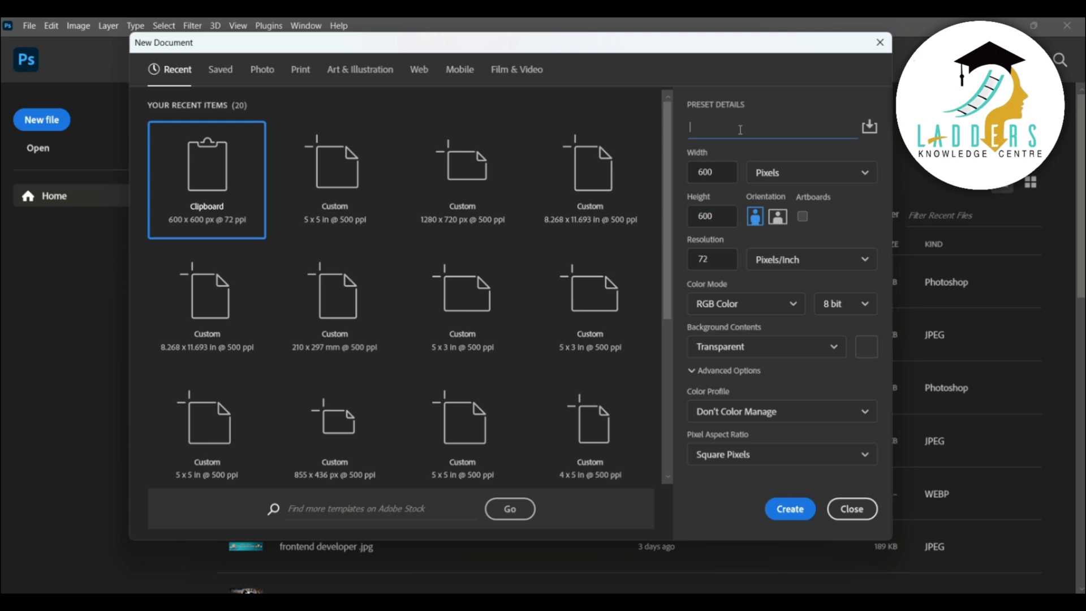
Set the new document's width to 10 inches, height to 8 inches and resolution to 350 pixels/inch.
click(719, 174)
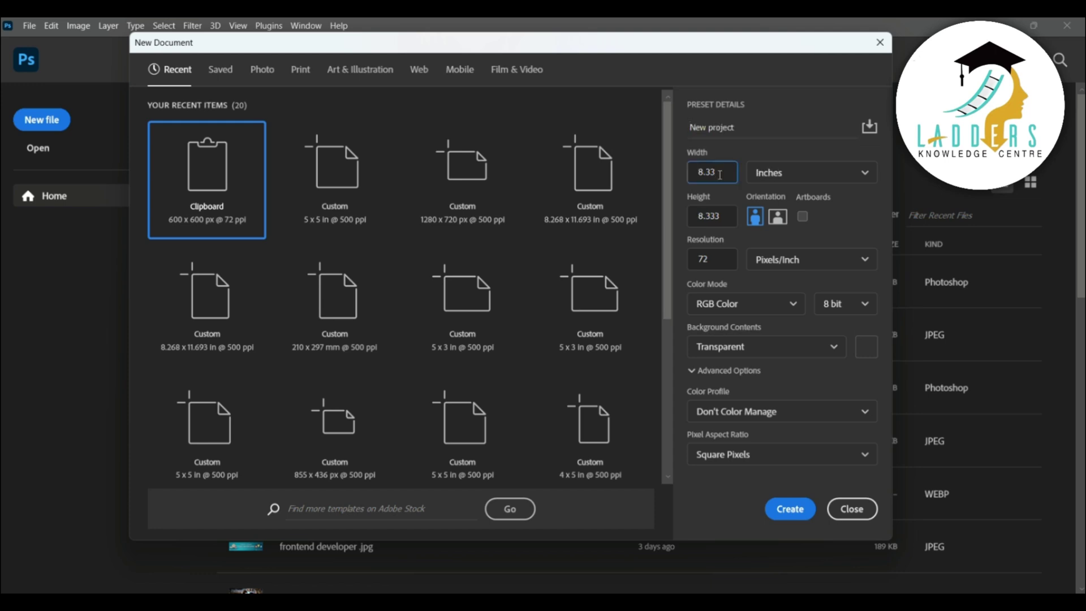
key(BackSpace)
key(BackSpace)
key(BackSpace)
key(BackSpace)
text(10)
double_click(717, 218)
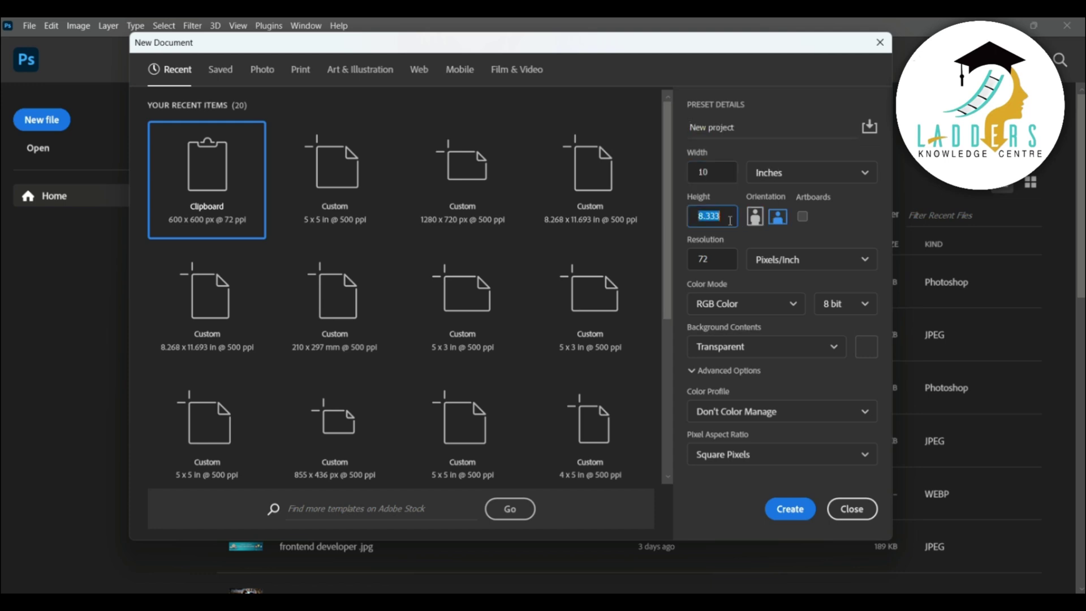
text(8)
double_click(715, 266)
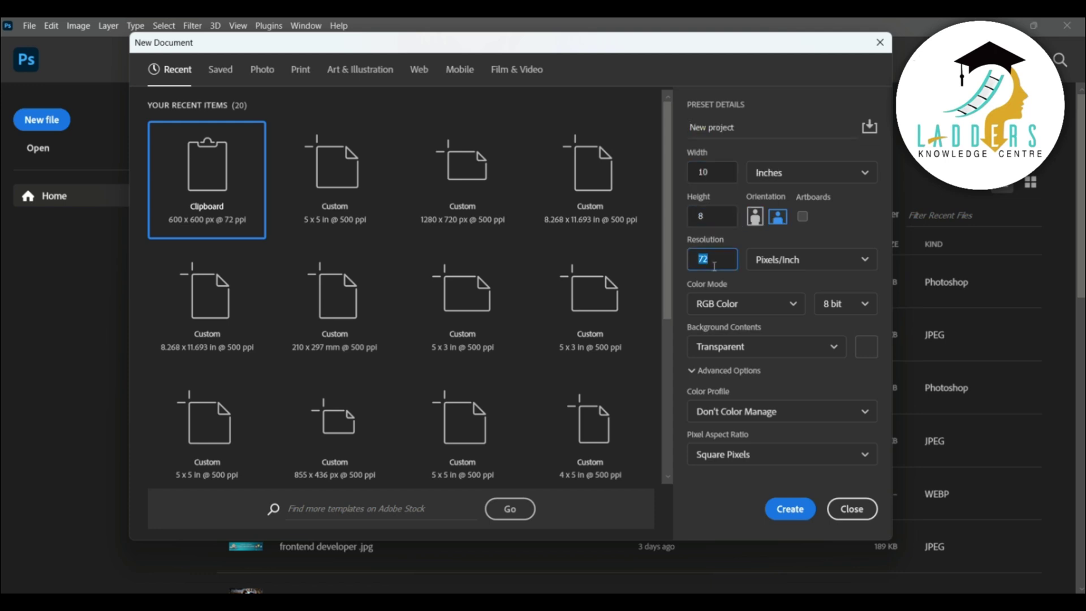
text(350)
Keep RGB Color as the color mode, choose White background contents, and create the document.
click(779, 305)
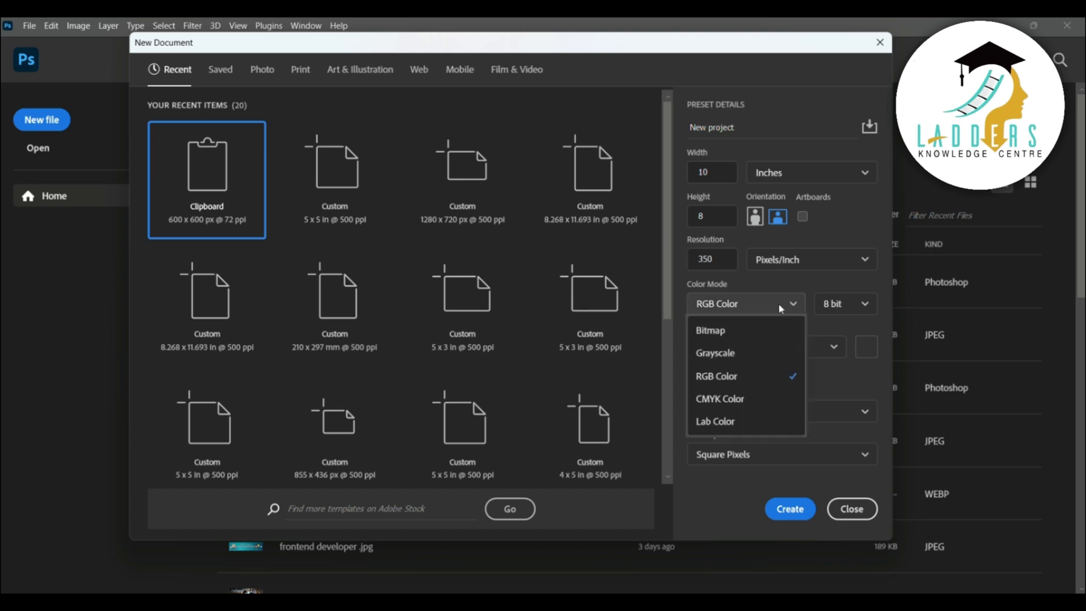
click(778, 306)
click(792, 346)
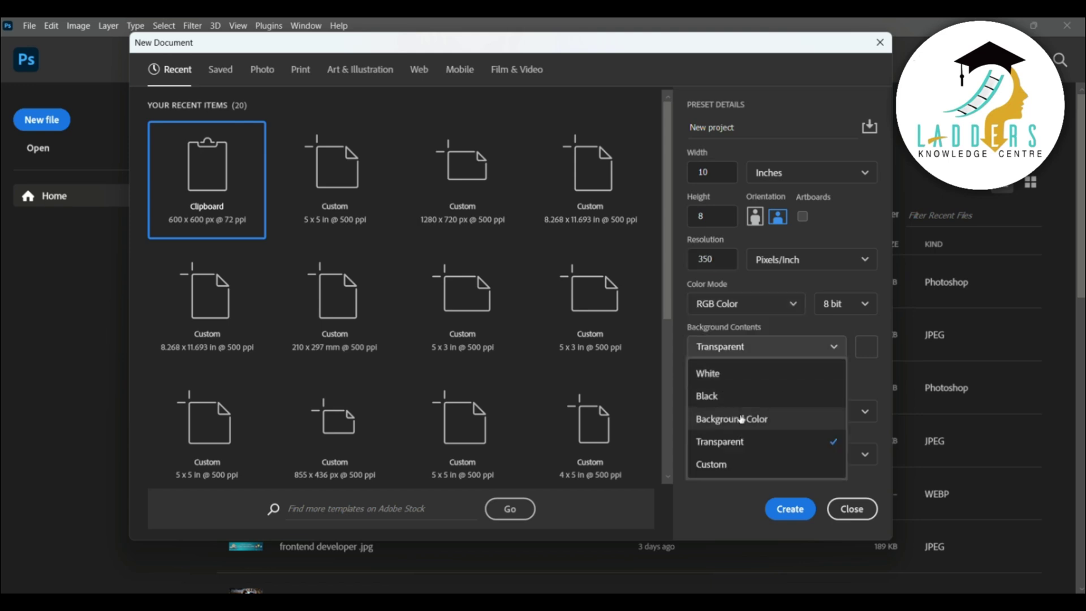
click(734, 375)
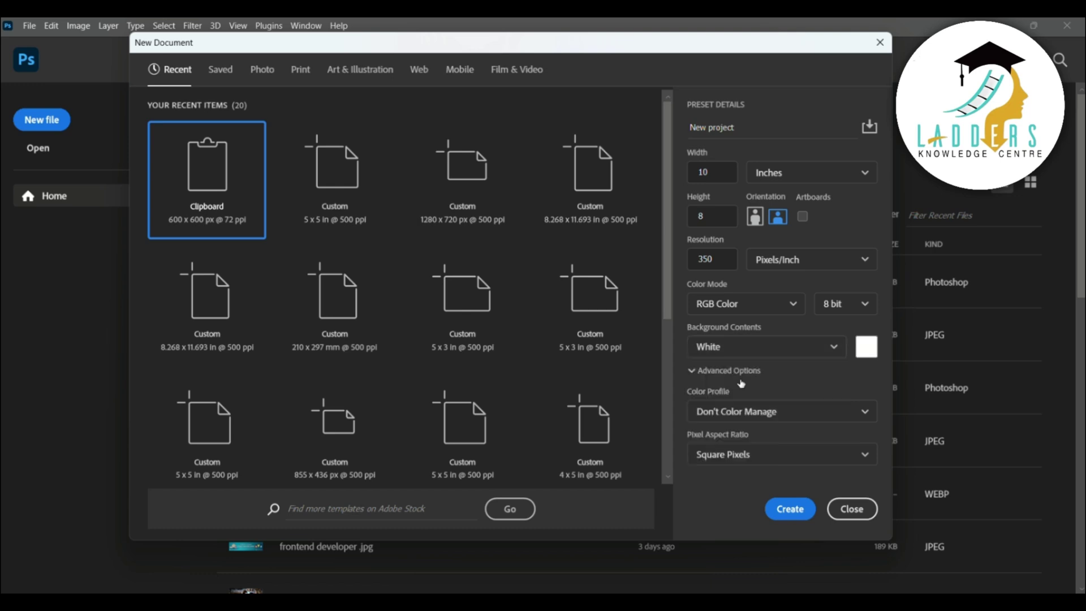
click(788, 511)
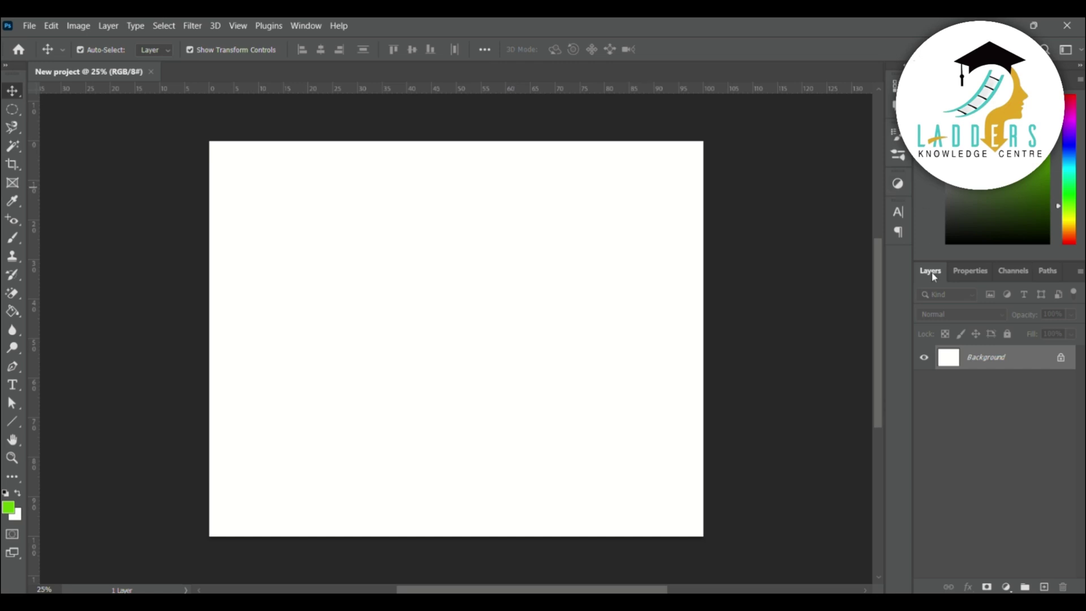
Add three empty layers above the Background layer.
key(ctrl+shift+alt+n)
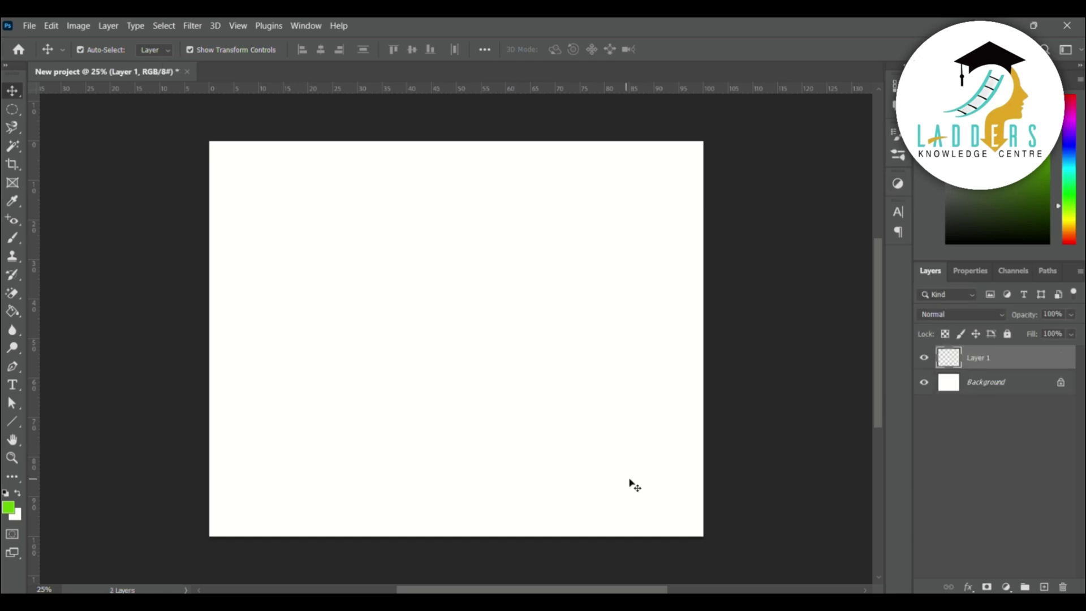
click(1045, 587)
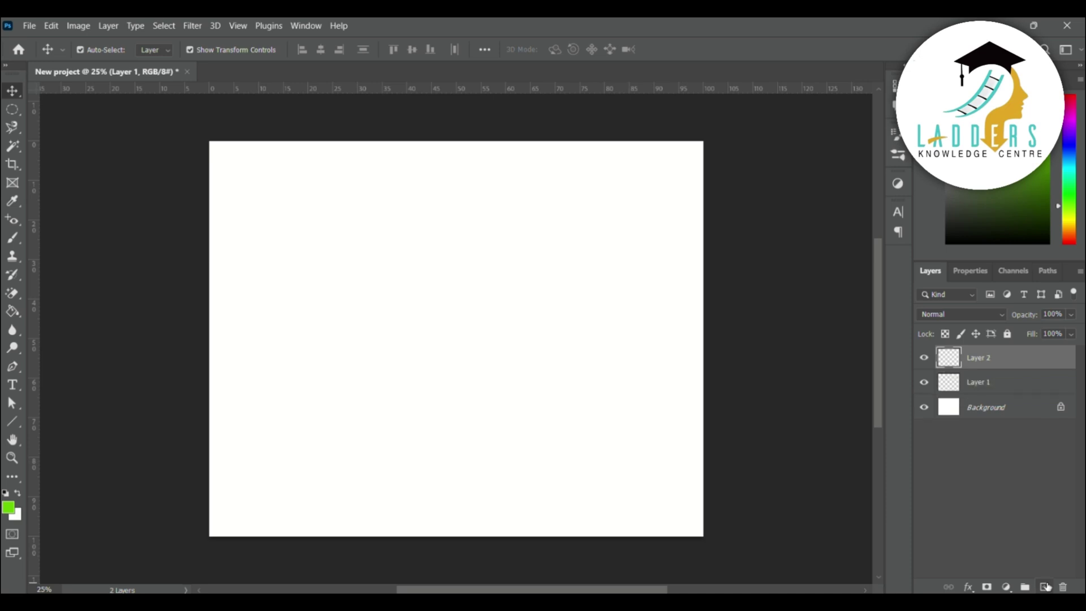
click(1046, 587)
Add two more empty layers on top and undo both additions.
click(1045, 587)
click(1046, 587)
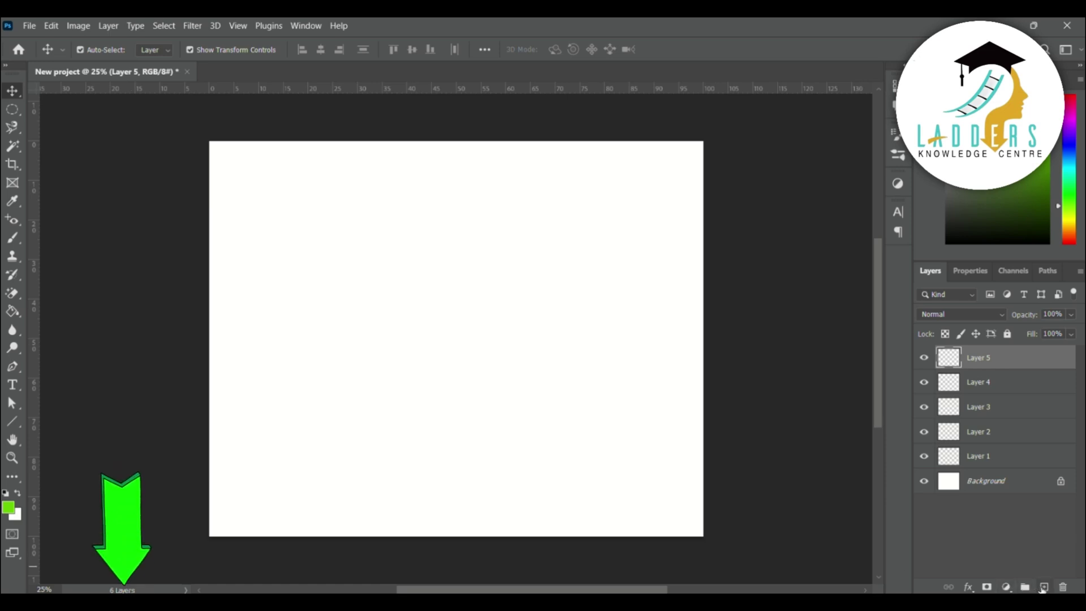
key(ctrl+z)
key(ctrl+z)
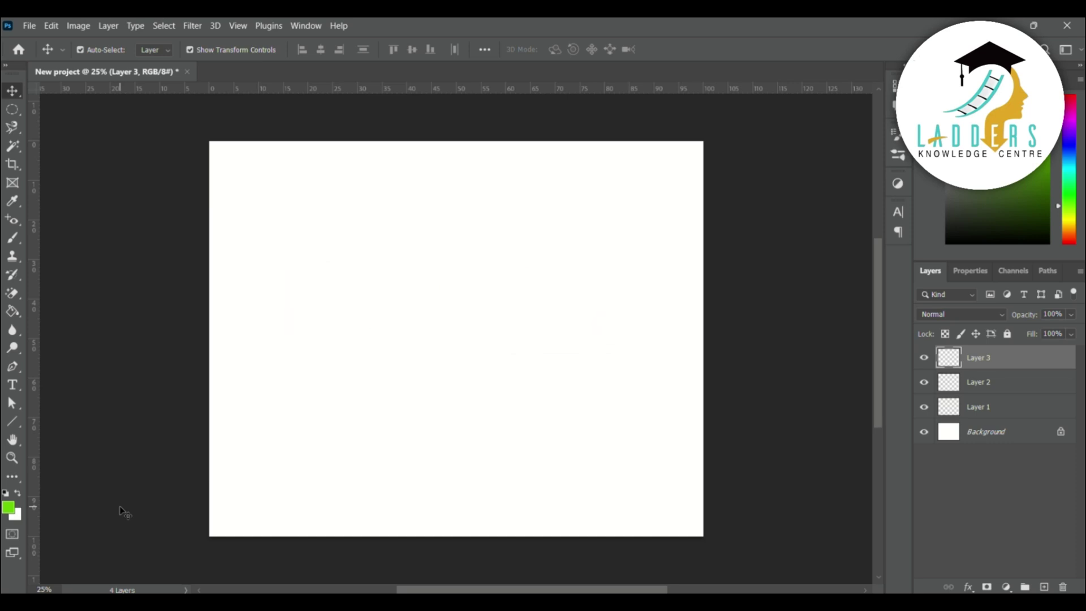
Create a second document, 600 x 600 pixels at 72 pixels/inch with a white background.
click(27, 29)
click(39, 44)
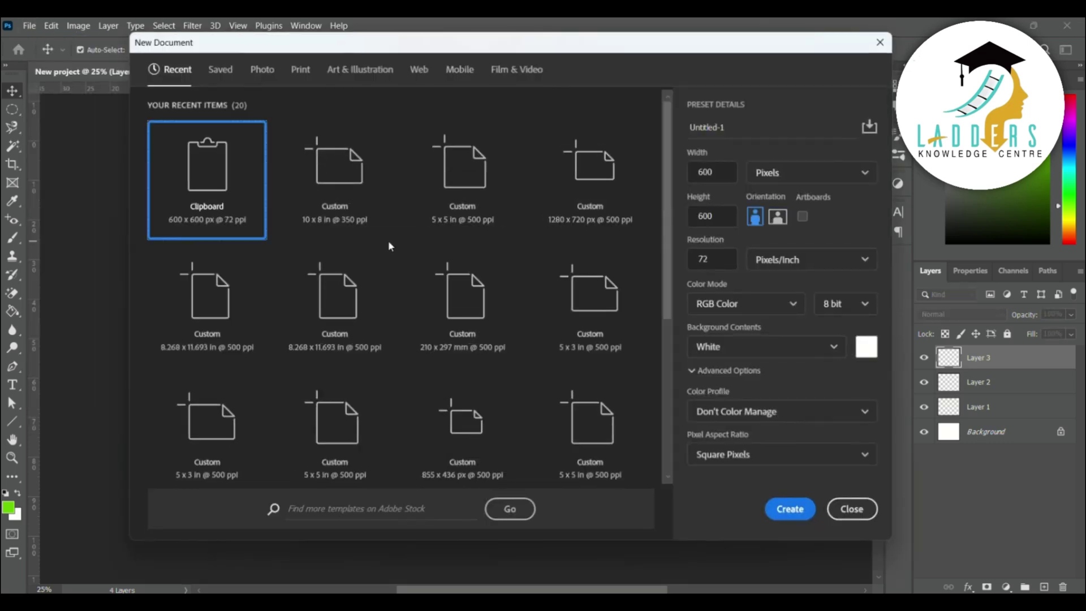
click(790, 509)
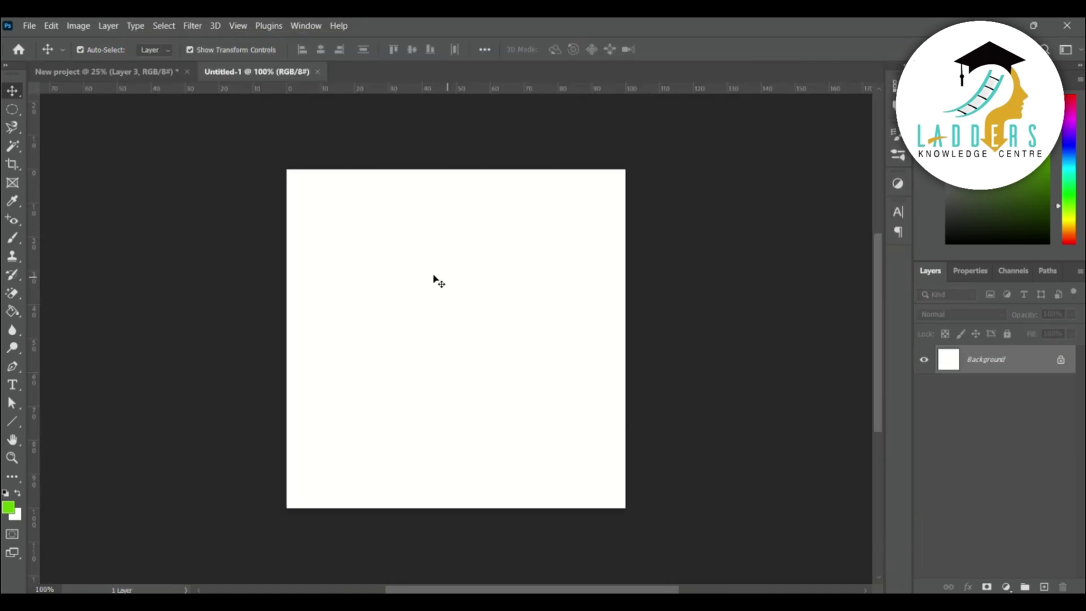
Return to the New project document and display it in Full Screen Mode.
click(117, 73)
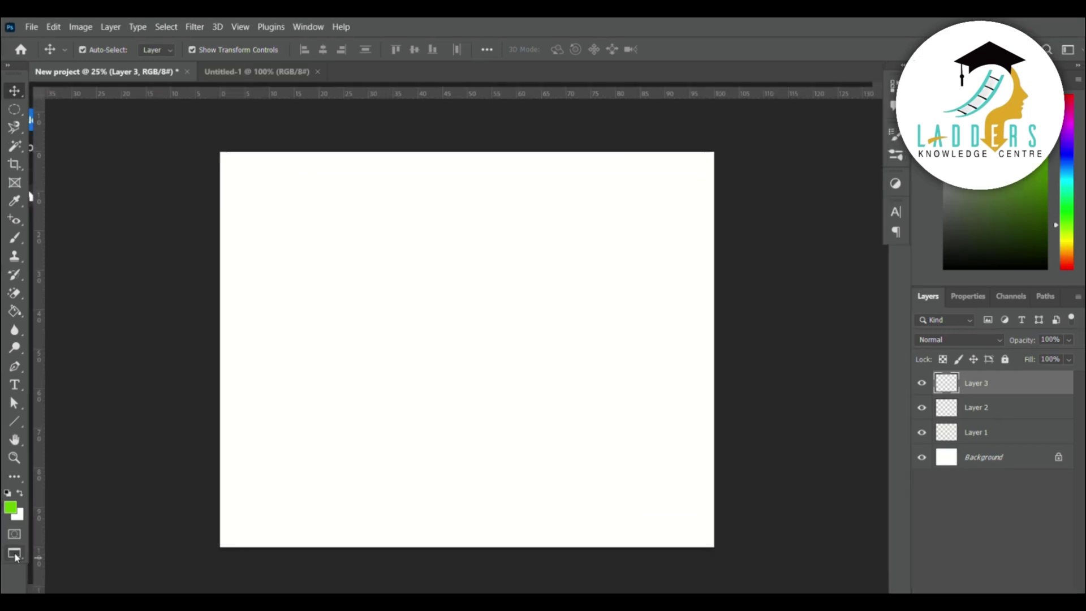
click(13, 554)
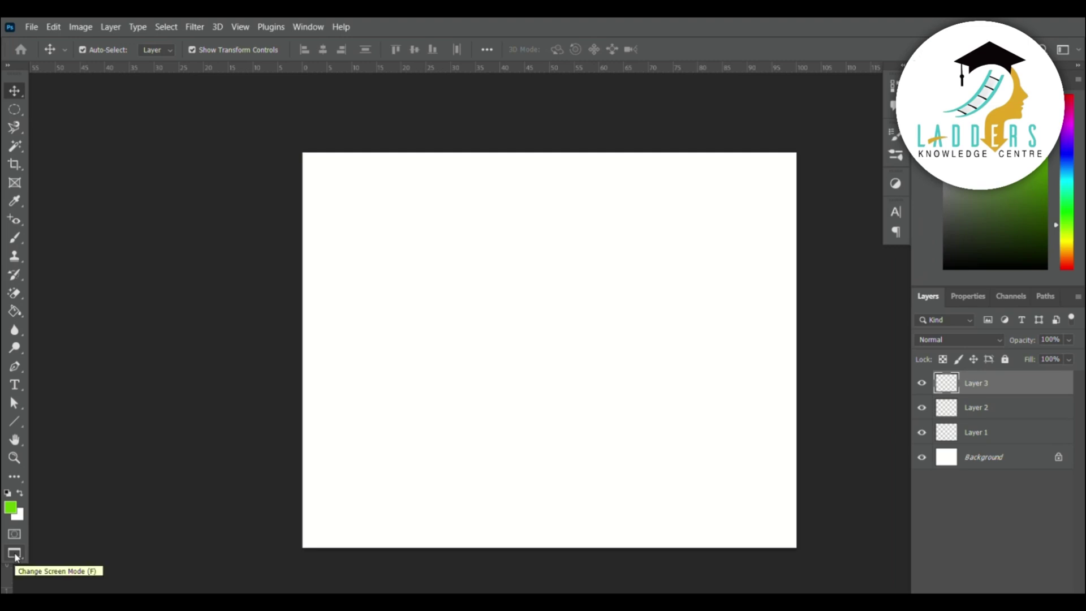
click(15, 553)
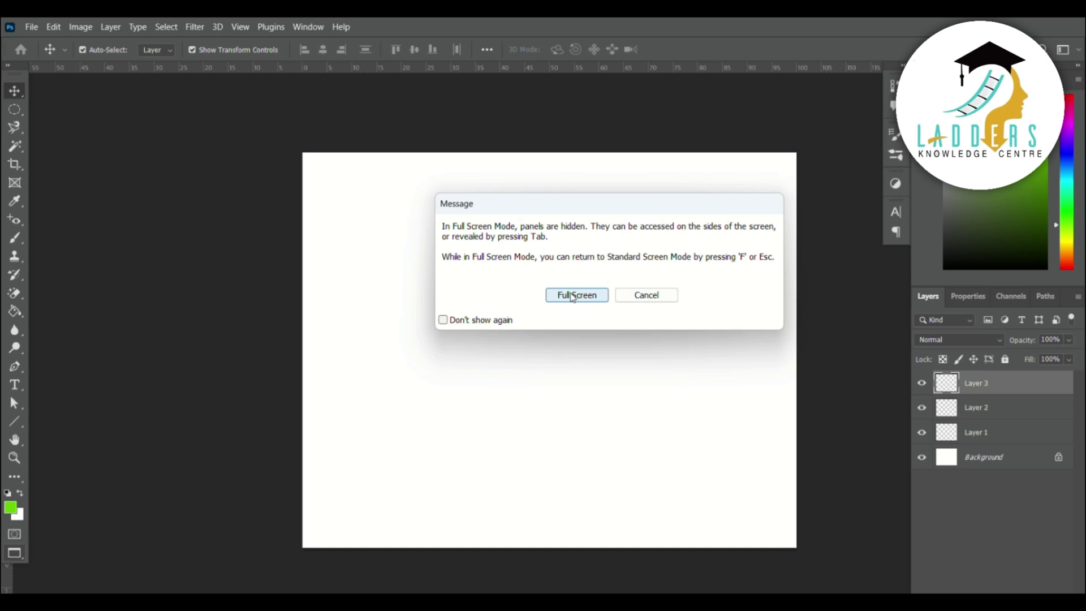
click(573, 298)
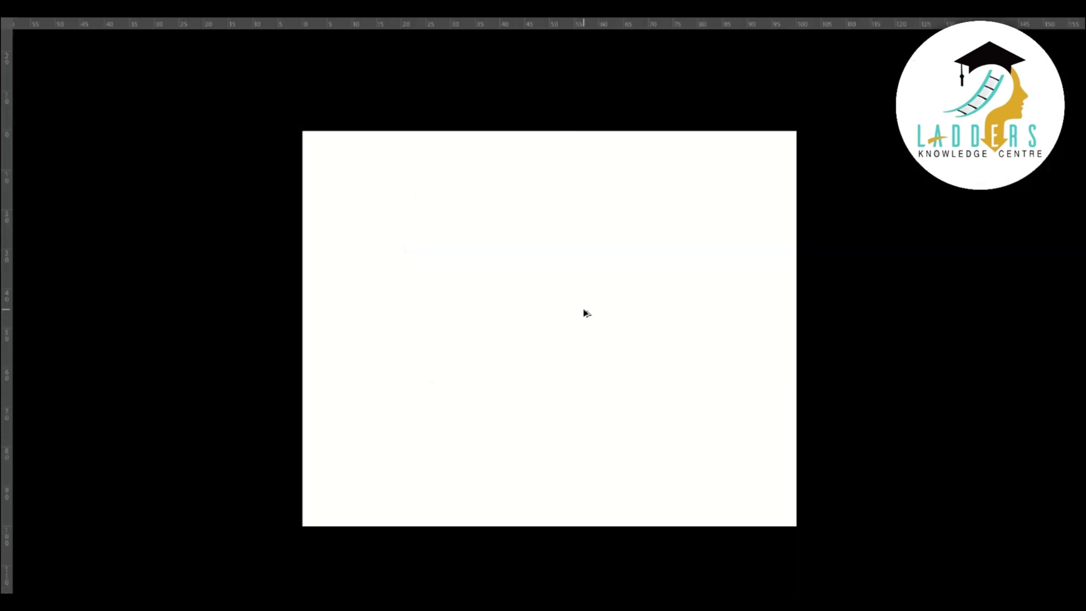
Examine the canvas at different magnifications in Full Screen Mode, and exit to the standard screen mode.
scroll(586, 312, up, 1)
scroll(587, 313, down, 2)
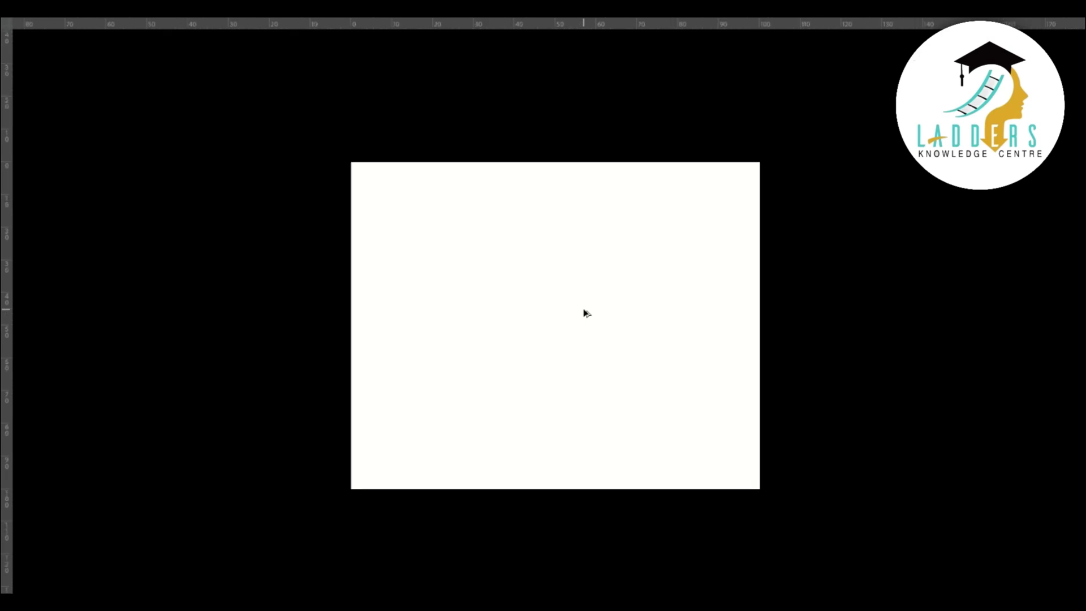
scroll(587, 313, up, 3)
scroll(586, 313, down, 1)
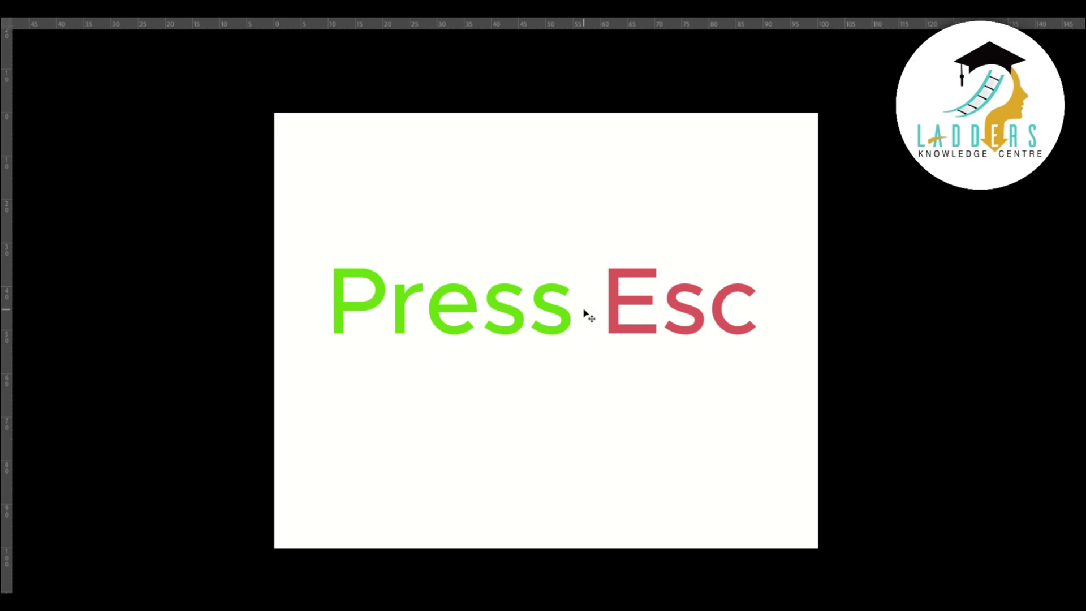
key(Escape)
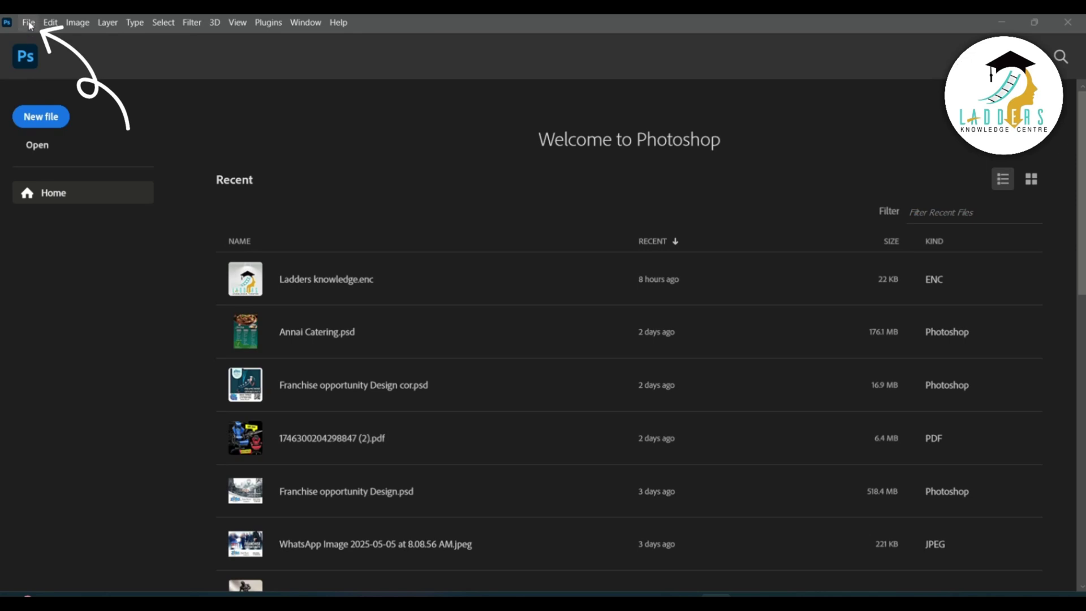
Start a new document from the home screen and name it newwwbj.
click(29, 23)
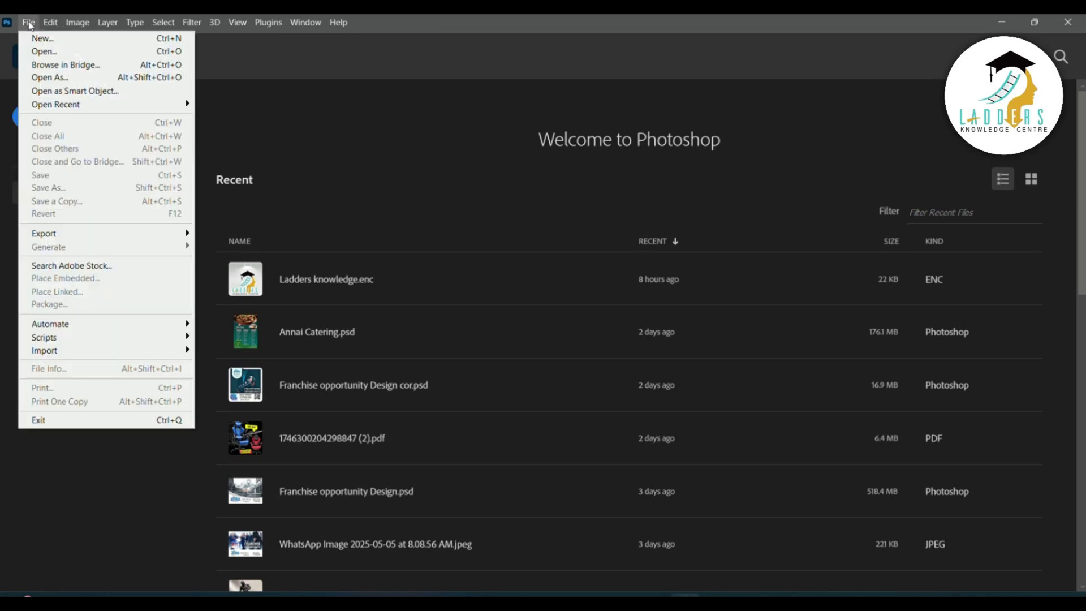
click(52, 40)
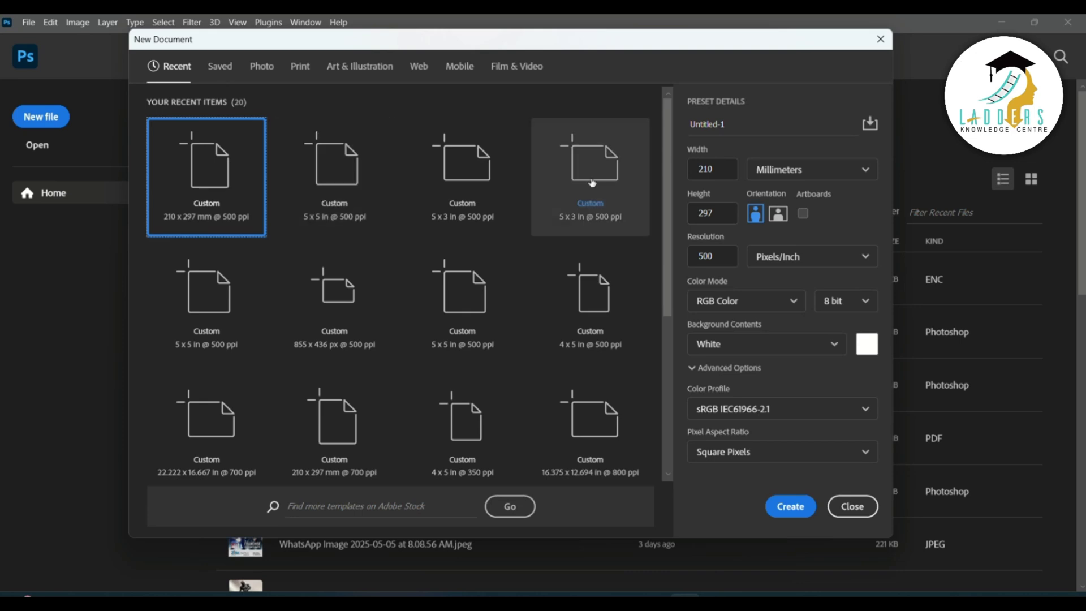
click(746, 124)
text(newwwbj)
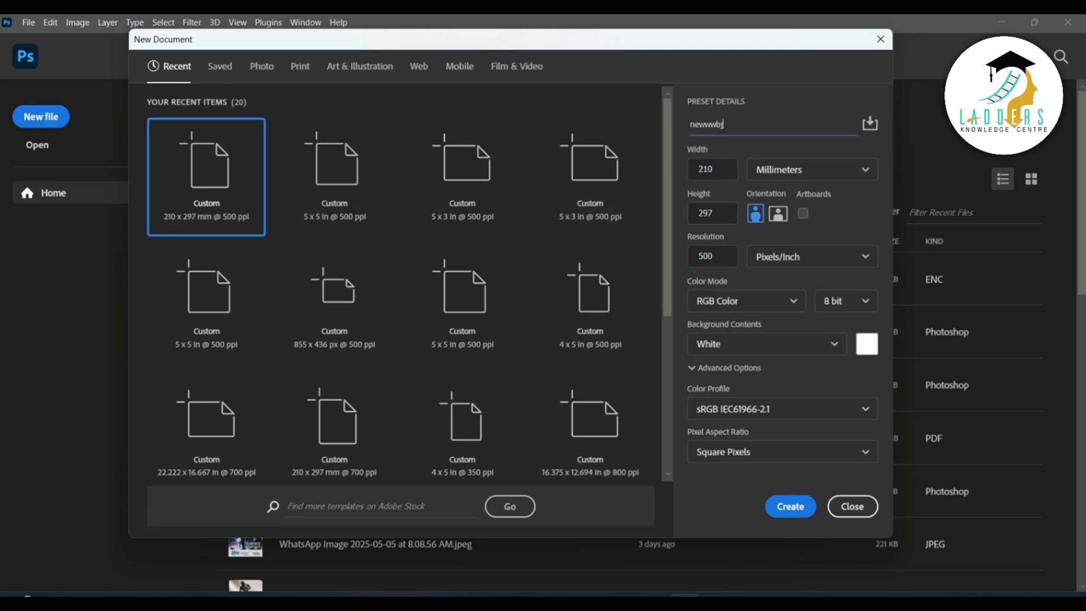
Keep the 210 x 297 mm size, 500 pixels/inch, RGB Color and White background, and create the document.
click(719, 172)
click(724, 214)
click(726, 259)
click(782, 307)
click(782, 308)
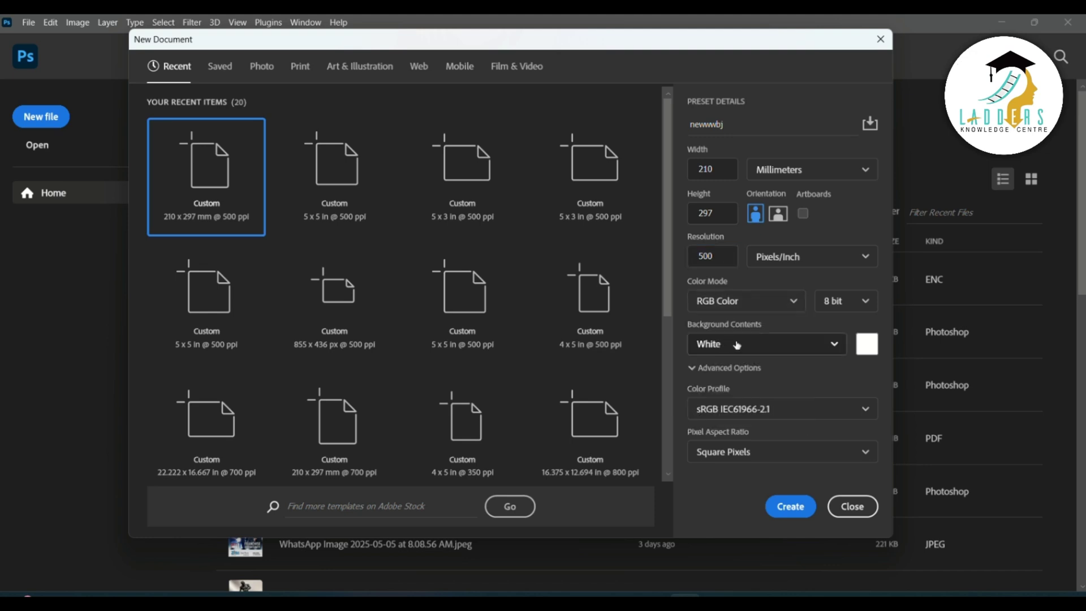
click(768, 343)
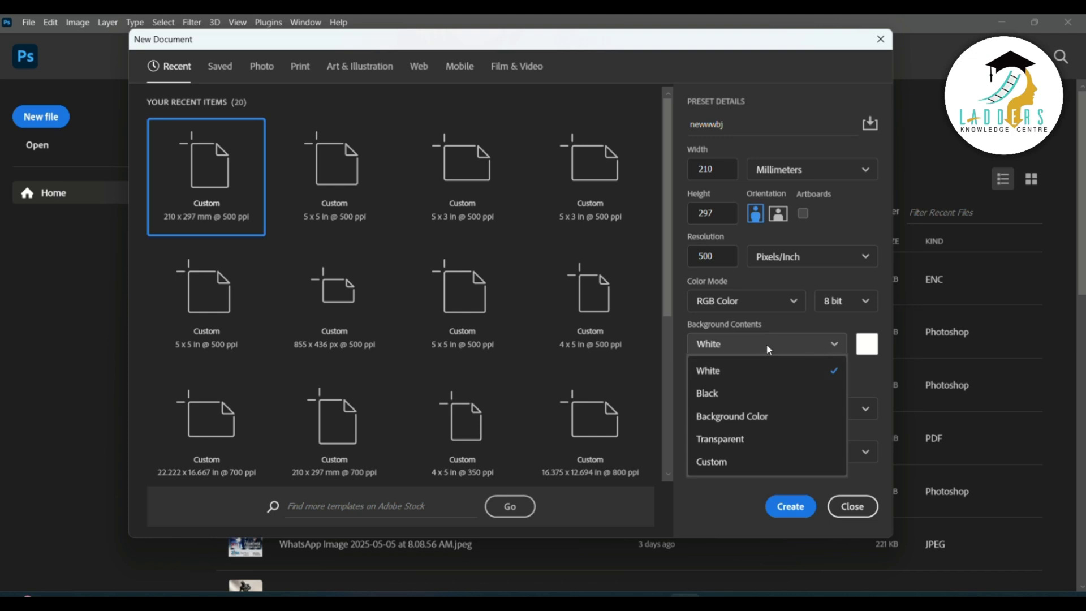
click(766, 344)
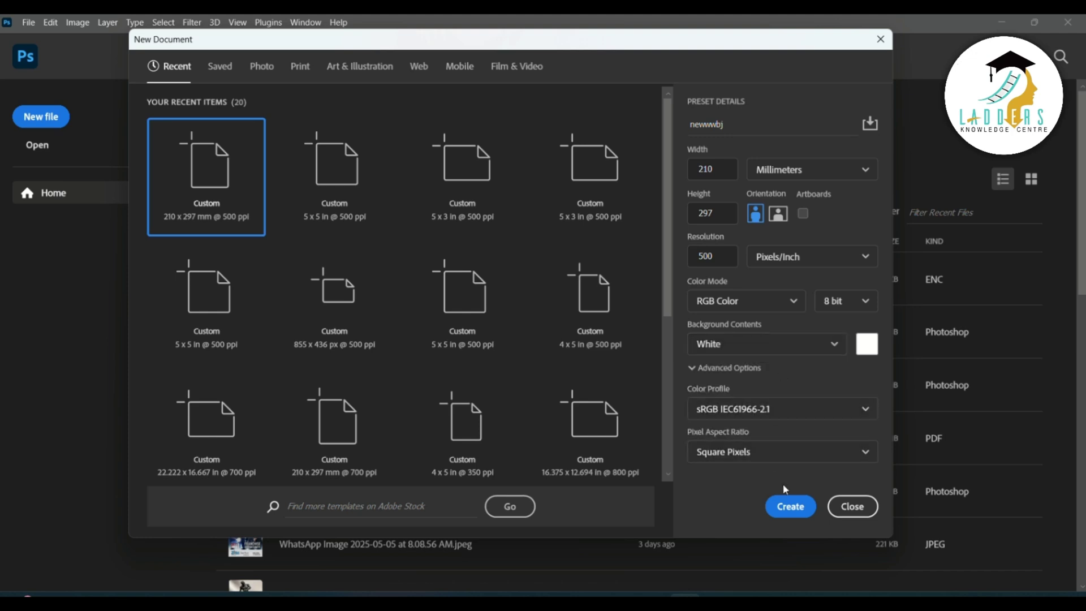
click(786, 514)
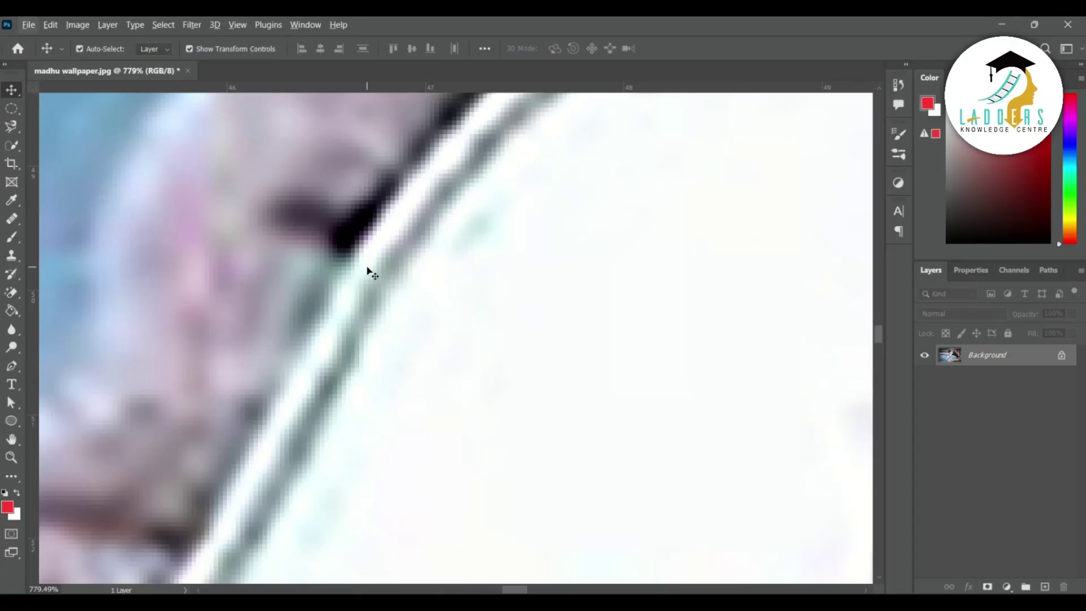
Zoom out from the pixel detail of the wallpaper photo to view the whole image at 25%.
key(ctrl+minus)
key(ctrl+minus)
key(ctrl+minus)
key(ctrl+minus)
key(ctrl+minus)
key(ctrl+minus)
key(ctrl+minus)
key(ctrl+minus)
key(ctrl+minus)
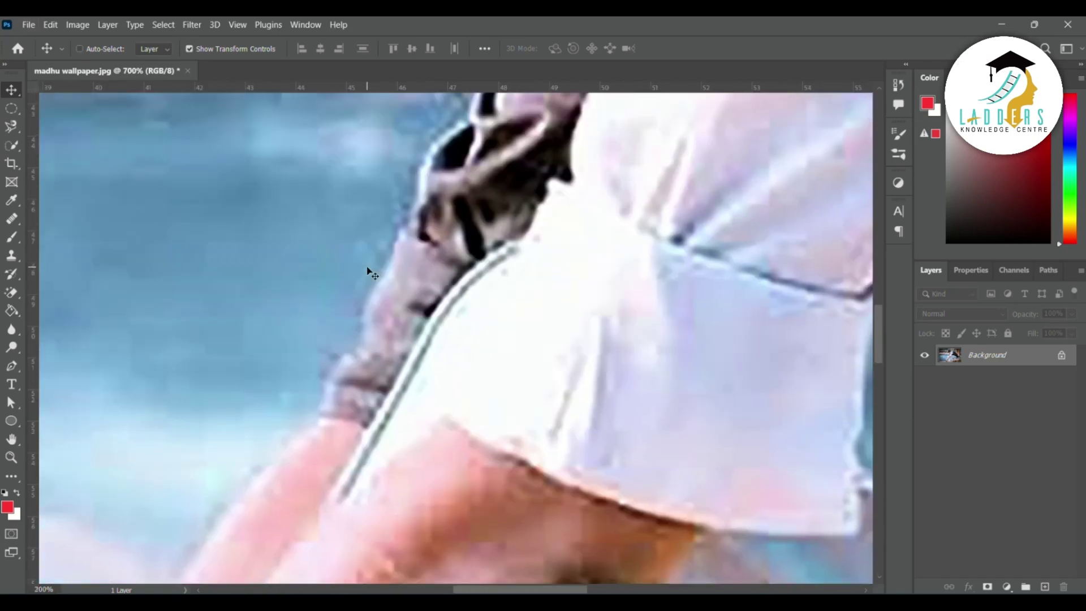
key(ctrl+minus)
key(ctrl+minus)
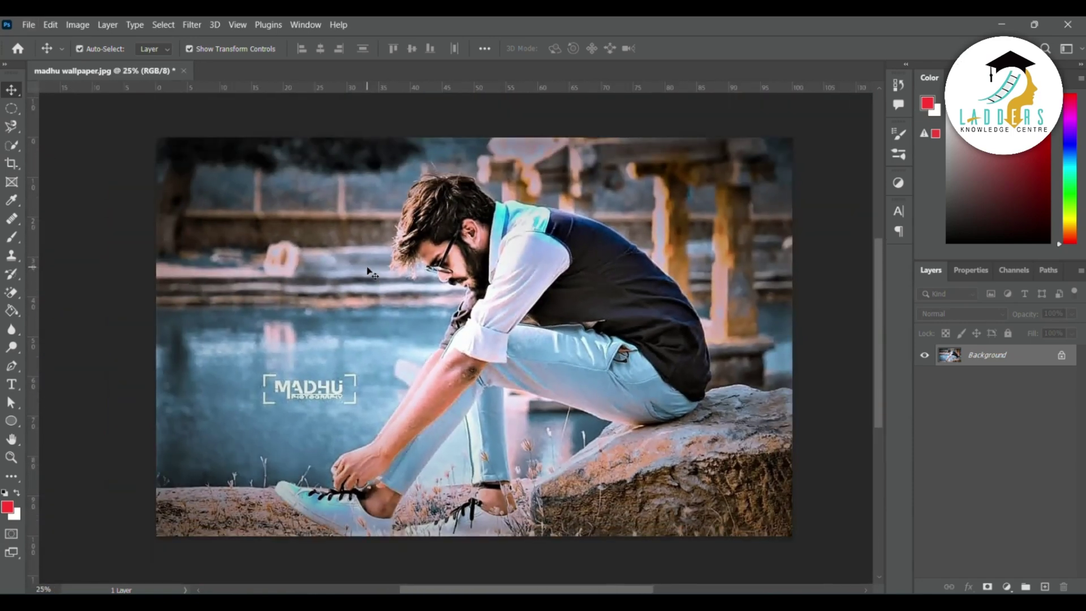
Zoom far into the wallpaper photo to examine its sharpness and pixel detail.
key(ctrl+plus)
key(ctrl+plus)
key(ctrl+plus)
key(ctrl+plus)
key(ctrl+plus)
key(ctrl+plus)
key(ctrl+plus)
key(ctrl+plus)
key(ctrl+plus)
key(ctrl+plus)
key(ctrl+plus)
key(ctrl+plus)
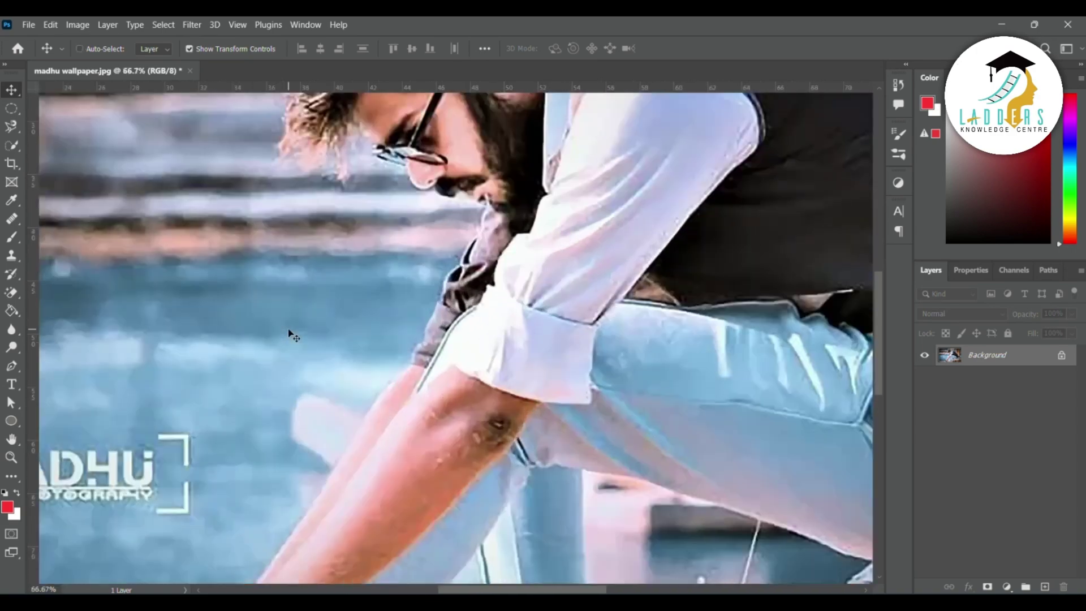
key(ctrl+plus)
key(ctrl+plus)
key(ctrl+plus)
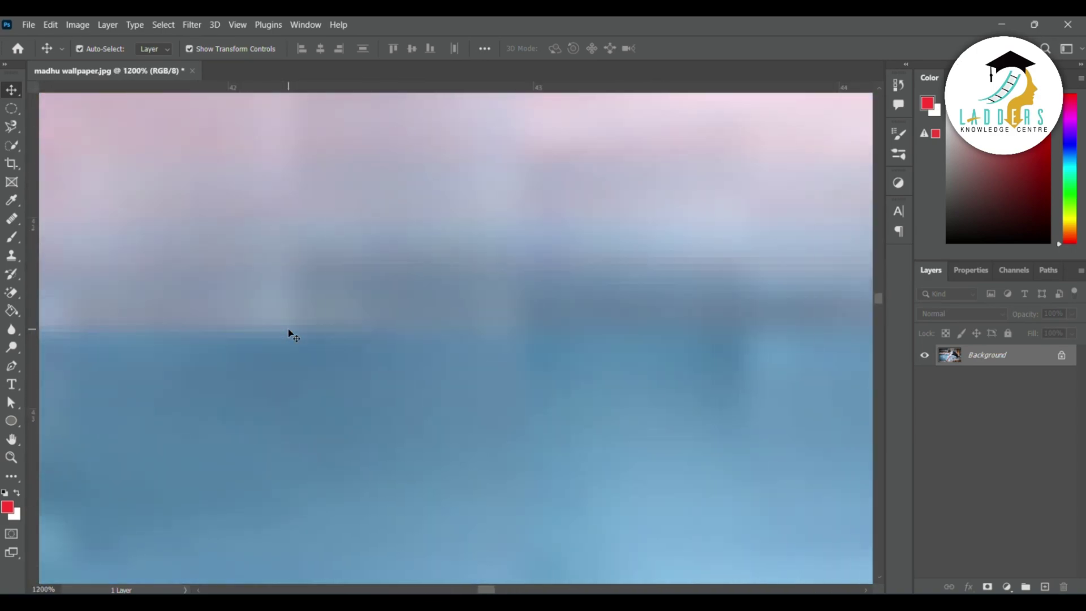
key(ctrl+plus)
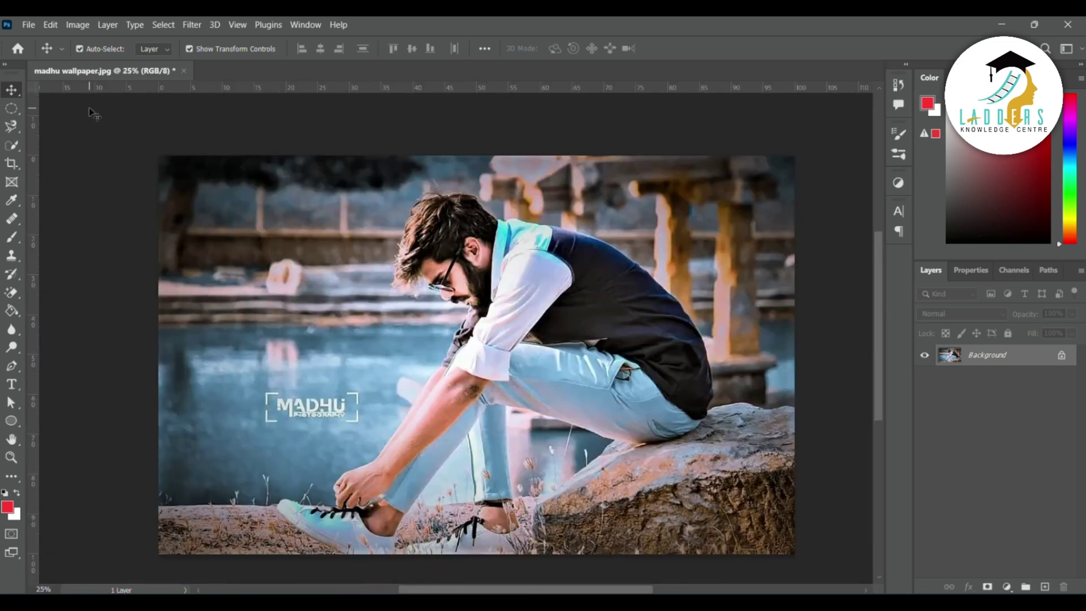
Resample the wallpaper photo at 72 pixels/inch, keeping its 15-inch width and Automatic resampling.
click(77, 25)
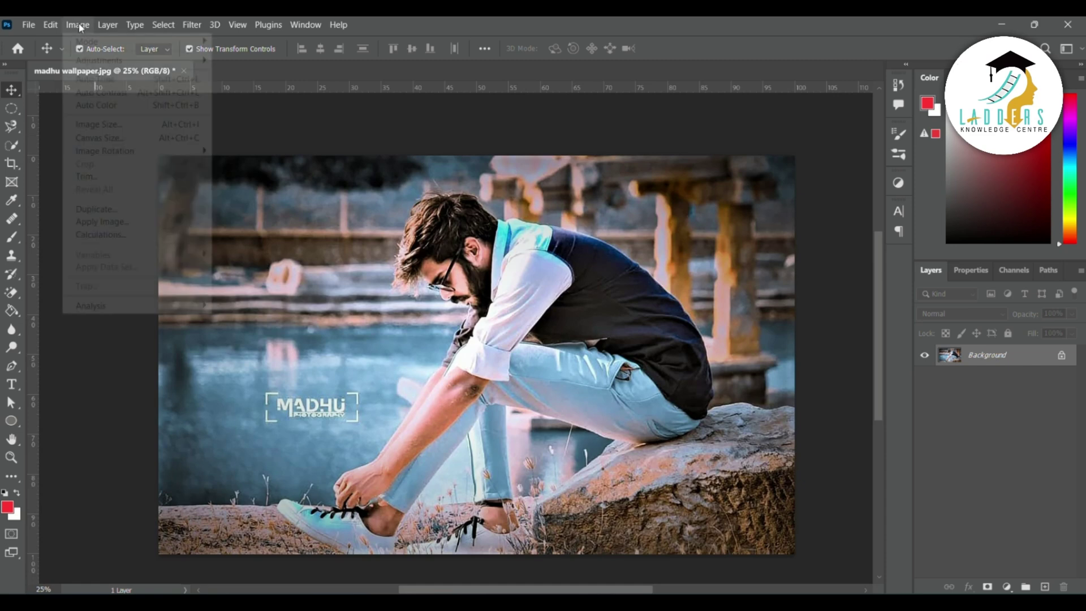
click(94, 124)
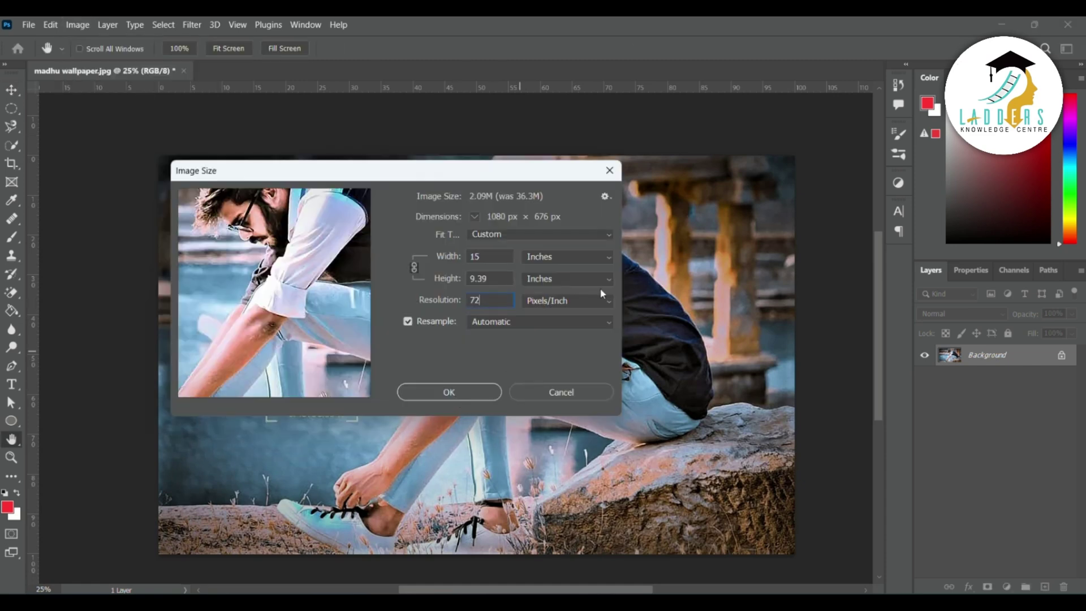
click(605, 302)
click(560, 315)
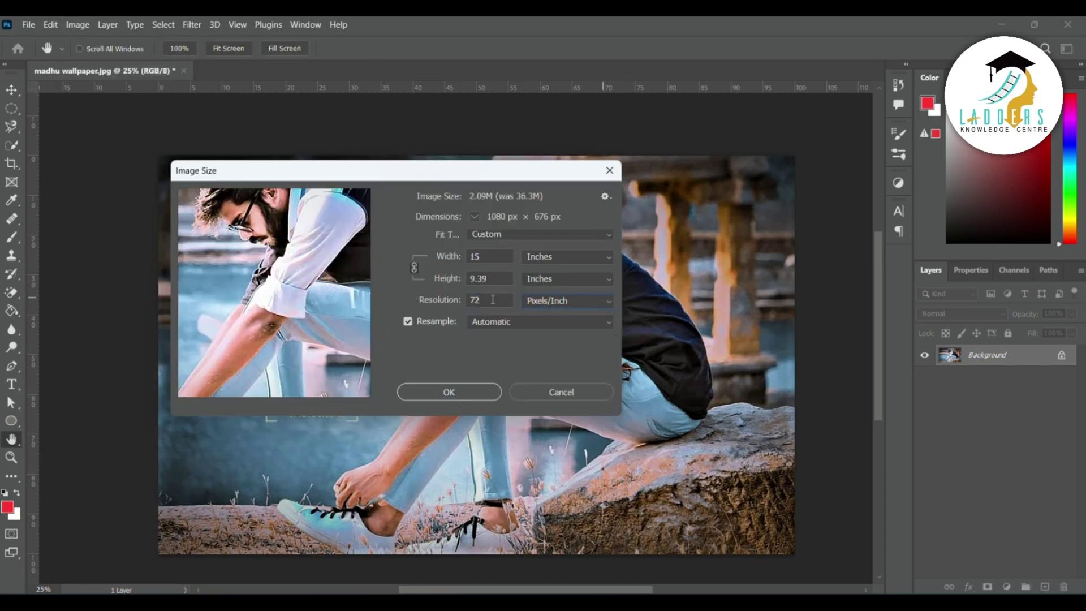
click(477, 395)
Resample the wallpaper photo at a resolution of 300 pixels/inch.
click(79, 25)
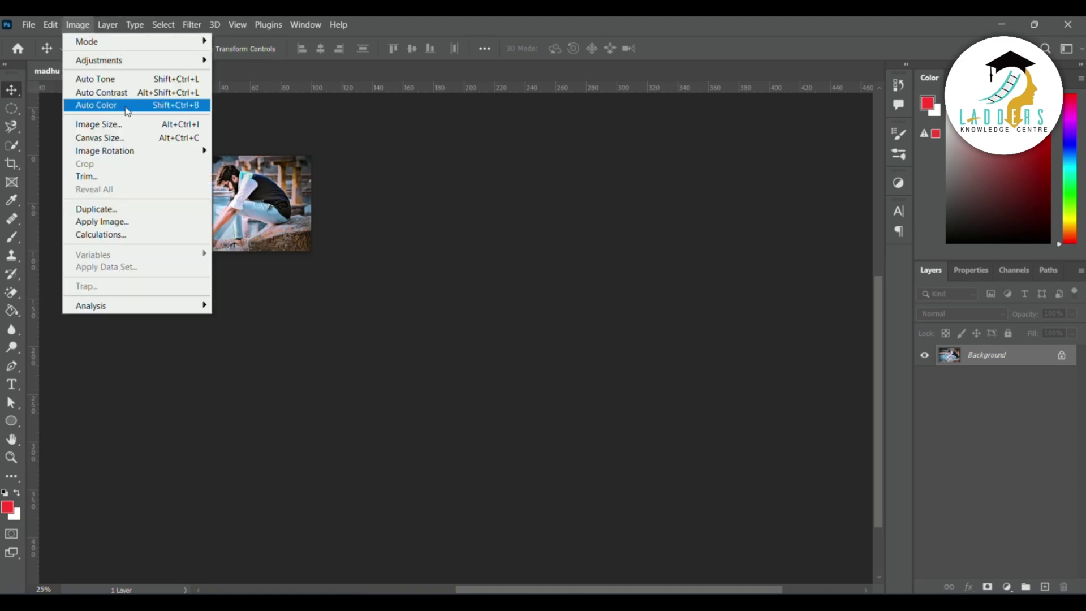
click(153, 122)
double_click(487, 301)
text(300)
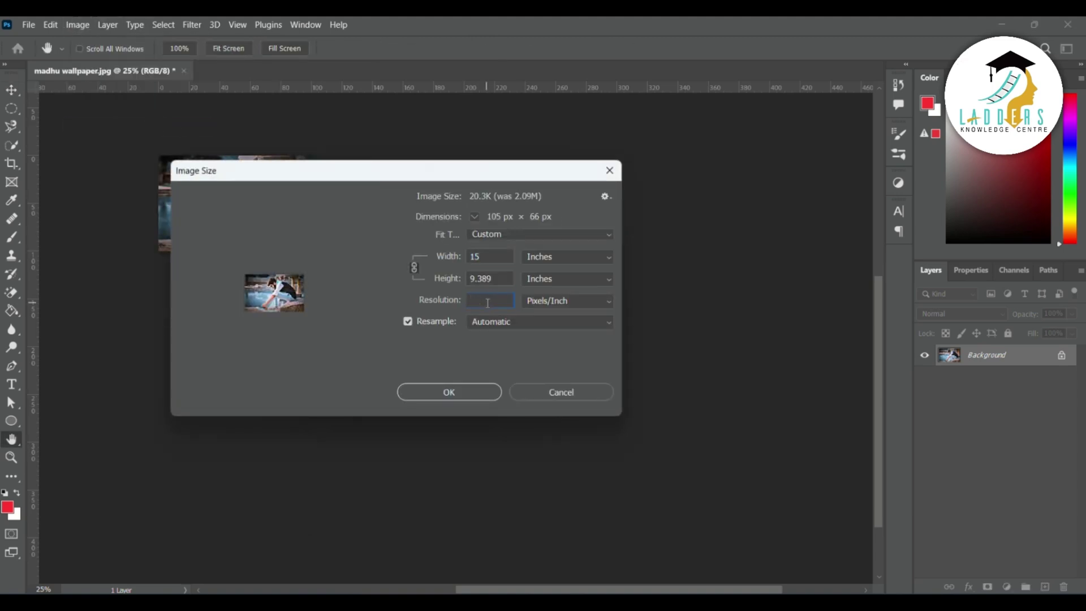
click(480, 392)
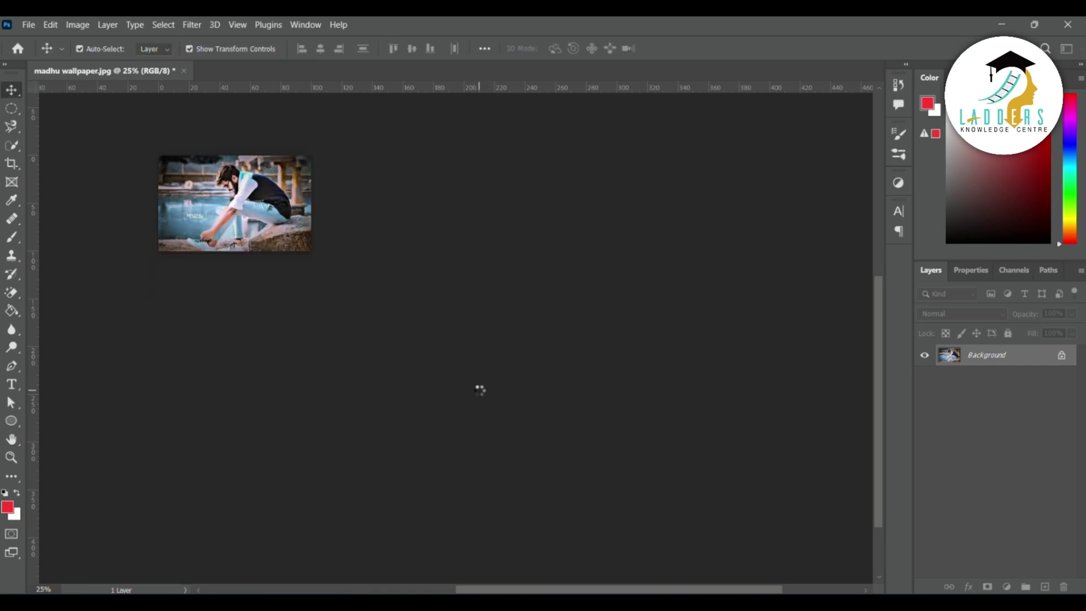
scroll(479, 390, right, 4)
scroll(479, 391, down, 2)
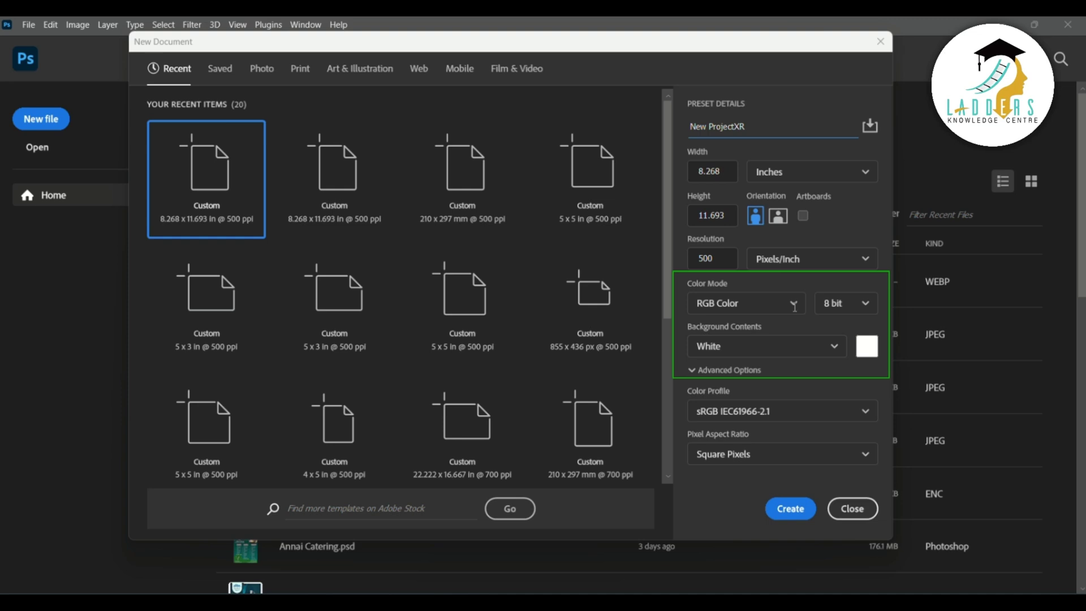
Set the new document's color mode to CMYK Color after trying the RGB Color option.
click(735, 303)
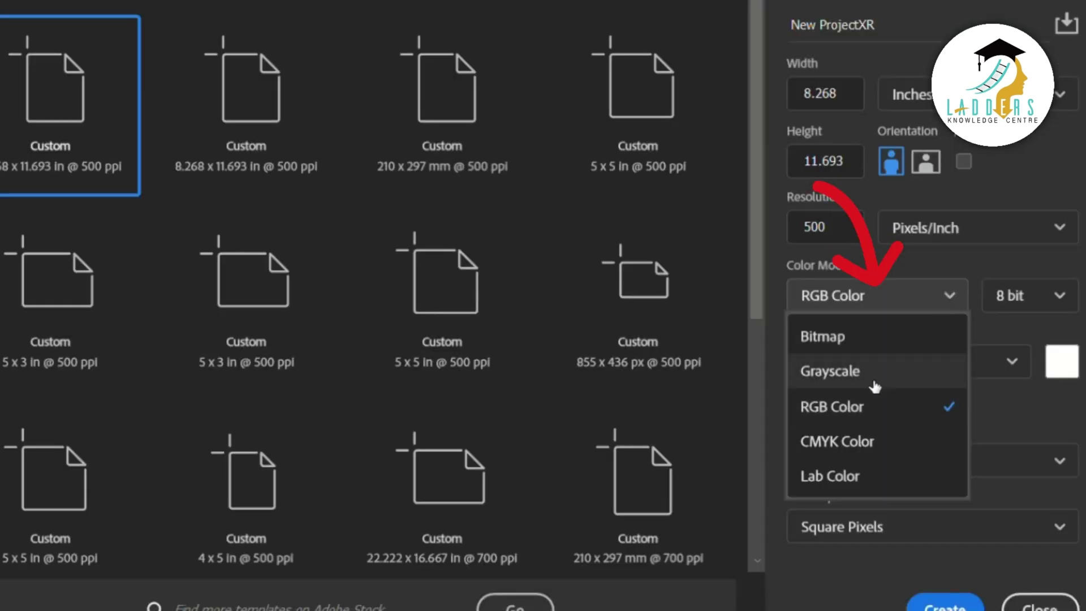
click(874, 415)
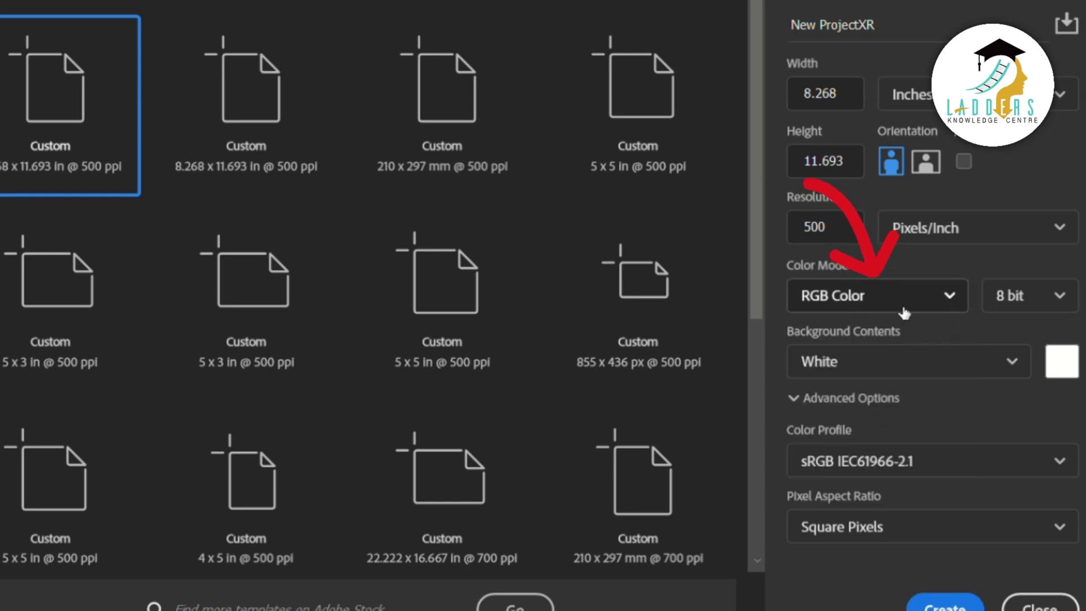
click(944, 308)
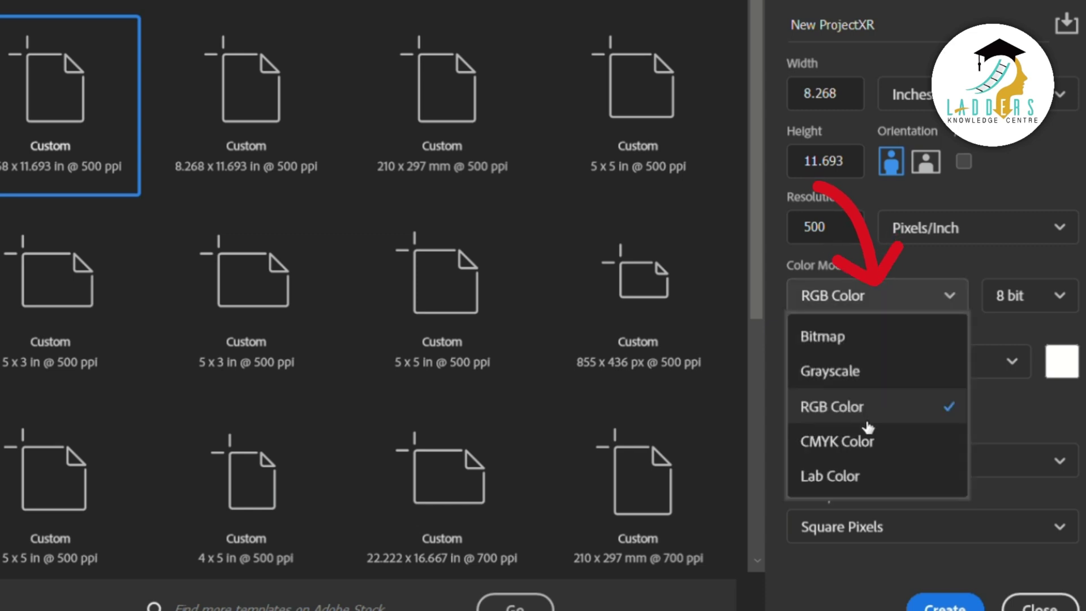
click(869, 438)
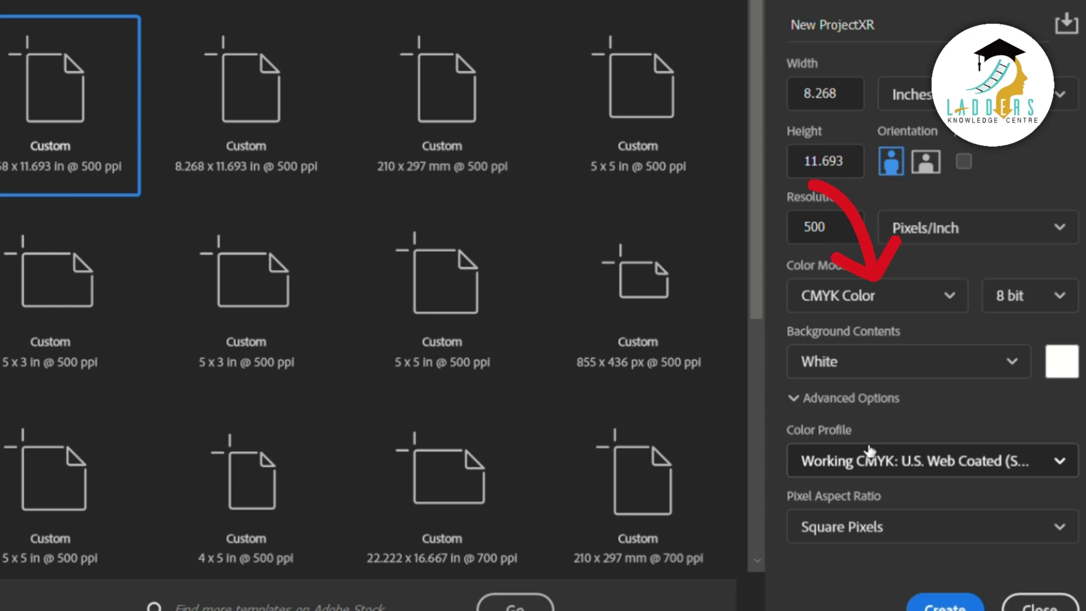
click(951, 296)
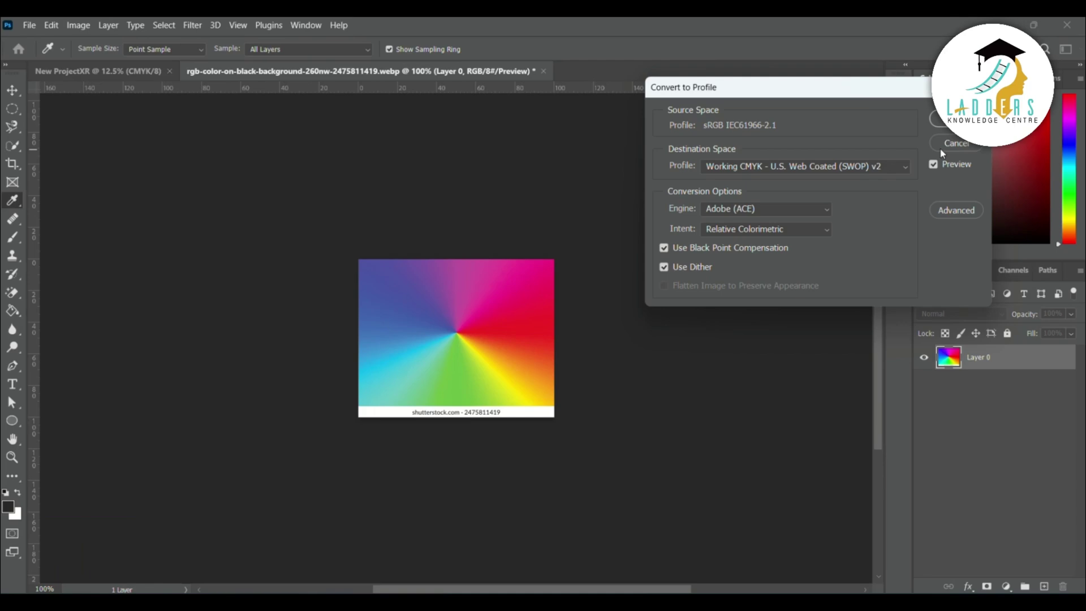
Try a custom RGB destination profile, Simplified sRGB IEC61966-2.1, on the rainbow gradient image.
click(877, 168)
click(764, 106)
click(655, 136)
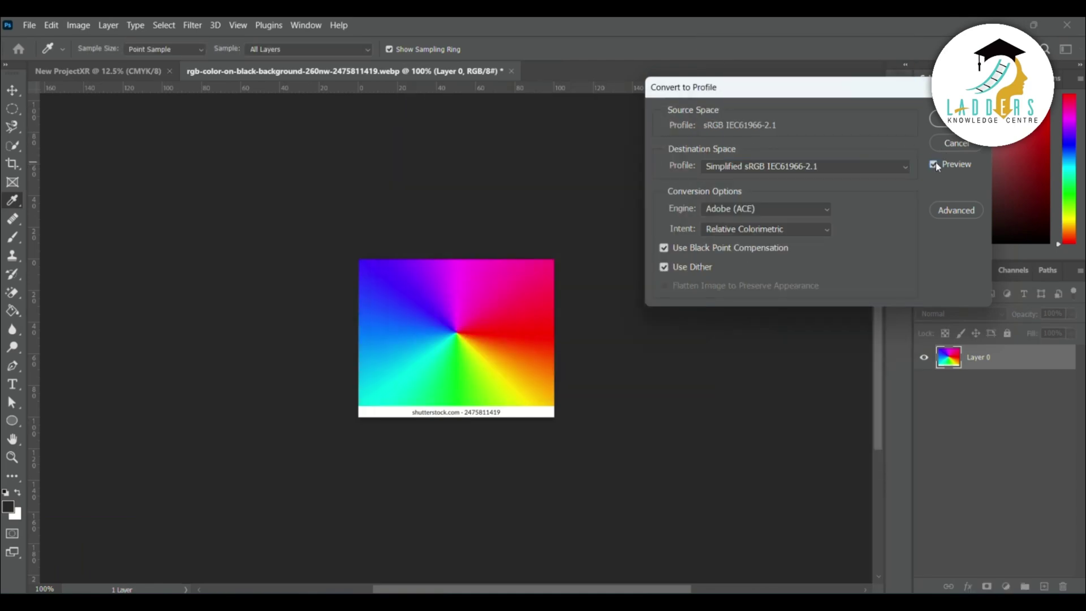
Convert the rainbow gradient image to the custom CMYK profile SWOP (Coated), 20%, GCR, Medium.
click(825, 165)
scroll(752, 164, up, 4)
click(750, 131)
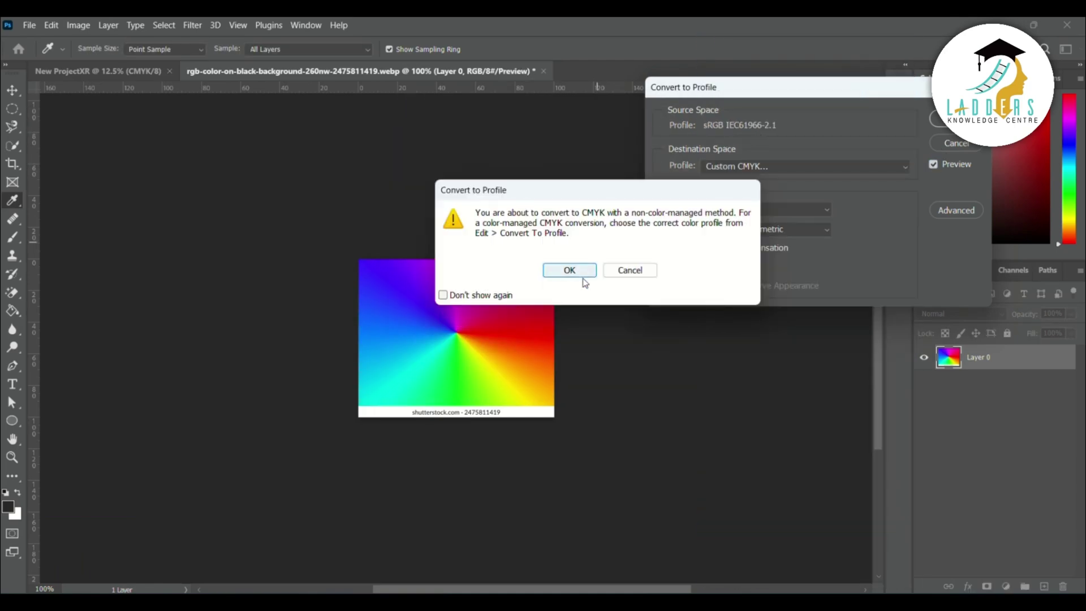
click(568, 269)
click(672, 138)
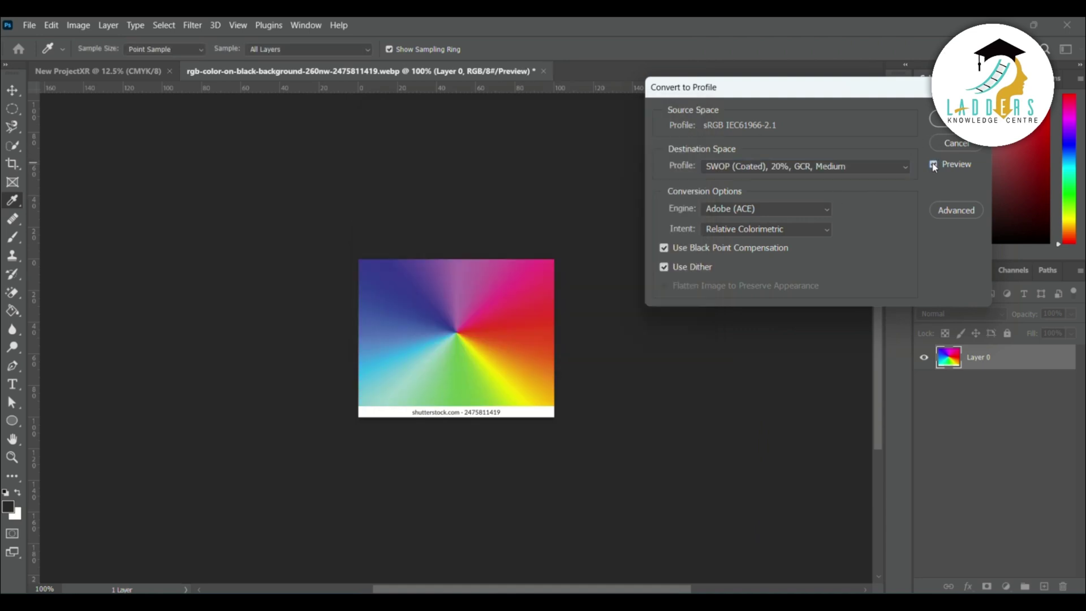
click(939, 118)
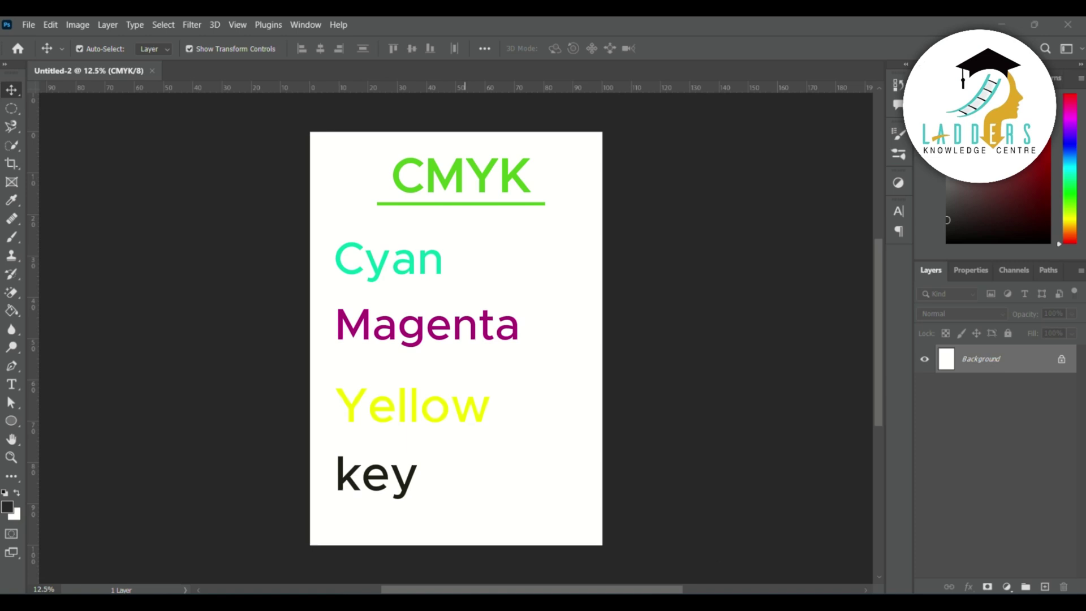
Paste the rainbow pinwheel image into the CMYK document and convert it to the custom RGB profile Simplified sRGB IEC61966-2.1.
key(ctrl+v)
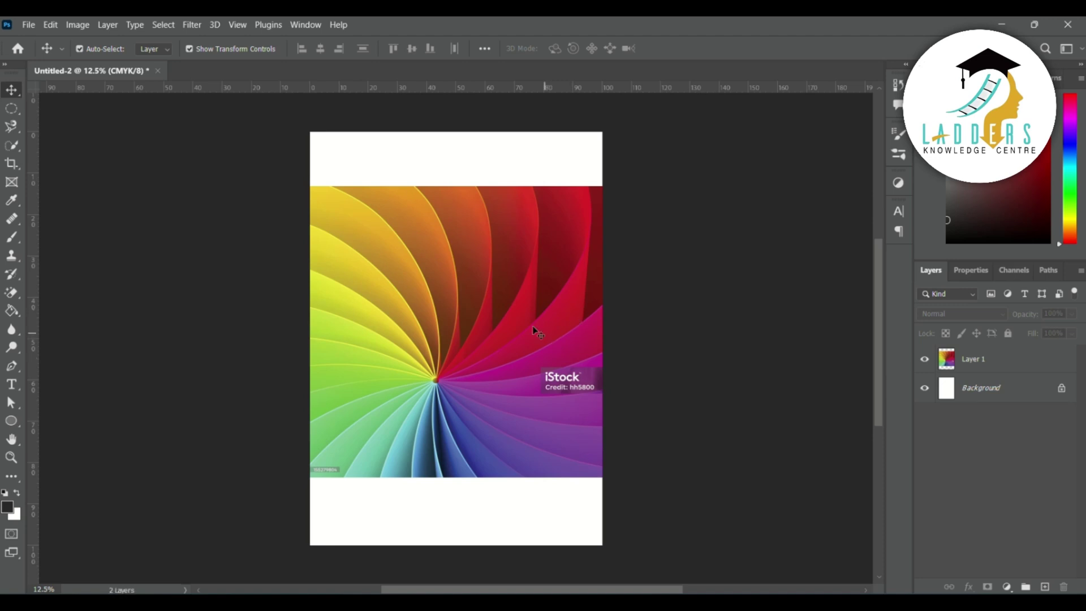
click(49, 26)
click(90, 526)
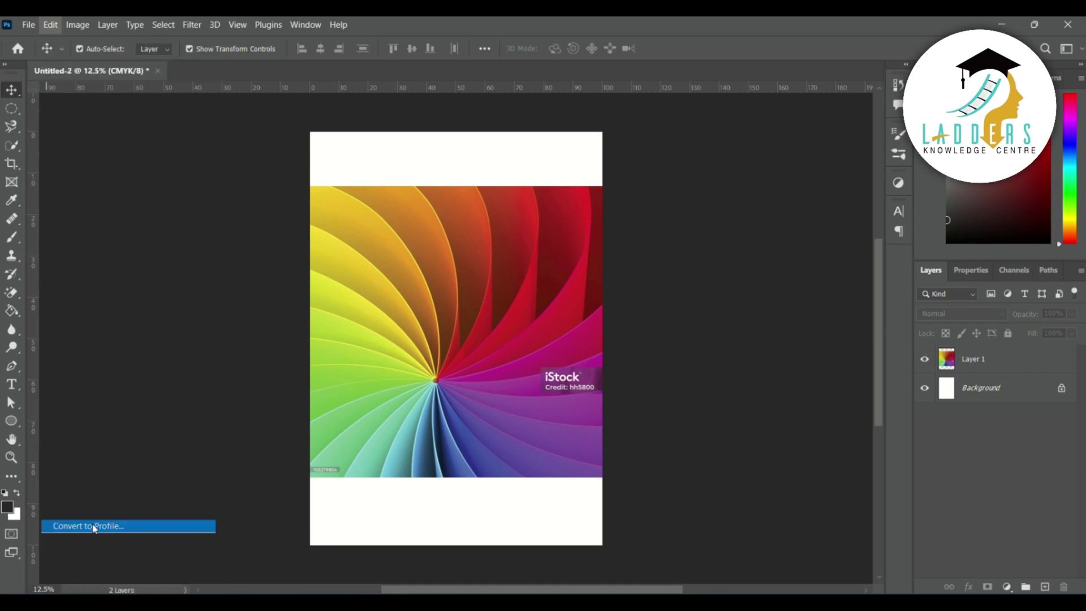
click(797, 164)
click(792, 118)
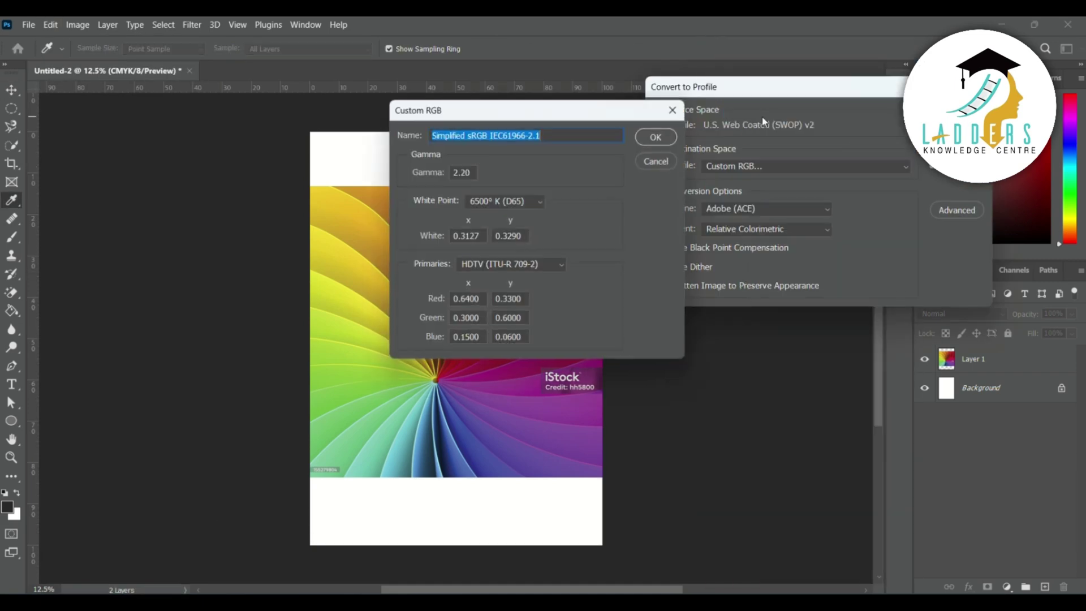
click(656, 136)
click(957, 118)
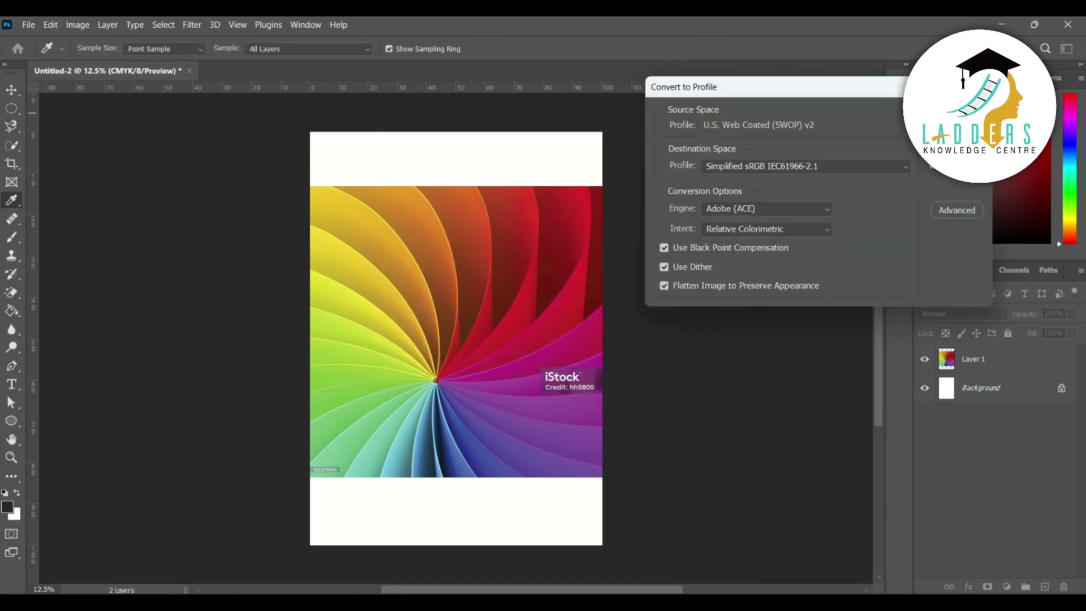
Examine the RGB pinwheel document's print preview and close the print settings.
key(ctrl+p)
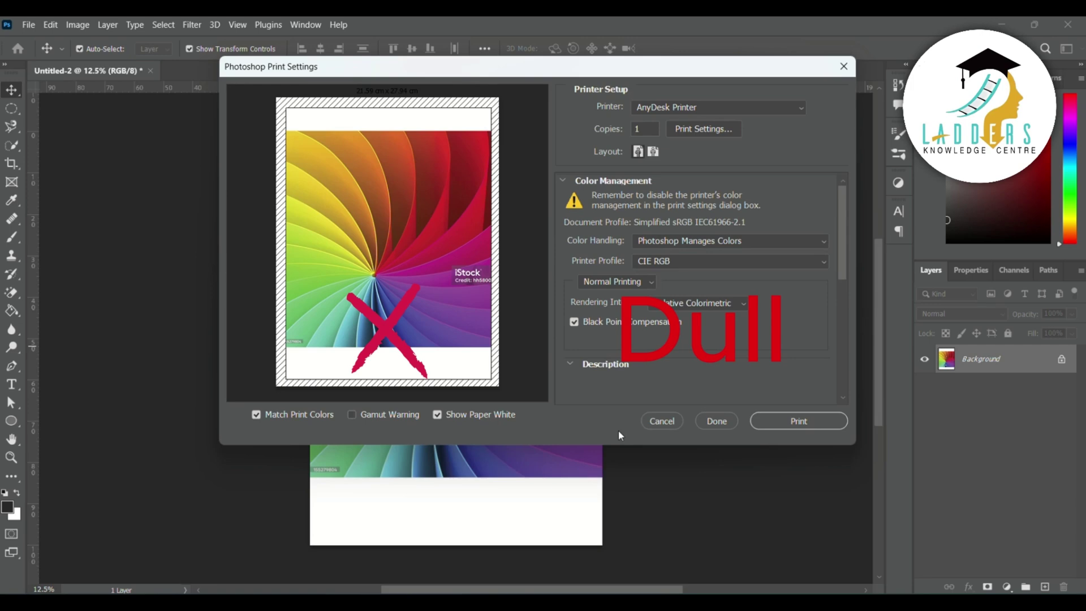
click(699, 422)
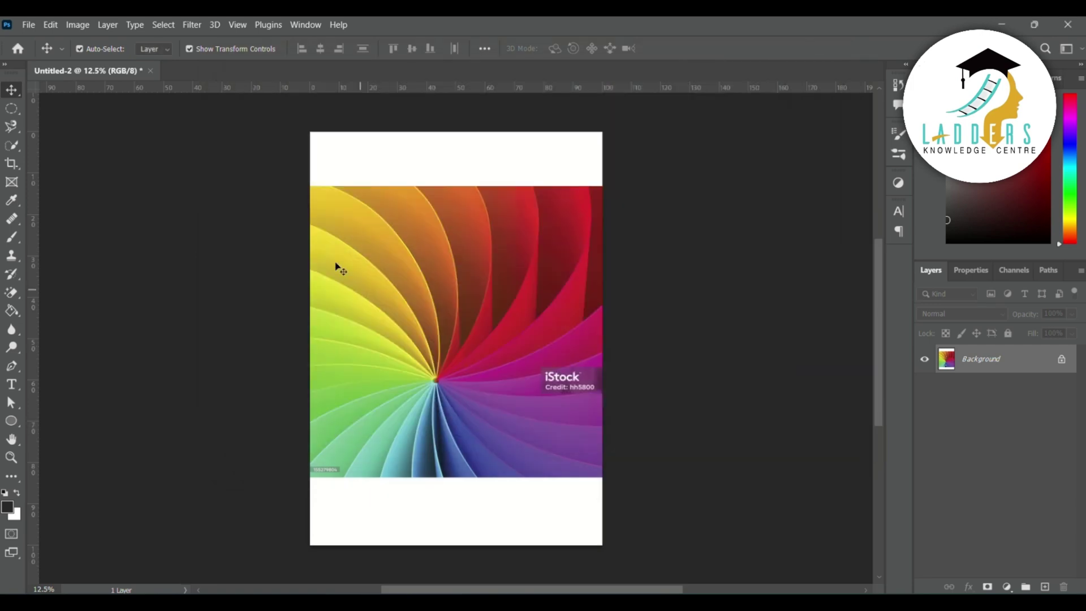
Choose the custom CMYK profile SWOP (Coated), 20%, GCR, Medium as the pinwheel document's destination profile.
click(50, 24)
click(109, 526)
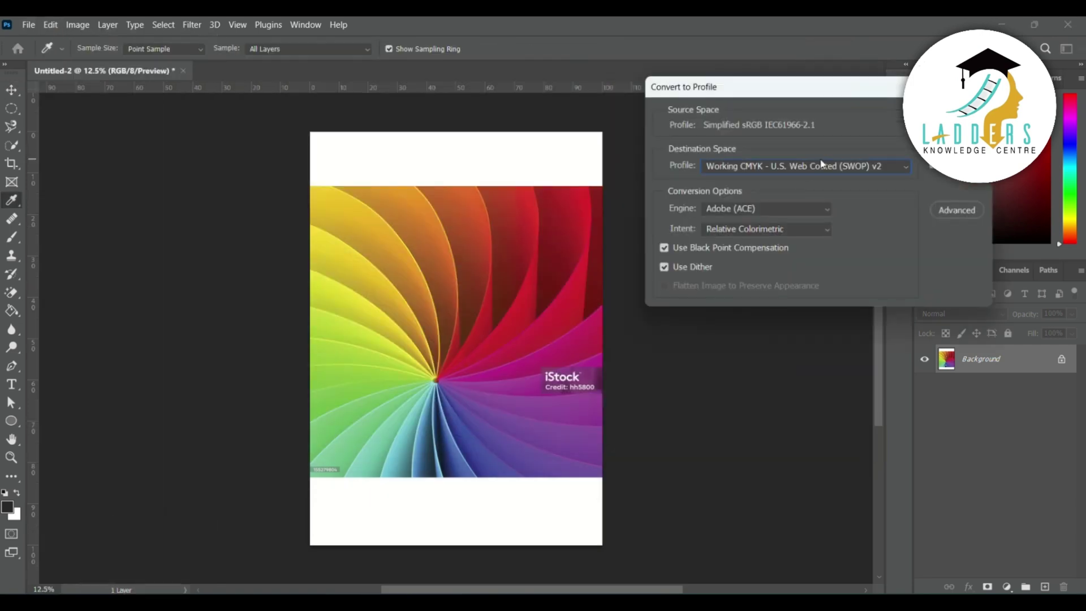
click(823, 164)
click(736, 116)
click(565, 270)
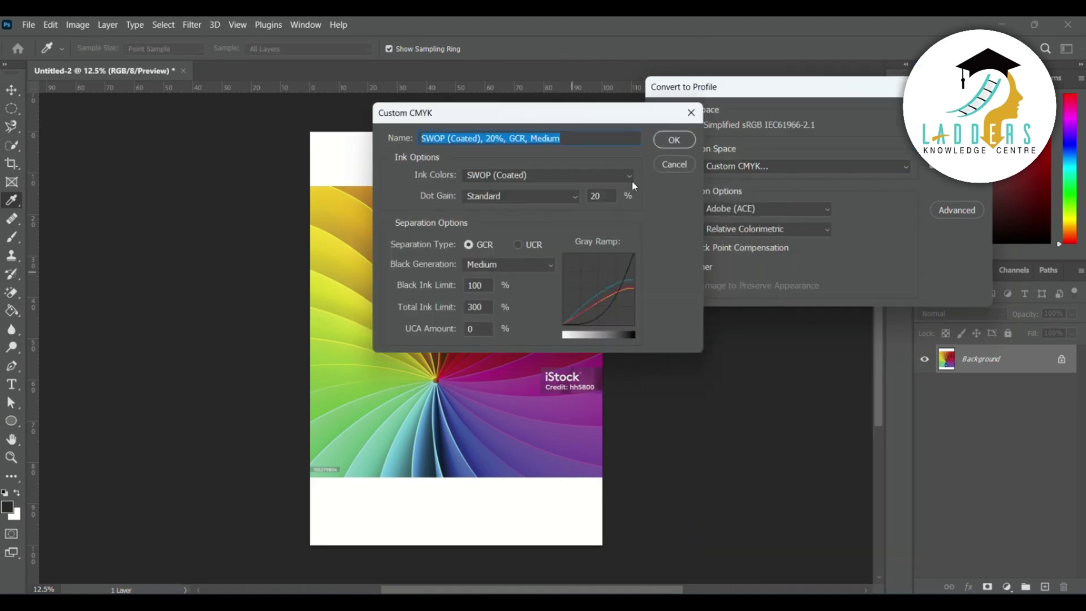
click(674, 140)
Reconfirm the custom CMYK settings with SWOP (Coated) inks, convert the pinwheel document, and bring up its print preview.
click(804, 164)
scroll(738, 85, up, 2)
scroll(738, 85, up, 2)
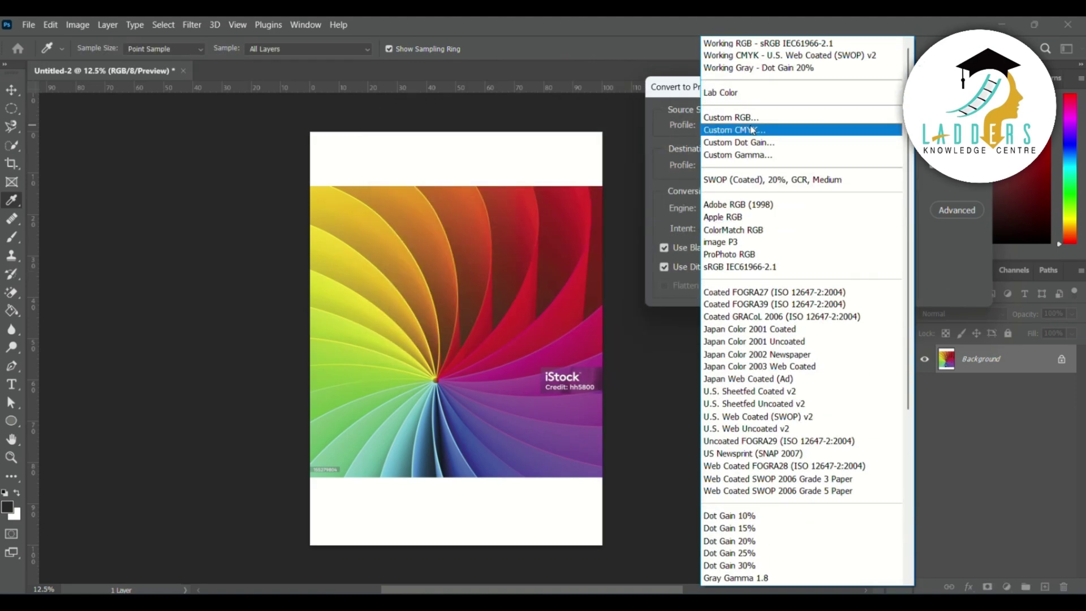
click(736, 129)
click(565, 270)
click(605, 138)
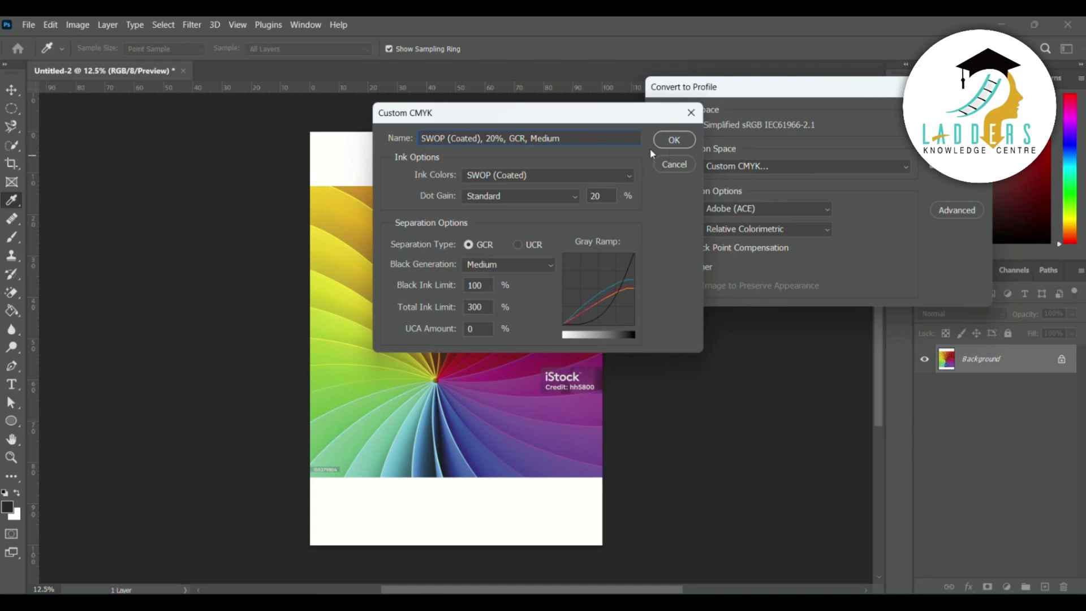
click(674, 141)
click(956, 115)
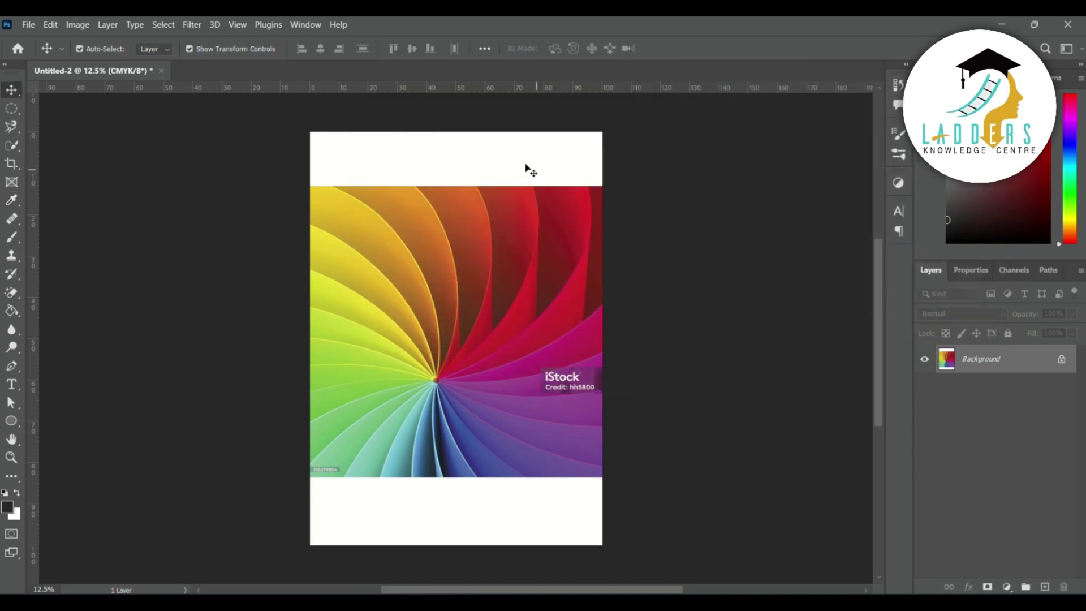
key(ctrl+p)
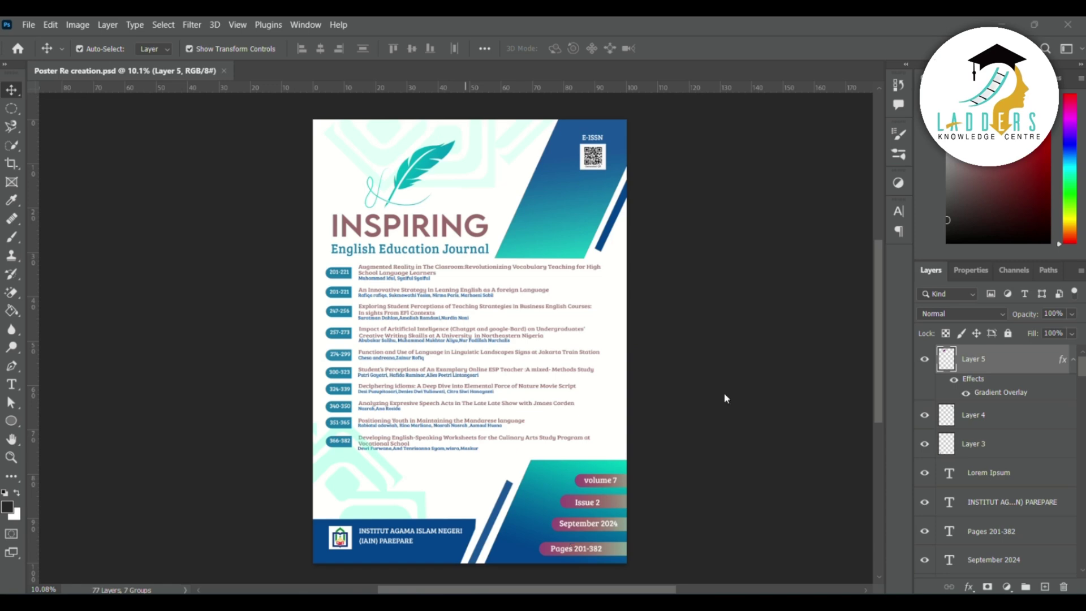
Zoom the journal poster in and back out, and pan around it to examine the layout.
key(ctrl+plus)
key(ctrl+plus)
key(ctrl+minus)
key(ctrl+minus)
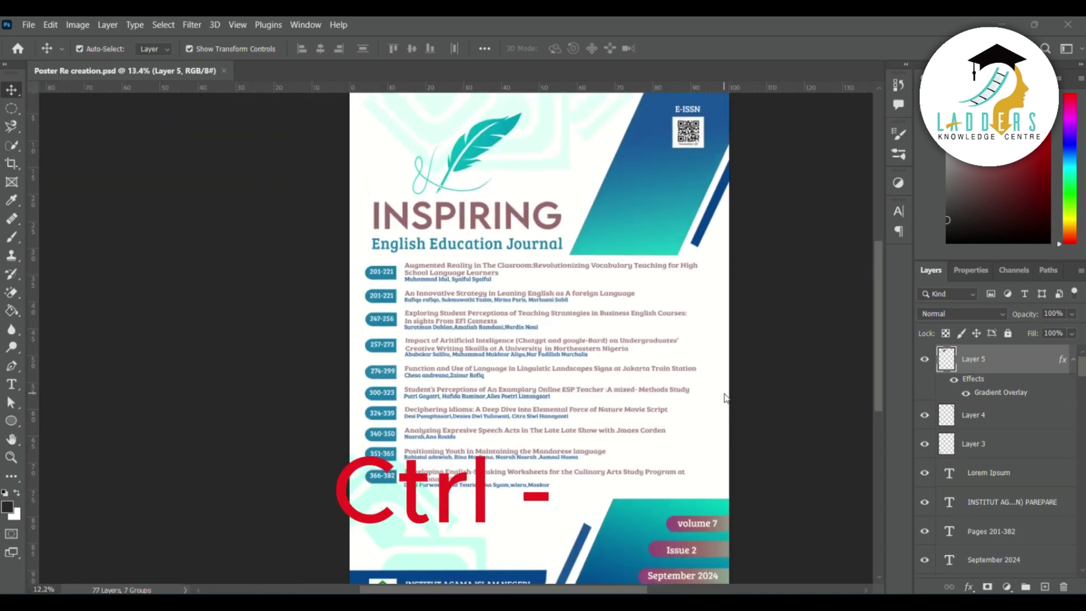
scroll(725, 397, right, 3)
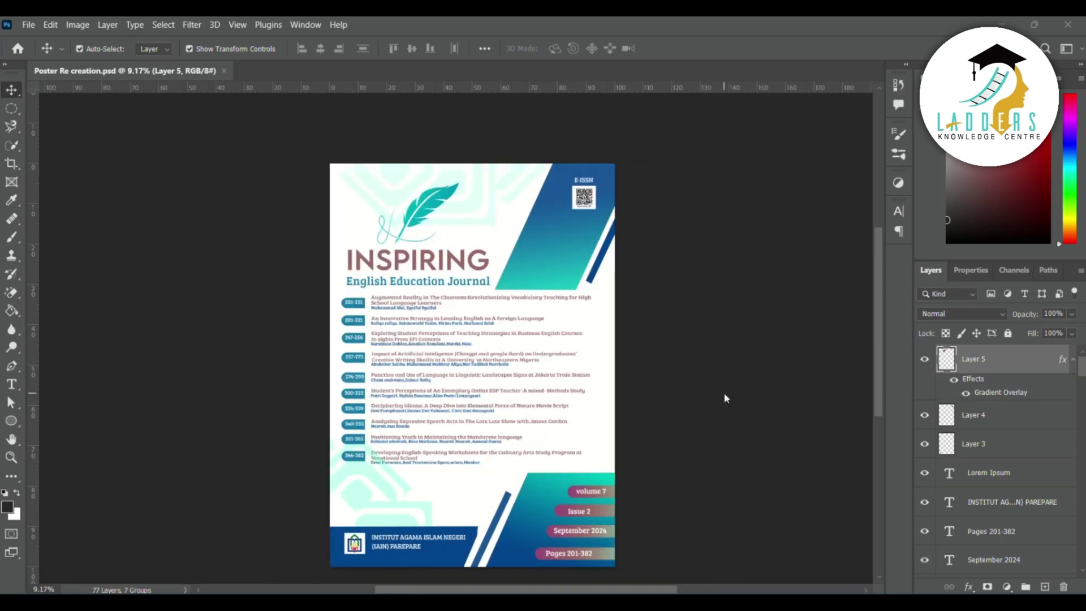
scroll(726, 397, down, 1)
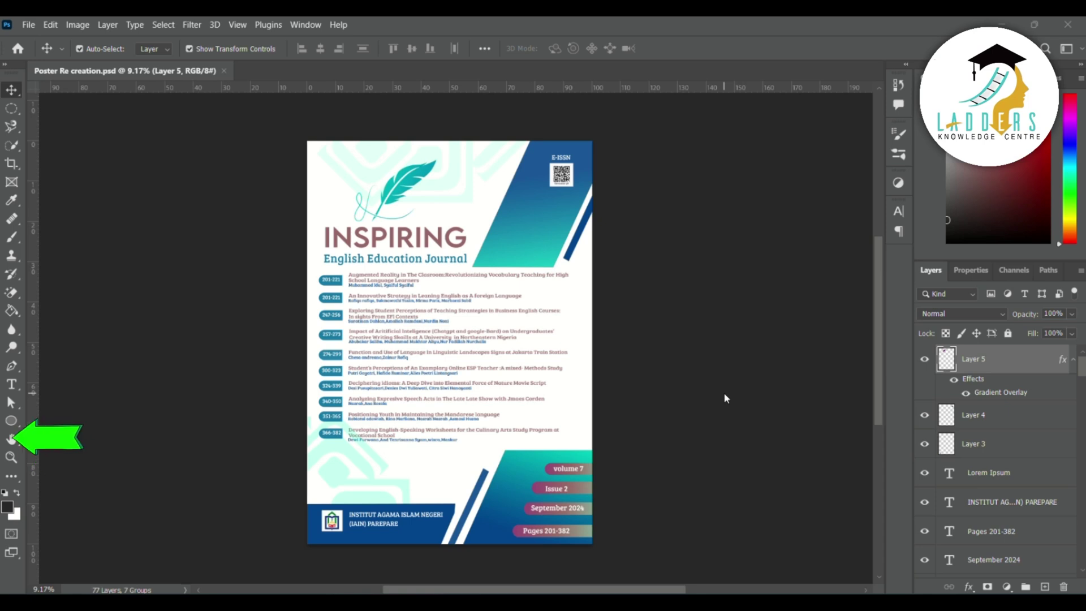
scroll(578, 441, up, 1)
scroll(578, 441, up, 3)
scroll(578, 440, down, 5)
Zoom in to 33.3% on the poster's article list, and zoom back out to 8.33%.
key(ctrl+plus)
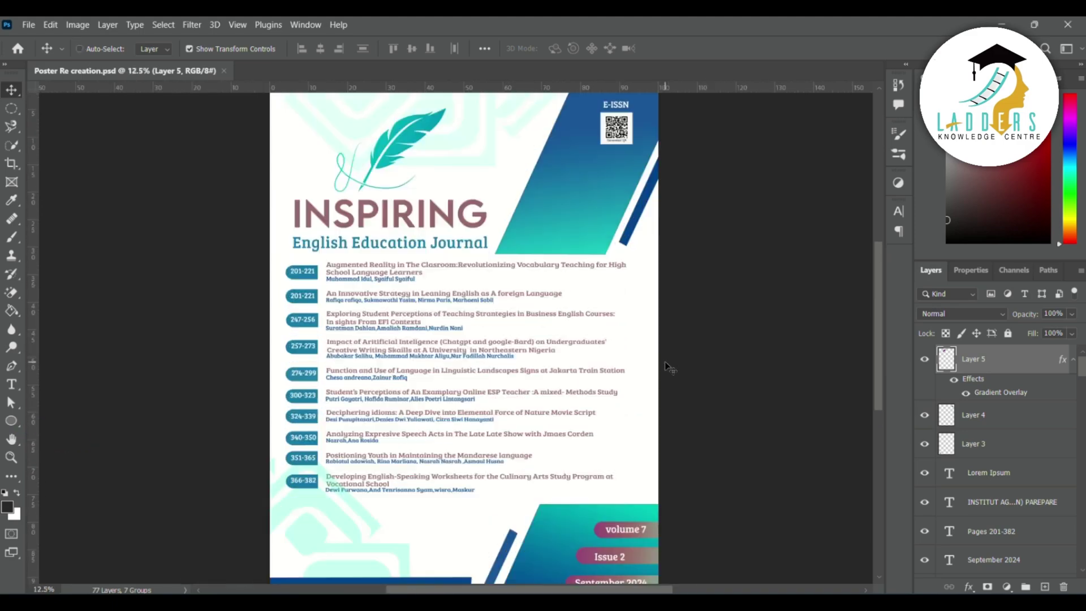
key(ctrl+plus)
key(ctrl+plus)
key(ctrl+plus)
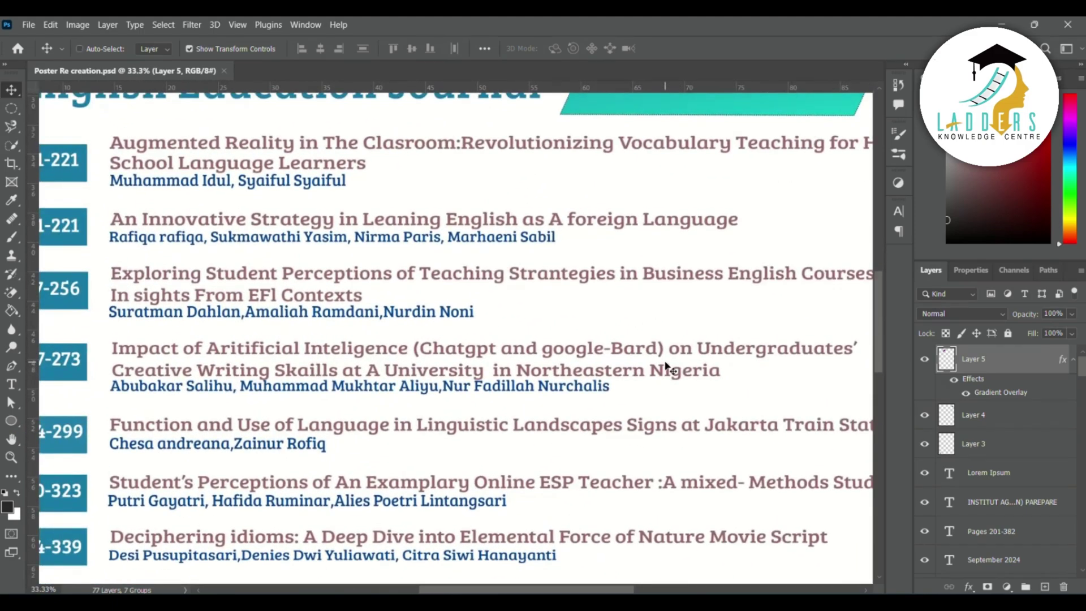
key(ctrl+minus)
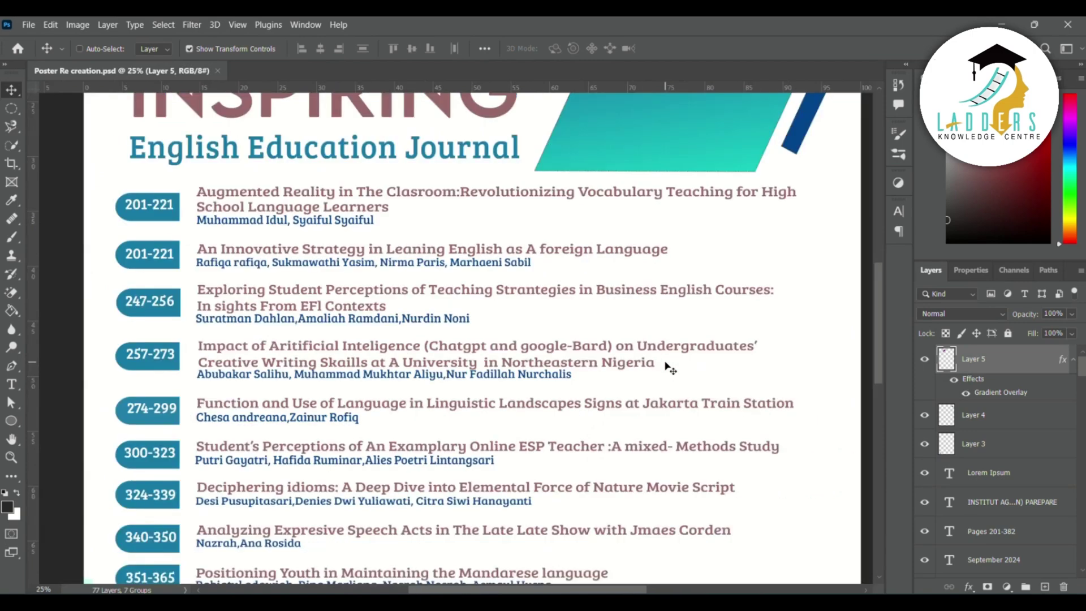
key(ctrl+minus)
key(ctrl+minus)
key(ctrl+minus)
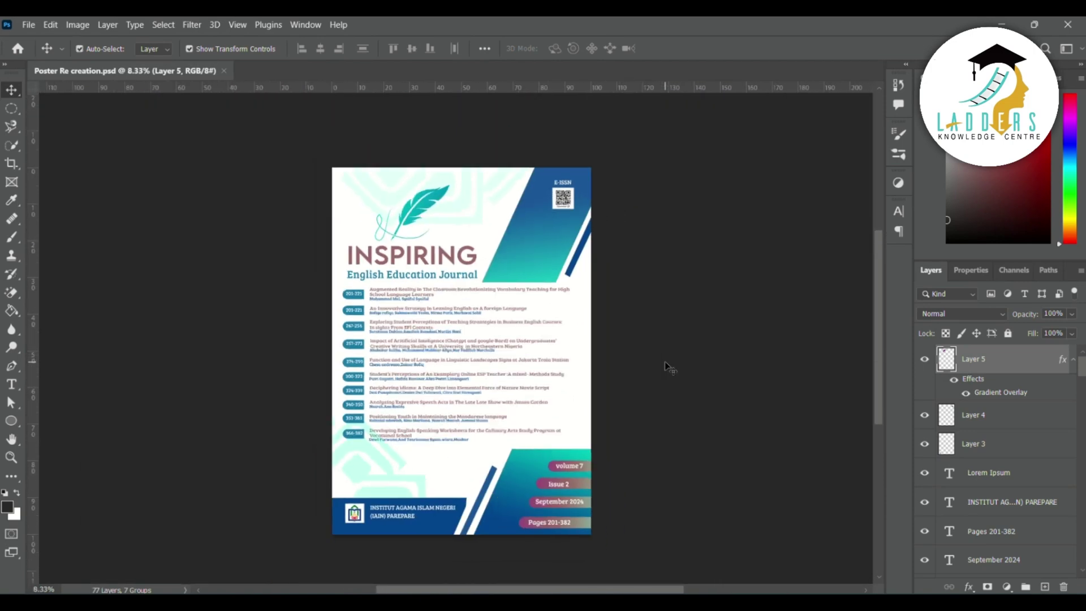
Zoom in to 100% on the poster's title text, and zoom back out.
ctrl+click(458, 307)
ctrl+click(458, 307)
ctrl+click(261, 209)
ctrl+click(261, 208)
ctrl+click(261, 208)
ctrl+click(261, 209)
ctrl+click(261, 208)
key(ctrl+minus)
key(ctrl+minus)
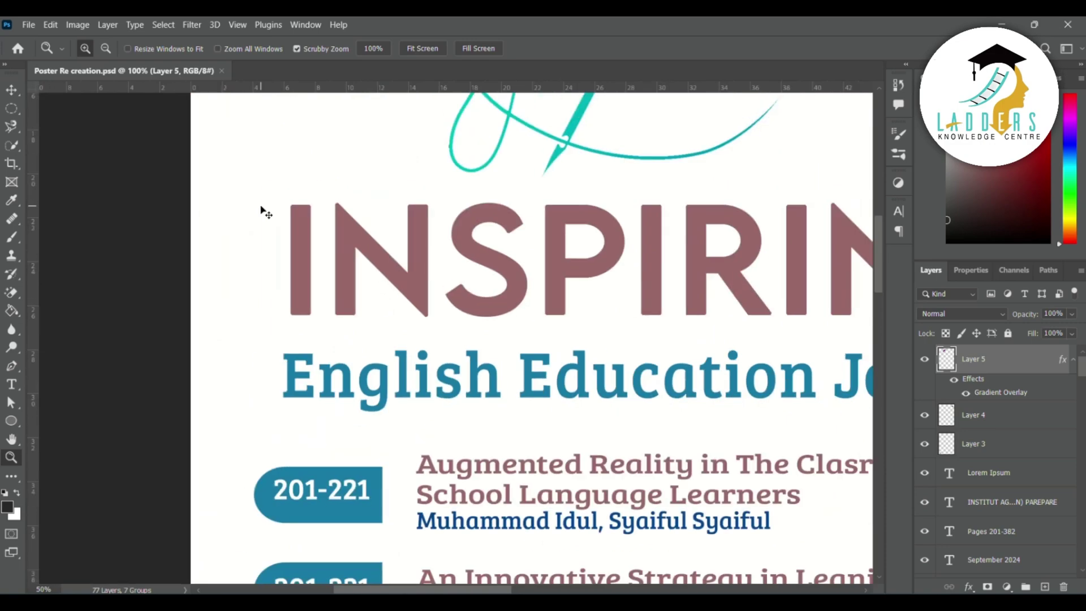
key(ctrl+minus)
key(ctrl+minus)
Zoom in around the poster's upper edge near the feather logo, and zoom back out.
ctrl+click(526, 208)
ctrl+click(526, 208)
ctrl+click(526, 208)
ctrl+click(526, 209)
ctrl+click(526, 209)
key(ctrl+minus)
key(ctrl+minus)
key(ctrl+minus)
key(ctrl+minus)
key(ctrl+minus)
key(ctrl+minus)
key(ctrl+minus)
key(ctrl+minus)
key(ctrl+minus)
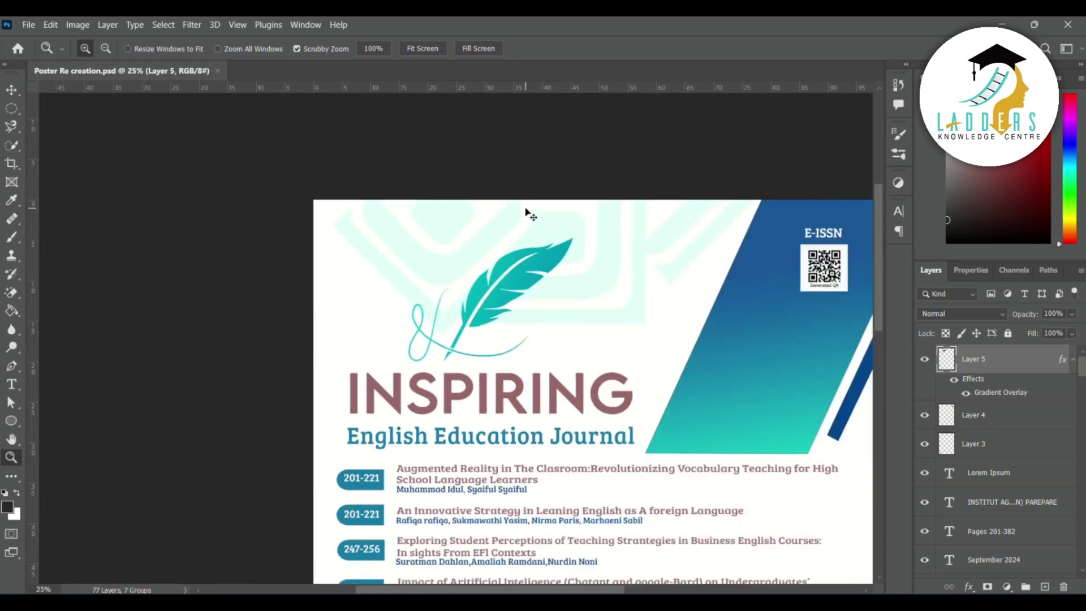
Zoom in to 21.6% on the poster, pan over its article list and footer, and zoom back out to 8.32%.
scroll(427, 343, up, 10)
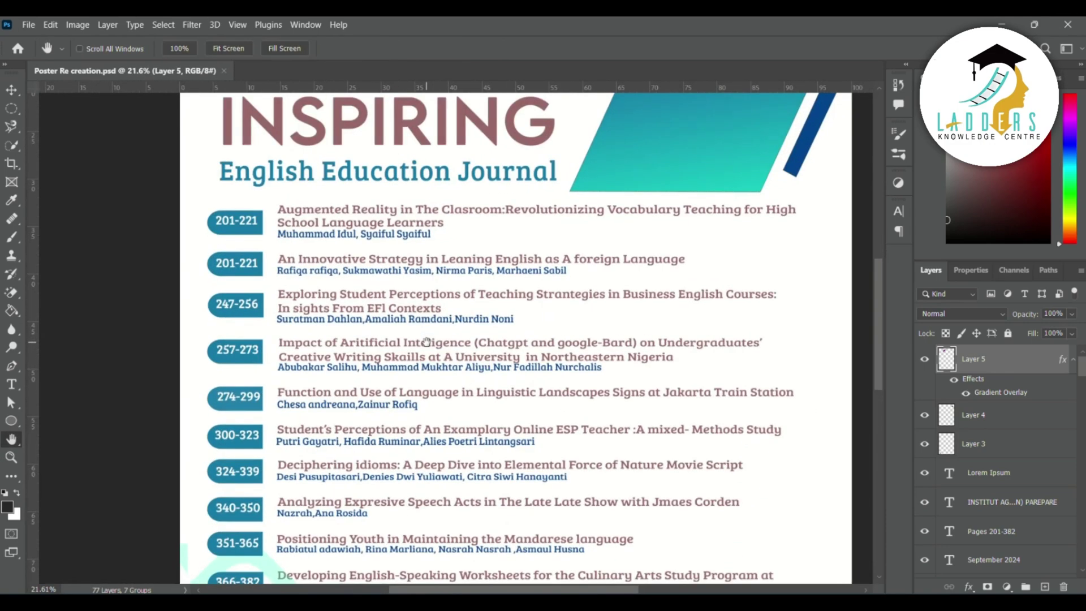
drag(327, 291, 206, 228)
drag(211, 343, 349, 117)
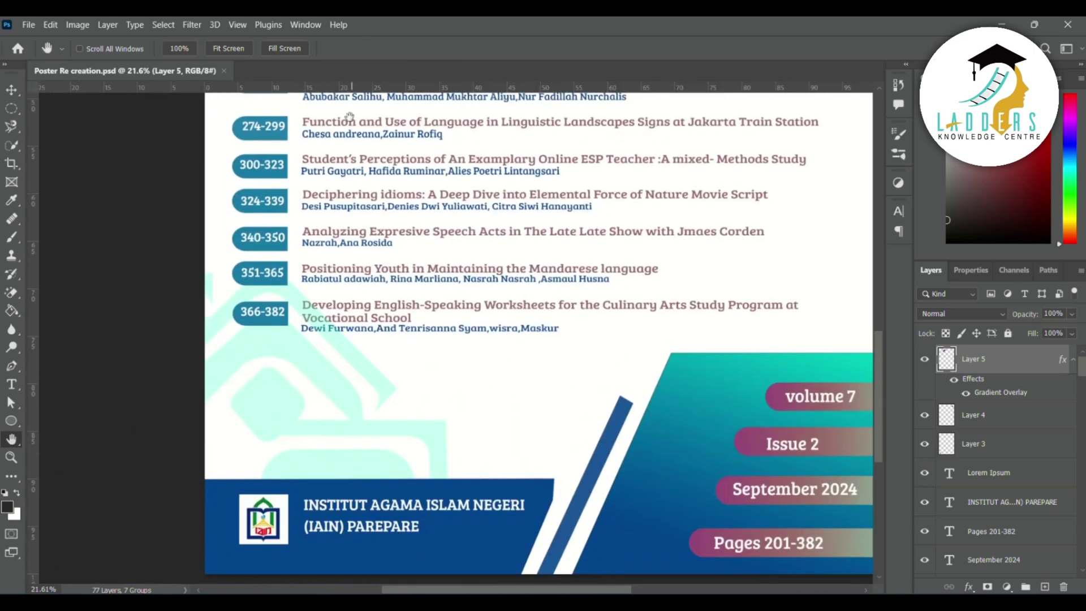
drag(344, 365, 355, 225)
drag(346, 142, 223, 573)
scroll(223, 573, down, 2)
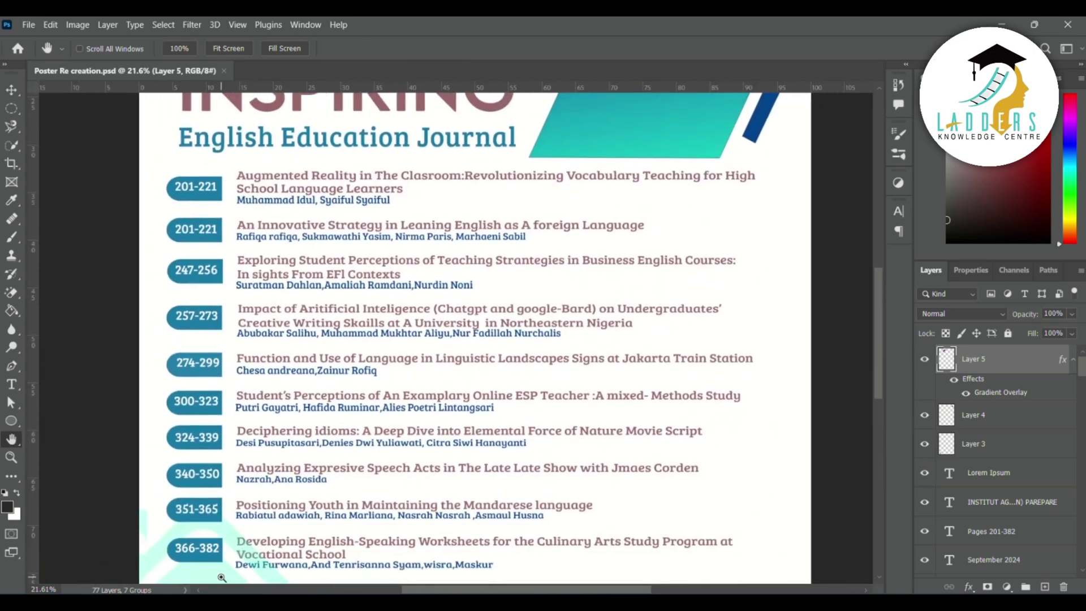
scroll(222, 576, down, 3)
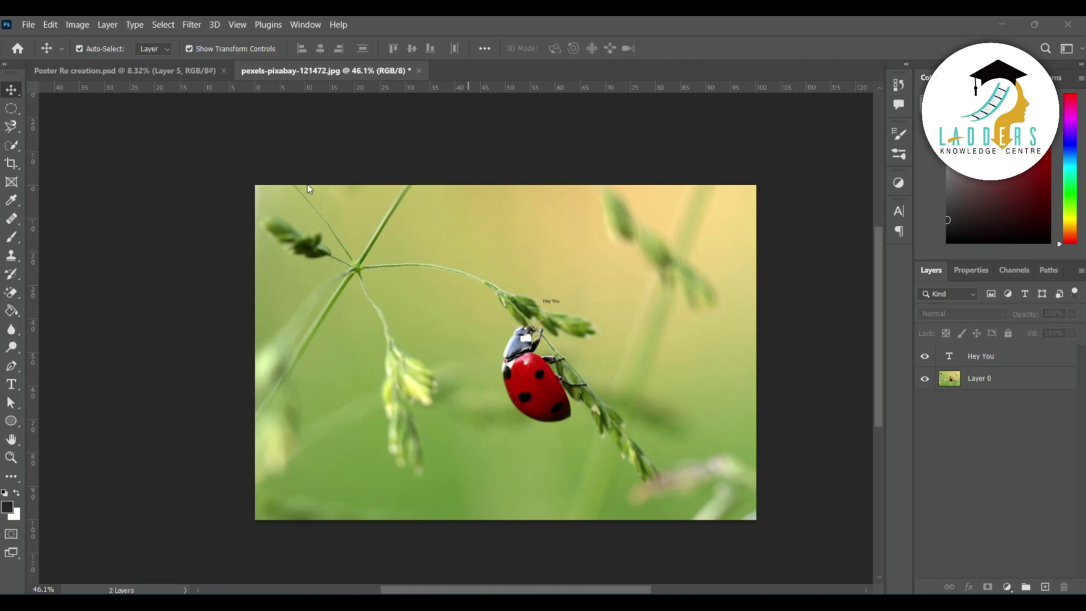
Zoom the ladybug photo in to 300% and move the view down along the insect's body.
scroll(522, 272, right, 1)
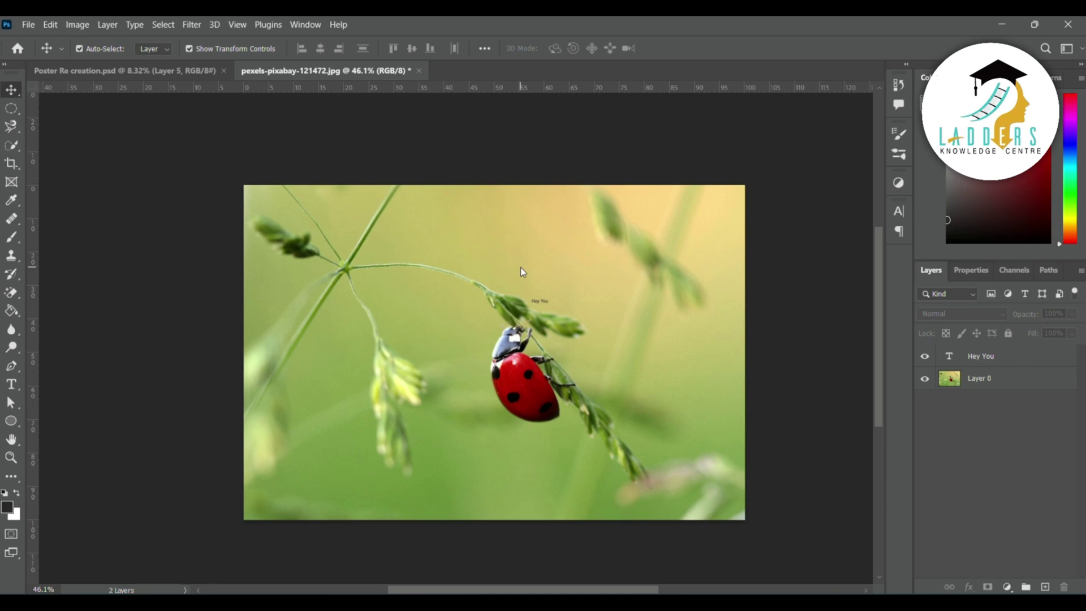
scroll(522, 272, right, 1)
key(ctrl+plus)
key(ctrl+plus)
key(ctrl+plus)
key(ctrl+plus)
key(ctrl+plus)
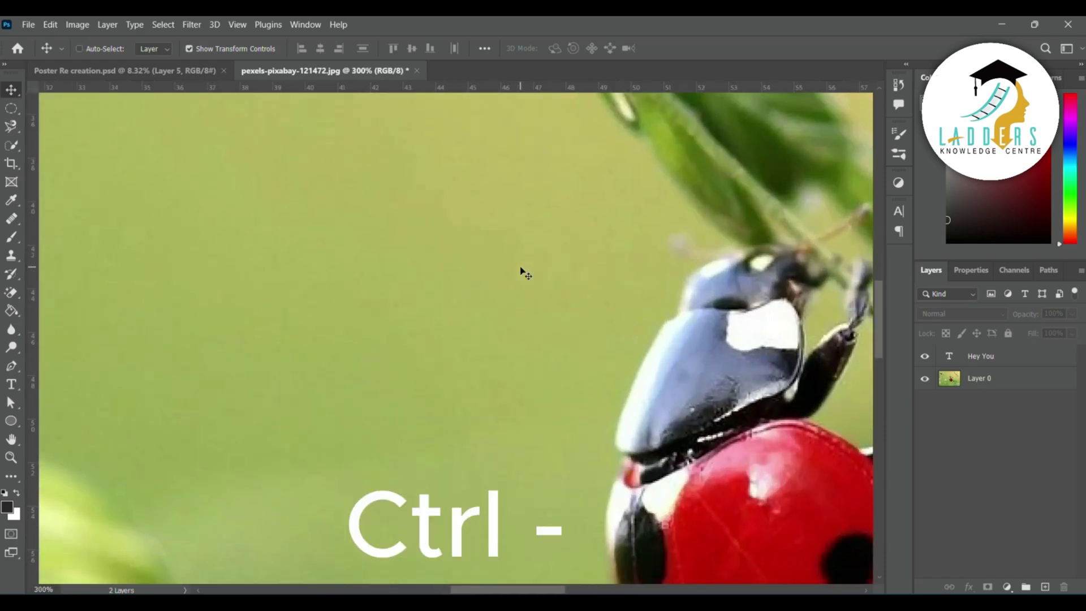
scroll(525, 273, down, 3)
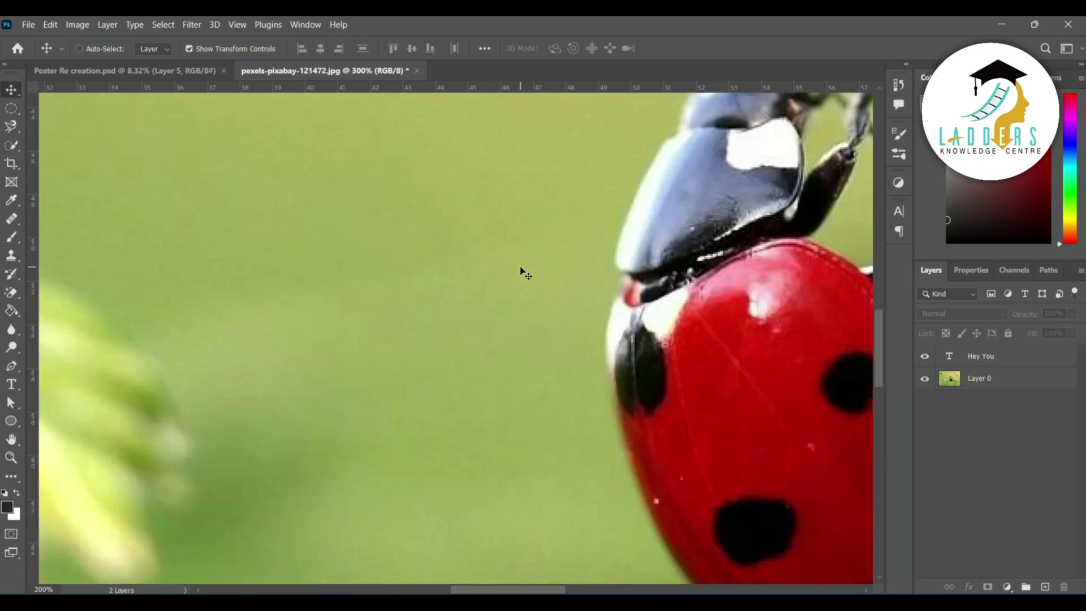
Zoom the ladybug photo back out to 50% and pan it with the Hand tool.
key(ctrl+minus)
key(ctrl+minus)
key(ctrl+minus)
key(ctrl+minus)
key(ctrl+minus)
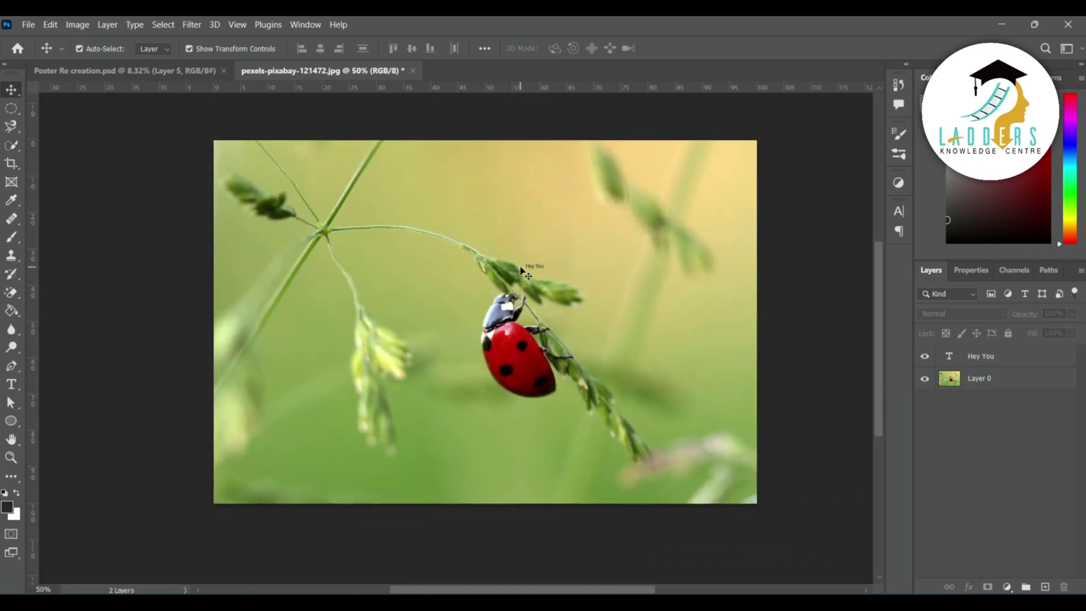
scroll(522, 271, up, 1)
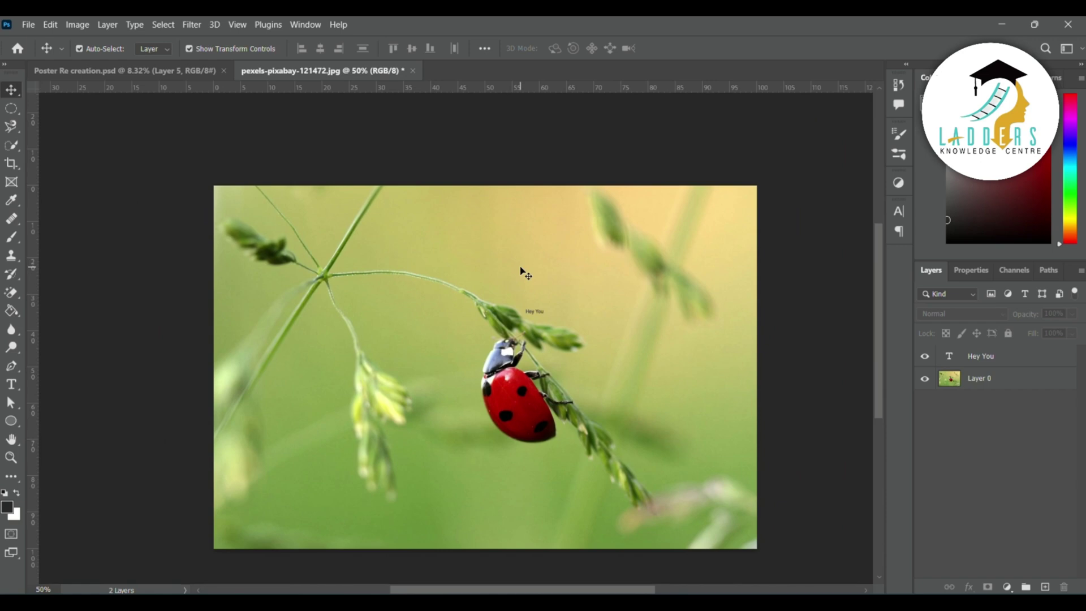
key(h)
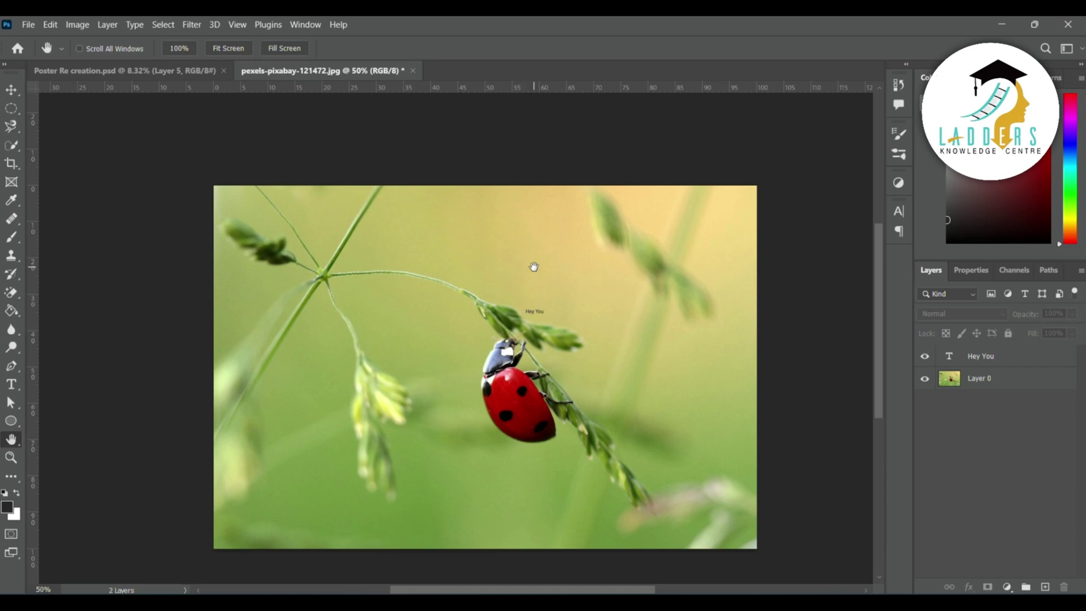
drag(534, 267, 490, 234)
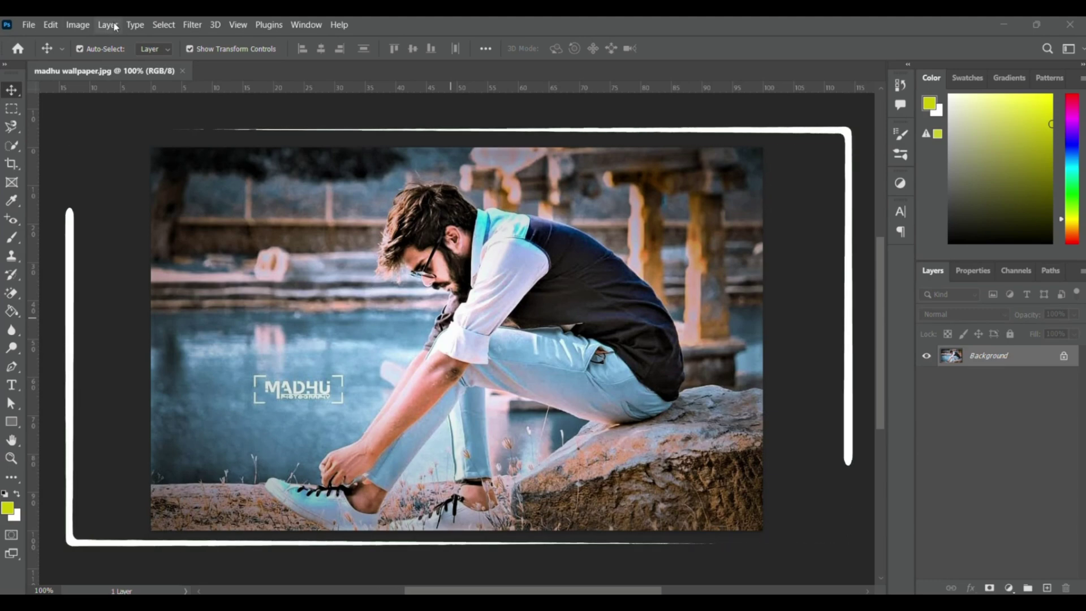
Zoom in closely on the seated man's sleeve to examine the pixels, and zoom back out to 107%.
scroll(399, 307, up, 10)
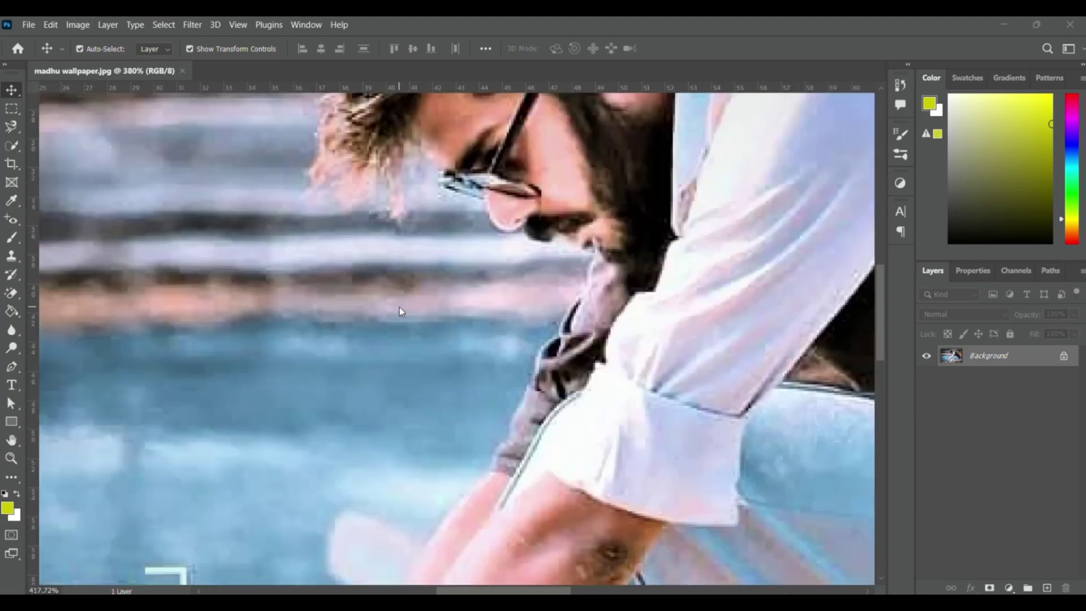
scroll(824, 382, down, 2)
scroll(824, 382, right, 5)
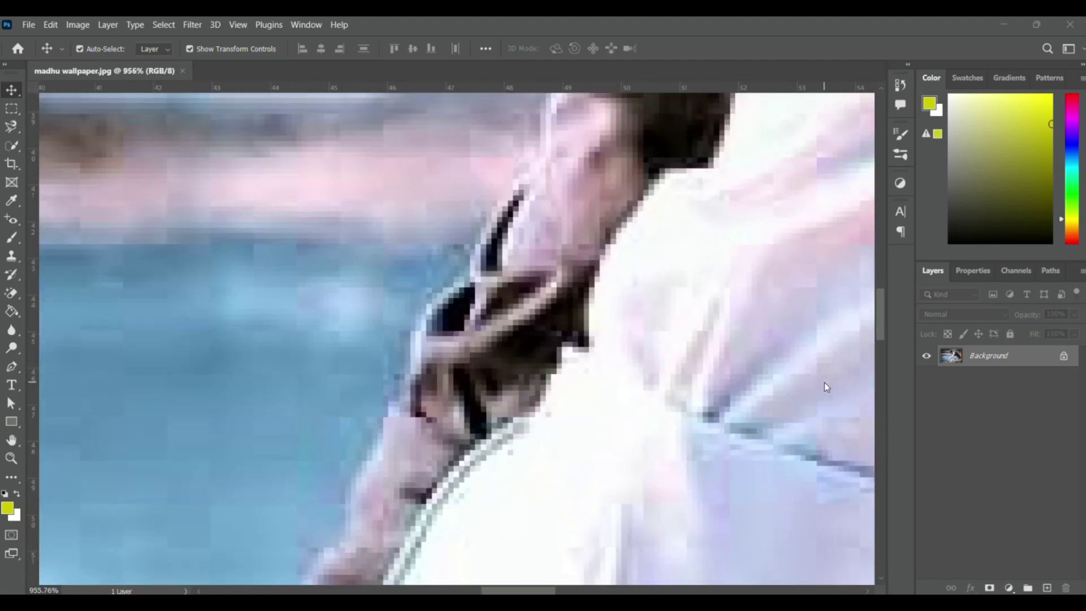
scroll(546, 457, down, 10)
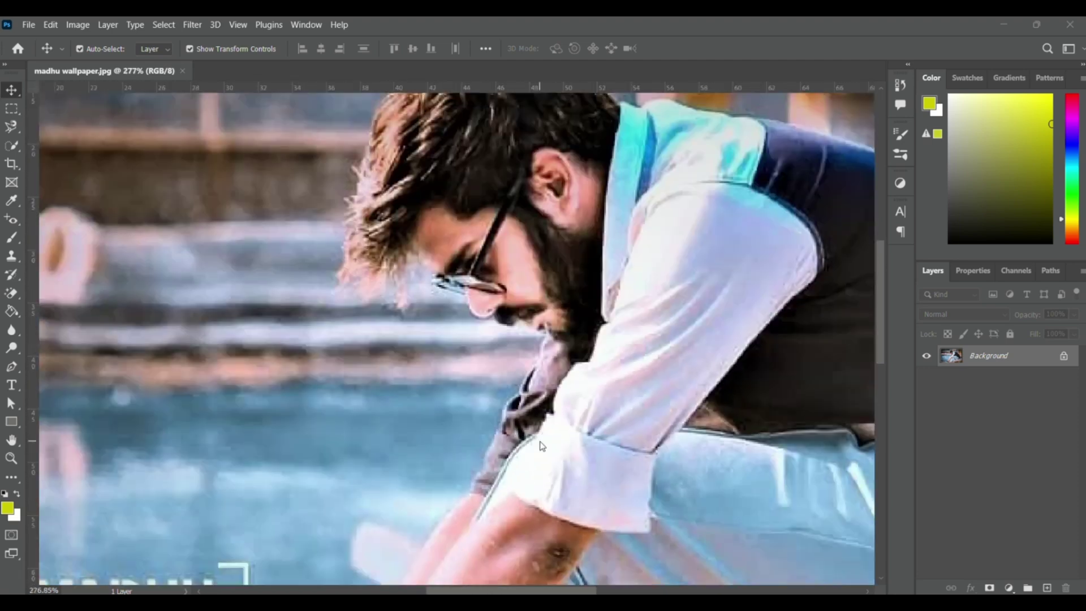
scroll(540, 445, down, 2)
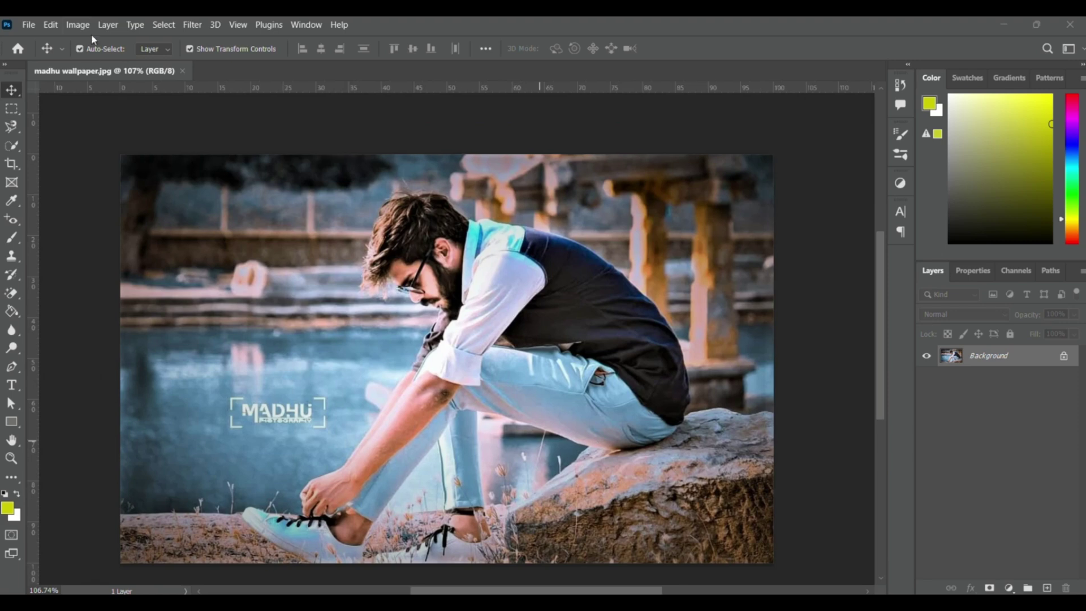
Set the image resolution of the seated man's photo to 300 pixels/inch.
click(78, 25)
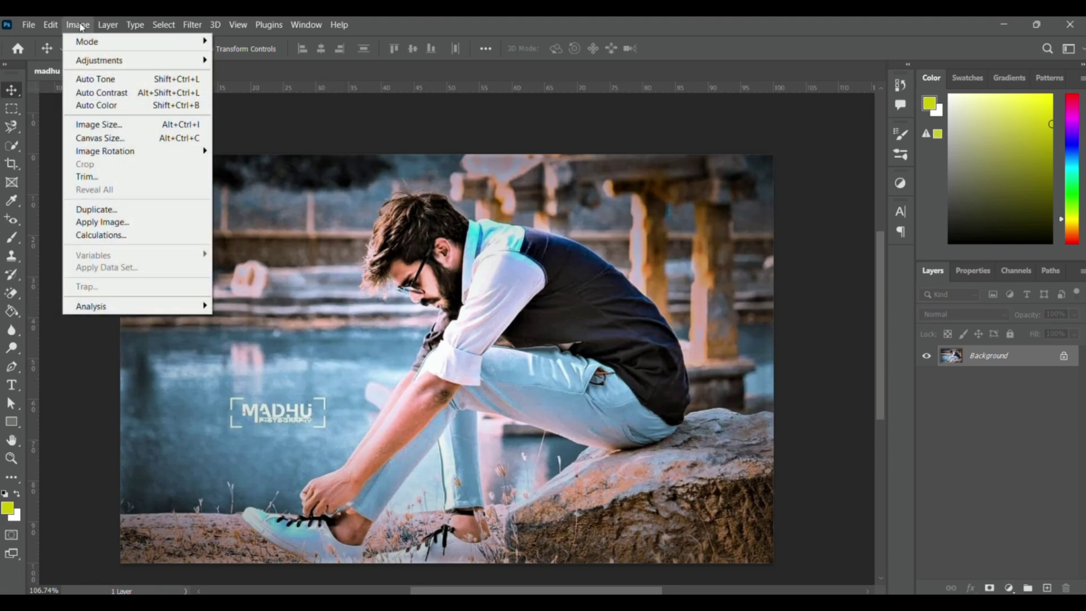
click(170, 128)
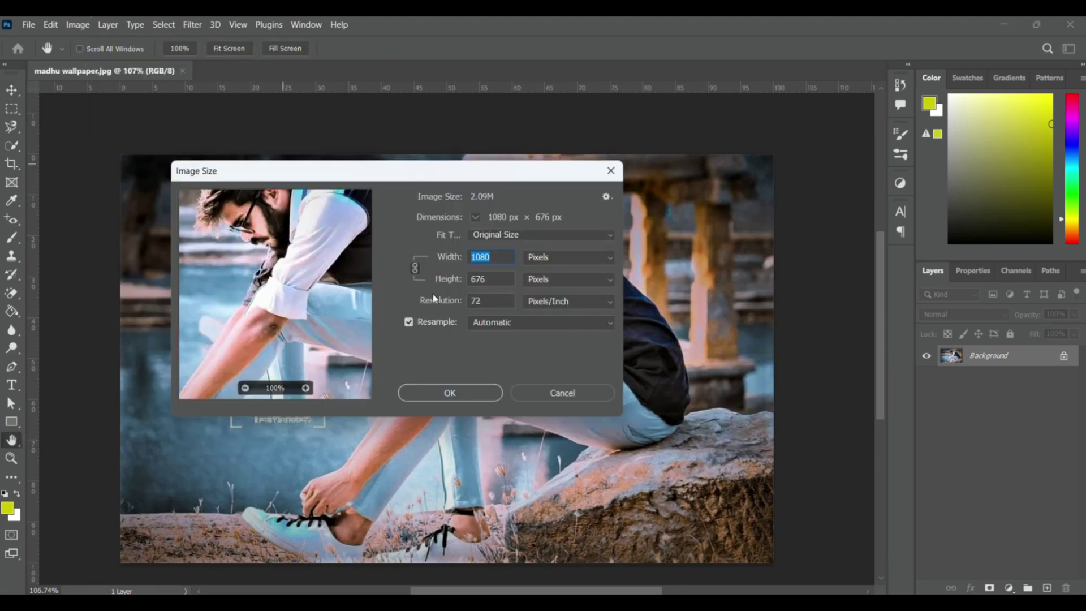
click(484, 300)
key(BackSpace)
key(BackSpace)
text(300)
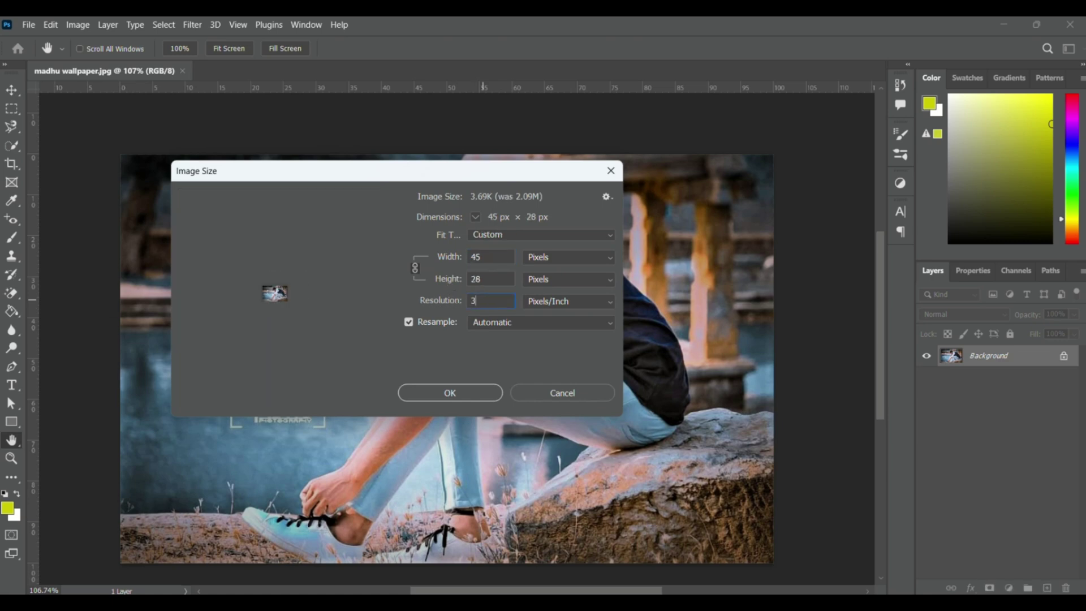
click(448, 396)
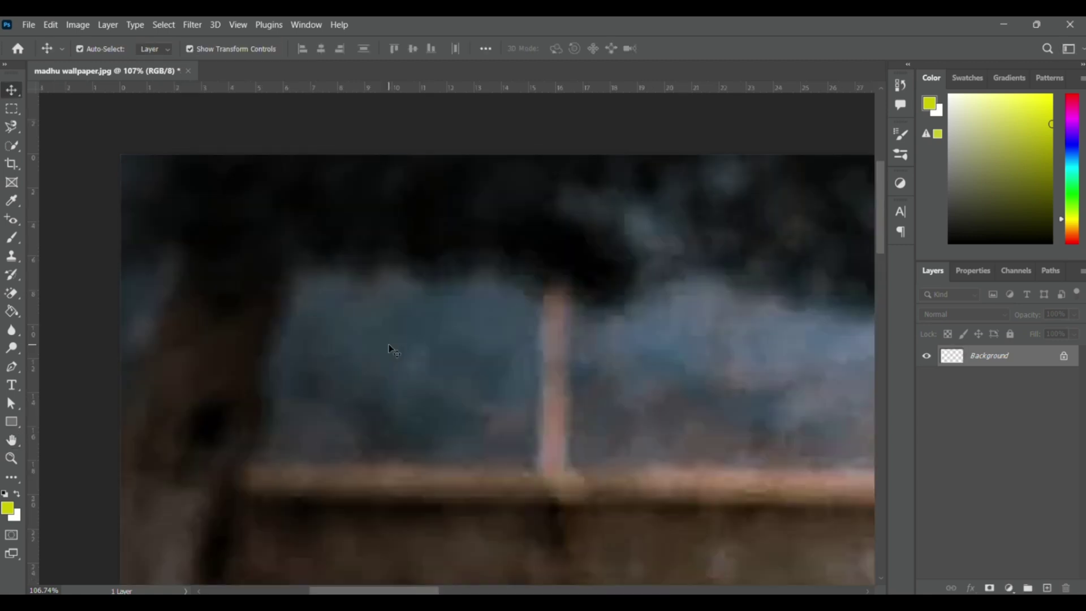
Zoom the resized photo out to 17.7% and in to 29.9% to examine its quality.
scroll(389, 348, down, 5)
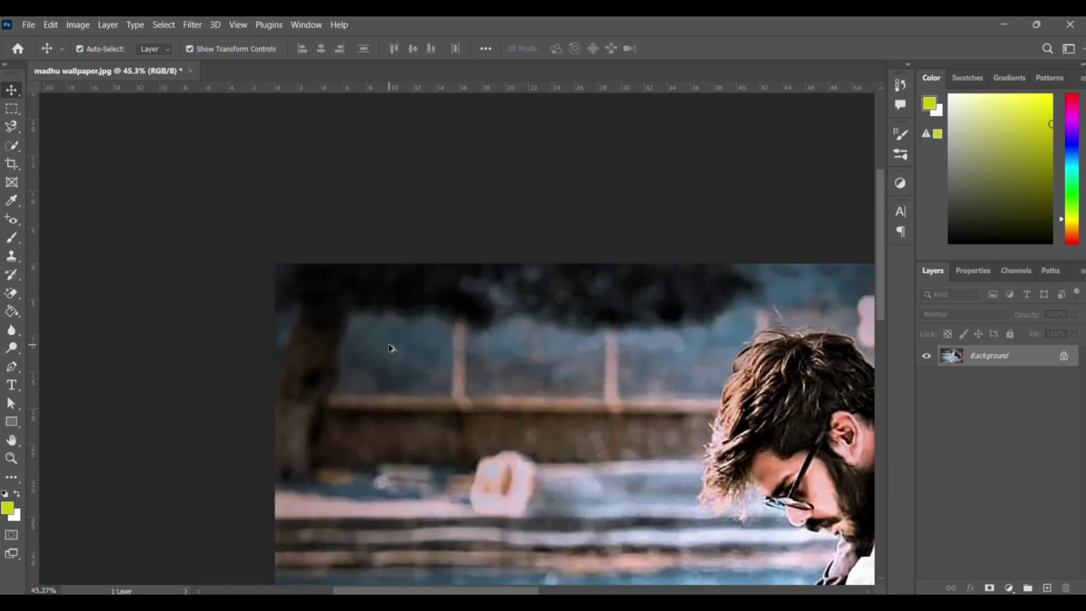
scroll(389, 348, down, 2)
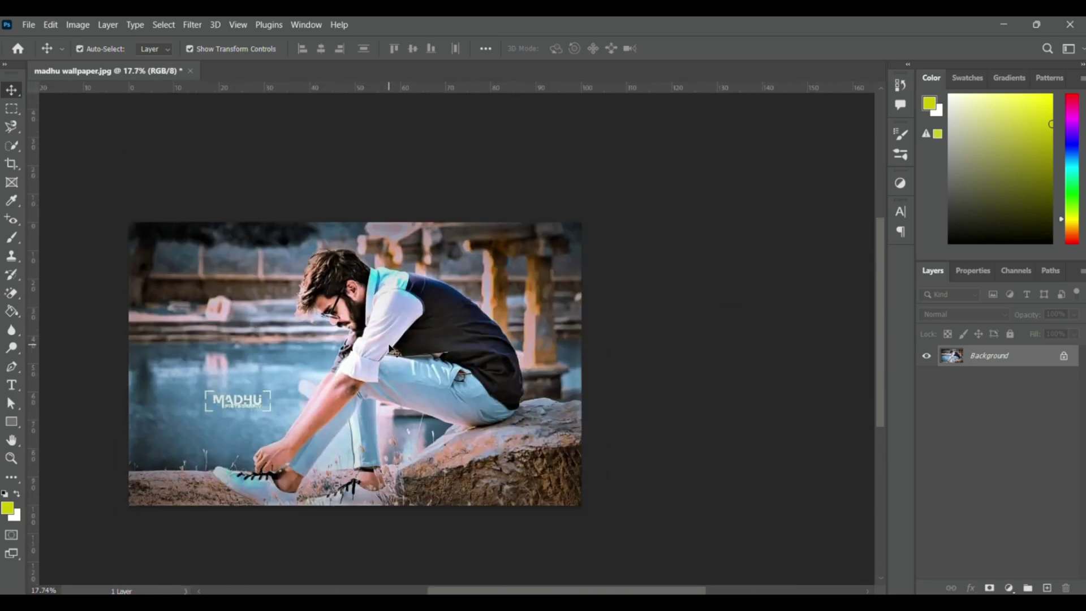
scroll(447, 356, up, 1)
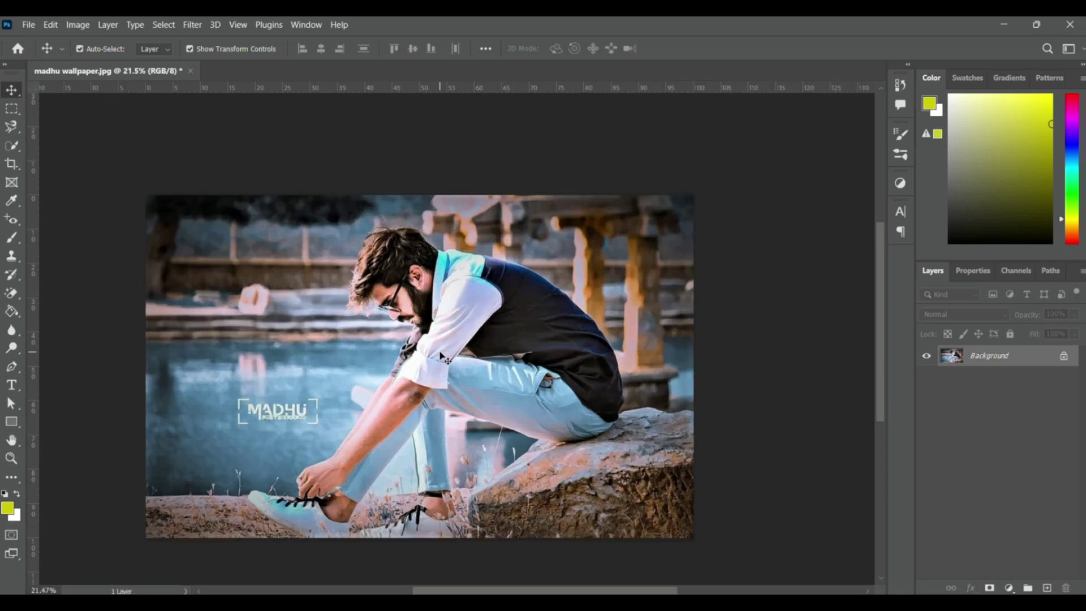
scroll(444, 358, up, 2)
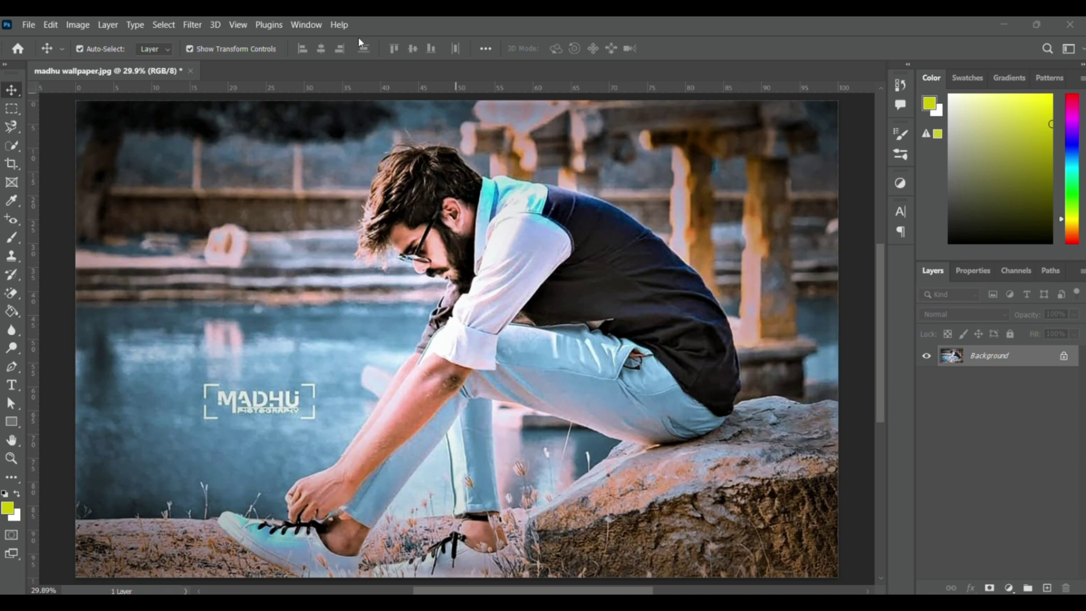
Cycle the photo through full screen with menu bar, full screen, and back to standard screen mode.
key(f)
scroll(552, 273, right, 3)
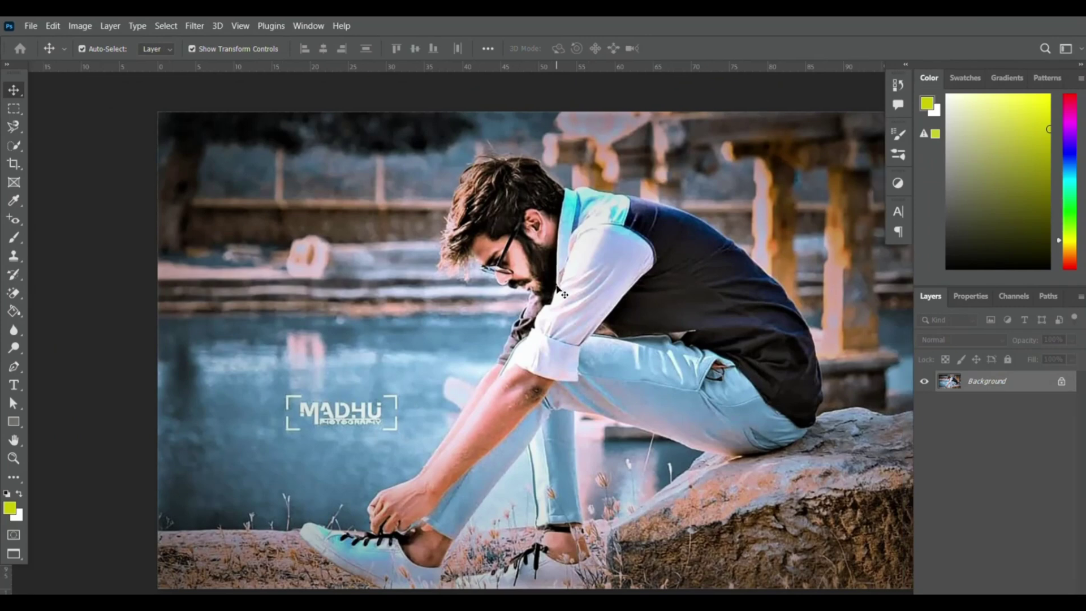
scroll(560, 291, down, 1)
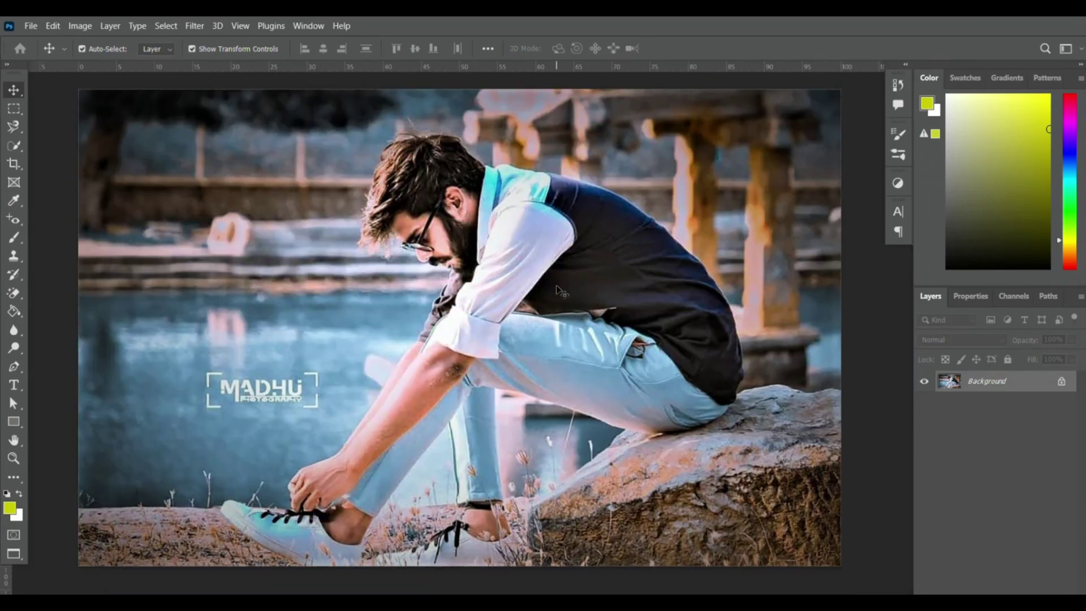
key(f)
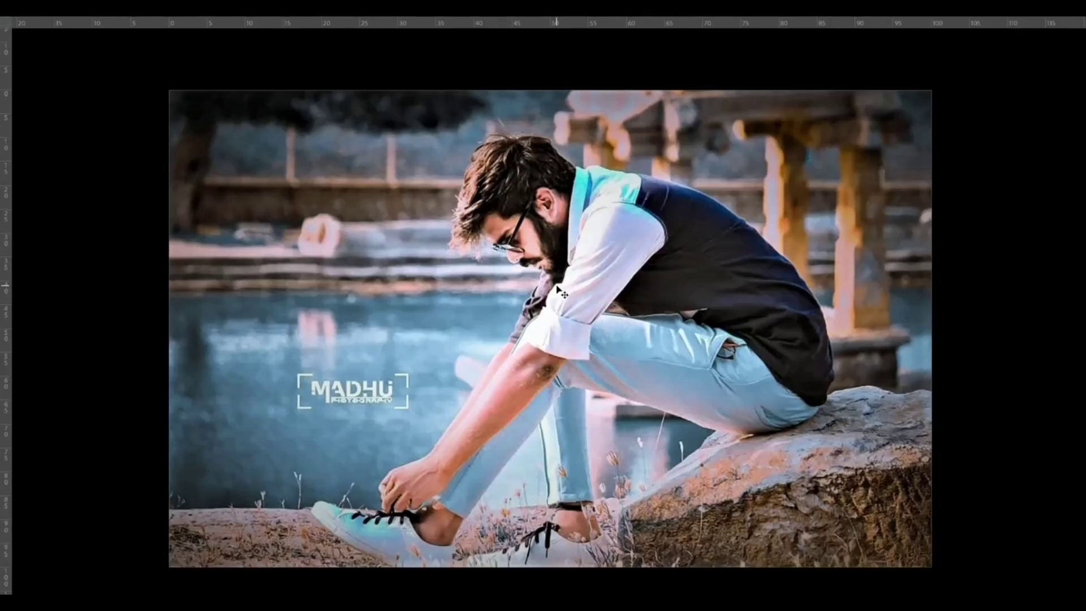
scroll(551, 291, right, 2)
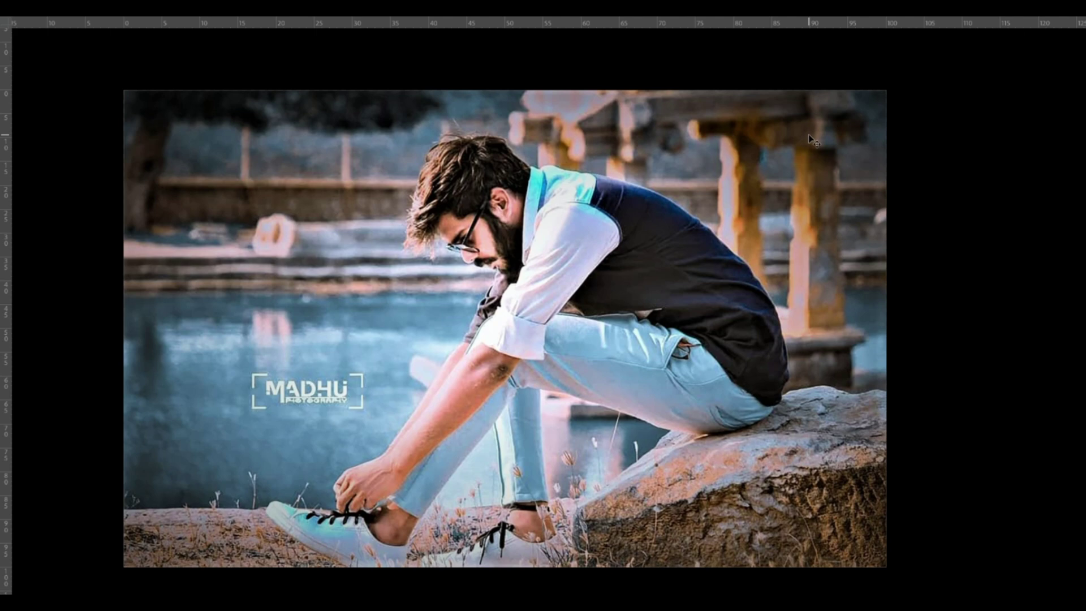
key(f)
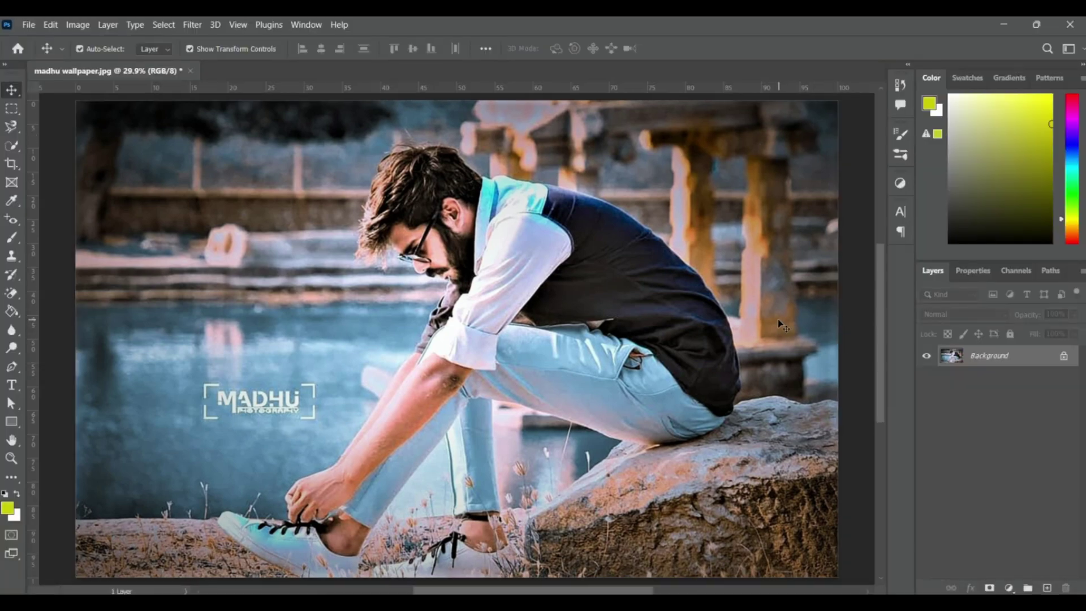
Zoom the seated man's photo out and back in to 26.8%, and center it in the view.
scroll(778, 319, down, 4)
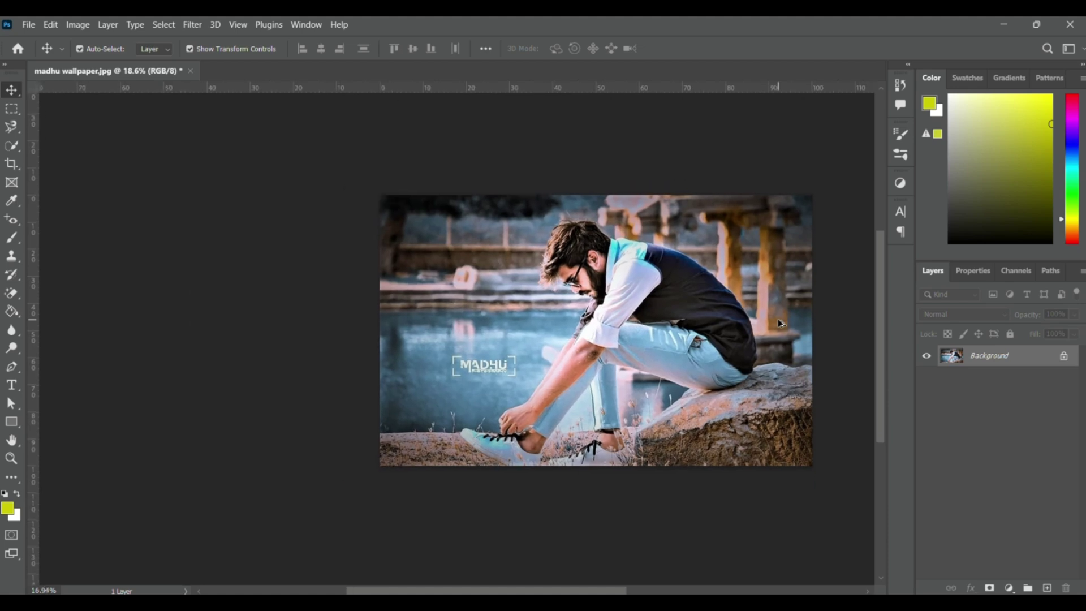
scroll(778, 318, up, 5)
scroll(778, 319, down, 2)
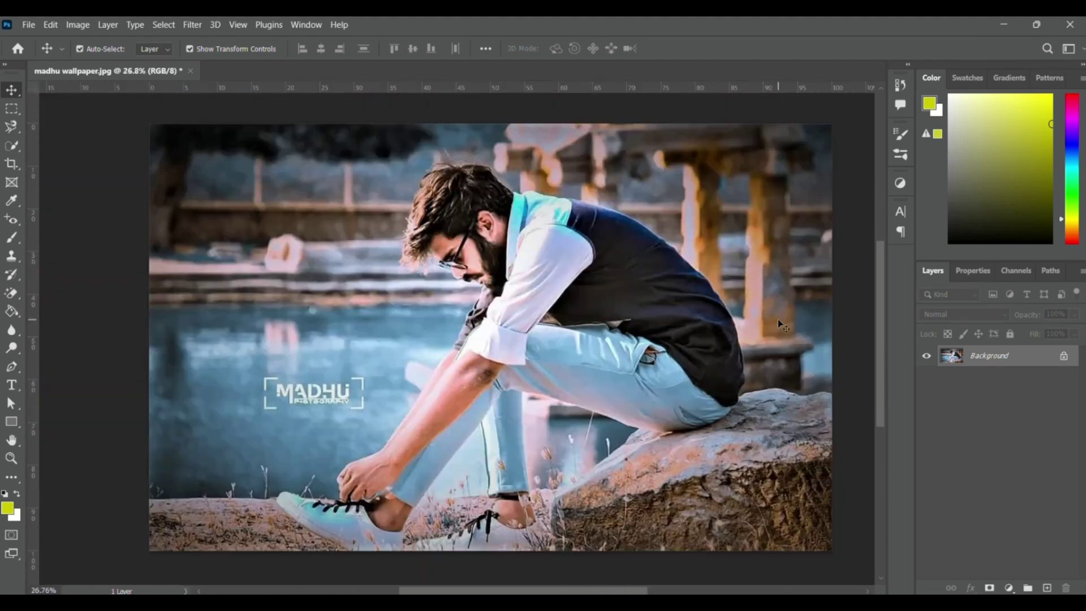
scroll(779, 319, right, 1)
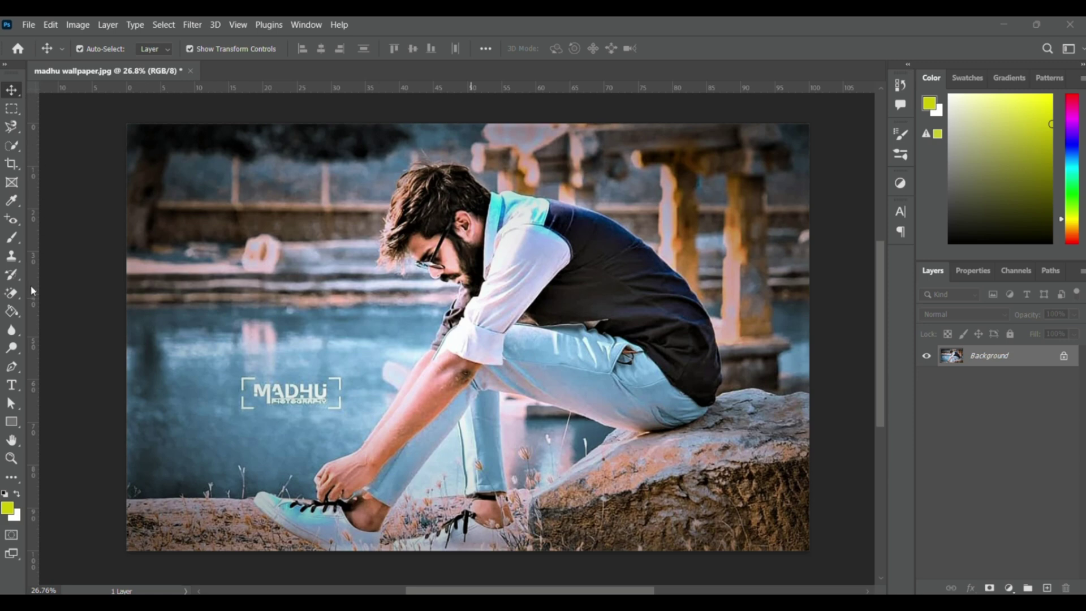
Hide and show the rulers around the photo twice, leaving them on.
key(ctrl+r)
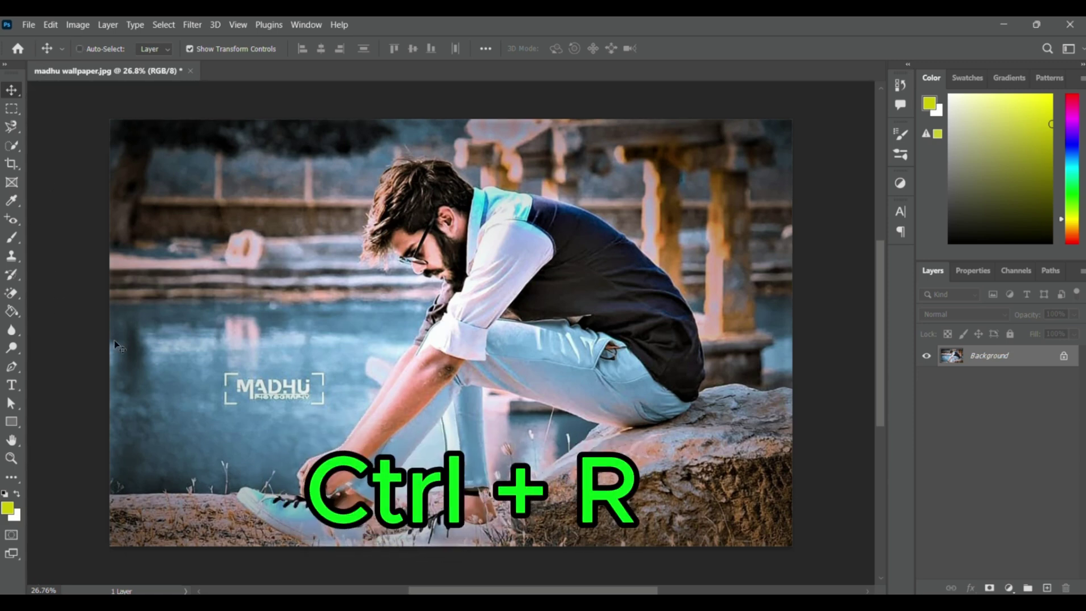
key(ctrl+r)
key(ctrl+r)
key(ctrl+r)
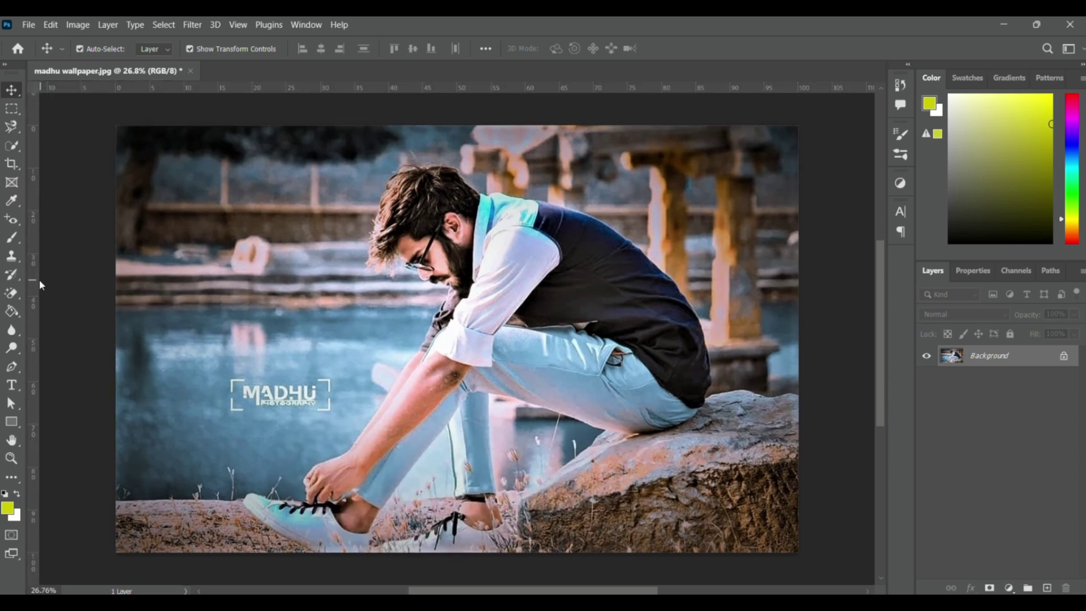
Place two vertical guides near the photo's side edges and two horizontal guides across its upper part.
drag(40, 286, 256, 249)
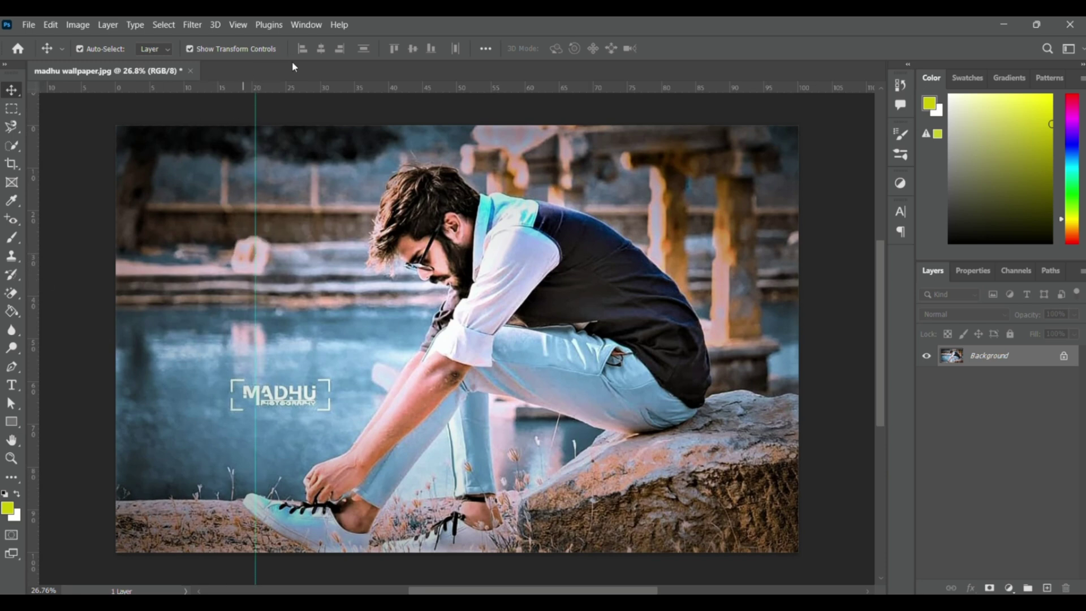
drag(310, 92, 169, 232)
drag(317, 86, 335, 148)
drag(34, 309, 742, 191)
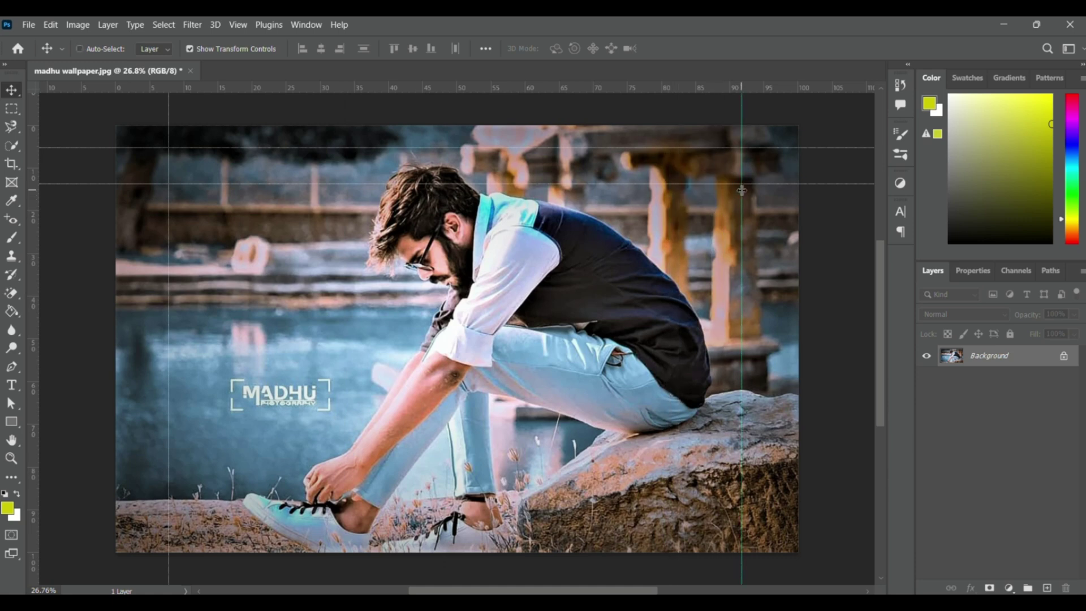
Show the grid over the seated man's photo, and hide the guides and grid together.
key(ctrl+apostrophe)
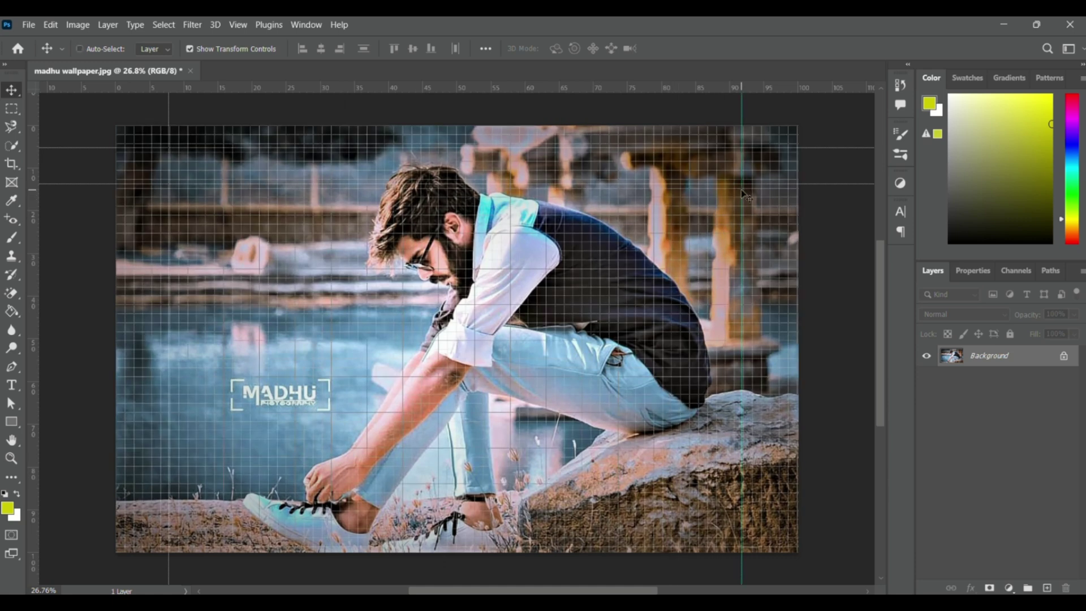
key(ctrl+h)
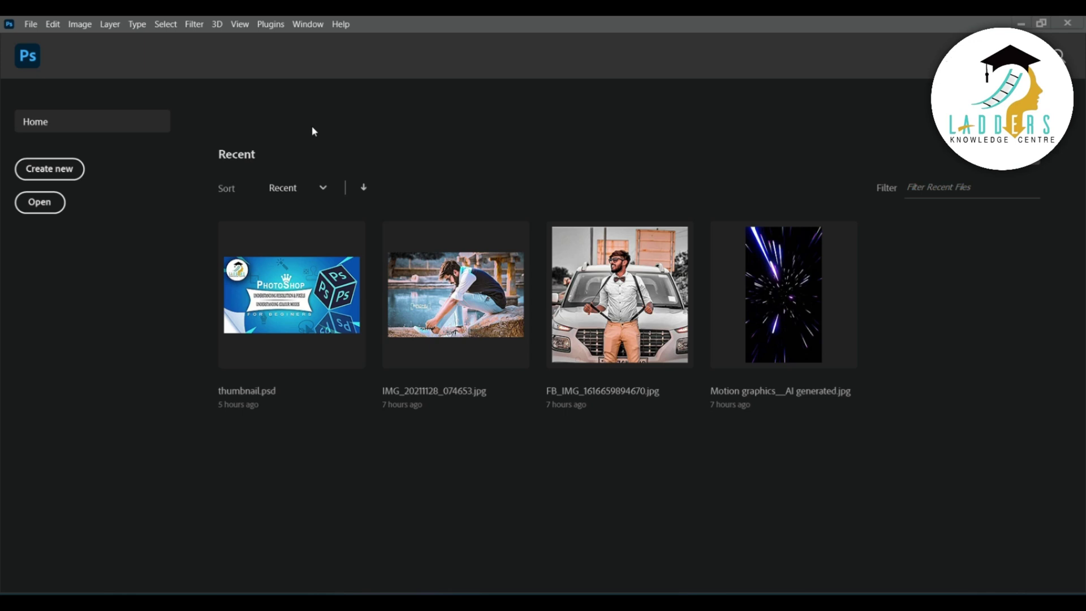
Open the JPG image IMG_20211128_074806-1[1] from the pinned personal folder.
click(31, 25)
click(45, 53)
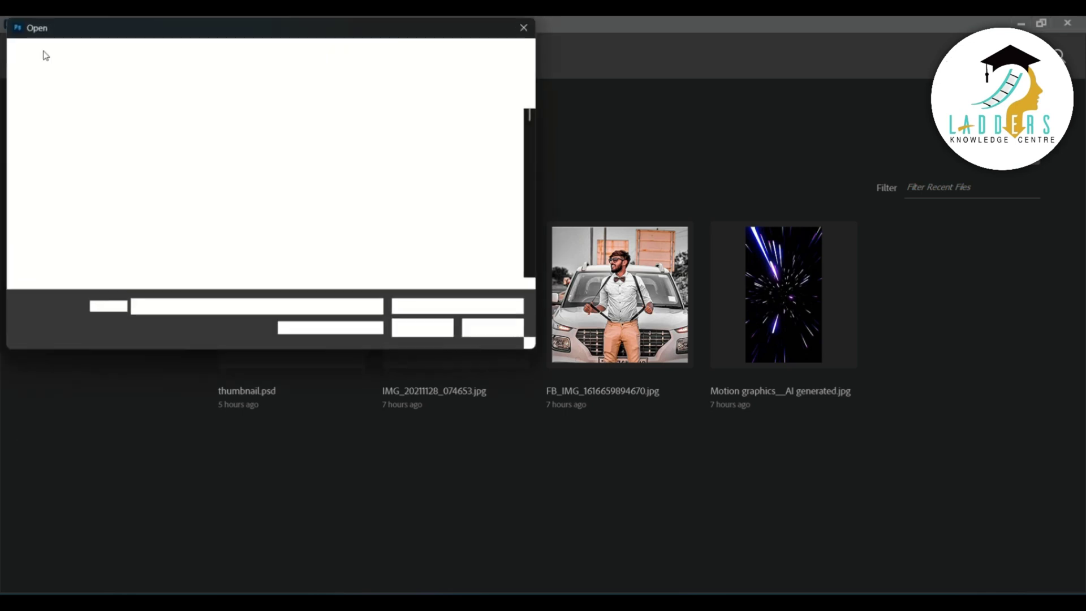
click(70, 185)
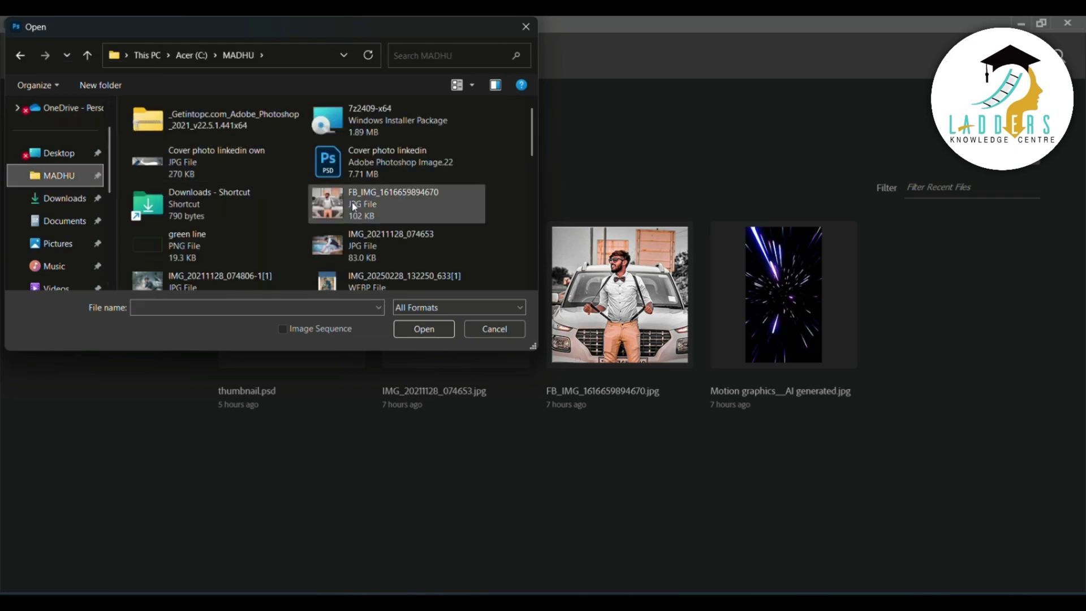
double_click(240, 278)
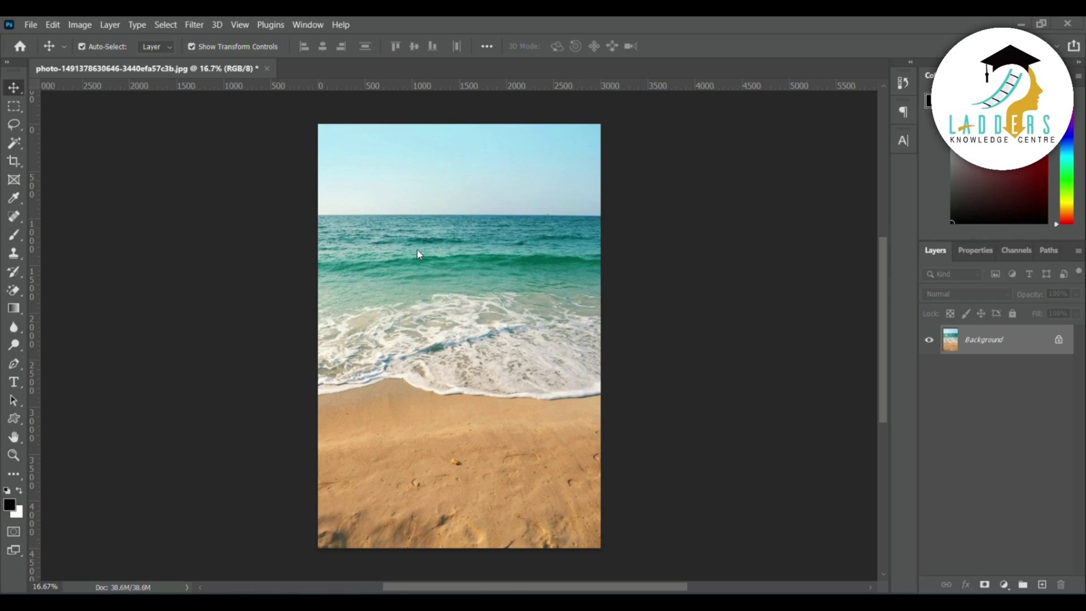
Paste the boat picture onto the beach photo, enlarge it to about 209%, and draw a rectangular selection over it.
key(ctrl)
key(ctrl+v)
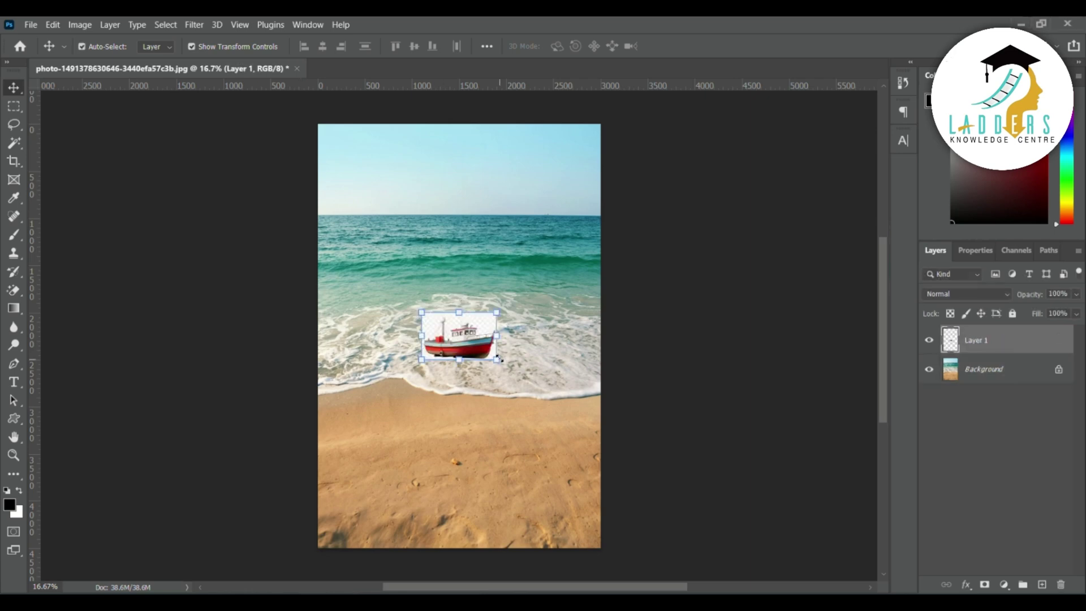
drag(497, 358, 537, 385)
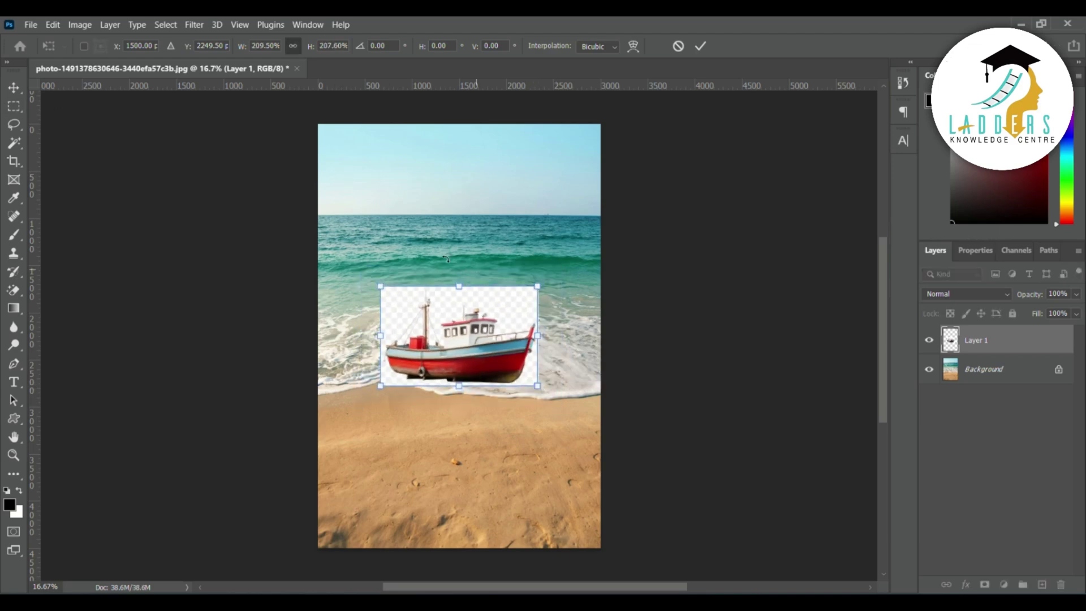
click(20, 107)
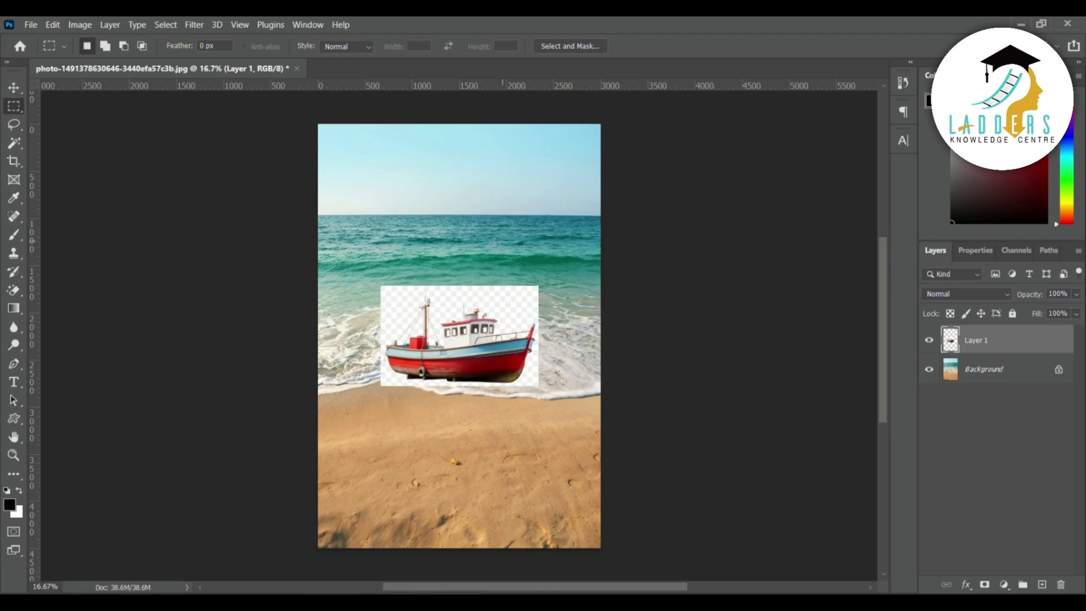
drag(456, 256, 587, 409)
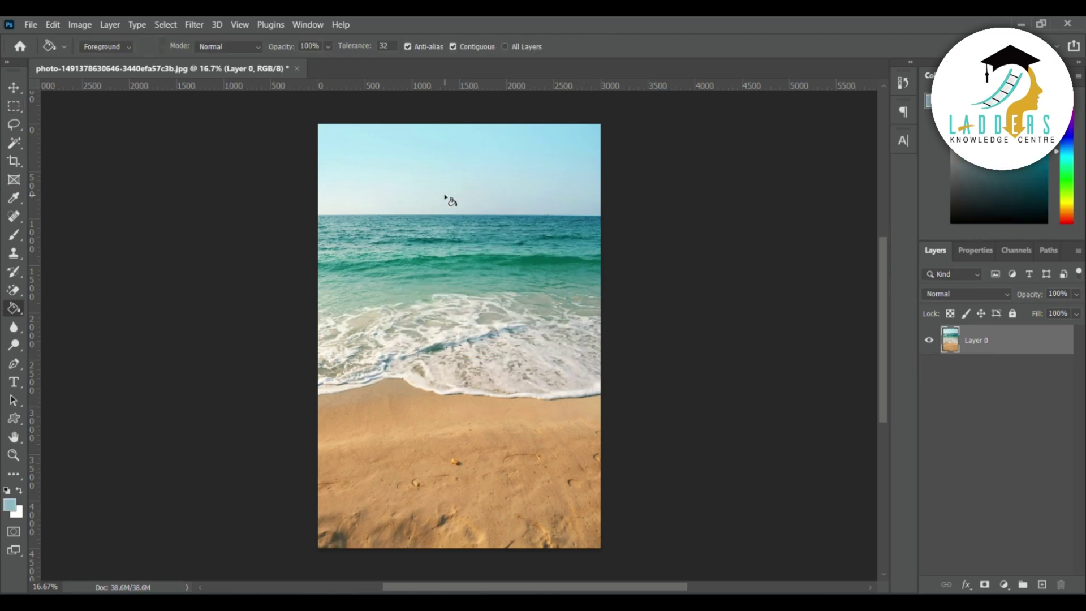
Fill the sky of the beach photo with the light blue foreground colour using the Paint Bucket.
click(459, 194)
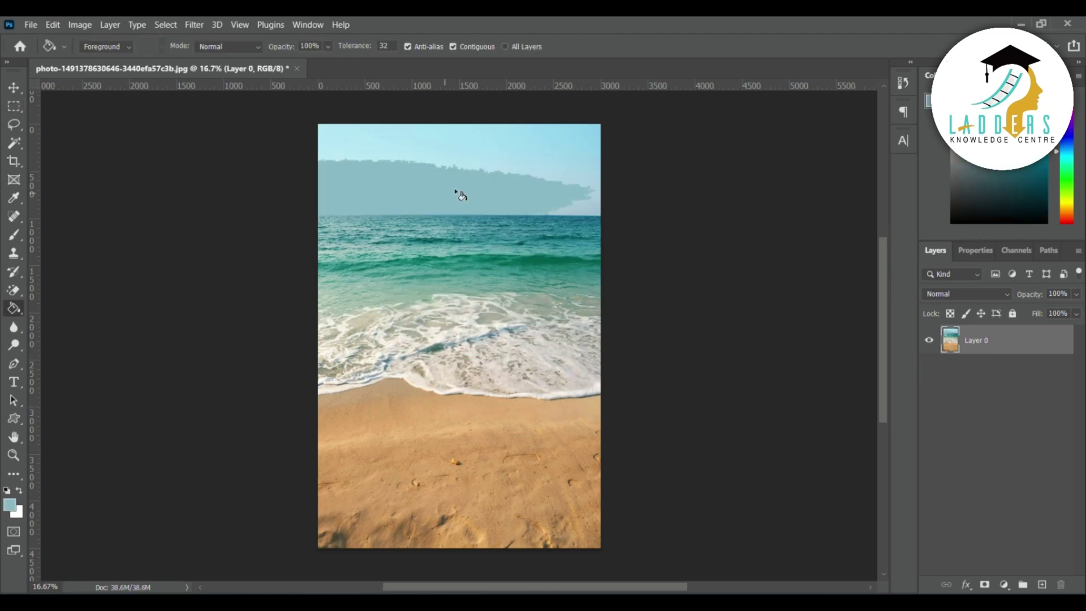
click(537, 174)
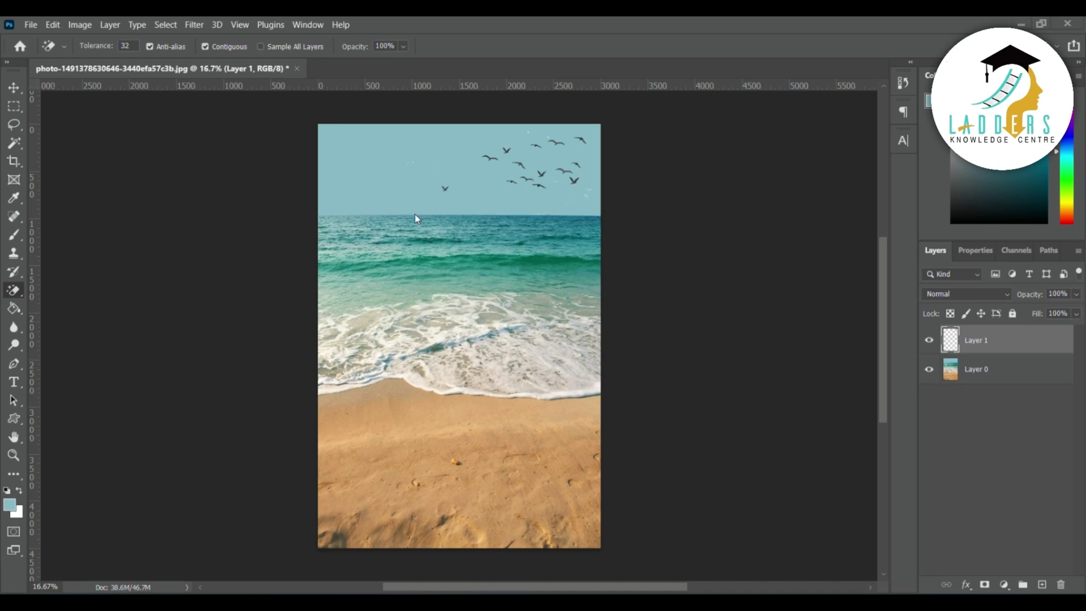
Paste the cloud picture directly above the beach layer and enlarge it to about 359% wide and 572% high.
key(v)
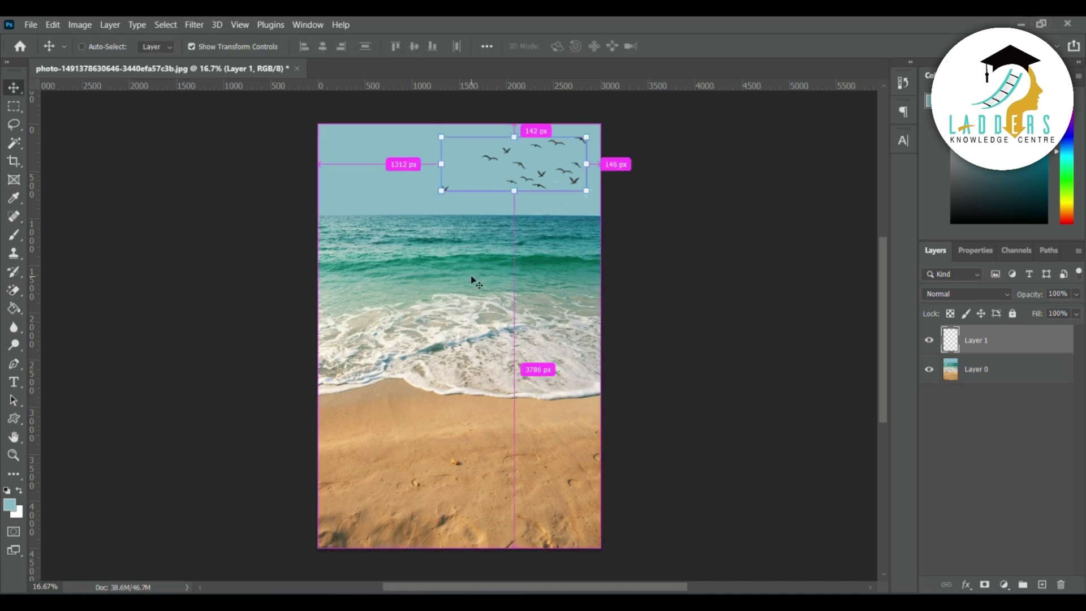
click(472, 278)
key(ctrl+v)
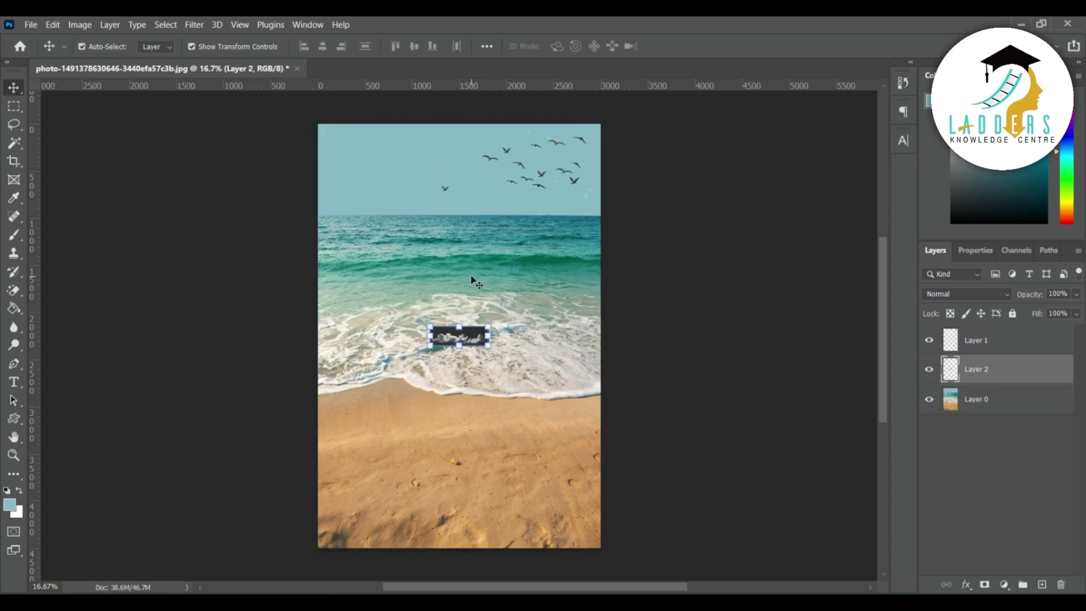
drag(488, 345, 564, 394)
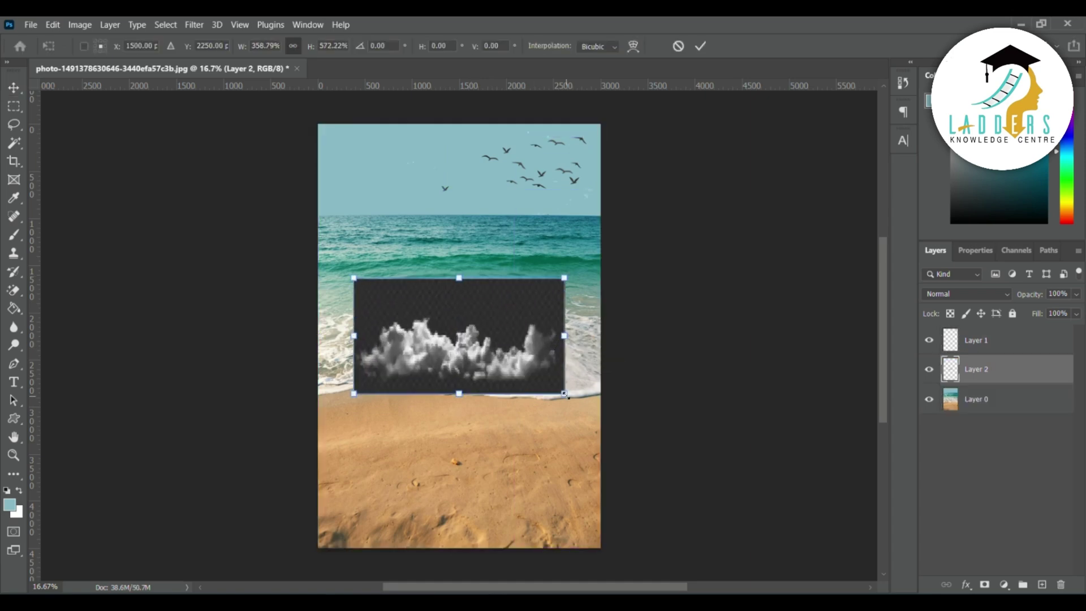
key(Return)
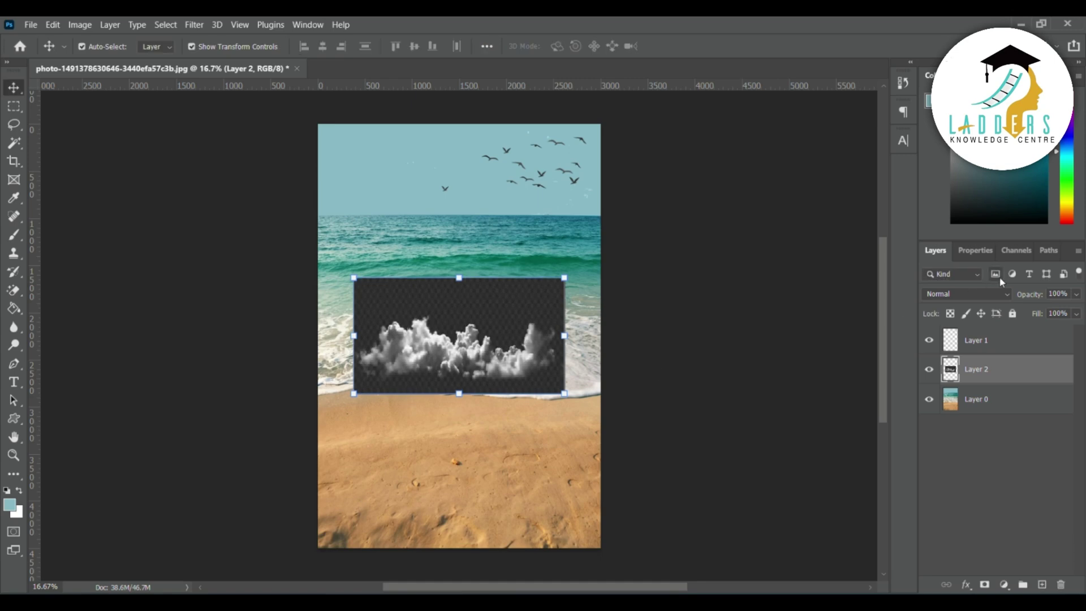
Set the cloud layer's blend mode to Screen and move the clouds up into the sky.
click(1005, 294)
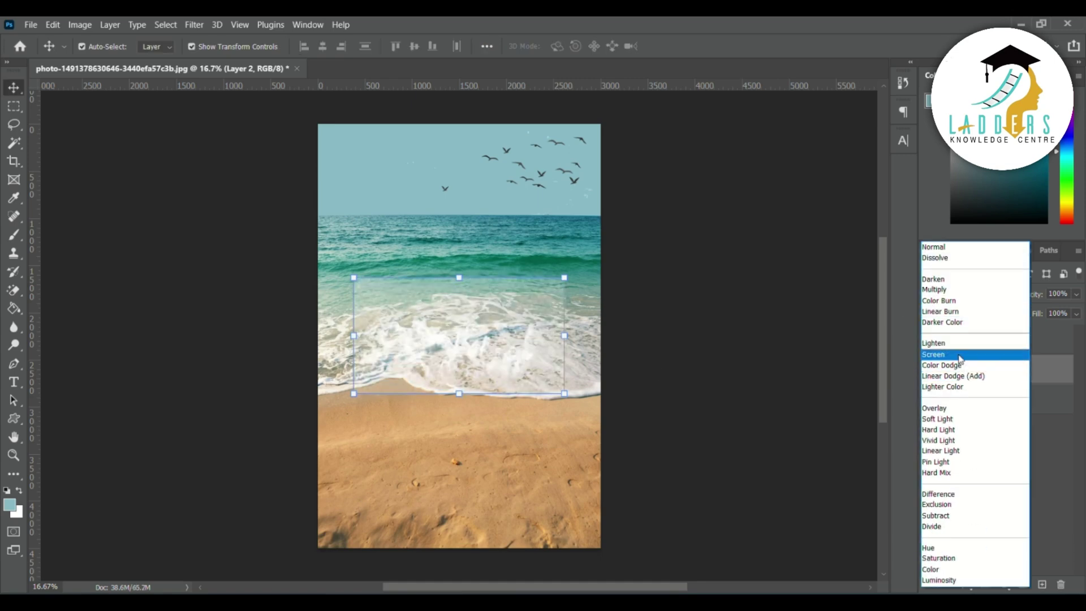
click(933, 355)
drag(450, 376, 414, 187)
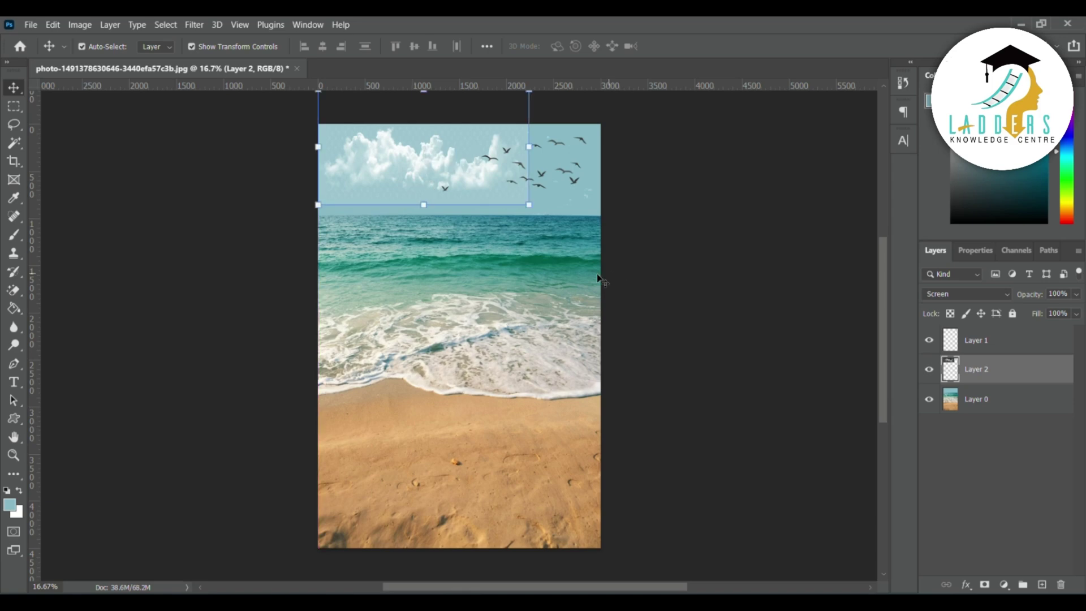
Erase the visible background around the clouds with the Magic Eraser at tolerance 32.
click(14, 290)
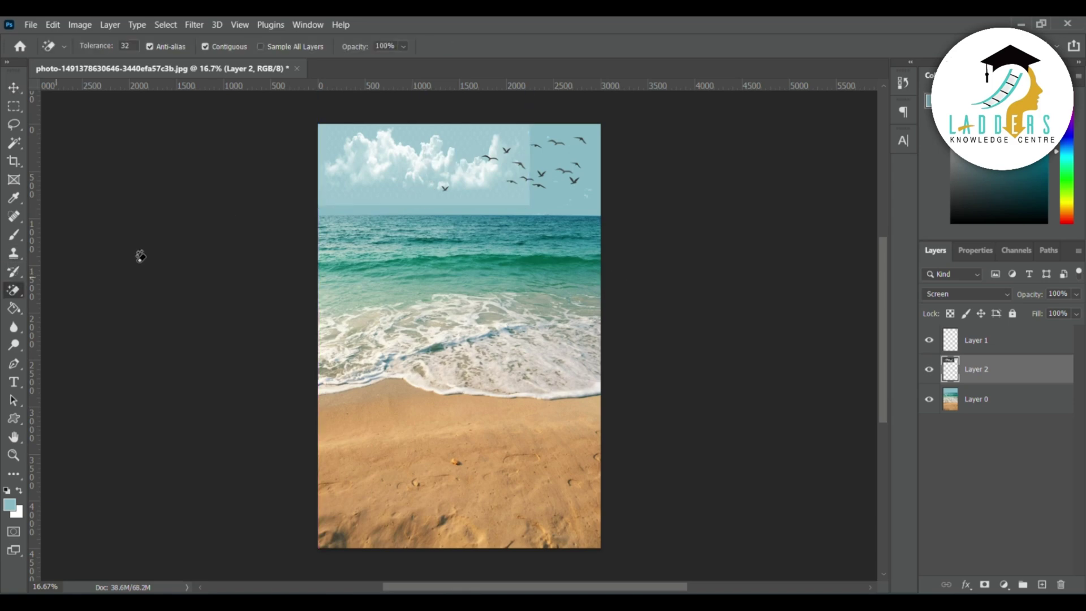
click(474, 131)
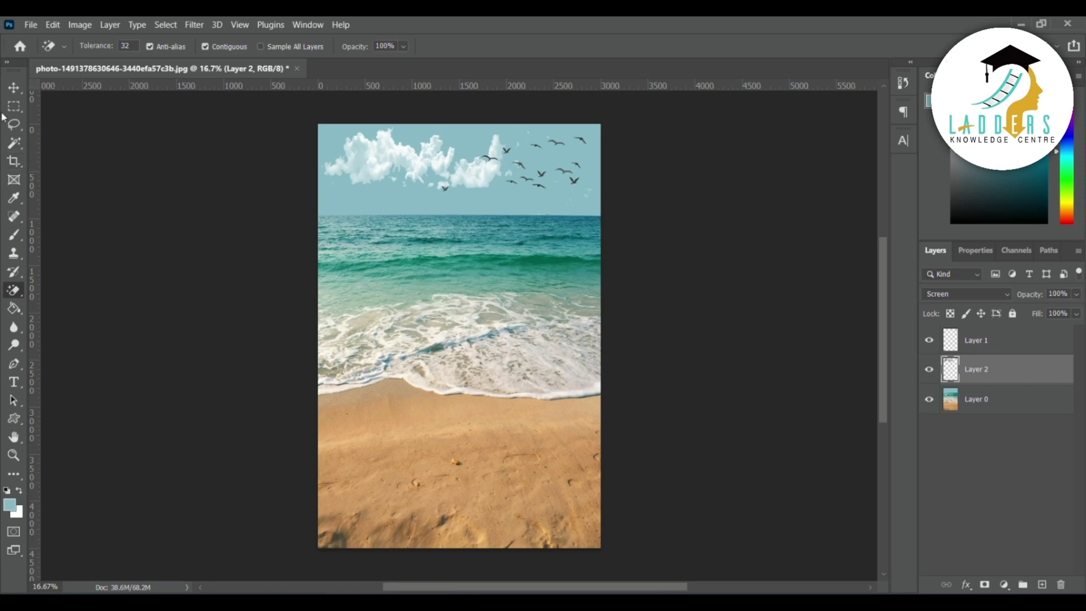
key(v)
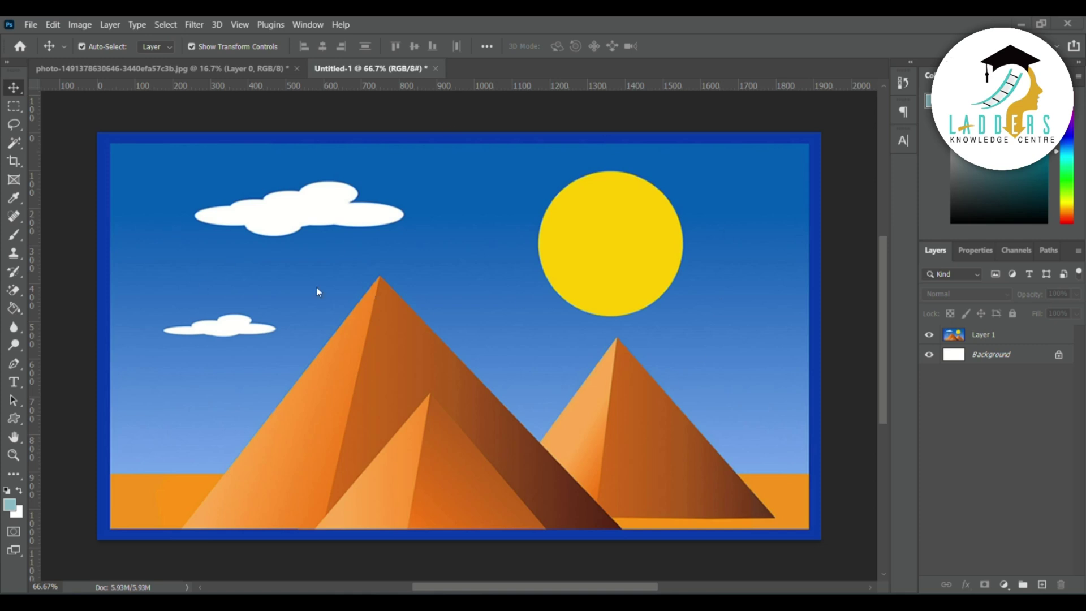
Select the large cloud and the sun in the pyramid picture with the Quick Selection tool.
click(14, 143)
click(58, 151)
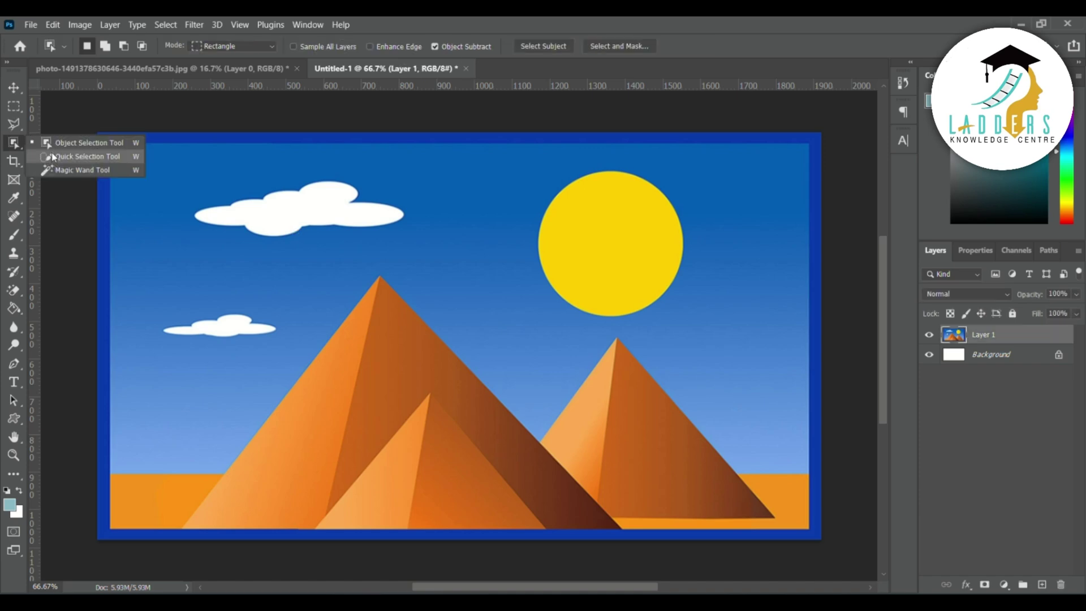
click(55, 156)
drag(326, 221, 273, 216)
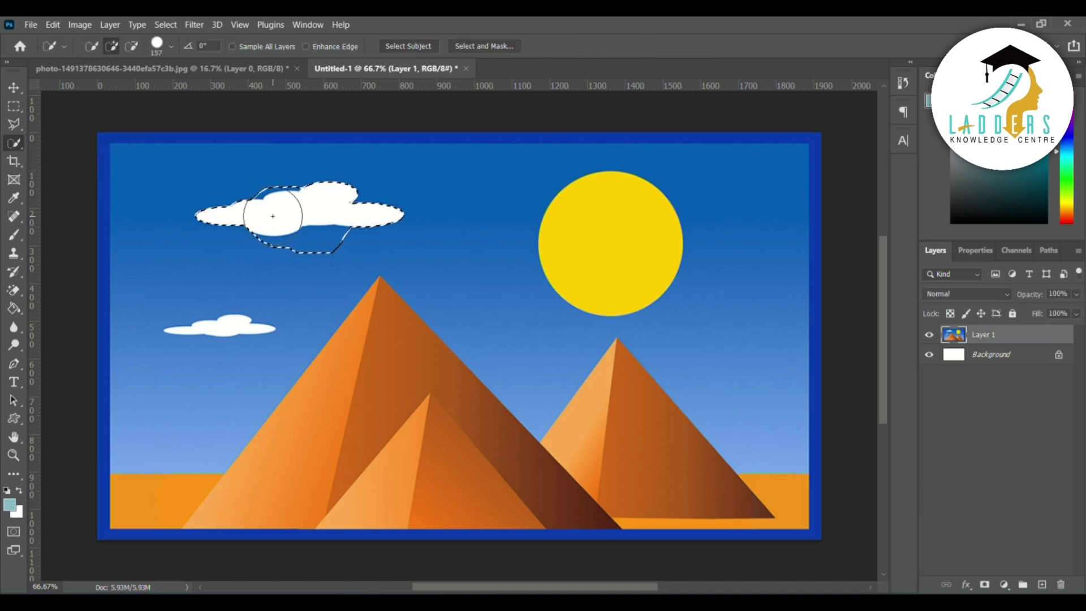
drag(582, 223, 604, 230)
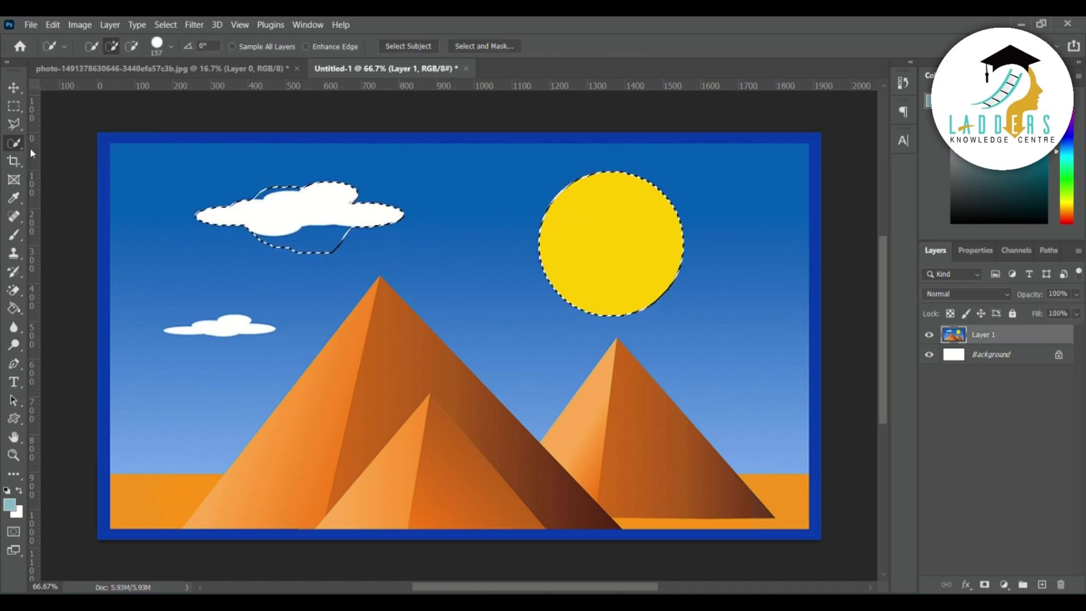
Select the small cloud, the large cloud, the sun and faces of the rear pyramid in turn with the Magic Wand.
right_click(14, 144)
click(56, 171)
click(231, 333)
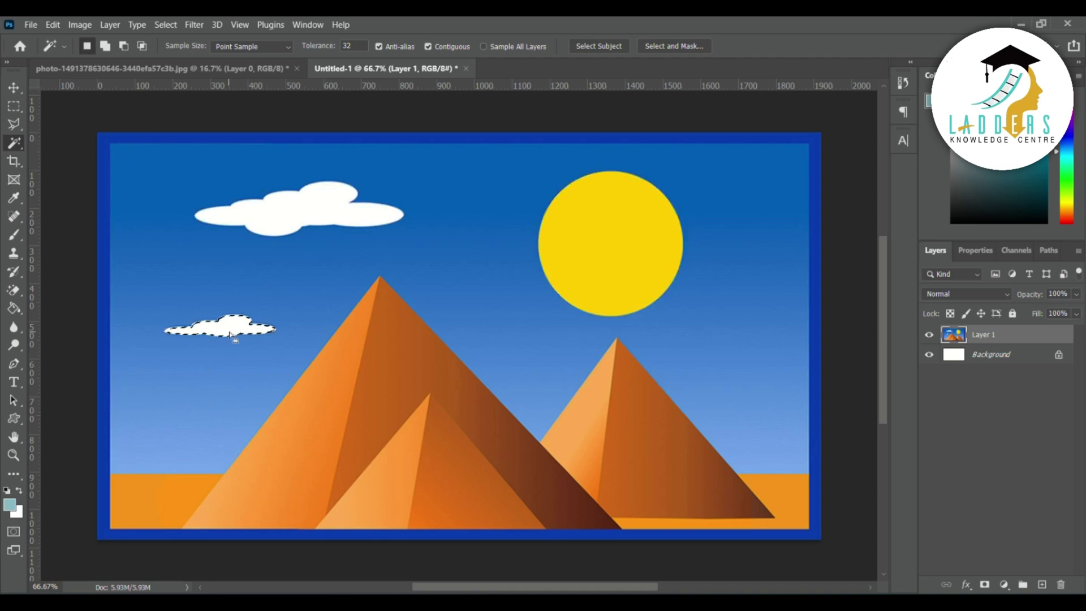
click(308, 210)
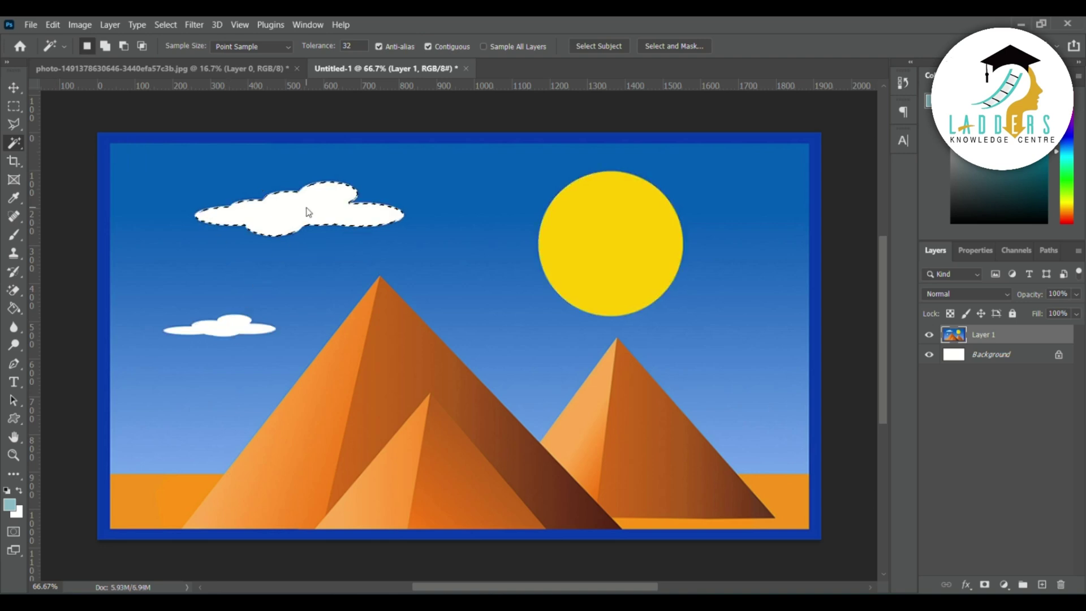
click(618, 246)
click(635, 419)
click(562, 433)
click(683, 456)
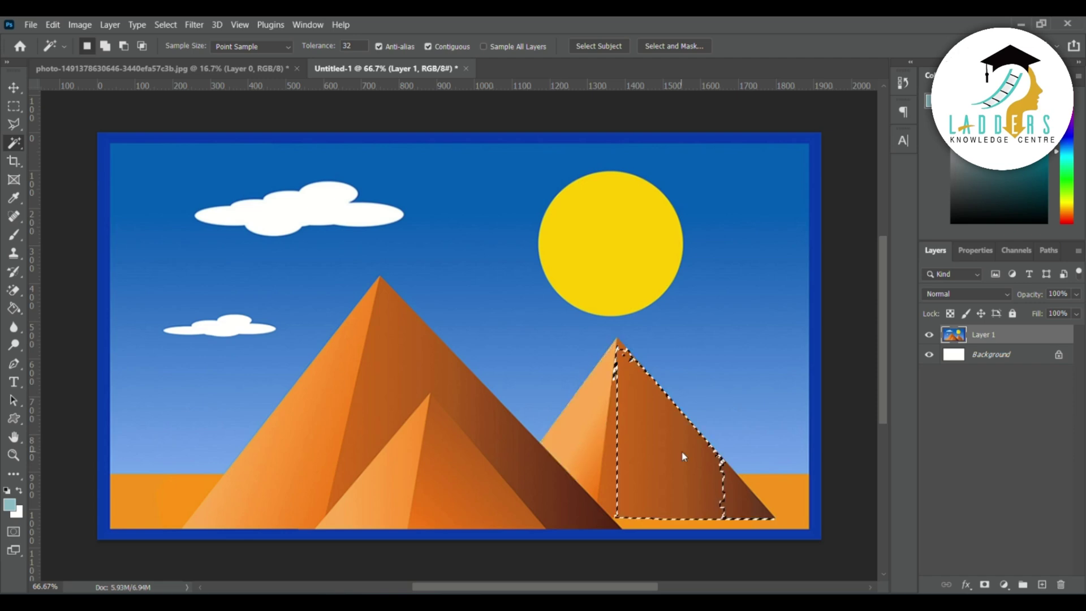
Extend the selection from the rear pyramid across the large pyramid, sky and large cloud with the Quick Selection tool.
right_click(15, 144)
click(56, 156)
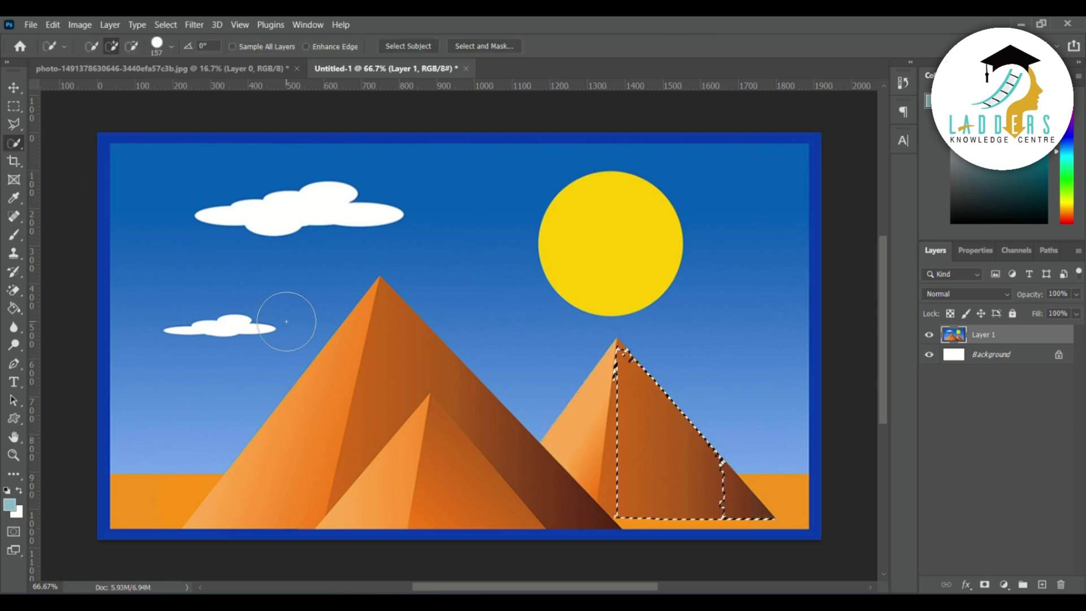
mouse_move(286, 322)
mouse_down()
mouse_move(303, 448)
mouse_move(362, 373)
mouse_move(438, 443)
mouse_move(495, 399)
mouse_move(575, 272)
mouse_move(344, 209)
mouse_up()
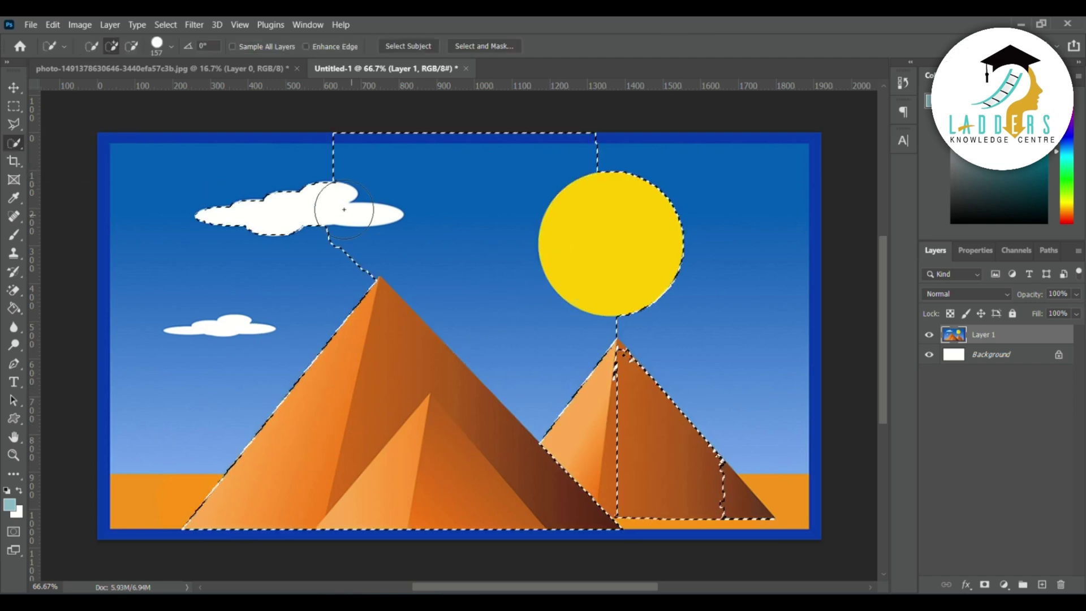
Undo the selections made on the pyramid picture until nothing is selected.
key(ctrl+z)
key(ctrl+z)
key(ctrl+z)
key(ctrl+z)
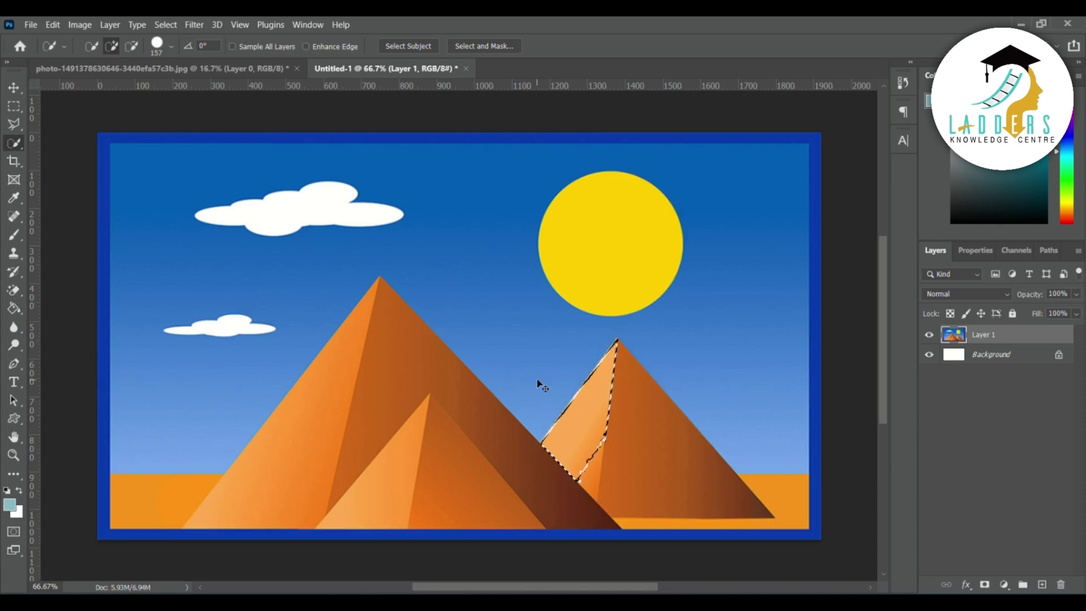
key(ctrl+z)
key(ctrl+z)
key(ctrl+z)
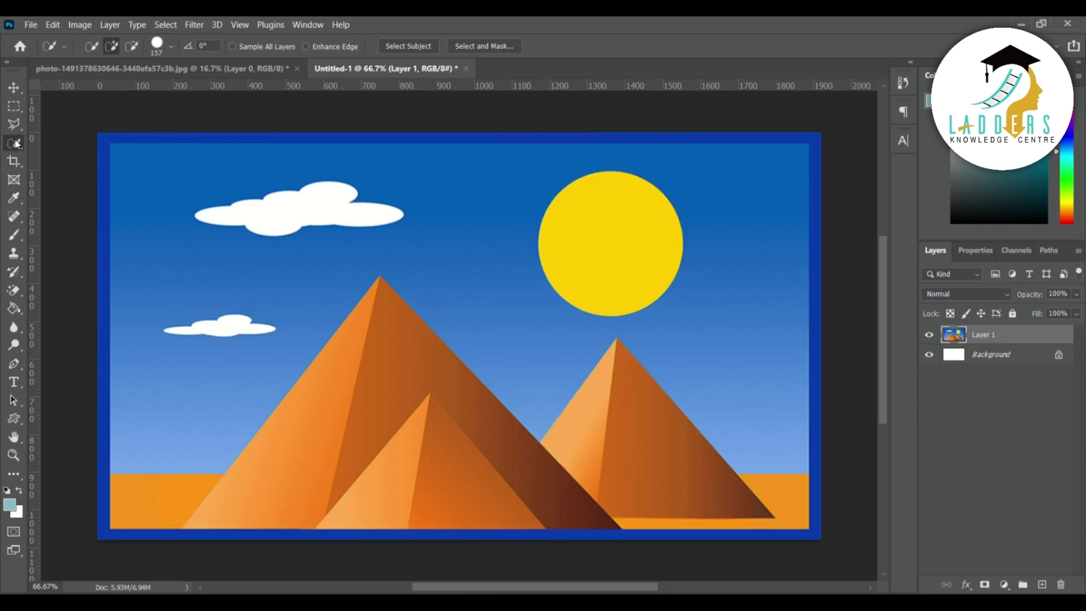
Fill both clouds with the light blue foreground colour using the Paint Bucket, and undo the fill of the small cloud.
right_click(22, 145)
click(13, 145)
right_click(14, 308)
click(62, 324)
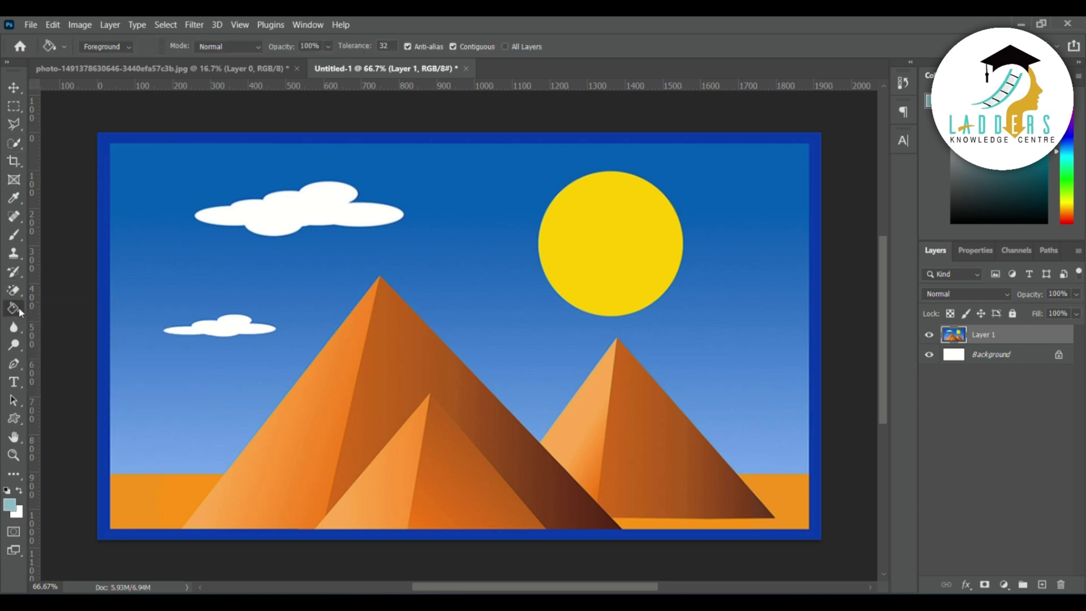
click(308, 217)
click(229, 330)
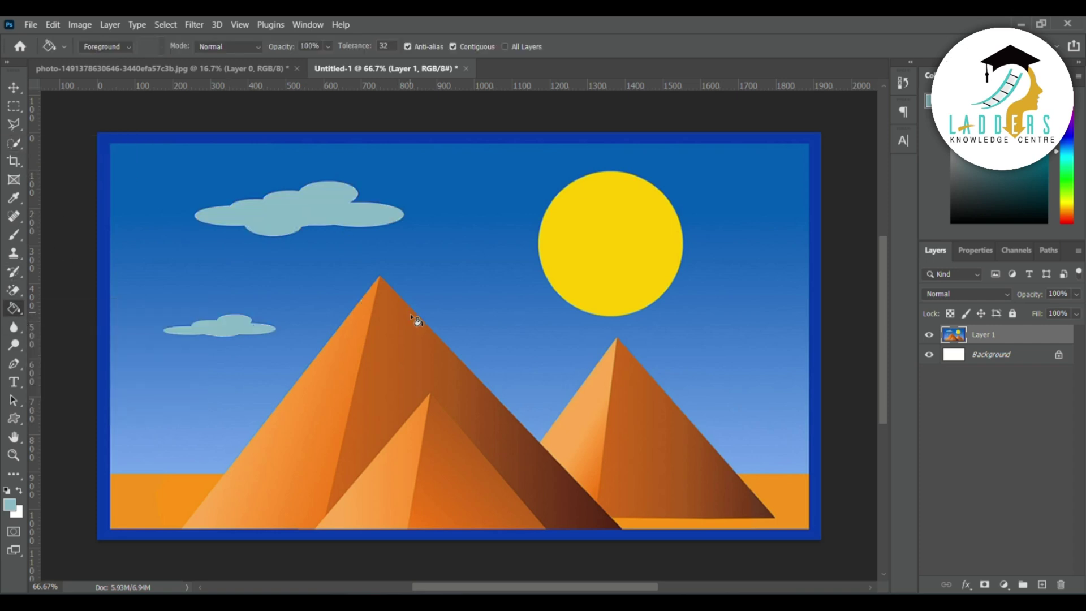
key(ctrl+z)
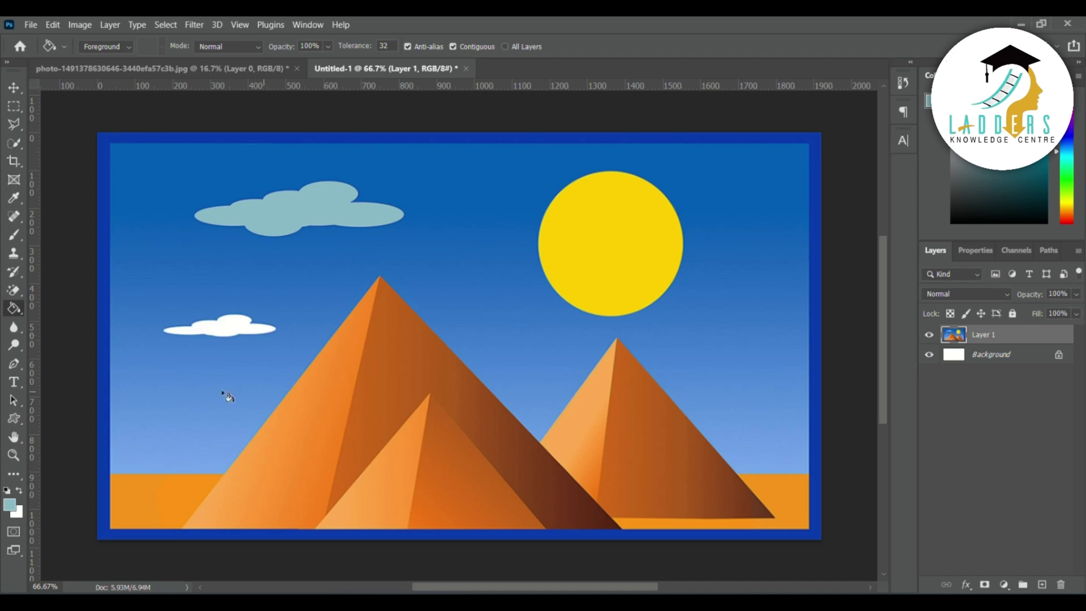
Sample the sun's yellow with the Eyedropper and fill both clouds with it using the Paint Bucket.
click(14, 198)
click(603, 218)
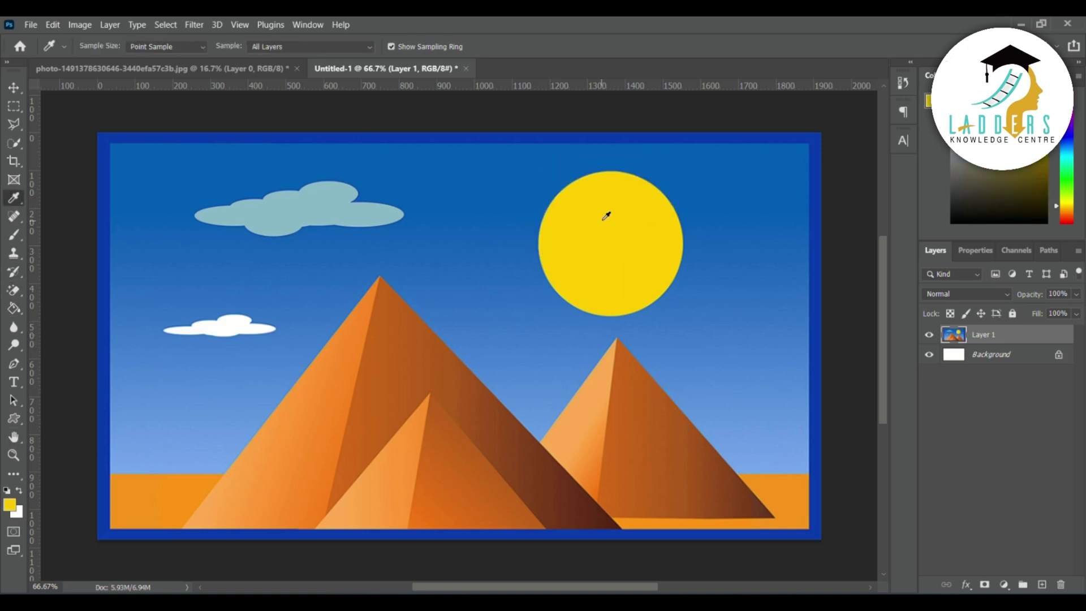
key(g)
click(309, 220)
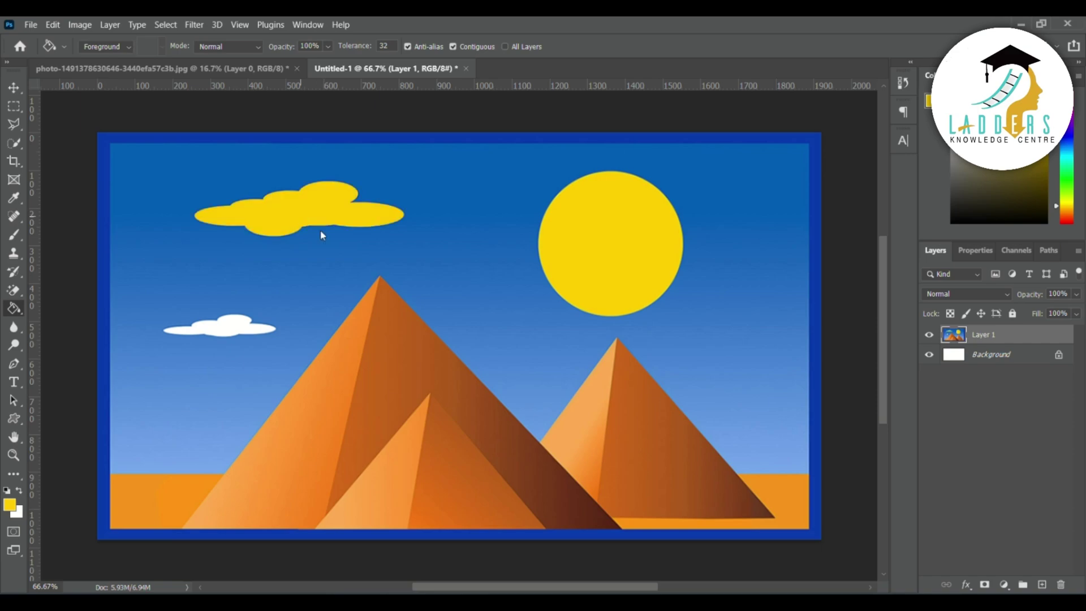
click(224, 334)
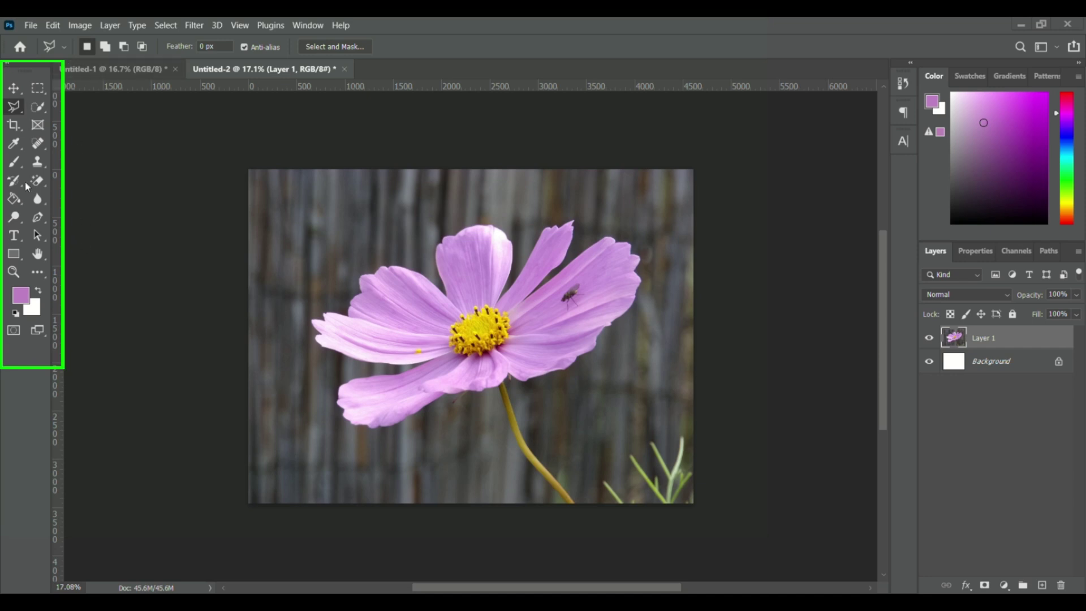
right_click(19, 114)
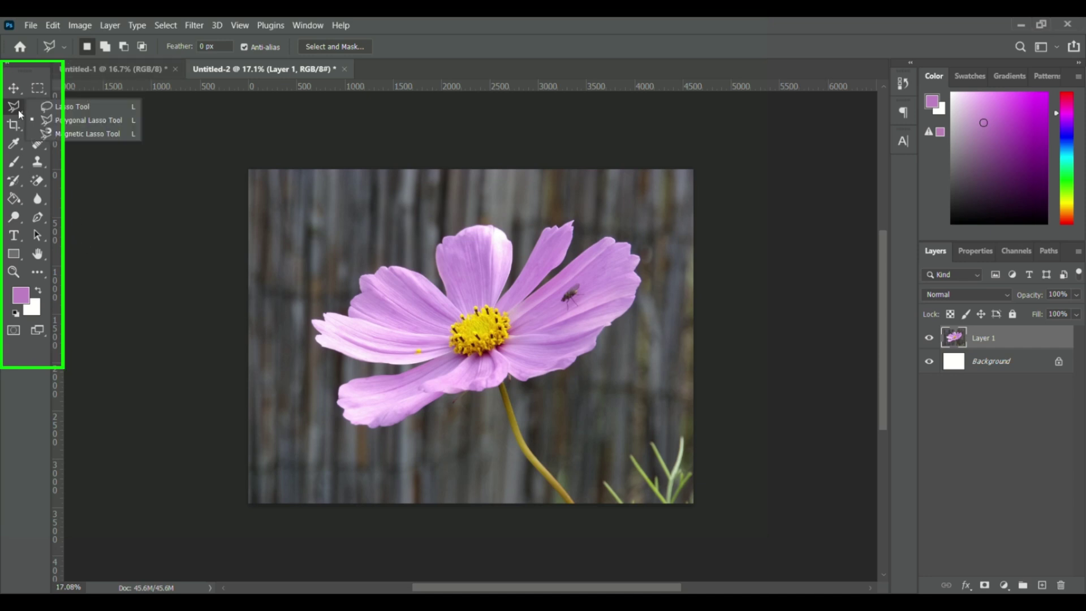
click(73, 125)
scroll(434, 239, right, 3)
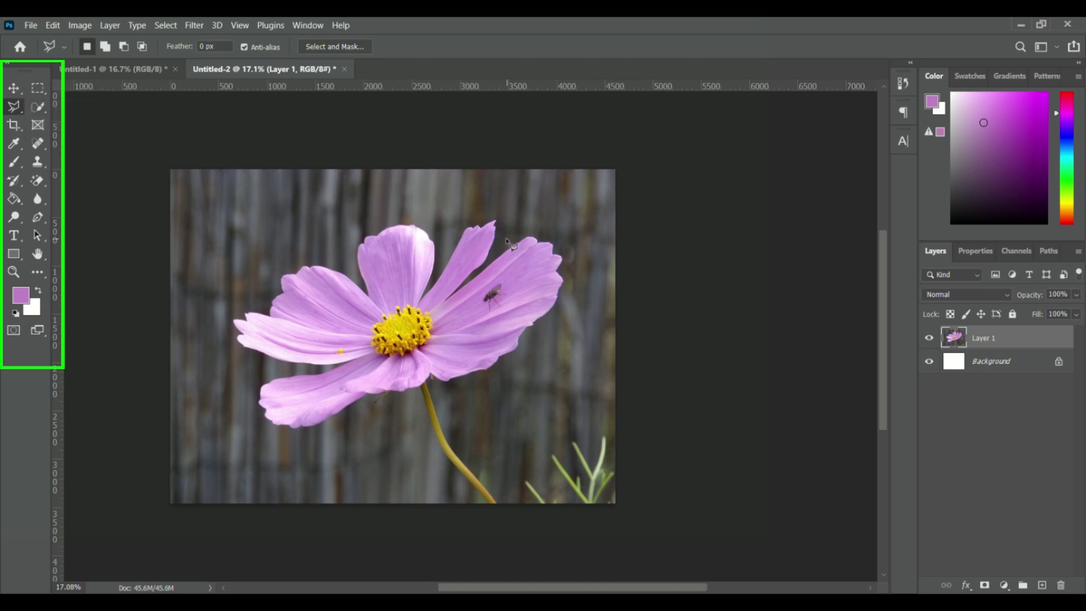
scroll(434, 240, left, 2)
Select areas of the pink petals and the flower's yellow centre in turn with the Magic Wand at tolerance 32.
right_click(38, 107)
click(79, 132)
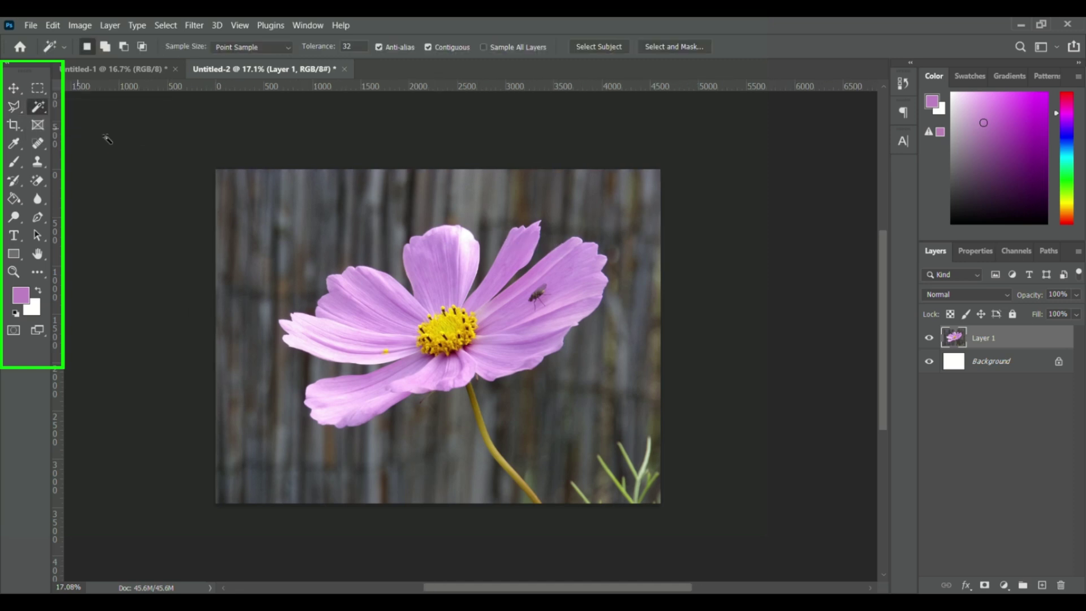
click(450, 286)
click(454, 311)
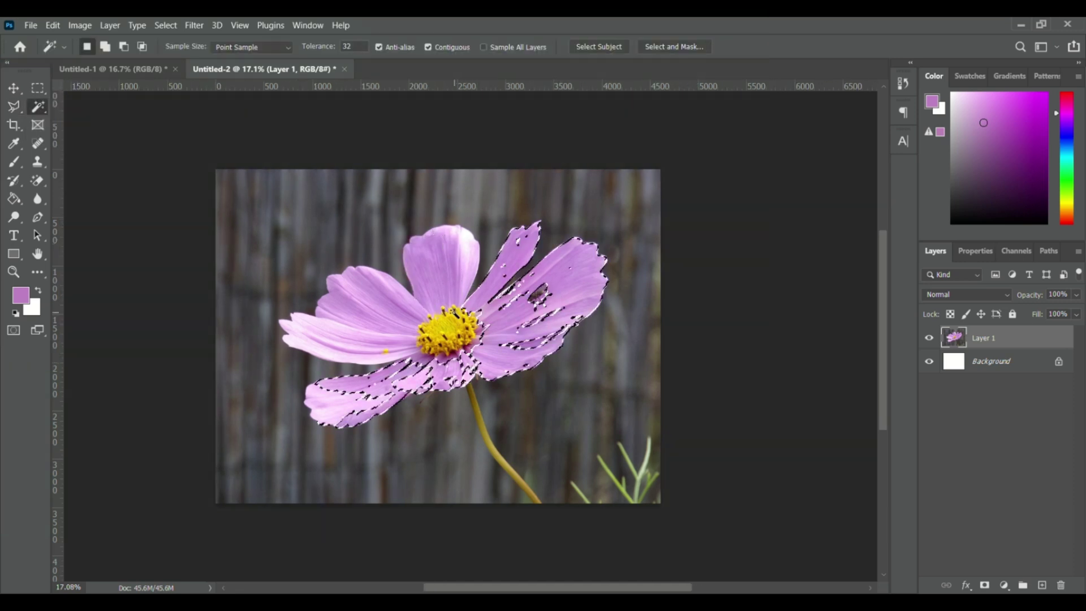
click(446, 345)
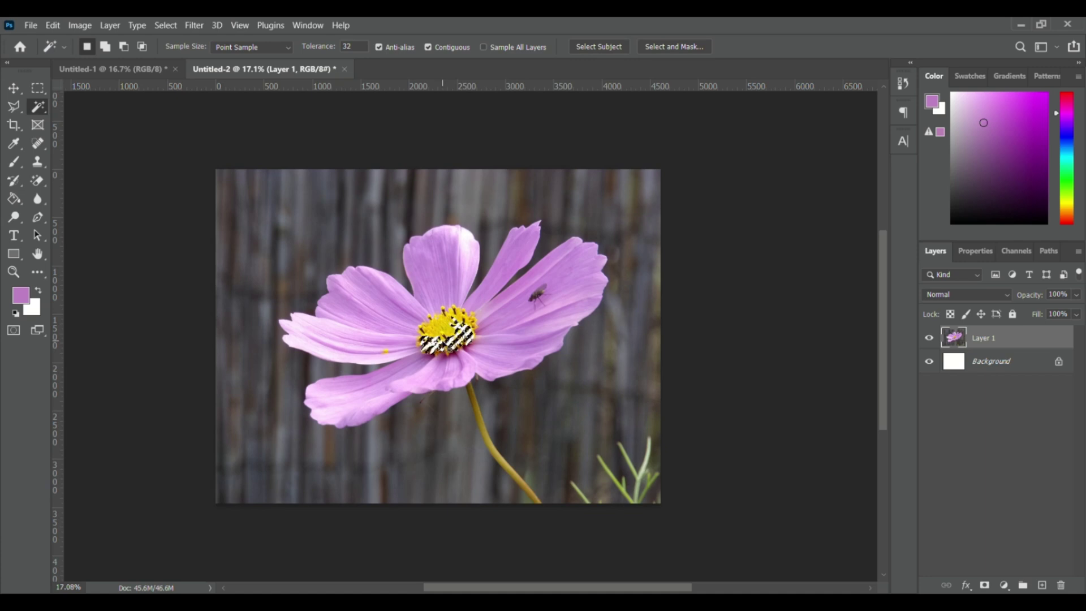
Undo the petal and centre selections, and try the Magic Wand on the stem before clearing the selection.
key(ctrl+z)
key(ctrl+z)
key(ctrl+z)
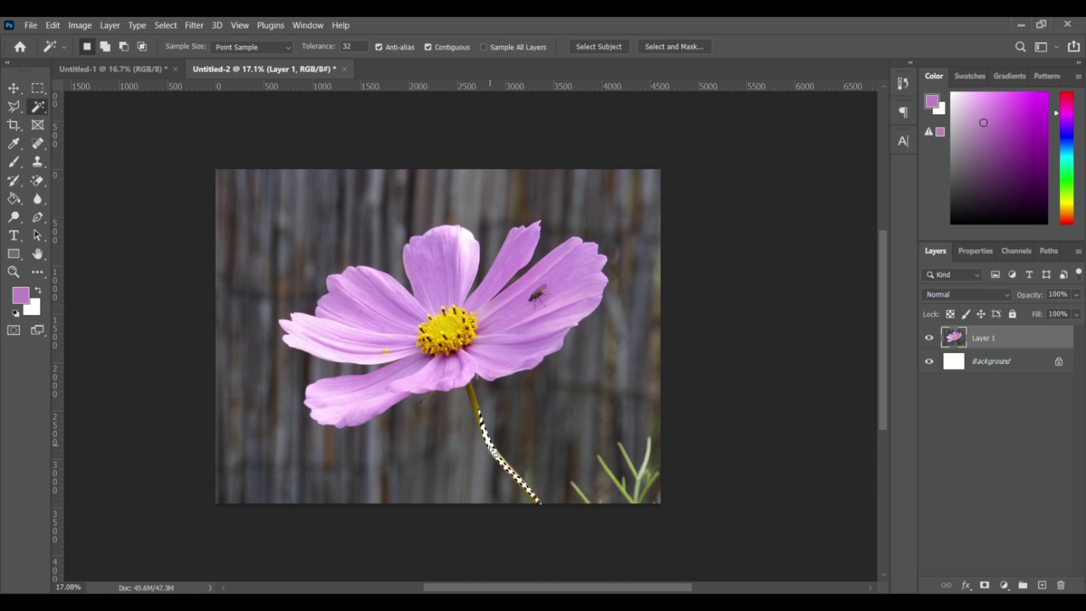
key(ctrl+d)
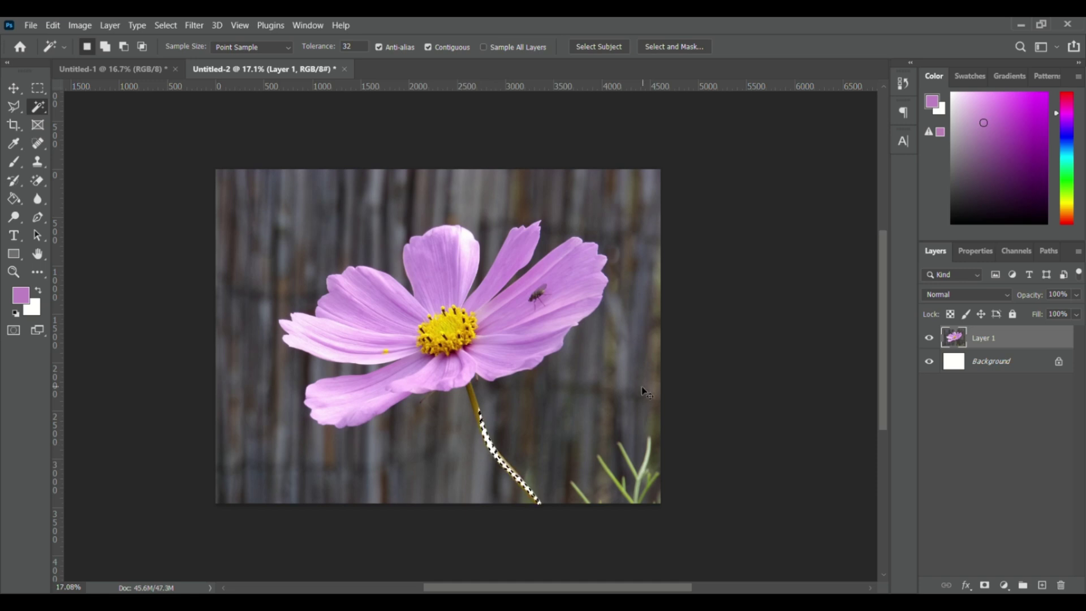
Draw a freehand Lasso selection around the fly on the flower petal.
click(17, 107)
drag(19, 107, 52, 121)
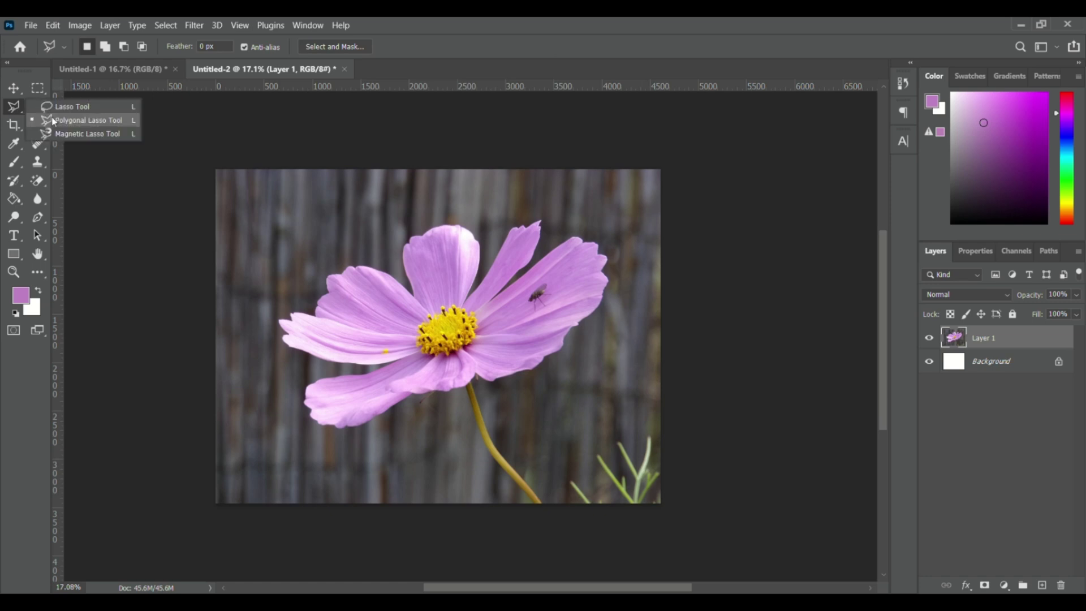
click(68, 107)
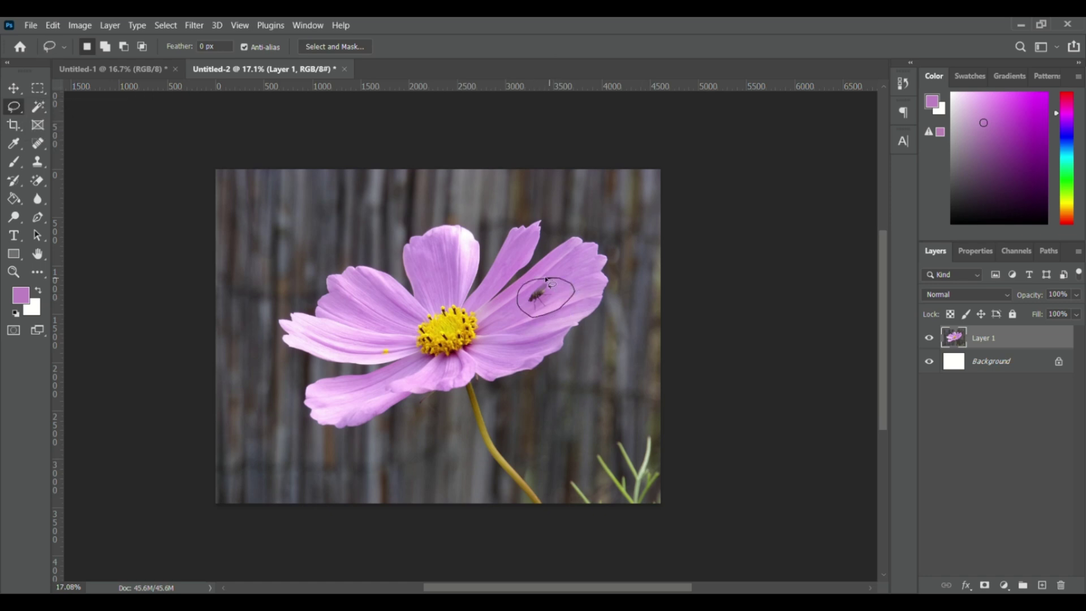
drag(546, 280, 547, 282)
click(456, 315)
Select the fly on the petal with the Quick Selection tool, and clear the selection again.
mouse_move(13, 106)
mouse_down()
mouse_move(67, 132)
mouse_move(78, 121)
mouse_up()
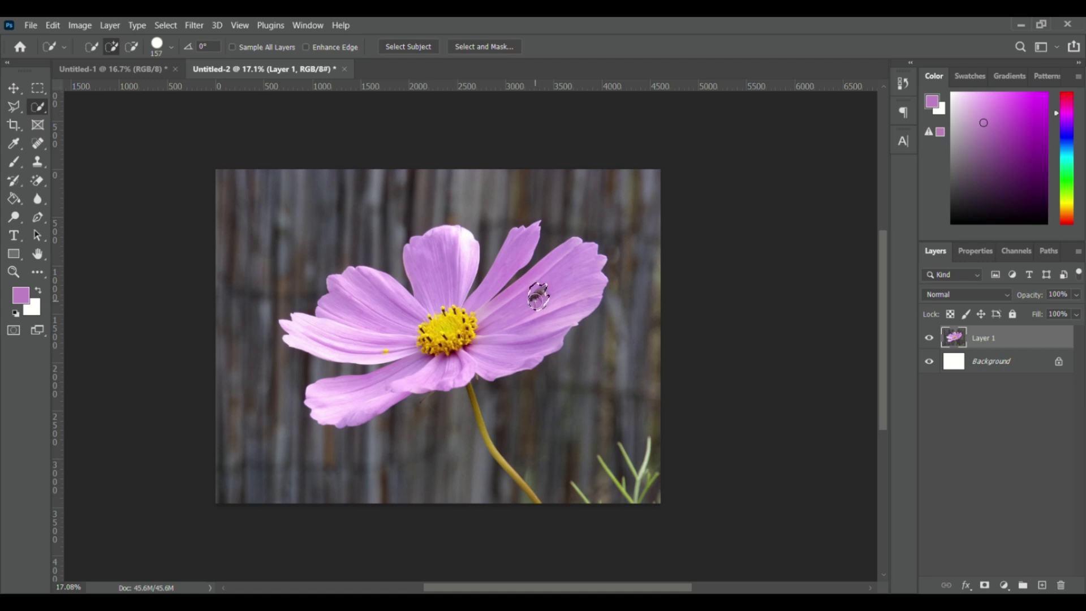
key(v)
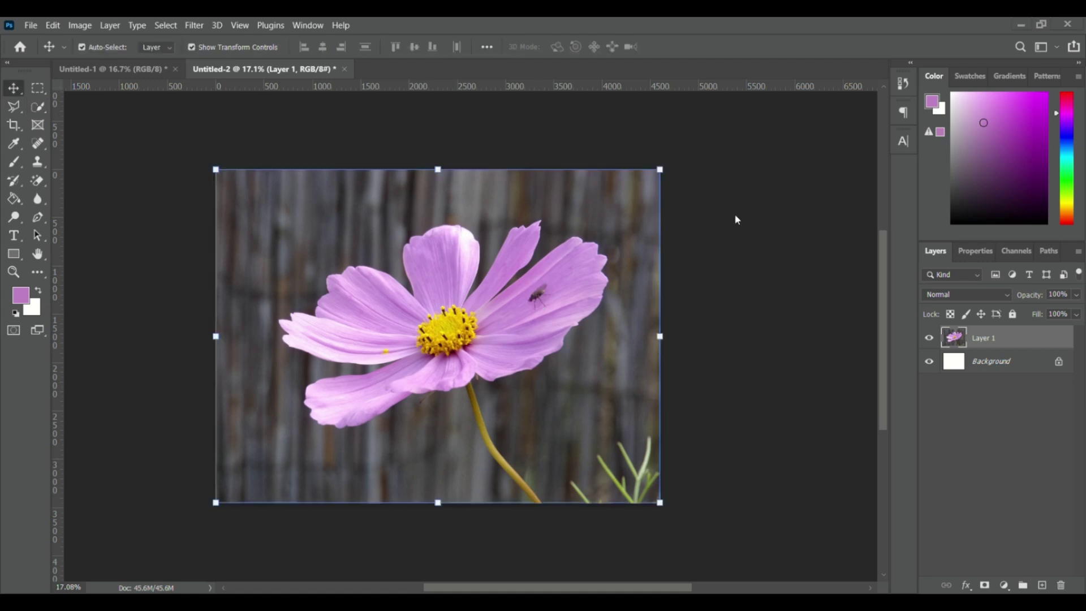
drag(496, 274, 496, 276)
Select the pink petals by sampled colour with Color Range at a fuzziness of 88.
click(165, 25)
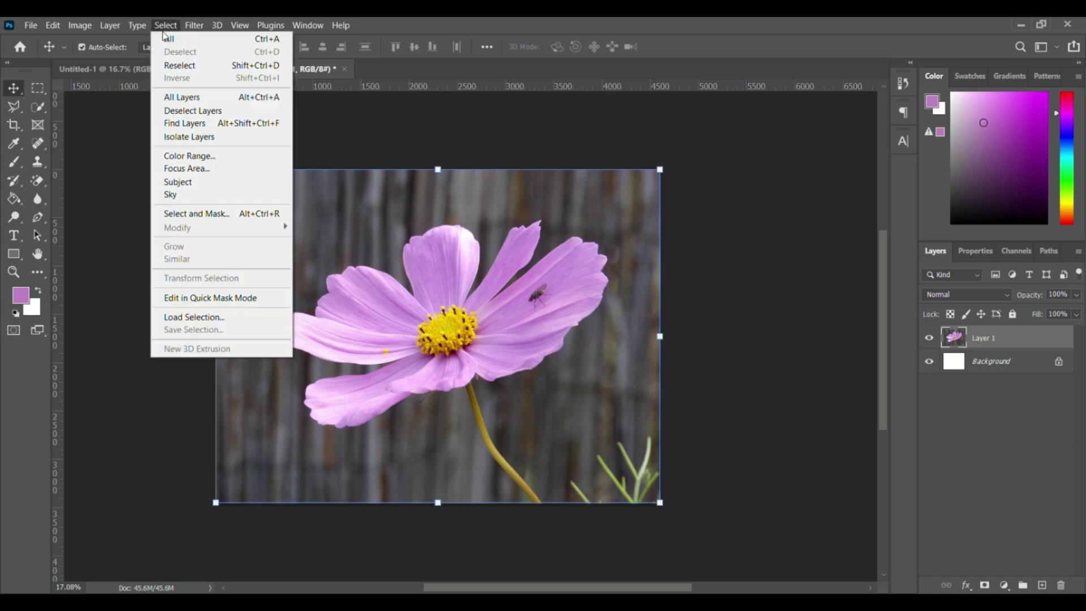
click(188, 156)
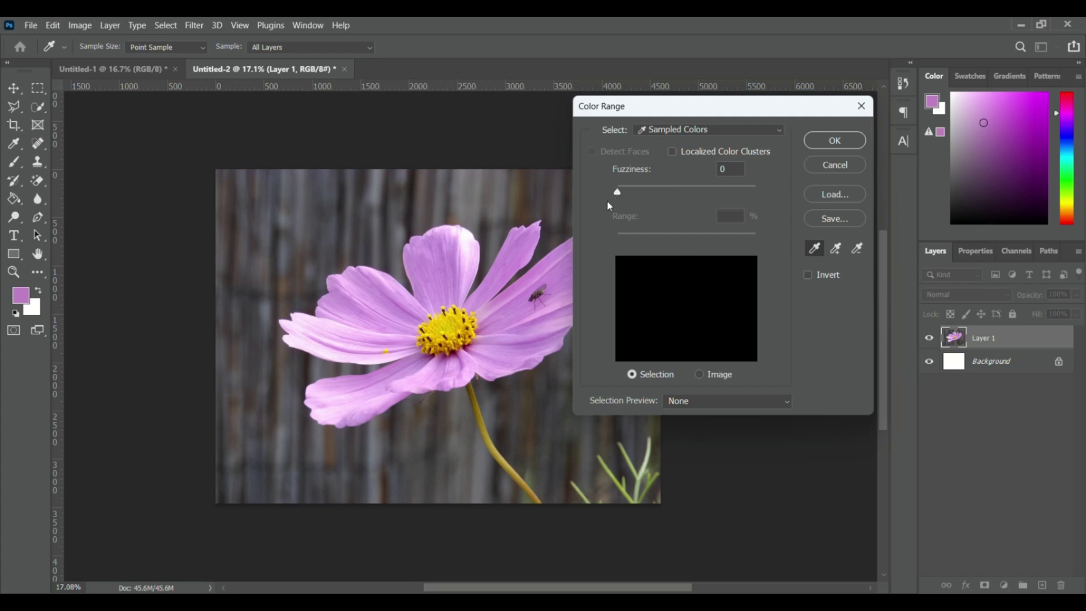
drag(682, 194, 682, 198)
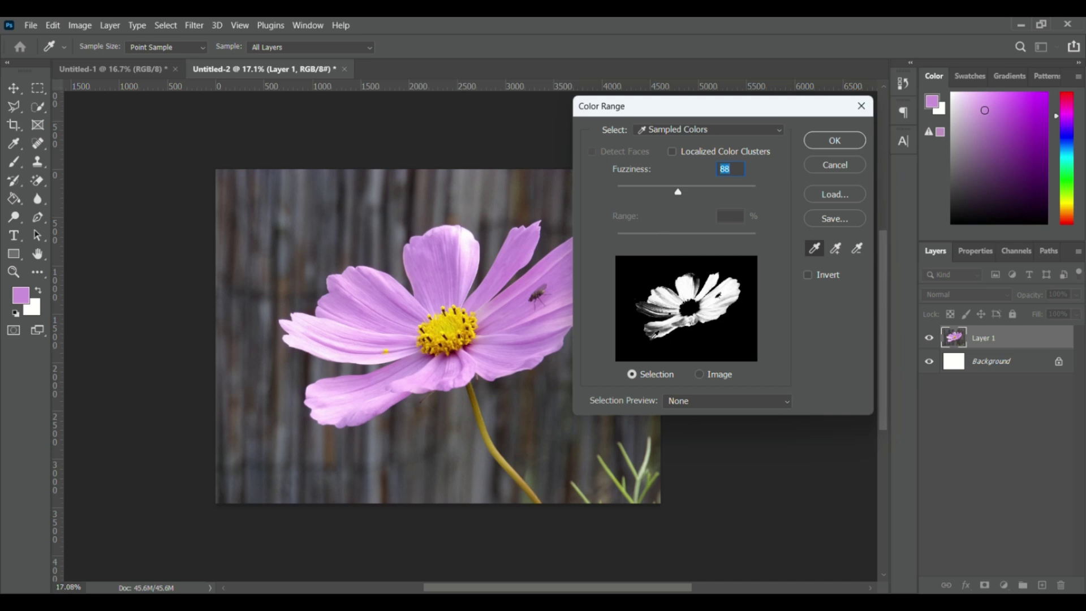
click(836, 143)
key(v)
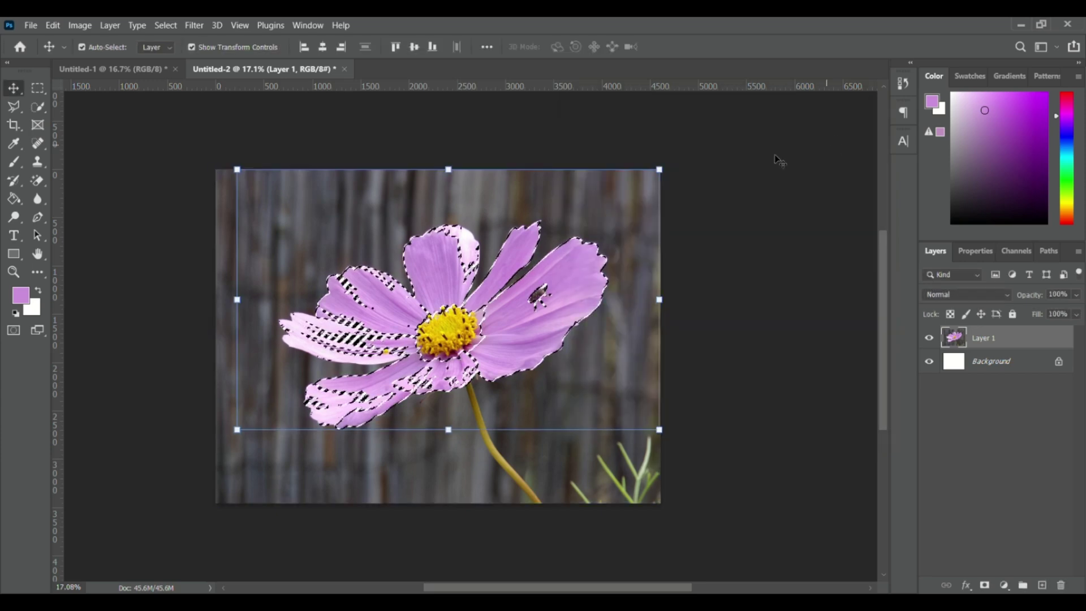
Expand the petal selection by 5 pixels.
click(165, 25)
mouse_move(189, 229)
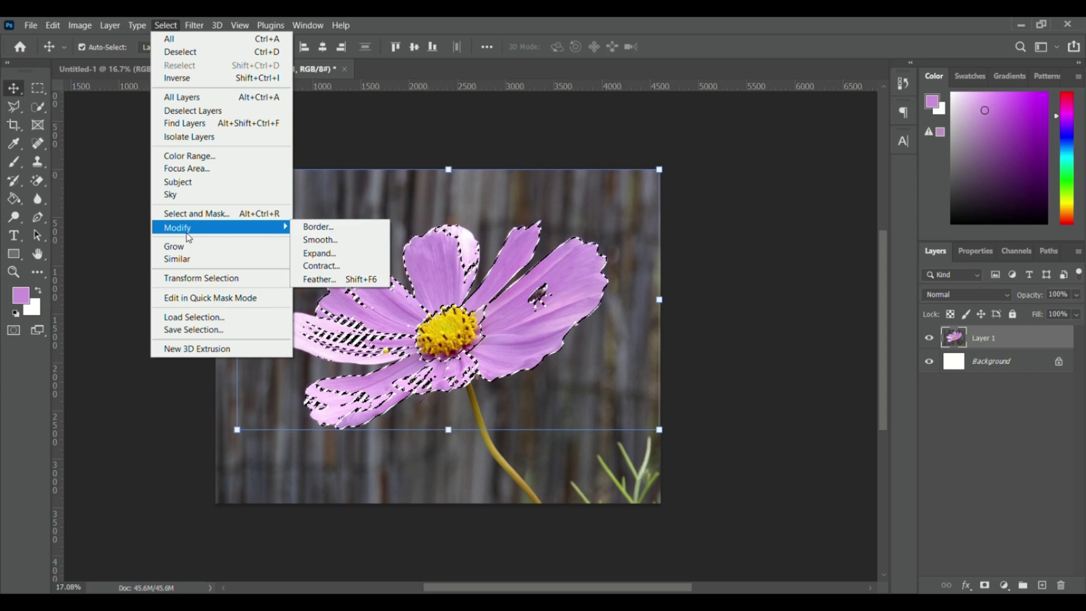
click(338, 257)
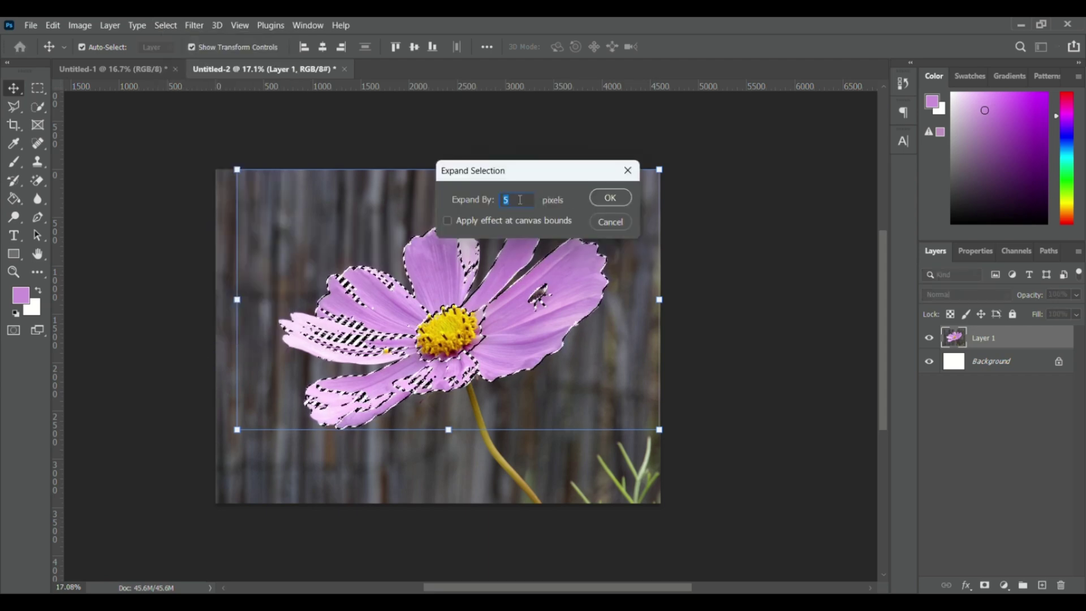
click(608, 197)
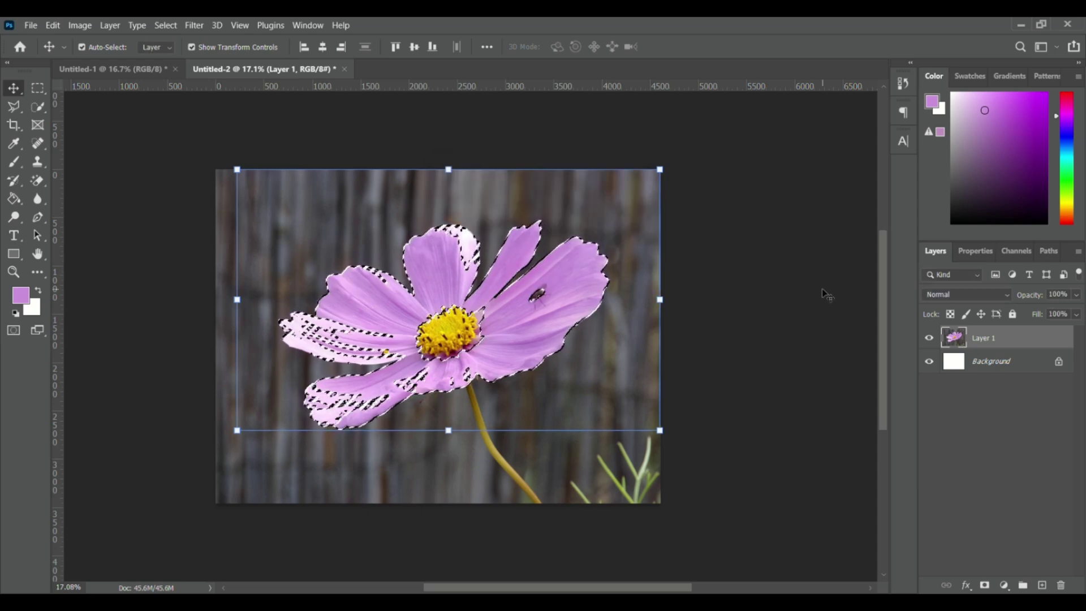
Add a Hue/Saturation adjustment layer for the selected petals and shift their hue from pink to light blue.
click(1003, 583)
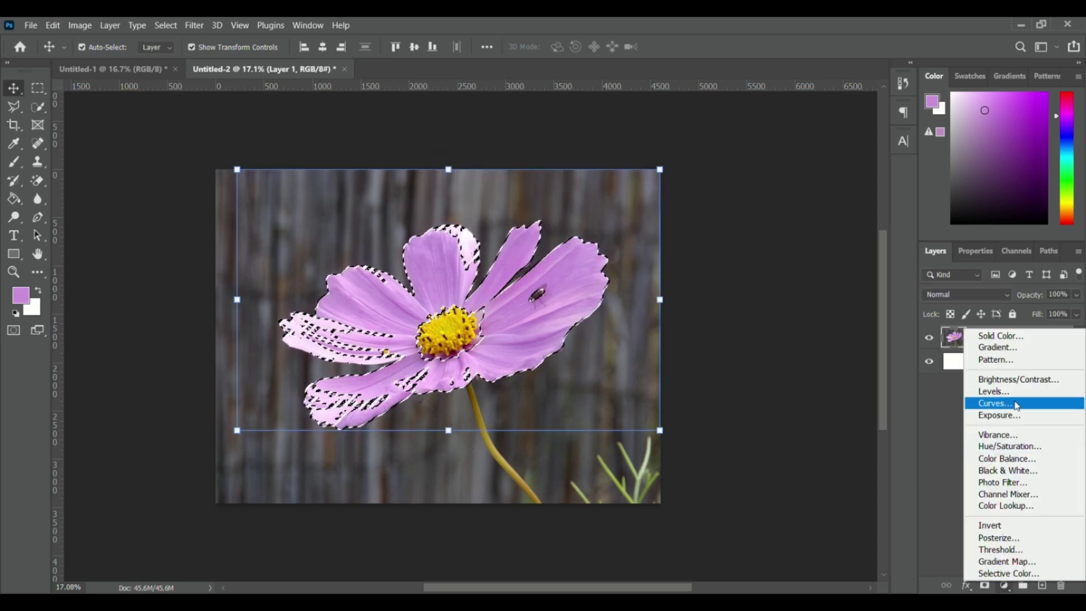
click(1012, 453)
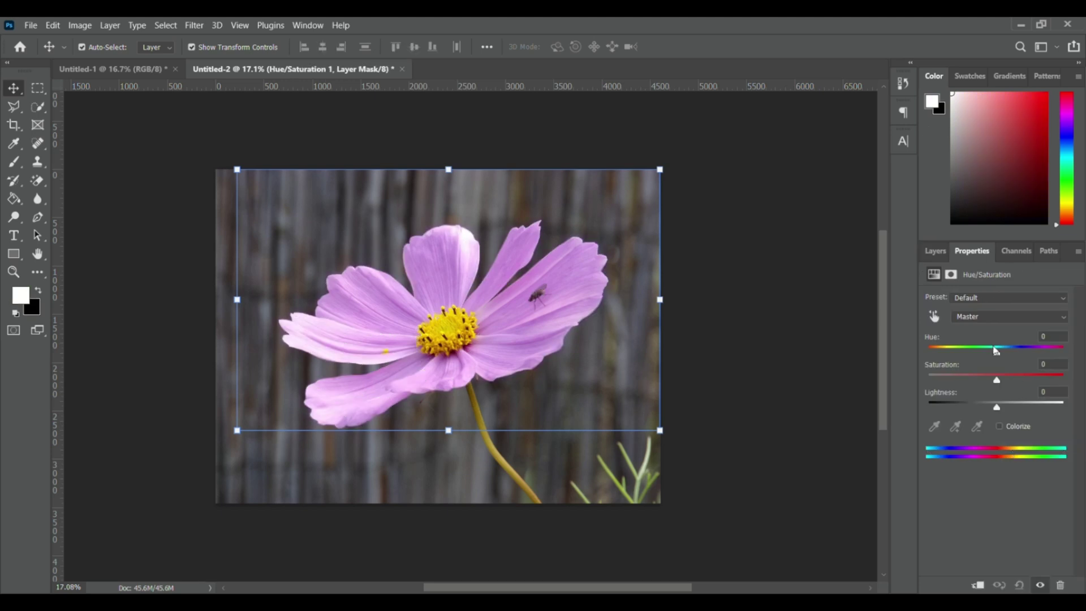
mouse_move(996, 357)
mouse_down()
mouse_move(984, 358)
mouse_move(1062, 357)
mouse_move(961, 366)
mouse_move(1013, 362)
mouse_up()
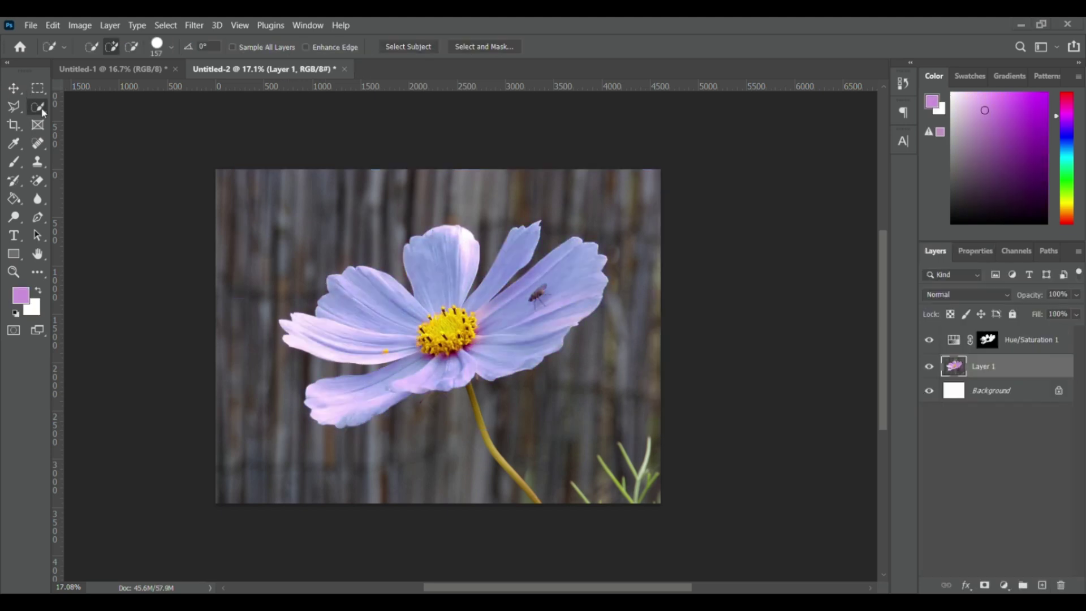
Select all the petals and the centre of the flower on Layer 1 with the Quick Selection tool.
right_click(44, 112)
click(105, 120)
mouse_move(386, 322)
mouse_down()
mouse_move(354, 301)
mouse_move(317, 329)
mouse_move(417, 353)
mouse_move(332, 395)
mouse_move(484, 353)
mouse_move(426, 341)
mouse_move(446, 270)
mouse_move(435, 255)
mouse_move(485, 286)
mouse_move(514, 237)
mouse_move(498, 297)
mouse_move(524, 300)
mouse_move(511, 336)
mouse_up()
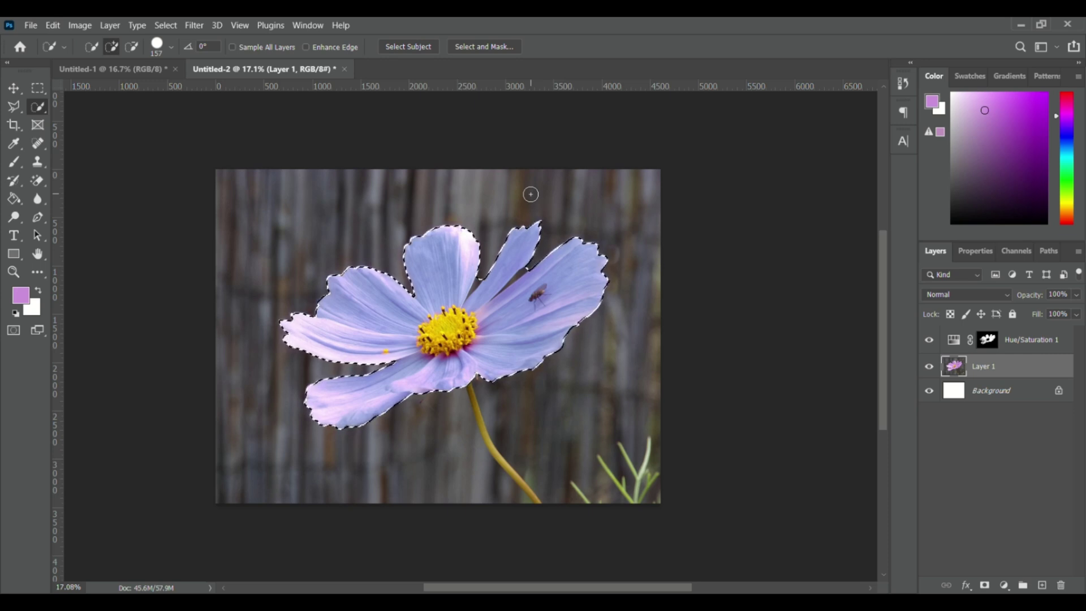
Subtract the outer parts of the petals from the selection, clear it, and brush a new Quick Selection across the flower.
key(alt)
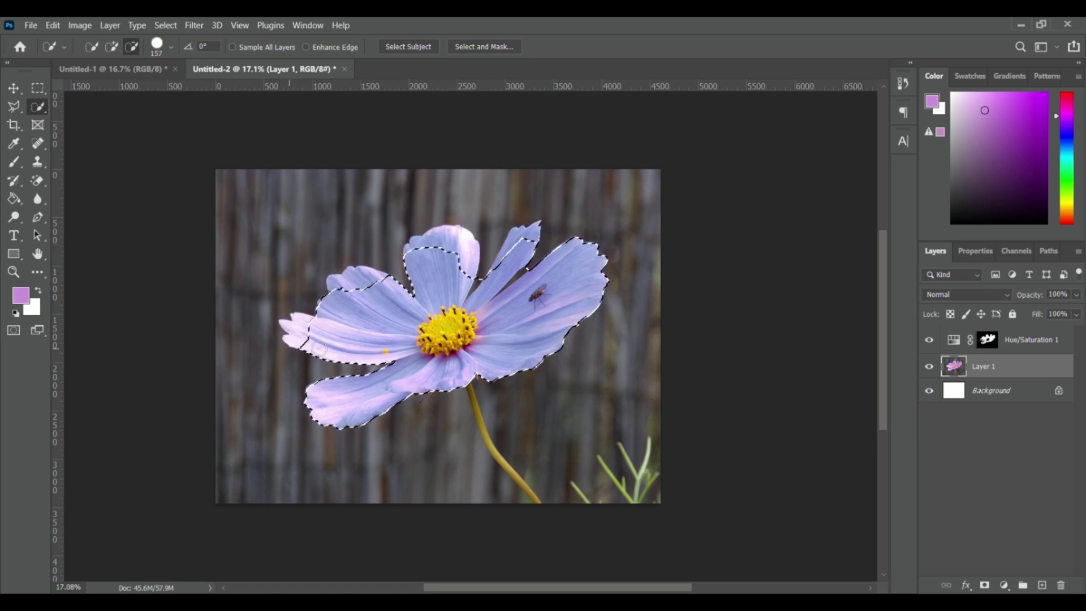
mouse_move(542, 355)
mouse_down()
mouse_move(584, 307)
mouse_move(477, 280)
mouse_move(541, 252)
mouse_up()
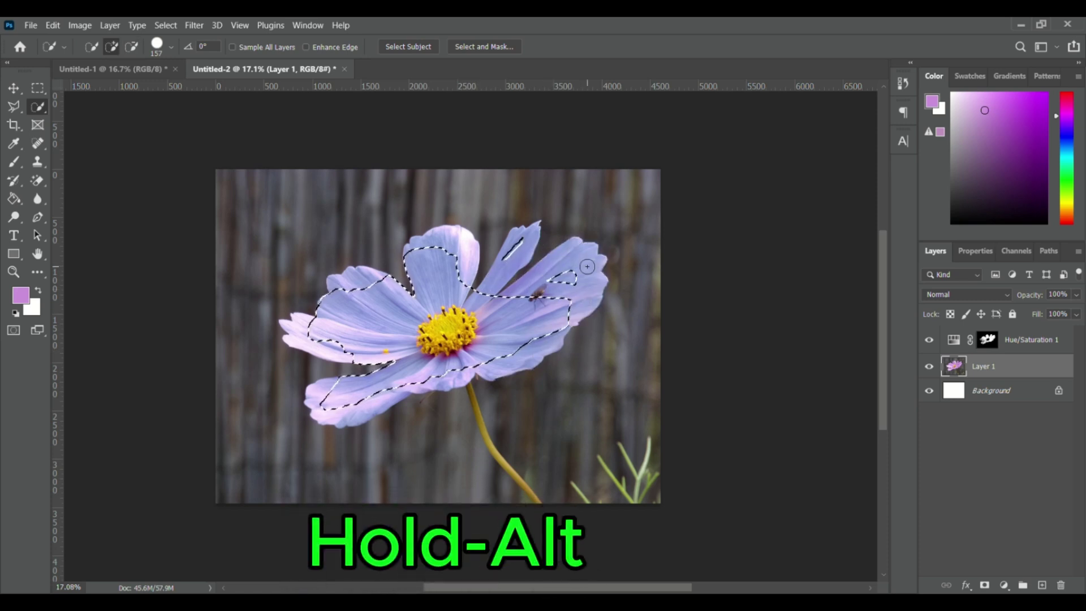
key(ctrl+d)
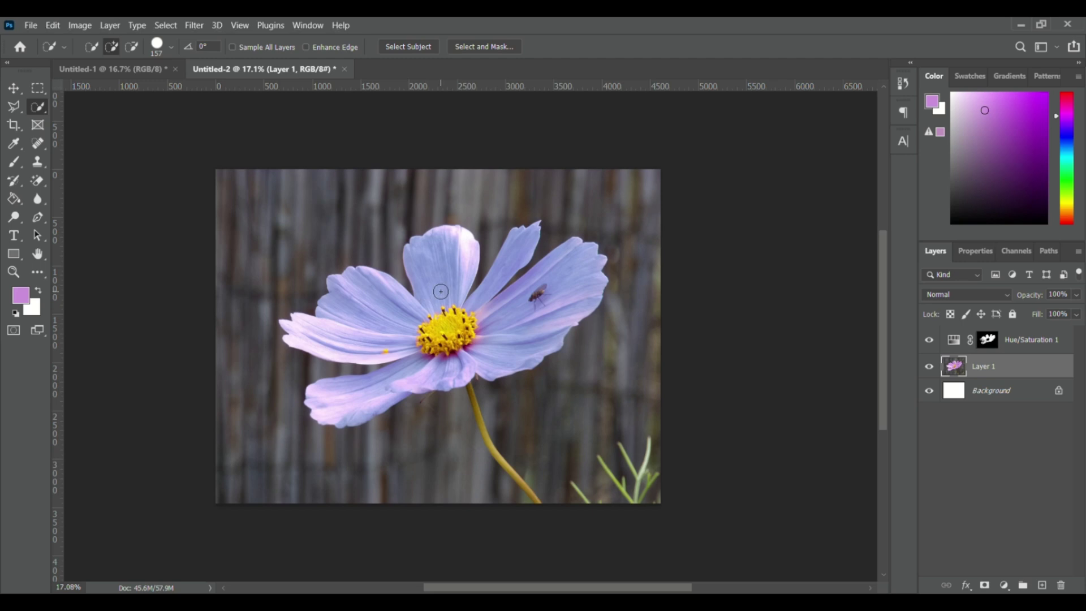
mouse_move(386, 318)
mouse_down()
mouse_move(364, 330)
mouse_move(388, 392)
mouse_move(498, 351)
mouse_move(589, 261)
mouse_move(447, 328)
mouse_move(459, 322)
mouse_move(442, 318)
mouse_up()
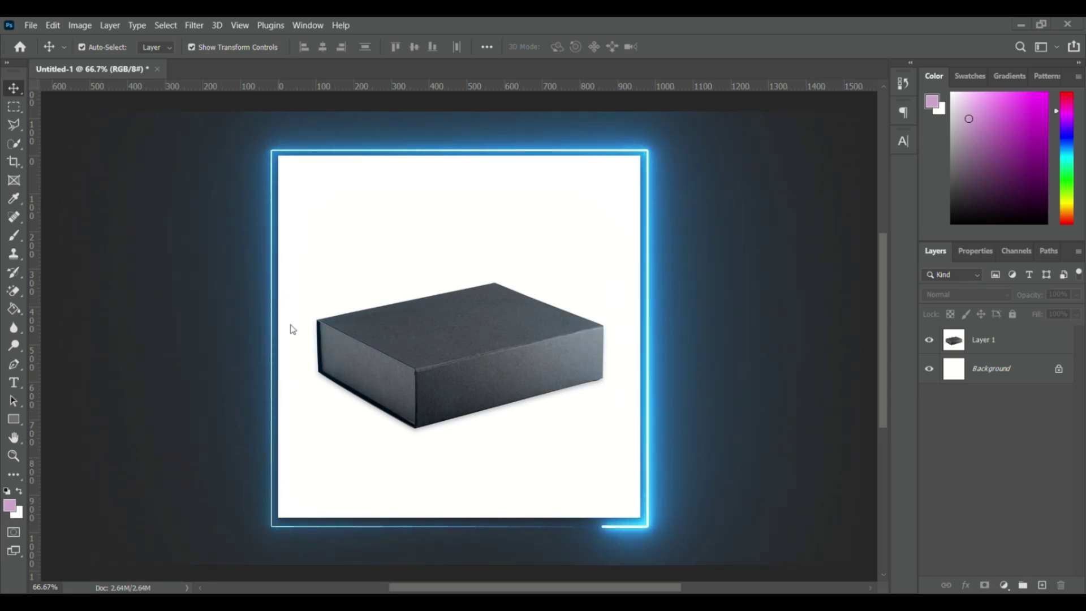
Select the black box on Layer 1 with the Quick Selection tool.
click(16, 143)
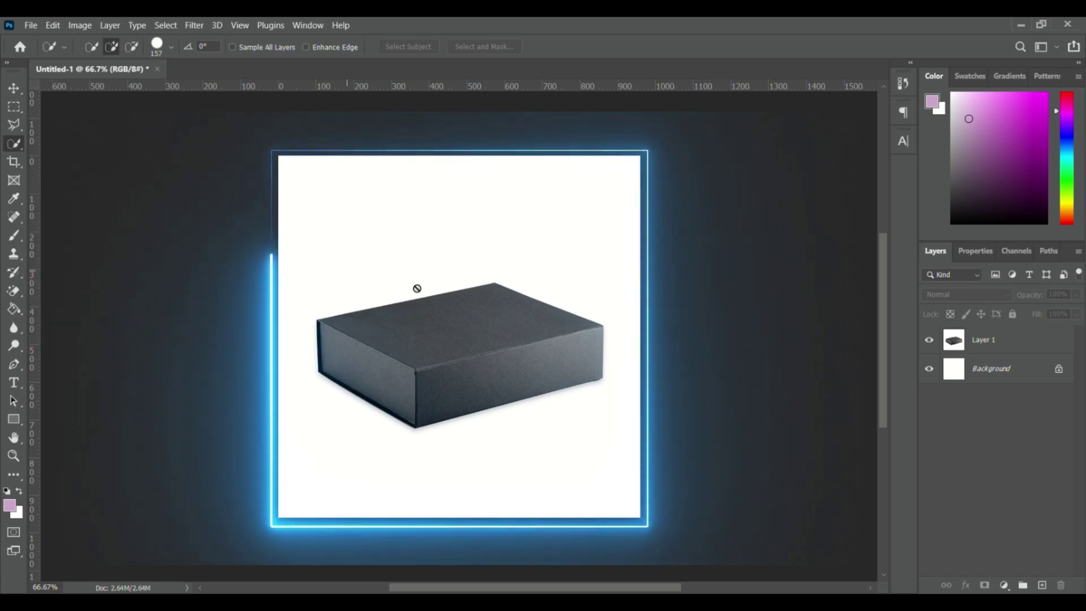
click(989, 339)
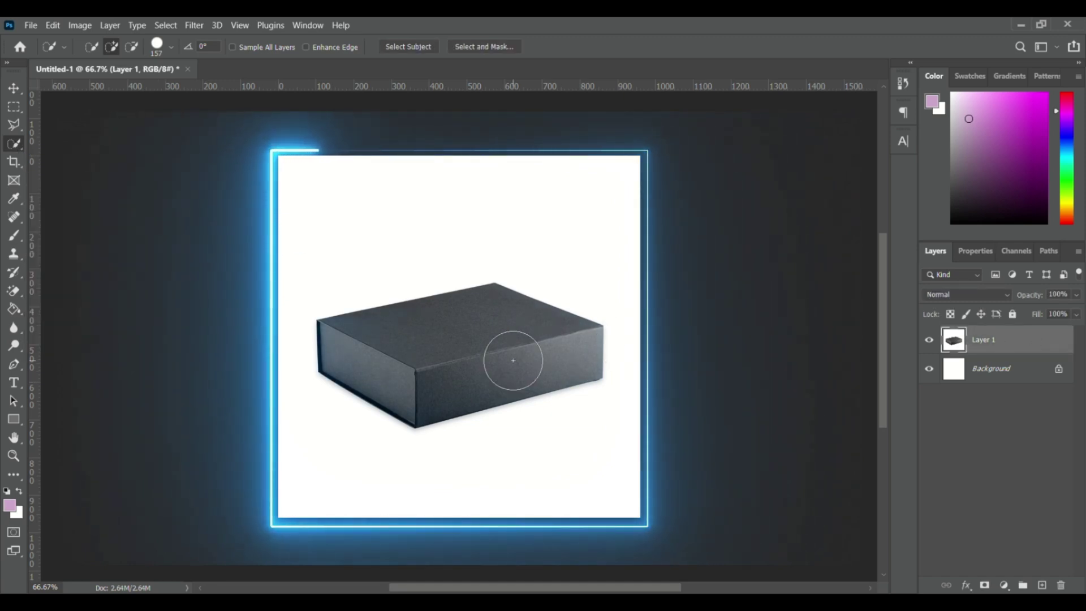
drag(513, 360, 388, 381)
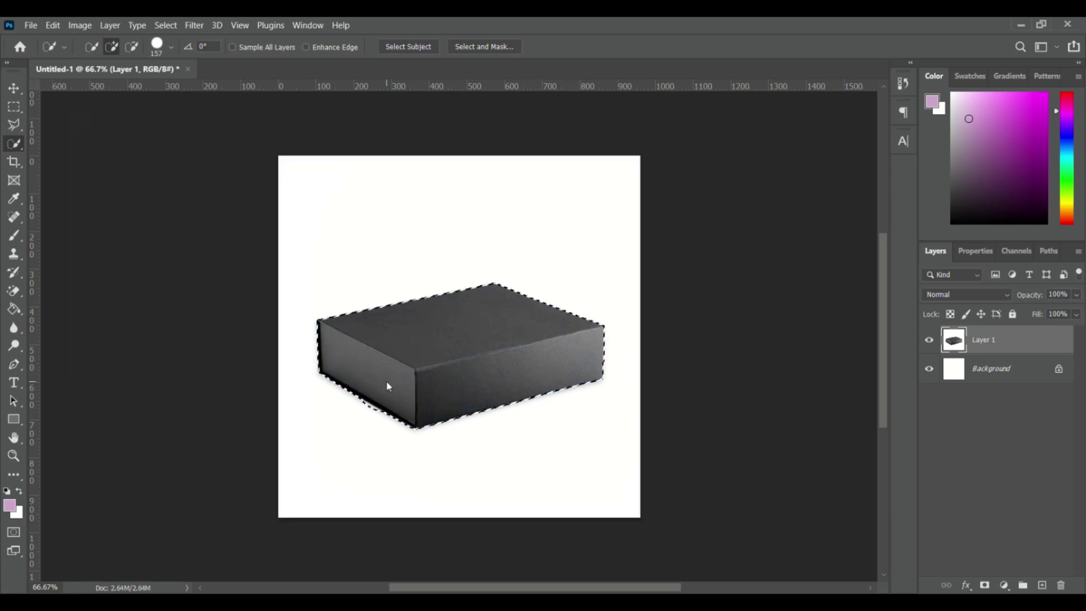
Expand the selection around the black box by 5 pixels.
click(165, 26)
mouse_move(243, 227)
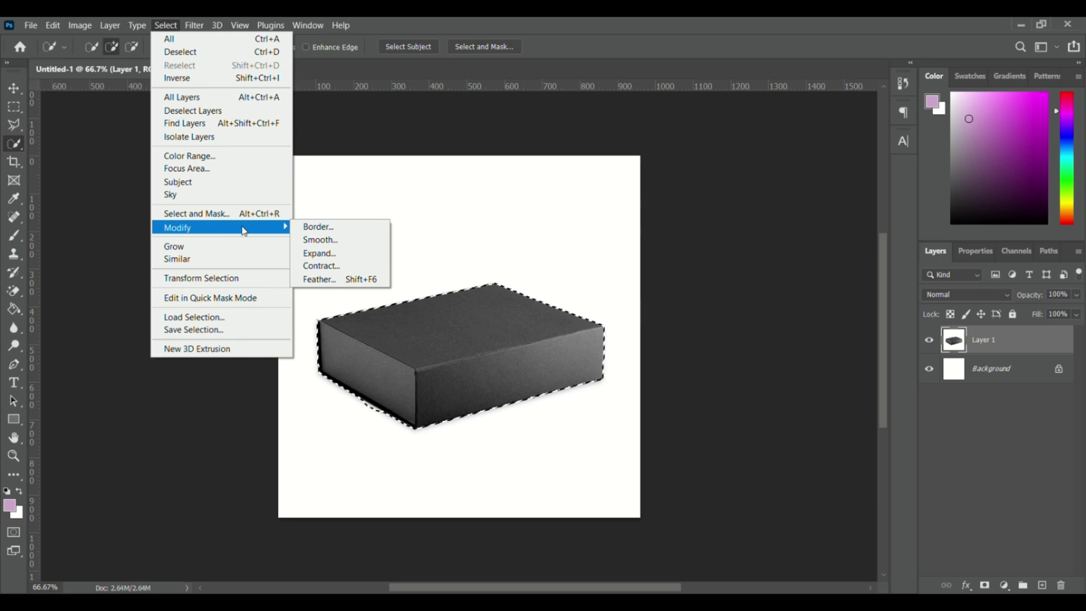
click(338, 252)
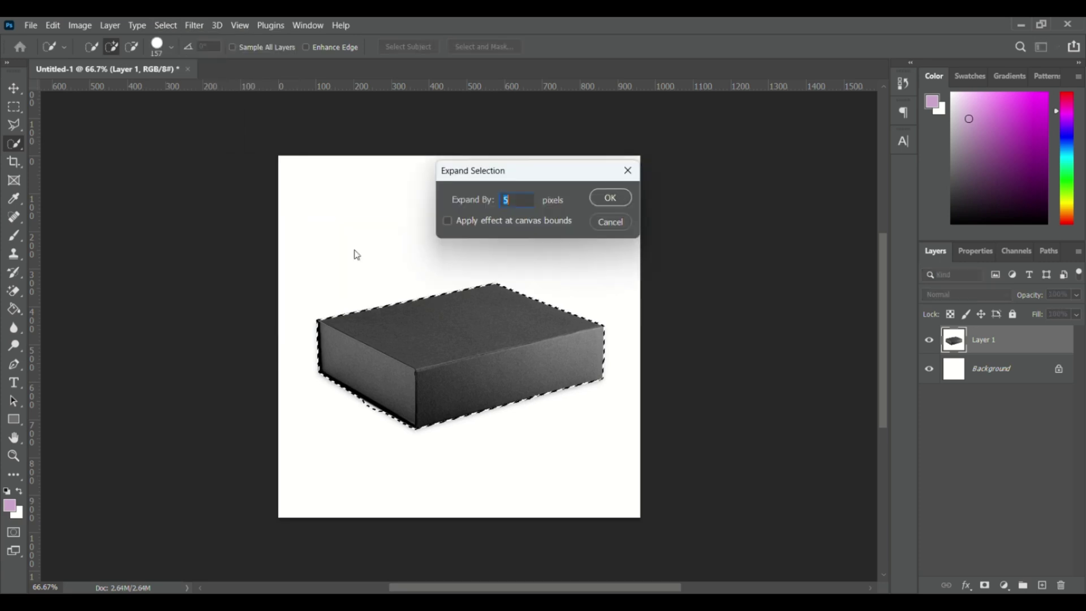
click(604, 198)
Contract the expanded selection around the black box.
click(166, 26)
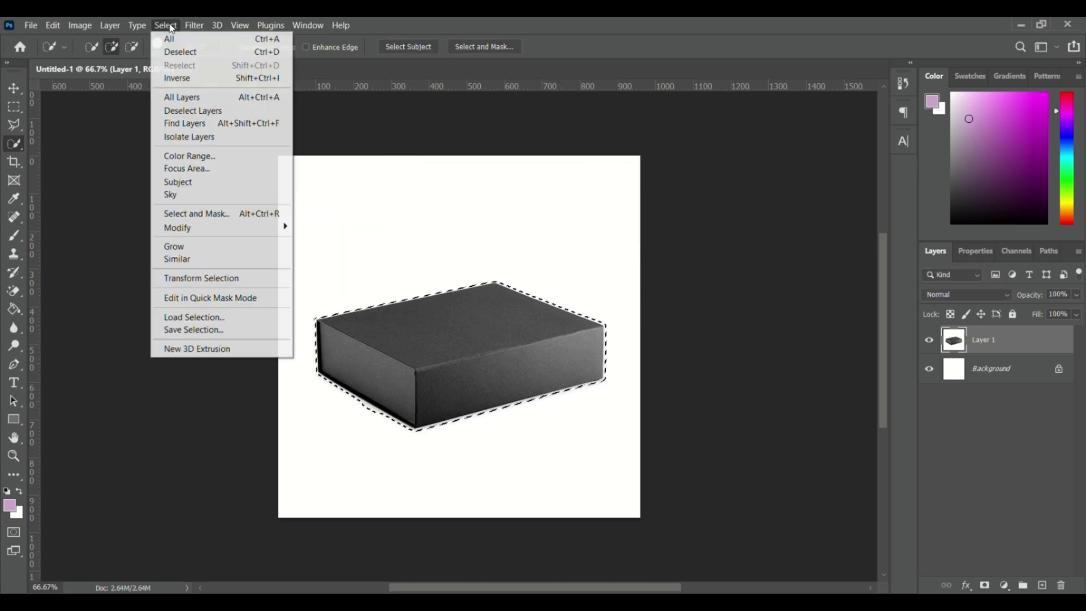
mouse_move(212, 234)
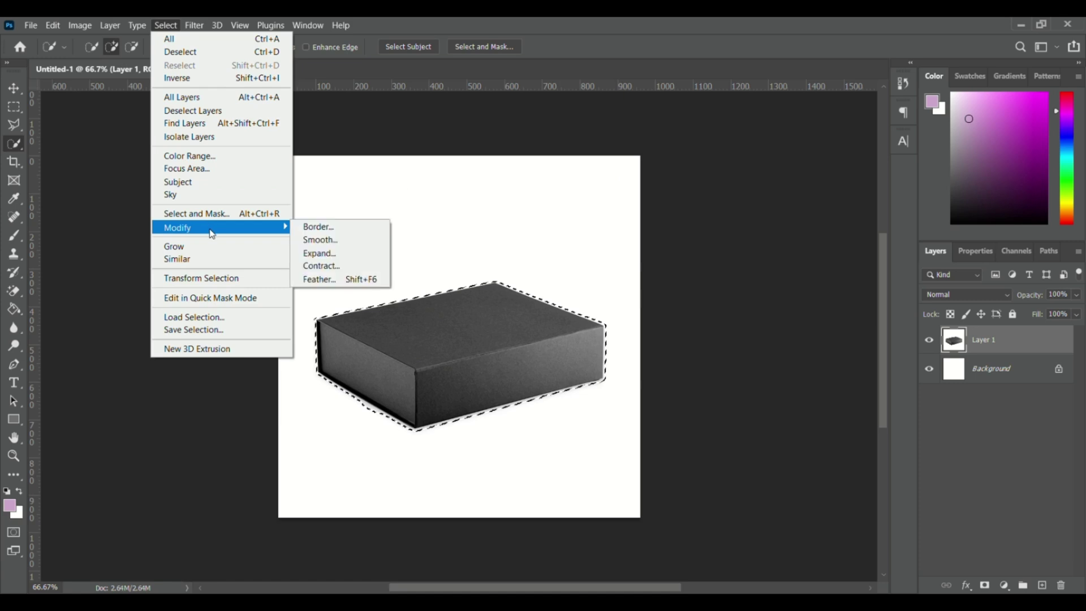
click(340, 268)
click(604, 198)
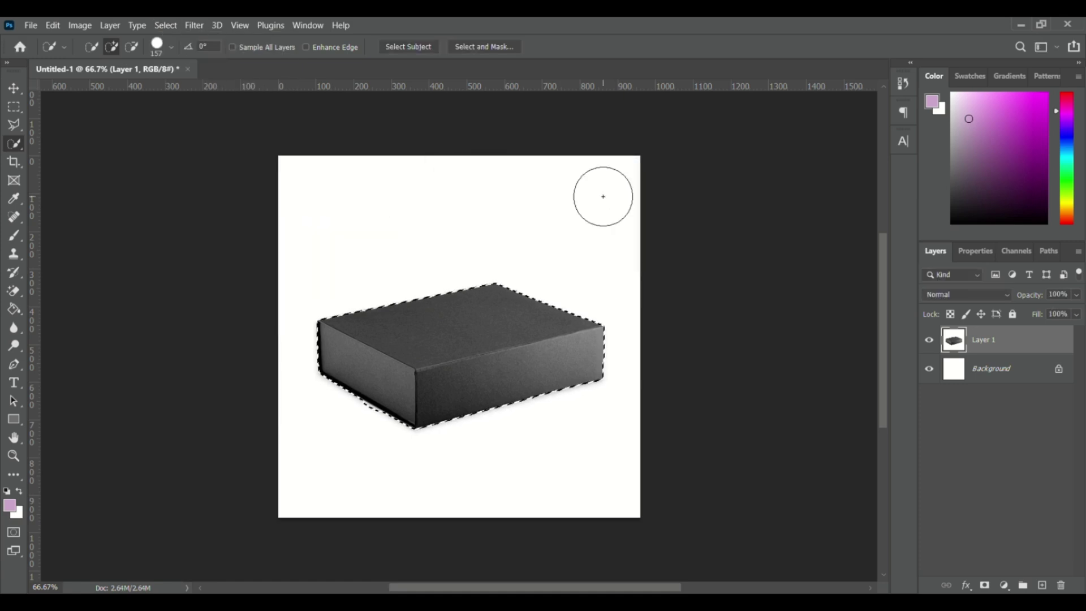
Expand the thin border selection running around the black box's outline.
click(166, 26)
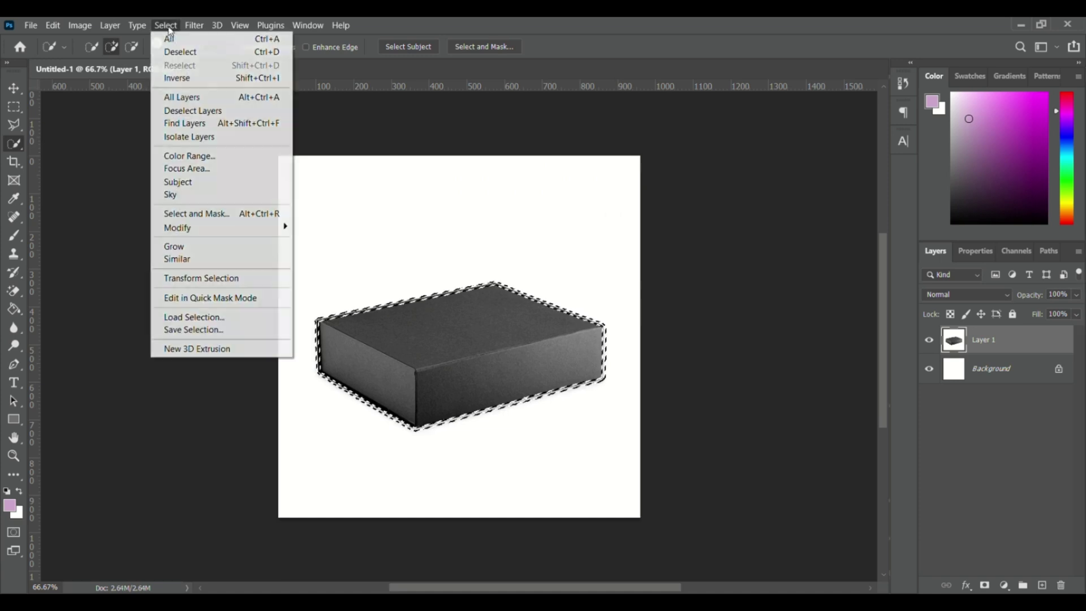
mouse_move(184, 228)
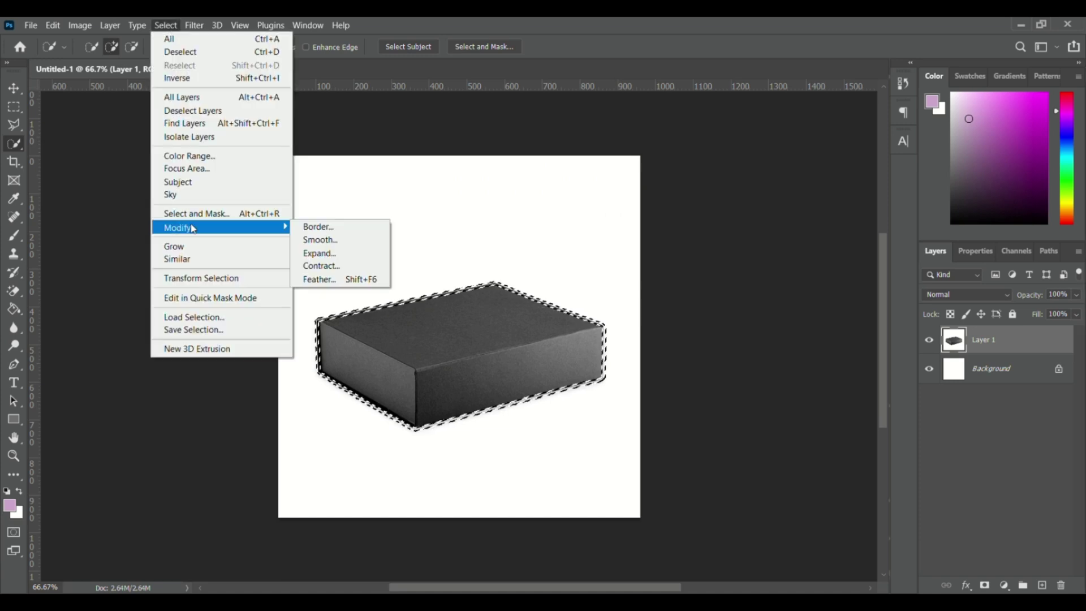
click(334, 254)
click(609, 198)
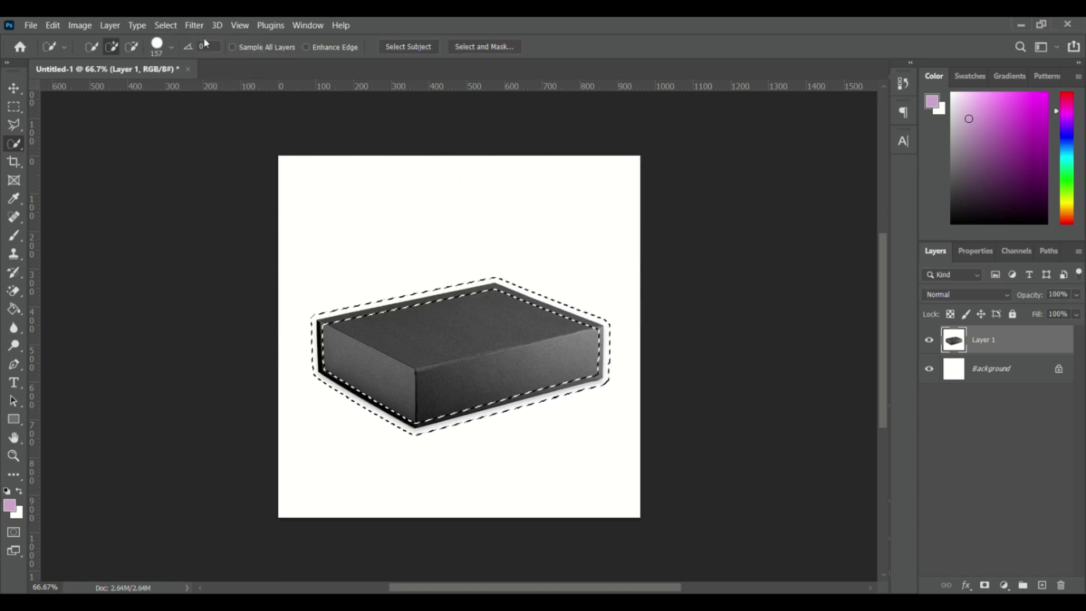
Feather the border selection by 10 pixels with the effect applied at the canvas bounds.
click(166, 25)
mouse_move(272, 228)
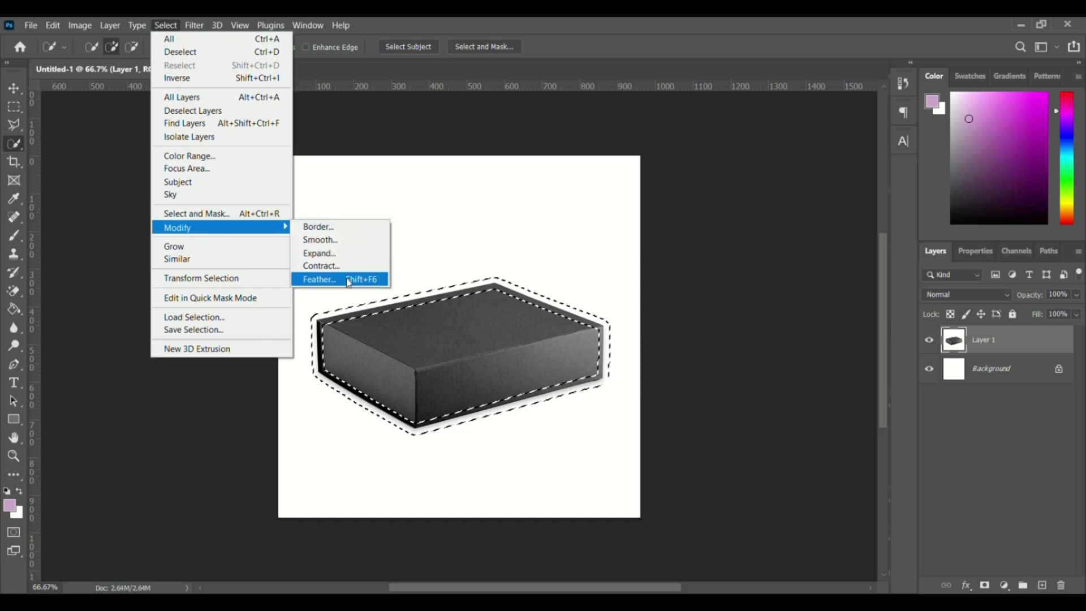
click(349, 280)
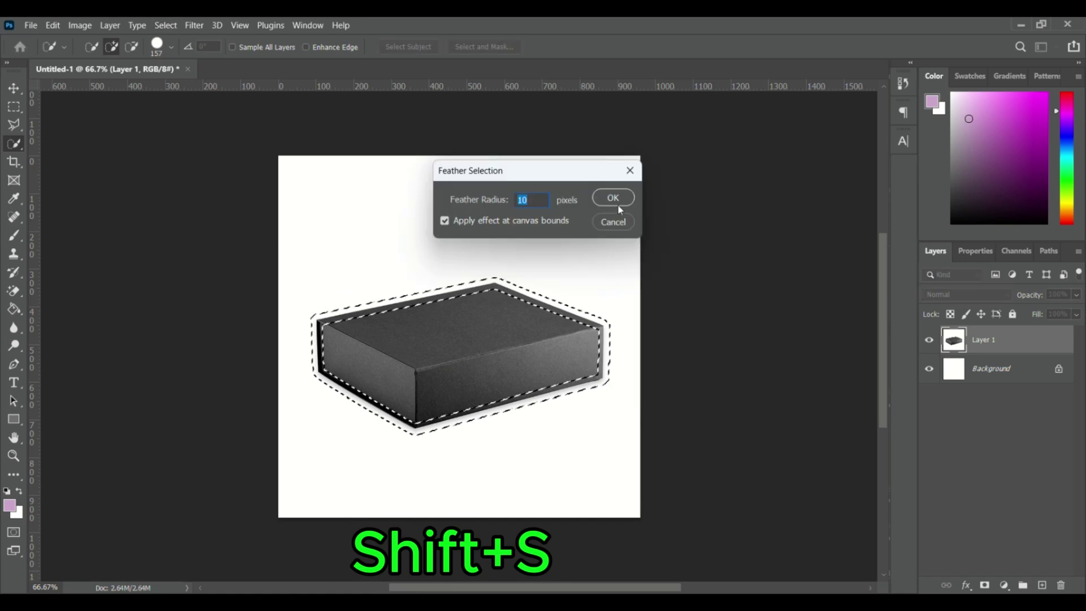
click(617, 198)
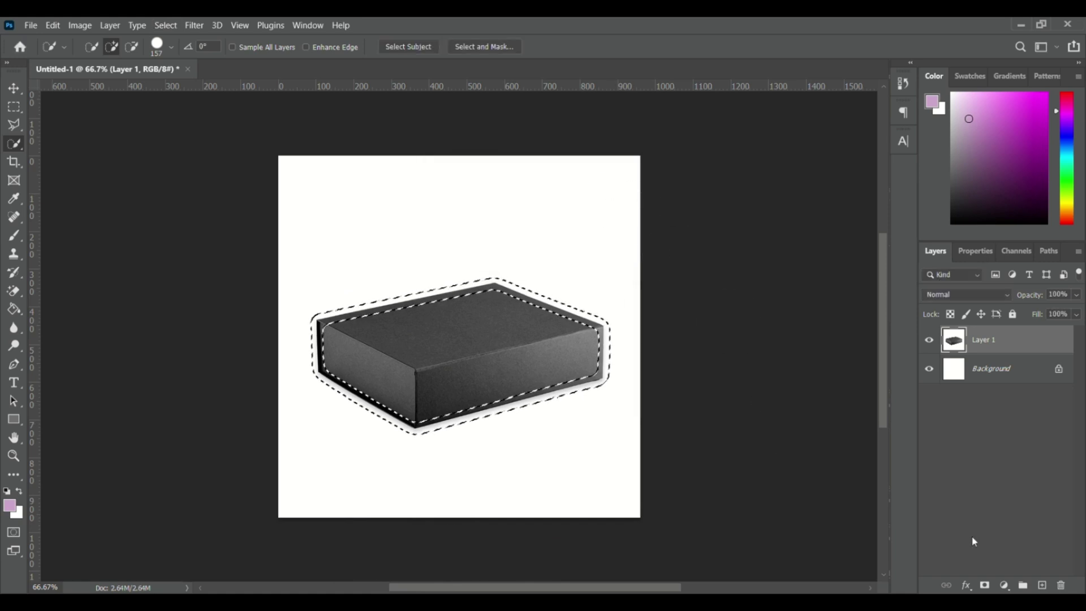
Fill the feathered border around the box with a Solid Color layer in cca6cb and switch to the Move tool.
click(1004, 585)
click(988, 343)
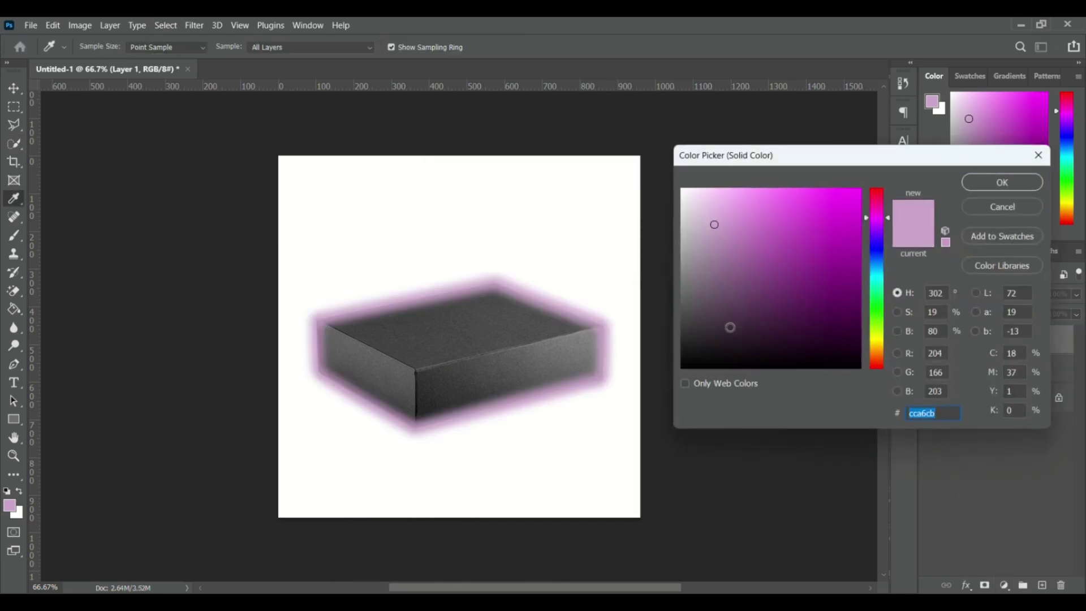
click(1009, 177)
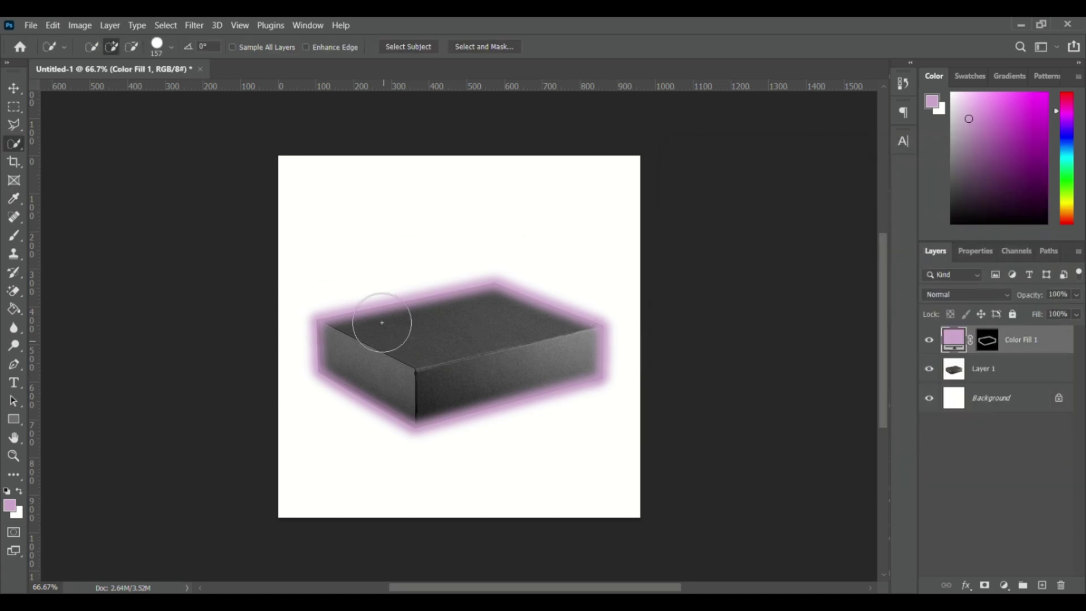
key(v)
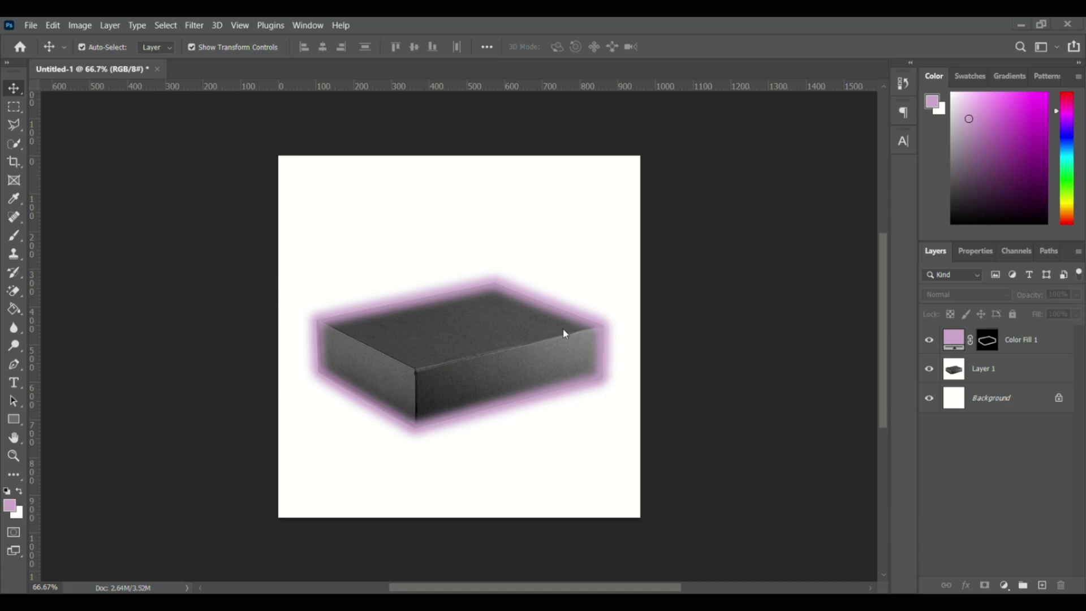
Undo the colour fill and border changes, and reselect the whole black box with the Quick Selection tool.
key(ctrl+z)
key(w)
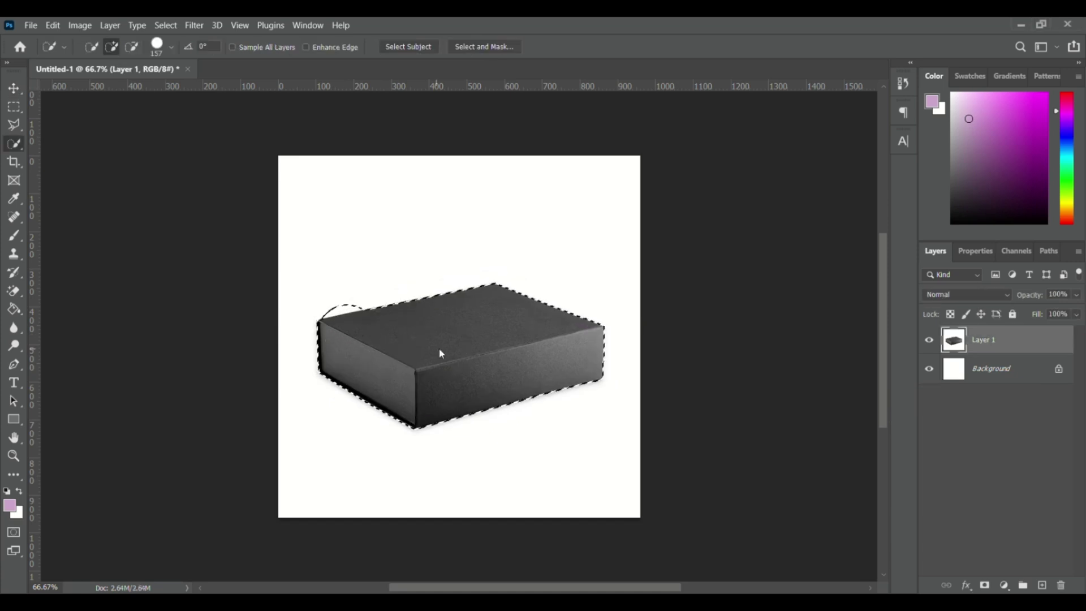
alt+click(378, 349)
drag(378, 346, 492, 338)
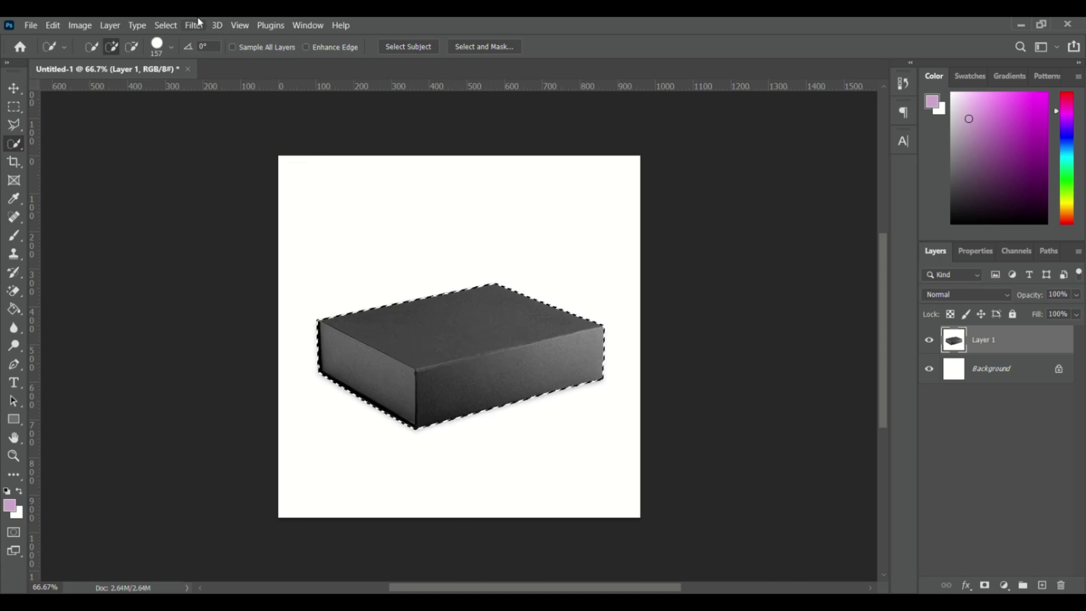
Transform the selection outline around the black box, scaling it to about 102.7% from its upper edge.
click(172, 22)
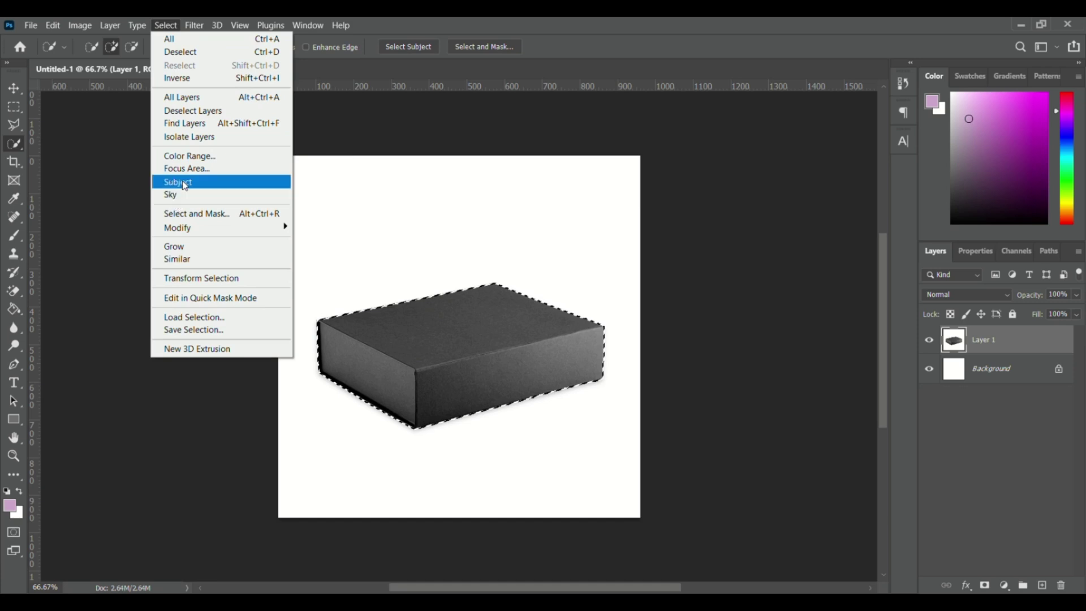
mouse_move(198, 231)
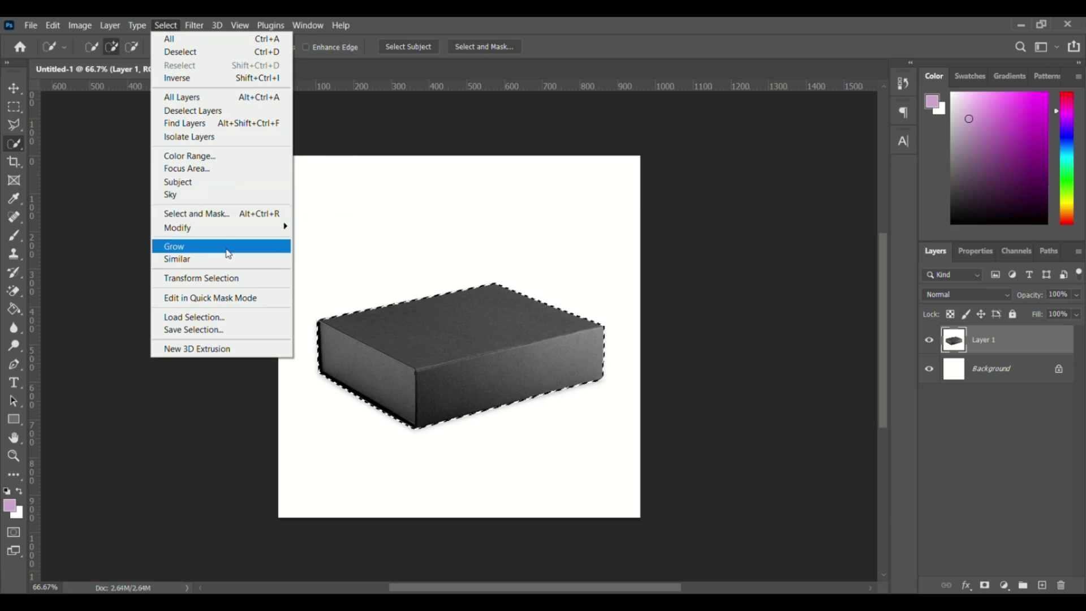
click(226, 278)
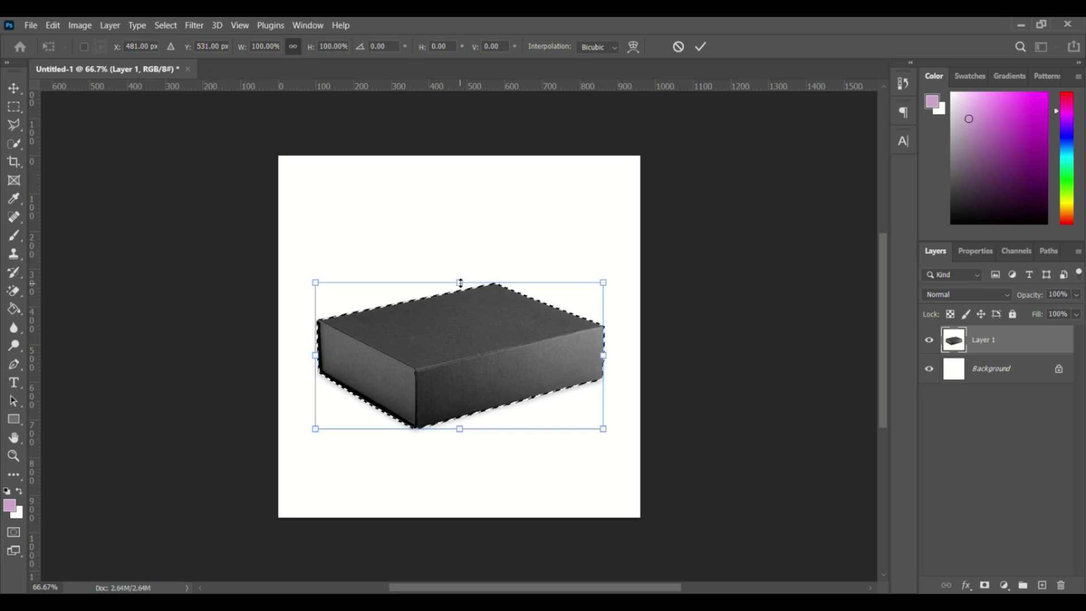
mouse_move(461, 281)
mouse_down()
mouse_move(479, 273)
mouse_move(478, 290)
mouse_move(475, 279)
mouse_up()
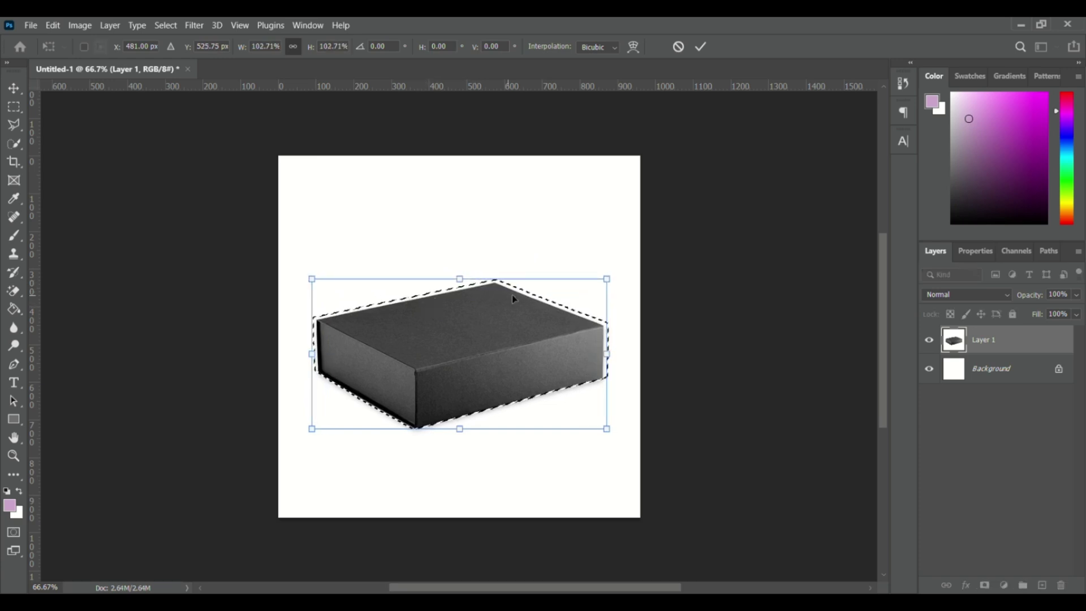
click(165, 26)
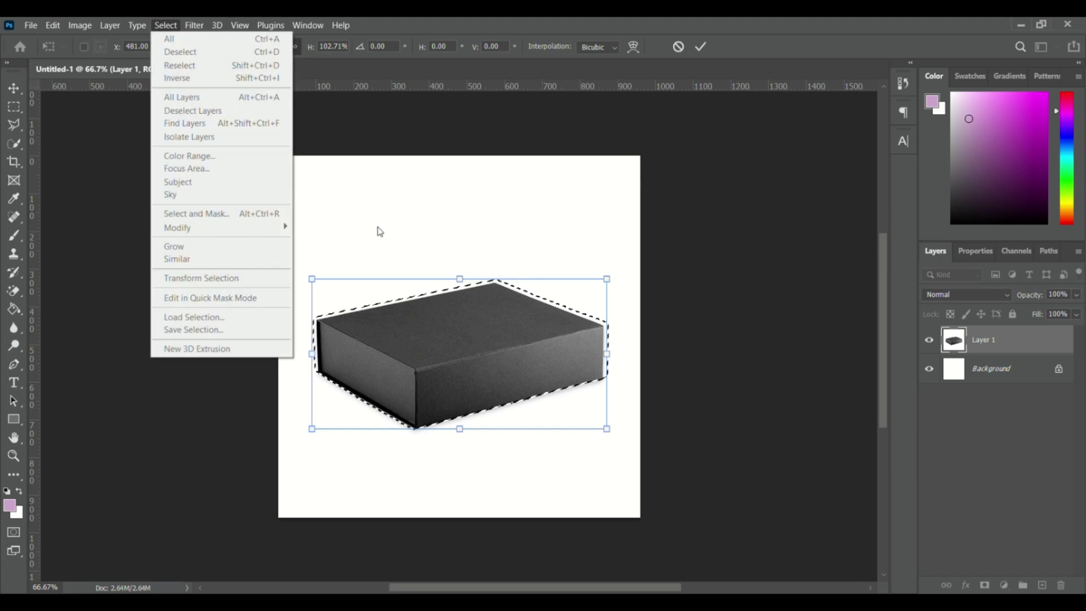
click(469, 349)
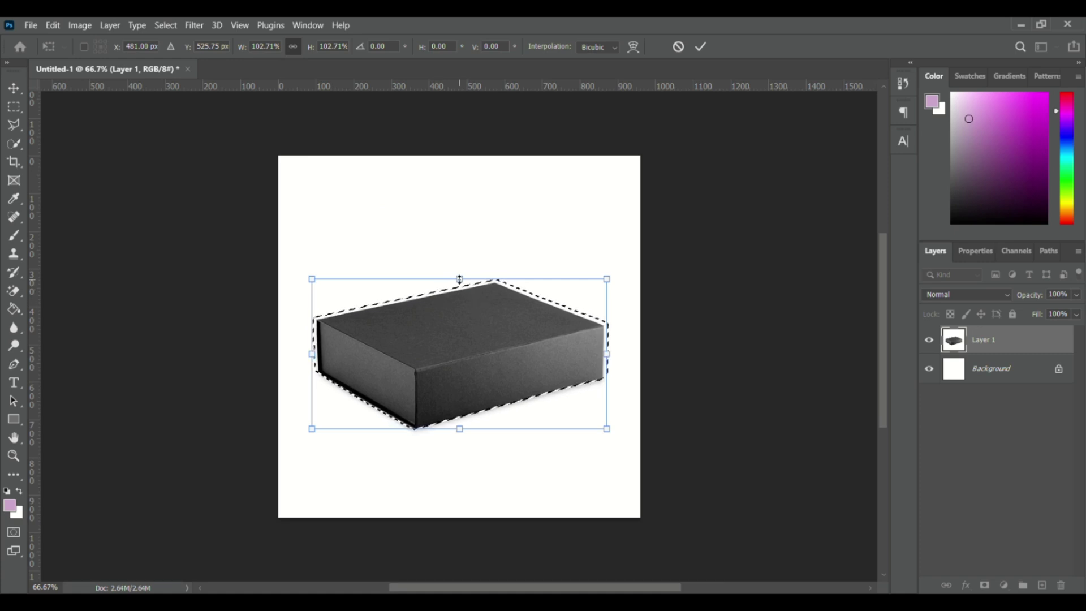
Enlarge the selection outline to about 110.8%, move it slightly upward, and open the transform mode options.
mouse_move(461, 281)
mouse_down()
mouse_move(517, 257)
mouse_move(419, 267)
mouse_move(463, 260)
mouse_move(459, 337)
mouse_move(459, 267)
mouse_up()
drag(456, 338, 456, 326)
right_click(457, 327)
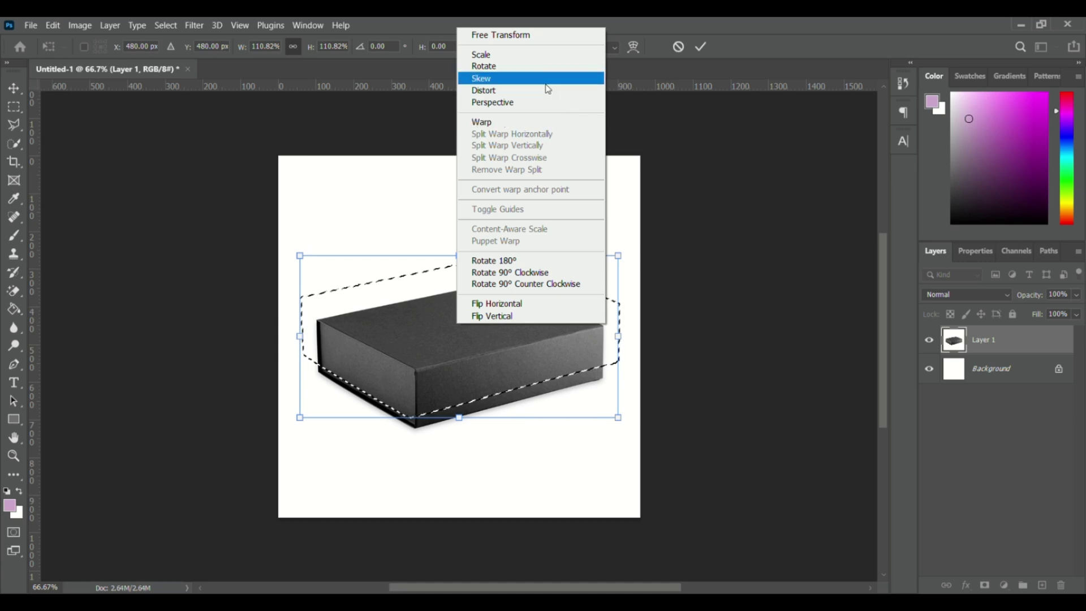
drag(324, 240, 624, 447)
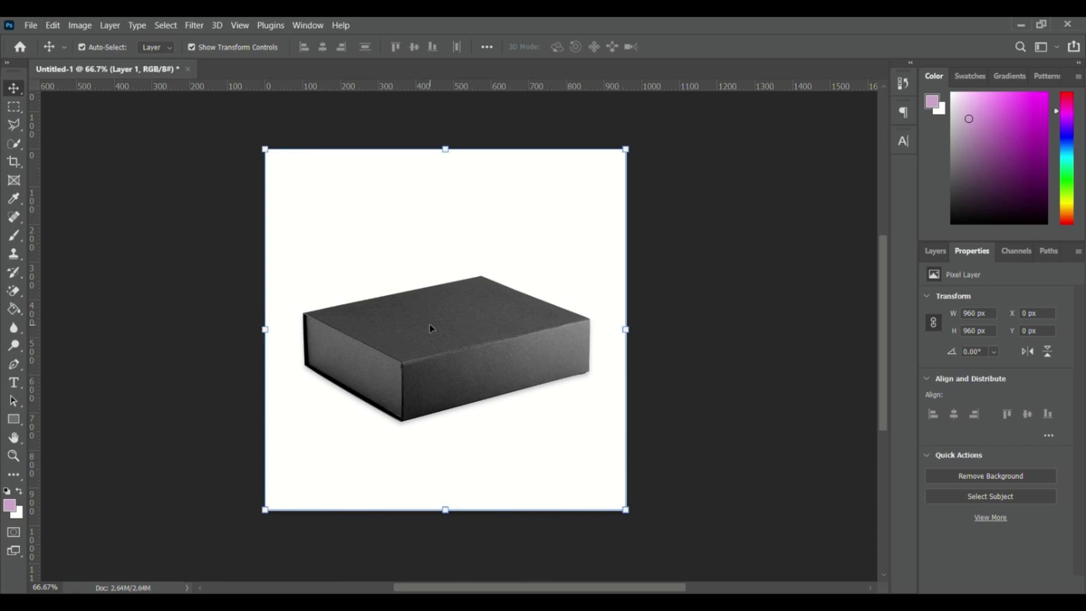
Move the black box image up past the canvas edge, duplicate its layer, and spread the copies apart.
drag(430, 324, 434, 141)
key(ctrl+j)
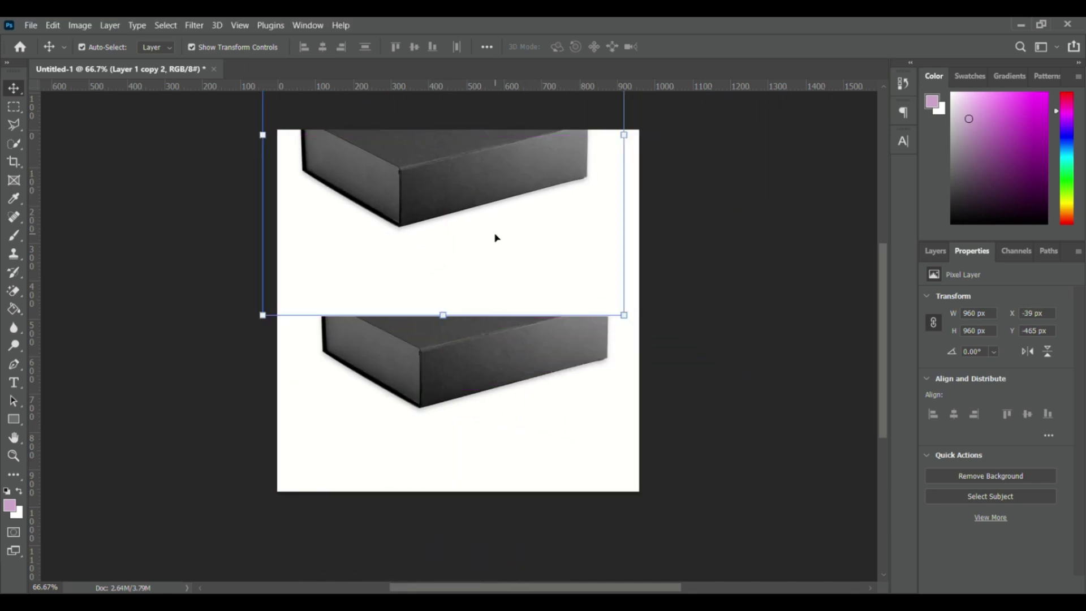
drag(467, 368, 626, 461)
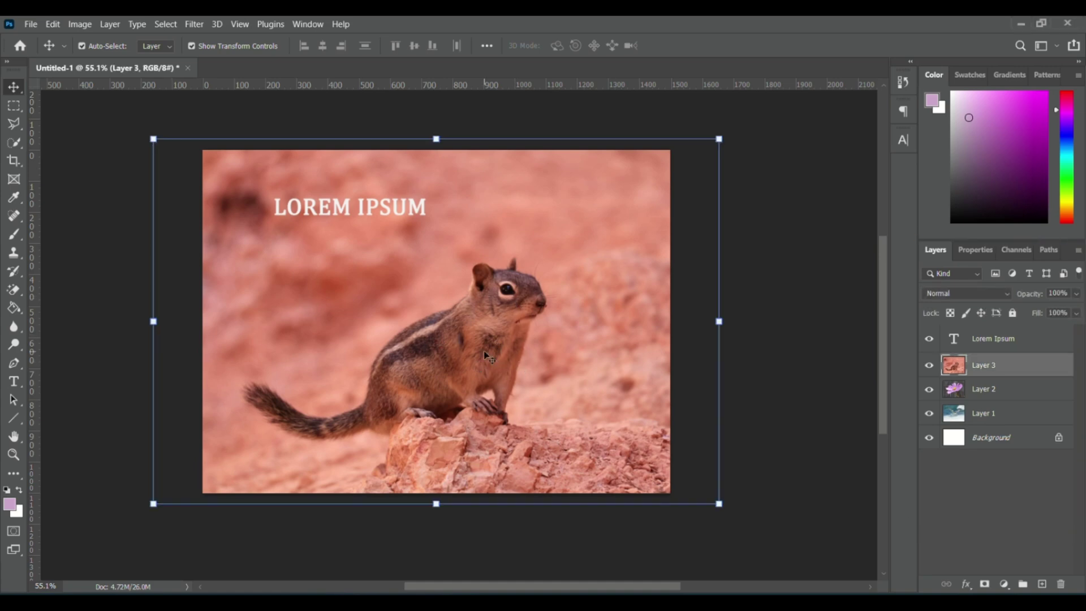
Try moving the squirrel image on Layer 3 aside over the other layers.
drag(484, 350, 684, 270)
click(310, 357)
drag(310, 356, 196, 346)
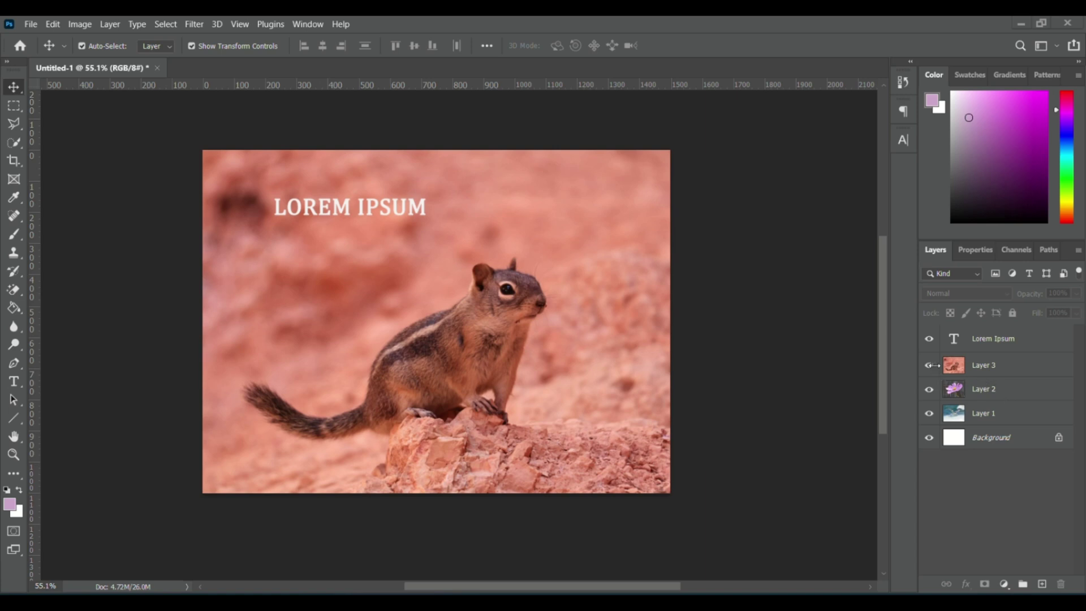
Hide Layer 3, Layer 2 and Layer 1 in turn, and show all three again.
click(929, 366)
click(930, 389)
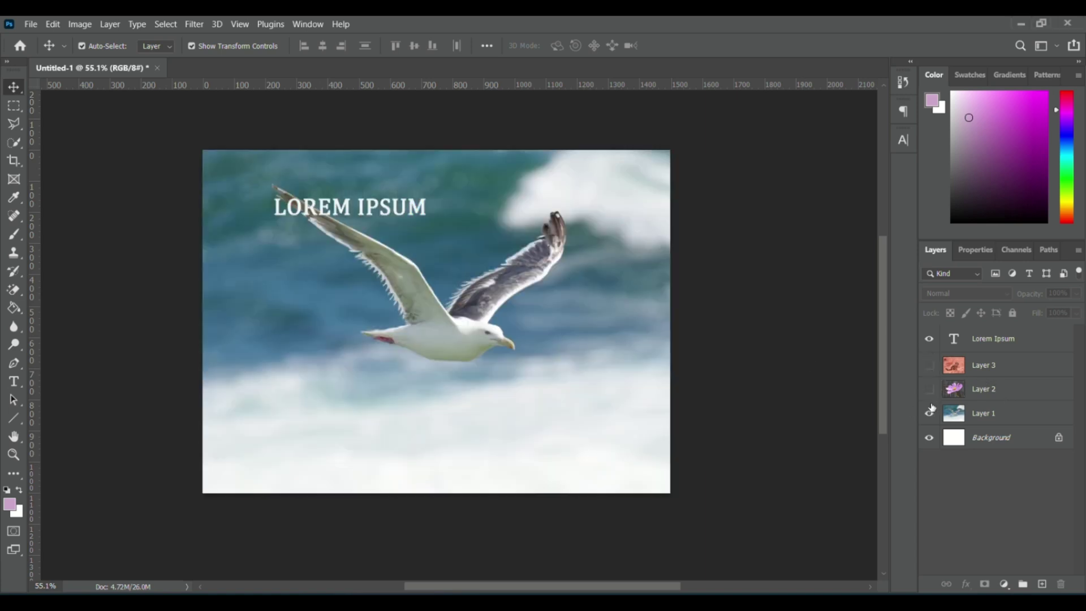
click(930, 413)
click(930, 413)
click(930, 389)
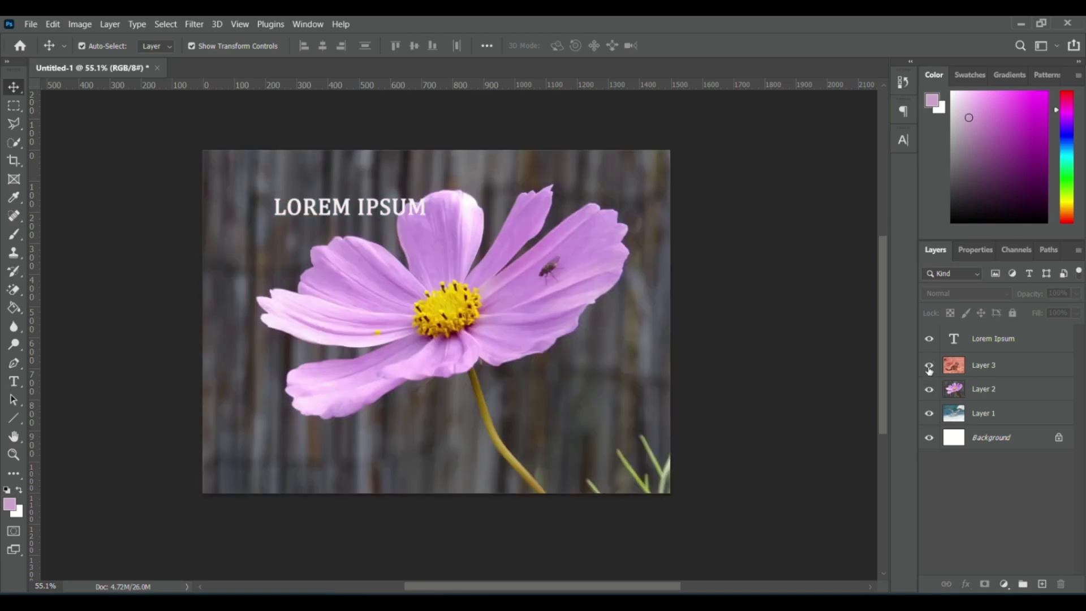
click(929, 366)
Scale Layer 3 down to about 54.6% width and 47.1% height, rotate it slightly clockwise, and undo the transformation.
click(984, 365)
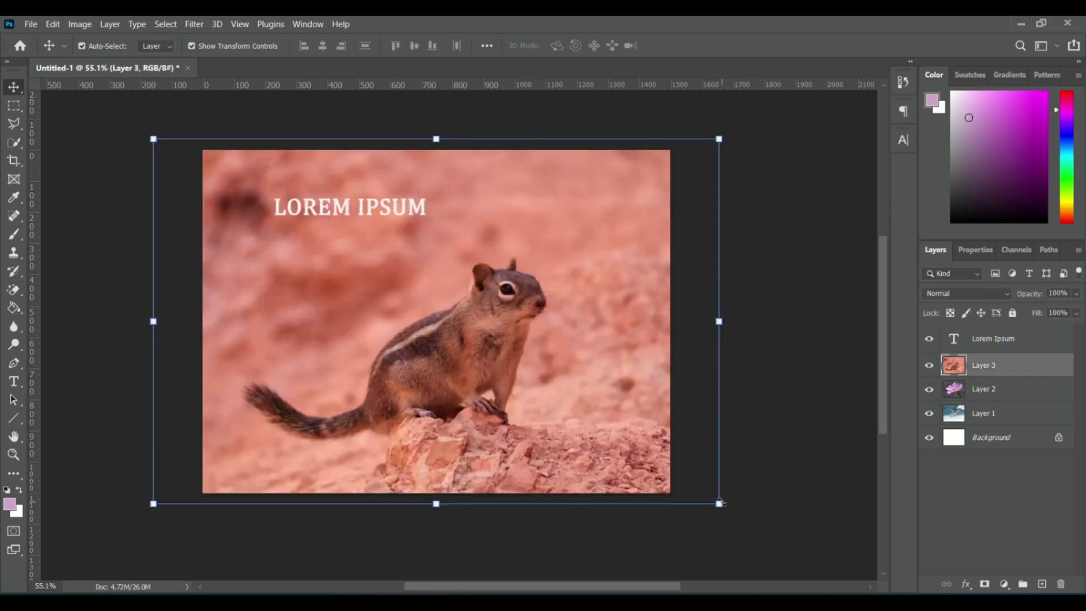
drag(717, 504, 512, 357)
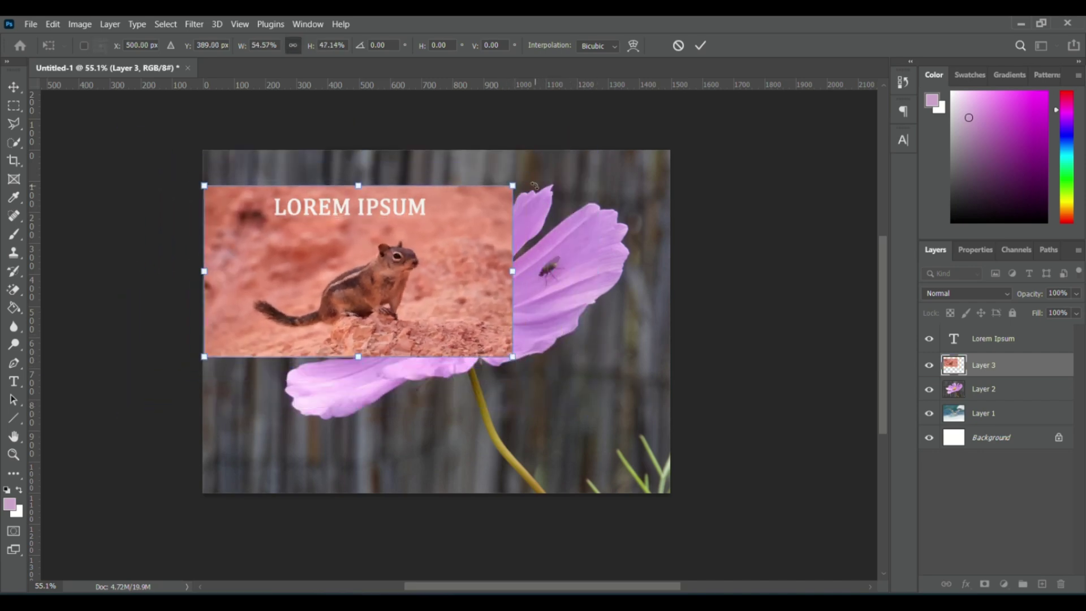
mouse_move(536, 187)
mouse_down()
mouse_move(569, 192)
mouse_move(512, 135)
mouse_move(560, 172)
mouse_move(554, 198)
mouse_up()
key(Return)
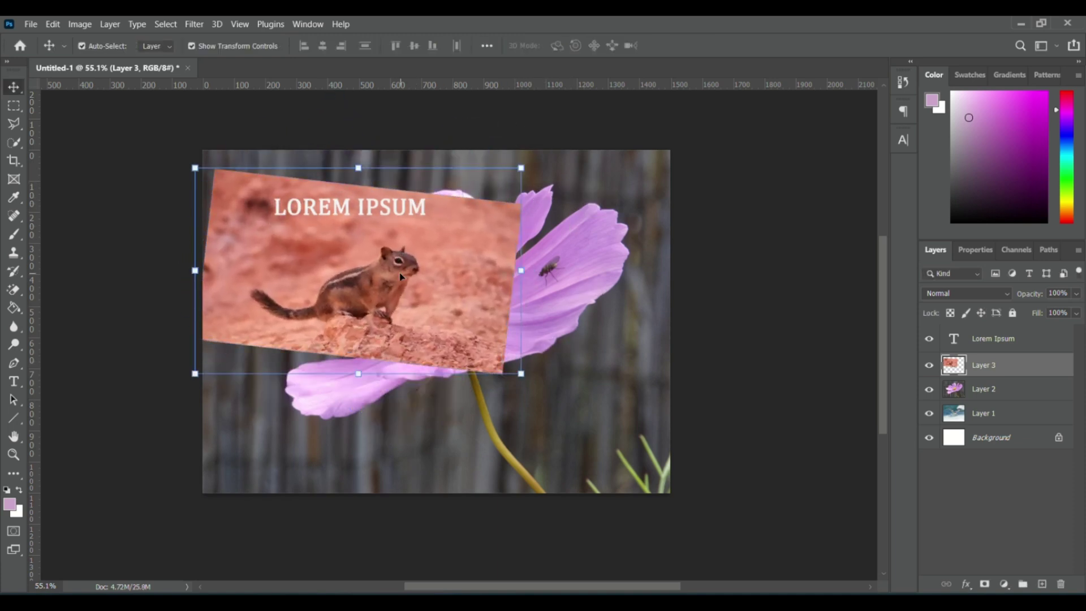
key(ctrl+z)
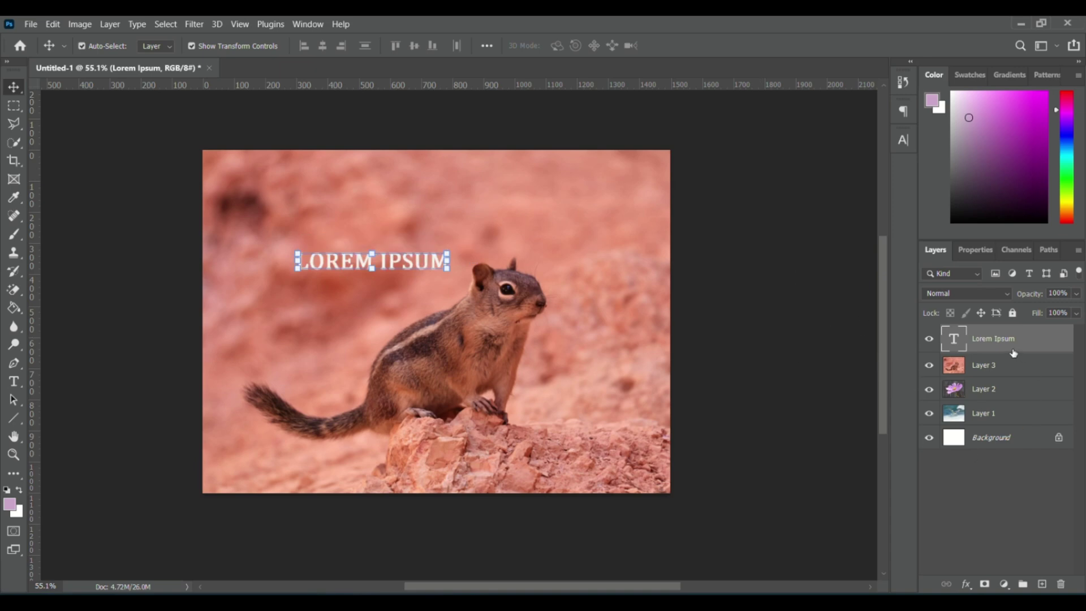
Reorder the layers so that the Lorem Ipsum text sits between Layer 3 and Layer 2.
click(1013, 365)
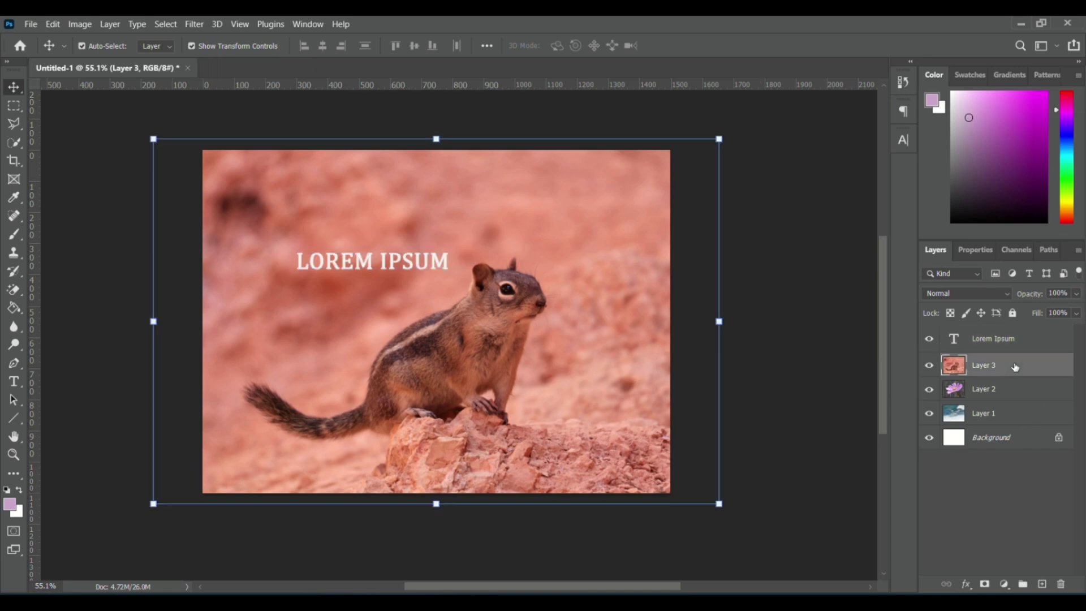
click(1028, 339)
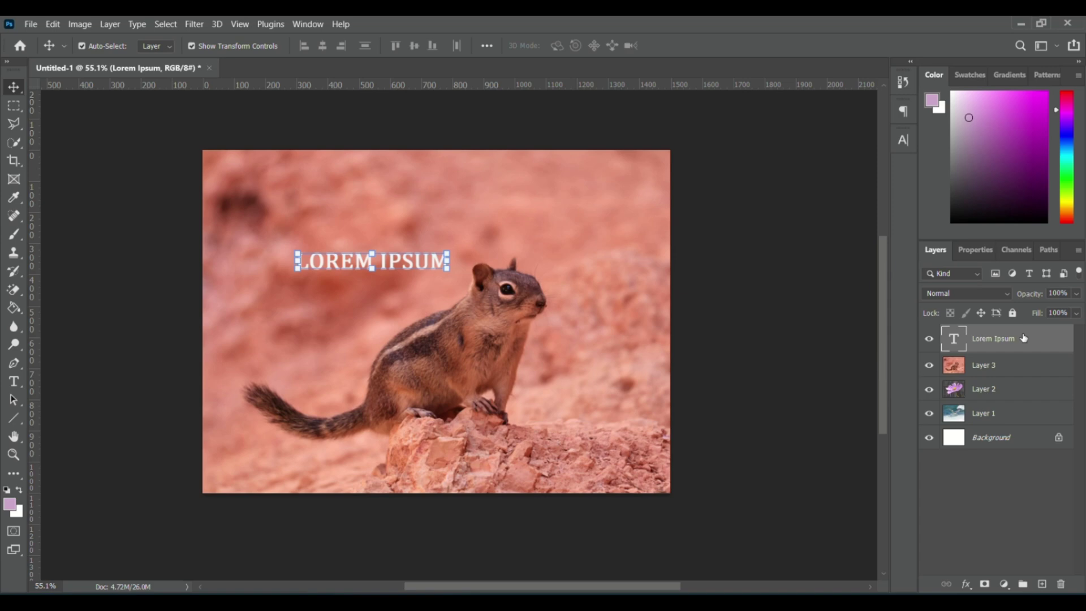
drag(1028, 339, 1020, 402)
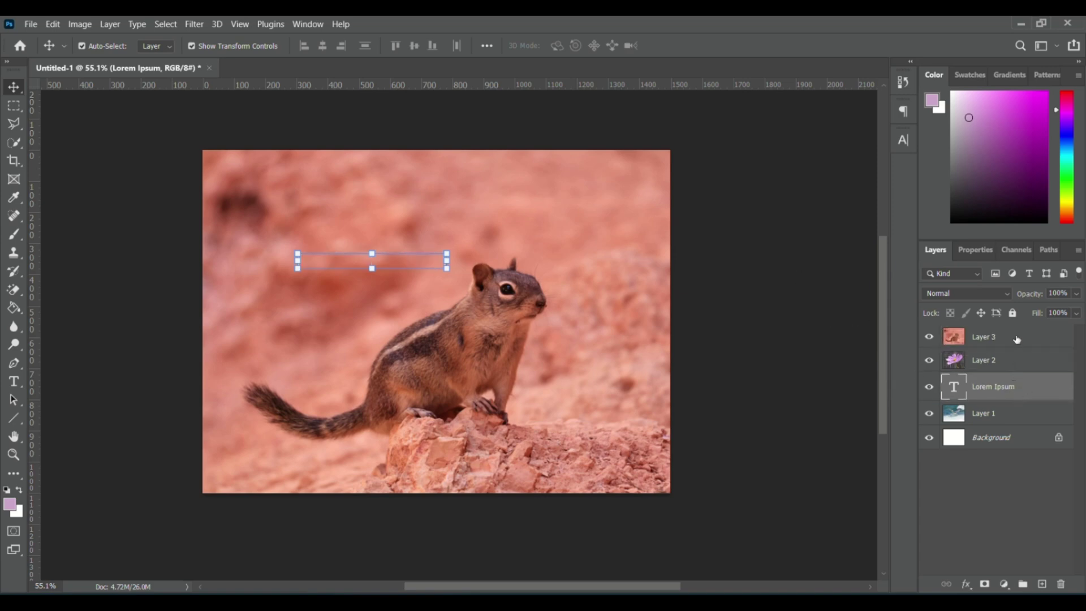
drag(1018, 339, 1016, 413)
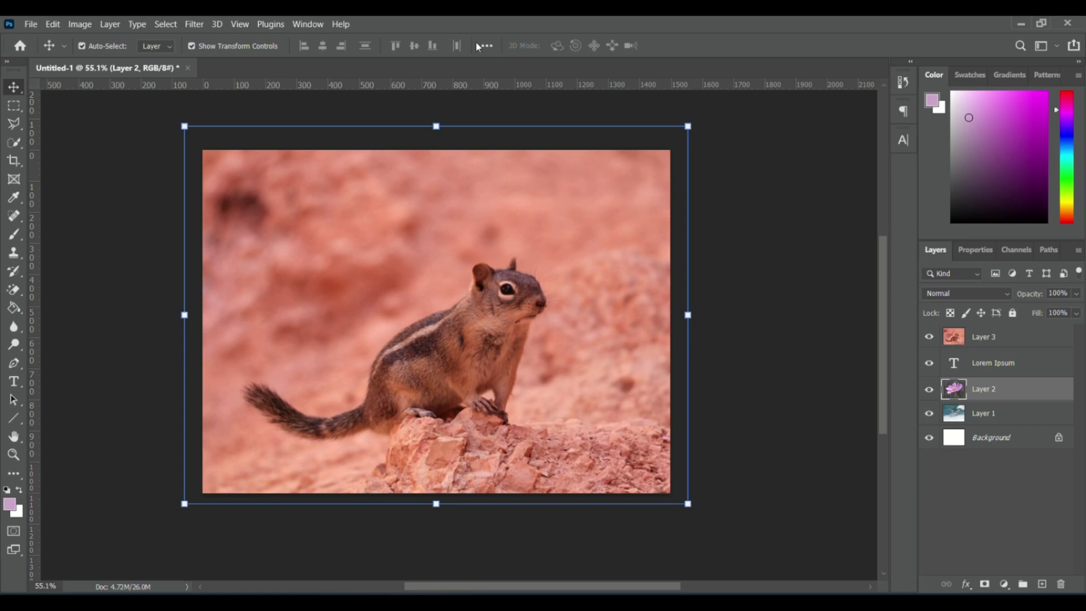
Select Layer 2 in the layer stack and lower its opacity.
key(ctrl+z)
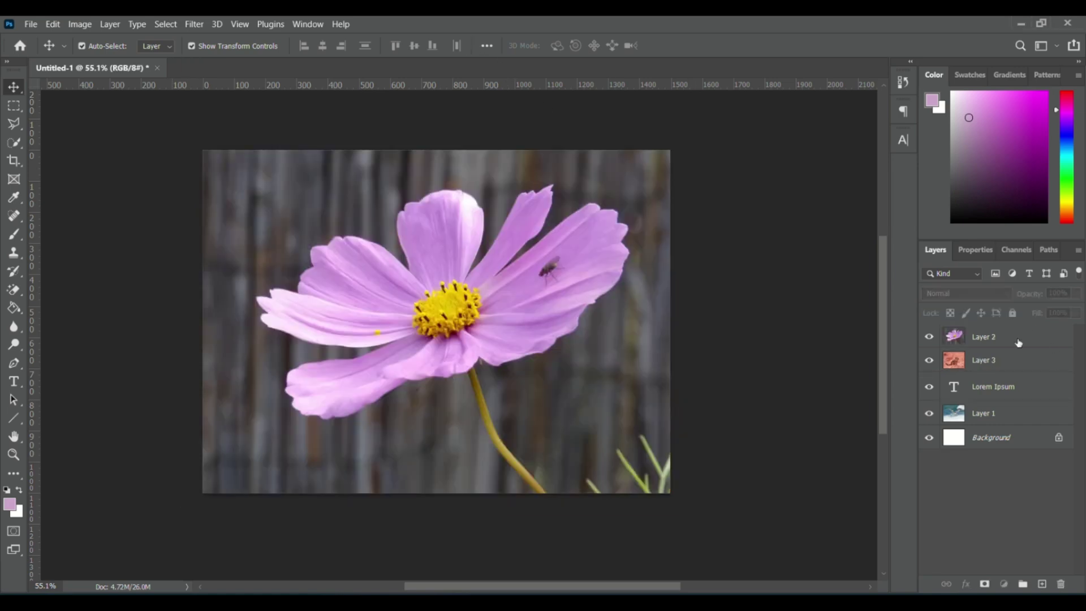
click(1018, 342)
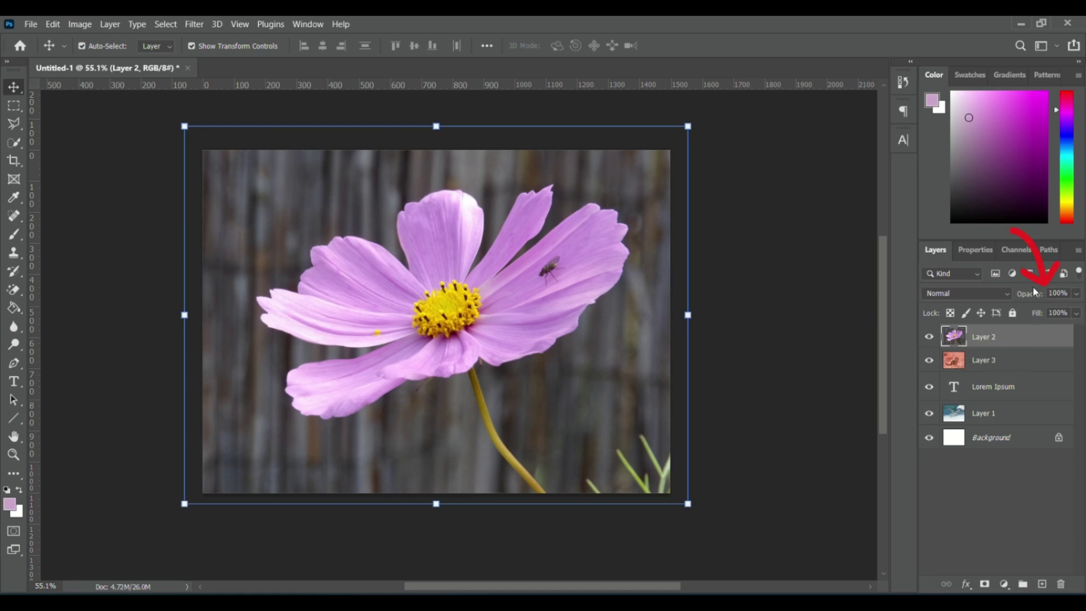
drag(1061, 294, 945, 292)
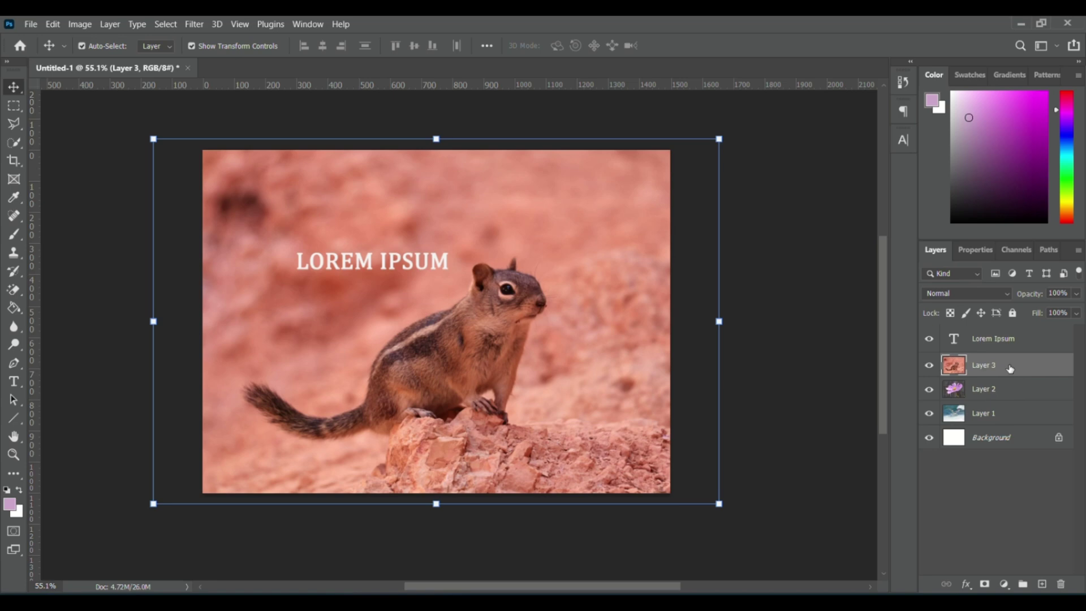
Group Layer 3, Layer 2 and Layer 1 together, and ungroup them again.
shift+click(1015, 389)
shift+click(1023, 420)
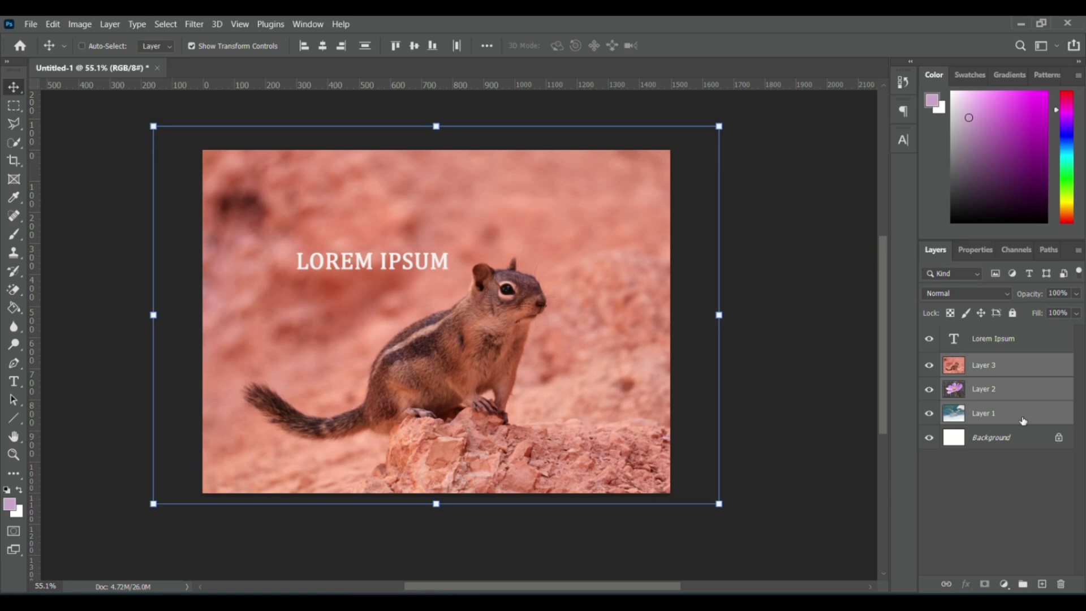
key(ctrl+g)
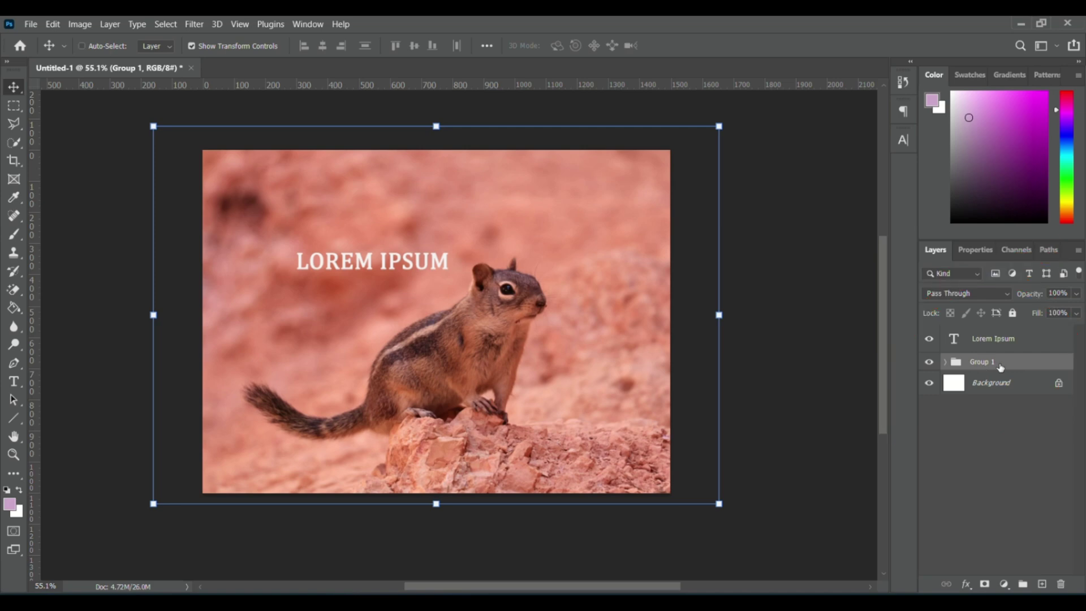
key(ctrl+shift+g)
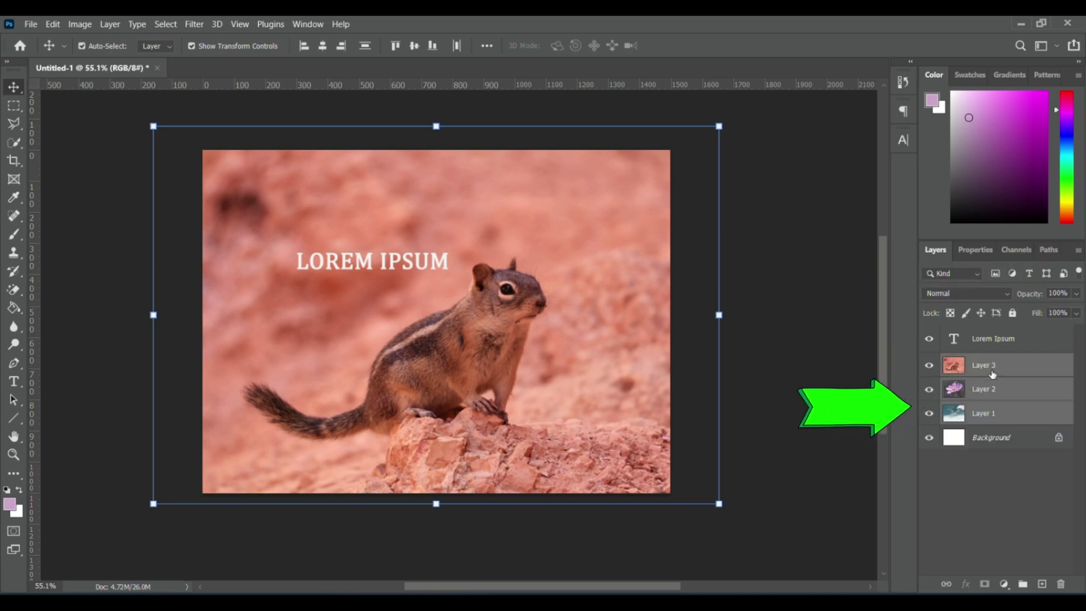
Fully lock Layer 3 and the Lorem Ipsum text layer.
click(1024, 362)
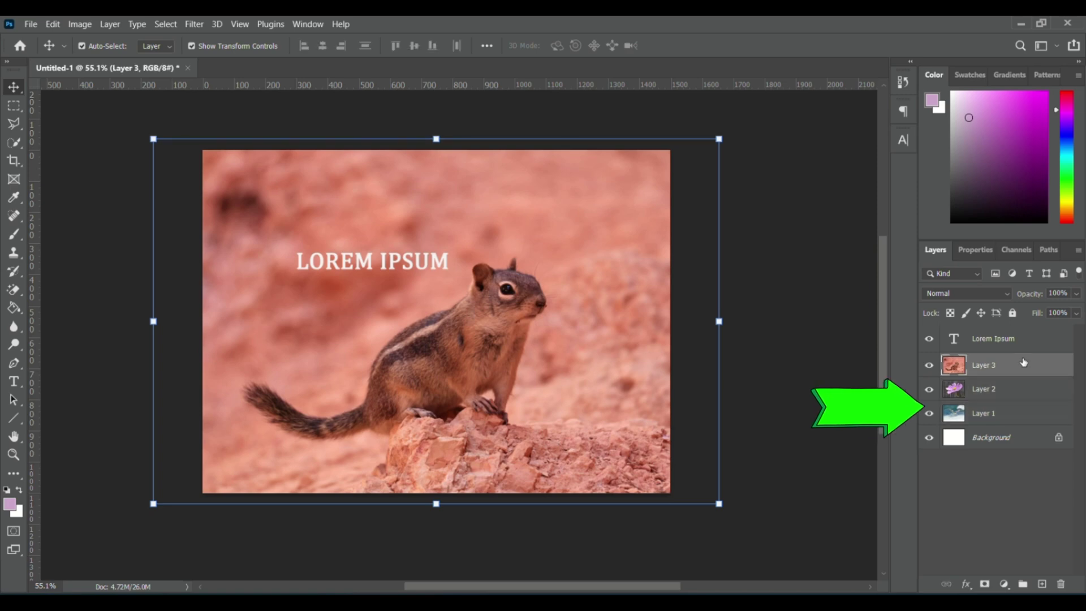
click(1013, 314)
click(1022, 397)
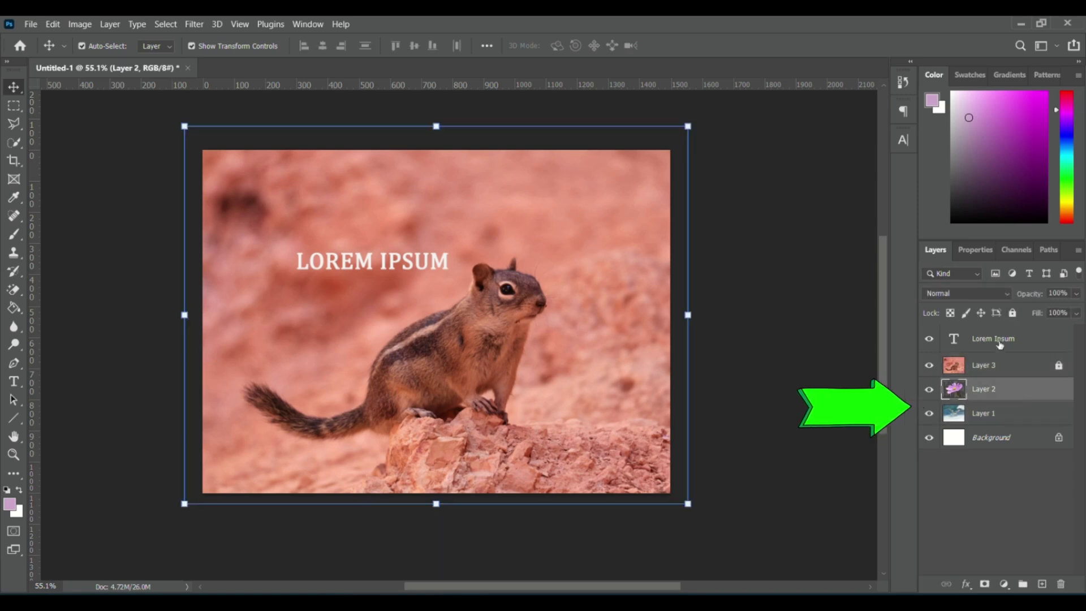
click(1028, 346)
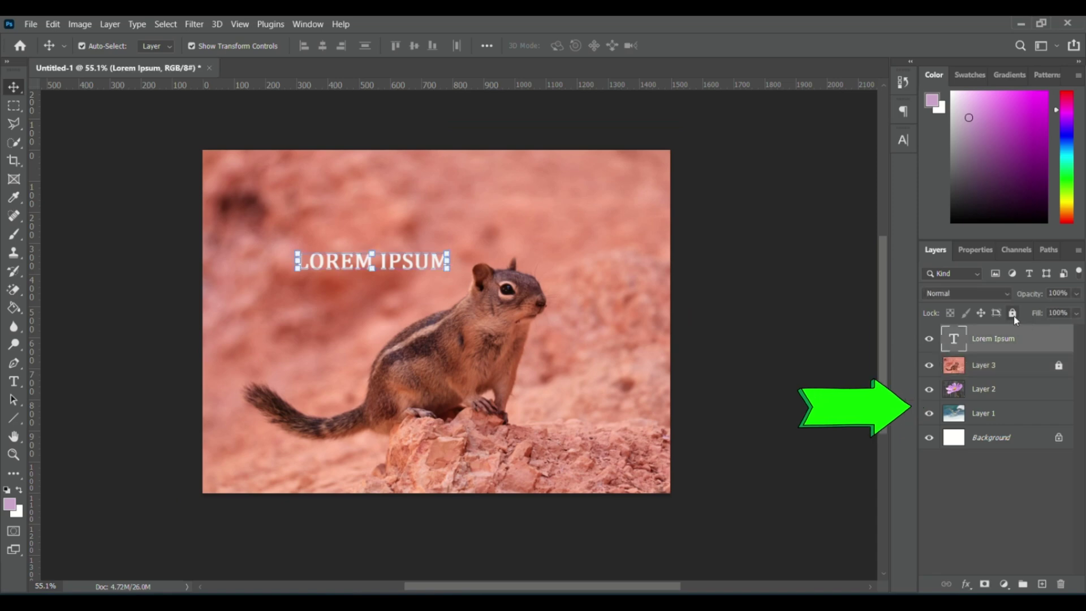
click(1012, 313)
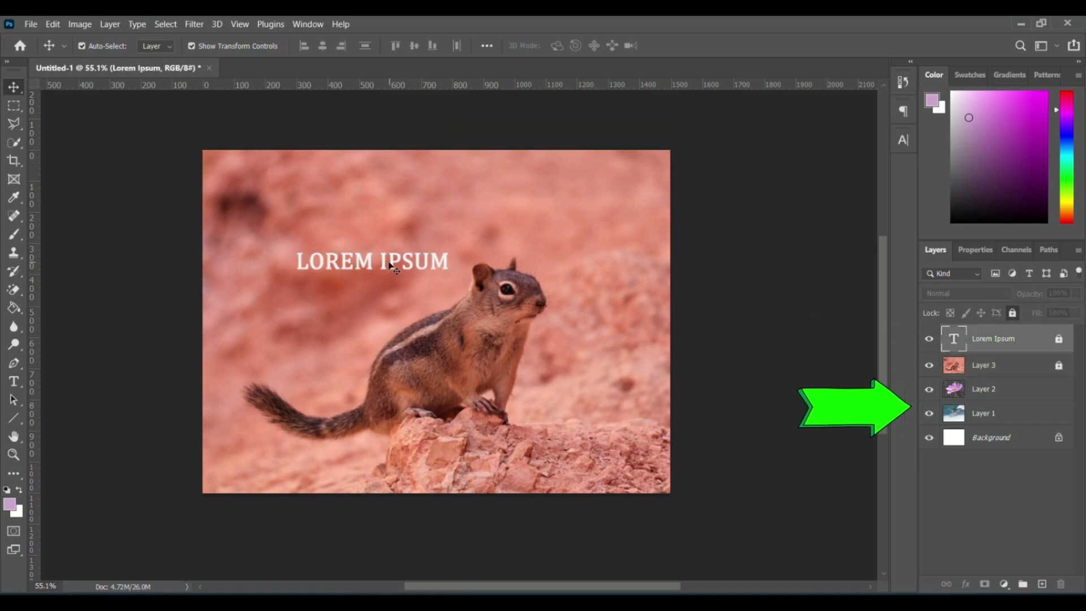
Try moving the locked Lorem Ipsum text, unlock its layer and shift the text slightly to the right.
drag(405, 266, 373, 268)
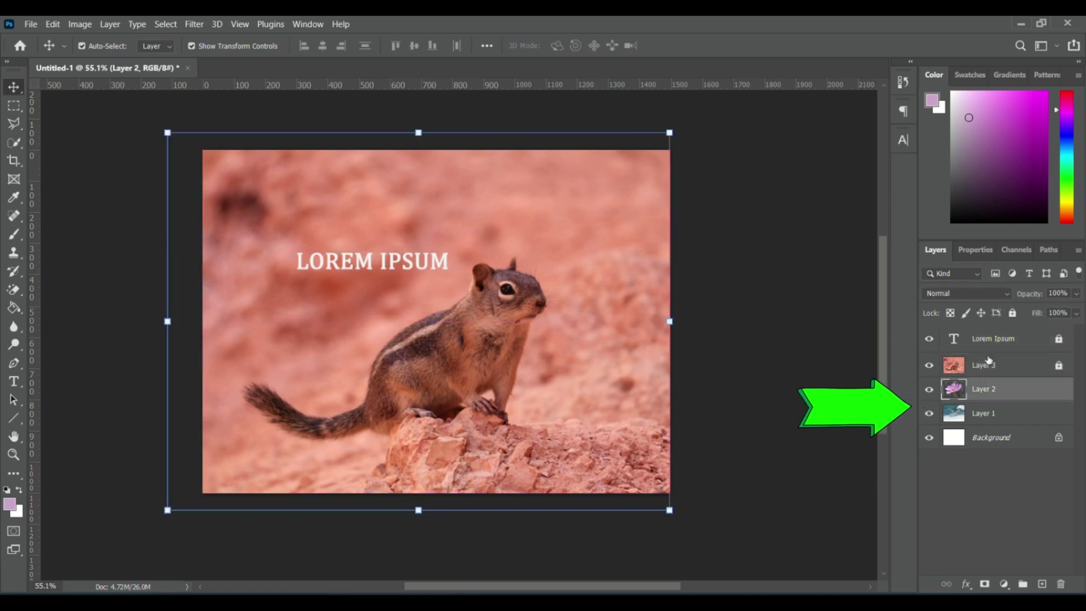
click(1058, 340)
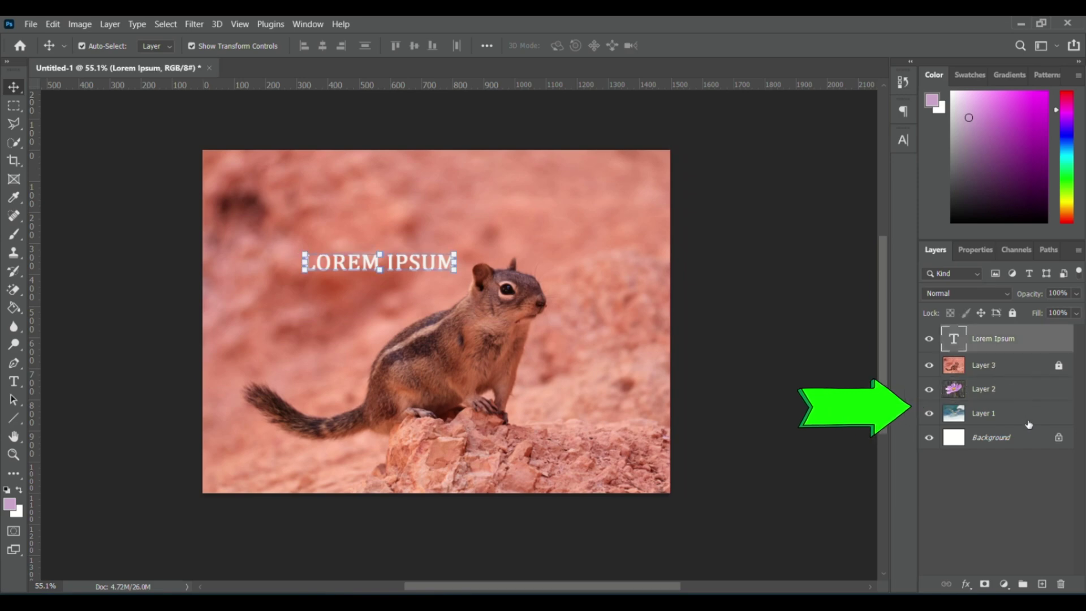
Hide and show again the Lorem Ipsum text layer and Layer 3 in turn.
click(929, 341)
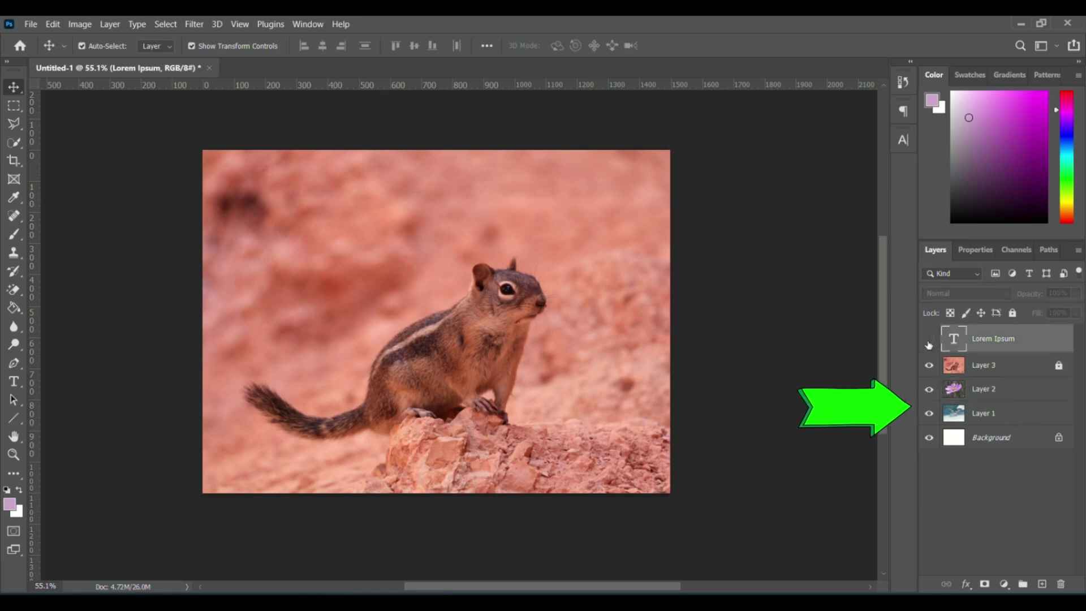
click(929, 339)
click(930, 366)
click(930, 367)
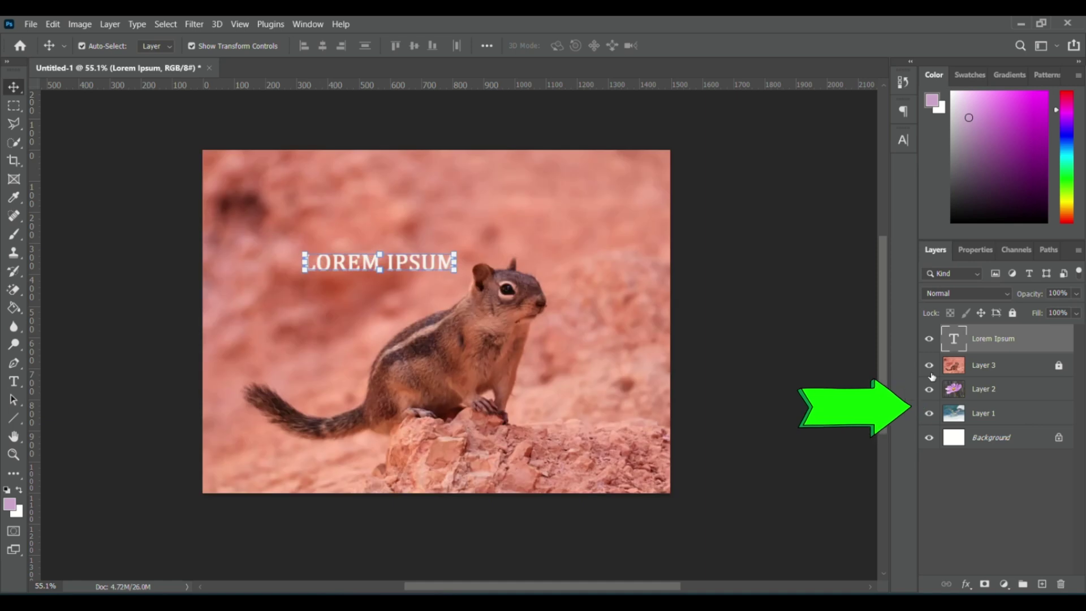
click(930, 368)
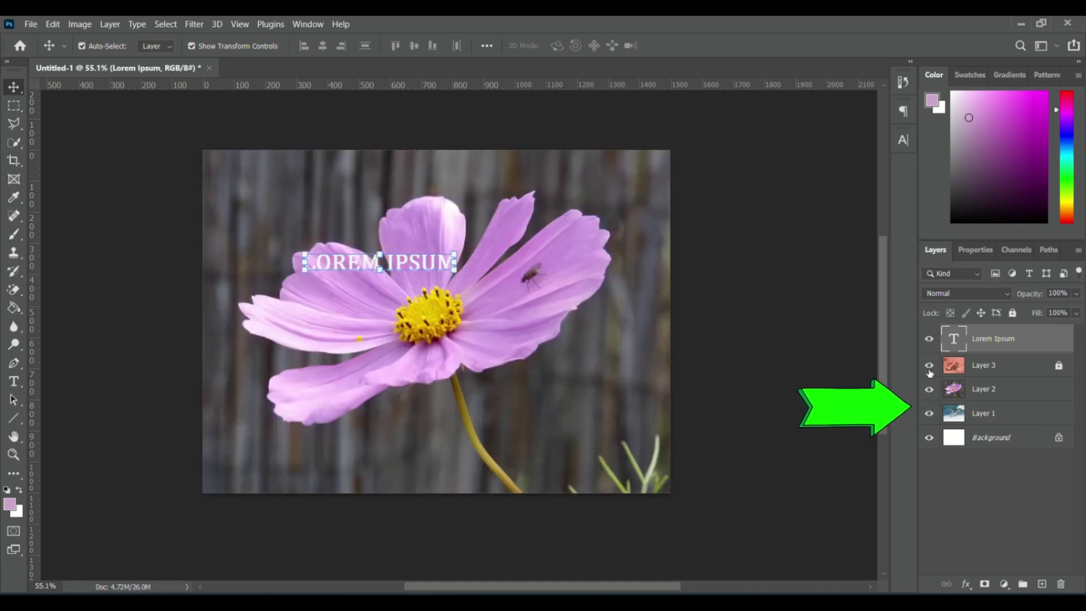
click(930, 368)
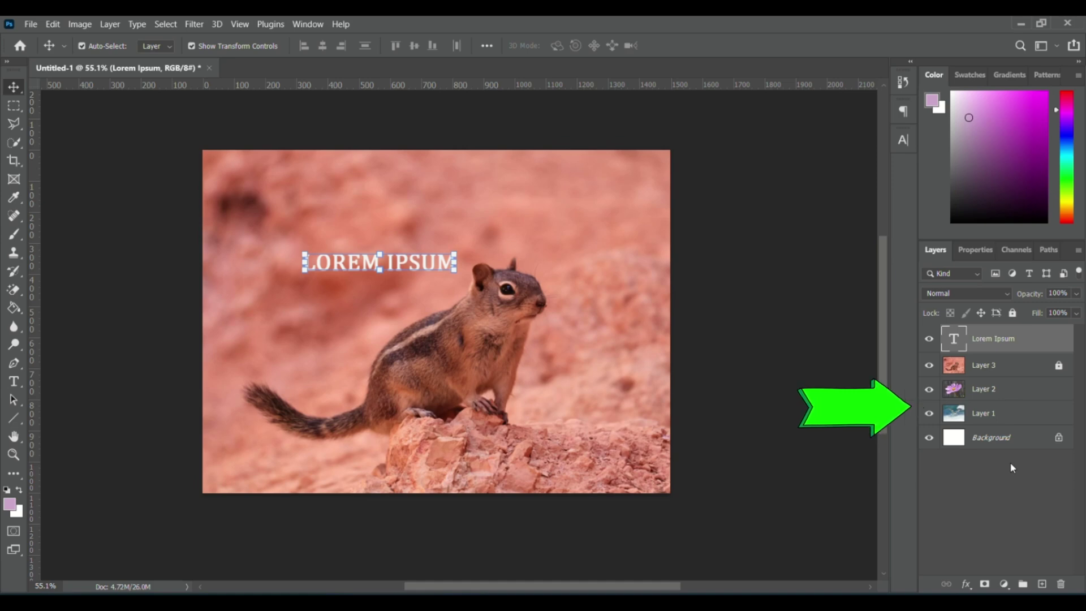
Add three empty layers above the Lorem Ipsum text layer and delete all three again.
click(1042, 584)
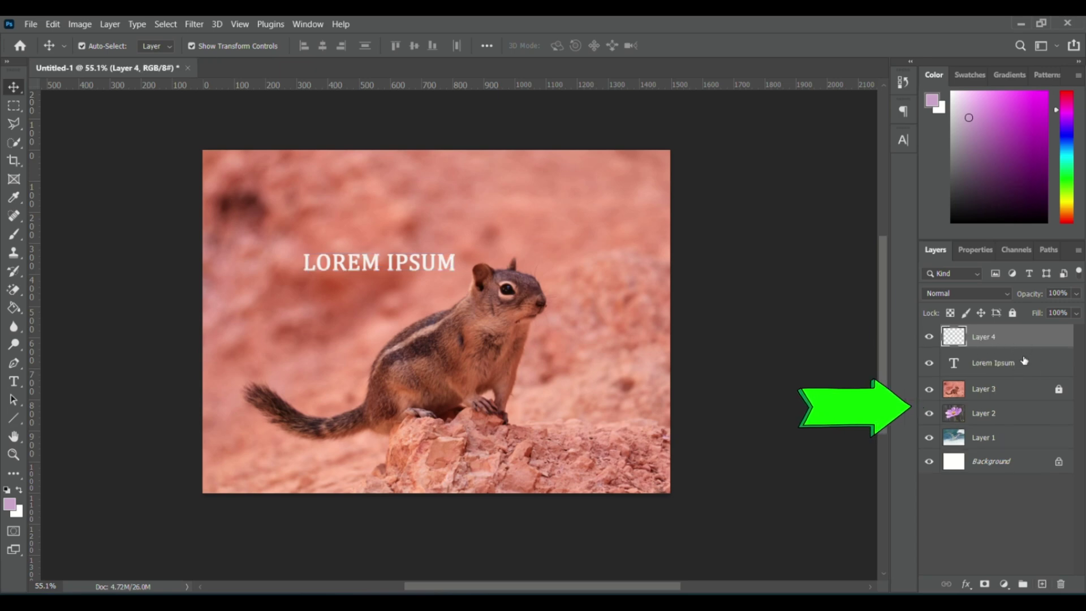
click(1042, 584)
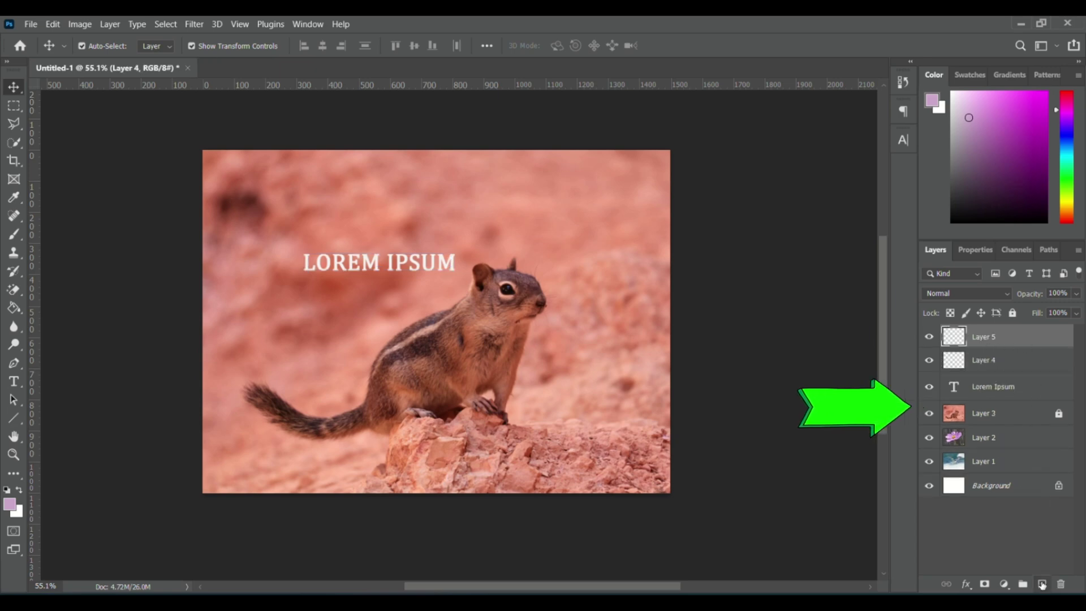
click(1042, 584)
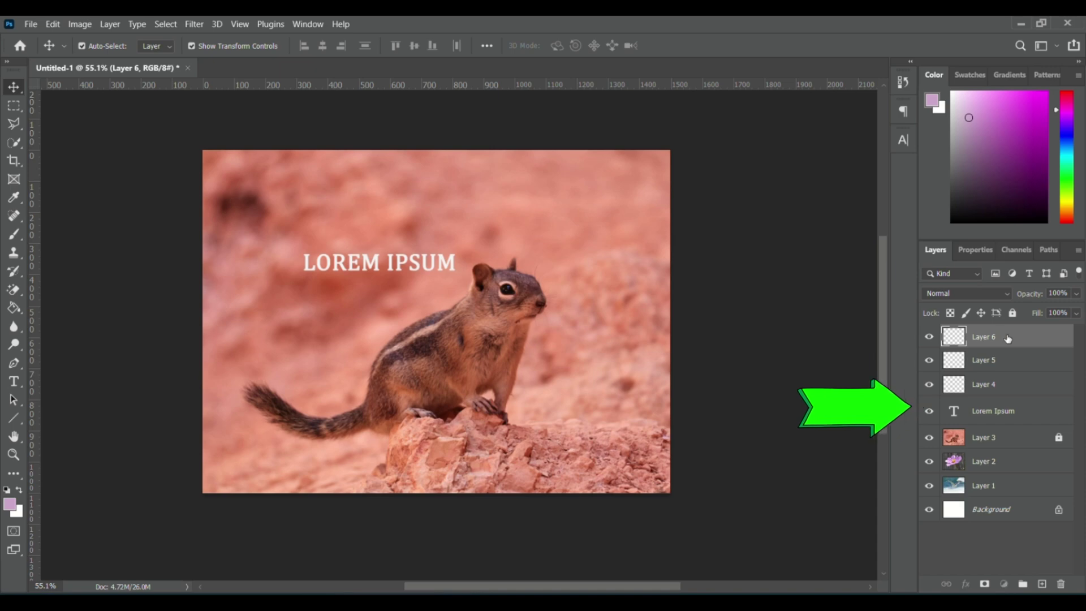
drag(1008, 339, 1062, 583)
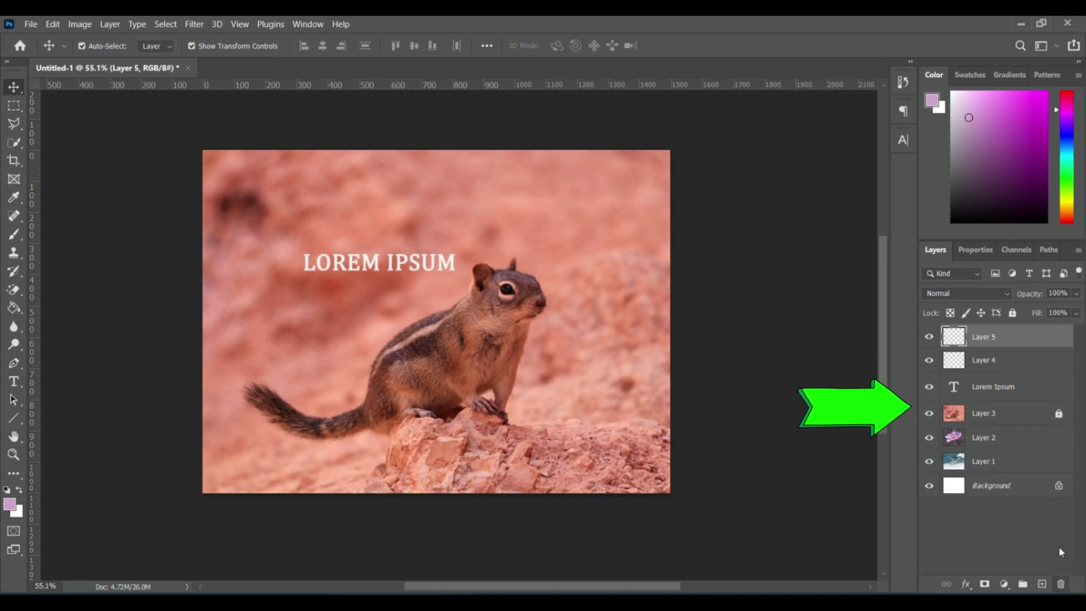
drag(1014, 338, 1061, 589)
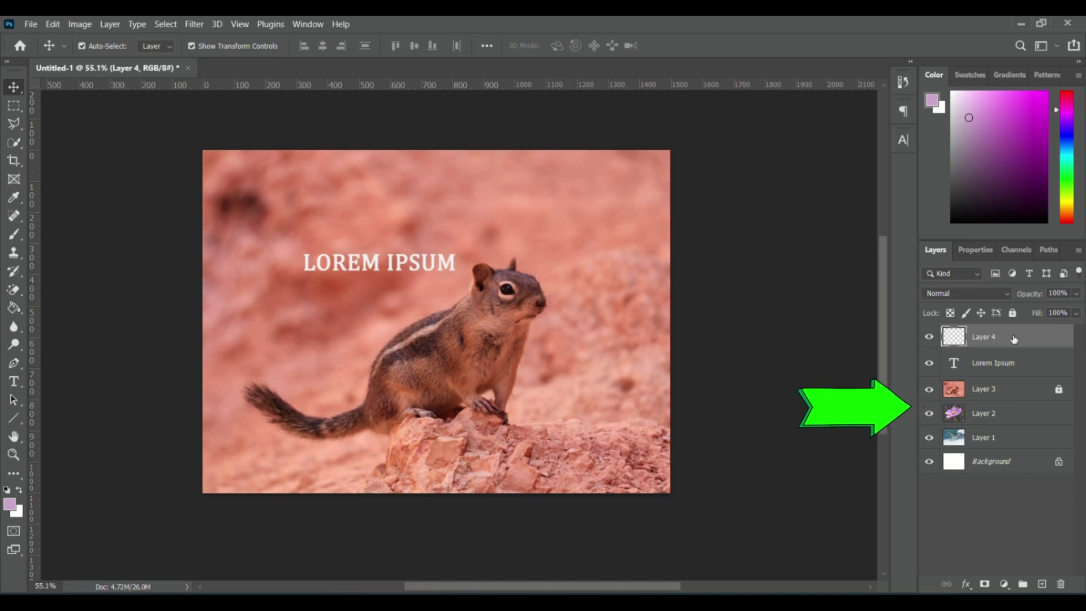
key(Delete)
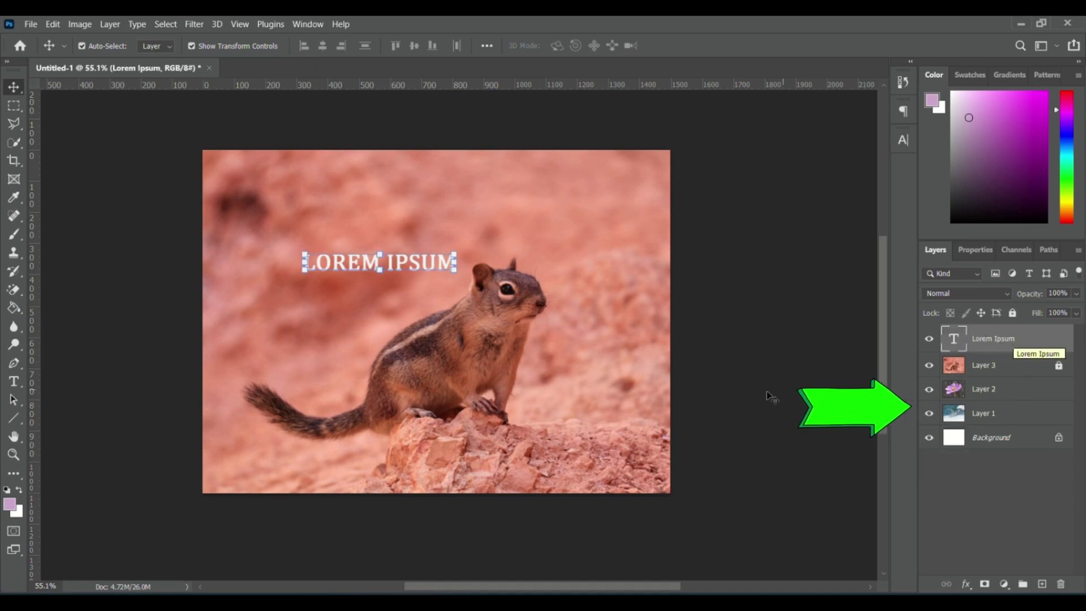
Make Layer 2 the active layer and turn off Auto-Select for the Move tool.
click(525, 378)
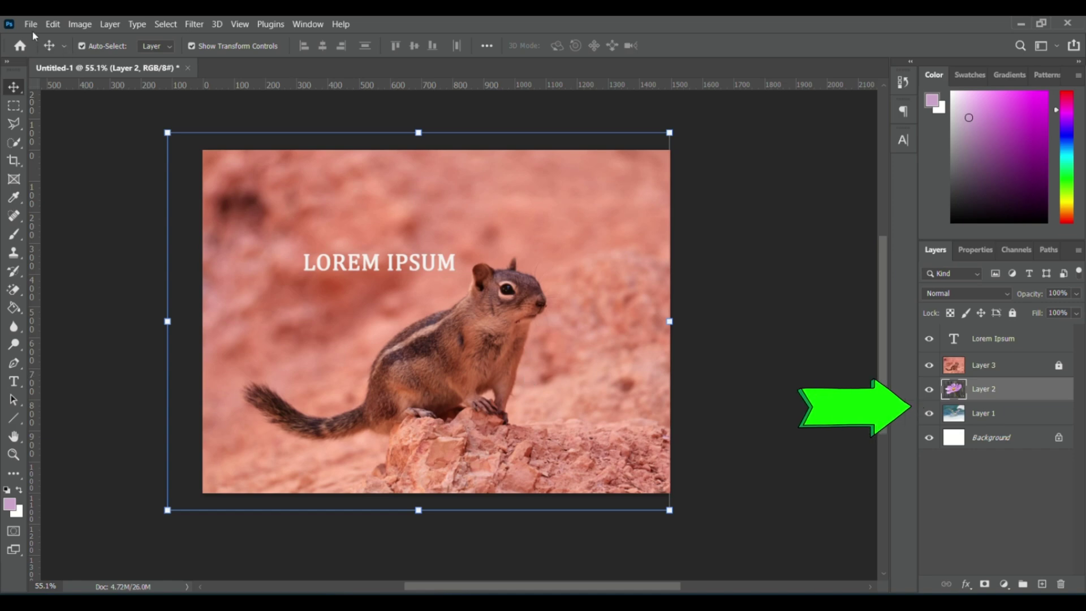
click(81, 46)
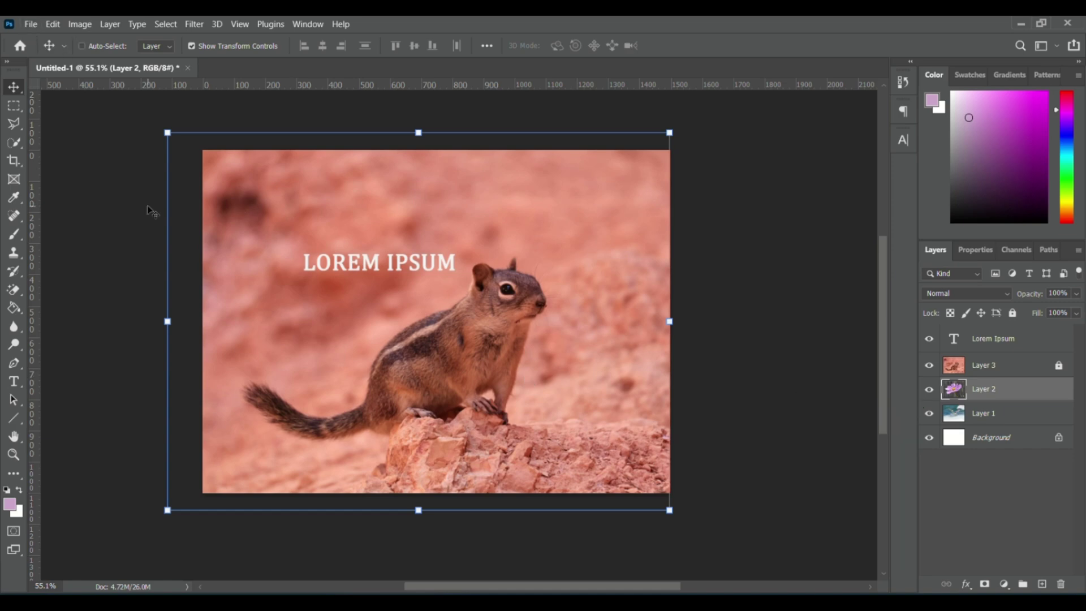
Compare the file formats offered for saving the Untitled-1 document with those offered for saving a copy.
key(ctrl+s)
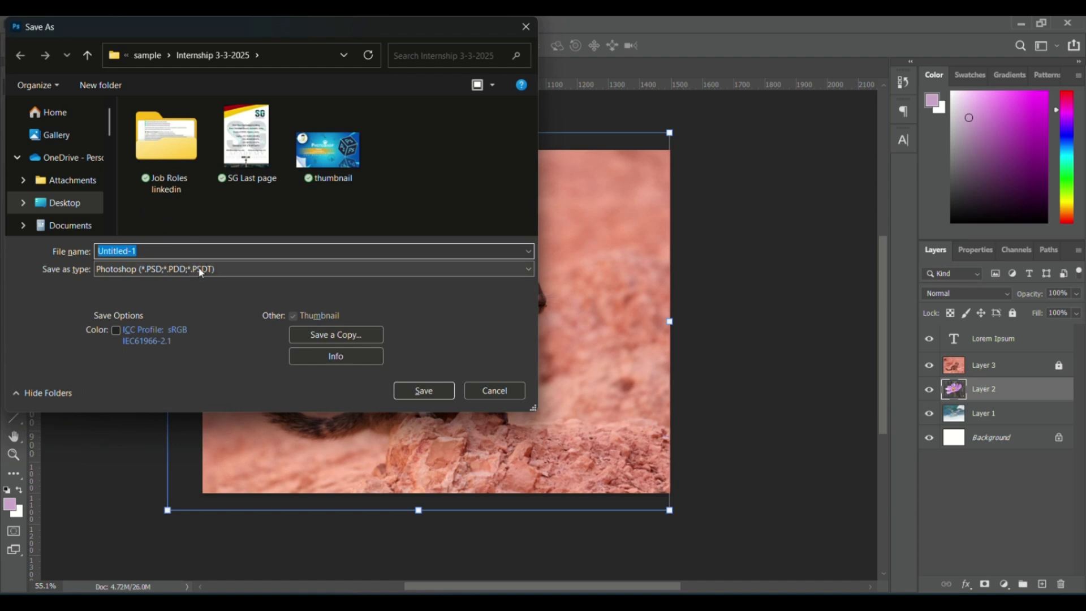
click(231, 269)
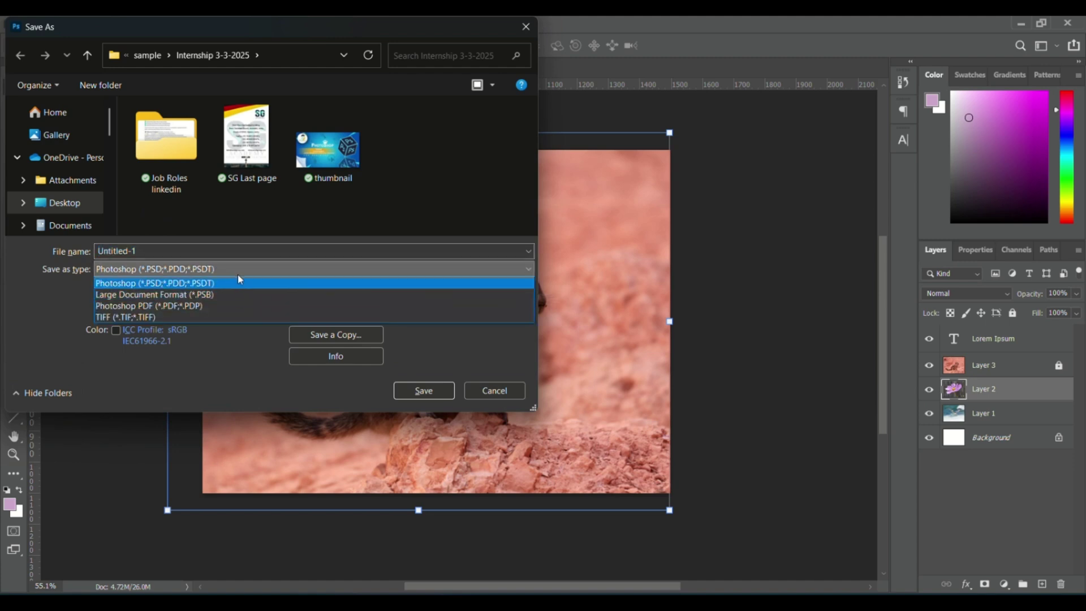
click(332, 338)
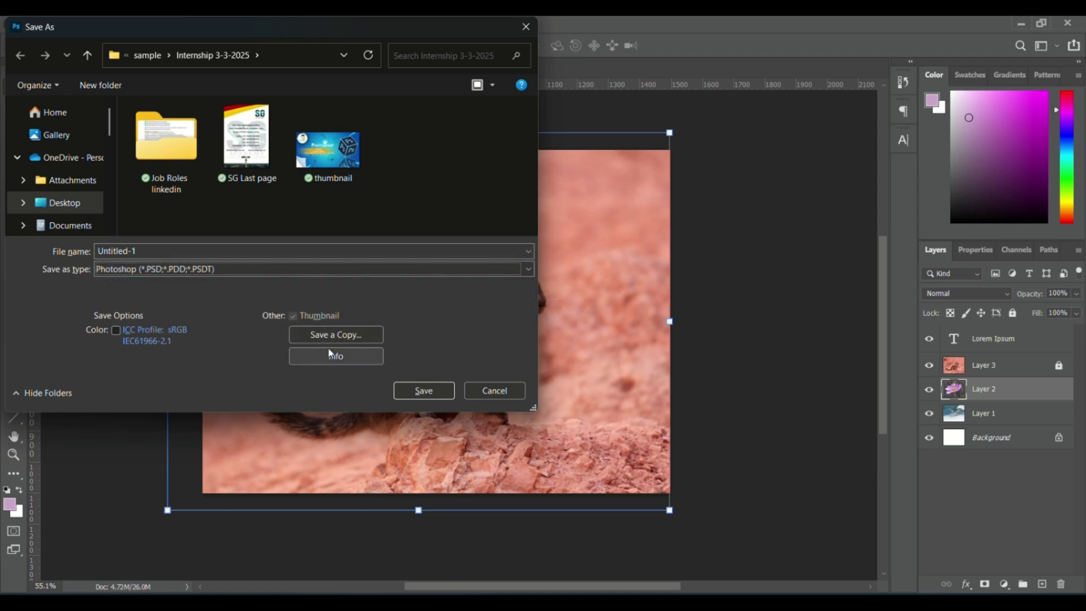
click(358, 337)
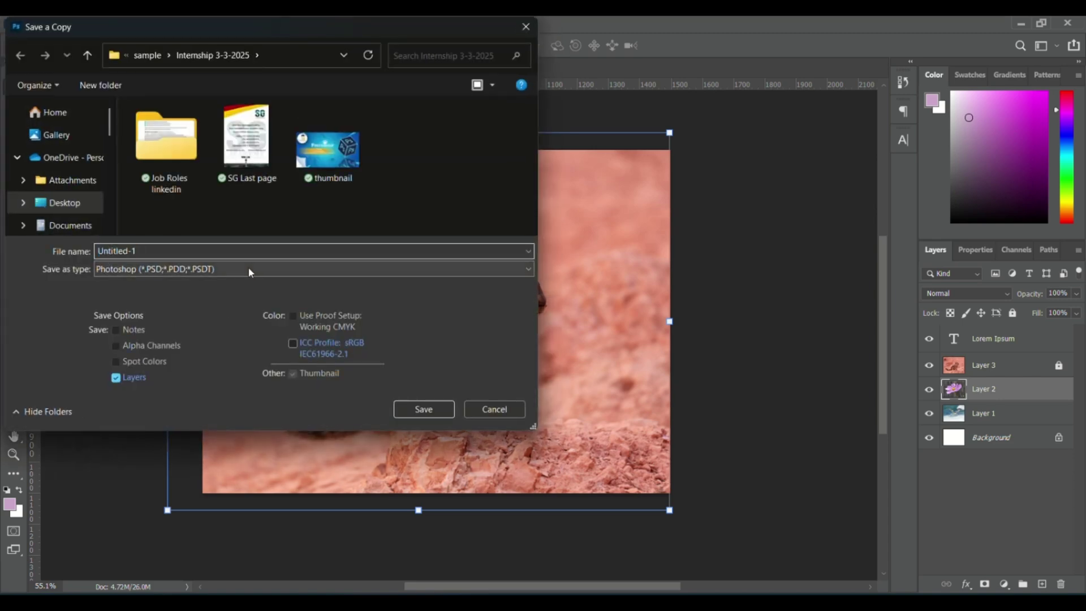
click(249, 267)
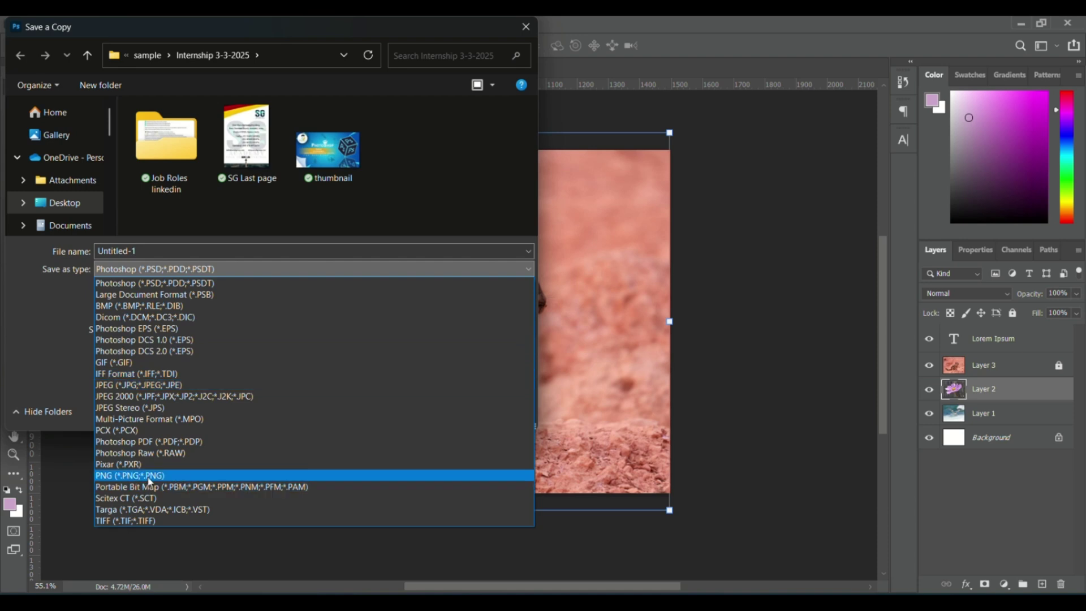
click(577, 441)
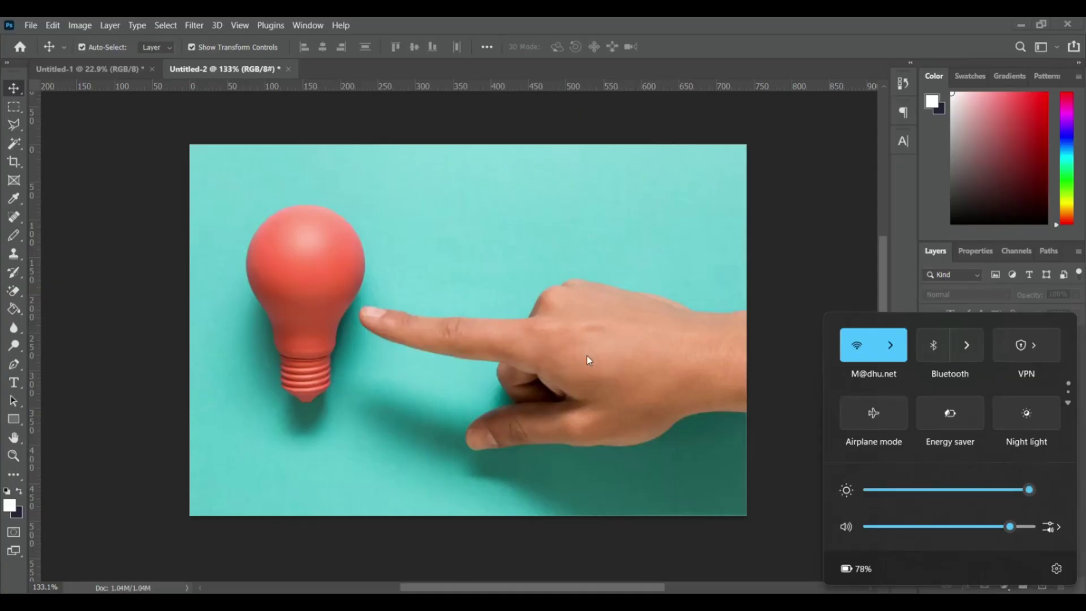
click(586, 356)
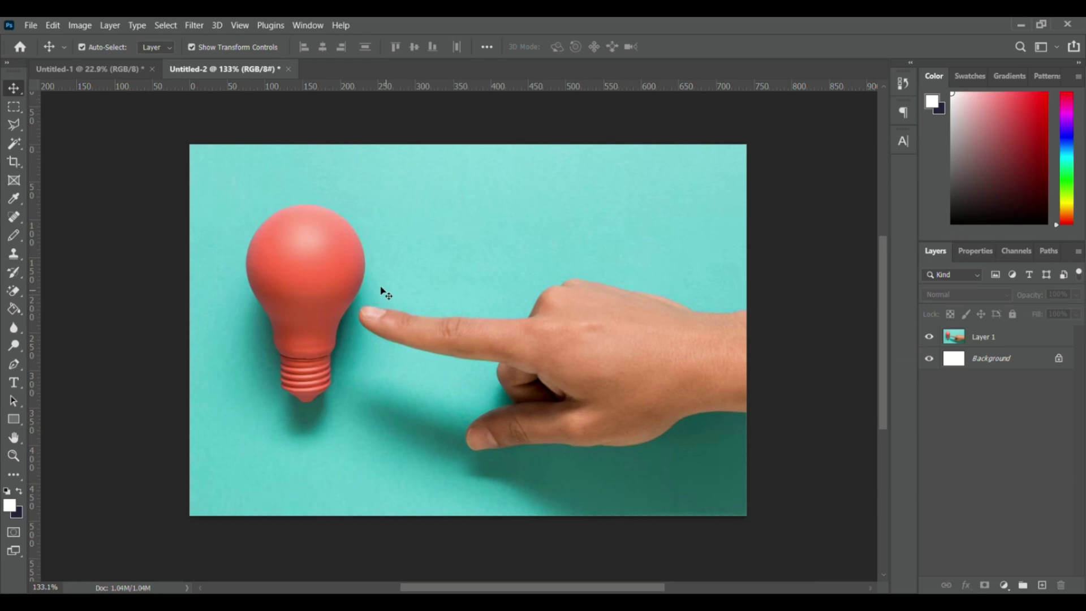
click(28, 25)
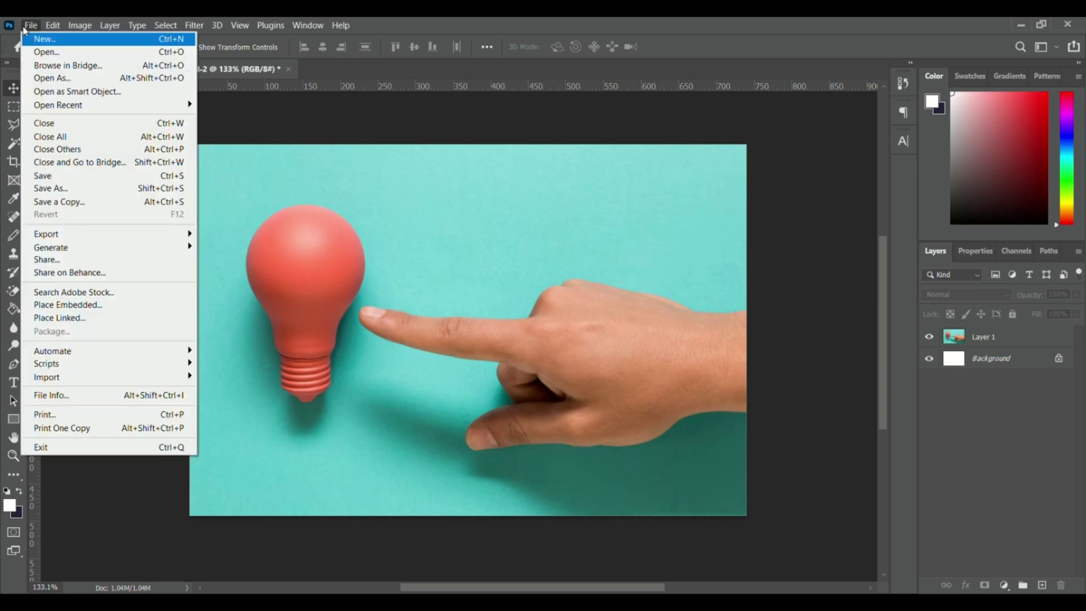
click(89, 192)
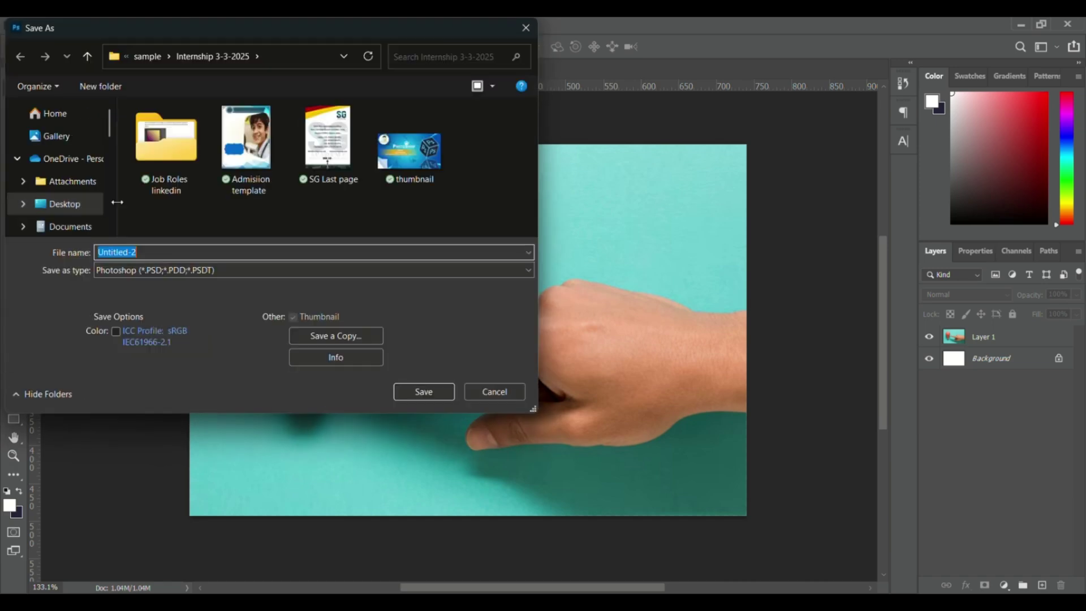
click(493, 392)
Examine the file formats offered for saving a copy of the Untitled-2 document.
click(30, 25)
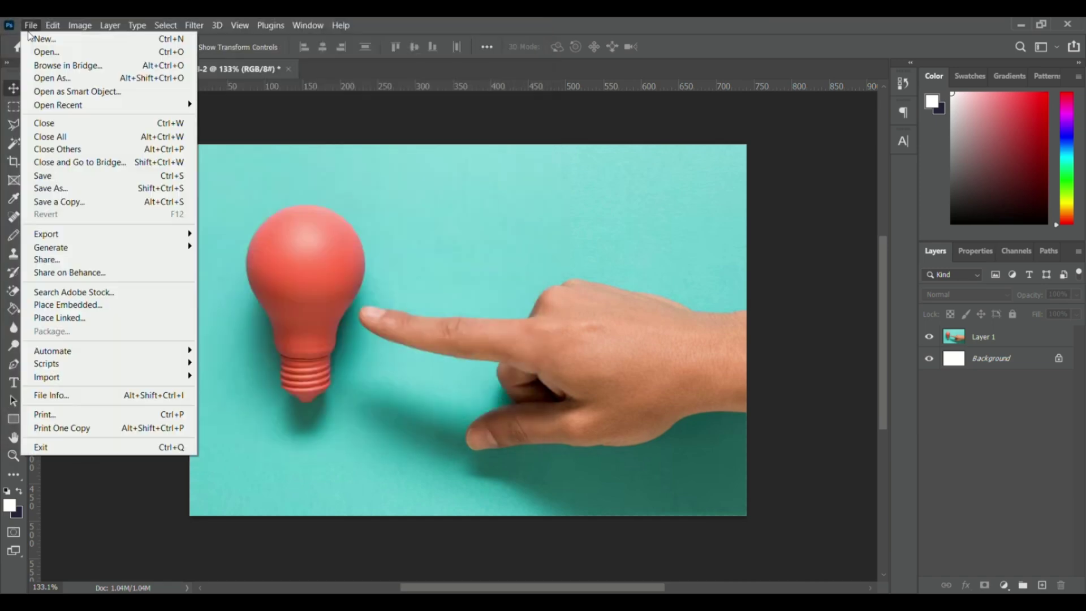
click(93, 205)
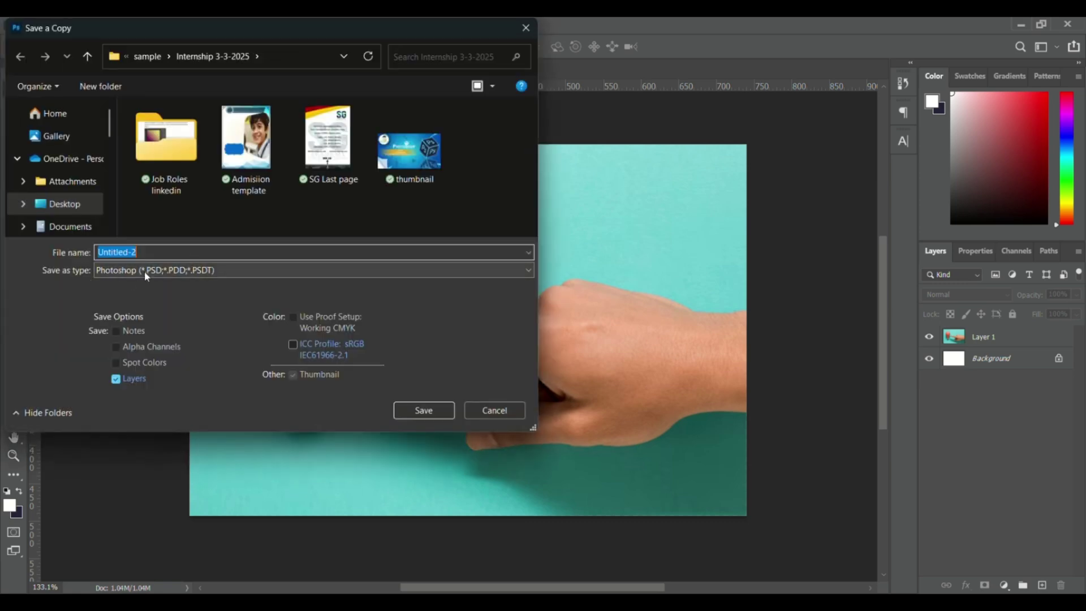
click(231, 270)
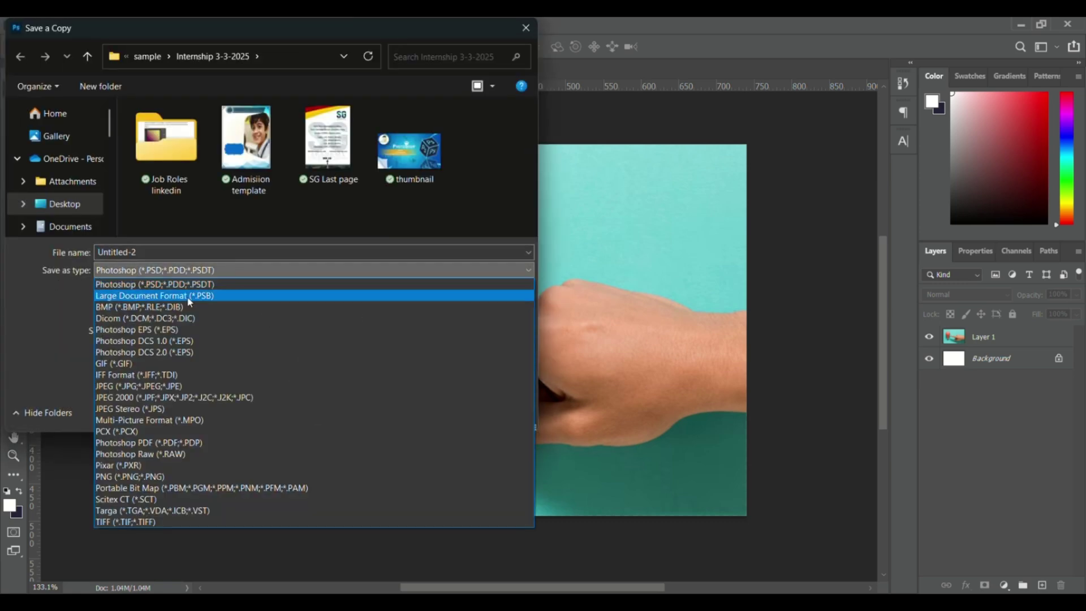
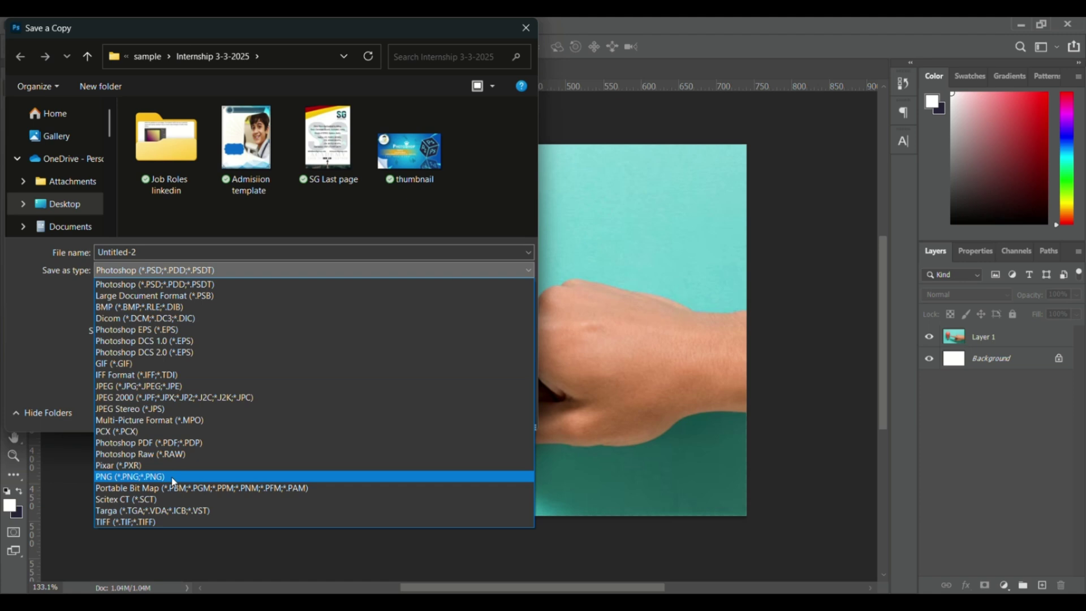
click(165, 520)
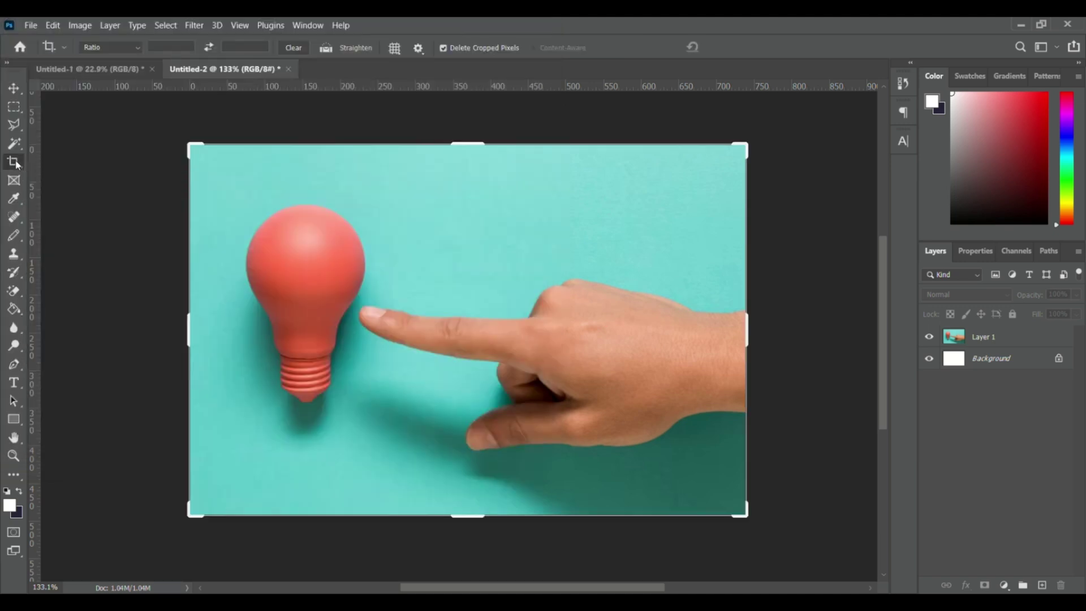
Try cropping the image tightly around the red light bulb with the Crop tool and undo the crop.
right_click(14, 162)
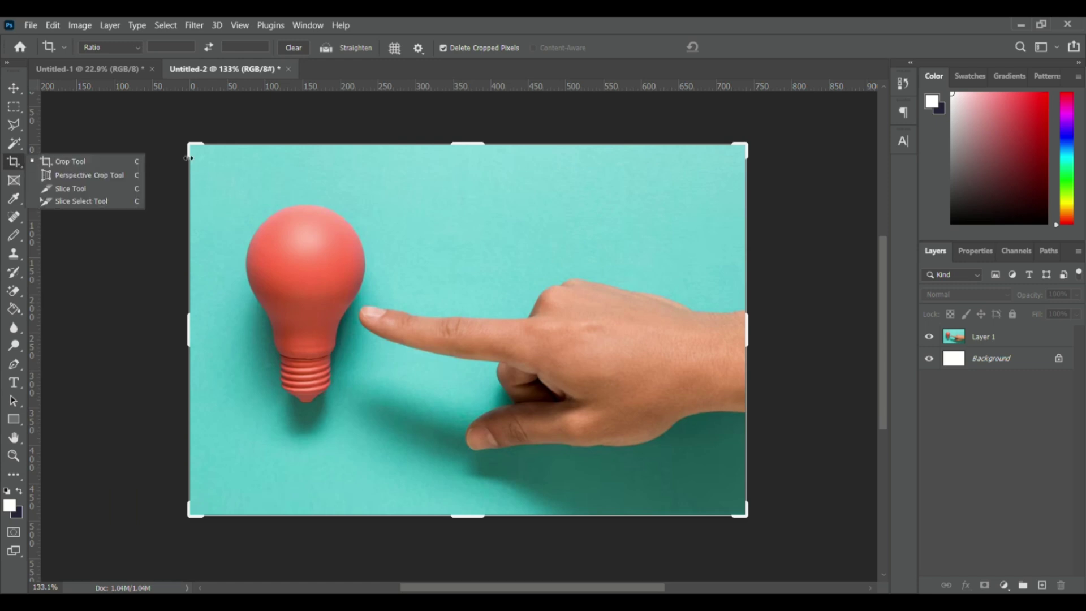
drag(226, 178, 378, 418)
key(Return)
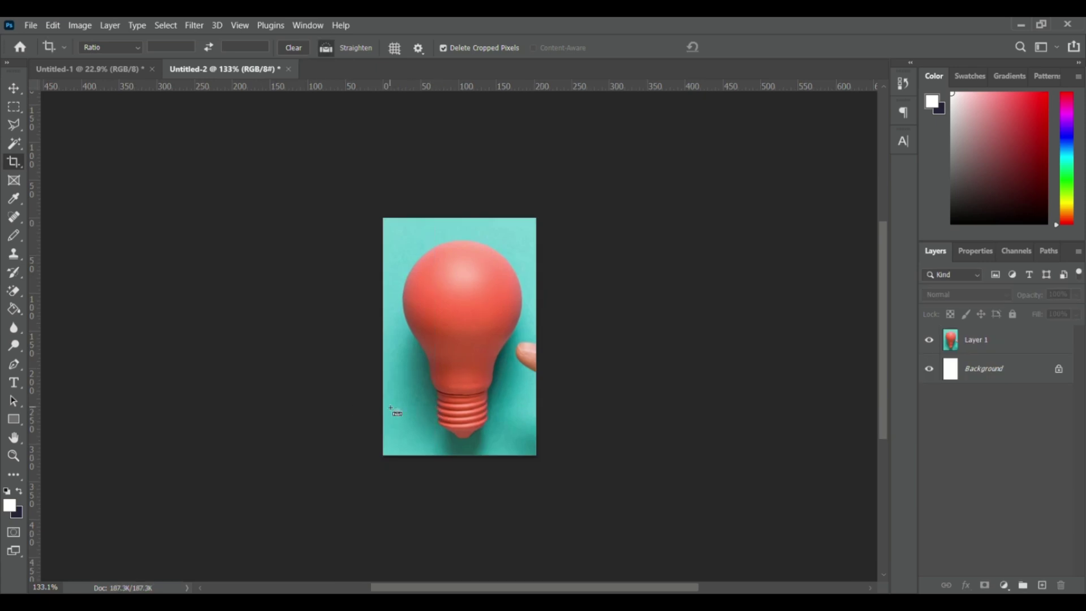
key(ctrl+z)
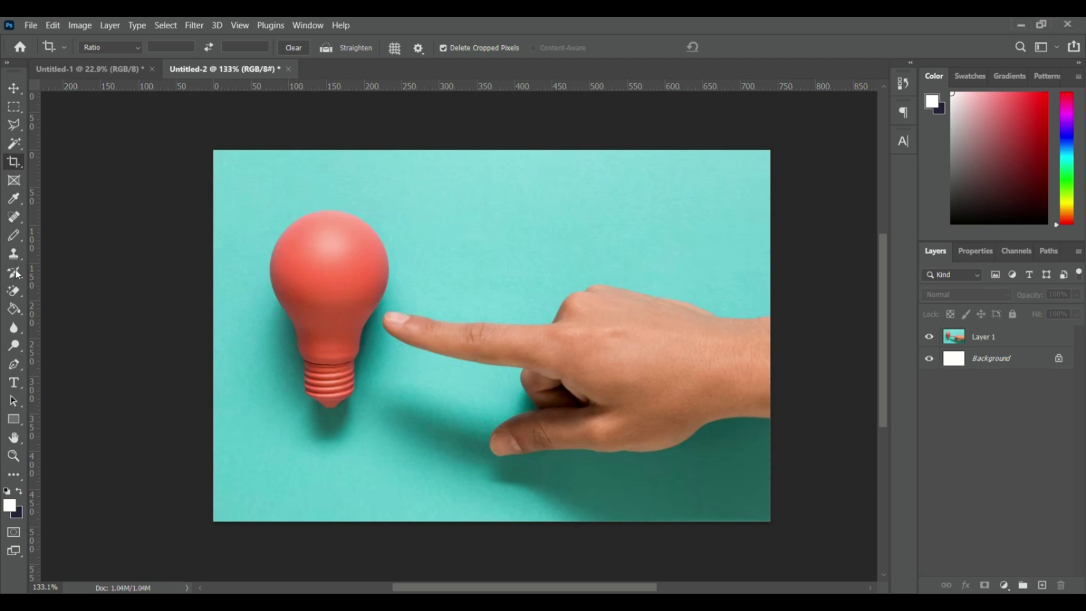
Try a soft white zigzag across the light bulb with the Brush tool and a 55 px Pencil stroke beside it.
click(15, 241)
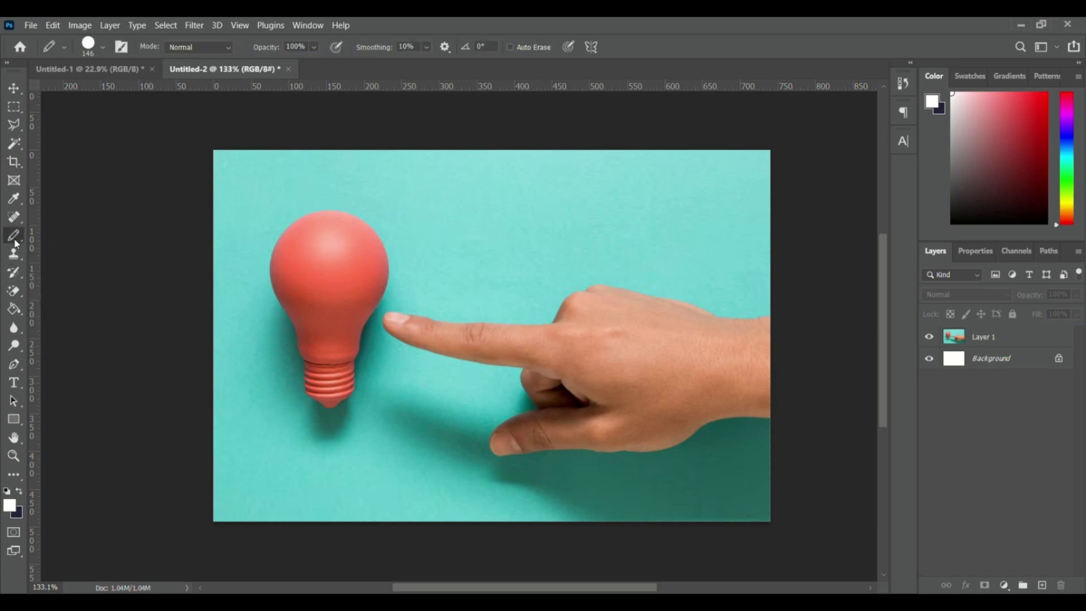
right_click(14, 242)
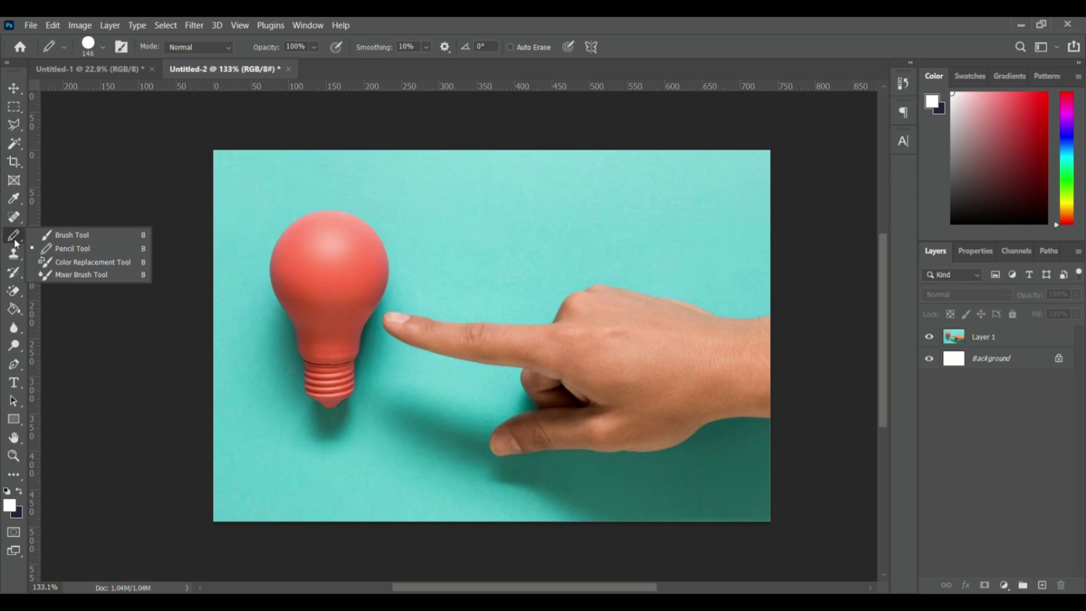
click(64, 237)
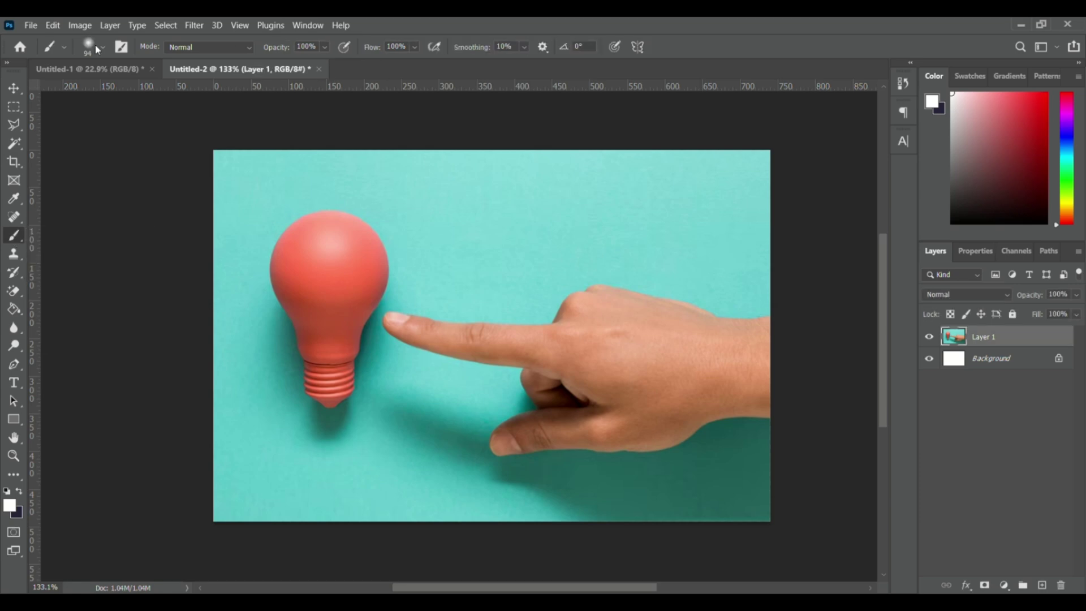
click(102, 47)
click(328, 199)
mouse_move(327, 199)
mouse_down()
mouse_move(424, 298)
mouse_move(419, 393)
mouse_up()
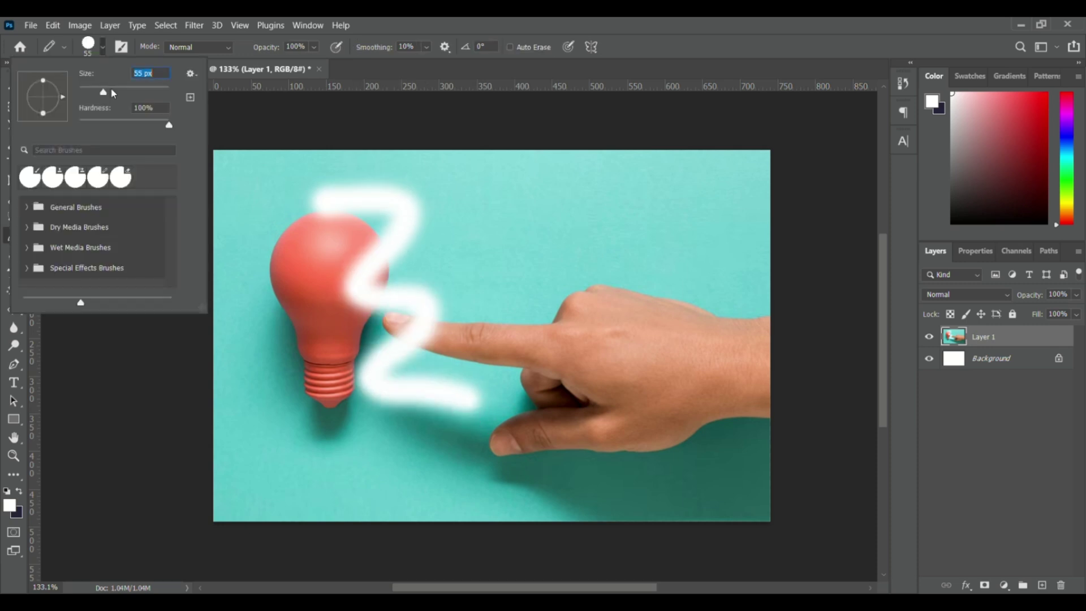
click(537, 205)
mouse_move(537, 205)
mouse_down()
mouse_move(602, 223)
mouse_move(543, 270)
mouse_move(628, 326)
mouse_move(587, 361)
mouse_up()
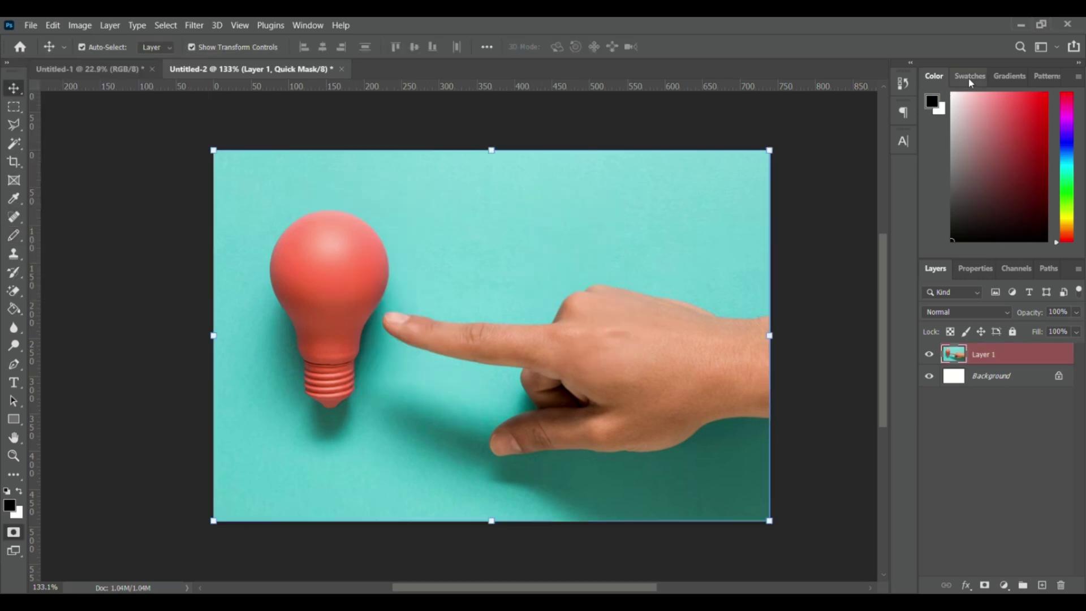
Look through the RGB and CMYK swatch groups and pick a dark recent swatch as the foreground colour.
click(968, 78)
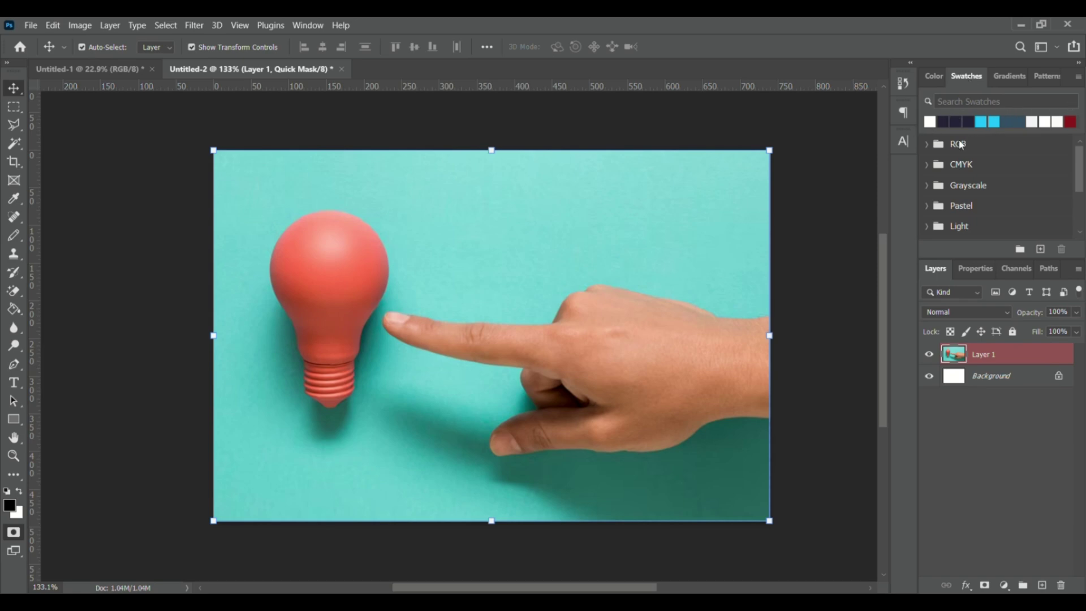
click(928, 144)
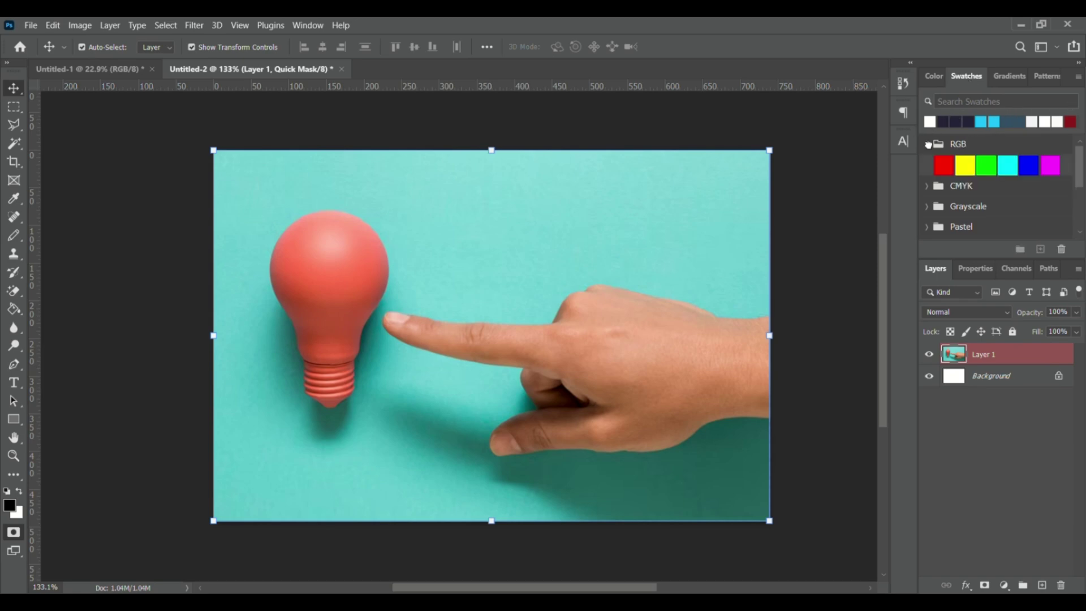
click(928, 144)
click(929, 165)
click(931, 166)
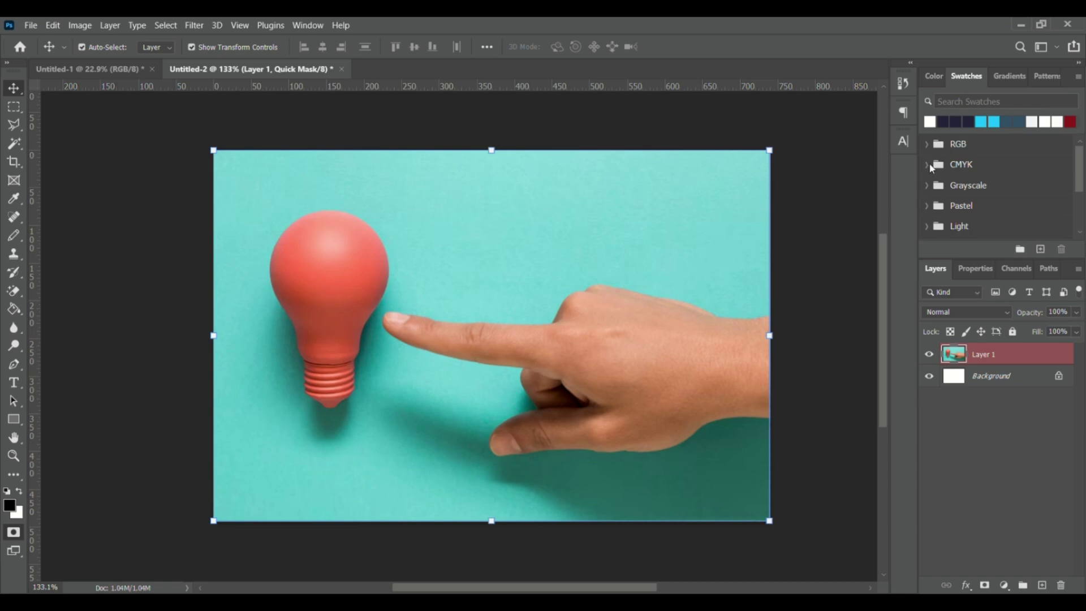
click(943, 122)
Sample foreground colours from the red light bulb, the hand and the teal background with the Eyedropper tool.
drag(13, 199, 49, 207)
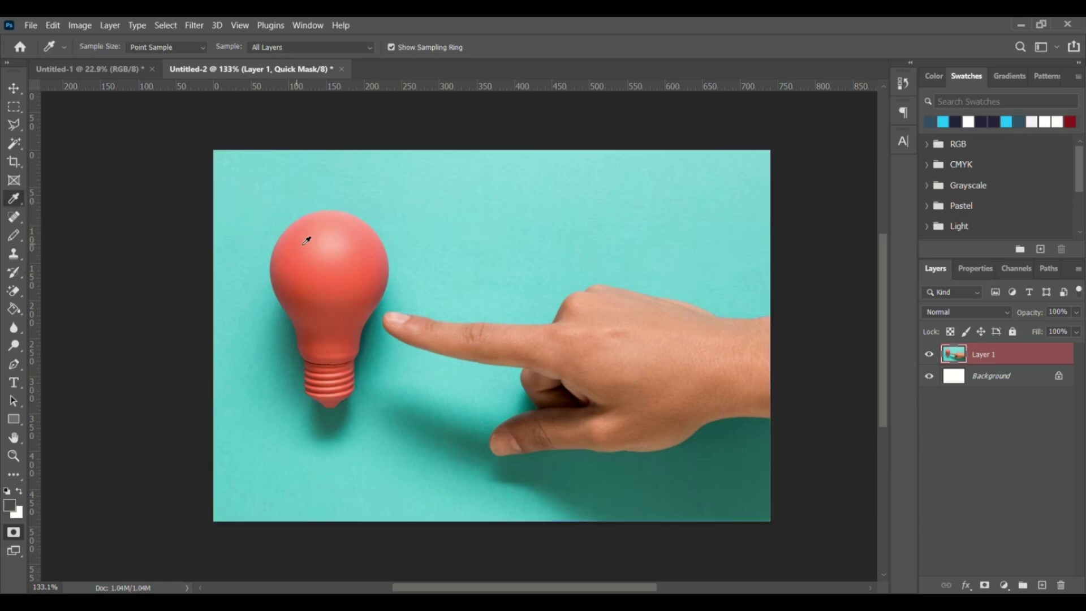
click(288, 253)
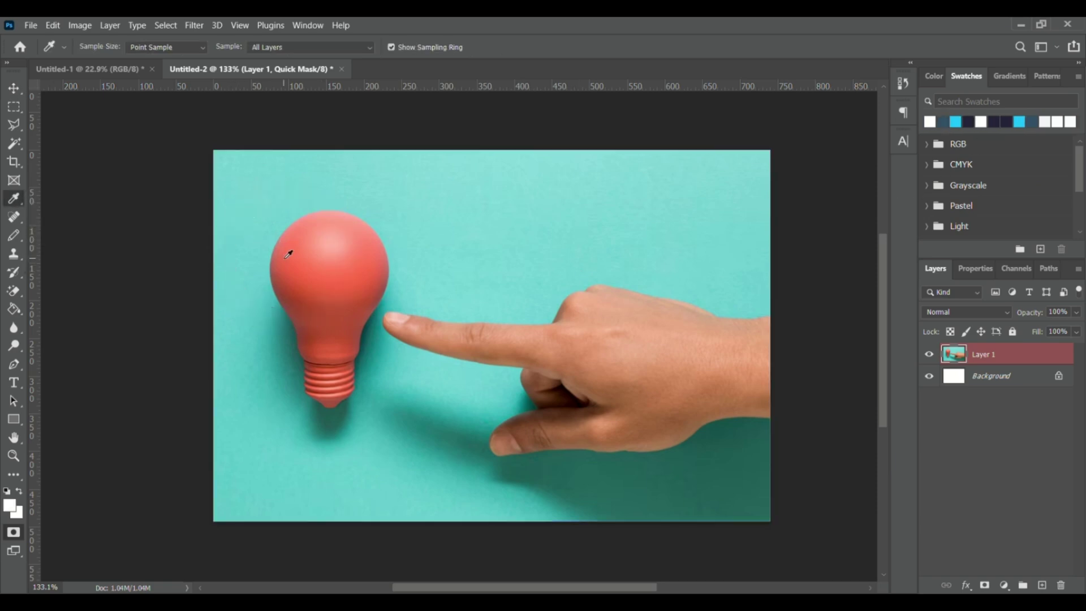
click(288, 253)
click(485, 260)
click(602, 323)
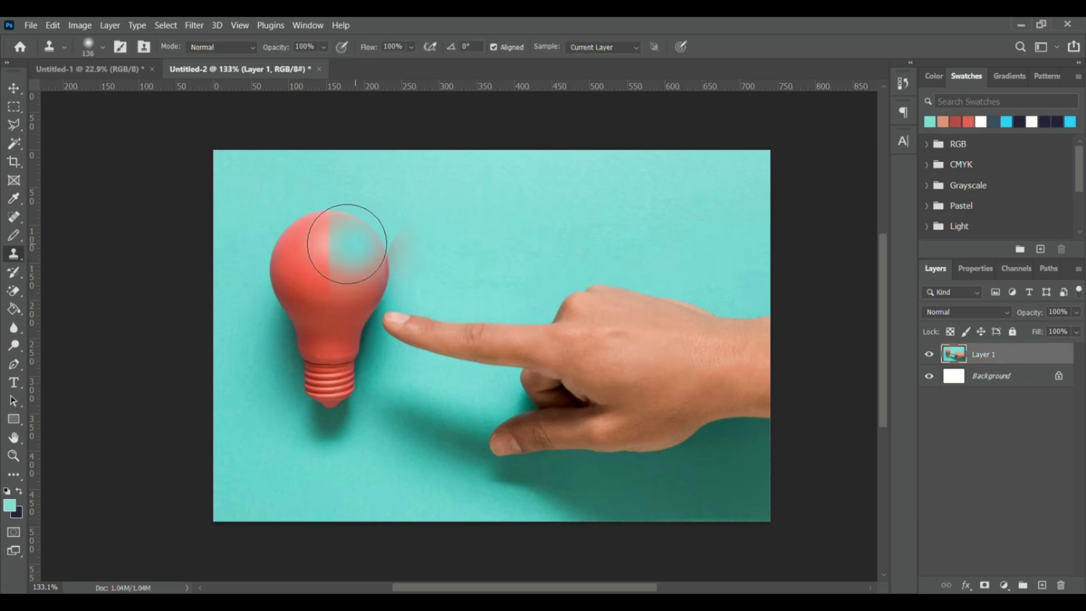
Undo the clone stroke on the light bulb and try stamping teal background over the bulb again with the Clone Stamp tool.
key(ctrl+z)
right_click(13, 254)
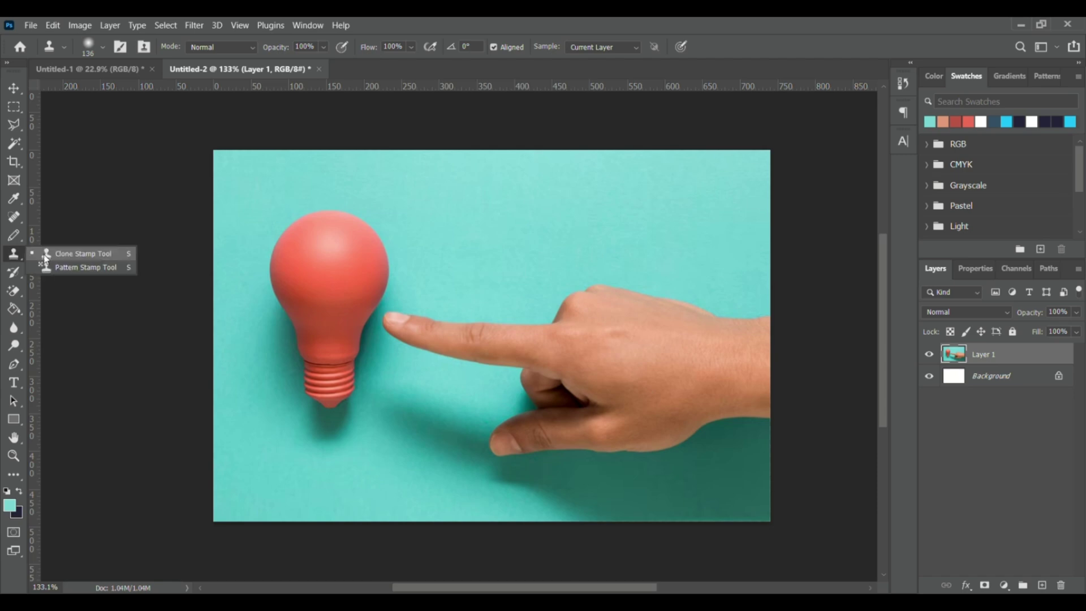
click(66, 256)
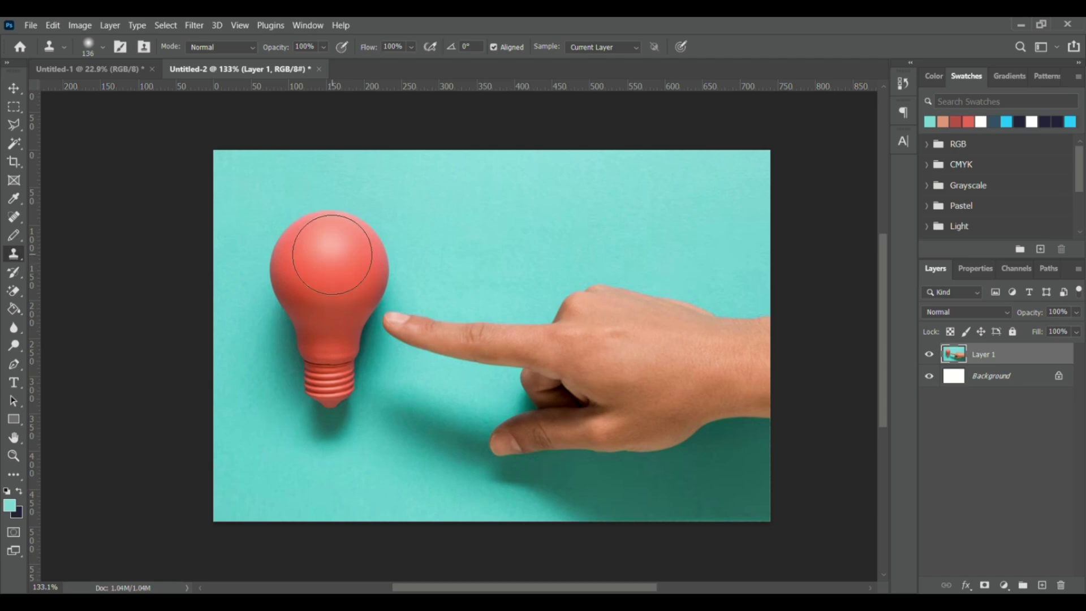
click(332, 254)
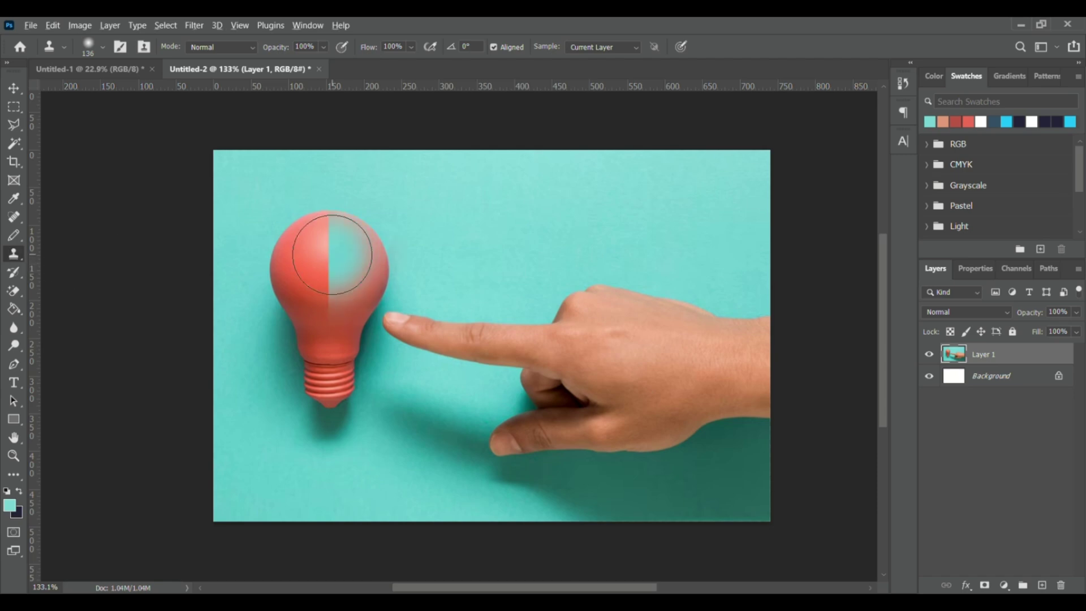
click(450, 253)
click(498, 256)
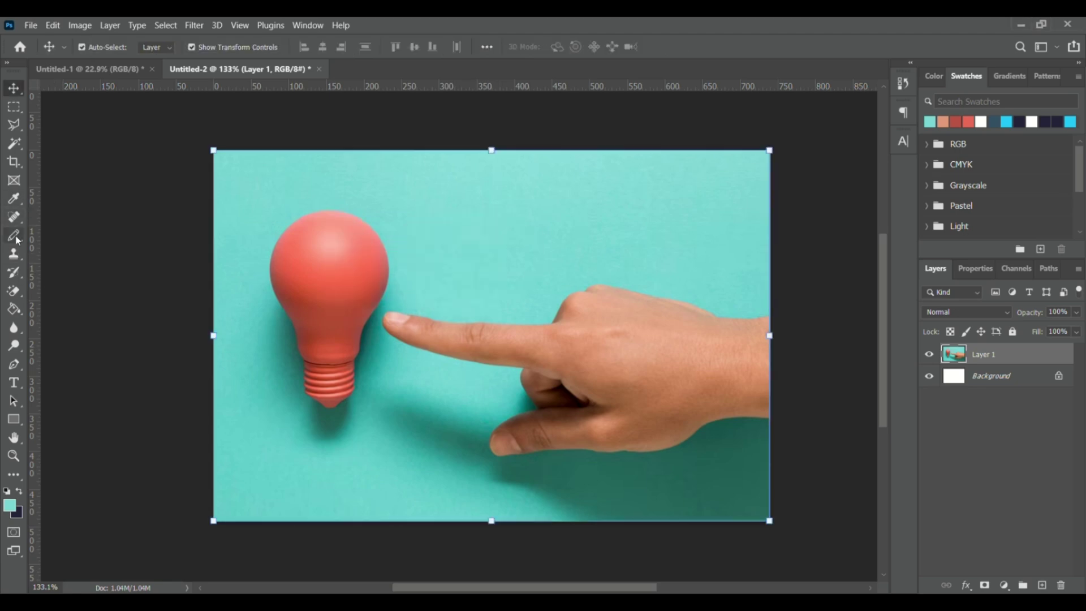
Draw a thick black Z-shaped stroke above the pointing finger with the Pencil tool at 55 px.
drag(14, 235, 62, 239)
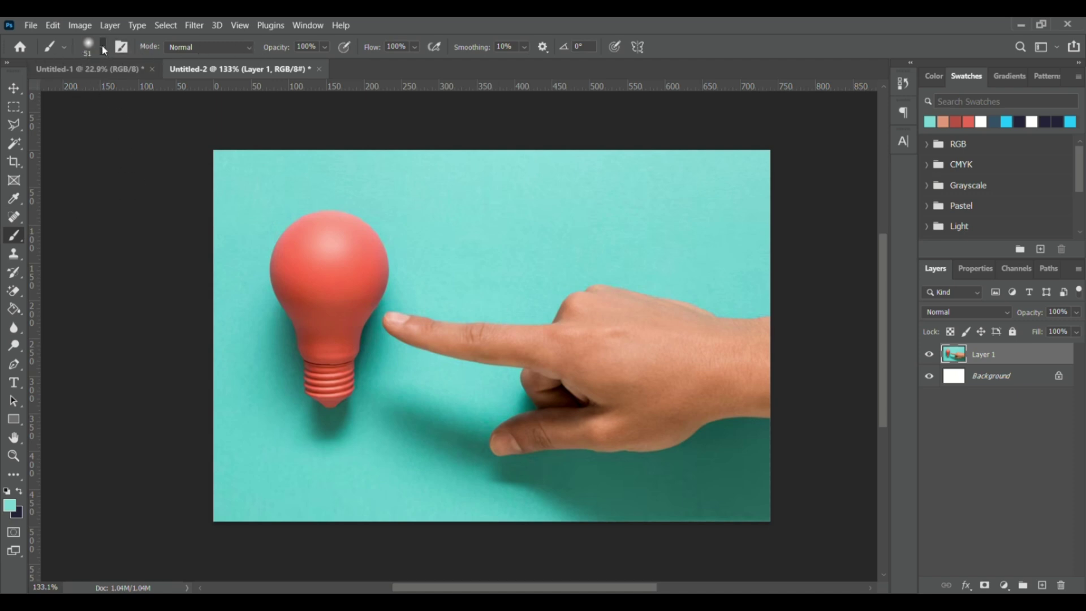
right_click(23, 242)
click(74, 247)
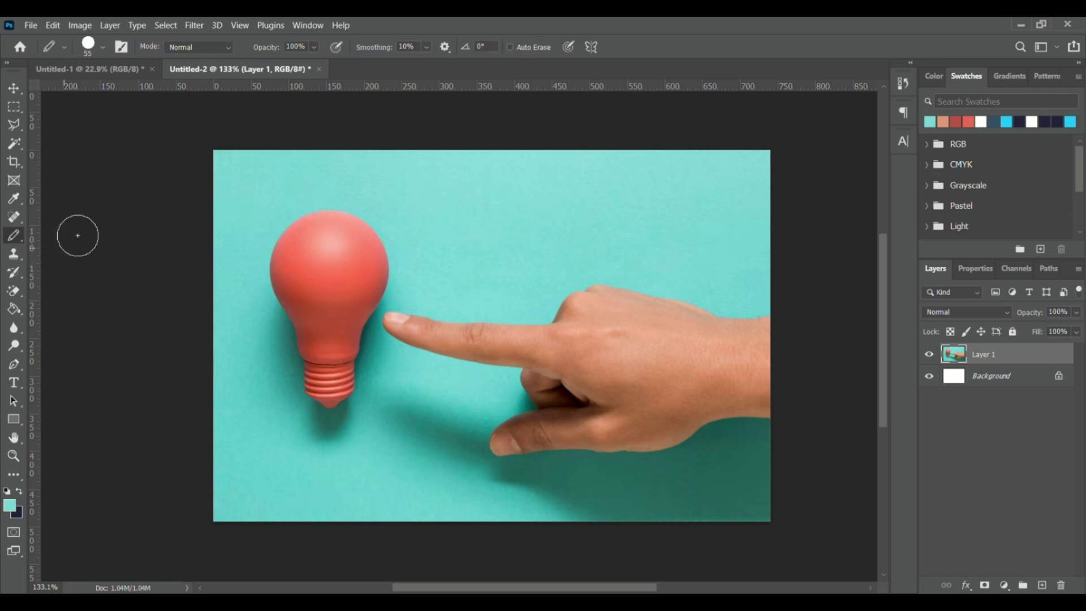
click(103, 47)
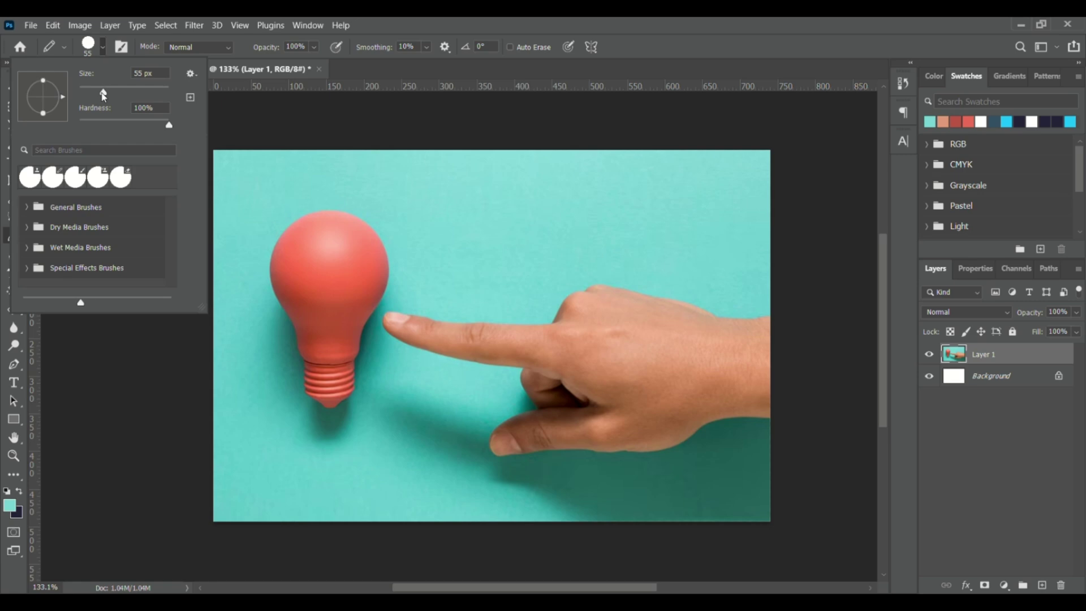
click(400, 235)
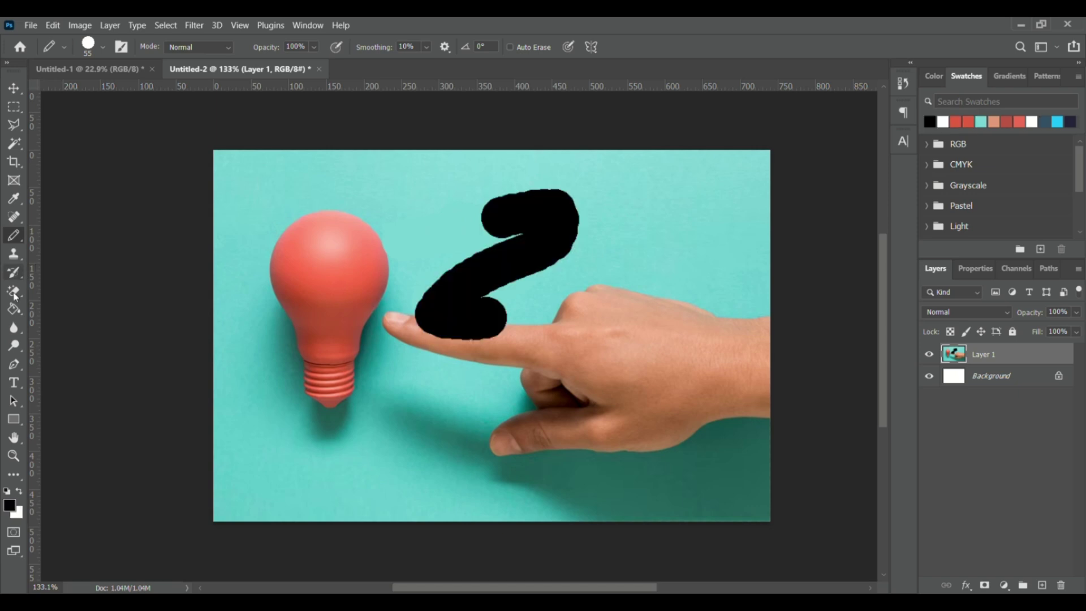
Erase the black pencil stroke on Layer 1 with the 86 px Eraser tool and undo the erasing.
click(13, 291)
click(114, 286)
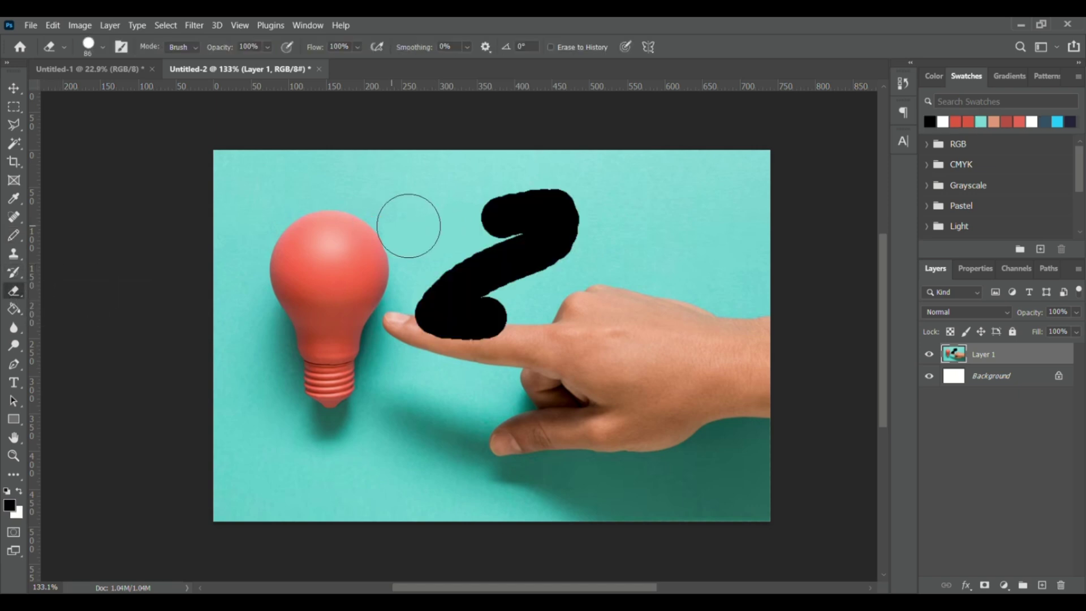
mouse_move(479, 215)
mouse_down()
mouse_move(569, 206)
mouse_move(480, 257)
mouse_move(473, 289)
mouse_move(555, 262)
mouse_move(467, 315)
mouse_up()
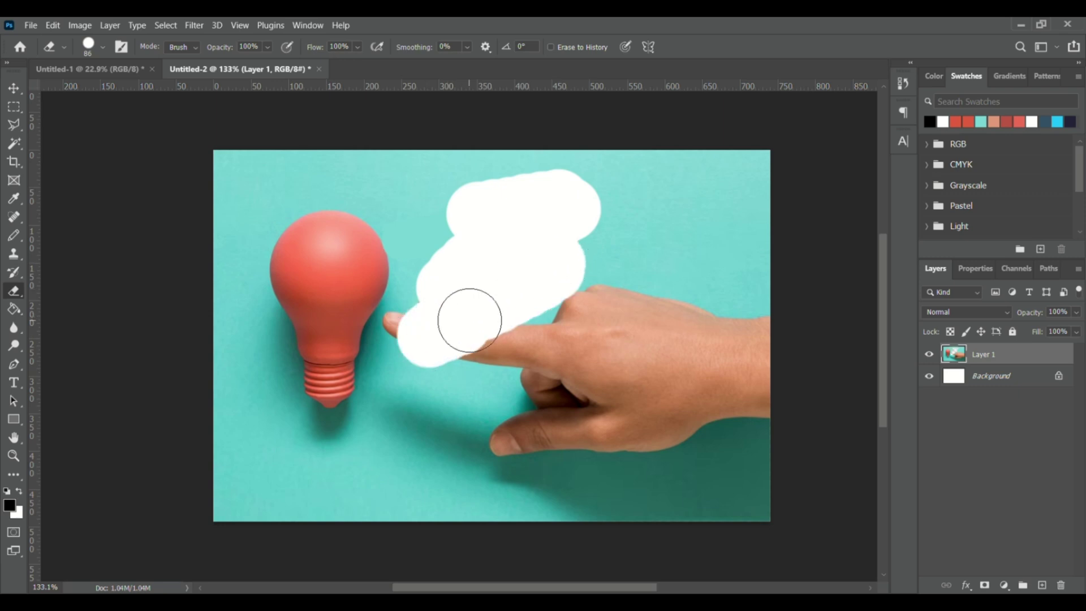
key(ctrl+z)
Try painting the green leaf pattern over the bulb and finger with the Pattern Stamp tool and undo it.
click(14, 253)
click(53, 267)
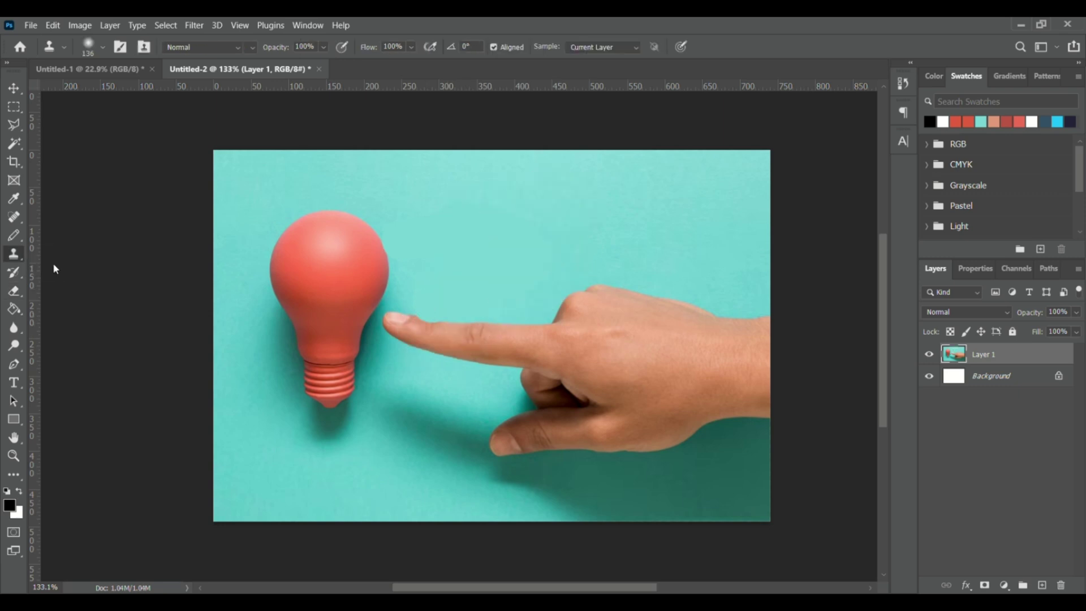
click(419, 265)
mouse_move(417, 266)
mouse_down()
mouse_move(500, 233)
mouse_move(427, 270)
mouse_move(557, 266)
mouse_move(404, 218)
mouse_move(542, 196)
mouse_move(437, 252)
mouse_move(496, 255)
mouse_move(519, 305)
mouse_move(396, 320)
mouse_move(526, 400)
mouse_up()
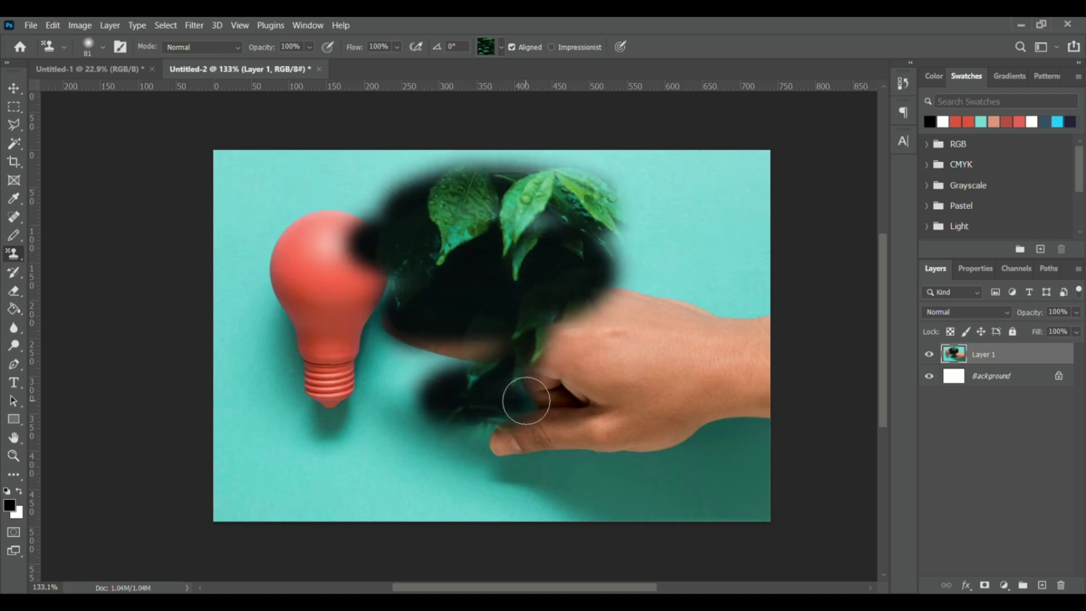
key(ctrl+z)
key(ctrl+z)
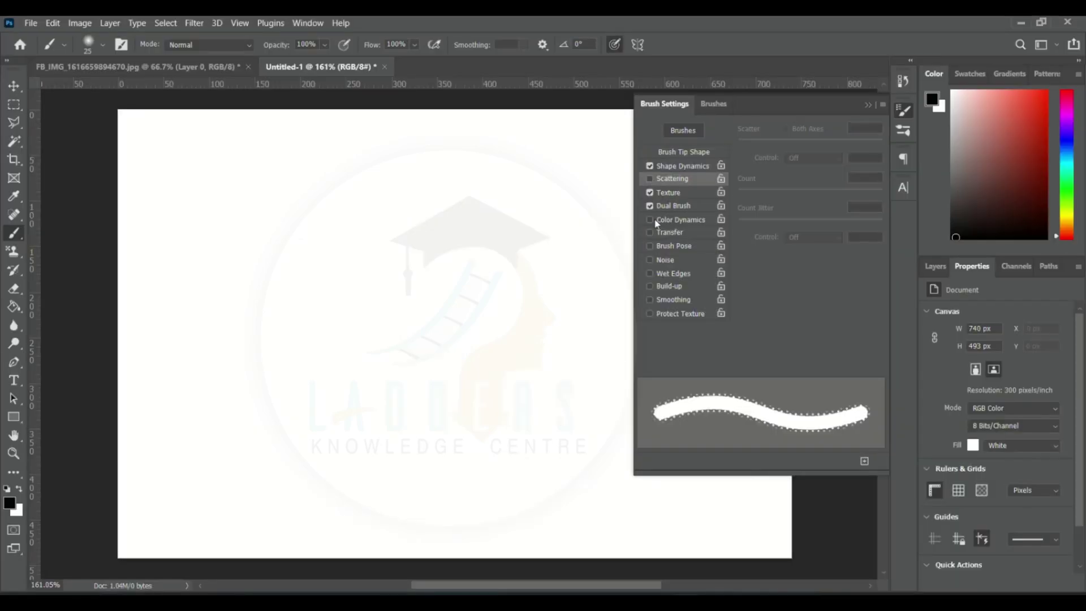
Turn off the Texture brush option and paint connected straight black strokes on the white canvas to form a large M.
click(650, 192)
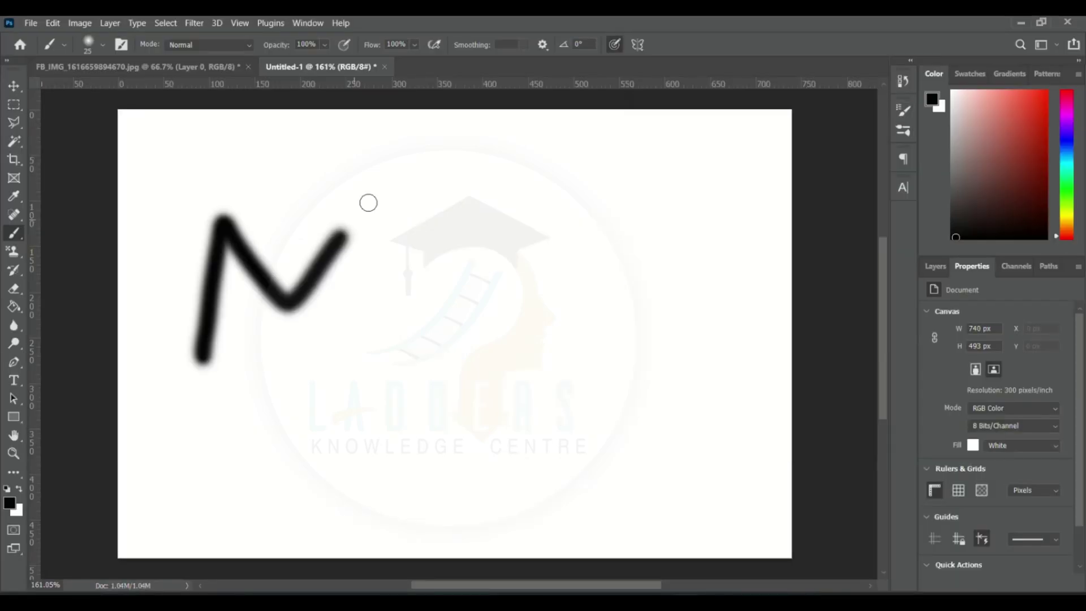
shift+click(369, 203)
shift+click(409, 375)
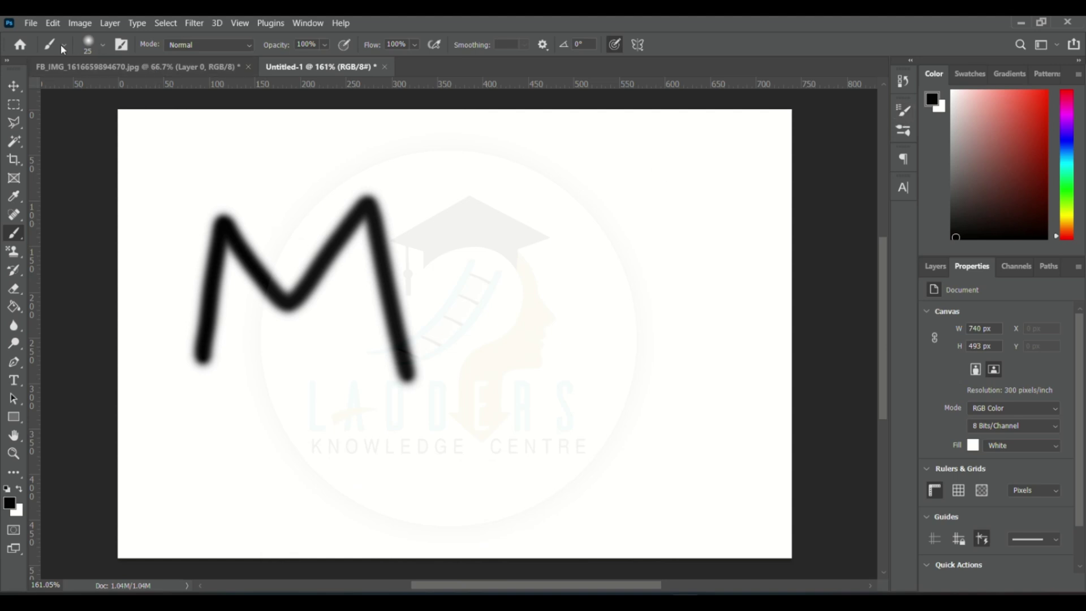
Draw a black M beside the first one with the Pencil tool at 18 px.
click(107, 49)
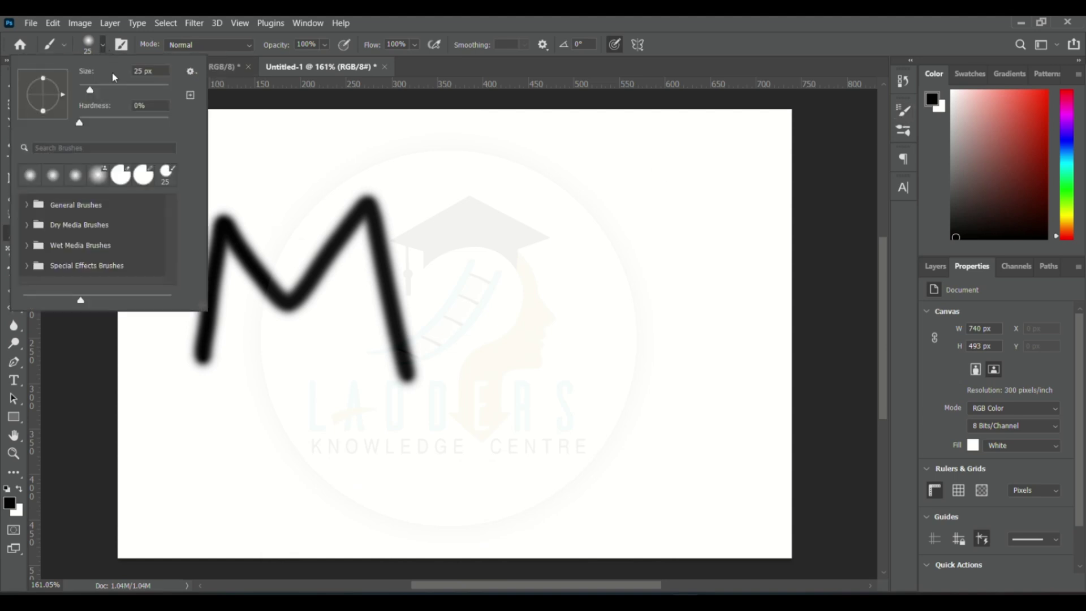
click(27, 204)
scroll(84, 262, down, 6)
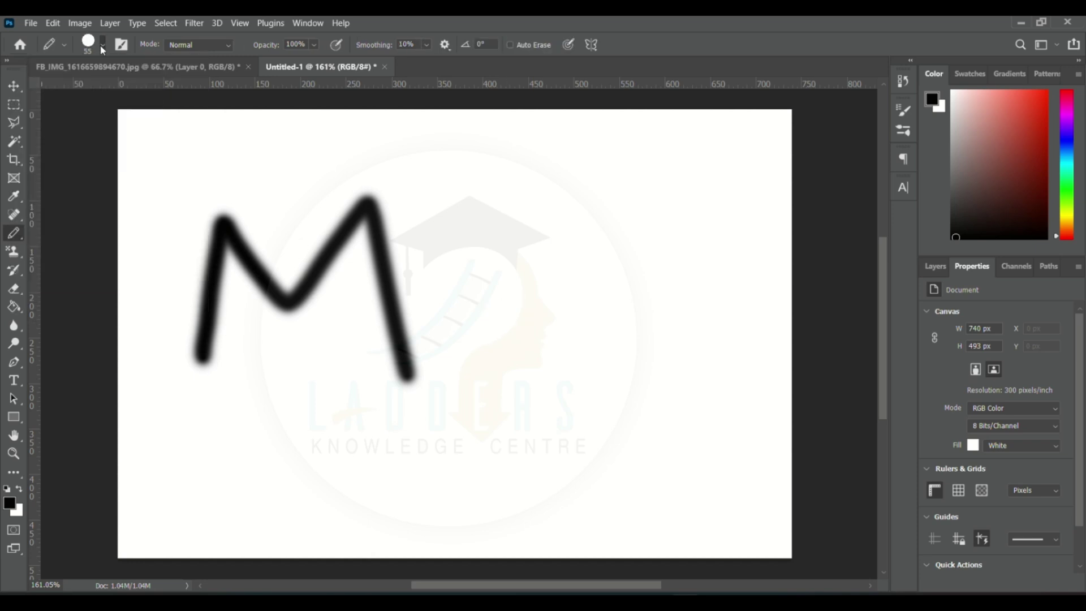
click(102, 47)
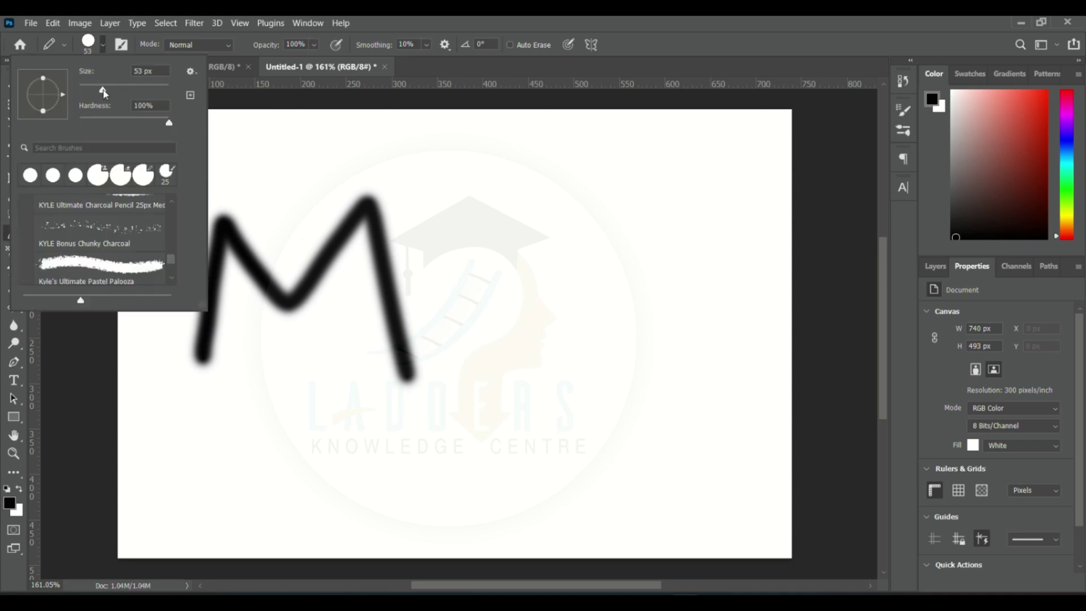
drag(102, 90, 87, 91)
key(Return)
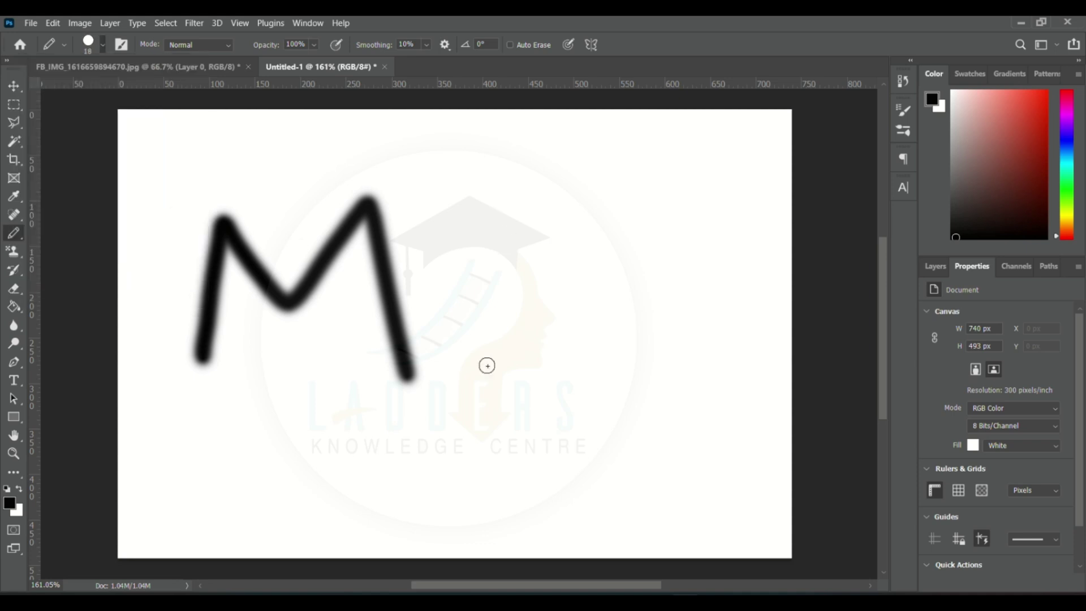
mouse_move(485, 366)
mouse_down()
mouse_move(524, 276)
mouse_move(611, 197)
mouse_move(629, 337)
mouse_up()
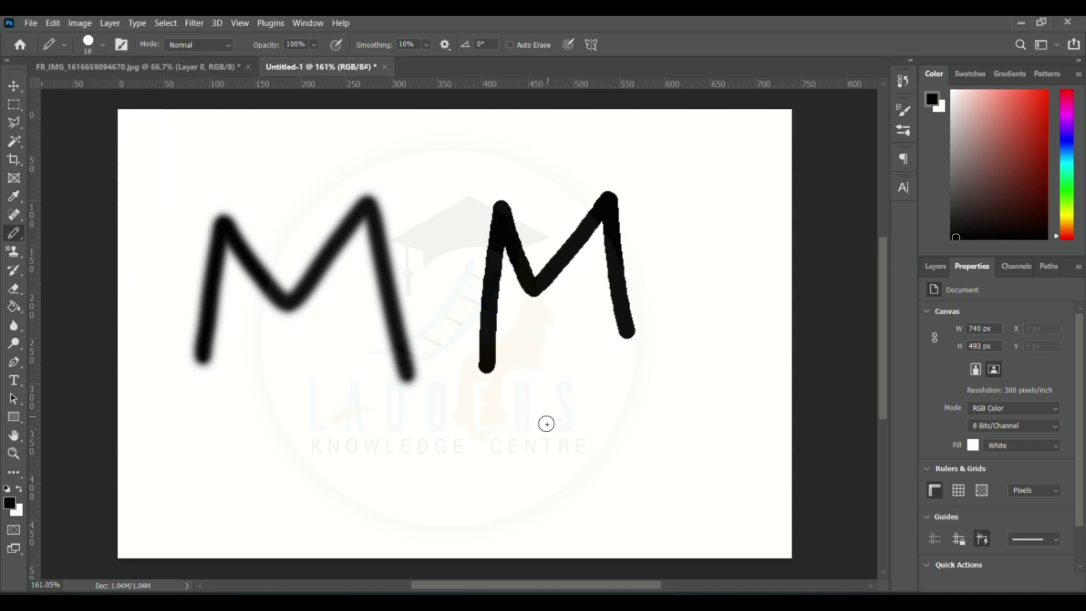
Erase both black Ms from the canvas with the 86 px Eraser tool.
key(e)
click(15, 289)
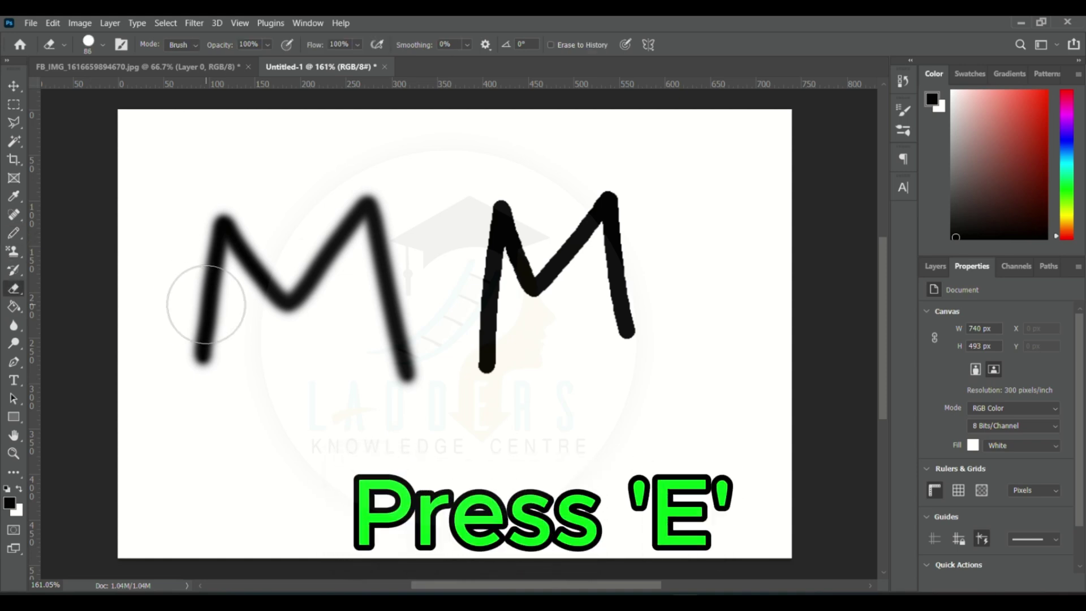
mouse_move(178, 359)
mouse_down()
mouse_move(196, 370)
mouse_move(224, 238)
mouse_move(267, 319)
mouse_move(226, 232)
mouse_move(295, 359)
mouse_move(371, 210)
mouse_move(412, 428)
mouse_move(471, 408)
mouse_move(499, 263)
mouse_move(517, 234)
mouse_move(544, 275)
mouse_move(598, 211)
mouse_move(613, 371)
mouse_up()
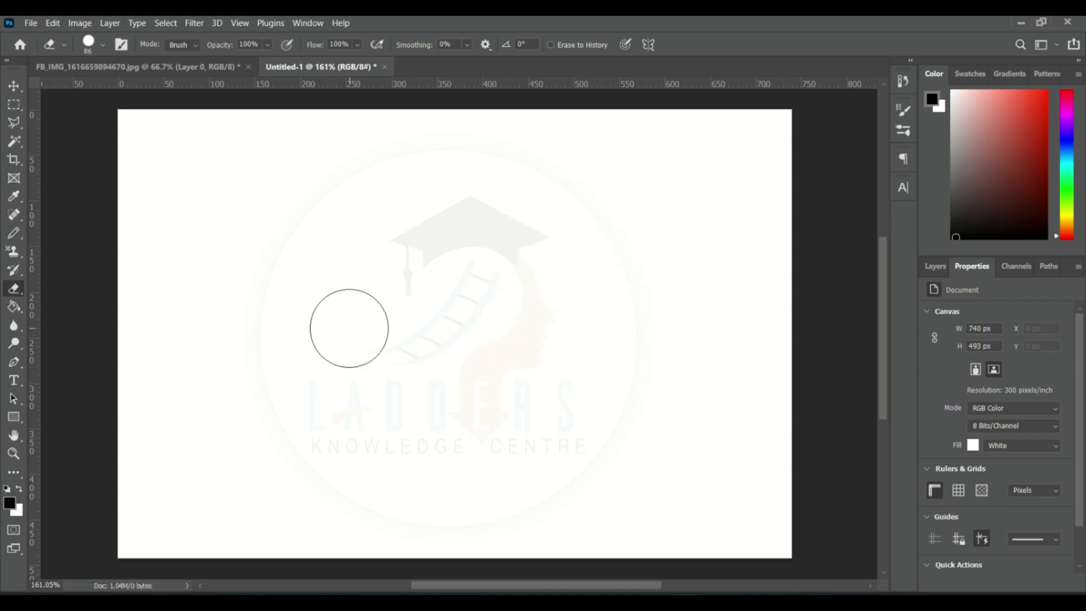
Try painting the green leaf pattern in a zigzag across the blank canvas with the Pattern Stamp tool and undo it.
click(13, 251)
right_click(14, 251)
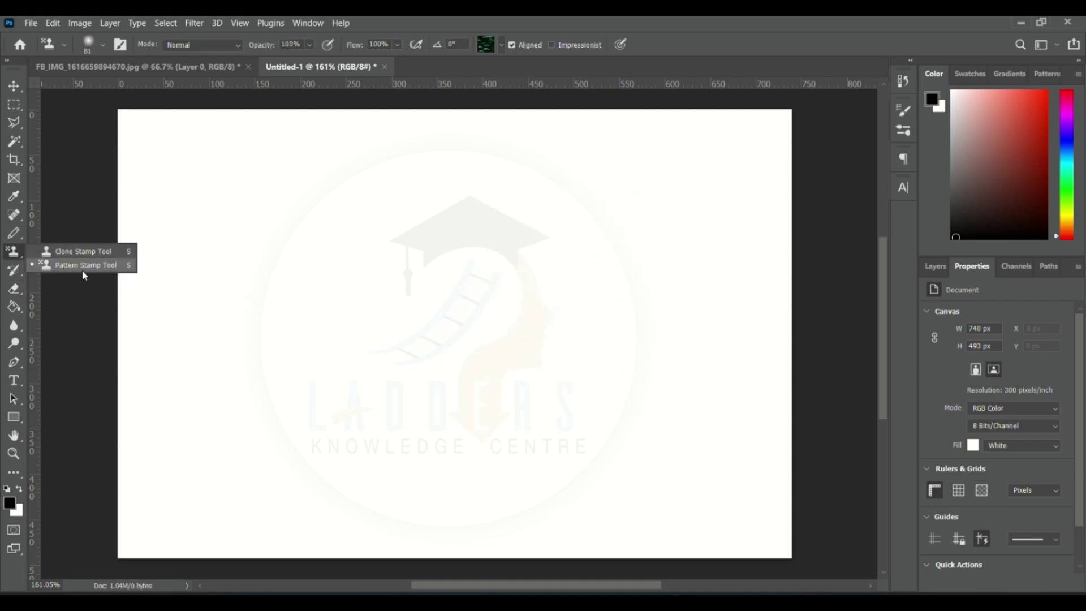
click(83, 269)
mouse_move(236, 244)
mouse_down()
mouse_move(247, 399)
mouse_move(507, 455)
mouse_move(334, 563)
mouse_up()
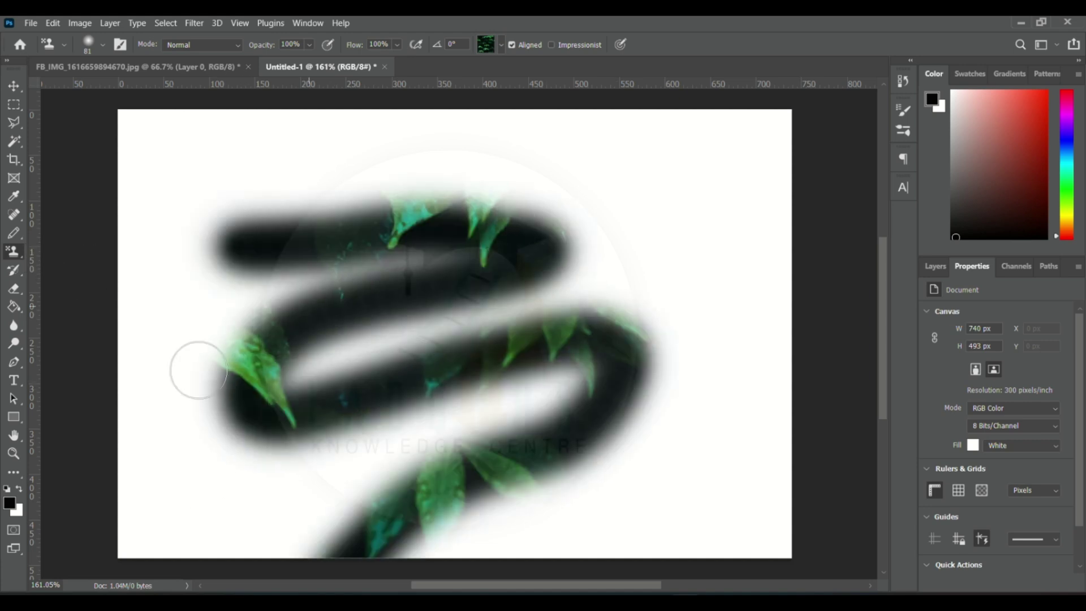
key(ctrl+z)
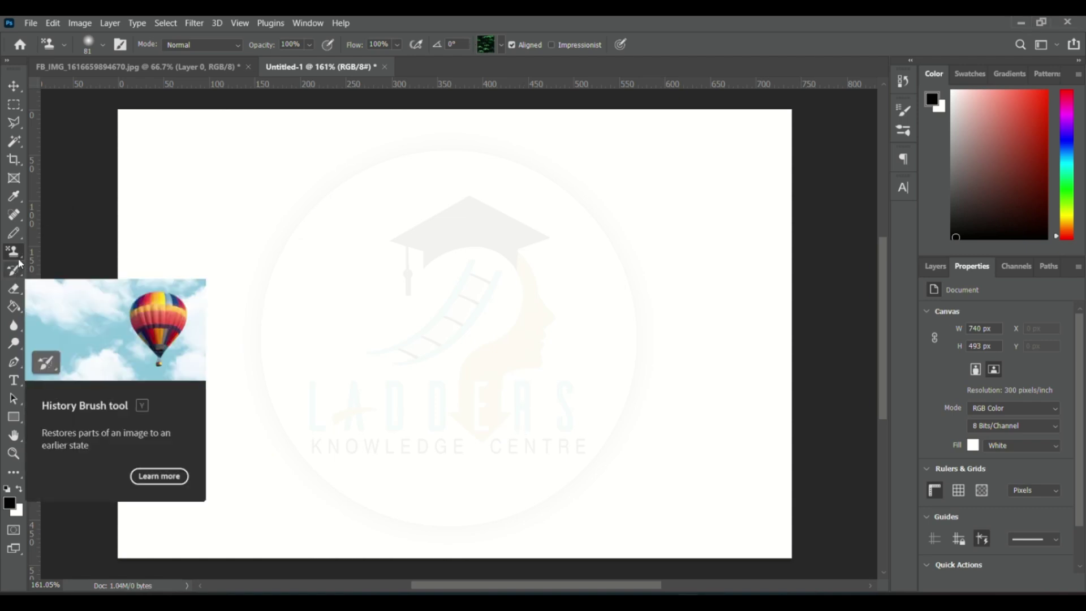
Add a new layer and paint a black M on its left half with the Brush tool at 25 px.
click(18, 237)
click(72, 232)
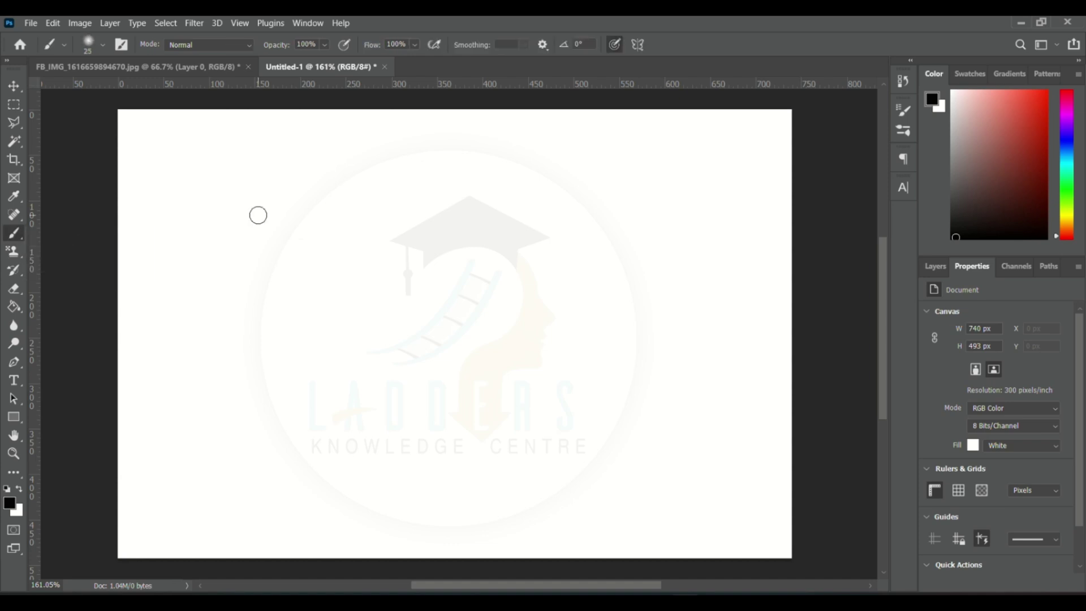
key(ctrl+shift+alt+n)
mouse_move(223, 362)
mouse_down()
mouse_move(330, 279)
mouse_move(334, 388)
mouse_up()
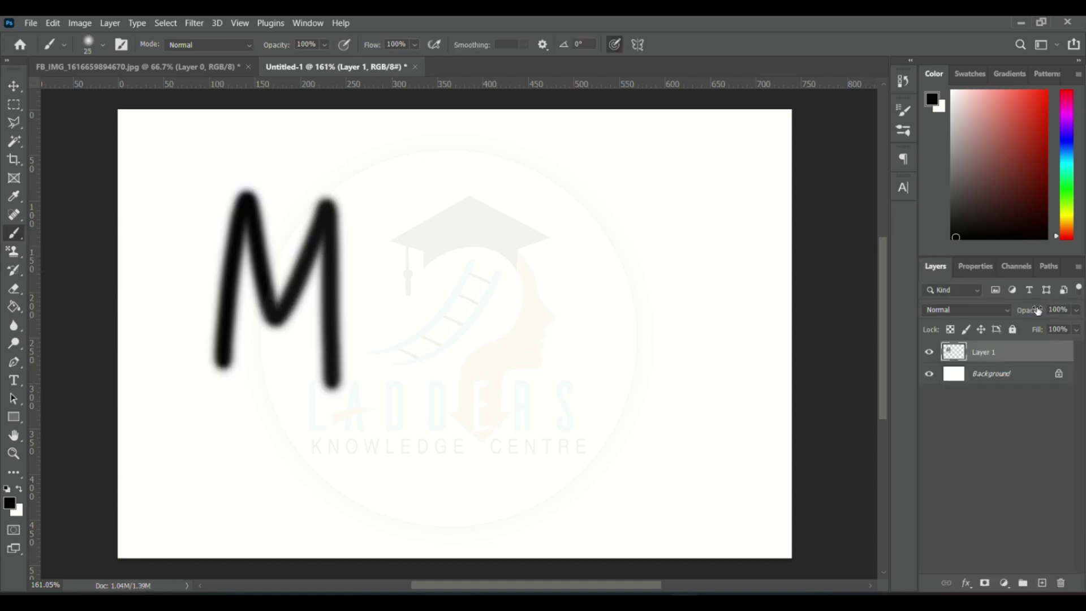
Lower the opacity of Layer 1 to 17%.
mouse_move(1038, 311)
mouse_down()
mouse_move(1010, 312)
mouse_move(1058, 312)
mouse_up()
text(17)
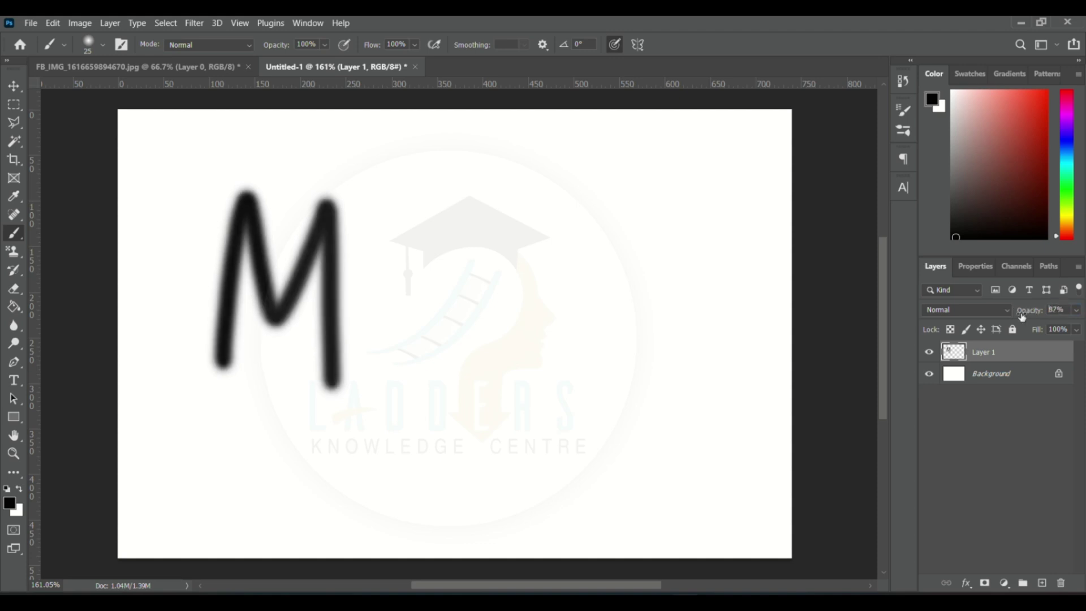
key(Return)
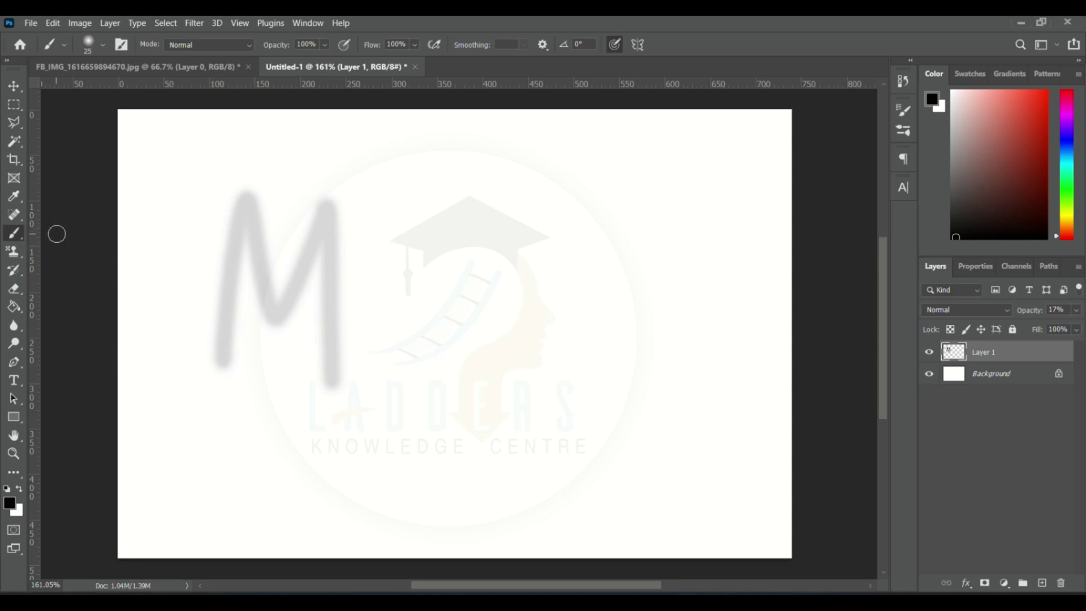
Paint a second M on the right half of Layer 1 and set the layer's opacity to 100%.
mouse_move(517, 387)
mouse_down()
mouse_move(628, 244)
mouse_move(656, 391)
mouse_up()
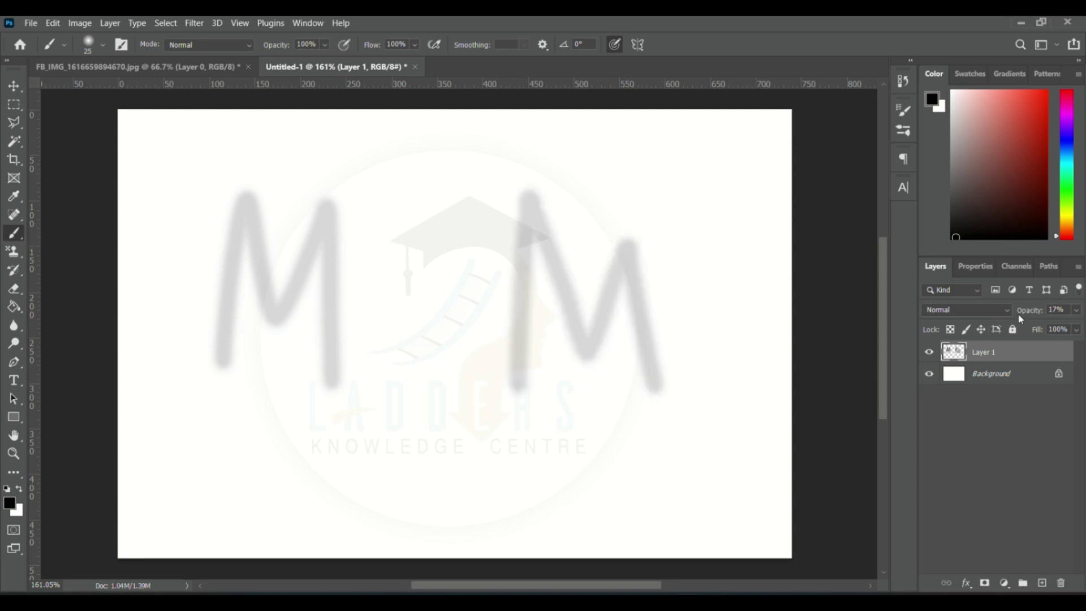
drag(1027, 311, 1076, 309)
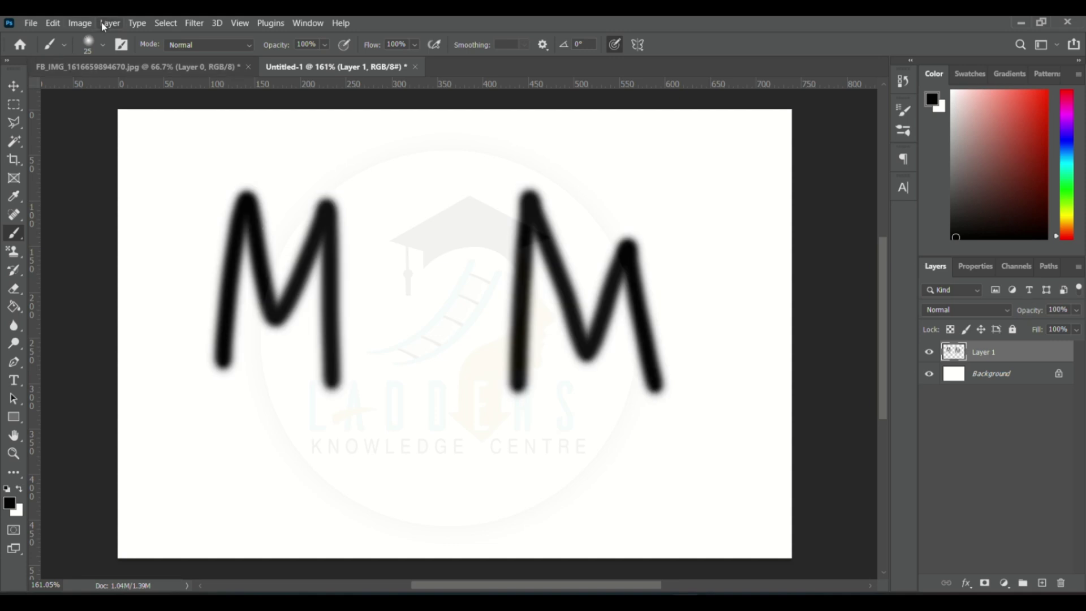
Define the artwork with the two painted Ms as a pattern named Pattern 1.
click(53, 23)
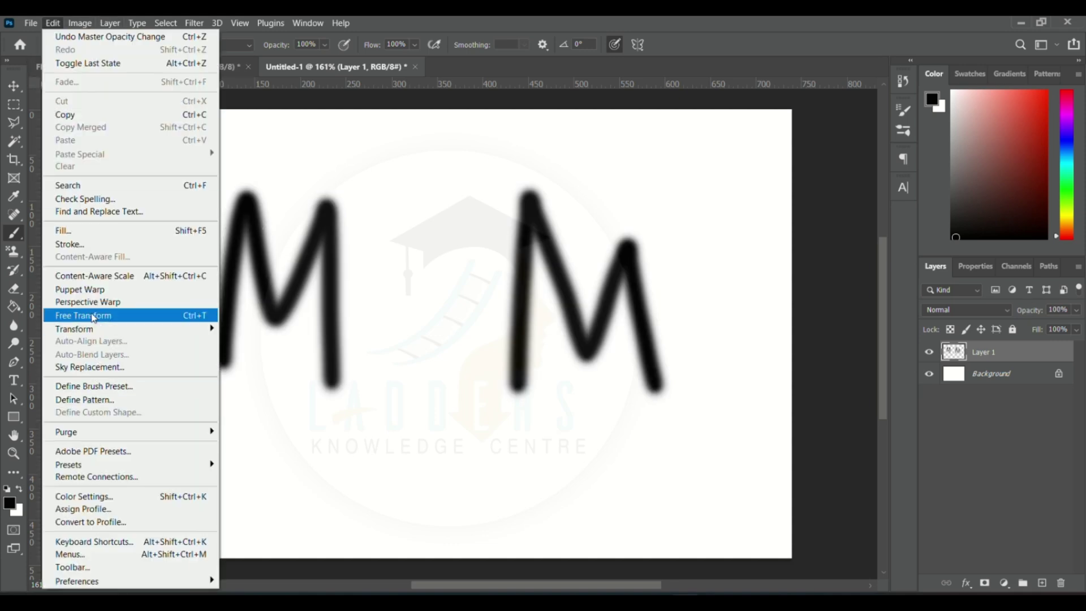
click(122, 401)
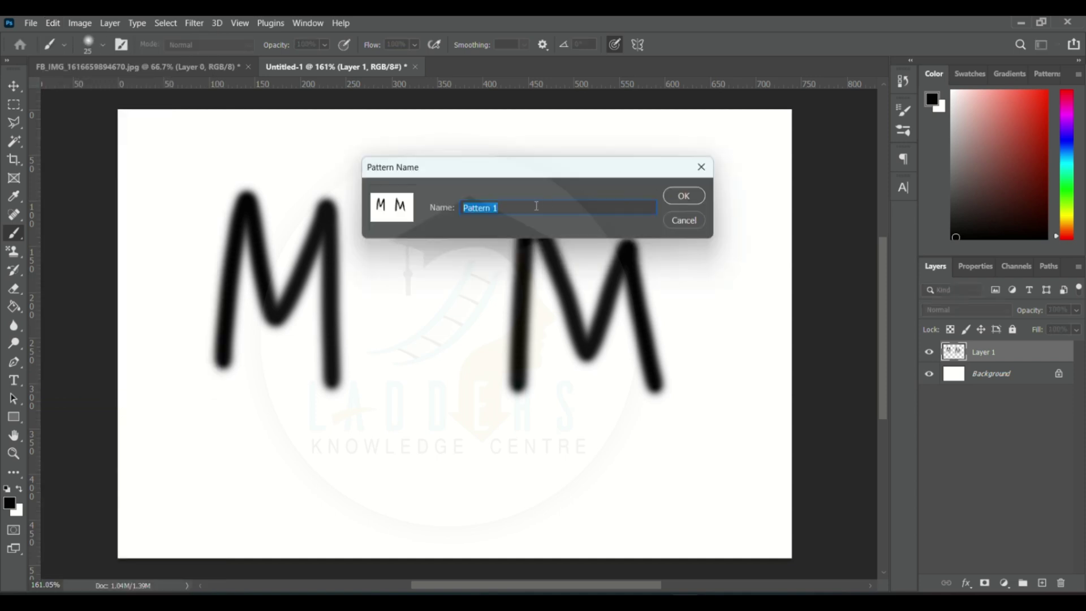
key(BackSpace)
click(668, 195)
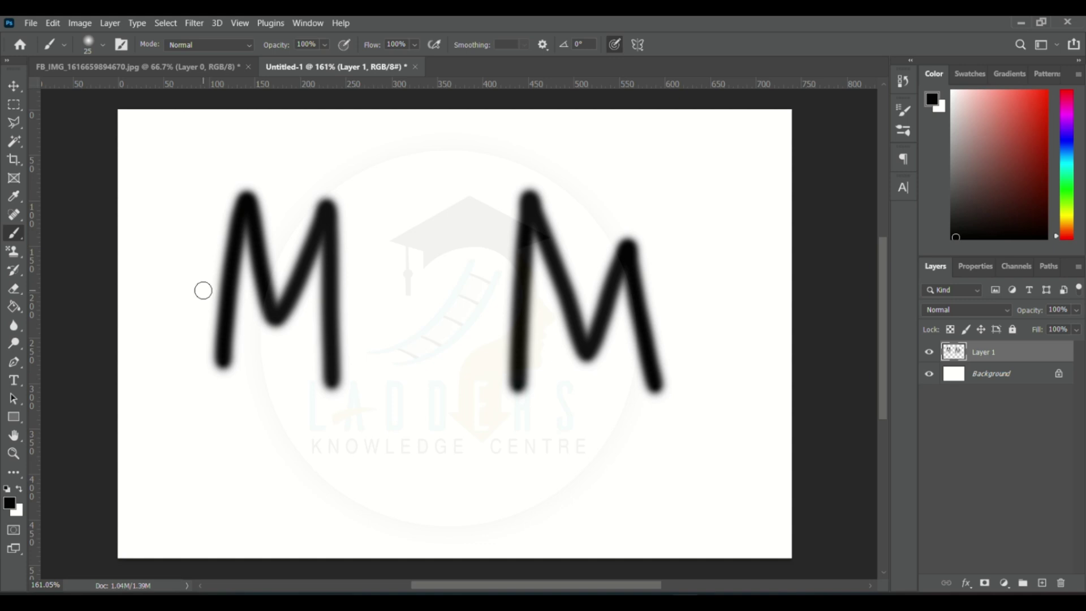
click(80, 22)
click(53, 23)
click(77, 400)
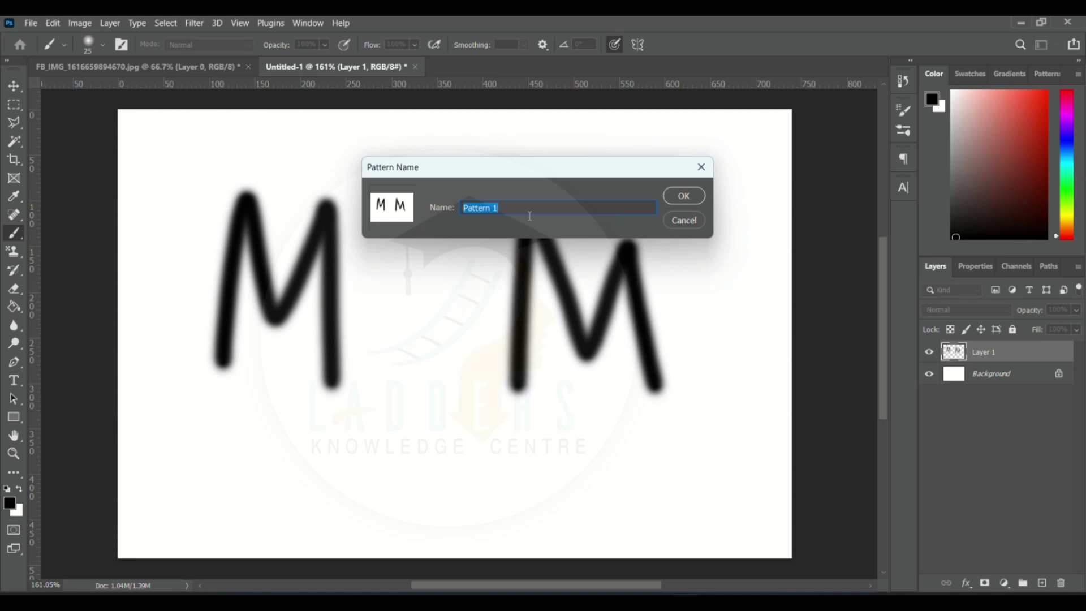
click(685, 197)
Look over the General Brushes presets and the available brush settings, and close them.
click(908, 135)
scroll(745, 326, down, 5)
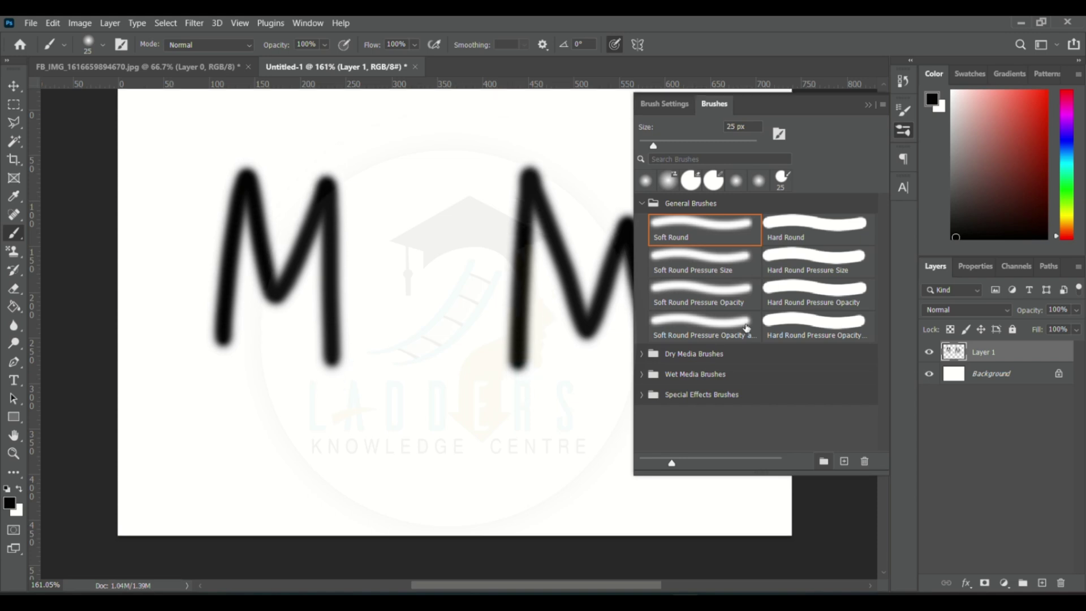
scroll(745, 325, up, 6)
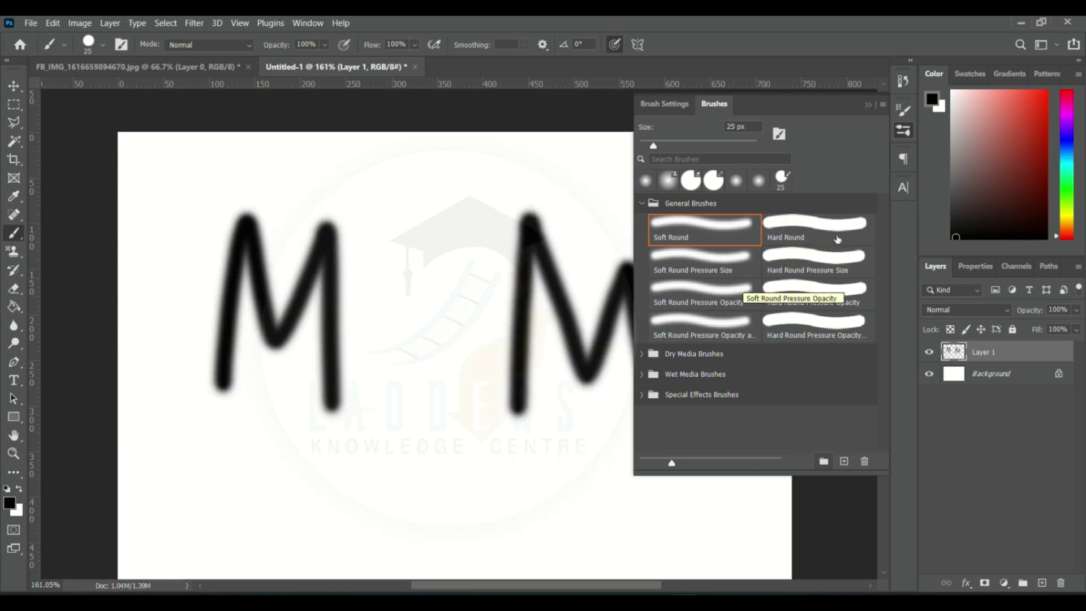
click(664, 104)
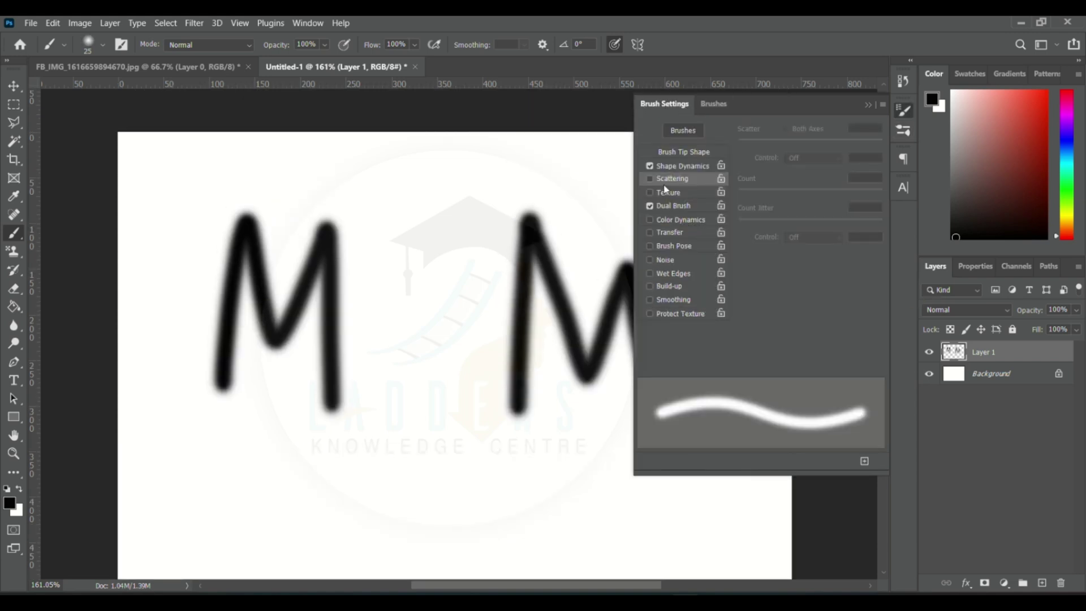
scroll(670, 263, down, 3)
scroll(670, 262, up, 2)
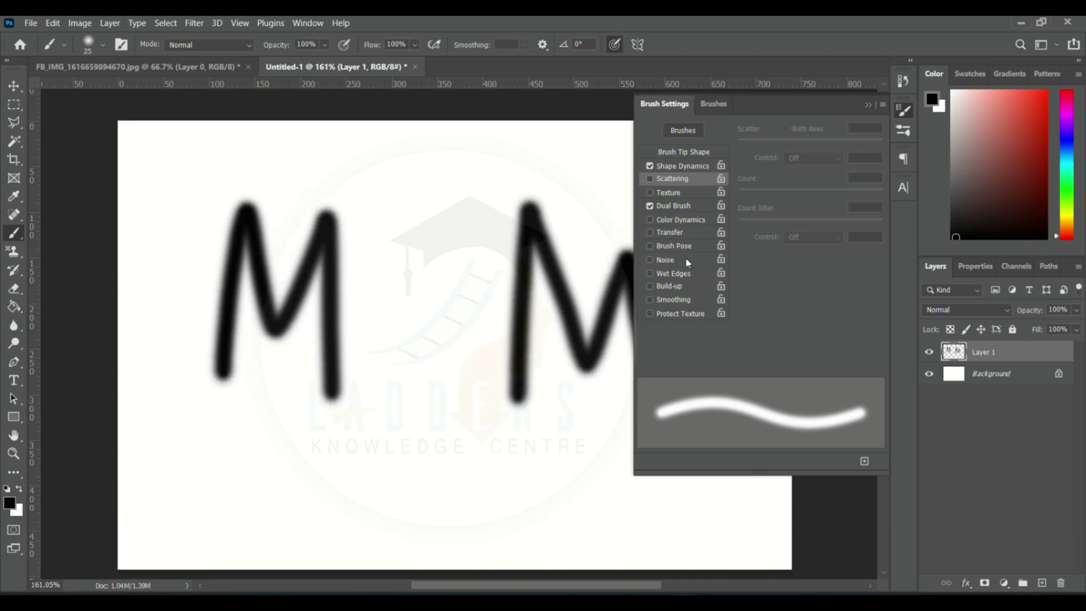
click(868, 105)
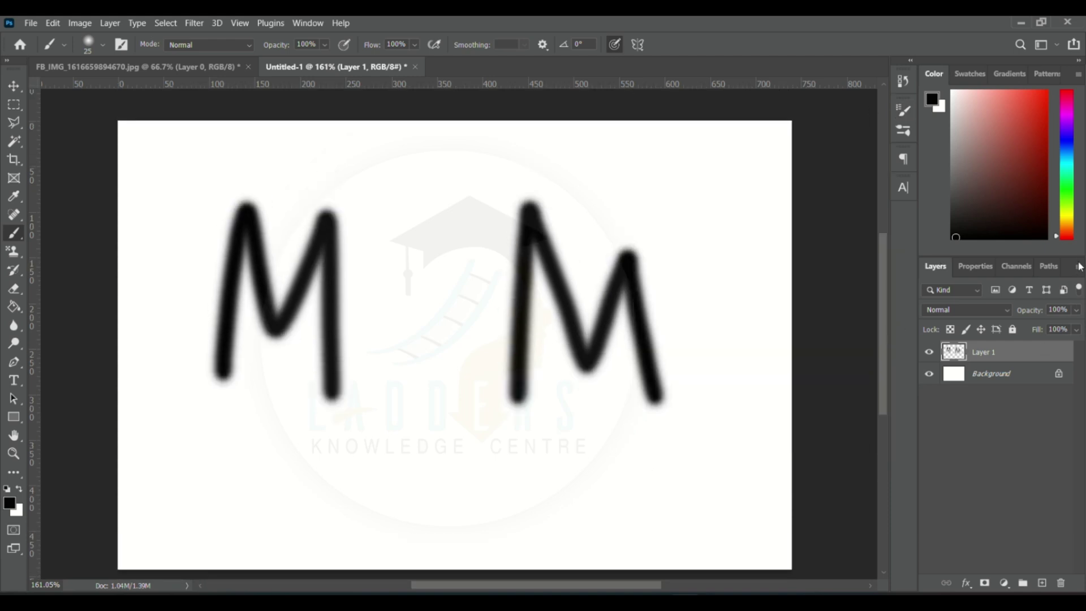
Display the Libraries panel and move it to the canvas's right edge.
click(1078, 268)
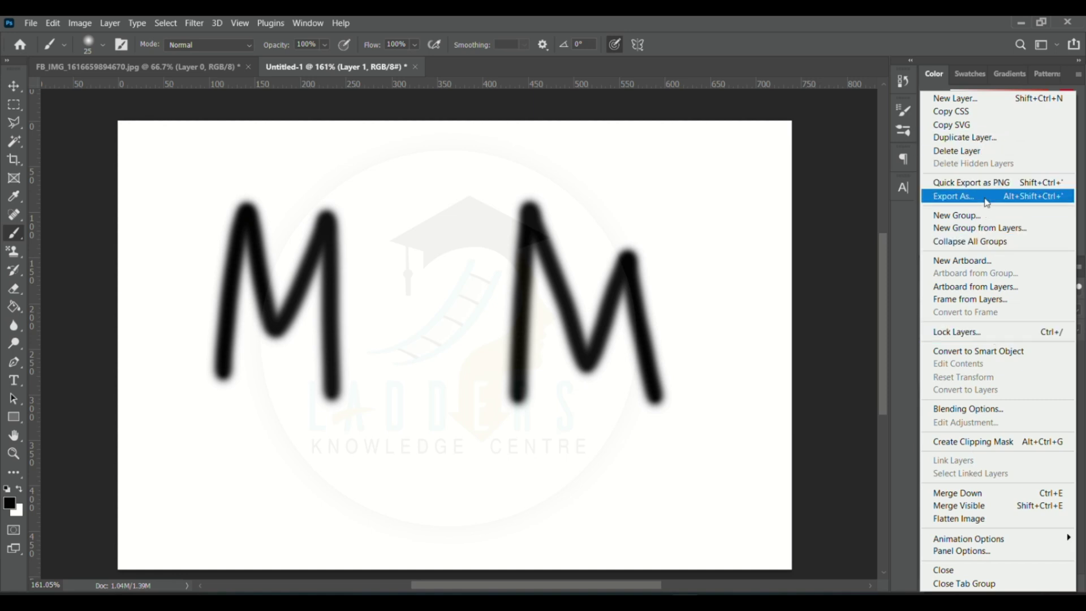
click(907, 234)
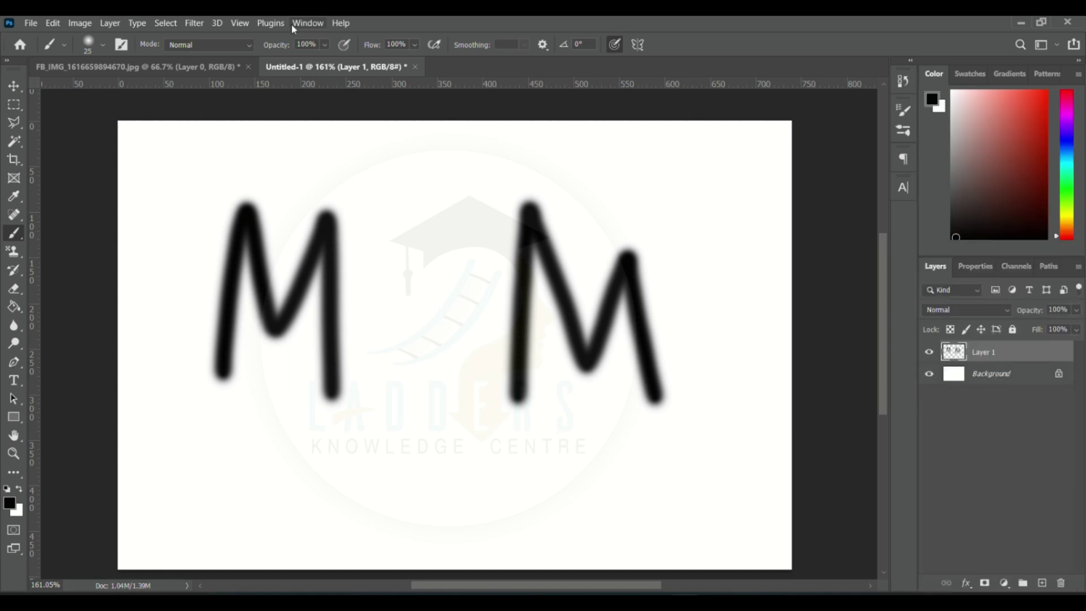
click(306, 23)
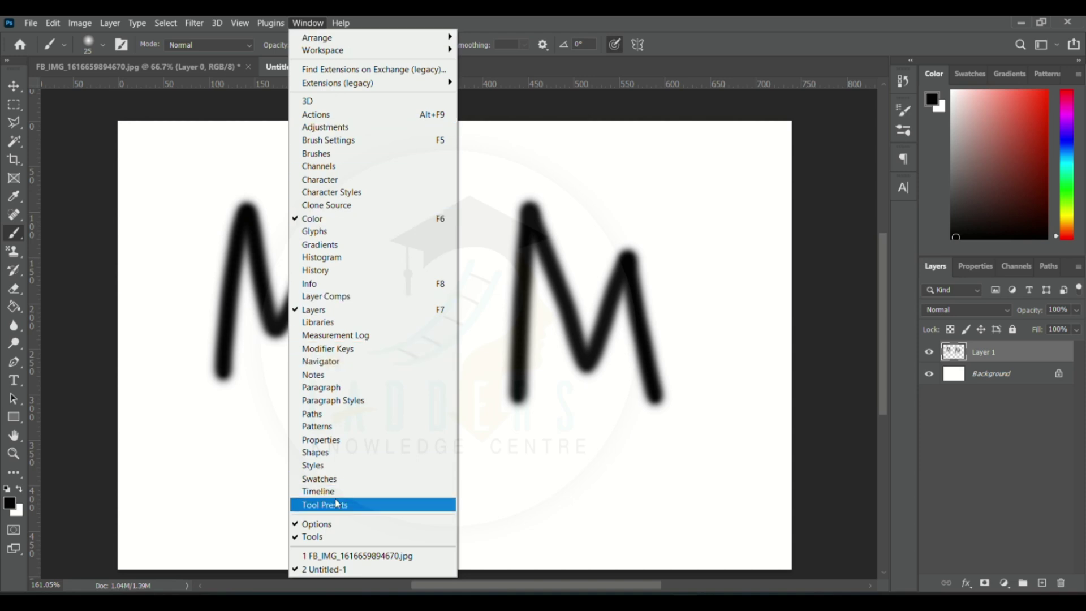
click(342, 321)
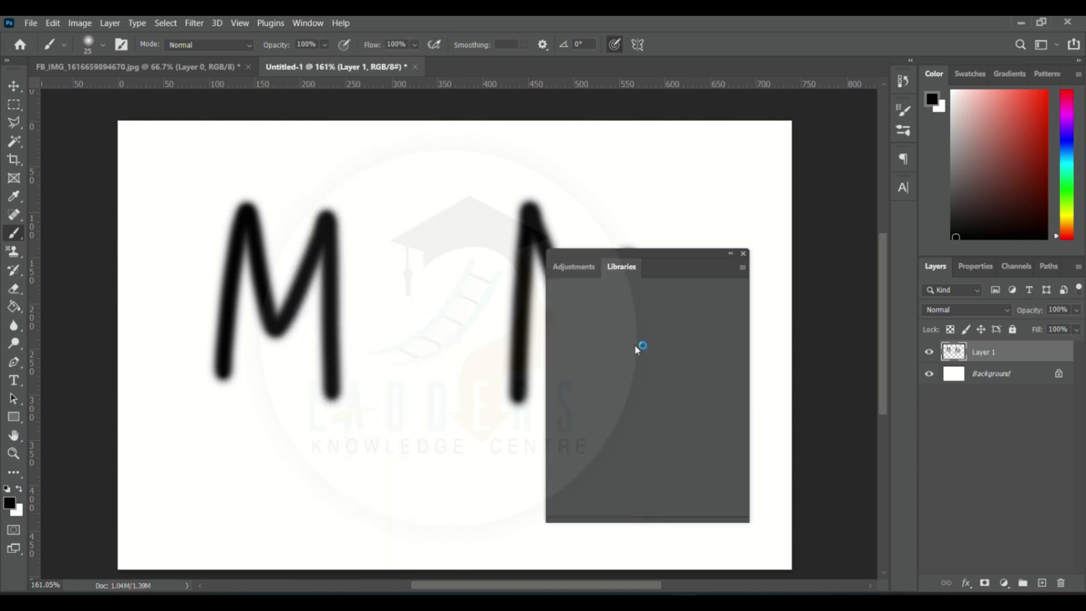
drag(666, 253, 843, 203)
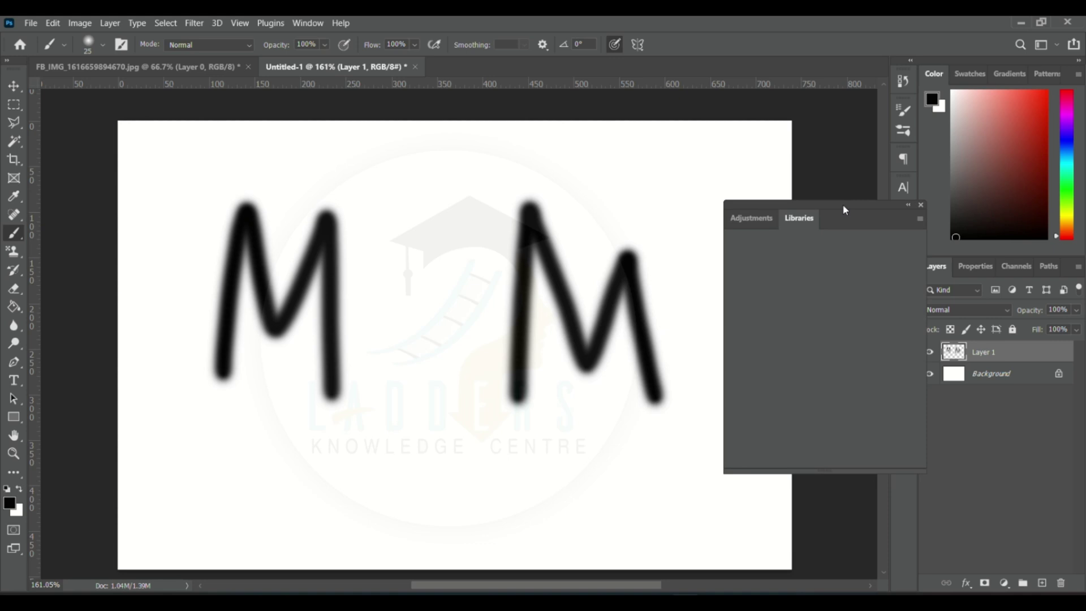
click(758, 222)
click(801, 218)
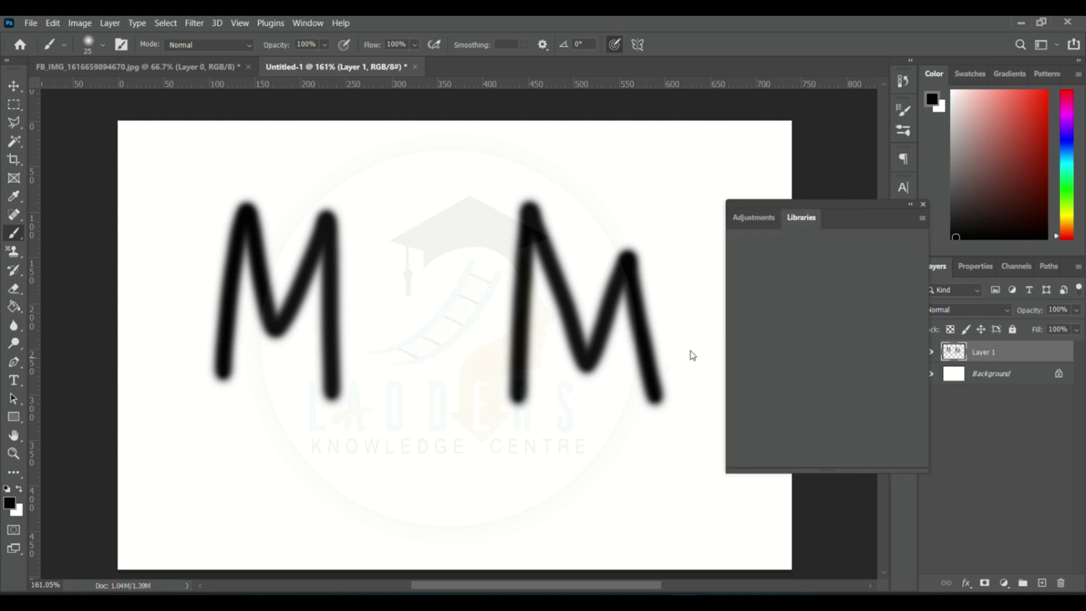
Scribble freehand black brush strokes across the second M and close the Libraries panel.
mouse_move(563, 284)
mouse_down()
mouse_move(592, 332)
mouse_move(596, 426)
mouse_move(490, 443)
mouse_up()
mouse_move(490, 249)
mouse_down()
mouse_move(515, 357)
mouse_move(630, 348)
mouse_up()
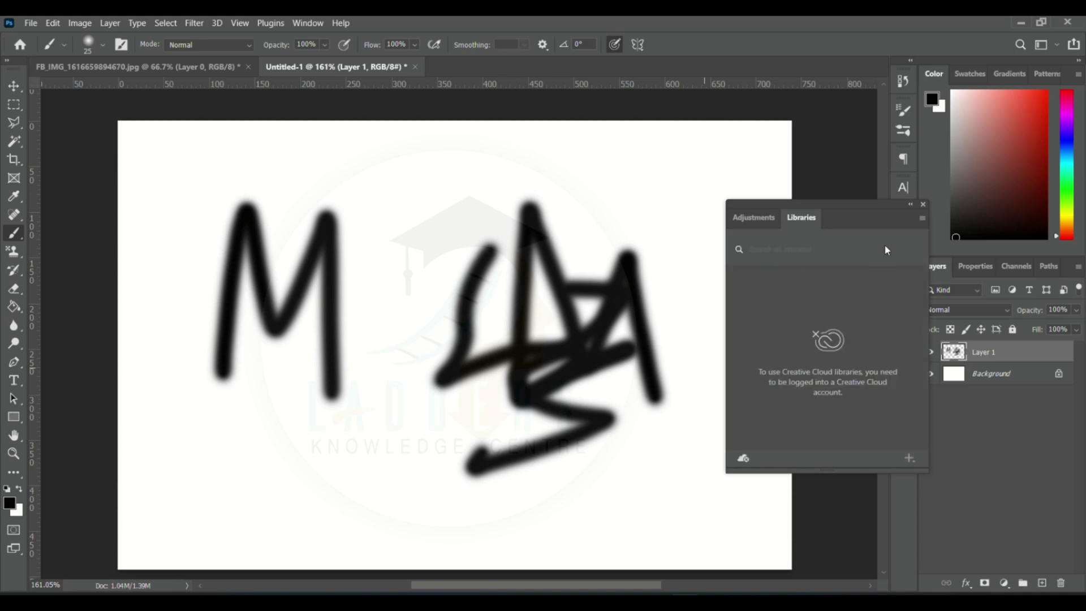
click(910, 204)
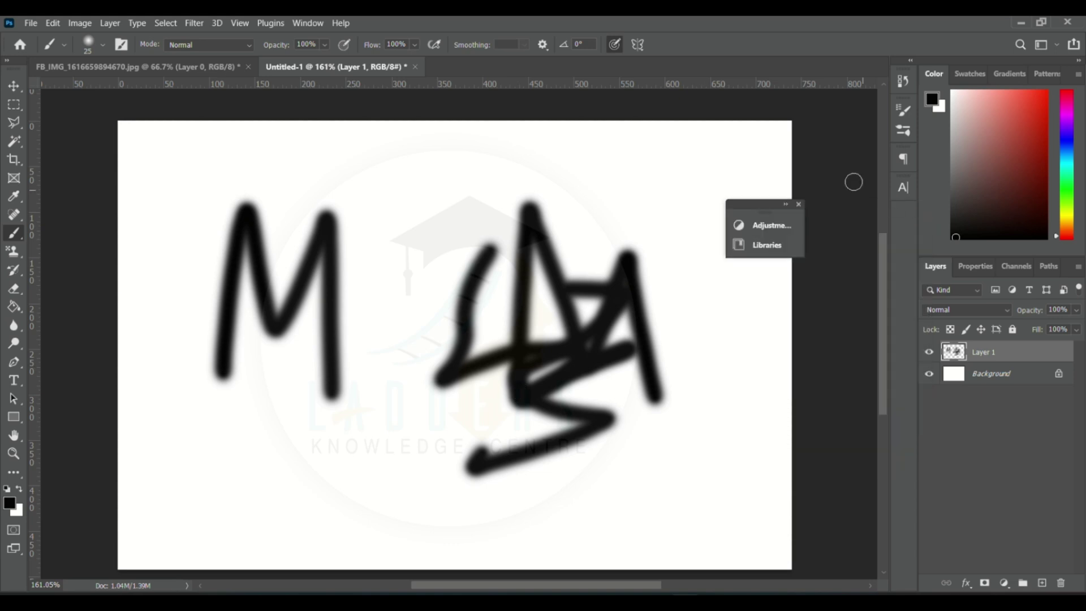
click(799, 206)
Turn on the Texture option in the settings of the 25 px Soft Round brush.
click(903, 130)
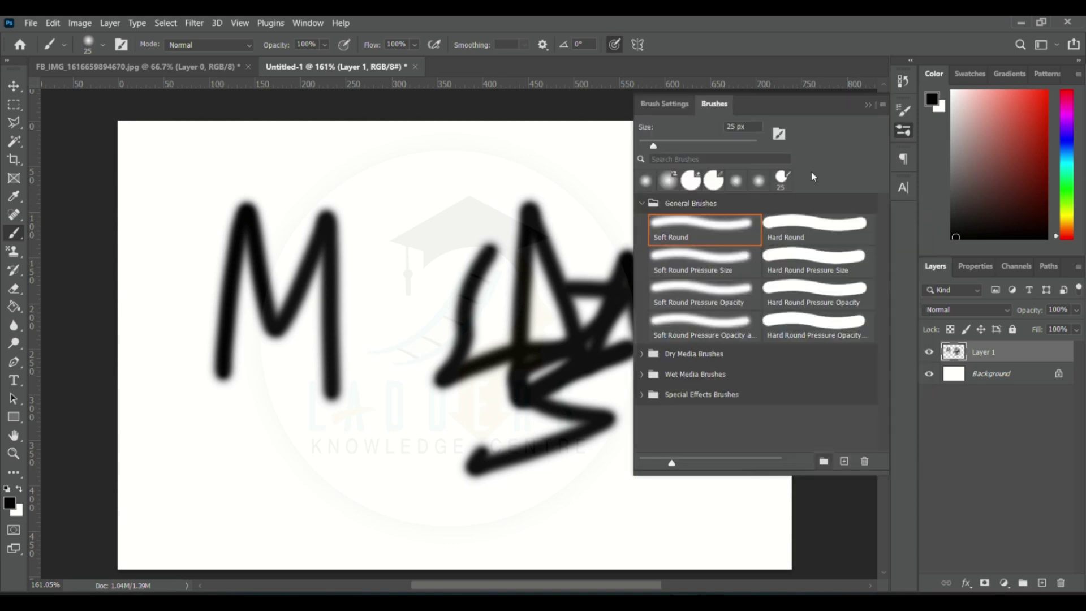
click(673, 101)
click(650, 193)
click(650, 206)
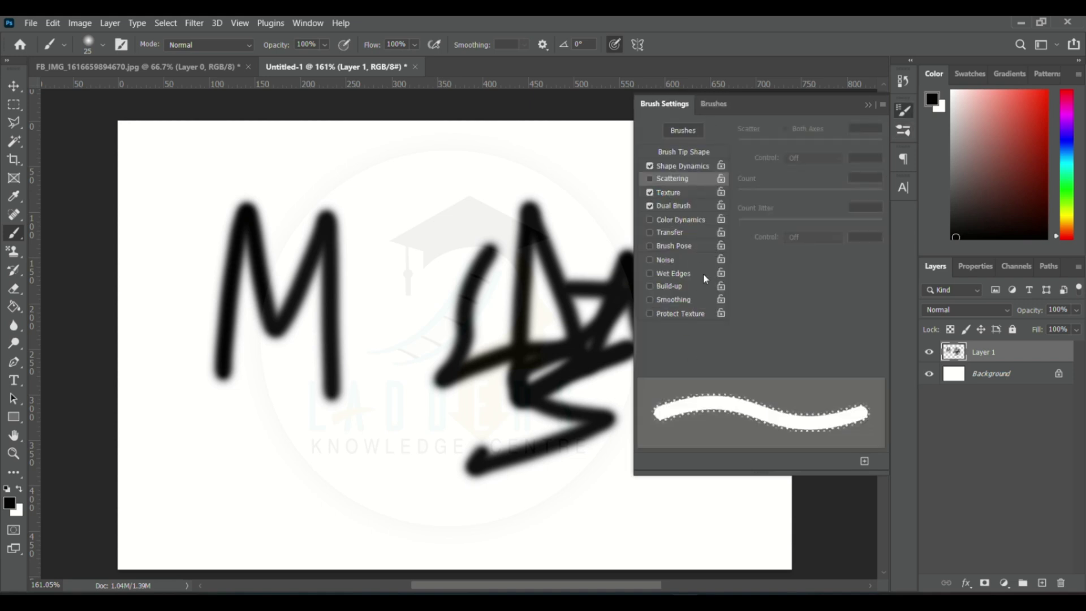
Turn on Scattering for the brush with a scatter of 69% and slightly raised count jitter, and close the brush settings.
click(650, 179)
drag(738, 144, 748, 144)
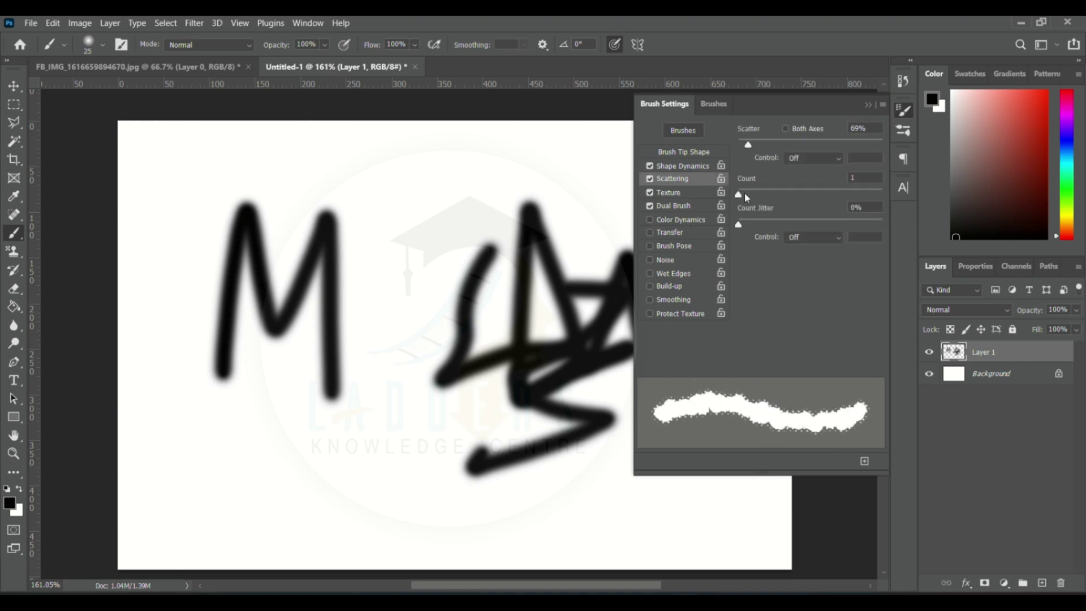
drag(739, 225, 748, 232)
click(869, 106)
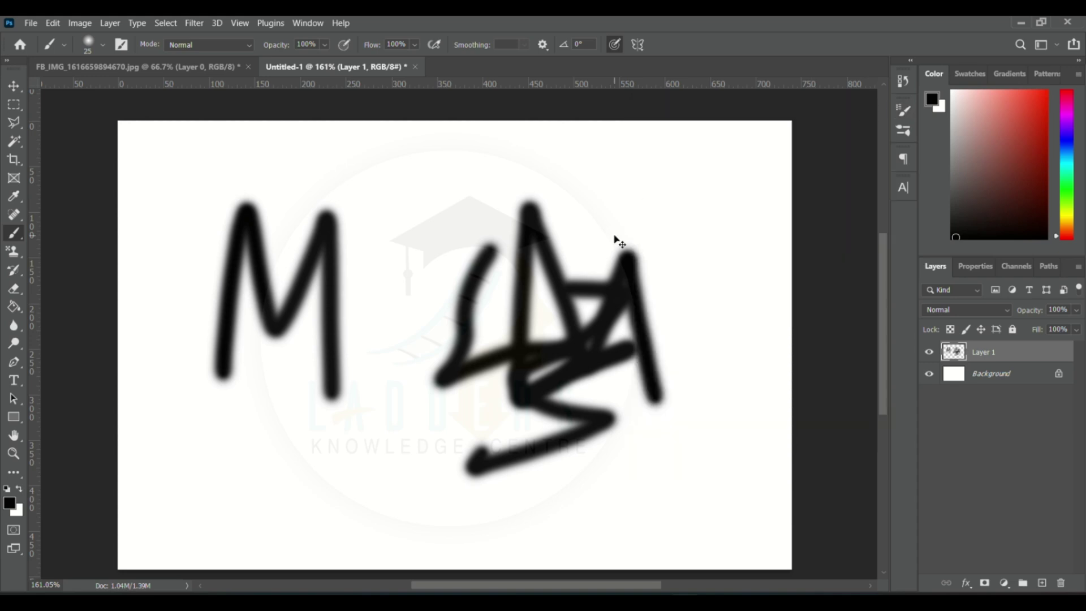
Undo the scribbled strokes and choose the last pattern of the Trees group as the stamp brush's texture.
key(ctrl+z)
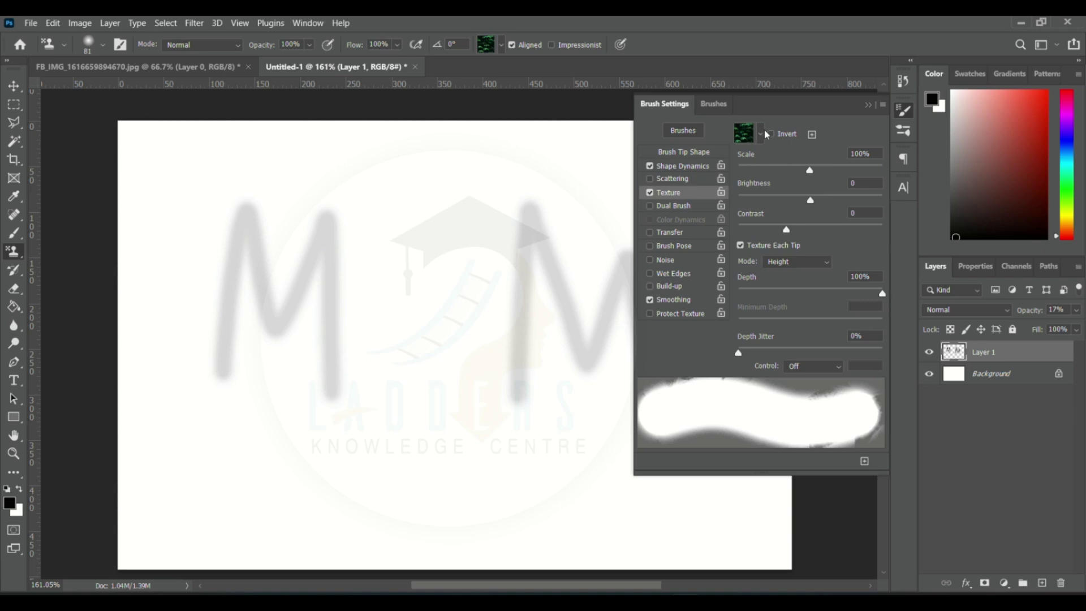
click(761, 134)
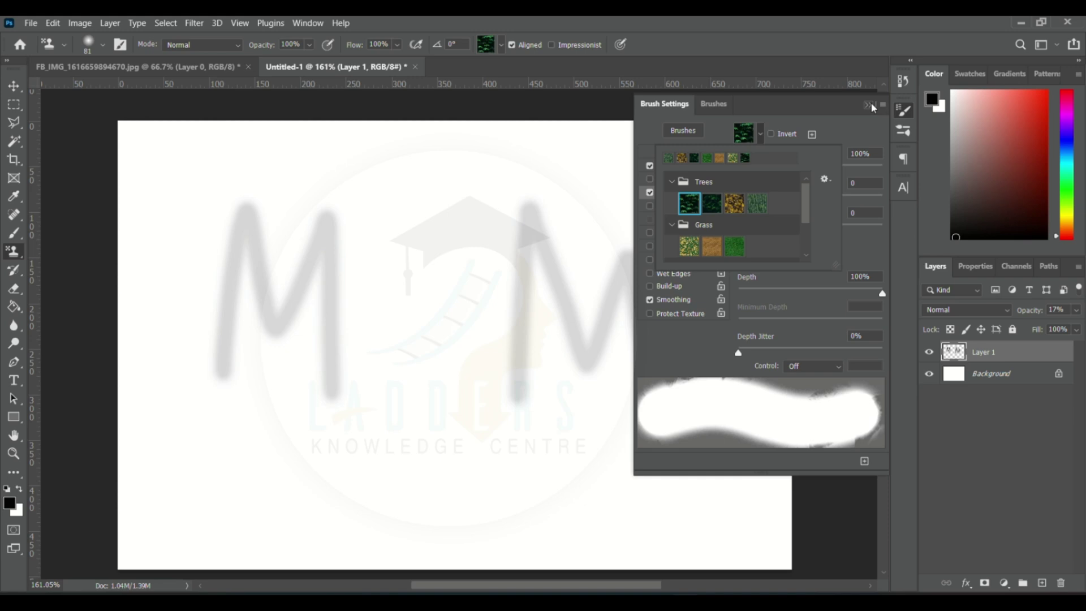
click(735, 204)
click(758, 204)
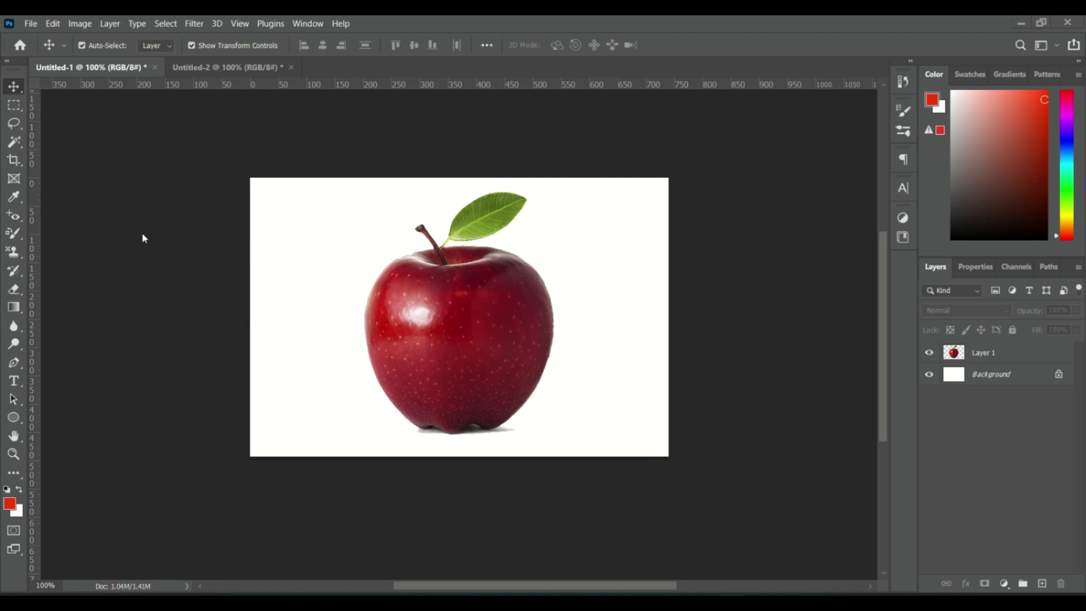
Activate the Color Replacement Tool and set the foreground color to a bright green with a hue of about 110°.
click(17, 236)
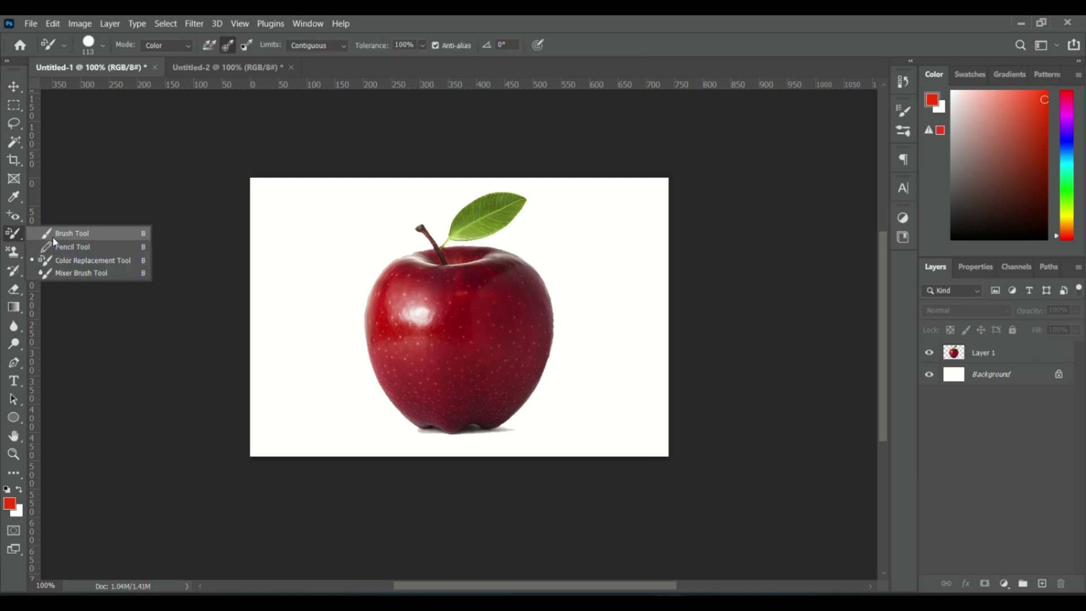
click(87, 260)
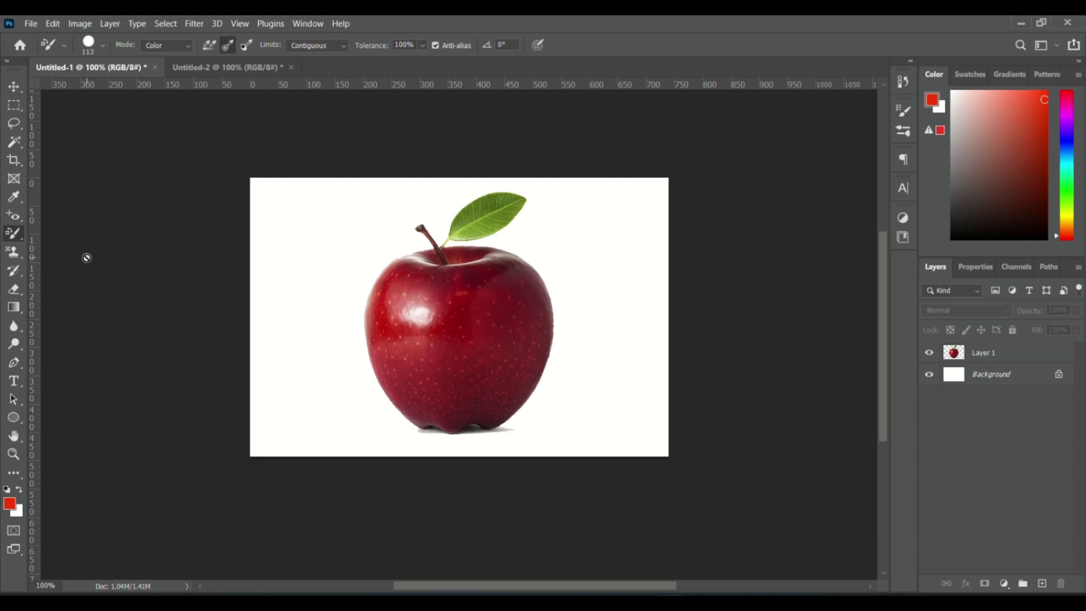
click(10, 508)
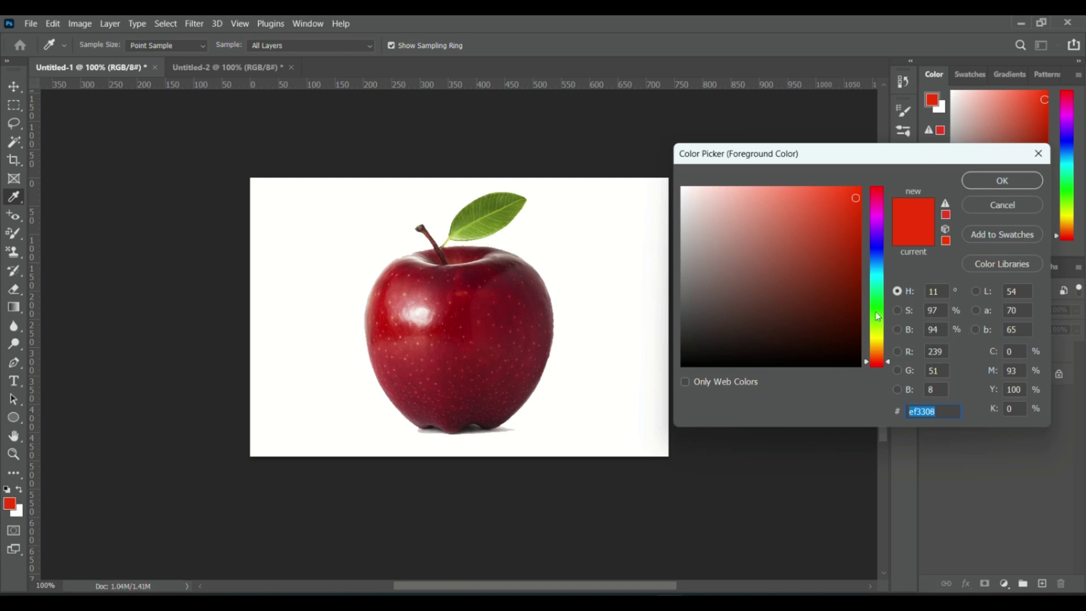
click(877, 313)
click(838, 256)
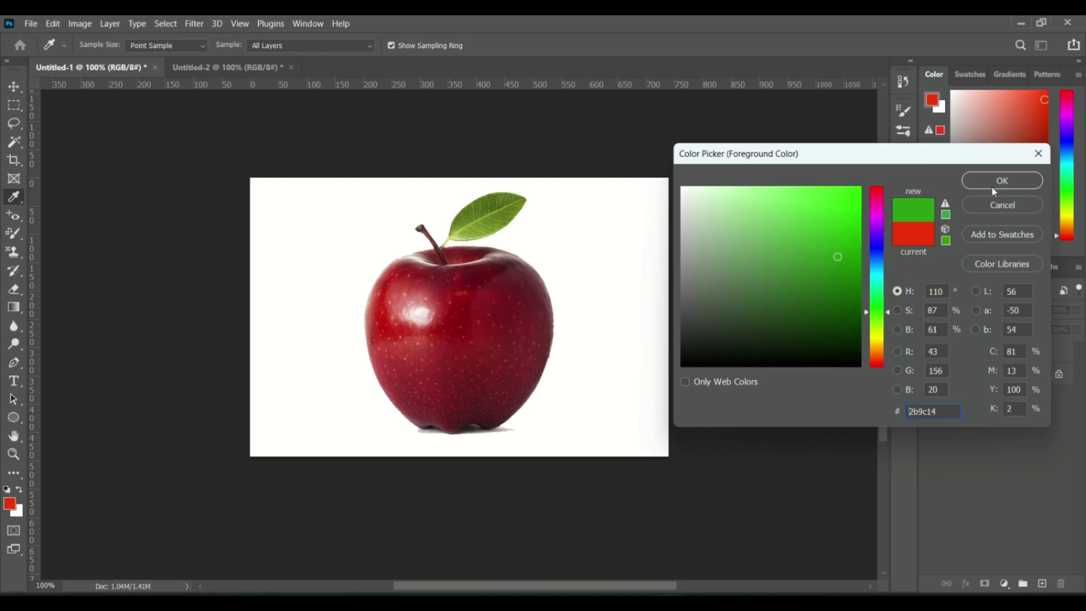
click(843, 202)
click(1002, 180)
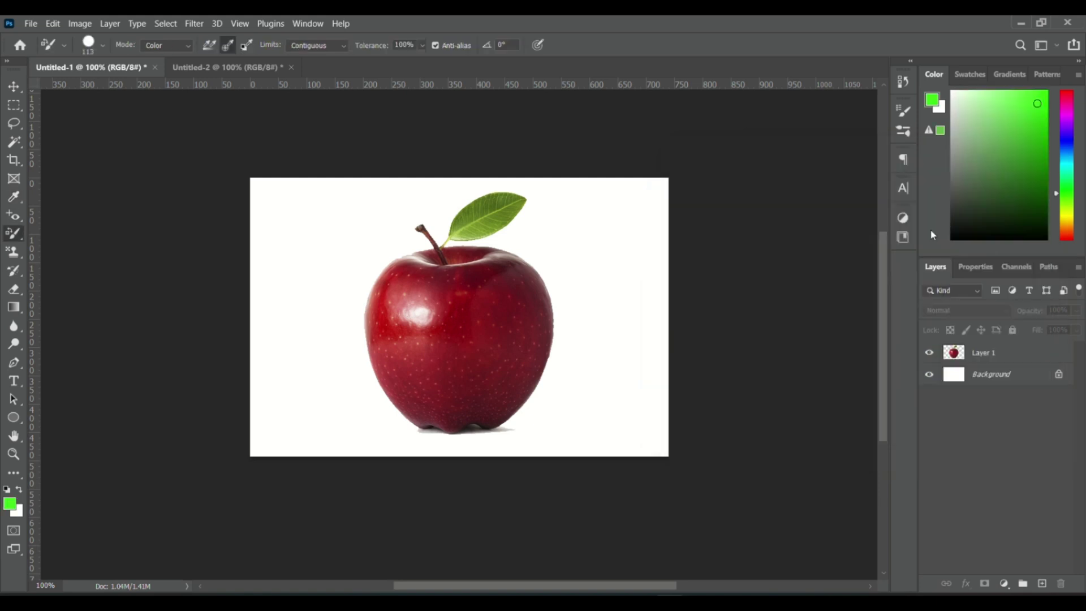
Select Layer 1 and paint green across the middle of the red apple with the Color Replacement Tool.
click(1007, 353)
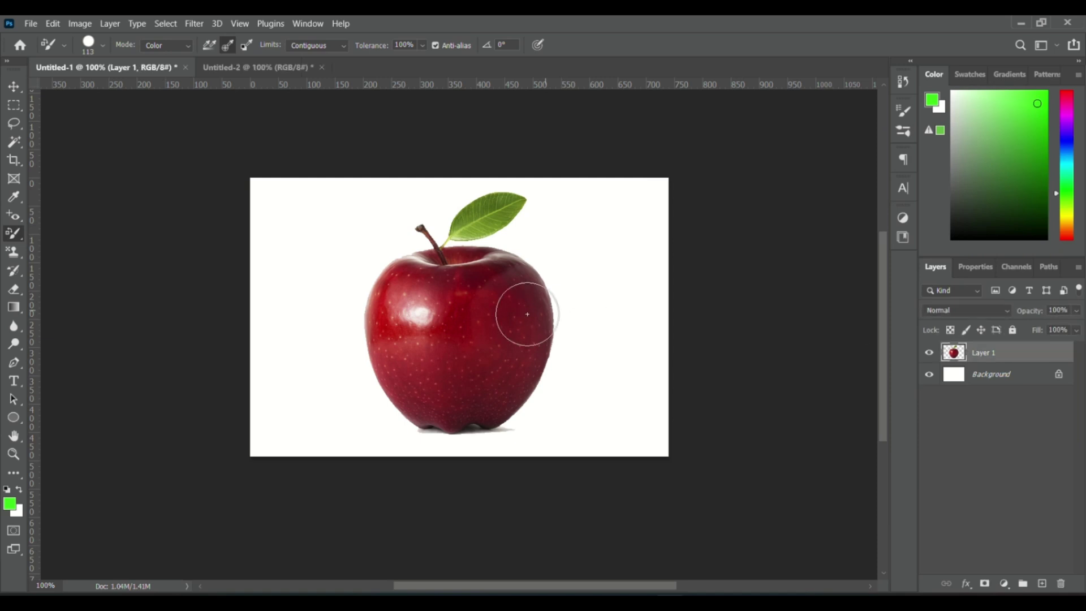
click(519, 317)
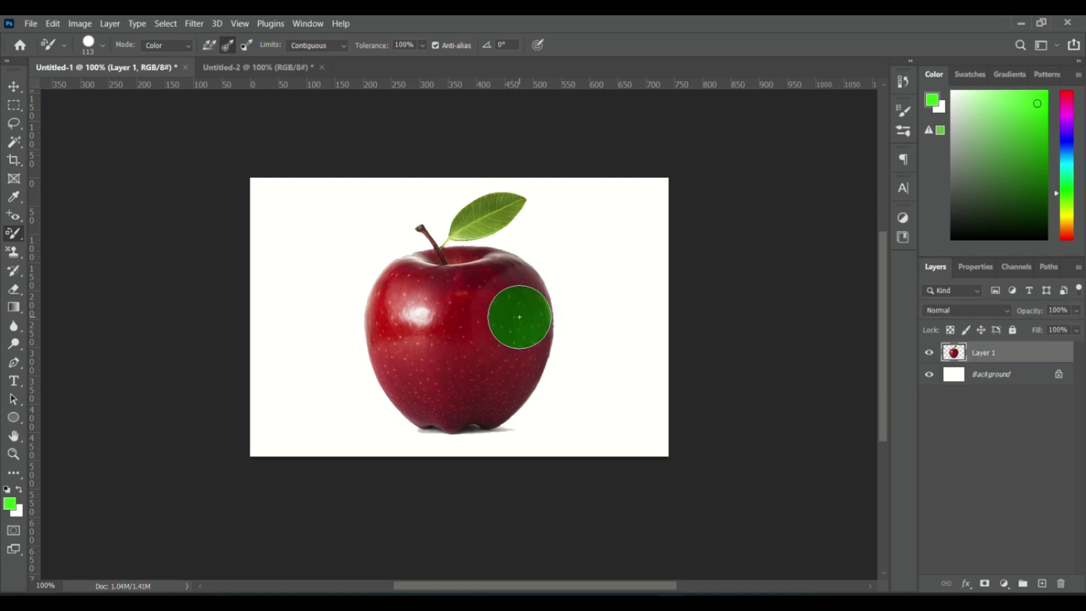
mouse_move(518, 316)
mouse_down()
mouse_move(403, 287)
mouse_move(498, 275)
mouse_move(531, 288)
mouse_move(546, 333)
mouse_move(528, 382)
mouse_move(495, 404)
mouse_move(443, 408)
mouse_move(401, 371)
mouse_move(373, 317)
mouse_up()
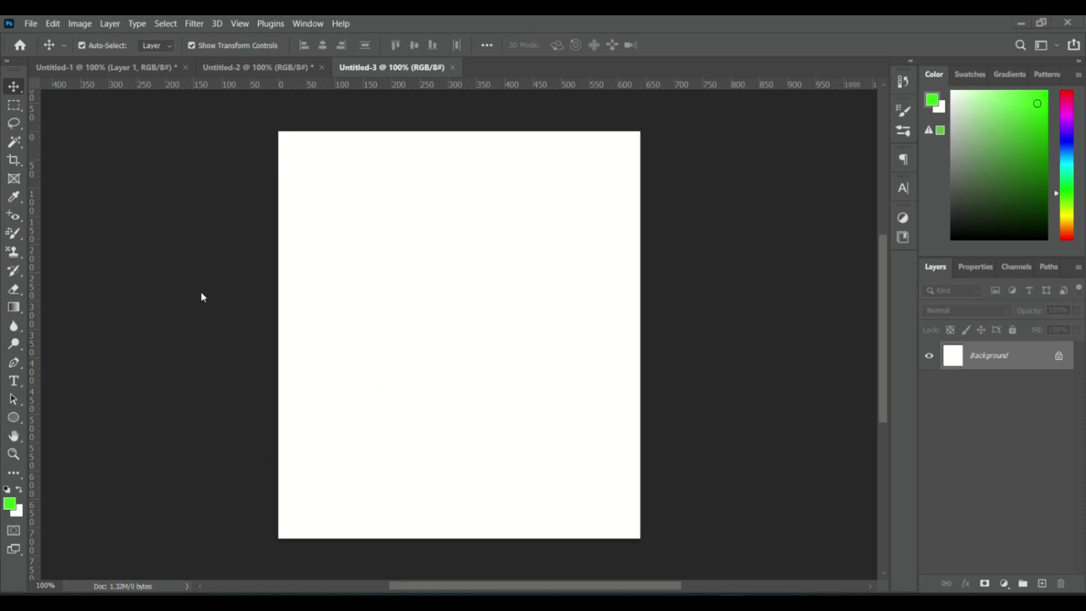
Fill the blank Untitled-3 canvas with a linear green-to-white gradient running horizontally, redrawing it until green covers more than half.
click(14, 309)
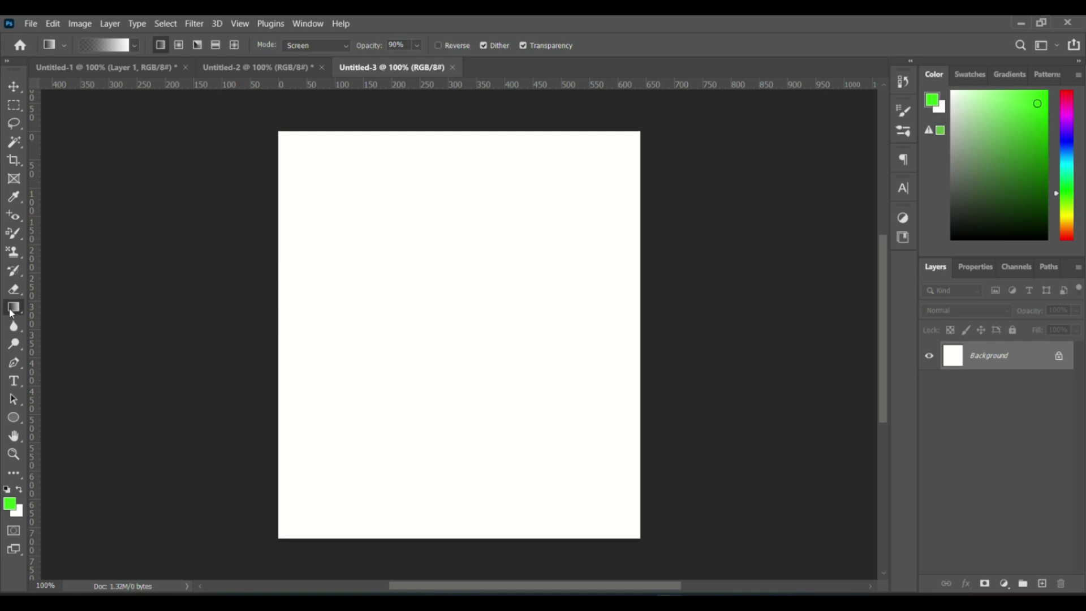
right_click(16, 313)
click(34, 308)
drag(279, 313, 514, 314)
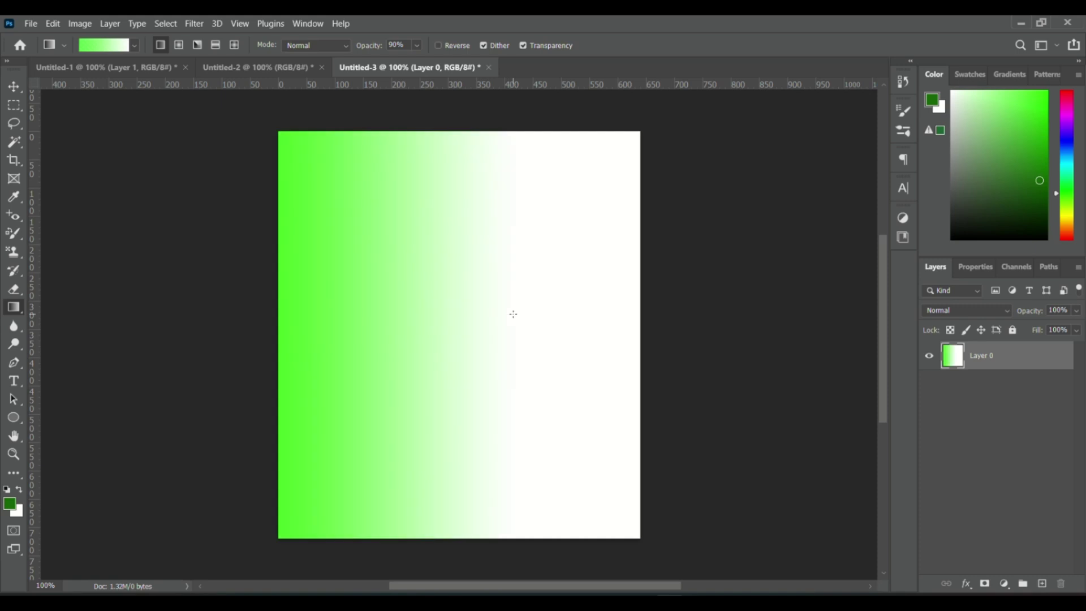
drag(347, 333, 612, 315)
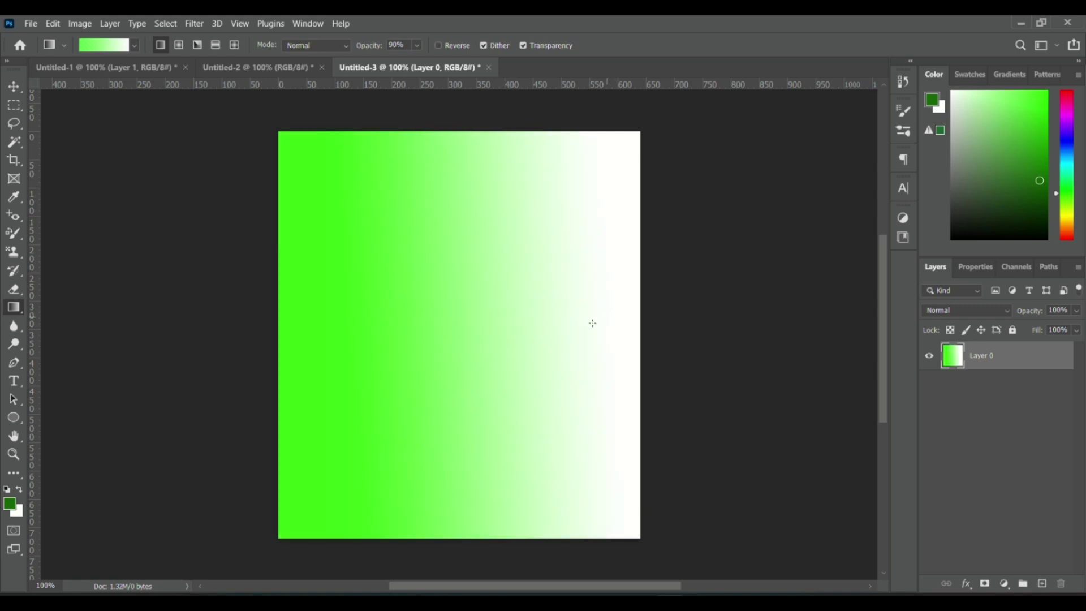
drag(434, 344, 594, 335)
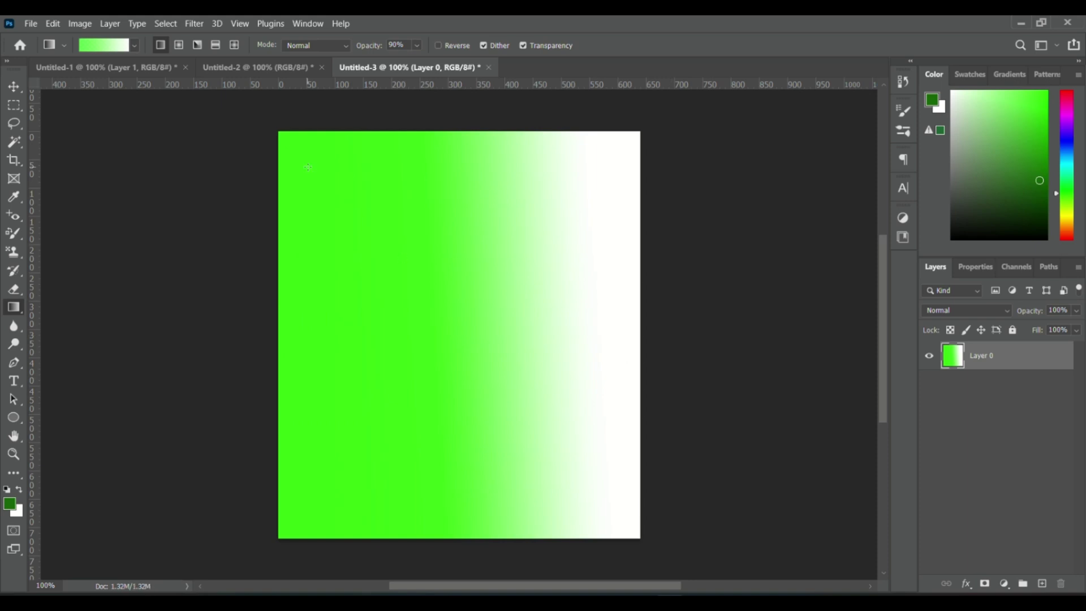
Switch the gradient style through radial, angle and reflected, ending on diamond.
click(179, 46)
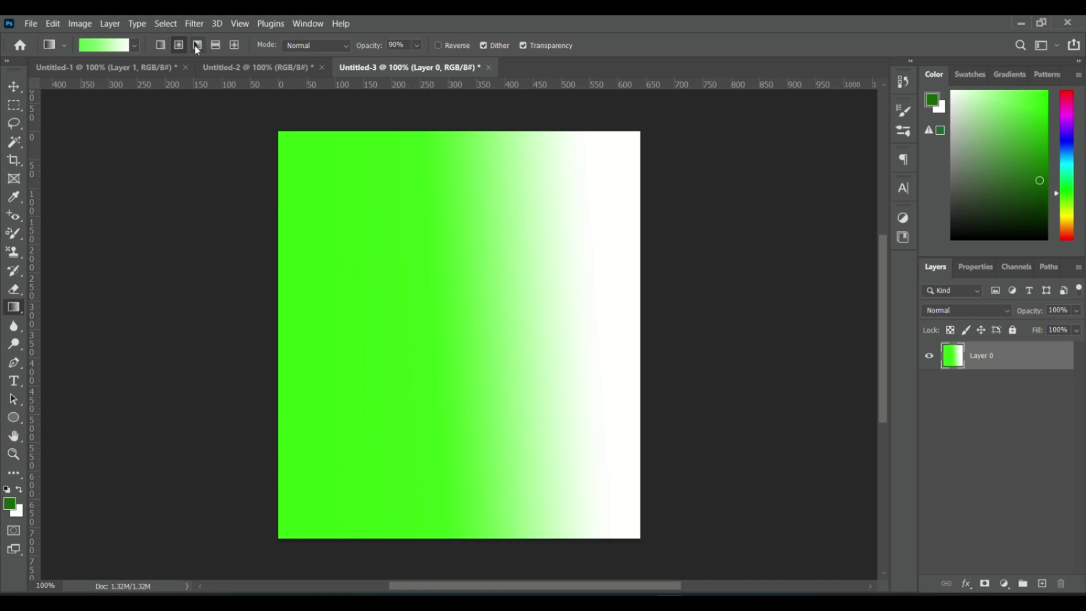
click(197, 47)
click(215, 45)
click(234, 45)
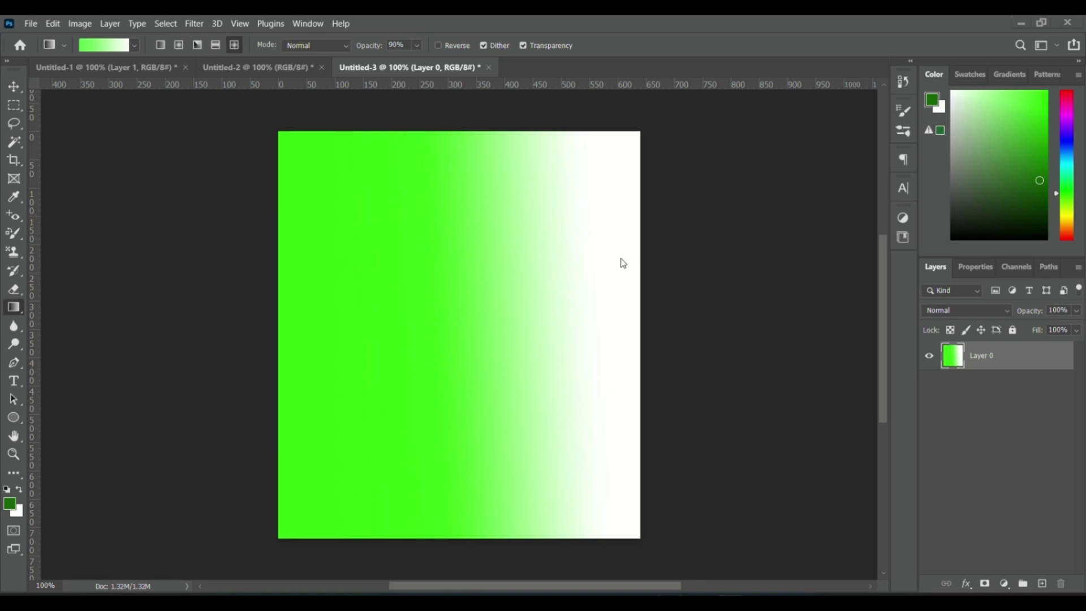
Apply a blue-to-cyan preset from the Blues gradient group as a gradient fill over Layer 0.
click(1020, 76)
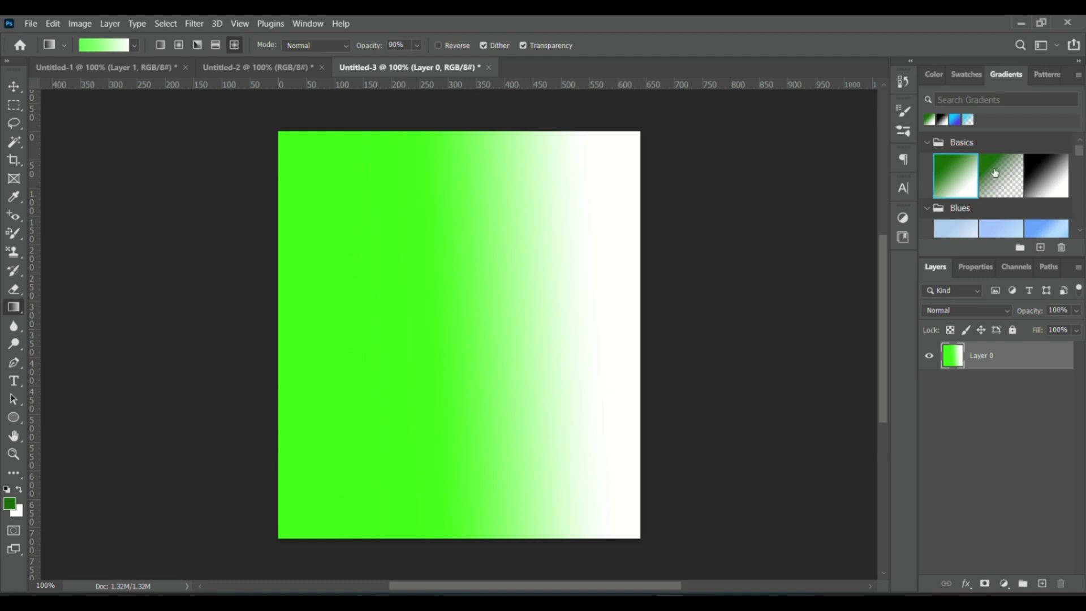
scroll(995, 172, down, 5)
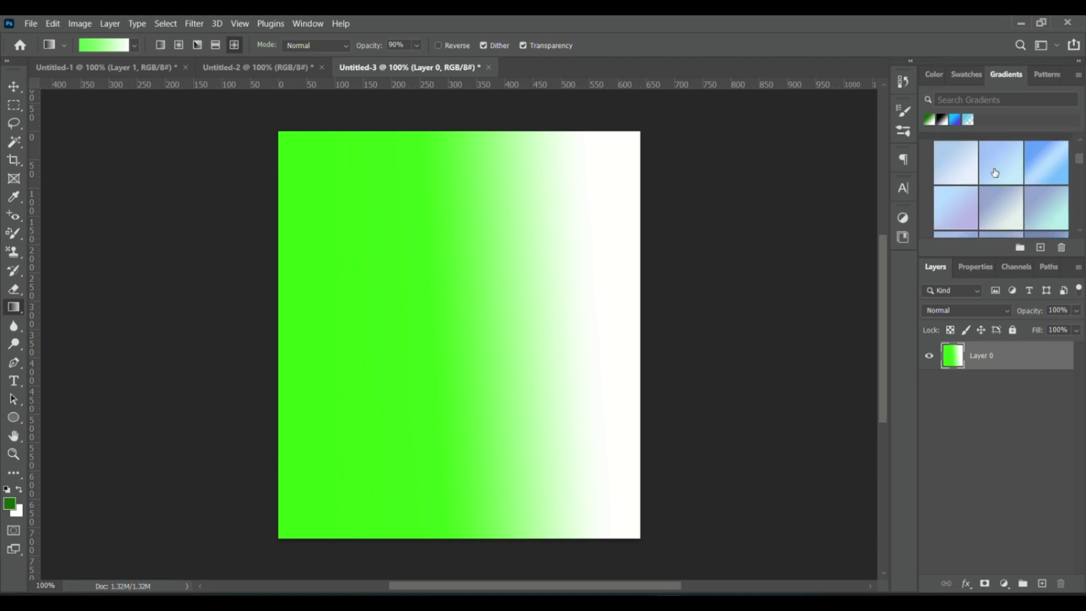
scroll(995, 173, down, 5)
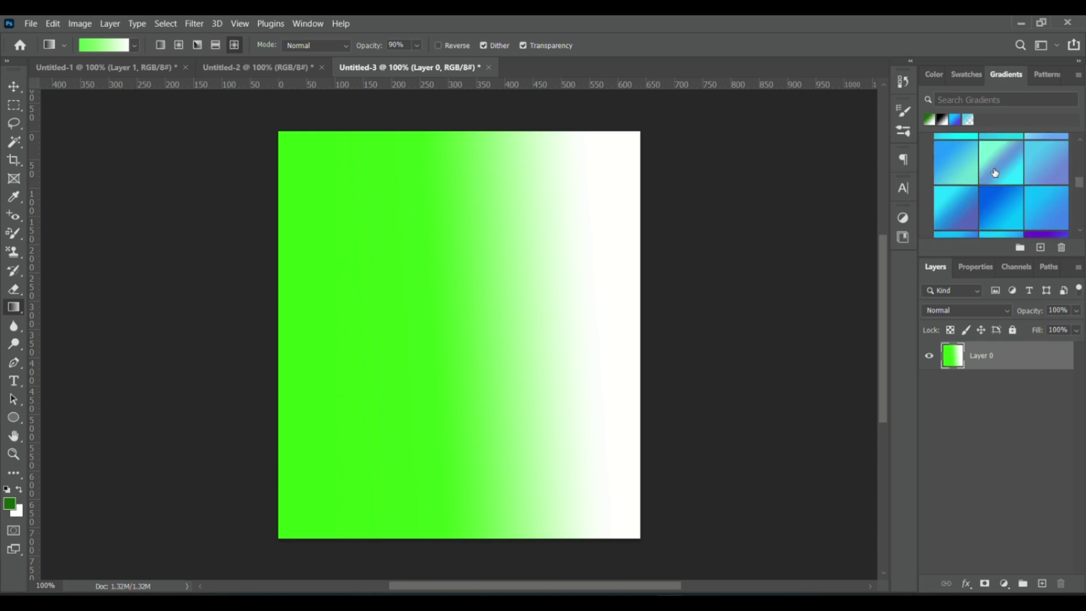
click(994, 169)
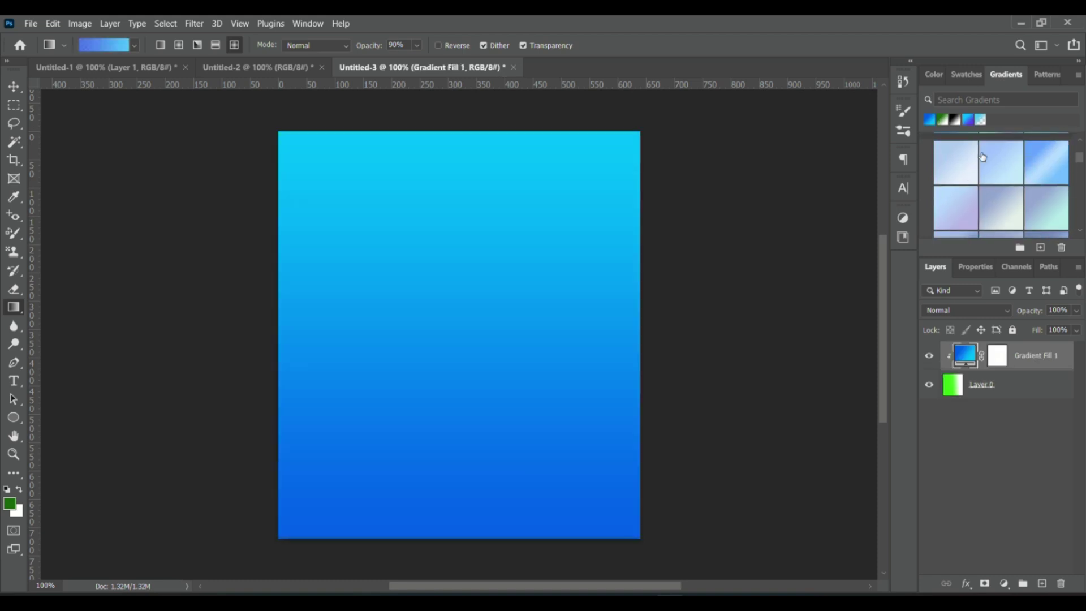
Collapse the Blues and Basics gradient groups and change the gradient fill to the recently used dark green-to-white gradient.
scroll(994, 170, up, 5)
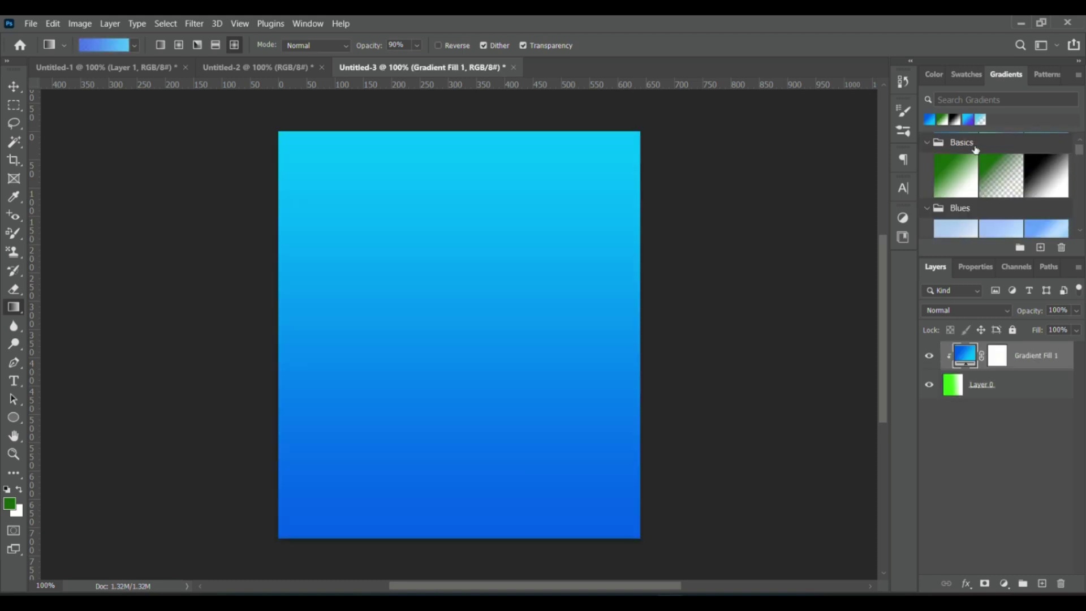
click(926, 208)
click(927, 144)
scroll(971, 232, down, 1)
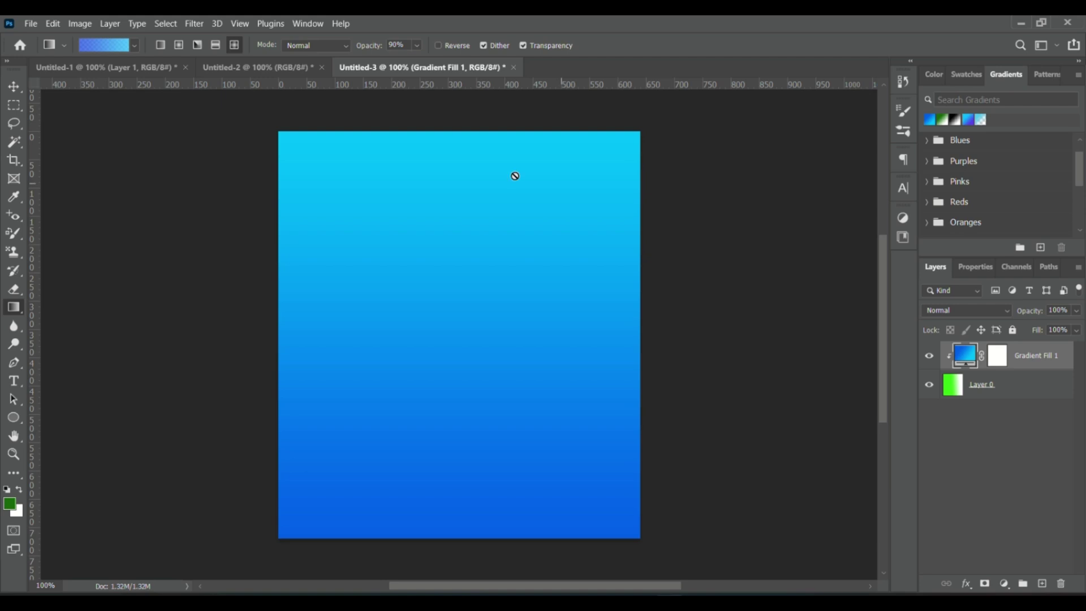
click(64, 45)
click(64, 45)
click(942, 120)
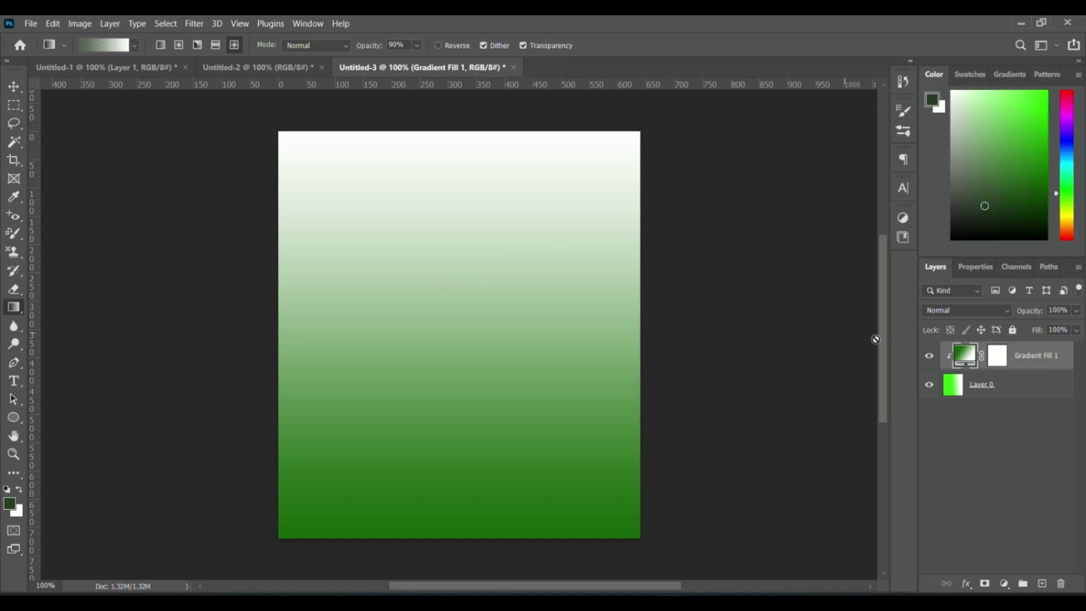
Draw several diamond gradients across the canvas on the layer mask of Gradient Fill 1.
click(1002, 360)
drag(350, 329, 491, 308)
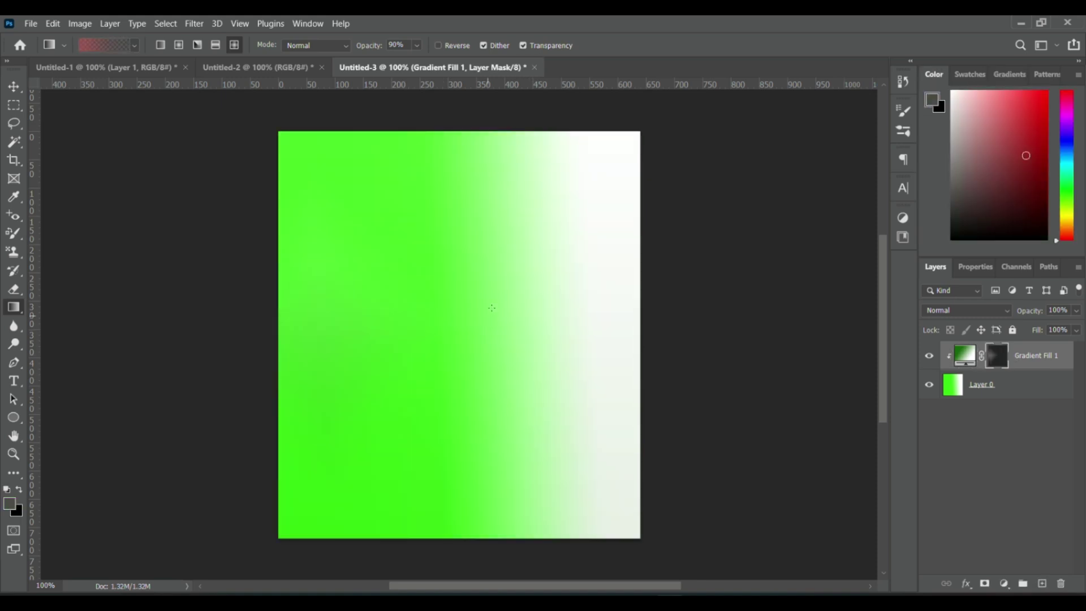
drag(497, 211, 414, 351)
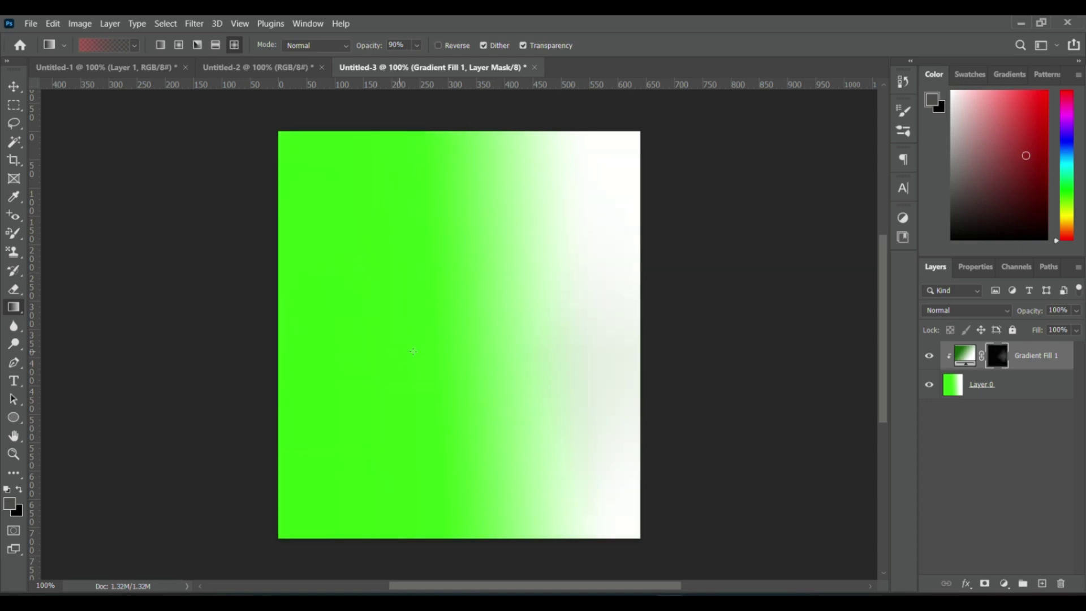
drag(471, 284, 451, 296)
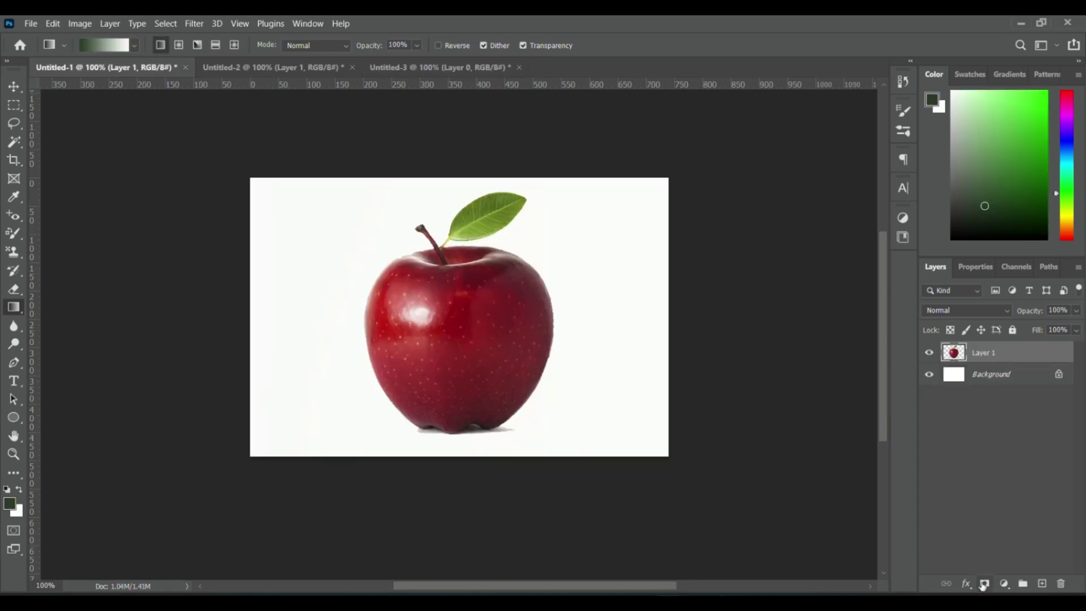
Add a layer mask to the apple layer and draw a black-to-white linear gradient horizontally across the apple on it.
click(985, 584)
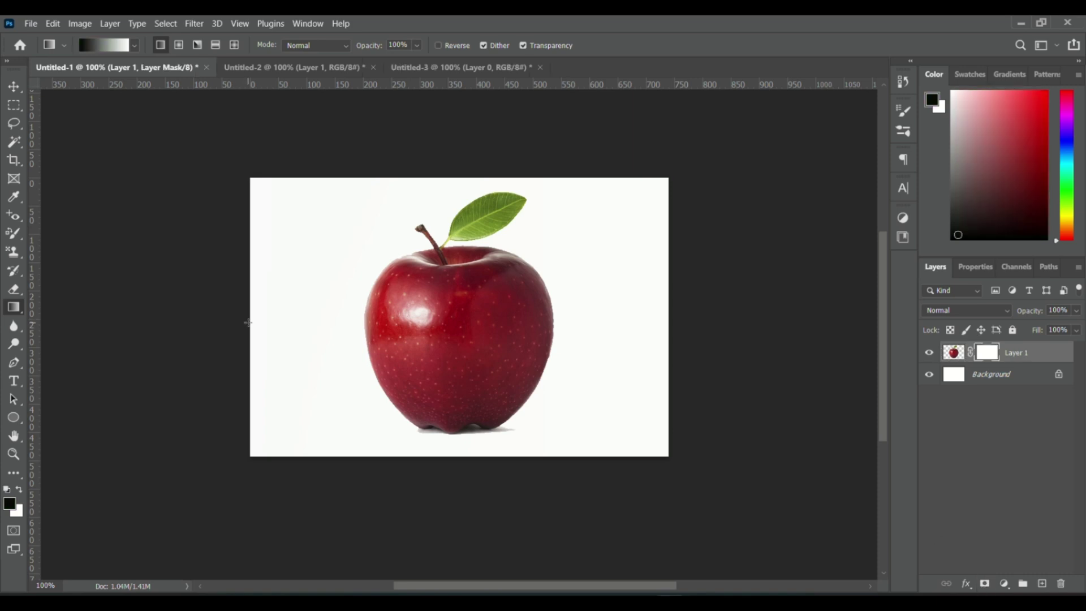
drag(248, 323, 567, 329)
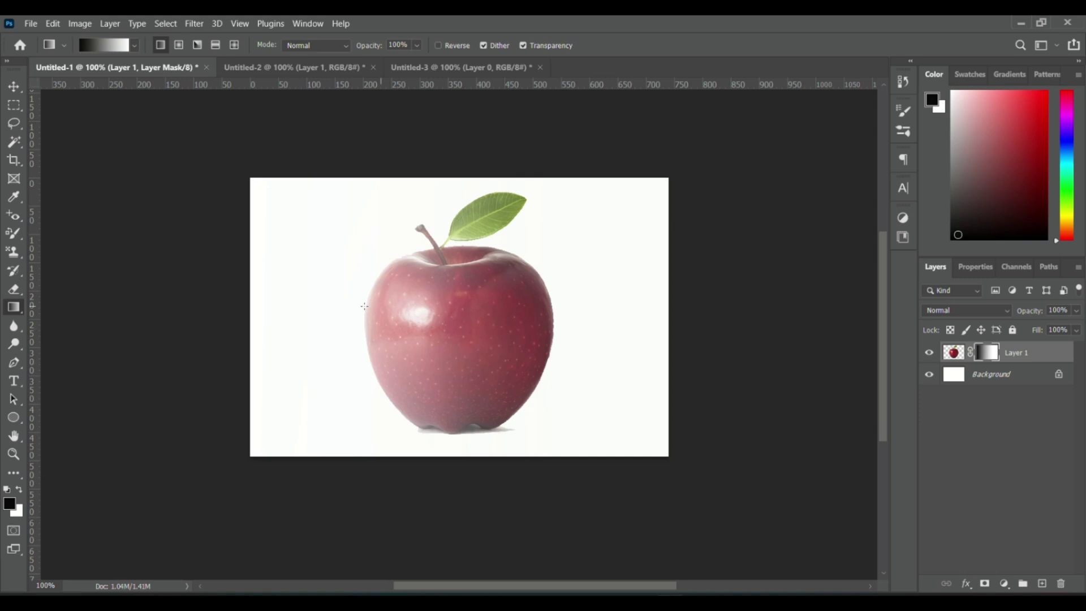
drag(350, 315, 581, 291)
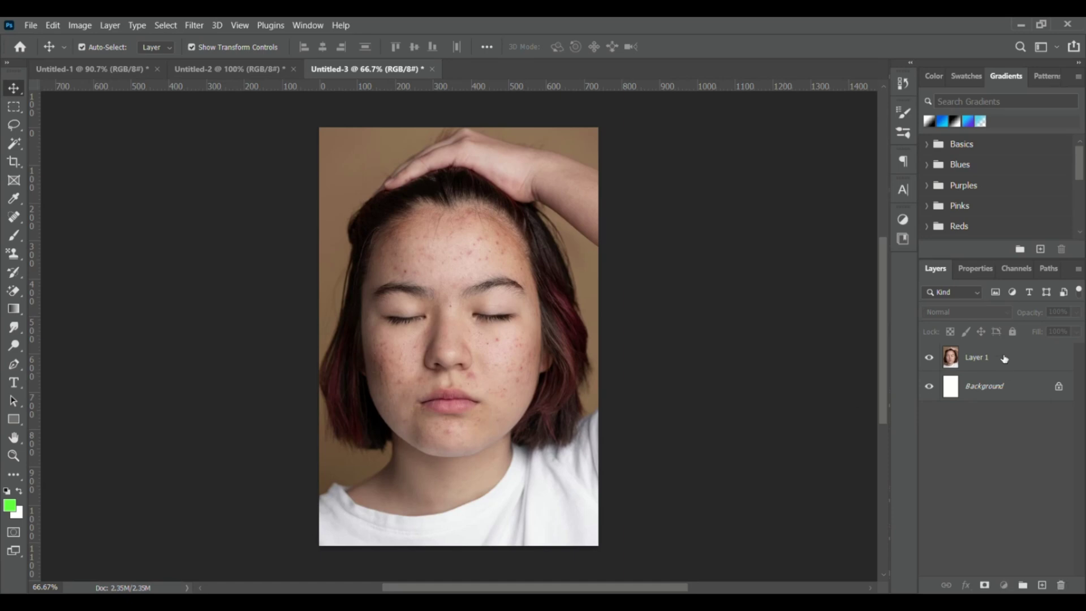
Duplicate the portrait's Layer 1 and set the copy's blend mode to Vivid Light.
drag(1001, 357, 1042, 585)
click(964, 312)
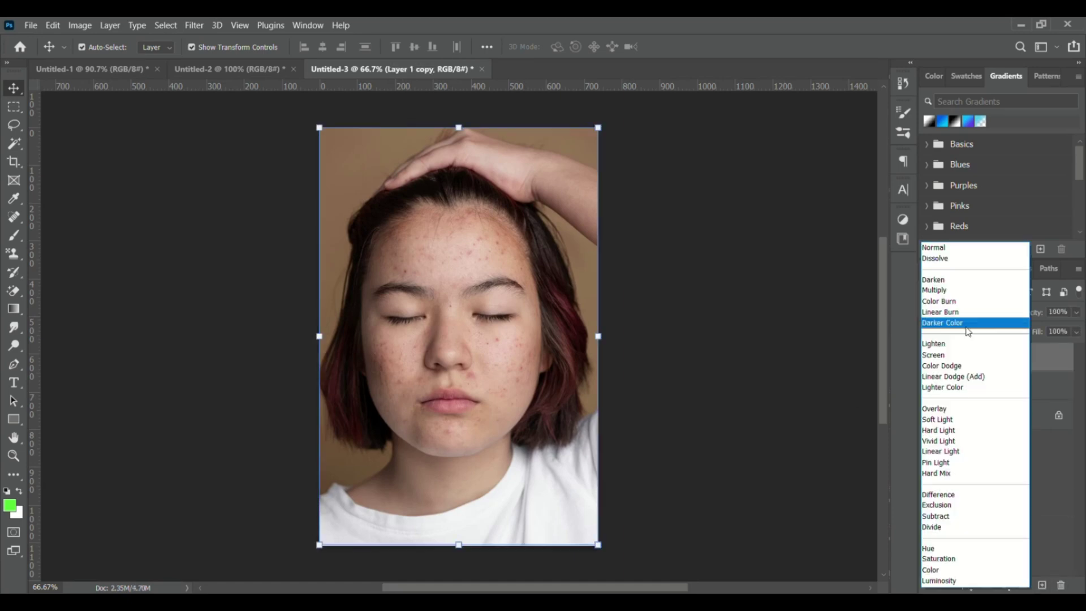
click(939, 441)
Invert the colors of the duplicated portrait layer.
click(80, 25)
mouse_move(93, 57)
click(249, 208)
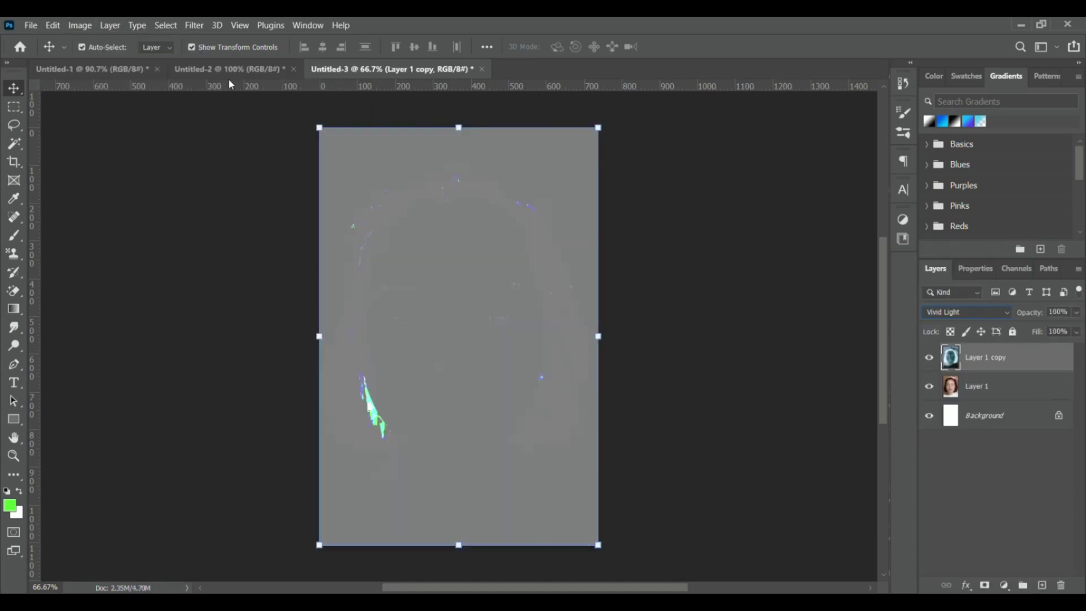
Apply a High Pass filter with a radius of 5.4 pixels to the inverted portrait copy.
click(194, 25)
mouse_move(221, 308)
click(391, 323)
drag(497, 338, 475, 339)
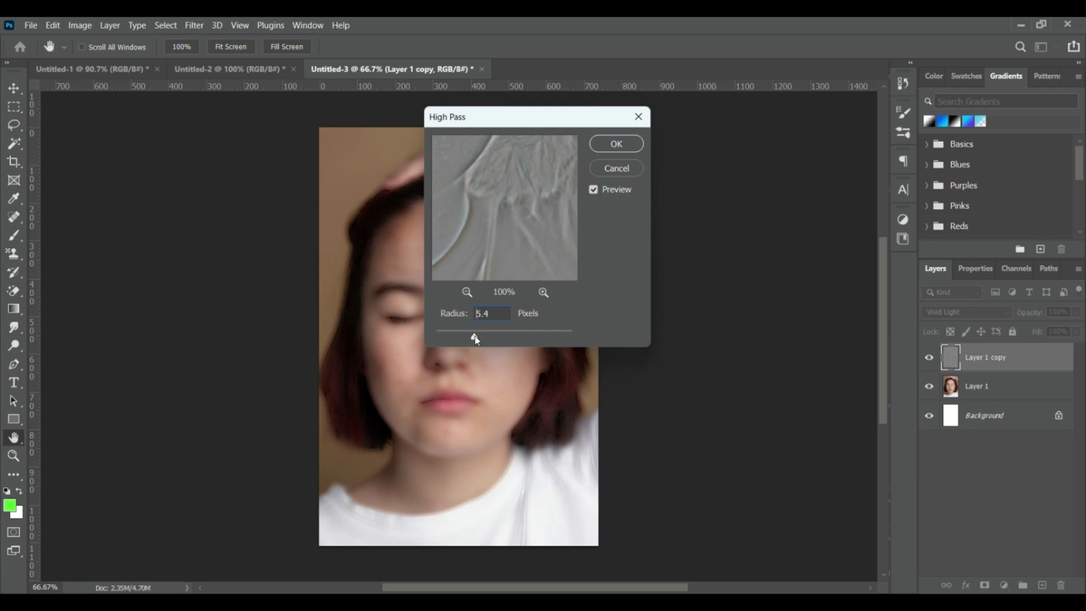
click(615, 143)
key(v)
Apply a slight Gaussian Blur to the portrait's Layer 1 copy.
click(194, 25)
mouse_move(237, 194)
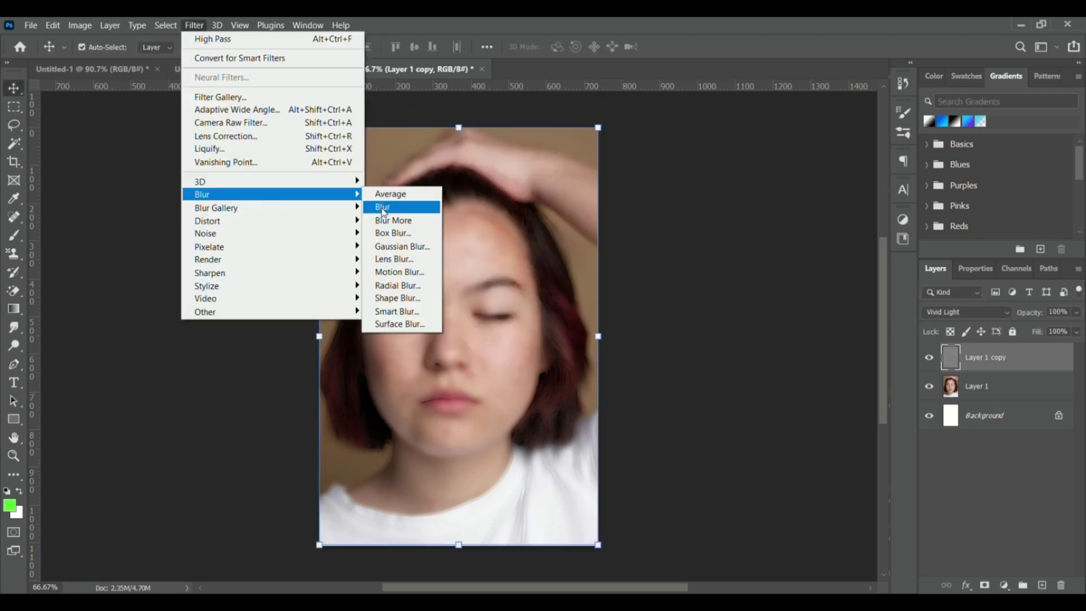
click(403, 246)
drag(691, 399, 677, 402)
click(844, 207)
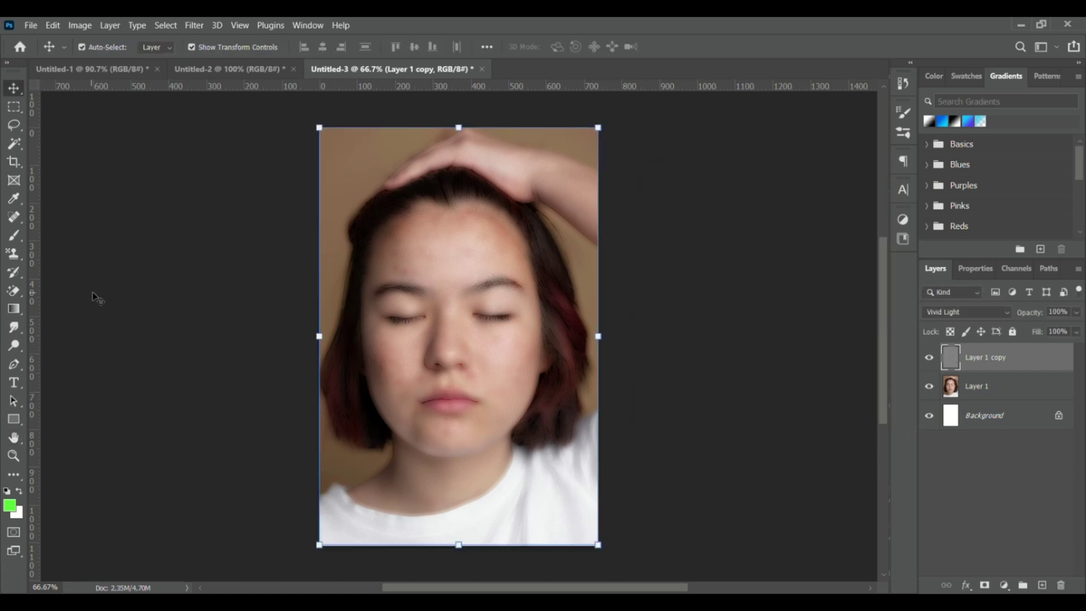
Add a black layer mask to Layer 1 copy and paint white with the Brush over the forehead, cheeks and chin to smooth the skin.
alt+click(985, 585)
click(14, 235)
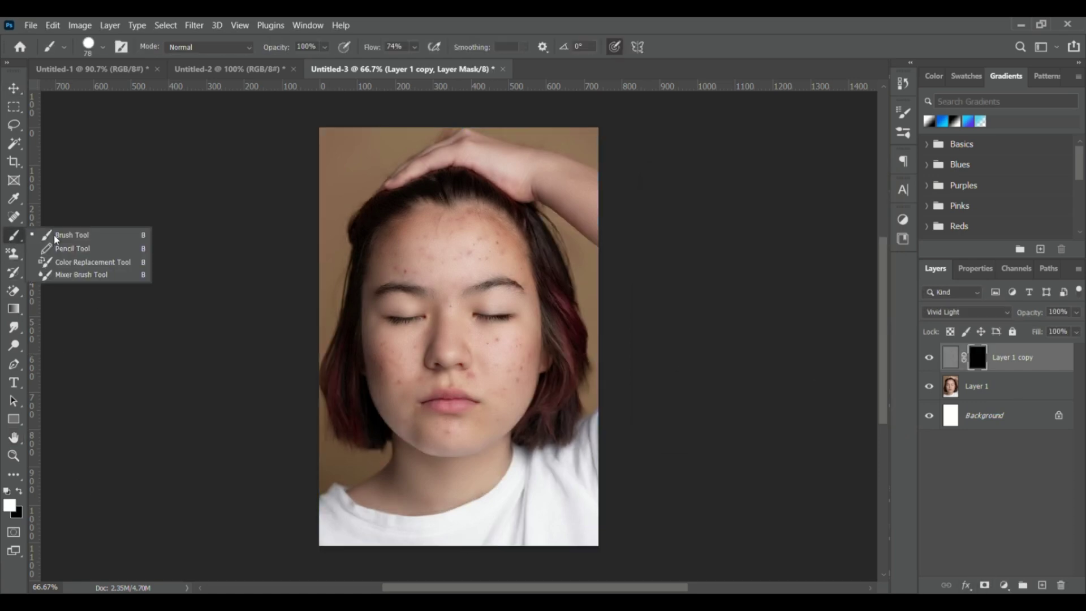
click(56, 235)
mouse_move(361, 251)
mouse_down()
mouse_move(517, 267)
mouse_move(436, 238)
mouse_move(383, 269)
mouse_move(449, 301)
mouse_up()
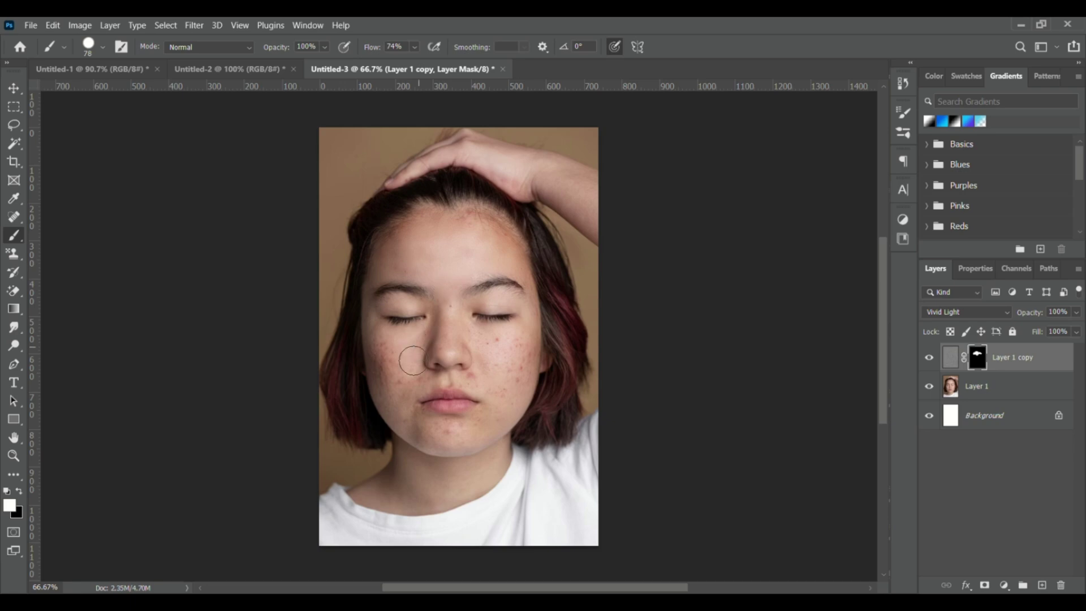
mouse_move(412, 361)
mouse_down()
mouse_move(469, 336)
mouse_move(512, 390)
mouse_move(462, 387)
mouse_move(473, 421)
mouse_move(451, 439)
mouse_move(534, 291)
mouse_move(507, 412)
mouse_up()
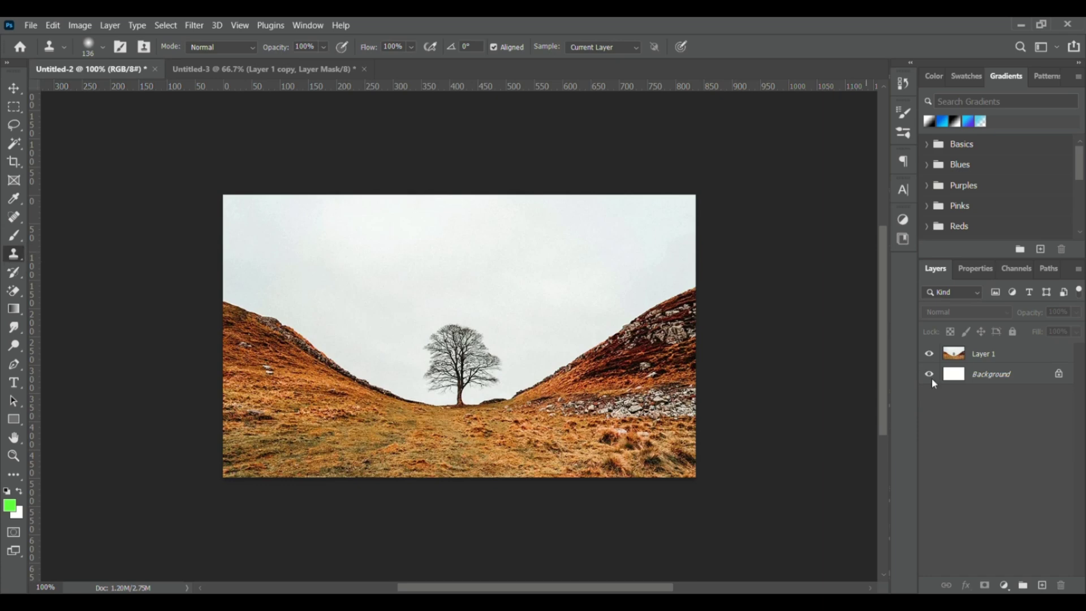
Try to remove the tree on the landscape's Layer 1 with the Clone Stamp, sampling the sky beside it.
click(990, 353)
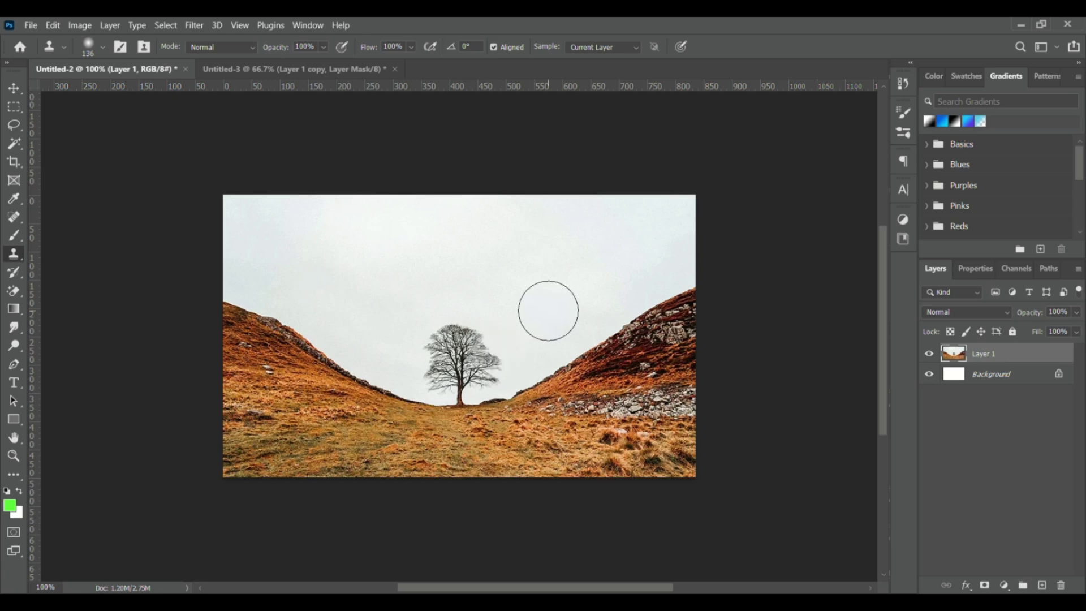
alt+click(538, 321)
click(465, 356)
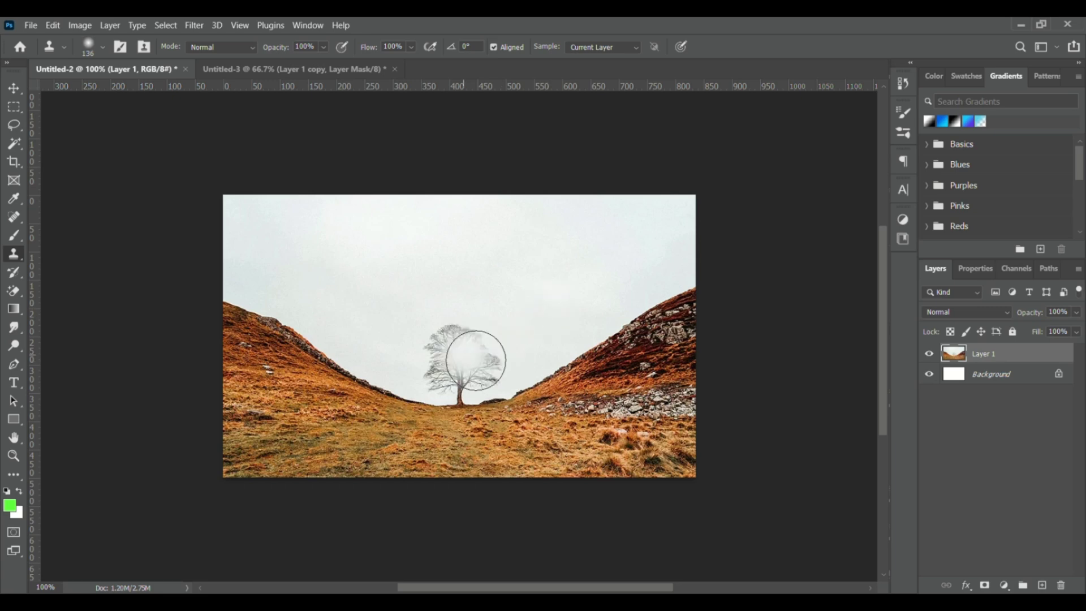
mouse_move(476, 361)
mouse_down()
mouse_move(447, 377)
mouse_move(432, 332)
mouse_move(461, 339)
mouse_move(437, 376)
mouse_move(482, 374)
mouse_move(419, 362)
mouse_move(481, 340)
mouse_up()
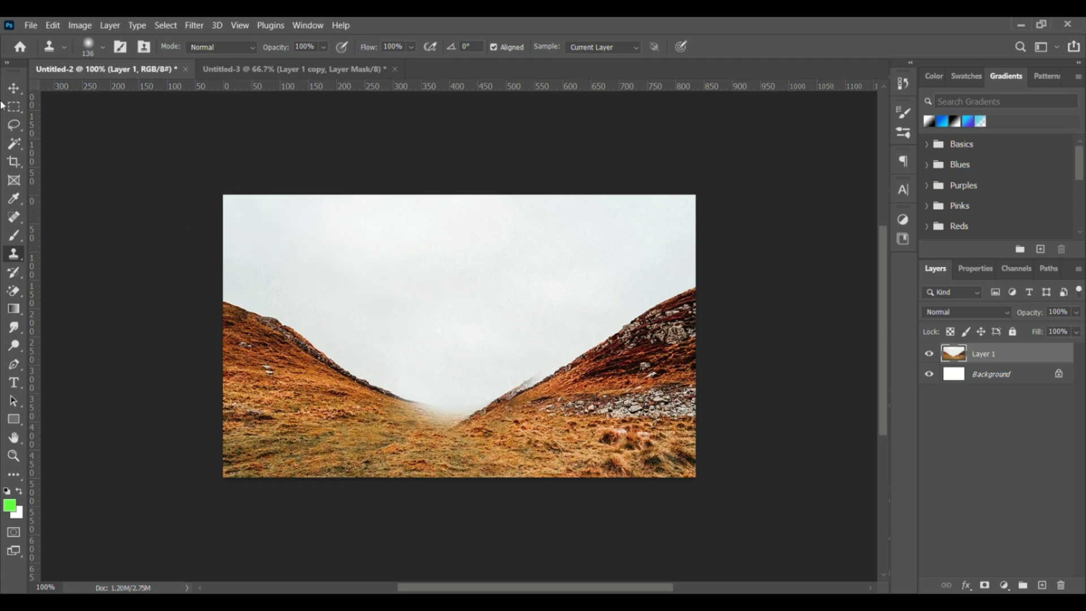
click(14, 88)
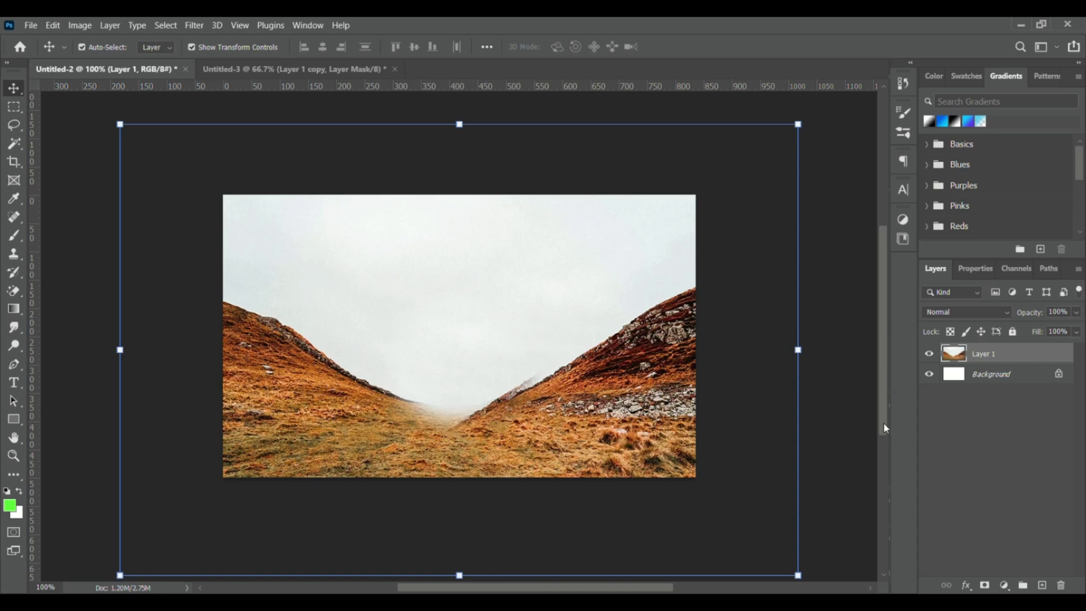
click(844, 442)
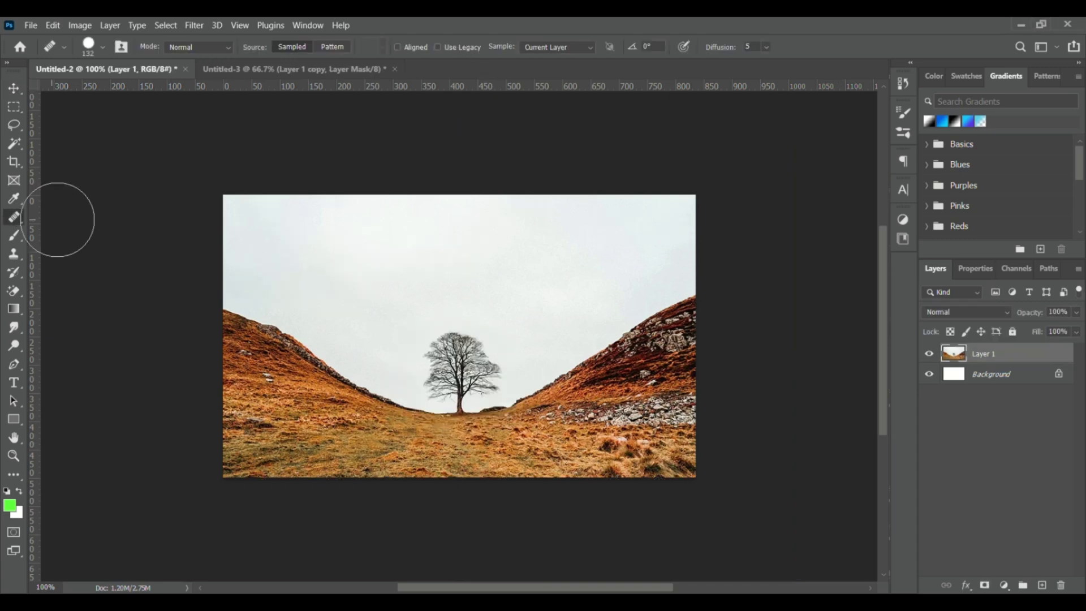
Try to paint the tree out with the Healing Brush, using the sky above it as the source.
right_click(23, 222)
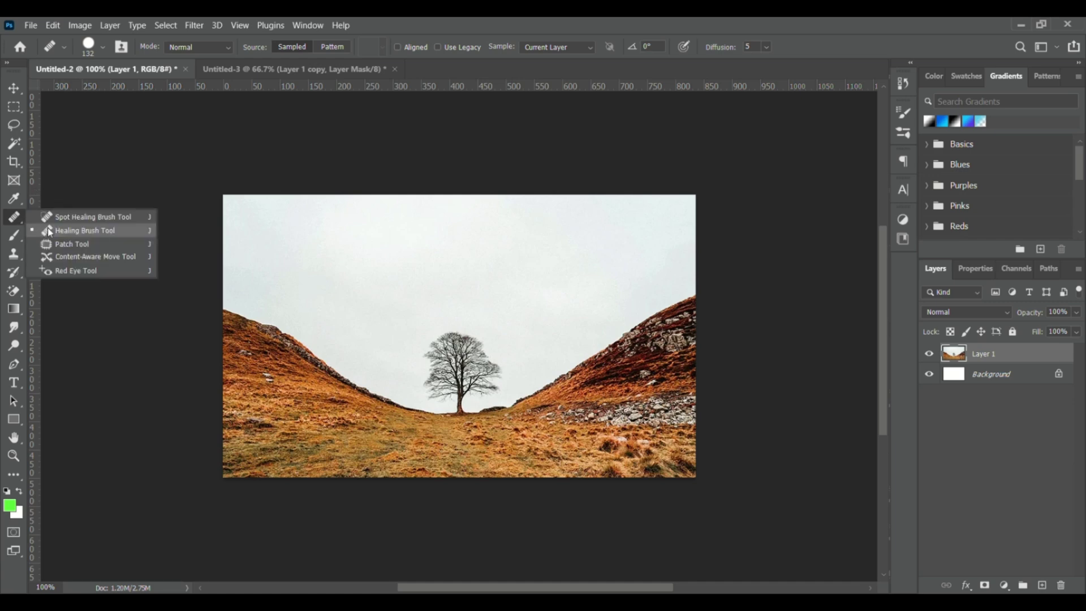
click(50, 230)
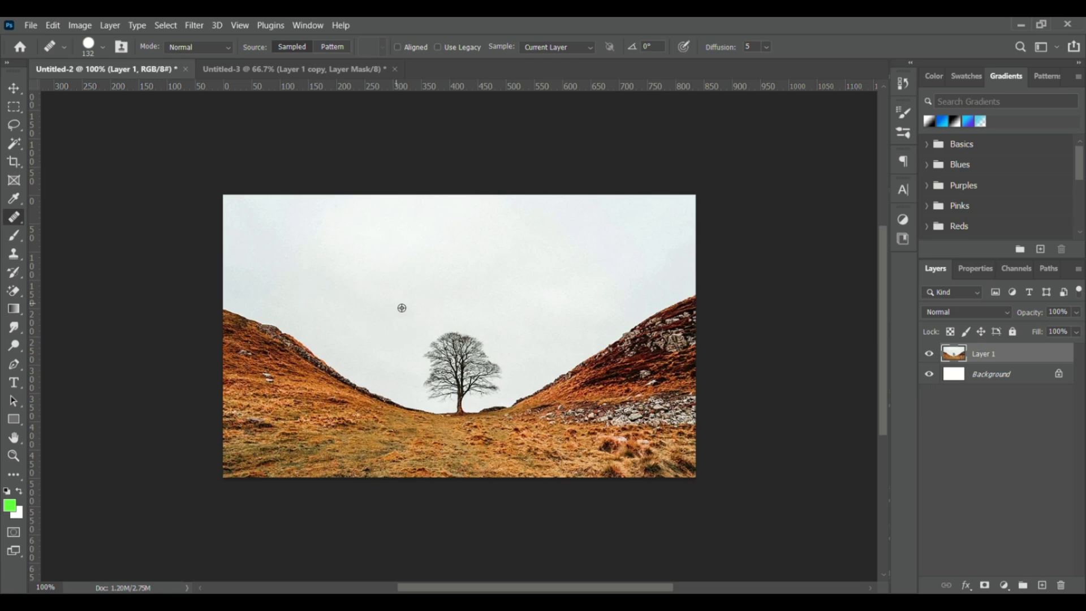
mouse_move(449, 360)
mouse_down()
mouse_move(477, 358)
mouse_move(444, 376)
mouse_move(470, 375)
mouse_move(444, 383)
mouse_move(461, 381)
mouse_up()
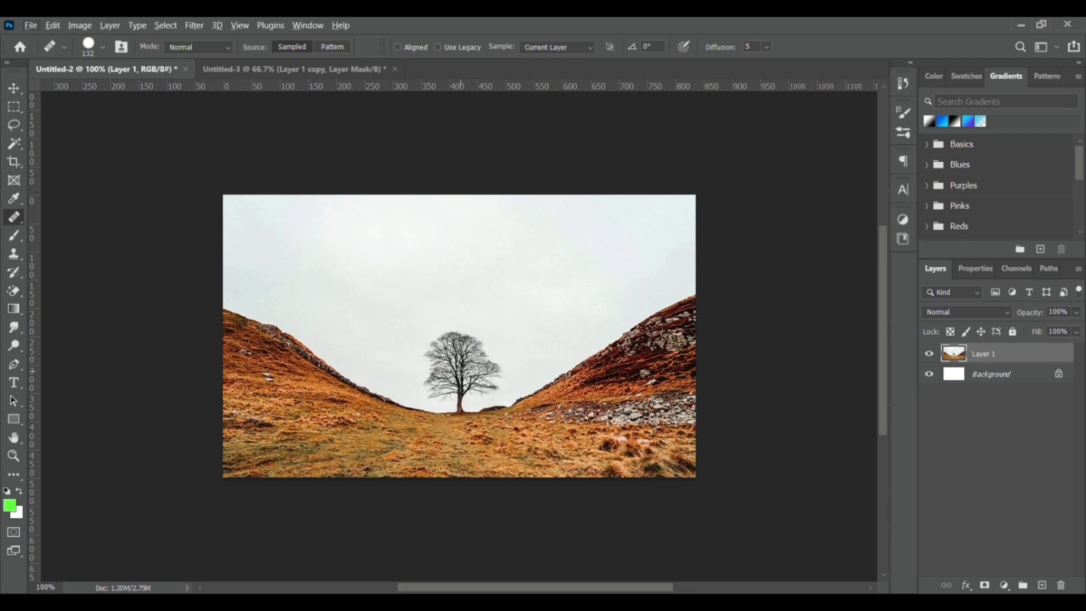
Try to copy the lone tree onto the right hillside with the Healing Brush.
click(461, 371)
alt+click(461, 371)
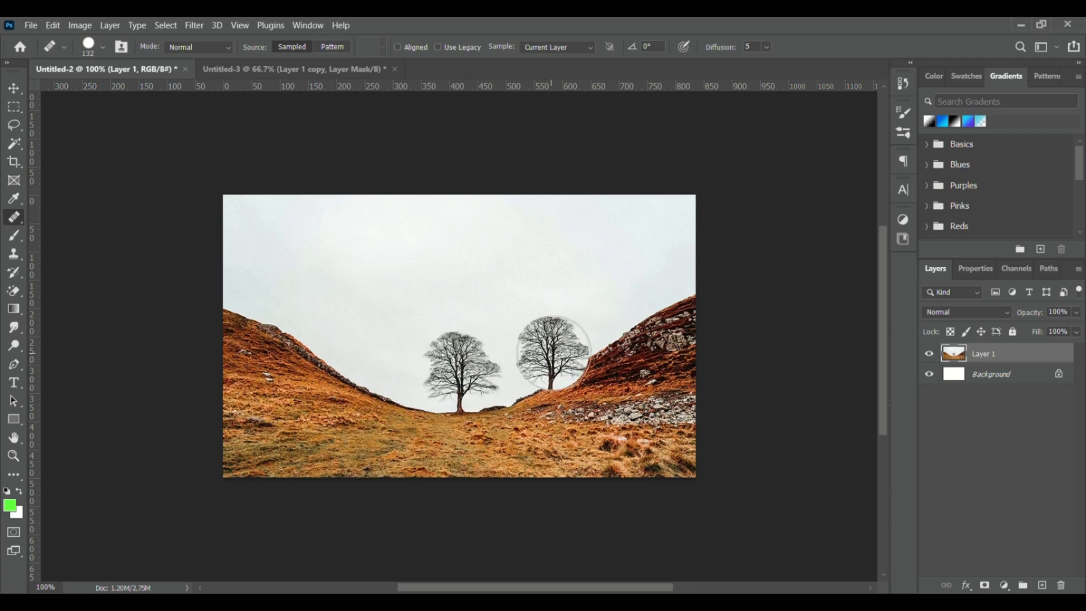
click(565, 342)
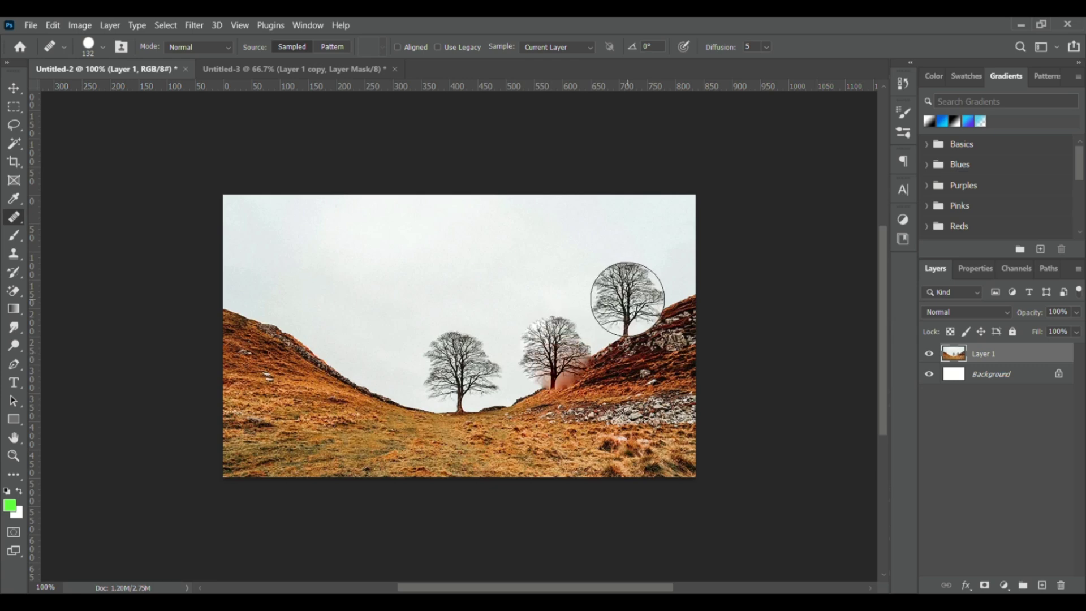
key(ctrl+z)
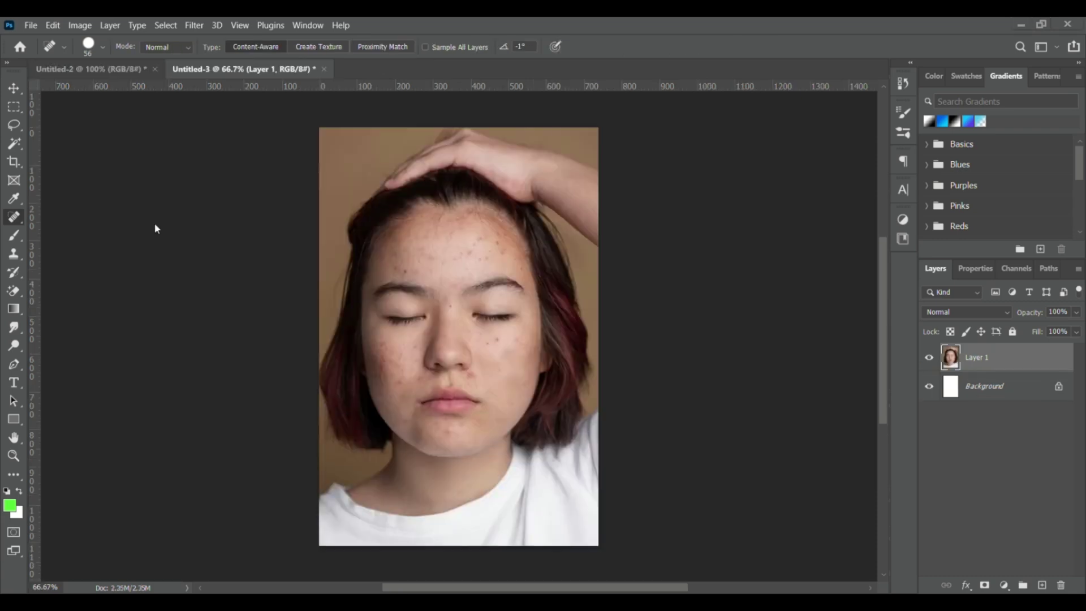
Remove the blemishes from the woman's forehead with the content-aware Spot Healing Brush.
right_click(9, 220)
click(79, 220)
mouse_move(402, 253)
mouse_down()
mouse_move(470, 253)
mouse_move(401, 263)
mouse_move(496, 257)
mouse_move(478, 235)
mouse_up()
click(401, 261)
click(496, 257)
Heal the spots on both cheeks, around the mouth and on the chin of the portrait.
drag(493, 345, 510, 353)
mouse_move(384, 346)
mouse_down()
mouse_move(384, 396)
mouse_move(413, 373)
mouse_move(481, 374)
mouse_up()
click(383, 396)
key(ctrl+z)
click(470, 379)
click(488, 386)
click(465, 428)
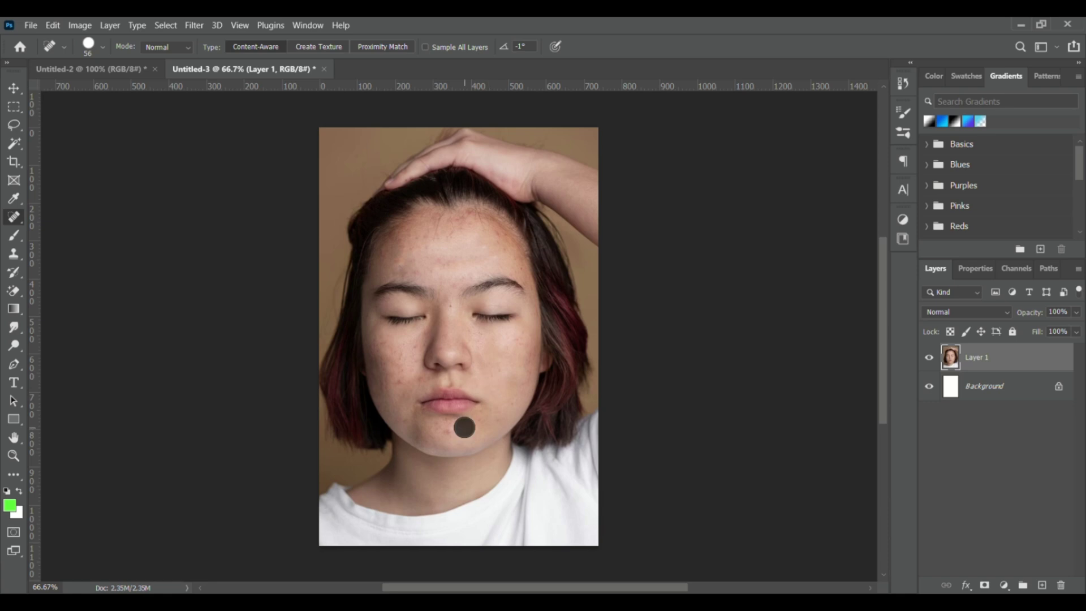
Clean up the remaining spots on the cheek beside the nose and along the upper forehead.
drag(403, 381, 424, 377)
click(425, 380)
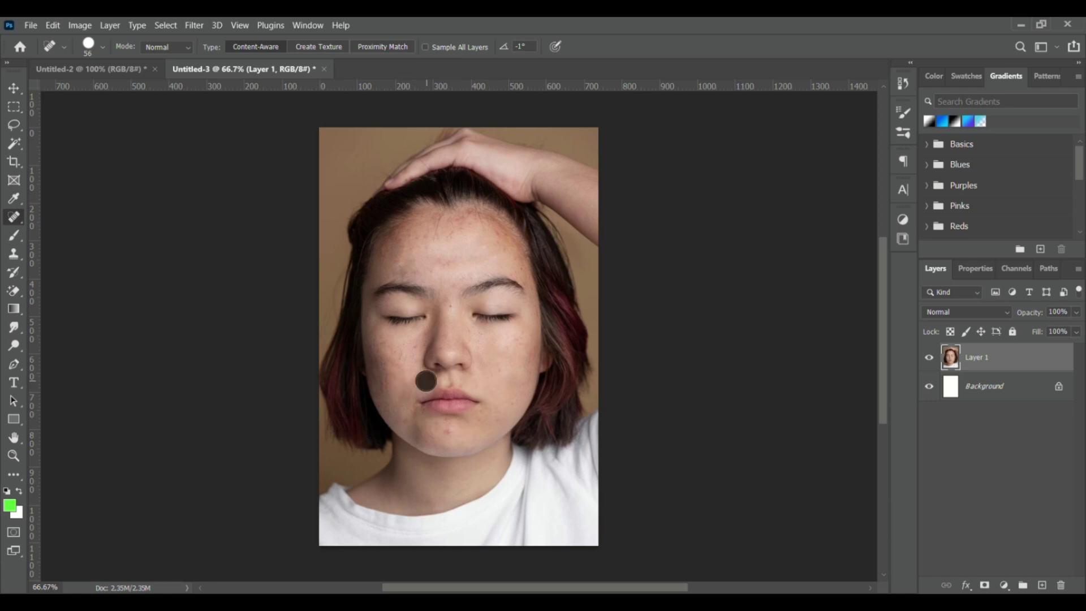
click(400, 366)
mouse_move(509, 229)
mouse_down()
mouse_move(515, 258)
mouse_move(492, 238)
mouse_up()
click(415, 236)
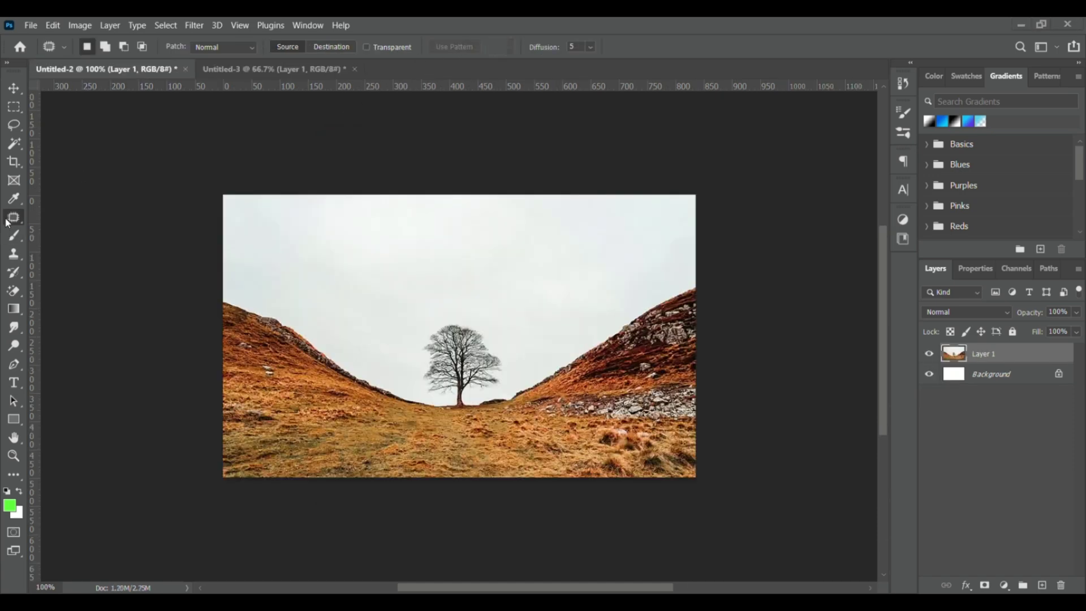
Outline the lone tree in the landscape photo with the Patch tool and replace it with clear sky from beside it.
right_click(11, 218)
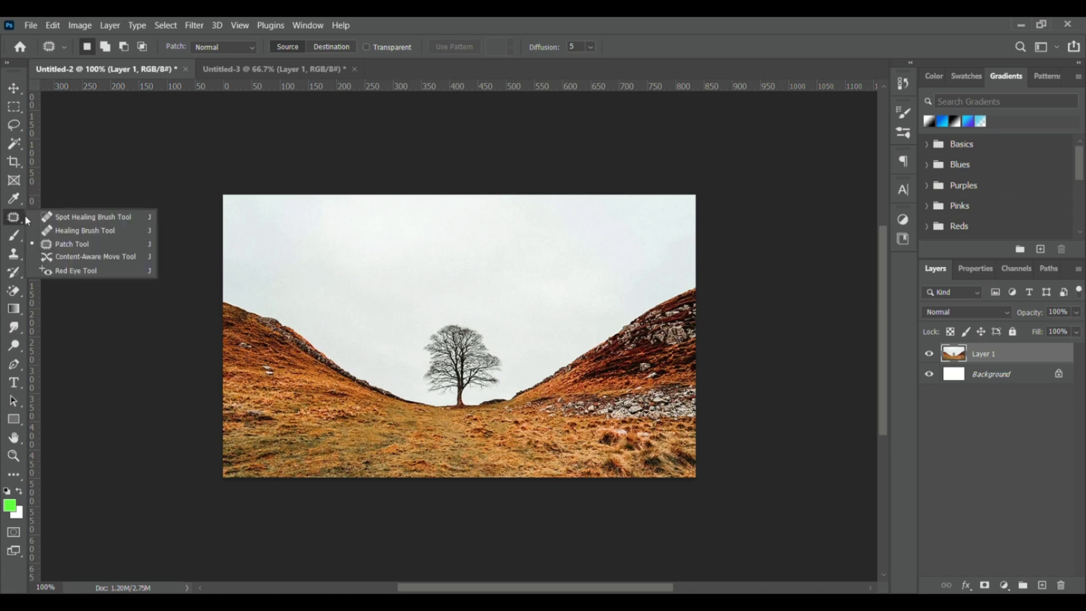
click(65, 245)
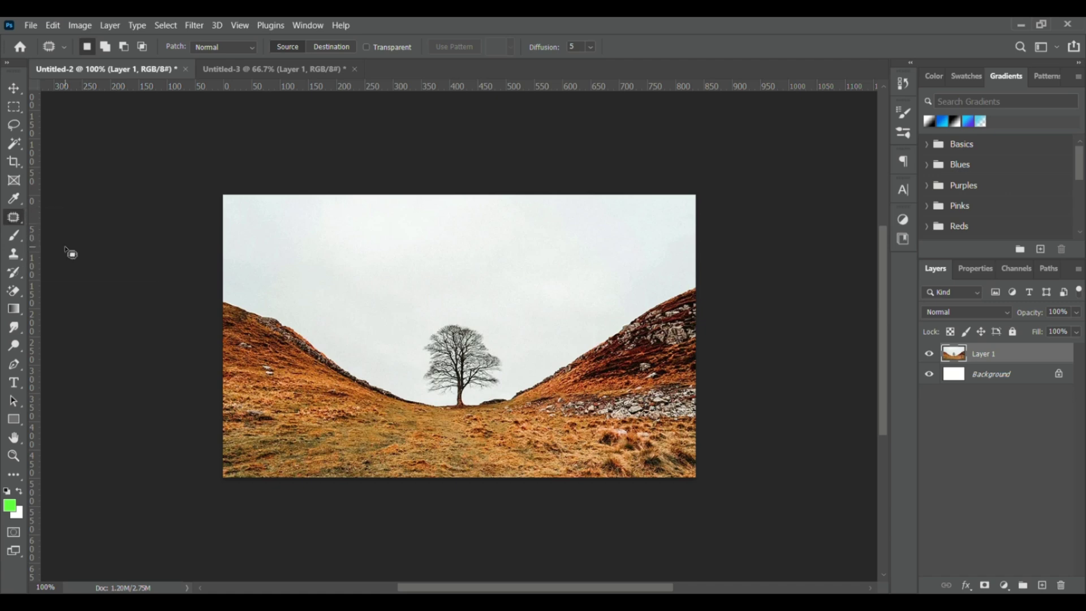
mouse_move(434, 325)
mouse_down()
mouse_move(414, 368)
mouse_move(431, 402)
mouse_move(468, 412)
mouse_move(499, 385)
mouse_move(502, 345)
mouse_move(489, 329)
mouse_move(432, 325)
mouse_move(472, 376)
mouse_move(480, 333)
mouse_move(516, 291)
mouse_up()
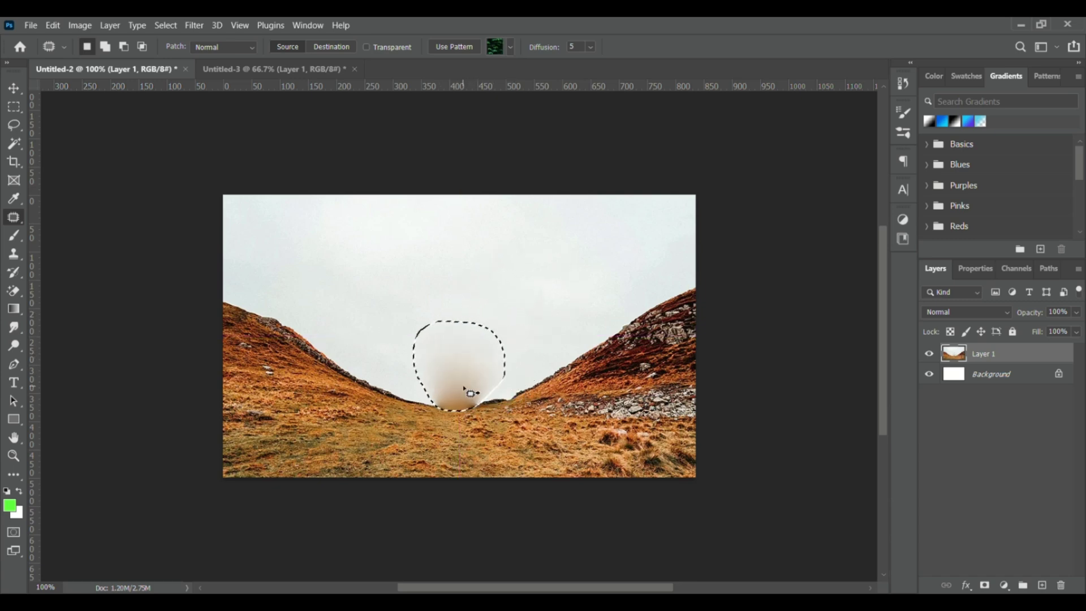
drag(493, 382, 533, 368)
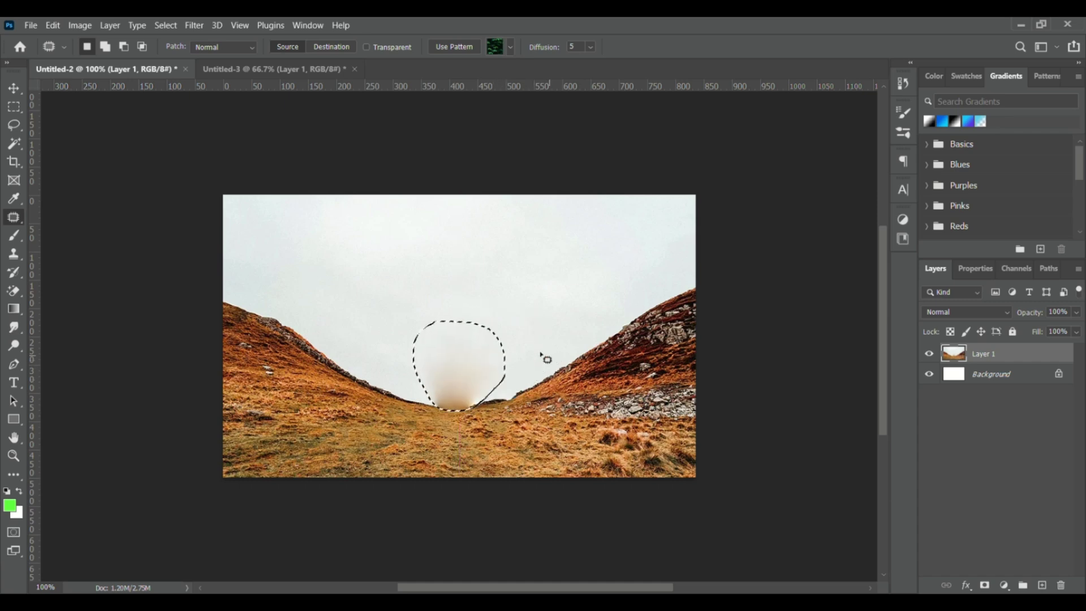
drag(484, 368, 557, 336)
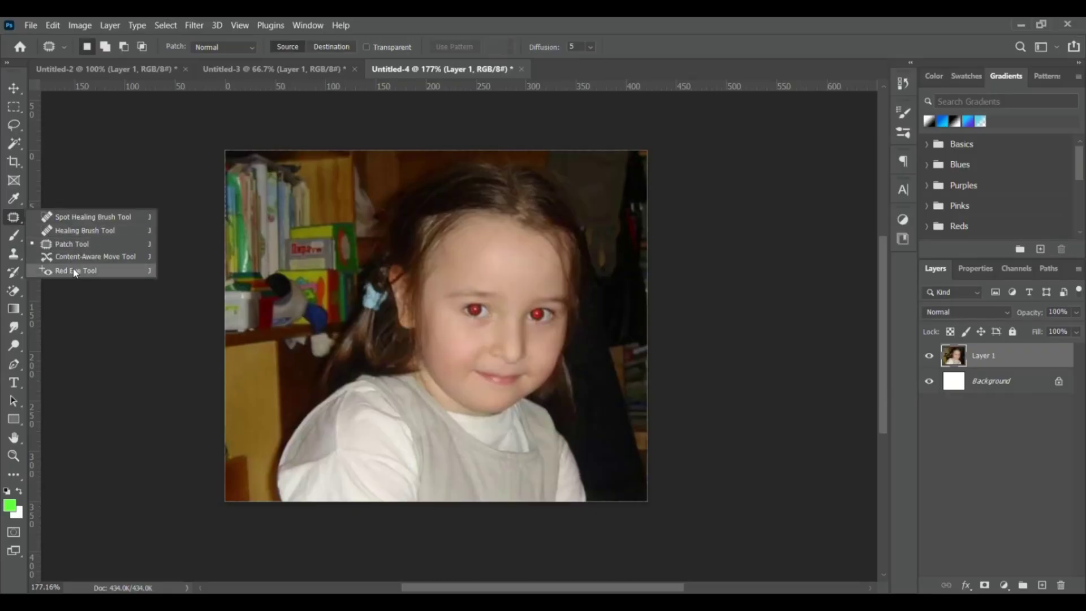
Correct the red pupils in both of the girl's eyes with the Red Eye tool.
click(75, 272)
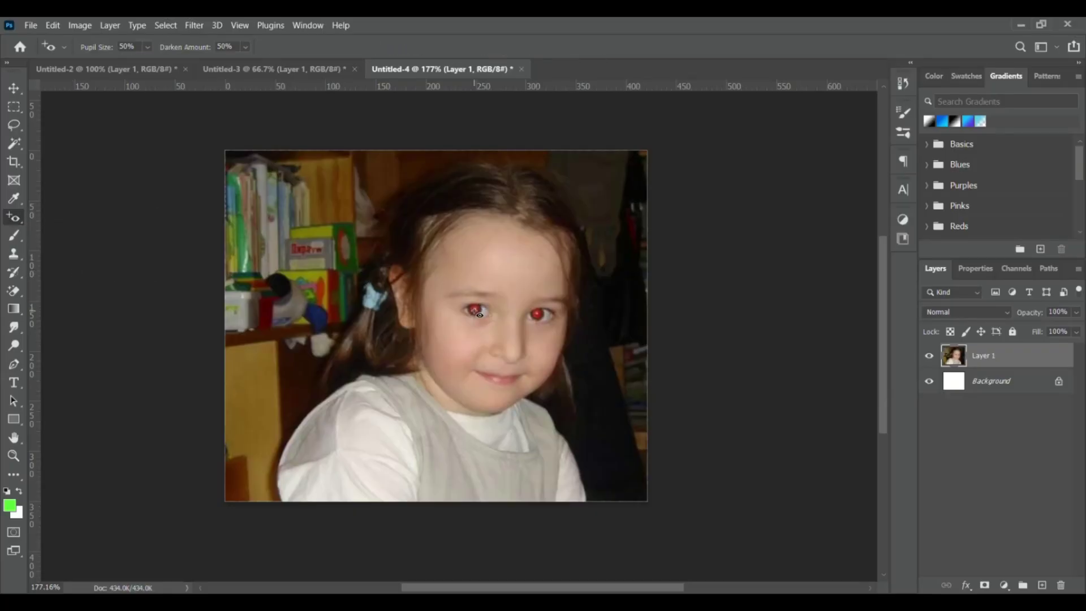
click(538, 315)
Apply a Brightness/Contrast adjustment to the girl's photo that raises both brightness and contrast.
click(80, 25)
mouse_move(97, 60)
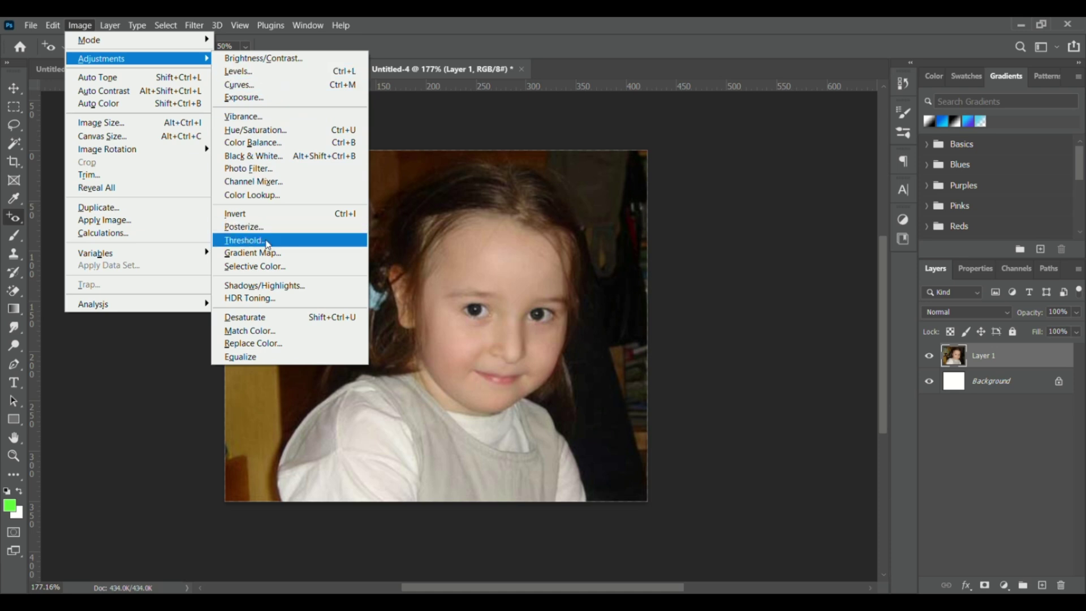
click(263, 58)
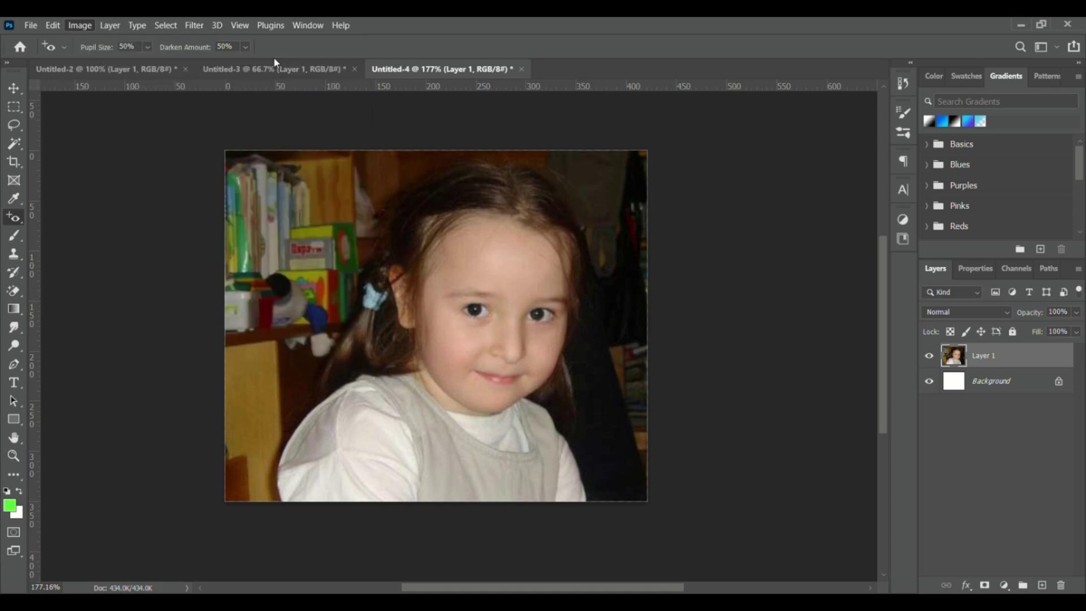
drag(502, 192, 529, 229)
click(625, 185)
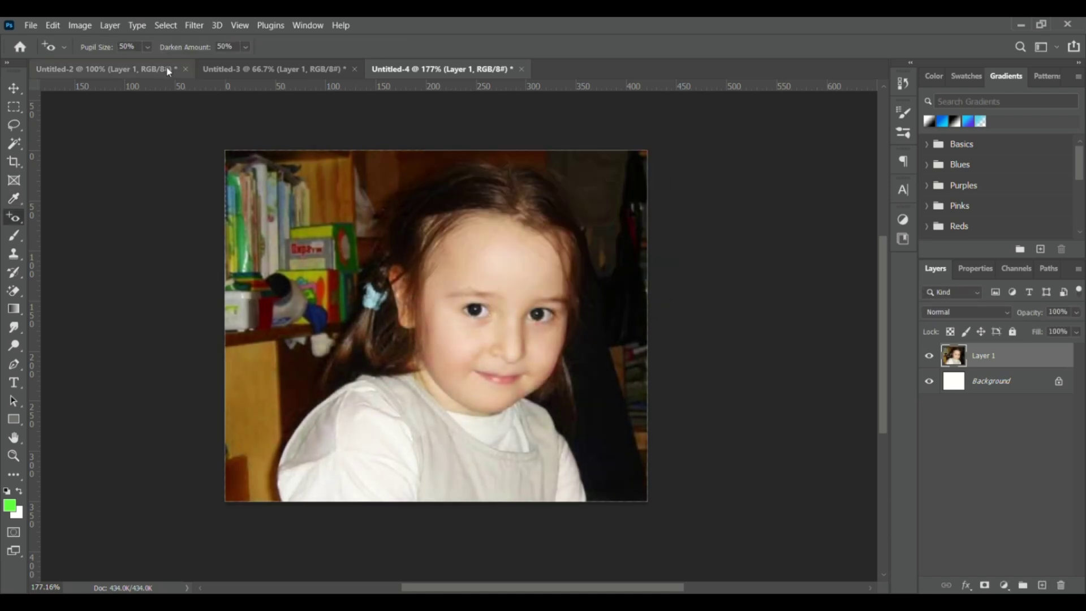
Apply an Exposure adjustment to the girl's photo with exposure -1.34 and changed offset and gamma correction.
click(79, 25)
mouse_move(111, 62)
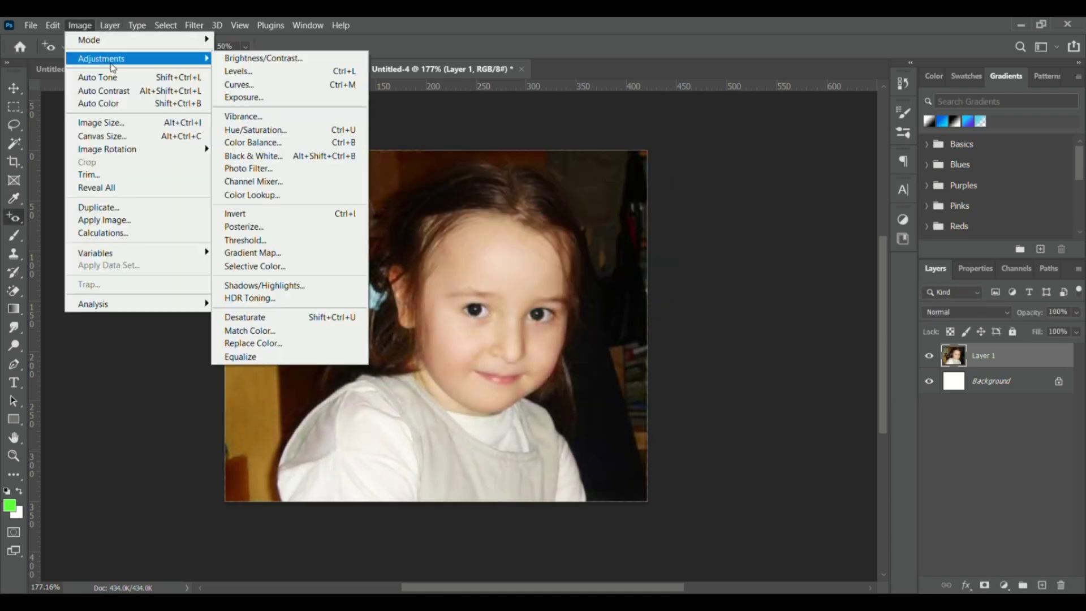
click(255, 96)
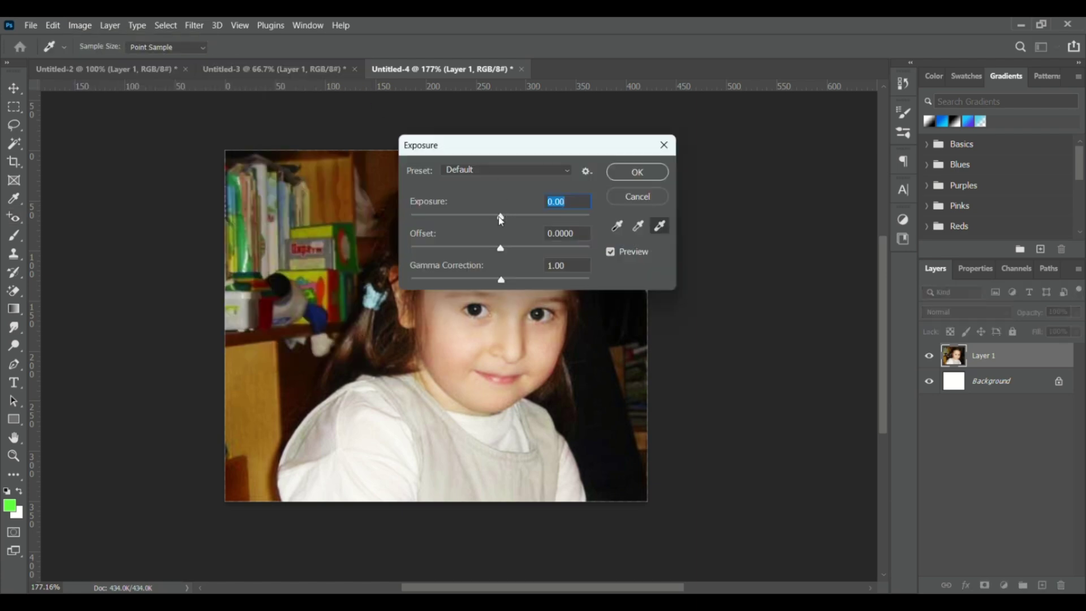
mouse_move(501, 220)
mouse_down()
mouse_move(450, 216)
mouse_move(482, 217)
mouse_up()
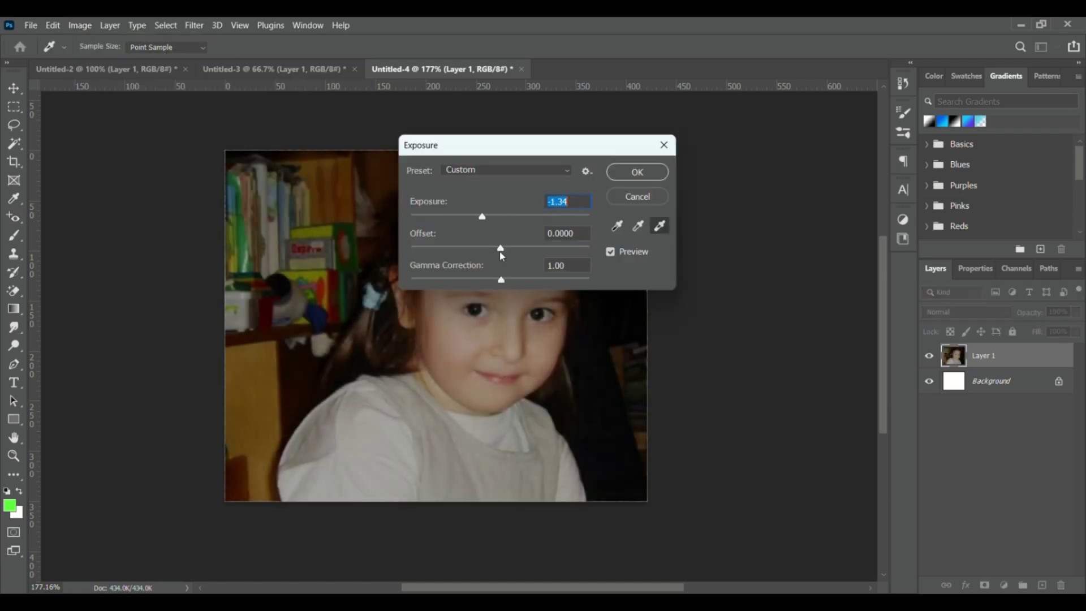
drag(500, 252, 519, 286)
click(635, 172)
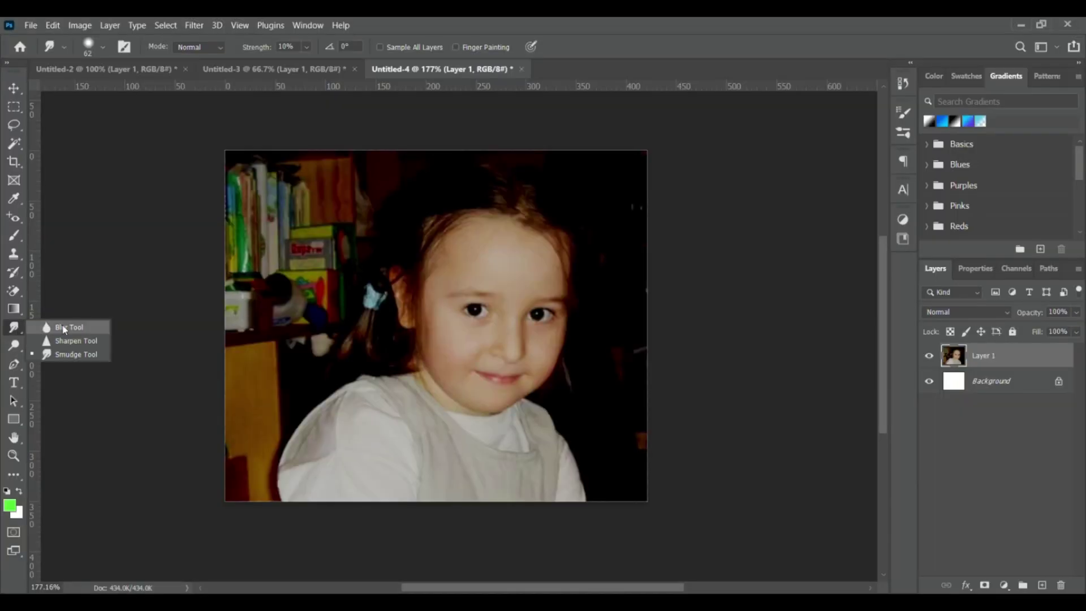
Blur the bookshelf behind the girl and sharpen her eyes, nose and mouth, using 50% tool strength.
click(63, 328)
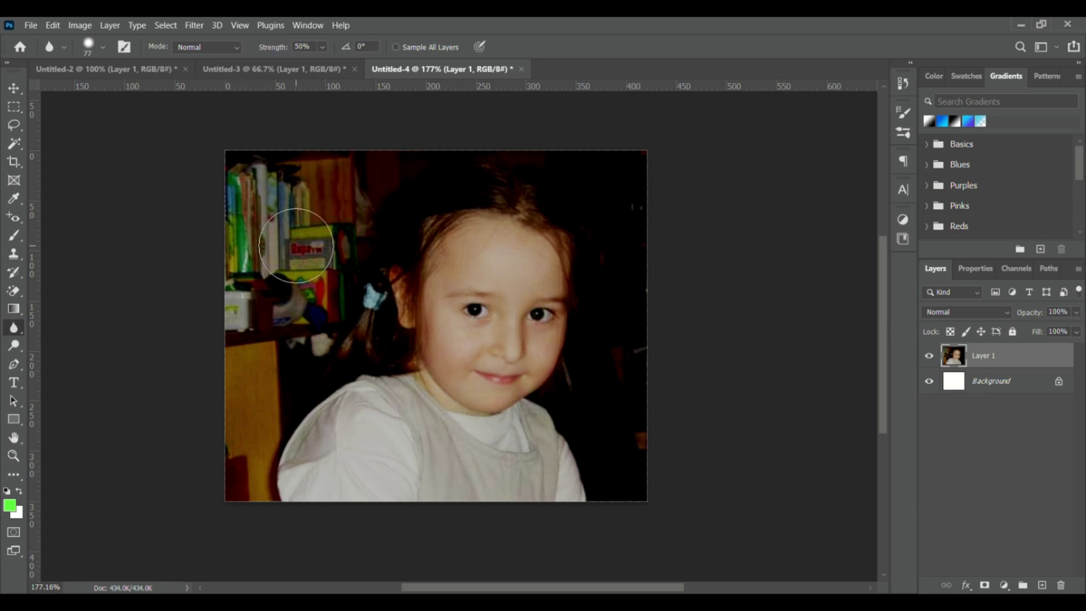
mouse_move(296, 245)
mouse_down()
mouse_move(266, 254)
mouse_move(268, 192)
mouse_move(235, 264)
mouse_move(248, 194)
mouse_move(238, 229)
mouse_move(223, 180)
mouse_move(309, 160)
mouse_move(321, 186)
mouse_move(280, 283)
mouse_move(326, 251)
mouse_move(327, 272)
mouse_move(270, 387)
mouse_move(298, 276)
mouse_move(247, 302)
mouse_move(327, 179)
mouse_move(318, 158)
mouse_move(245, 197)
mouse_move(240, 259)
mouse_move(307, 192)
mouse_move(235, 355)
mouse_move(251, 328)
mouse_move(243, 468)
mouse_move(269, 187)
mouse_up()
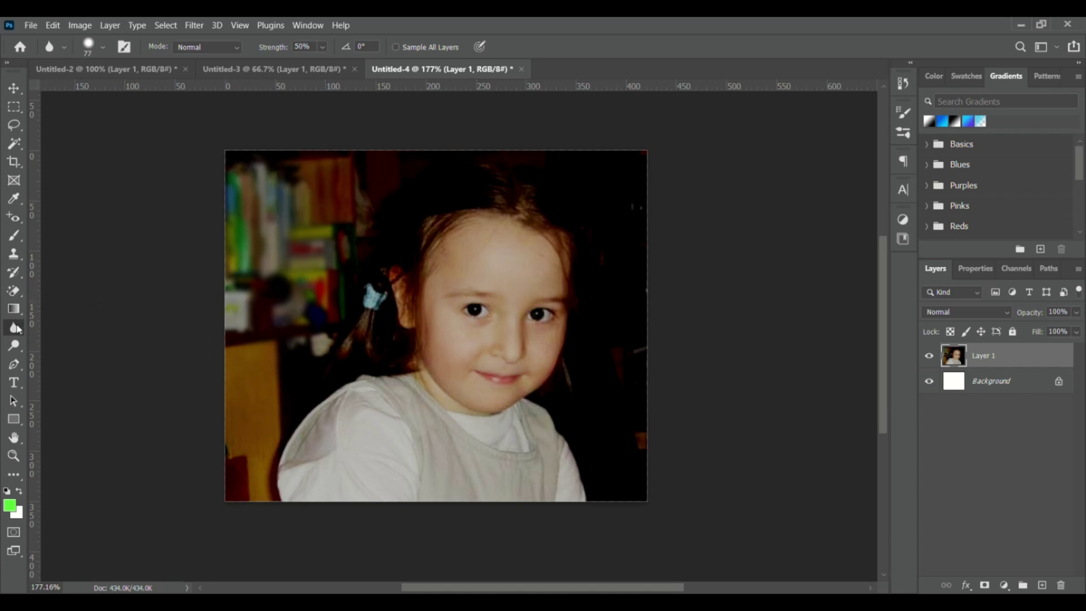
right_click(34, 340)
click(66, 341)
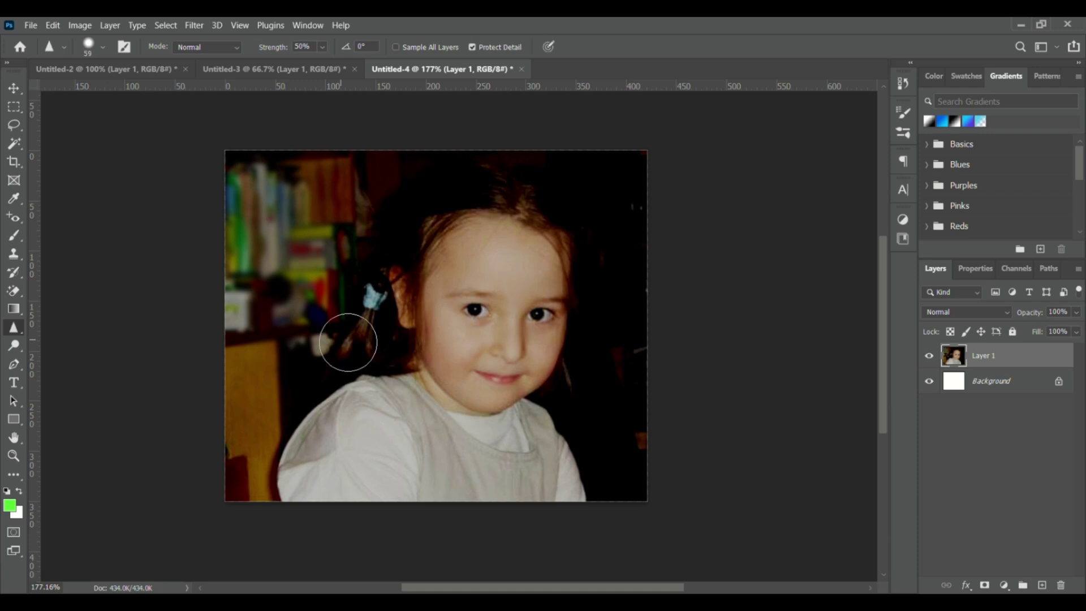
mouse_move(484, 344)
mouse_down()
mouse_move(514, 376)
mouse_move(457, 386)
mouse_move(527, 377)
mouse_move(536, 340)
mouse_move(477, 307)
mouse_move(448, 358)
mouse_move(452, 280)
mouse_move(509, 266)
mouse_move(521, 328)
mouse_move(492, 366)
mouse_move(538, 301)
mouse_up()
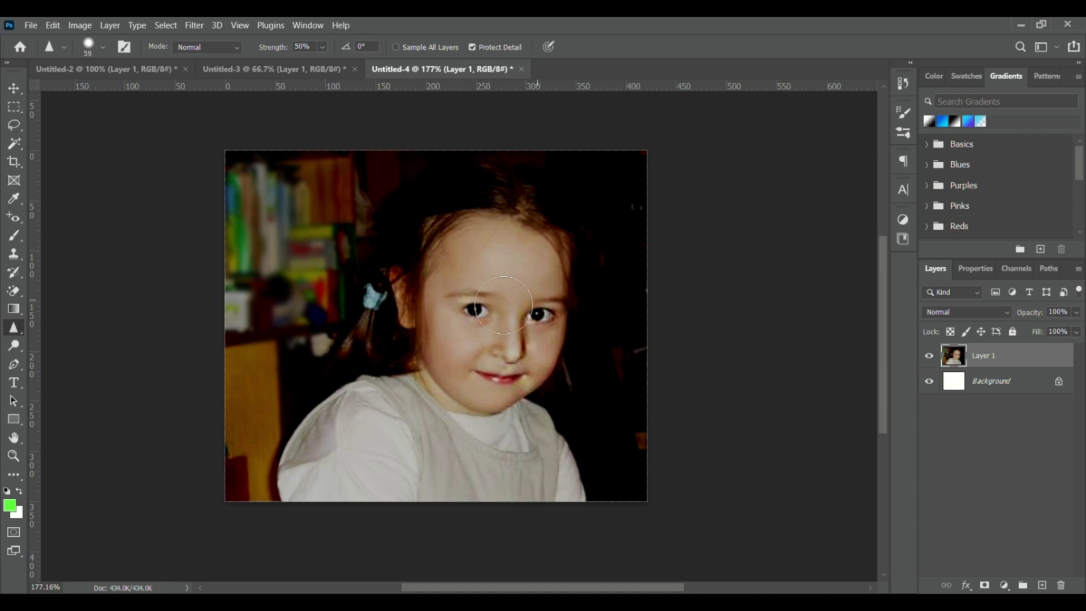
Smooth the skin of the girl's face and her hairline with the Smudge tool at 10% strength.
right_click(16, 331)
click(63, 356)
mouse_move(454, 389)
mouse_down()
mouse_move(488, 367)
mouse_move(481, 358)
mouse_move(501, 363)
mouse_up()
key(ctrl+z)
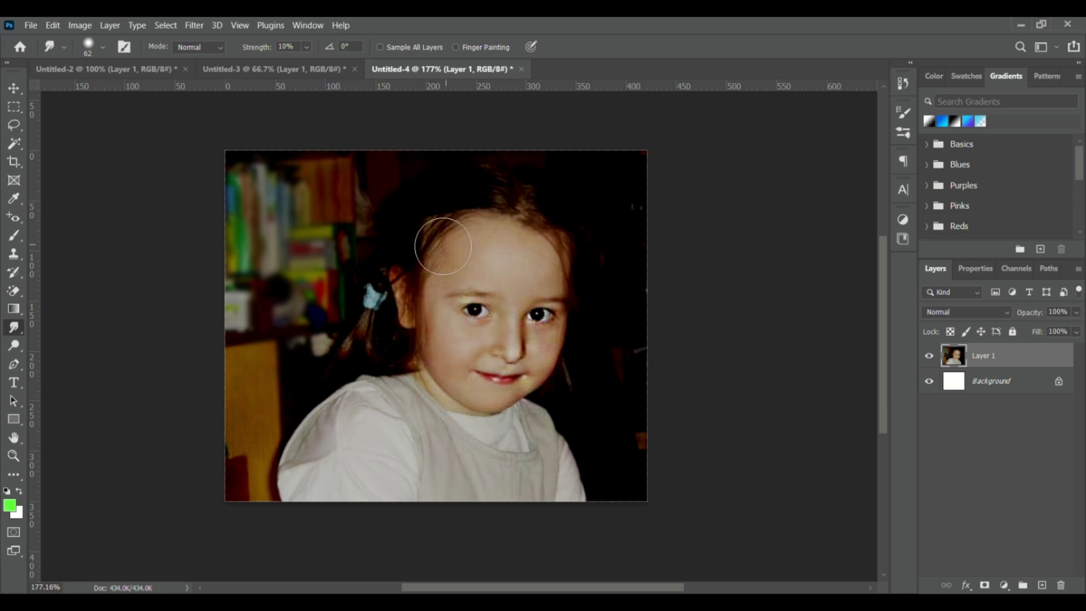
mouse_move(443, 247)
mouse_down()
mouse_move(428, 259)
mouse_move(471, 221)
mouse_move(494, 240)
mouse_move(482, 270)
mouse_move(510, 279)
mouse_move(453, 347)
mouse_move(467, 390)
mouse_move(532, 352)
mouse_move(539, 332)
mouse_move(529, 377)
mouse_up()
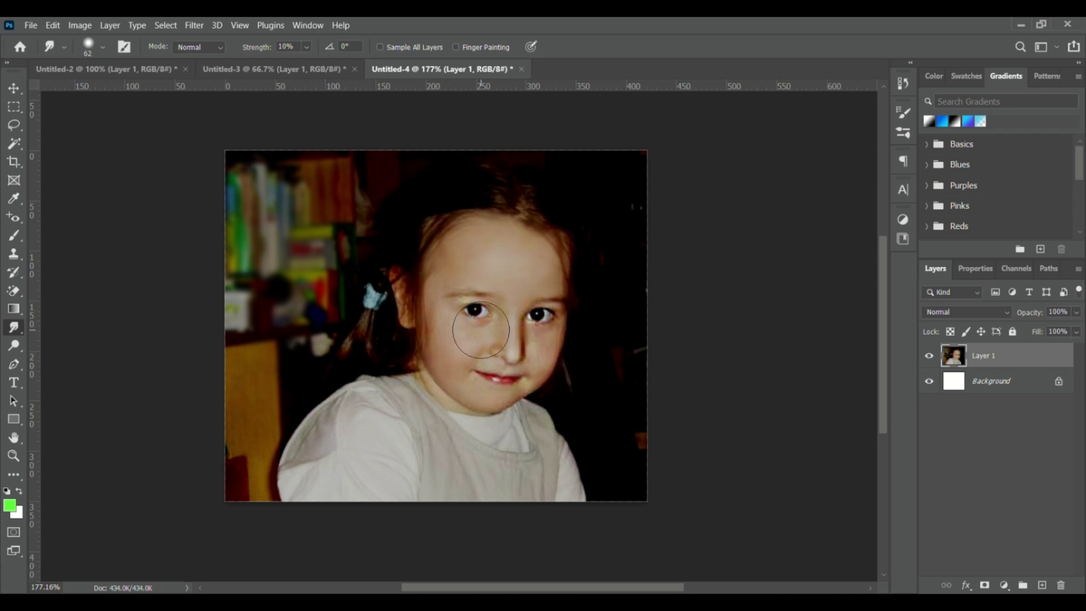
mouse_move(531, 203)
mouse_down()
mouse_move(542, 210)
mouse_move(507, 178)
mouse_move(490, 178)
mouse_move(486, 214)
mouse_up()
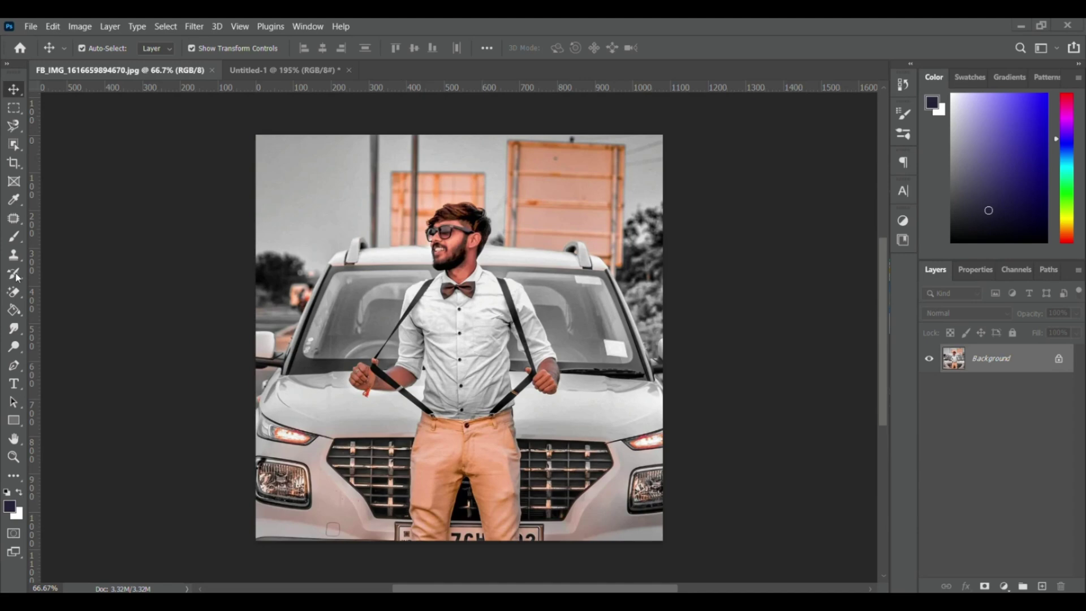
Paint over the whole photo of the man and car with the Art History Brush, using the Tight Short style.
drag(16, 276, 53, 275)
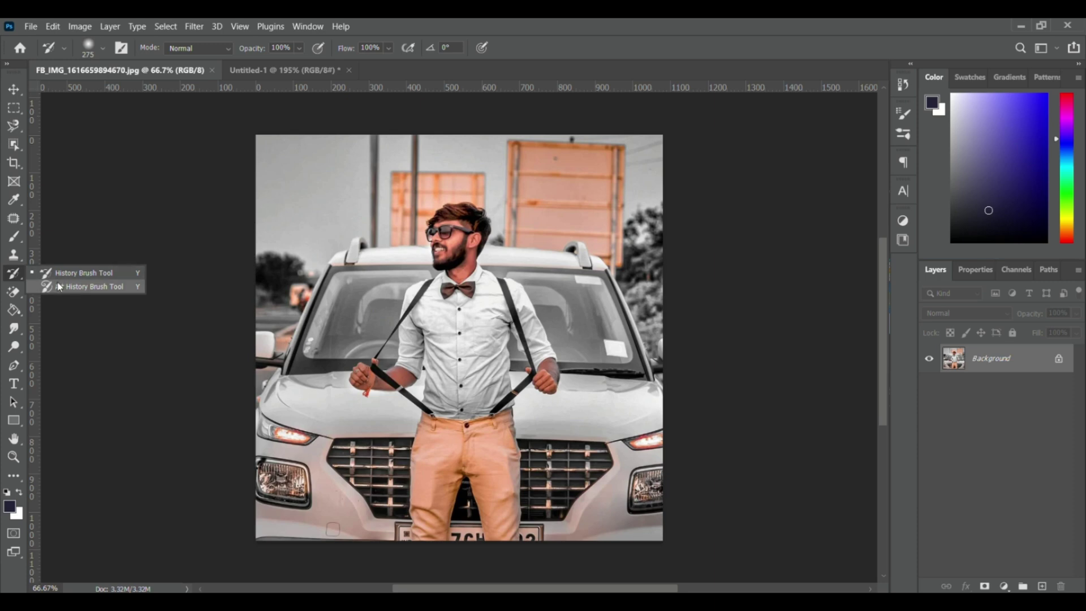
key(Escape)
key(shift+y)
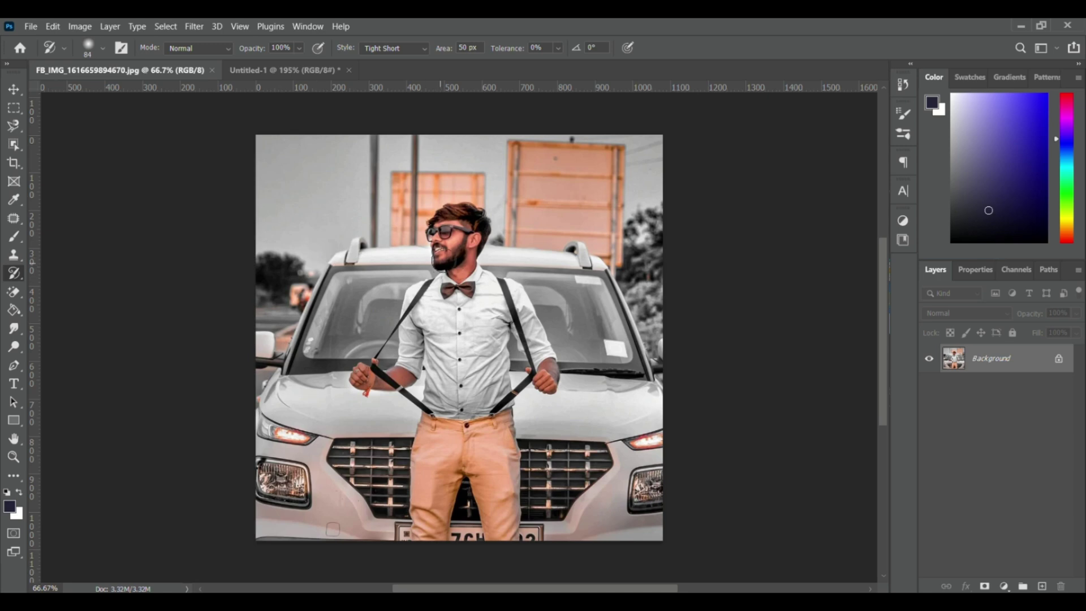
mouse_move(444, 265)
mouse_down()
mouse_move(609, 253)
mouse_move(251, 184)
mouse_move(435, 162)
mouse_move(645, 194)
mouse_move(634, 394)
mouse_move(647, 530)
mouse_move(409, 530)
mouse_move(275, 428)
mouse_move(304, 380)
mouse_move(399, 310)
mouse_move(322, 411)
mouse_move(422, 445)
mouse_move(431, 496)
mouse_move(539, 441)
mouse_move(435, 265)
mouse_move(288, 311)
mouse_move(460, 196)
mouse_move(516, 243)
mouse_up()
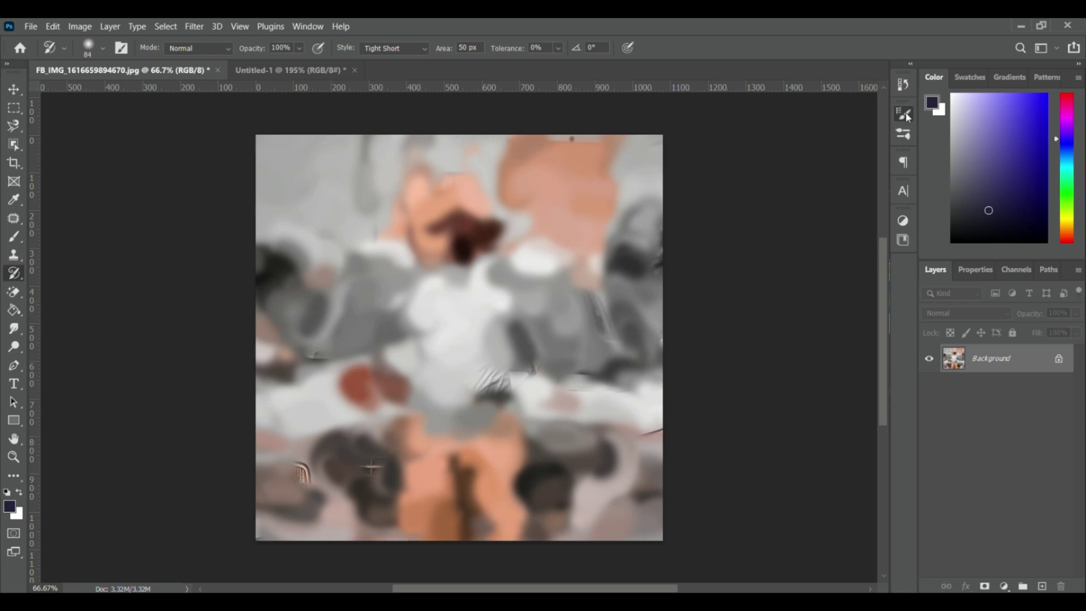
Restore the original photo of the man and car by painting over it with the History Brush at 100% opacity.
click(903, 85)
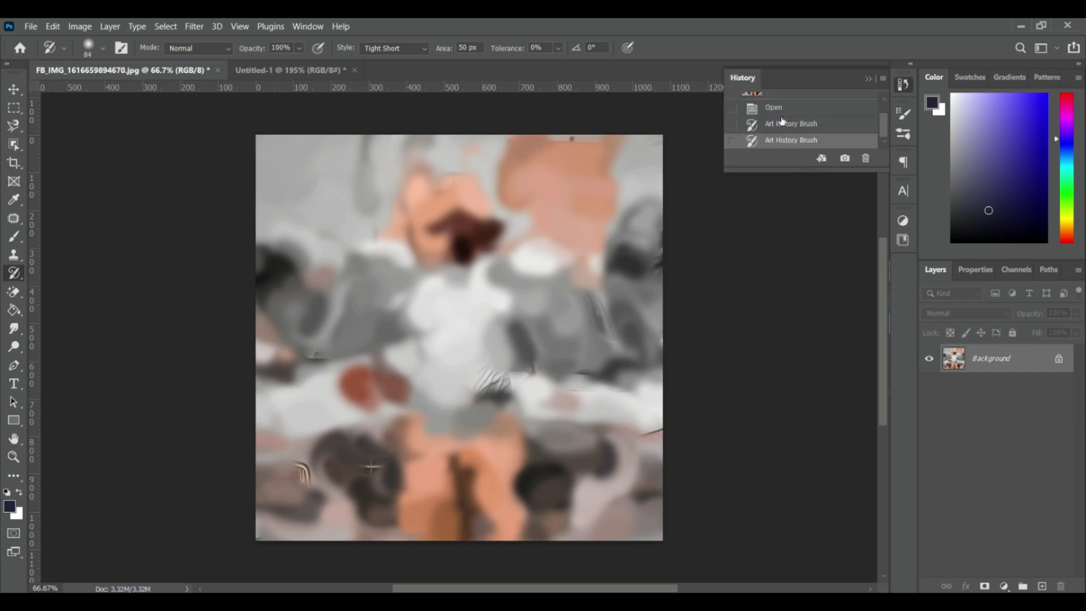
click(868, 78)
right_click(15, 274)
click(73, 275)
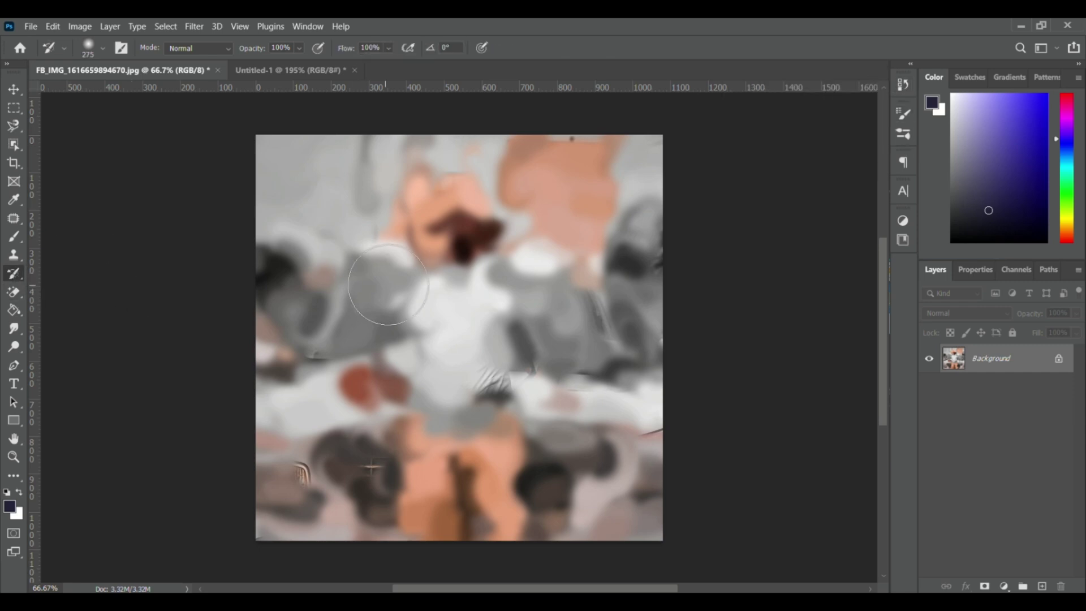
mouse_move(394, 294)
mouse_down()
mouse_move(482, 229)
mouse_move(256, 194)
mouse_move(566, 187)
mouse_move(453, 487)
mouse_move(394, 435)
mouse_move(509, 238)
mouse_up()
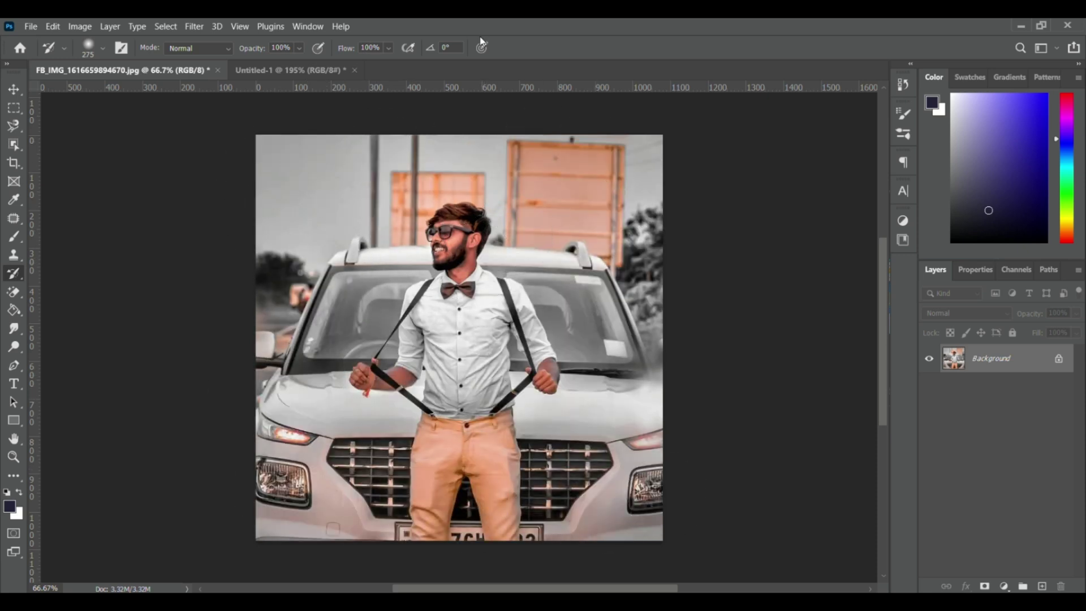
Save the restored photo's current state as a new history snapshot and review it in the history list.
click(903, 87)
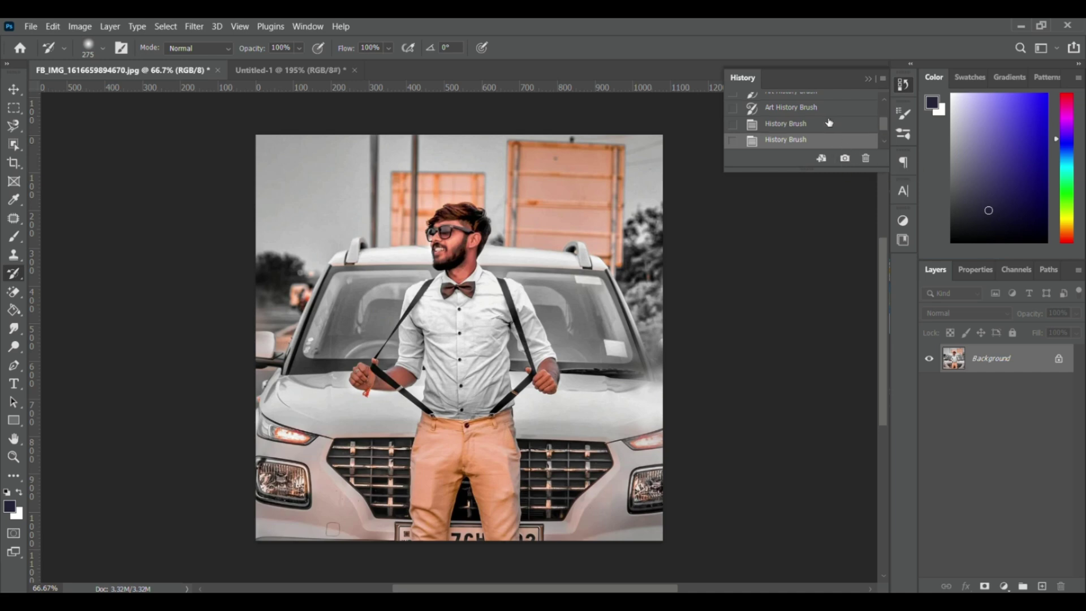
scroll(829, 124, up, 10)
click(845, 160)
scroll(815, 113, up, 10)
scroll(813, 114, down, 1)
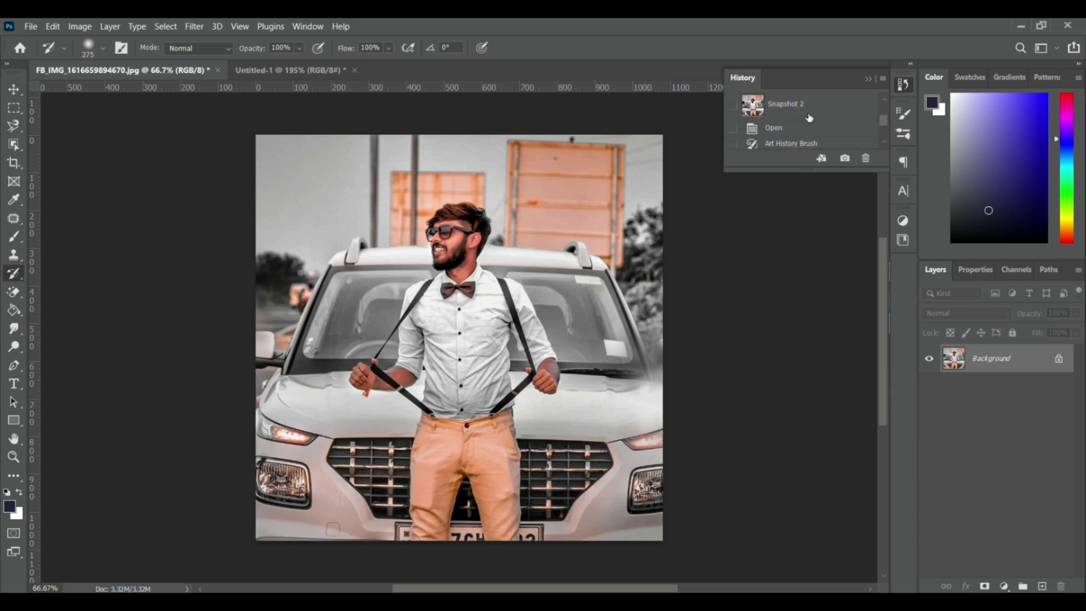
scroll(809, 116, down, 1)
scroll(815, 115, up, 1)
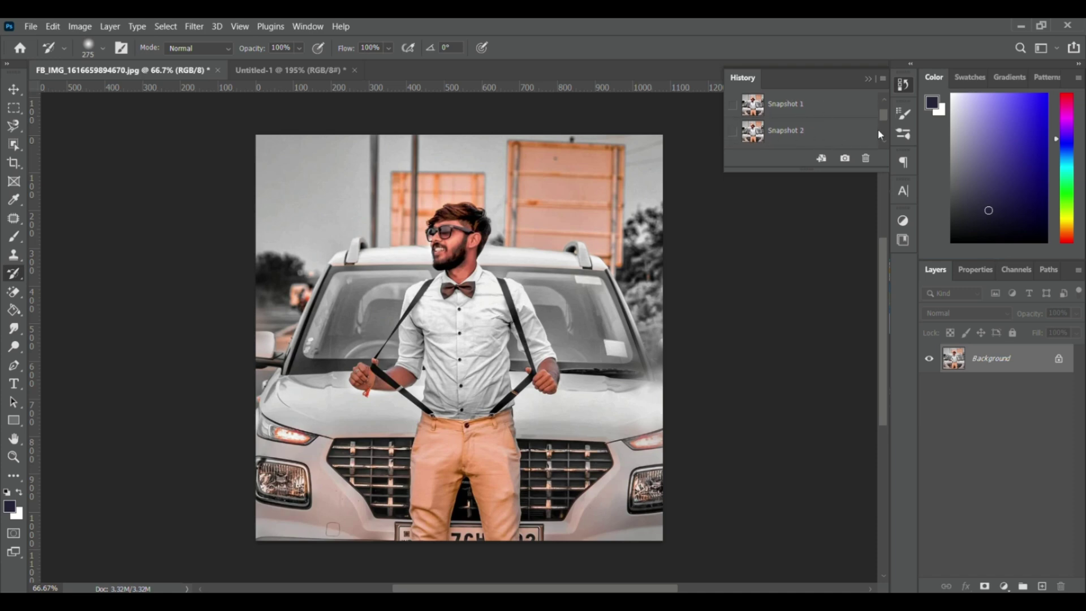
Switch to the blank Untitled-1 document, add the horizontal text "BJBJSBJNSKJNKSNCSNJSCSBCSBJ" near its upper left, and view its character settings.
click(869, 82)
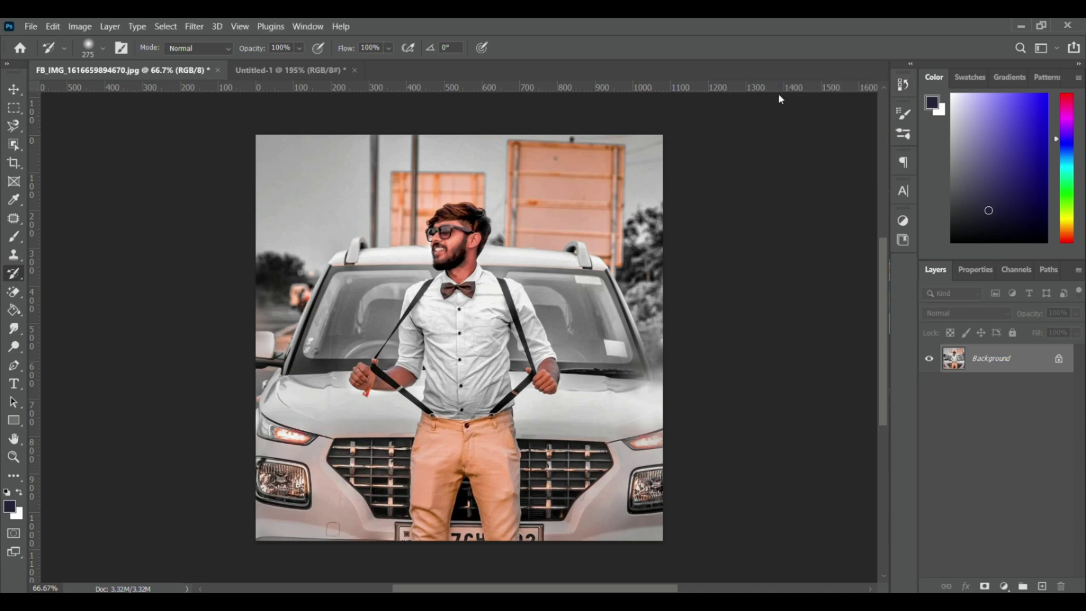
click(270, 73)
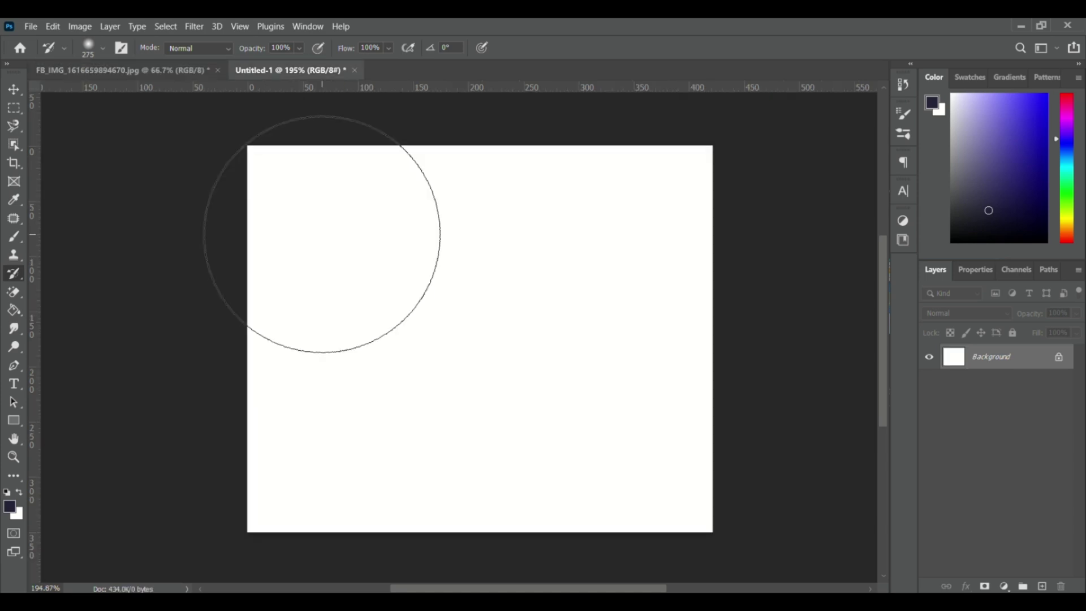
click(14, 92)
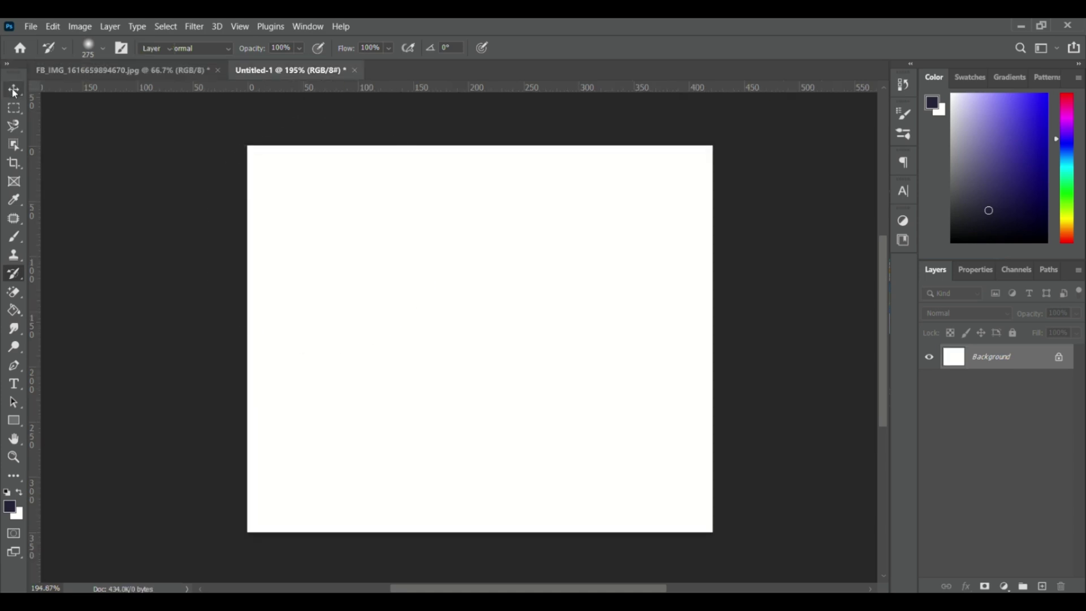
click(14, 384)
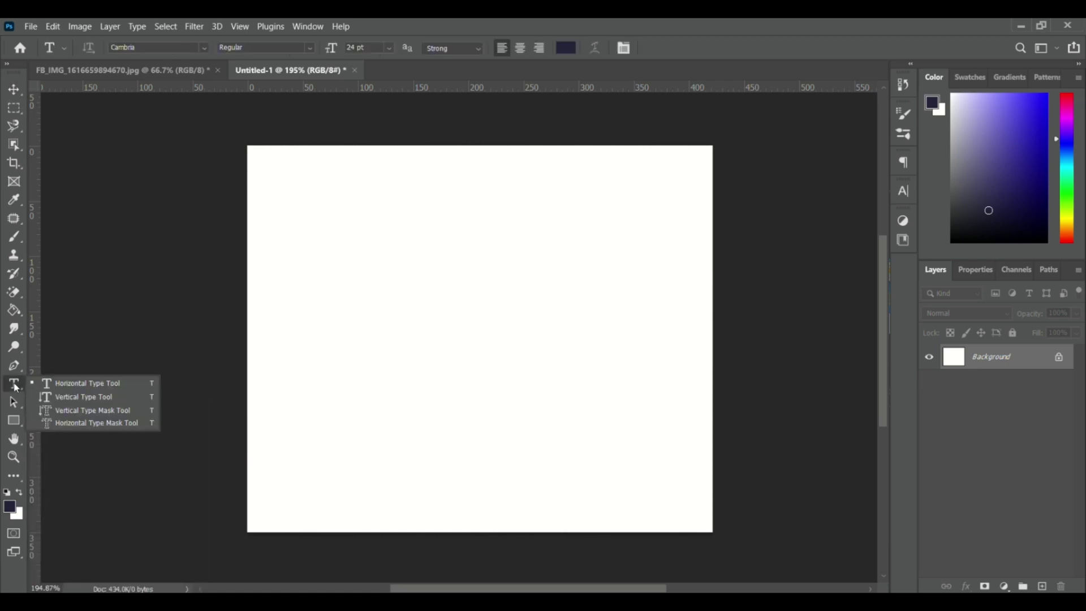
click(107, 381)
click(314, 220)
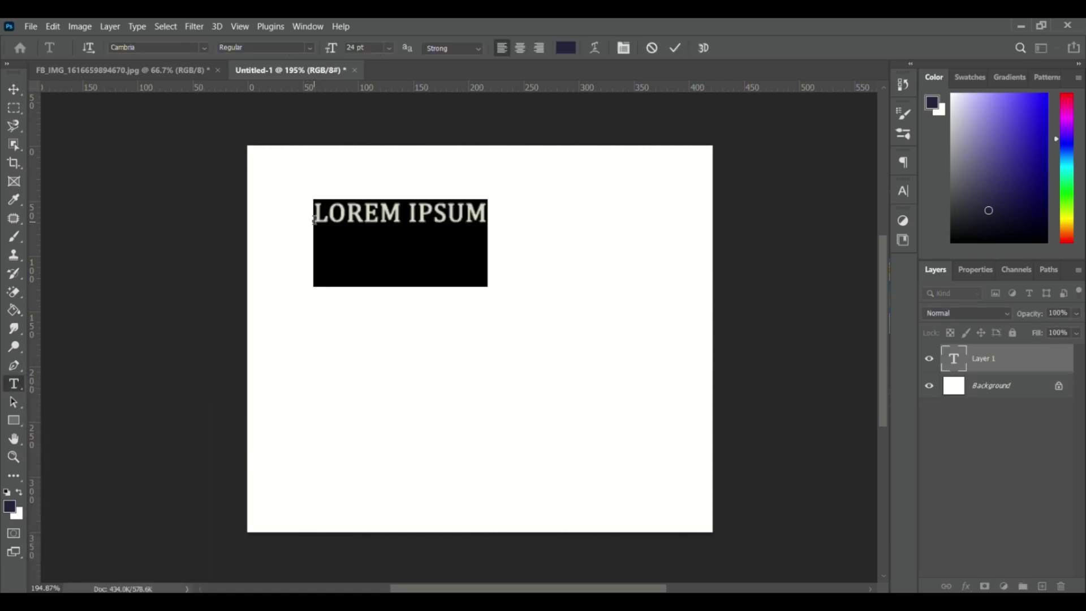
text(BJBJSBJNSKJNKSNCSNJSCSBCSBJ)
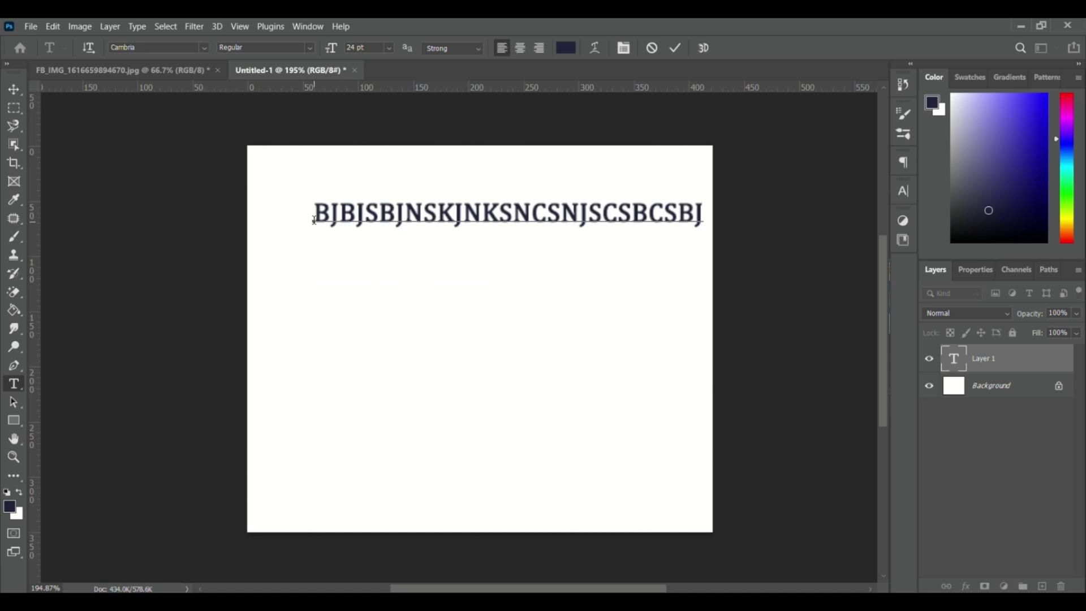
click(903, 191)
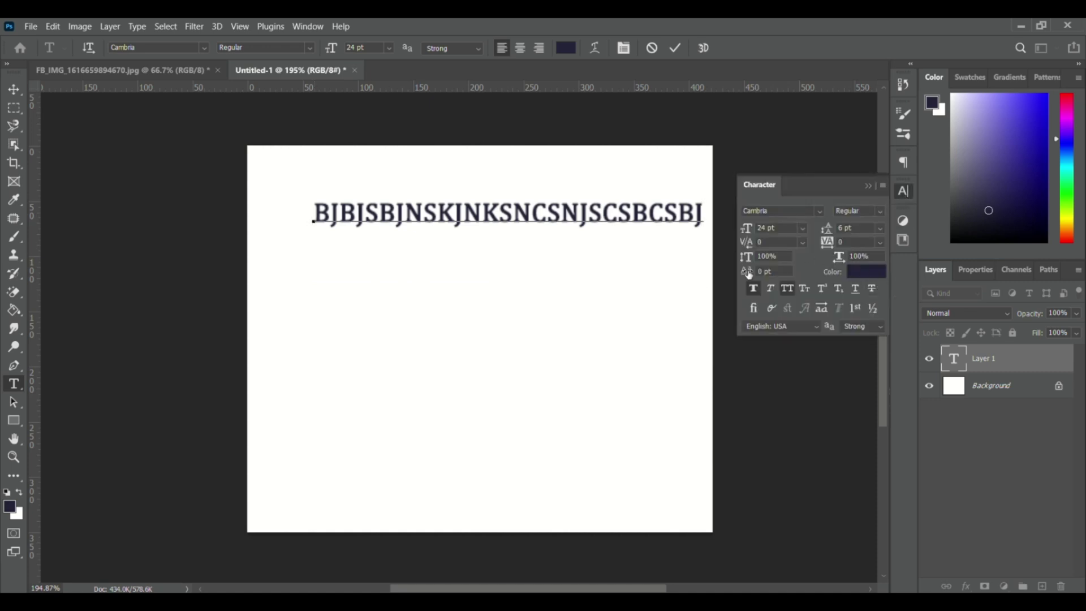
click(903, 191)
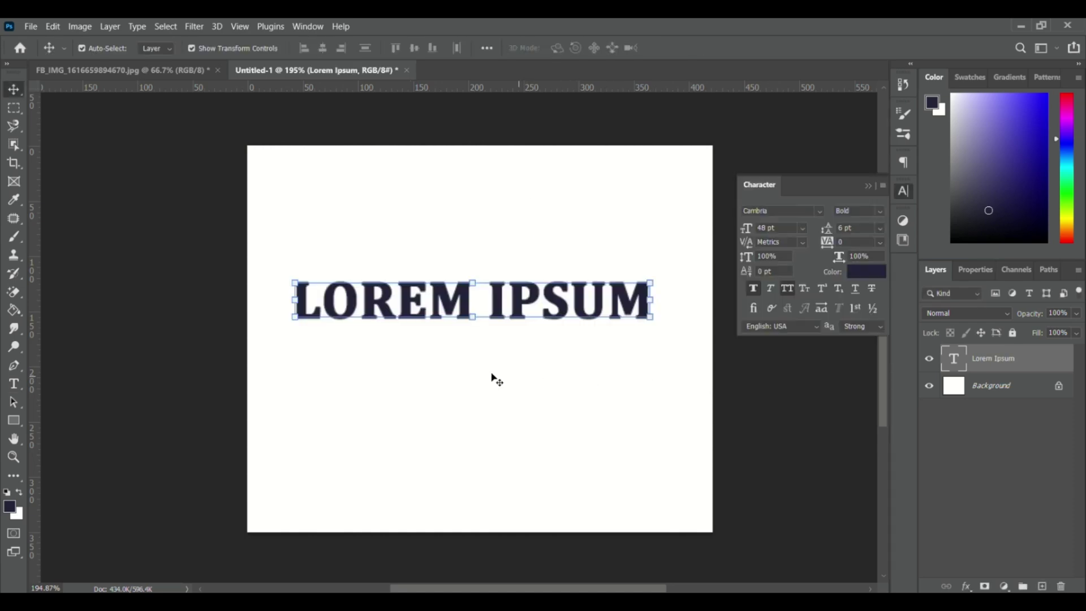
Paste the grass image above the Lorem Ipsum text layer and create a clipping mask from it.
key(ctrl)
key(ctrl+v)
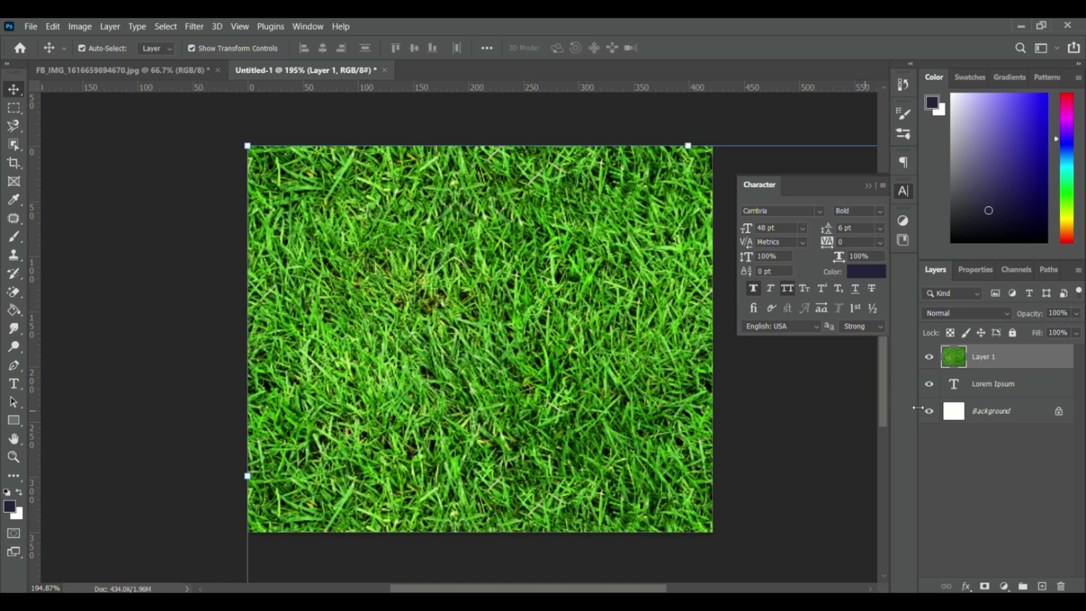
right_click(1013, 357)
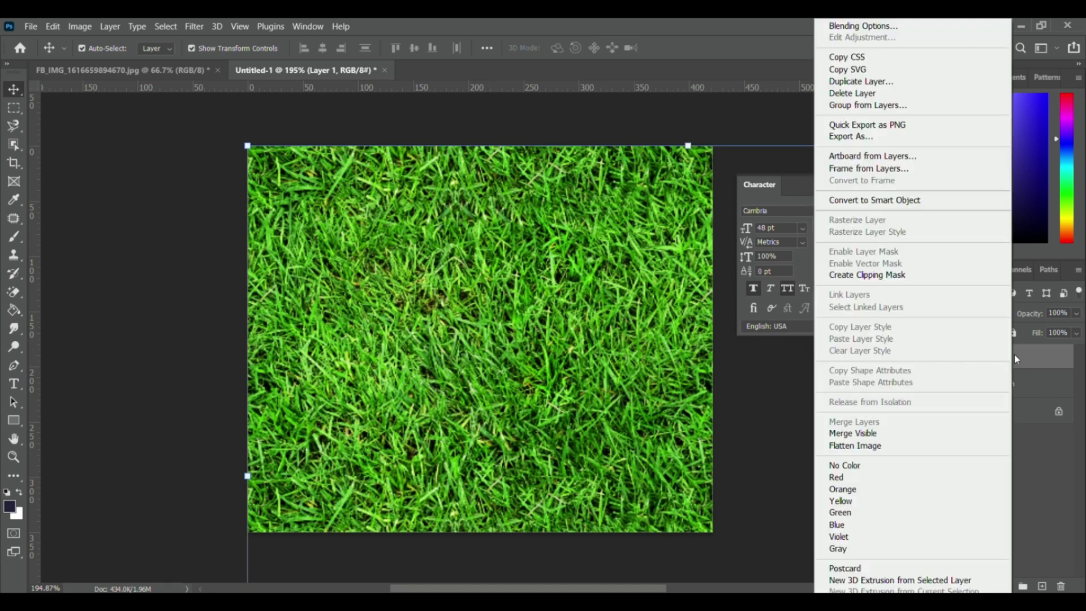
click(878, 277)
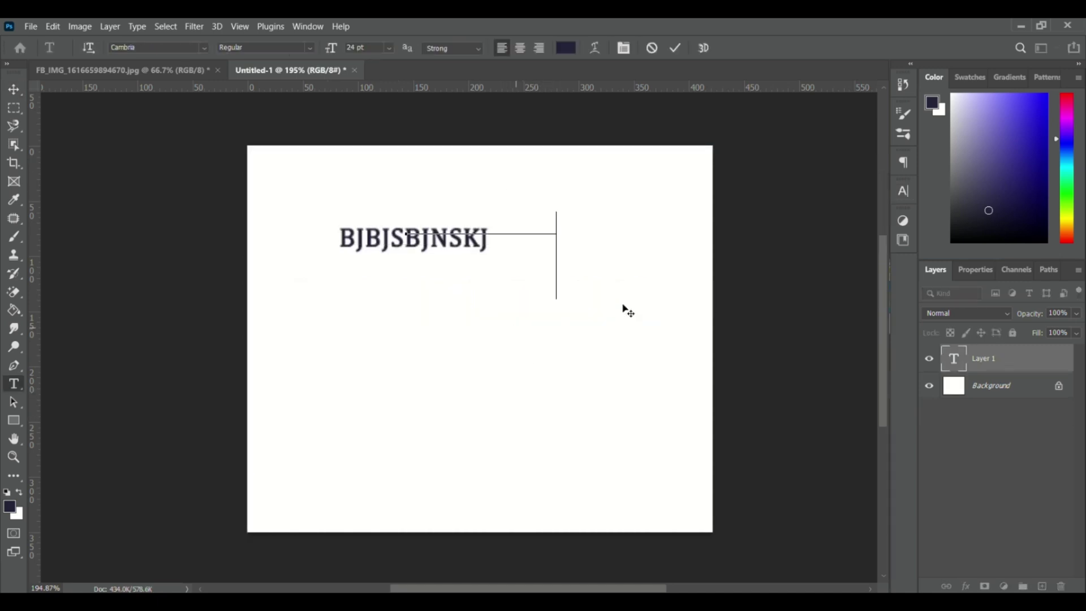
Move the "BJBJSBJNSKJ" text to the canvas's upper right area, commit it, and reselect the Lorem Ipsum text layer.
drag(625, 308, 706, 255)
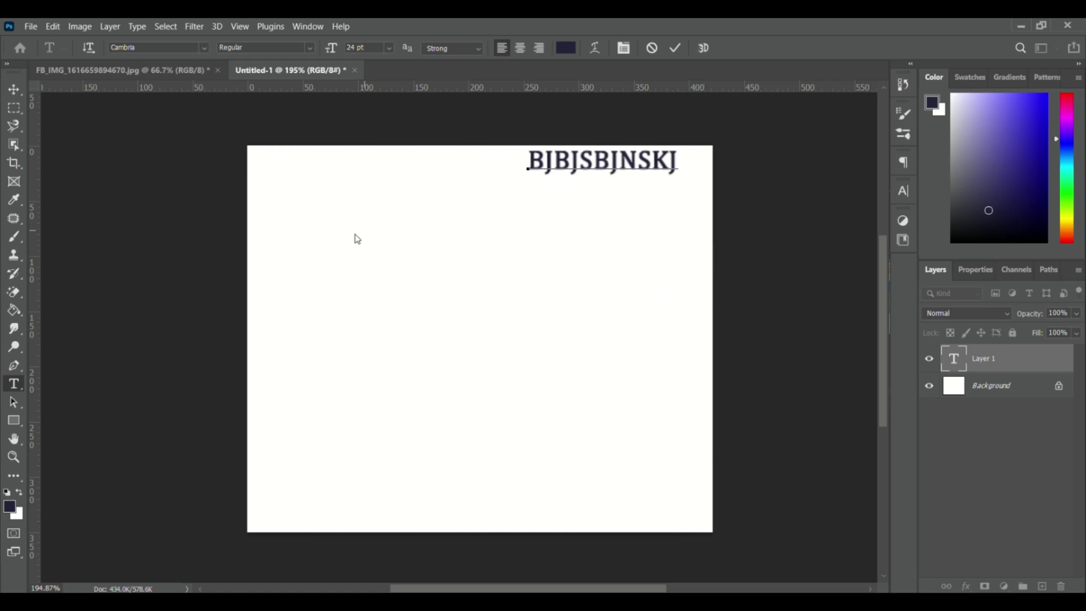
click(317, 252)
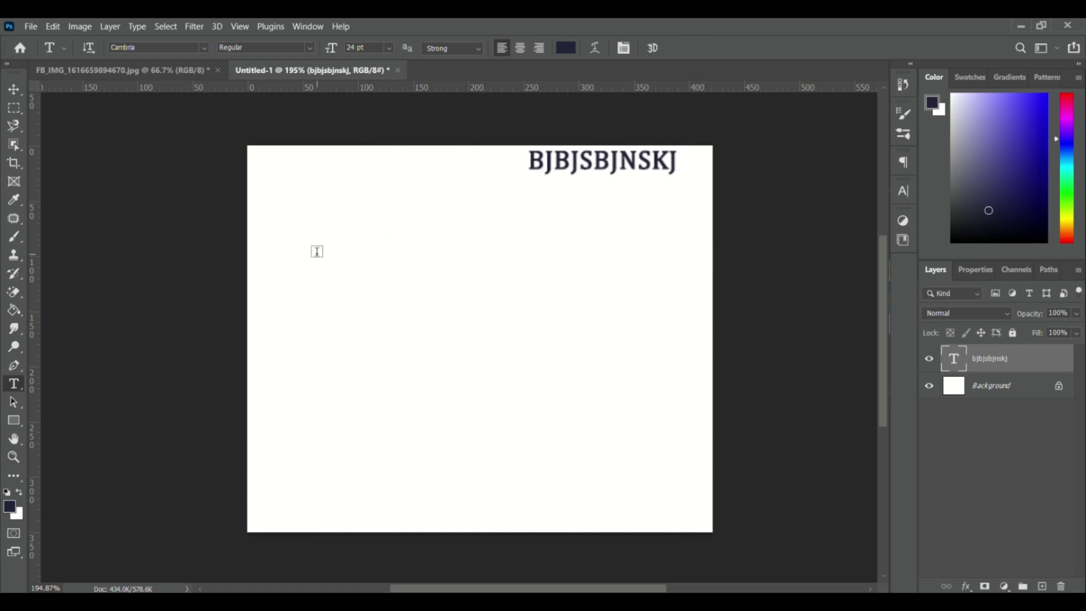
drag(317, 252, 424, 337)
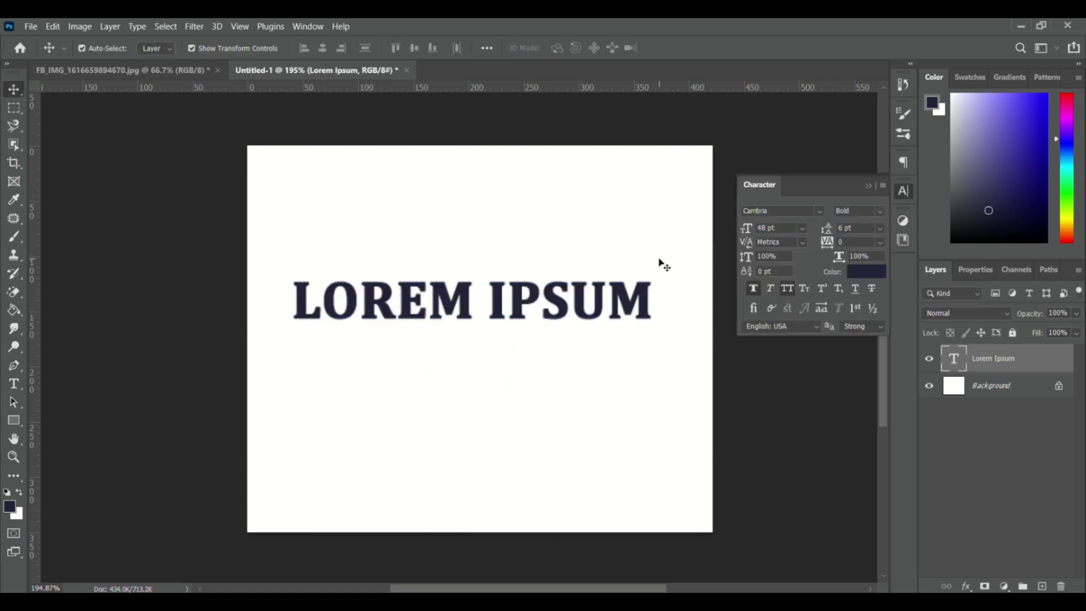
click(660, 262)
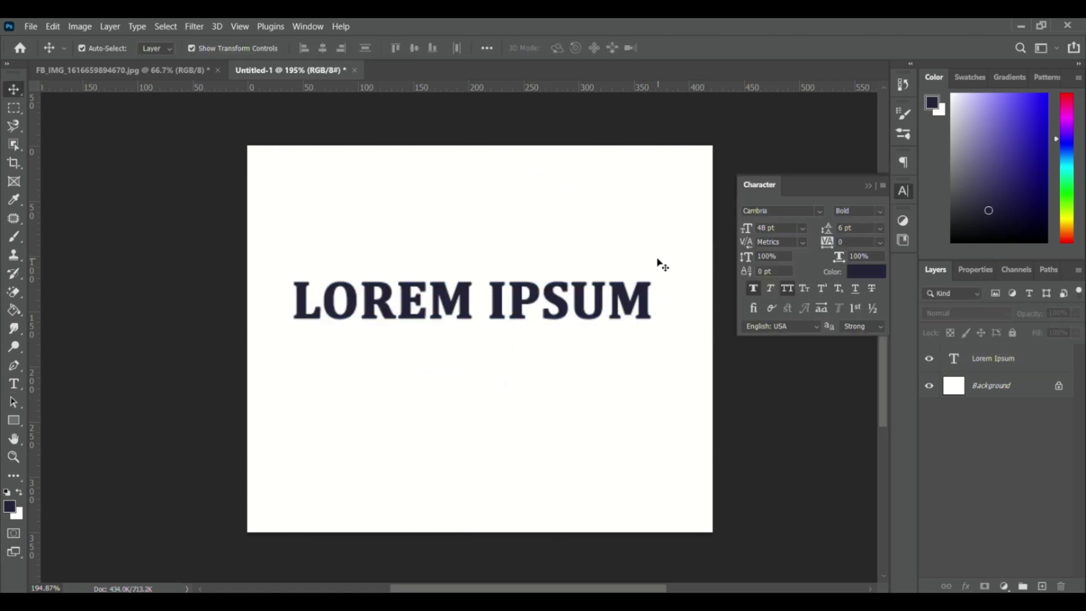
click(1010, 364)
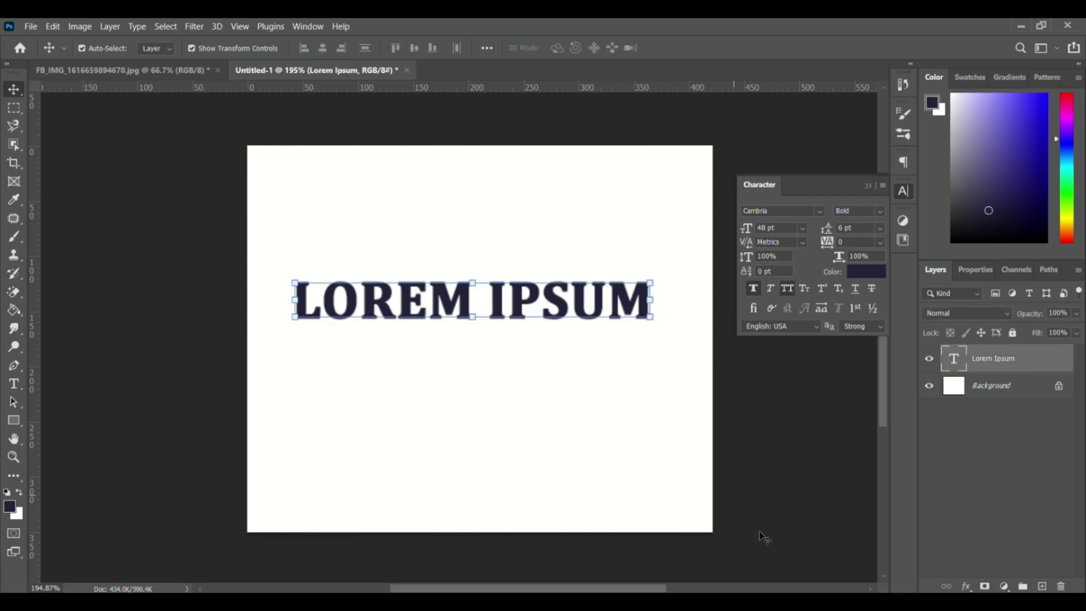
Draw a large paragraph text box across the middle of the canvas and set its placeholder text's leading to Auto.
drag(315, 255, 628, 437)
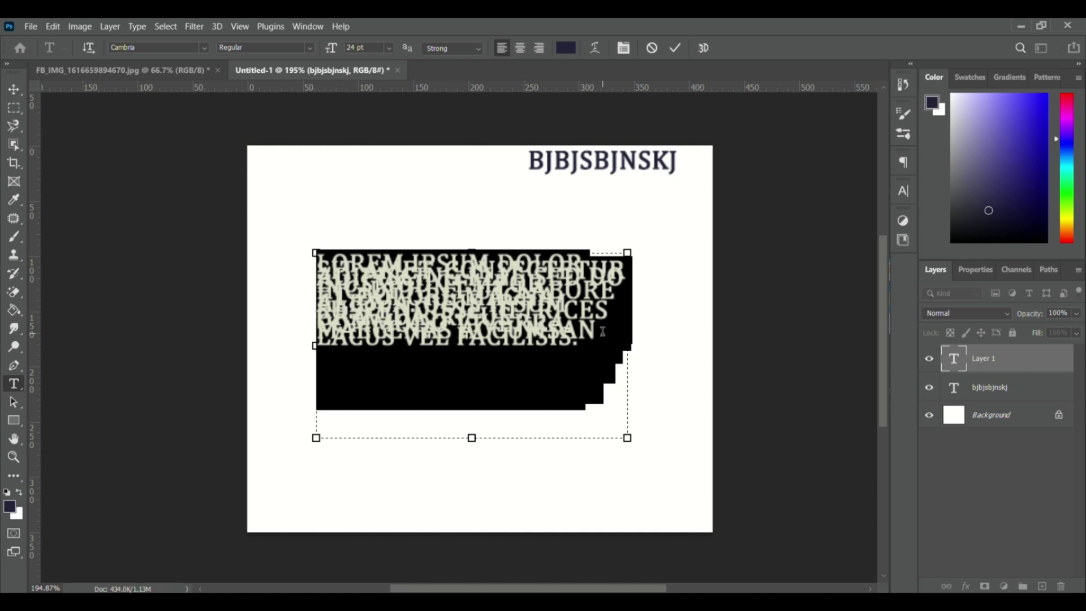
click(904, 191)
click(880, 227)
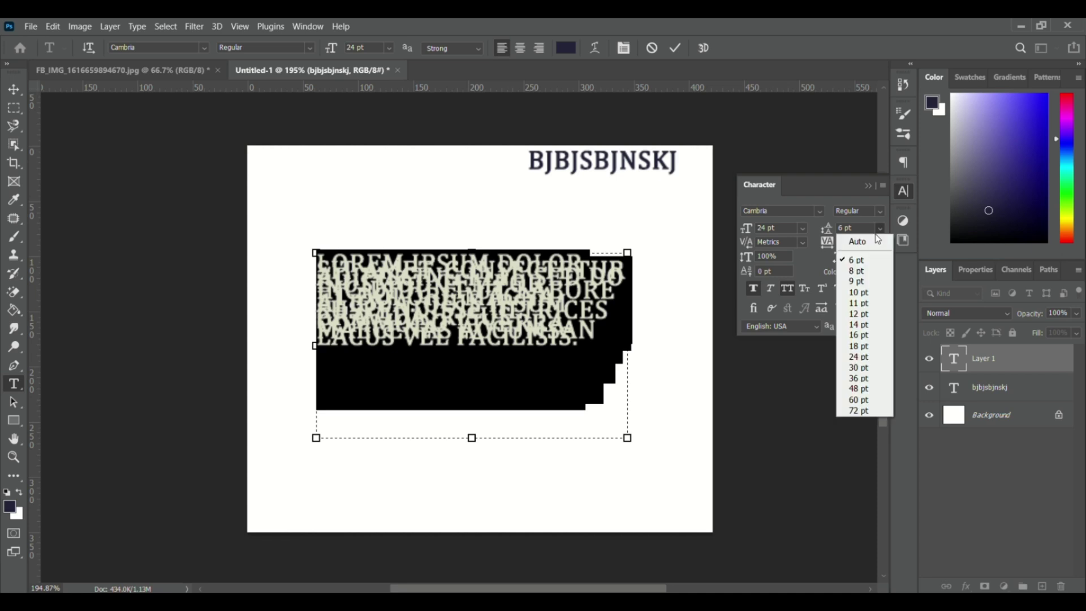
click(851, 240)
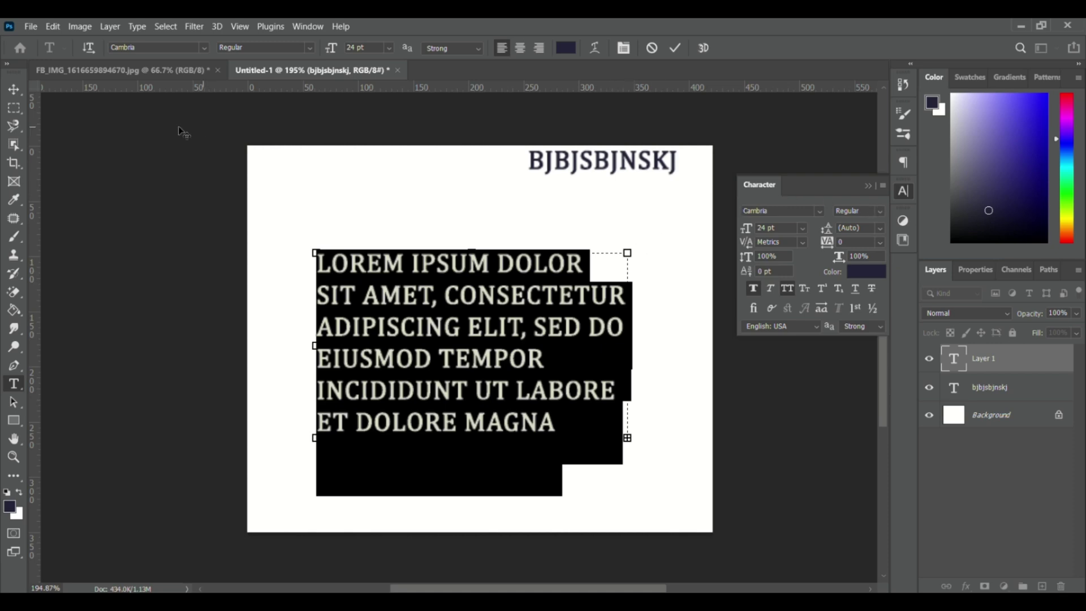
Delete the paragraph text layer and the "bjbjsbjnskj" text layer, leaving only the Background.
click(14, 89)
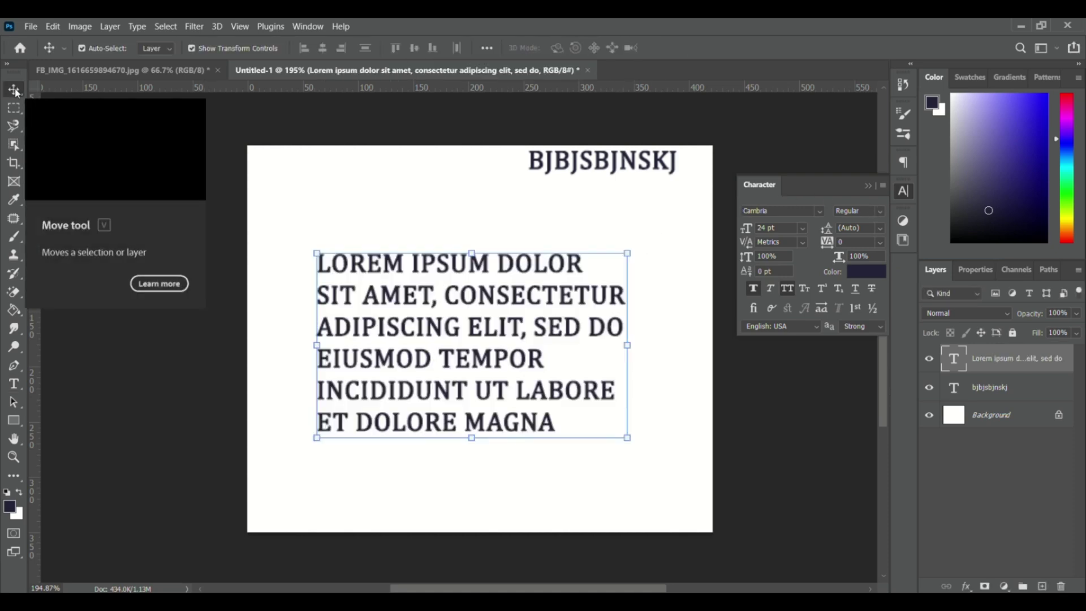
key(Delete)
key(Delete)
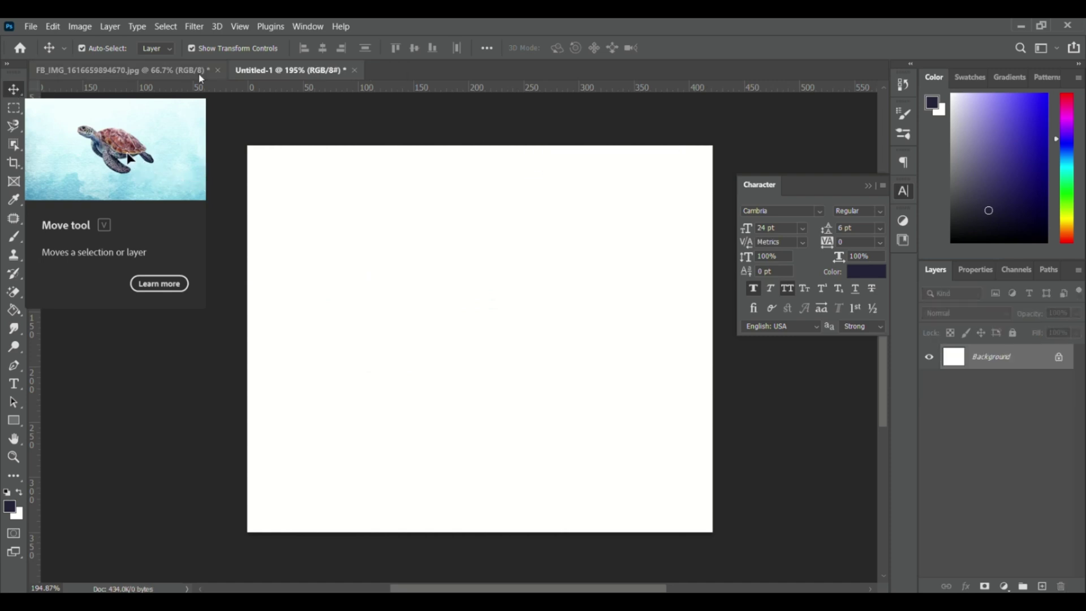
click(432, 101)
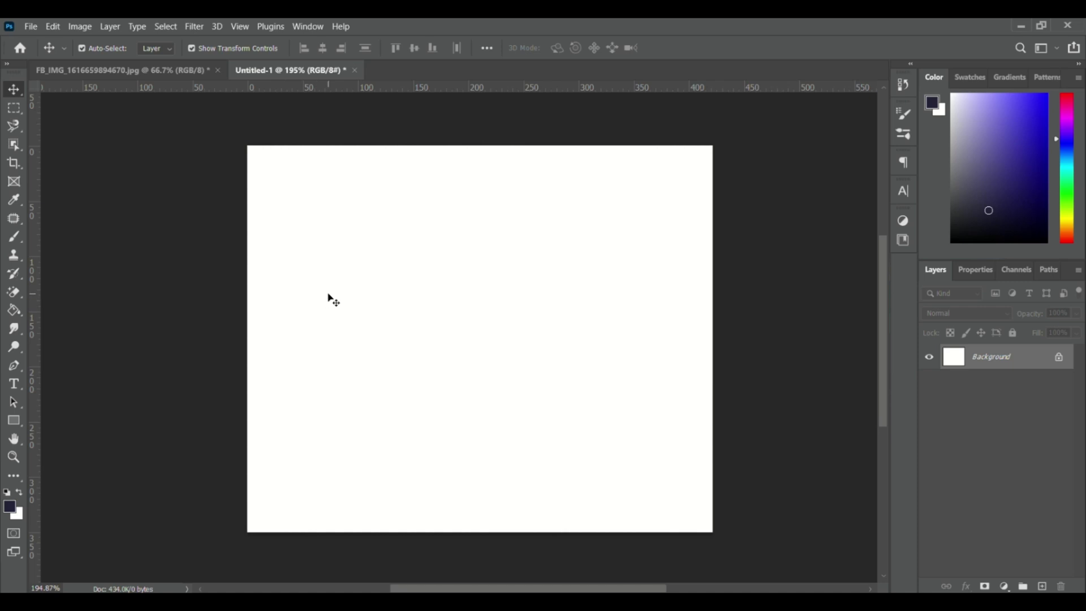
Start a new horizontal text line in the upper part of the blank Untitled-2 canvas.
key(t)
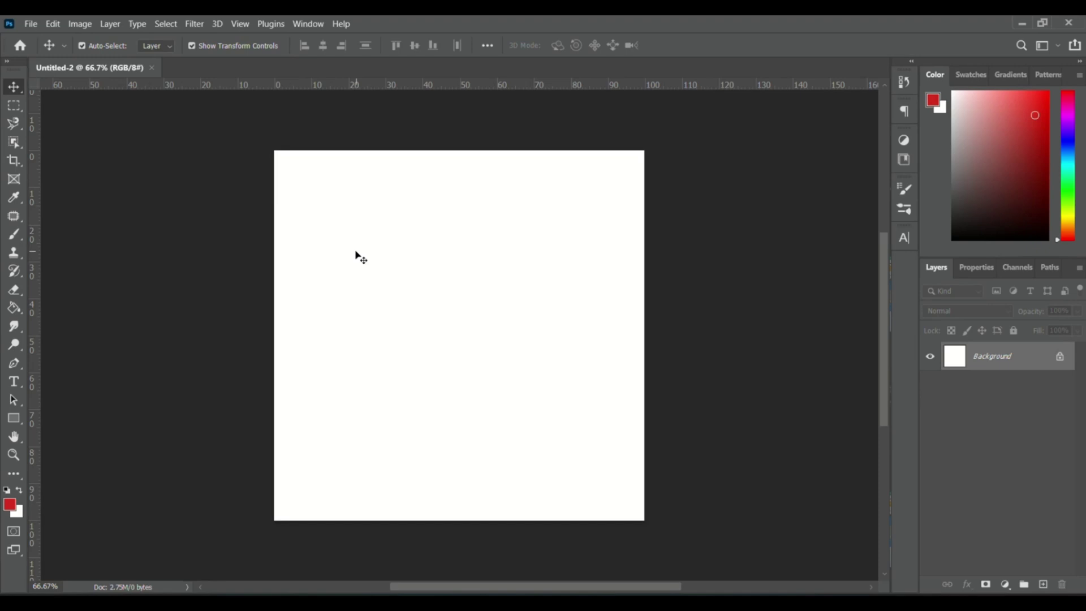
click(14, 381)
click(355, 223)
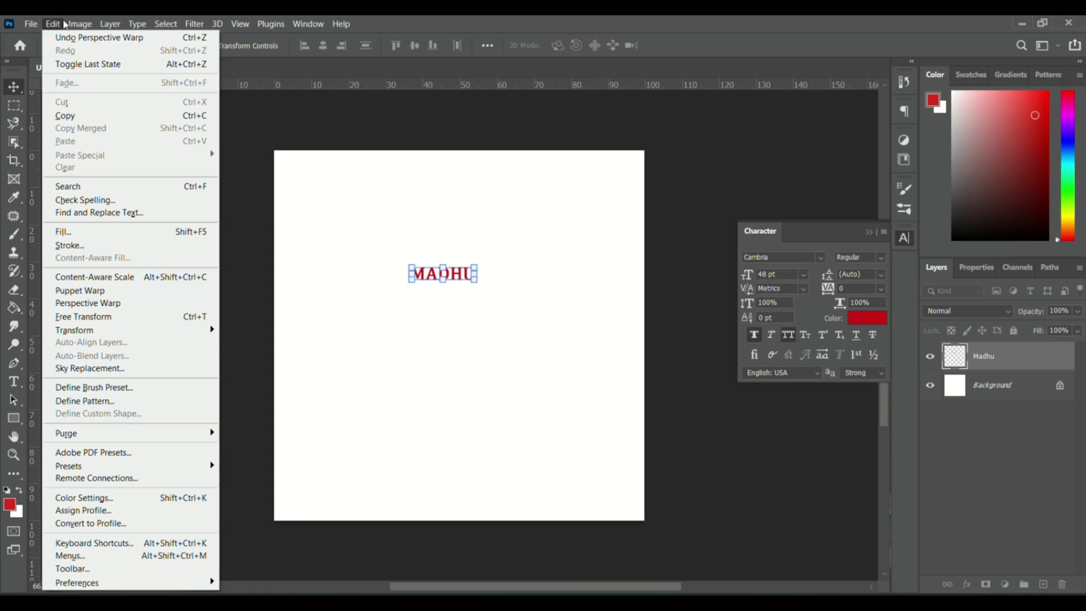
Start a Warp transform on the red name text layer and apply the Arc style to it.
mouse_move(74, 330)
click(254, 420)
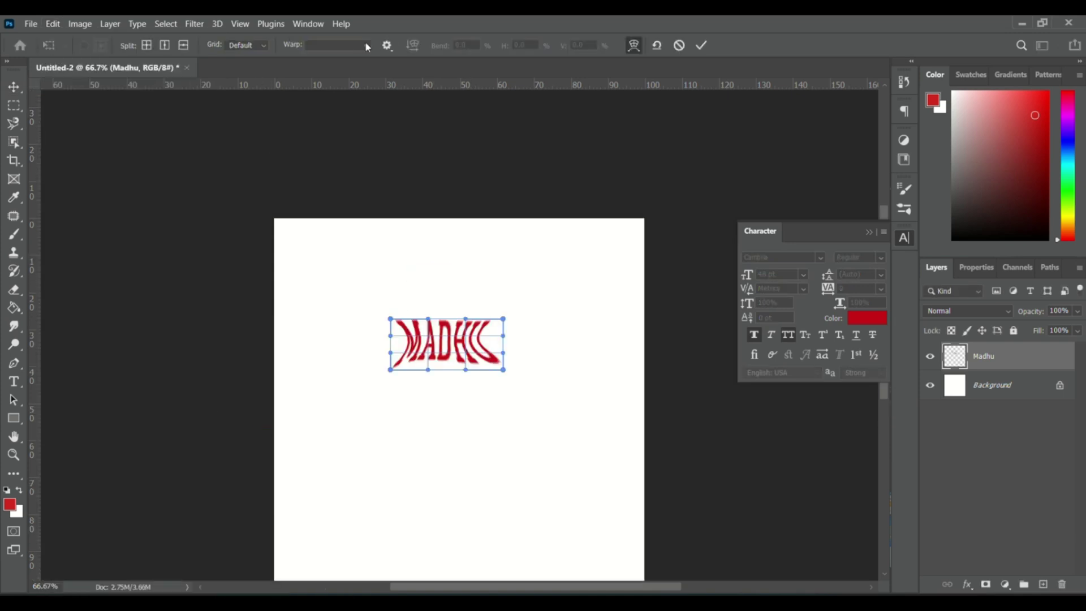
click(366, 45)
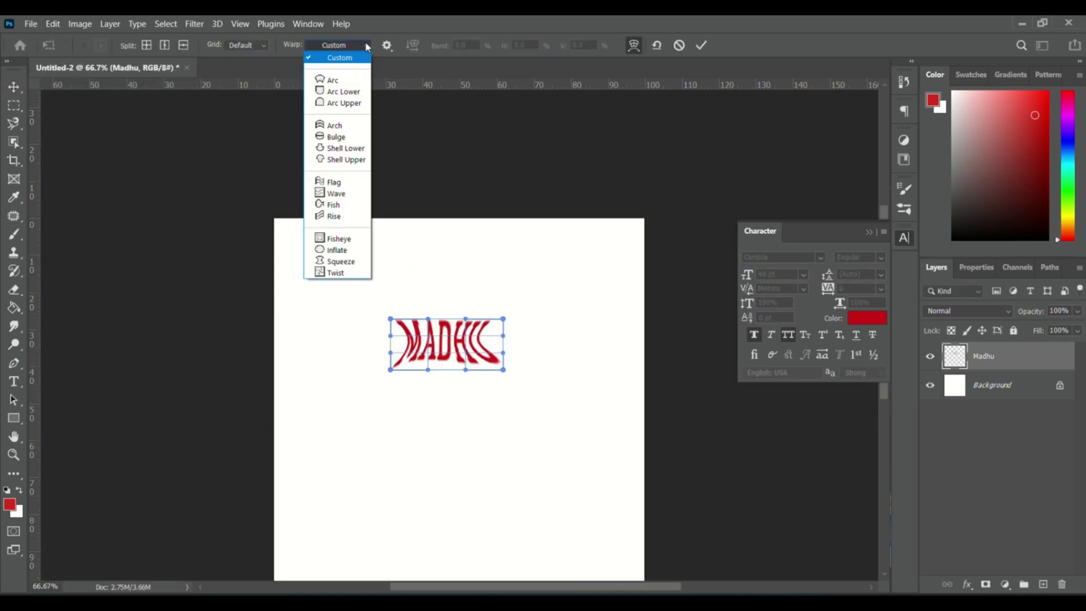
click(366, 45)
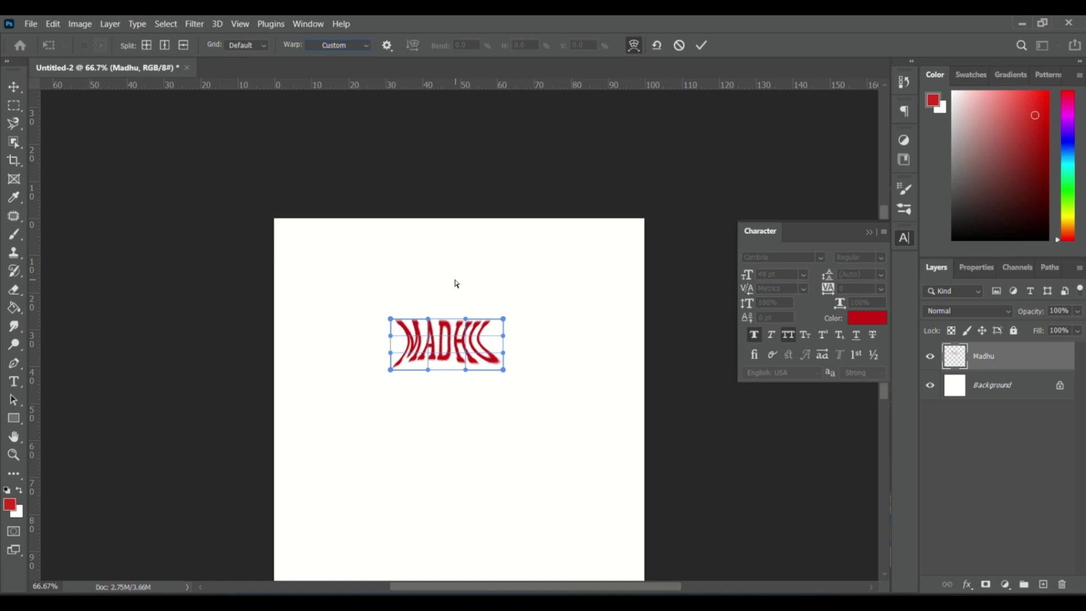
drag(885, 394, 887, 427)
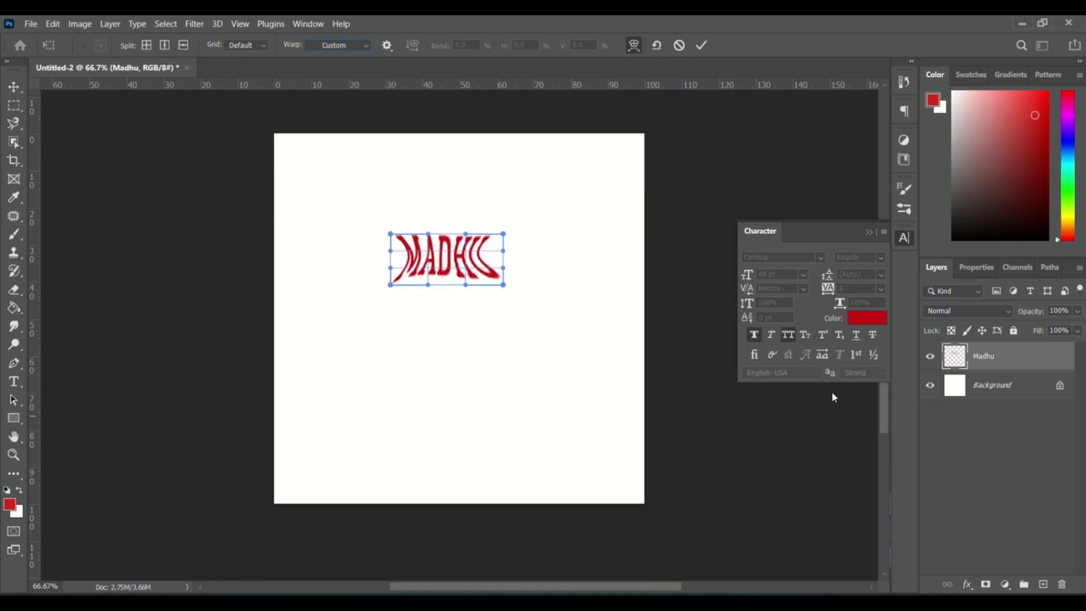
click(360, 47)
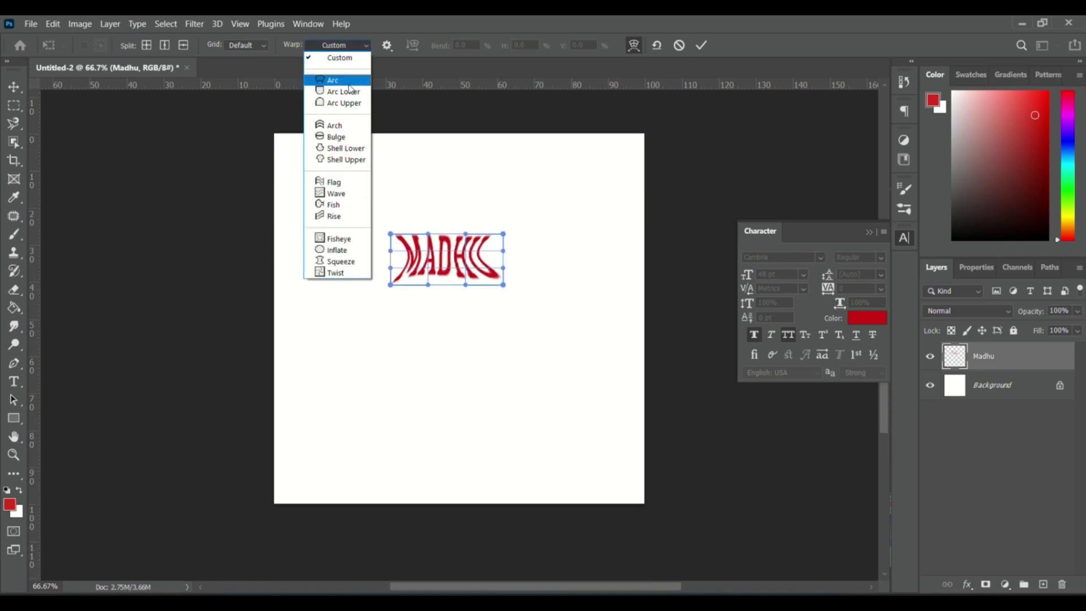
click(330, 71)
Try the Arc Lower and Bulge warps on the red text, apply Flag, and place it in the canvas's upper left corner.
click(365, 48)
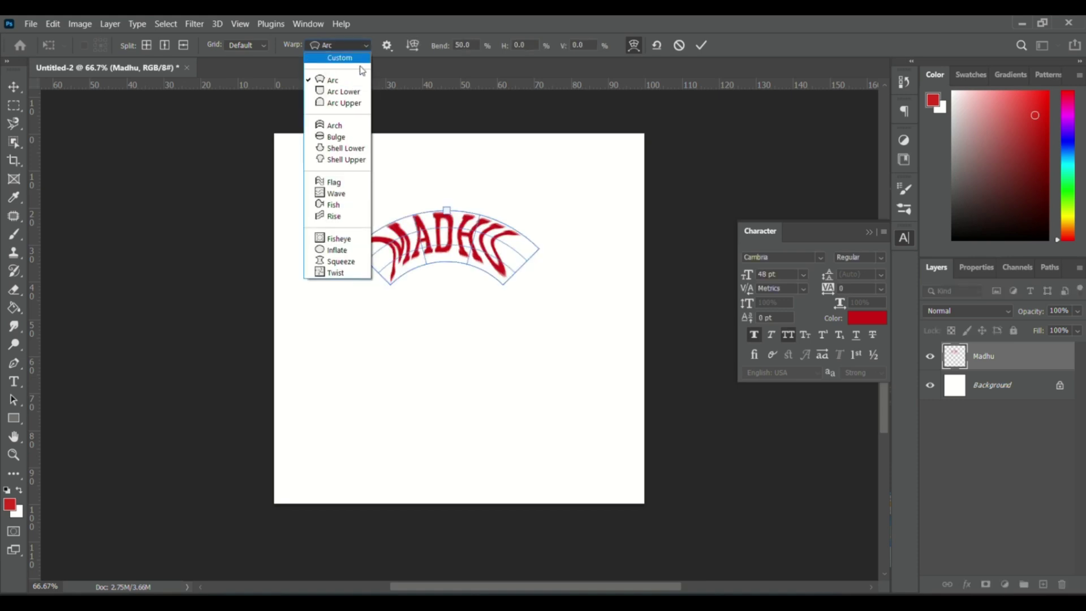
click(352, 90)
click(361, 47)
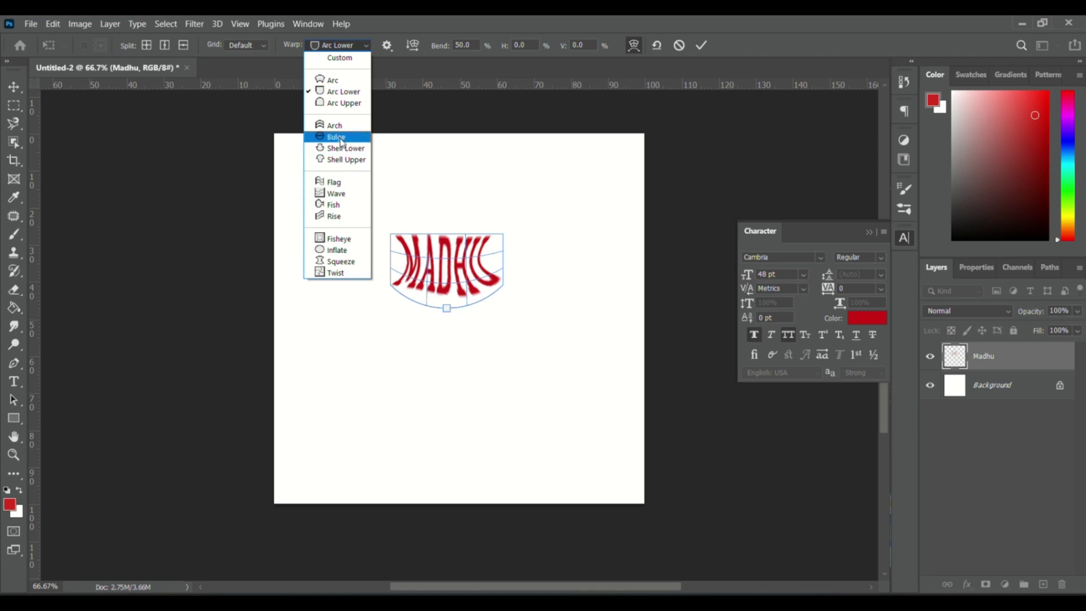
click(343, 138)
click(367, 45)
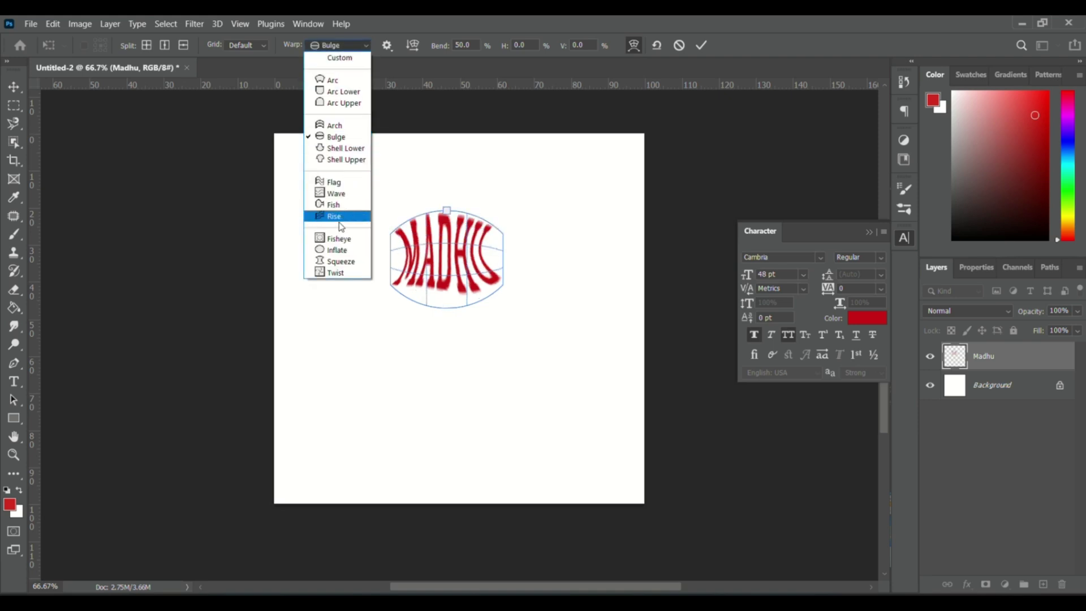
click(340, 187)
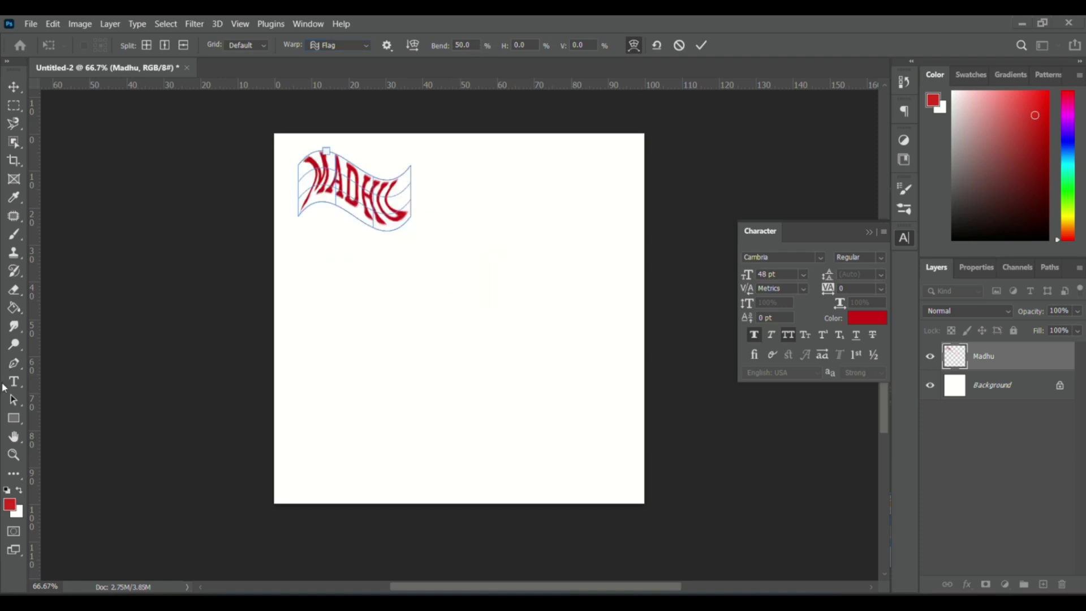
Draw a rectangle shape about 349 by 168 px below the warped red text with the Rectangle tool.
right_click(14, 419)
click(61, 420)
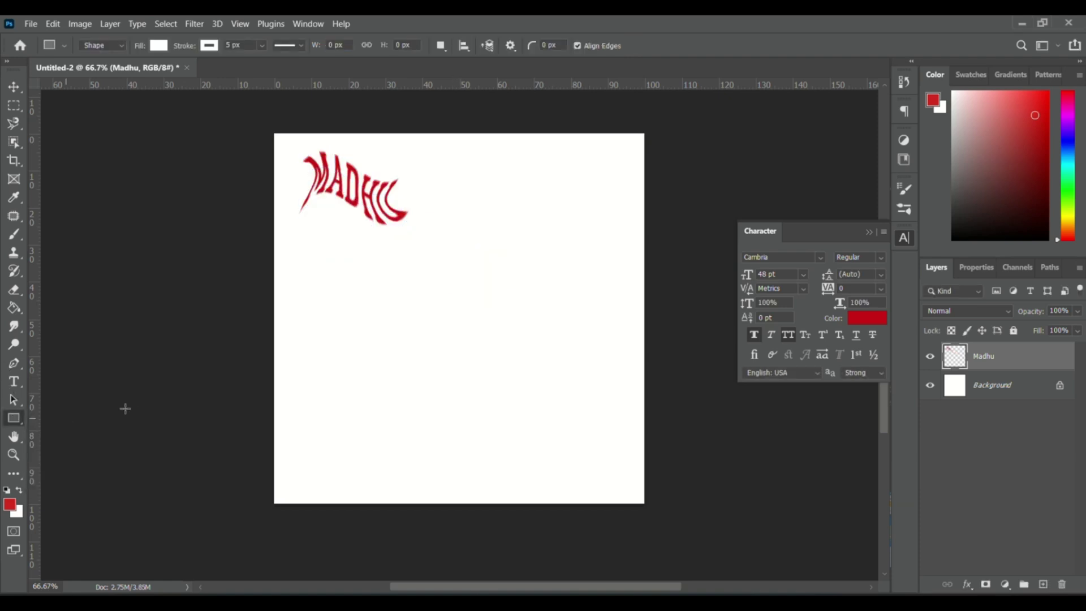
drag(341, 249, 472, 311)
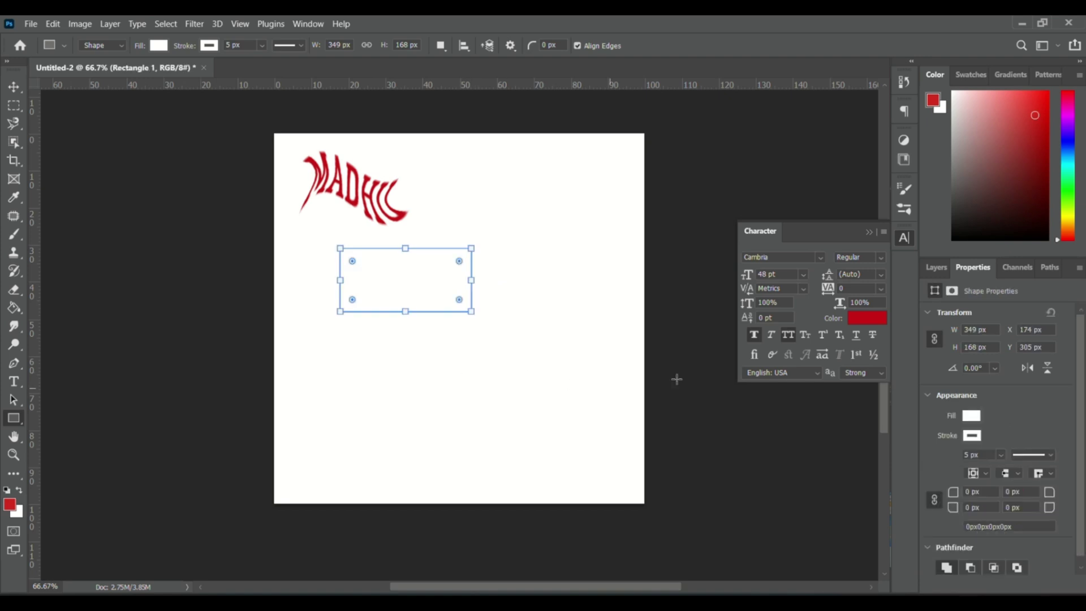
Fill the rectangle below the warped text with red from the recently used colors.
click(971, 416)
click(905, 427)
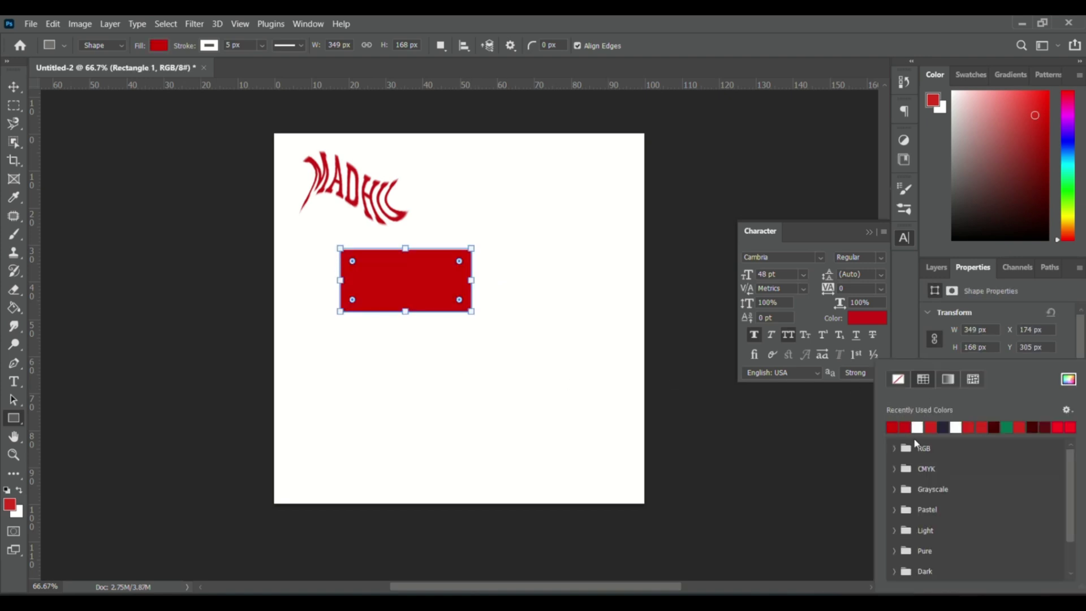
Draw an ellipse about 198 by 183 px below the red rectangle and fill it with dark navy.
right_click(13, 419)
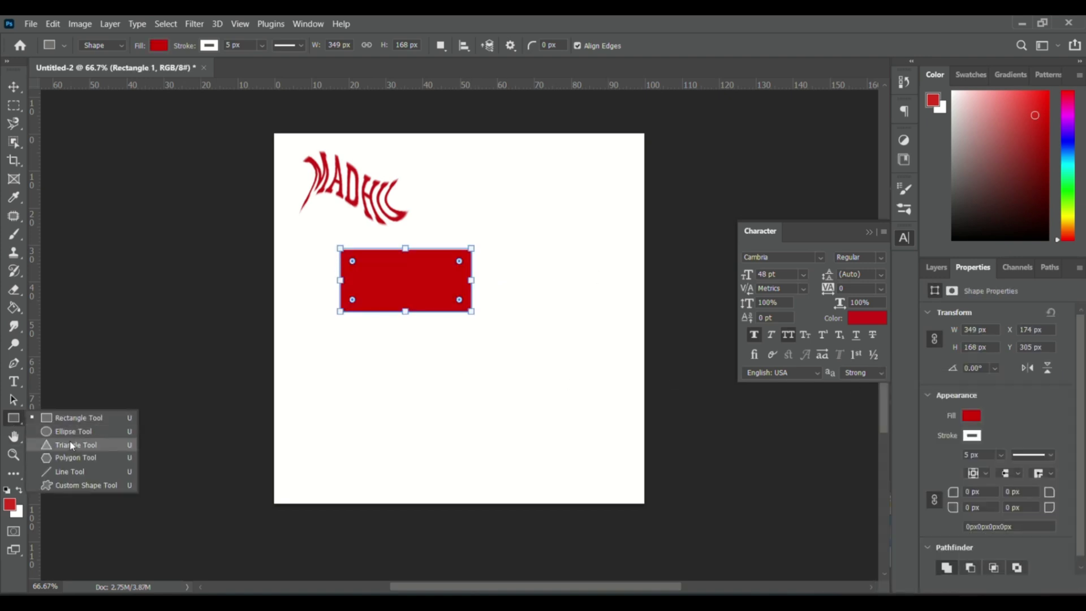
click(62, 435)
drag(452, 356, 526, 425)
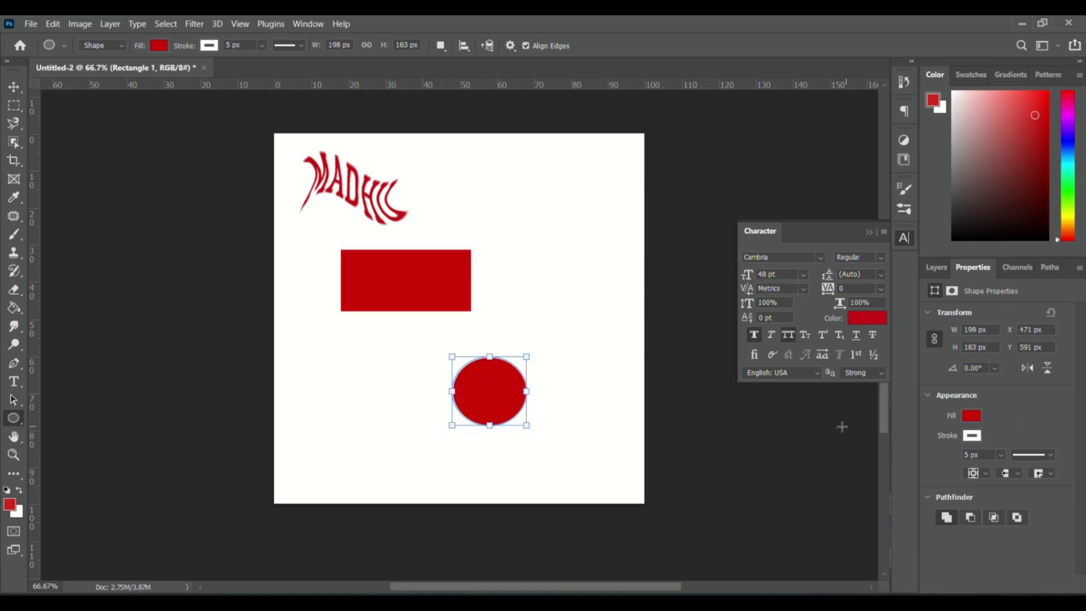
click(972, 417)
click(943, 427)
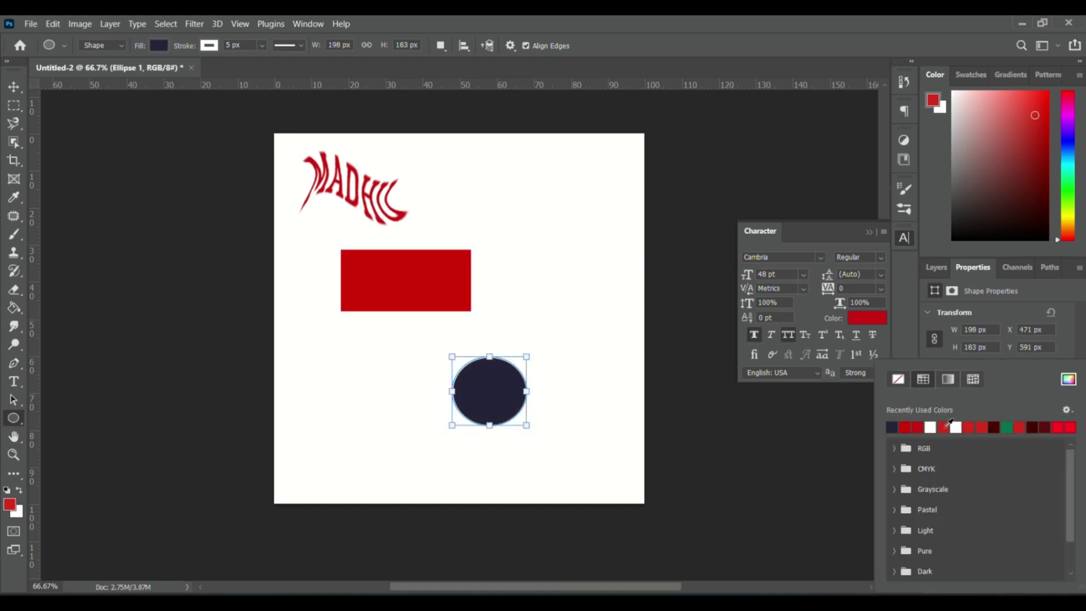
click(538, 228)
drag(538, 228, 599, 297)
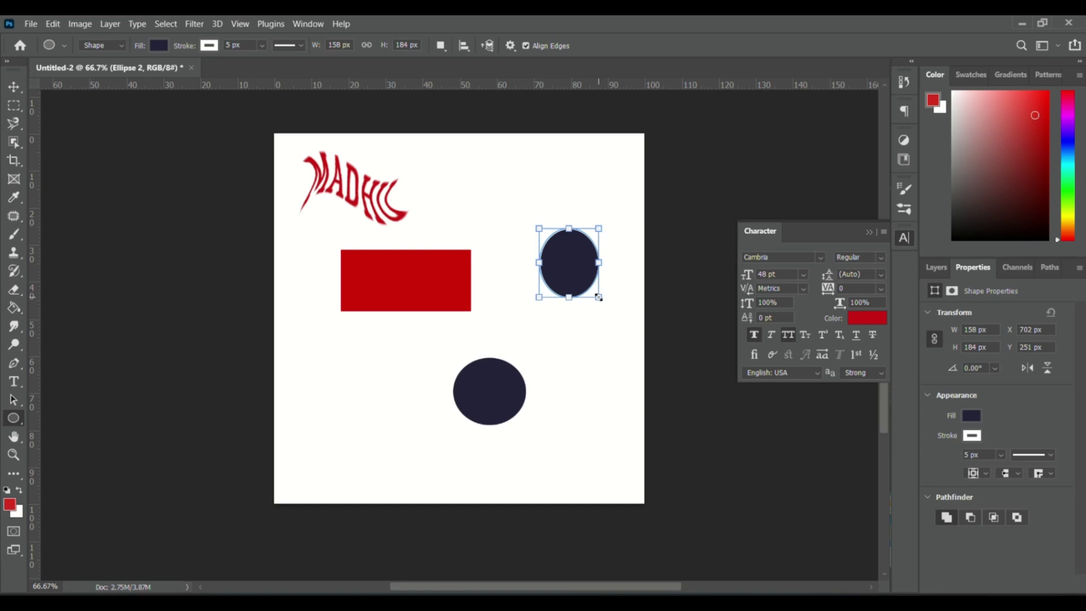
key(ctrl+z)
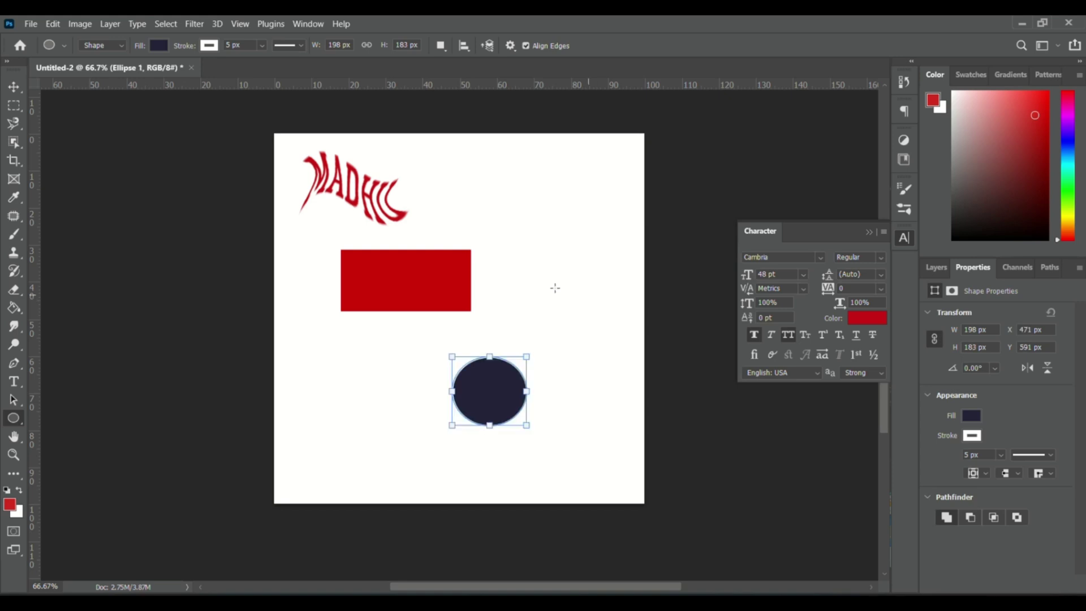
Draw a triangle about 214 by 251 px to the right of the red rectangle and fill it with dark maroon.
right_click(14, 419)
click(62, 446)
drag(517, 206, 597, 300)
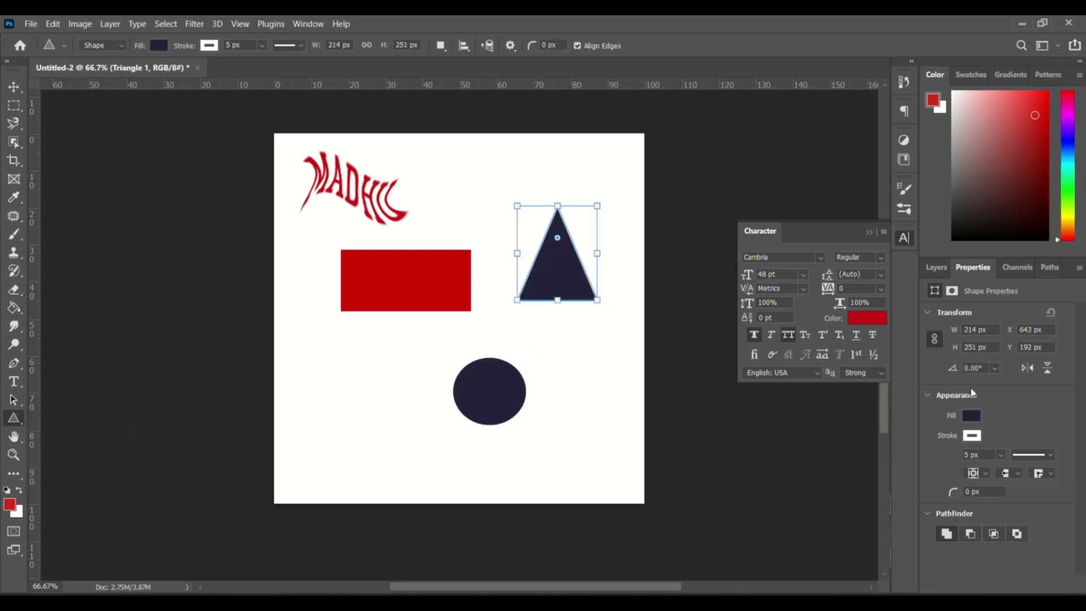
click(972, 417)
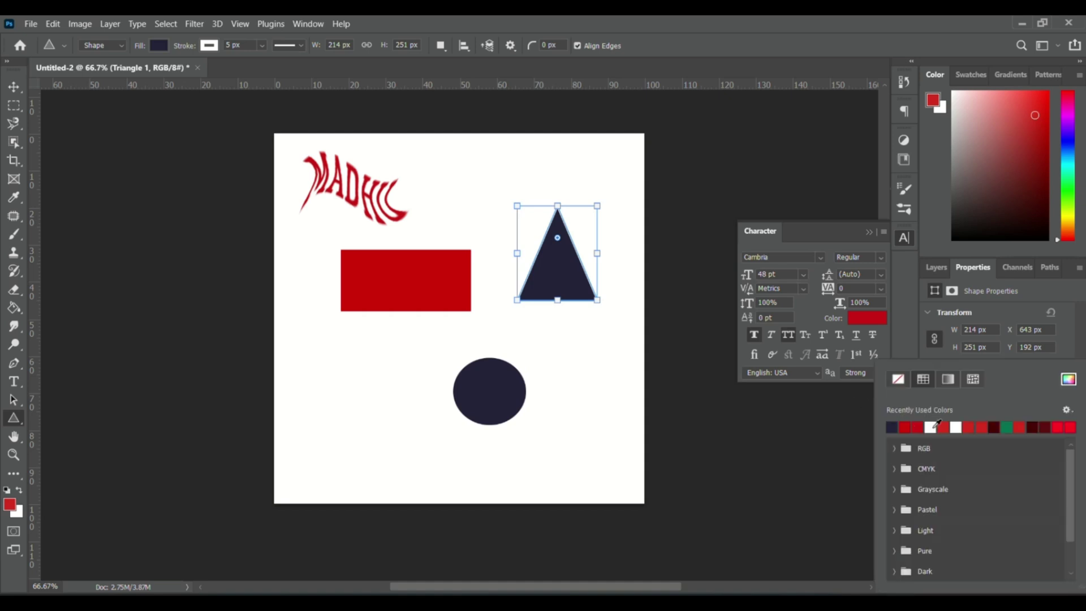
click(994, 427)
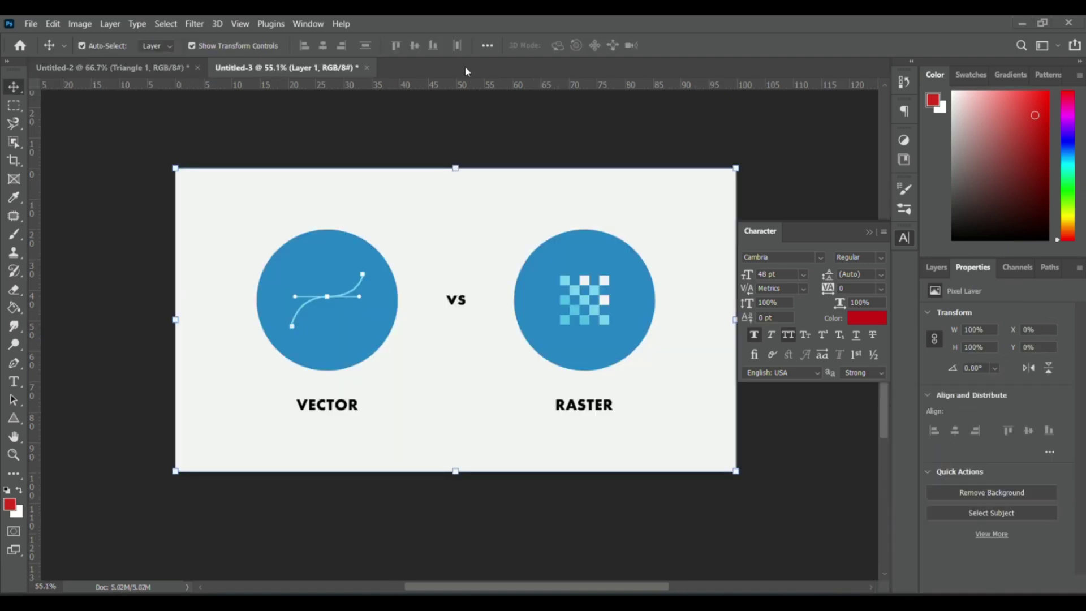
Examine the vector and raster circles in the Untitled-3 comparison image at high and low magnification.
scroll(407, 327, up, 7)
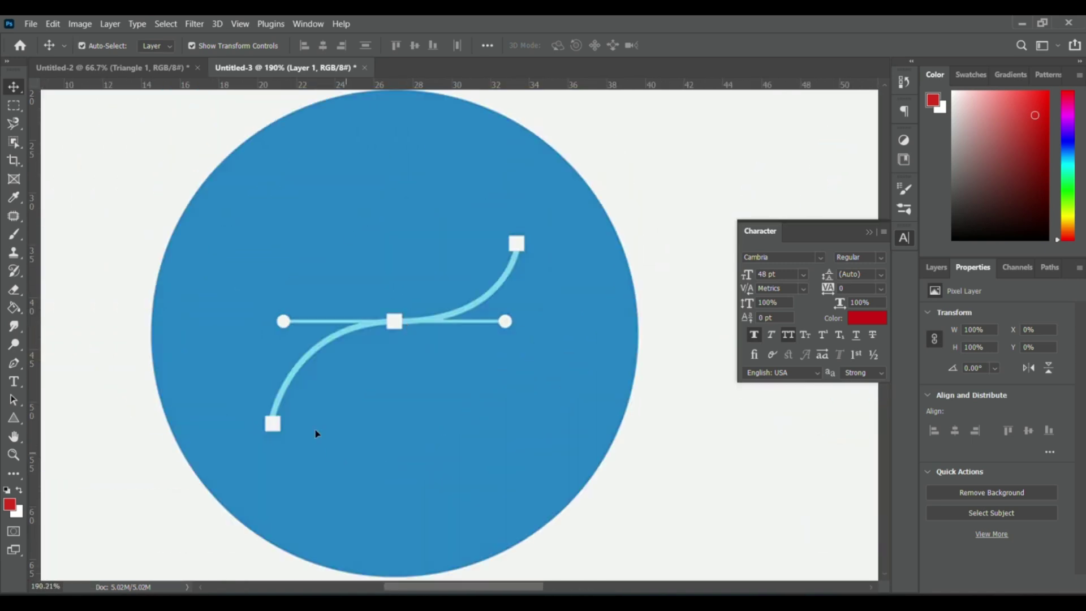
scroll(316, 434, down, 5)
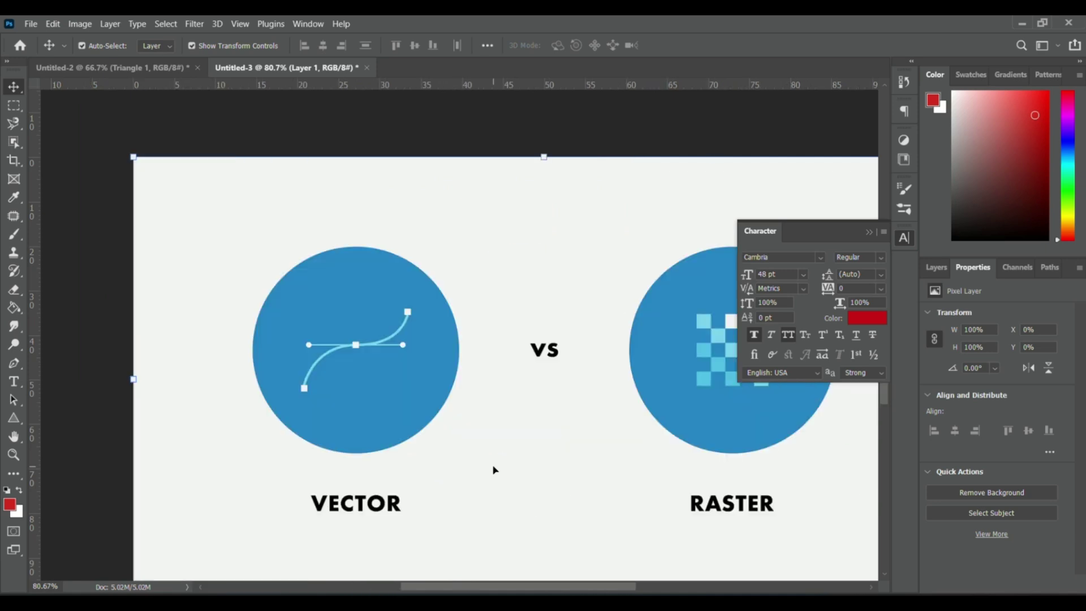
scroll(494, 469, up, 8)
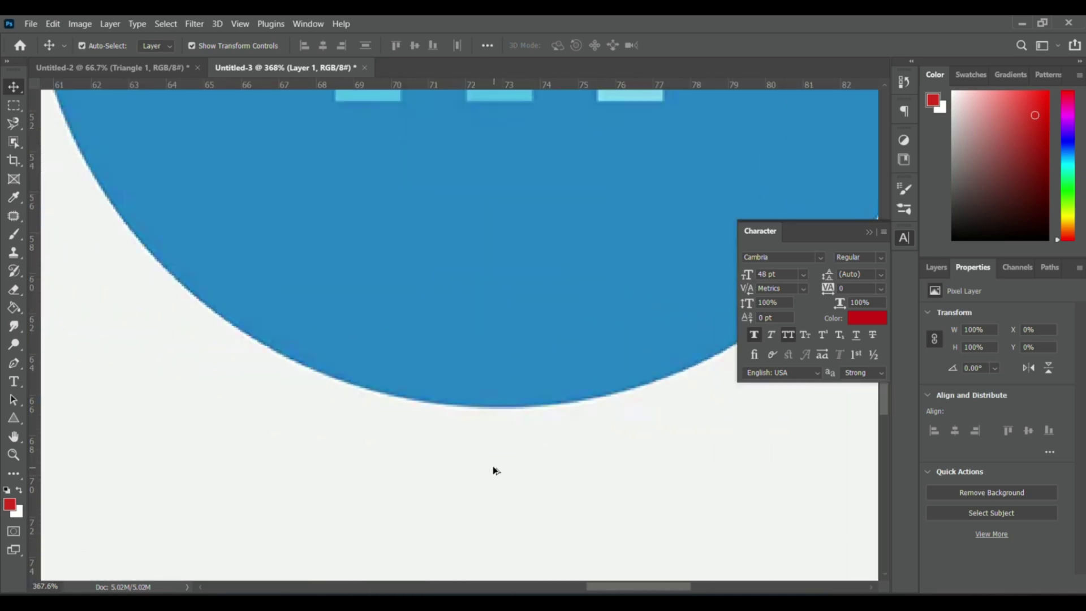
scroll(496, 470, down, 2)
scroll(416, 365, down, 3)
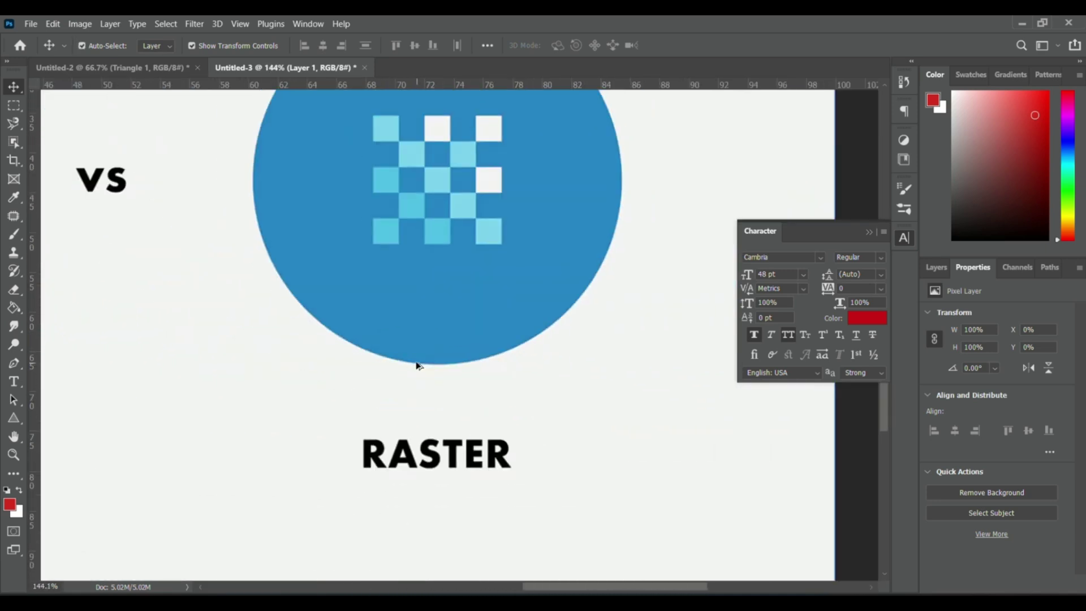
scroll(405, 345, up, 2)
scroll(509, 290, down, 2)
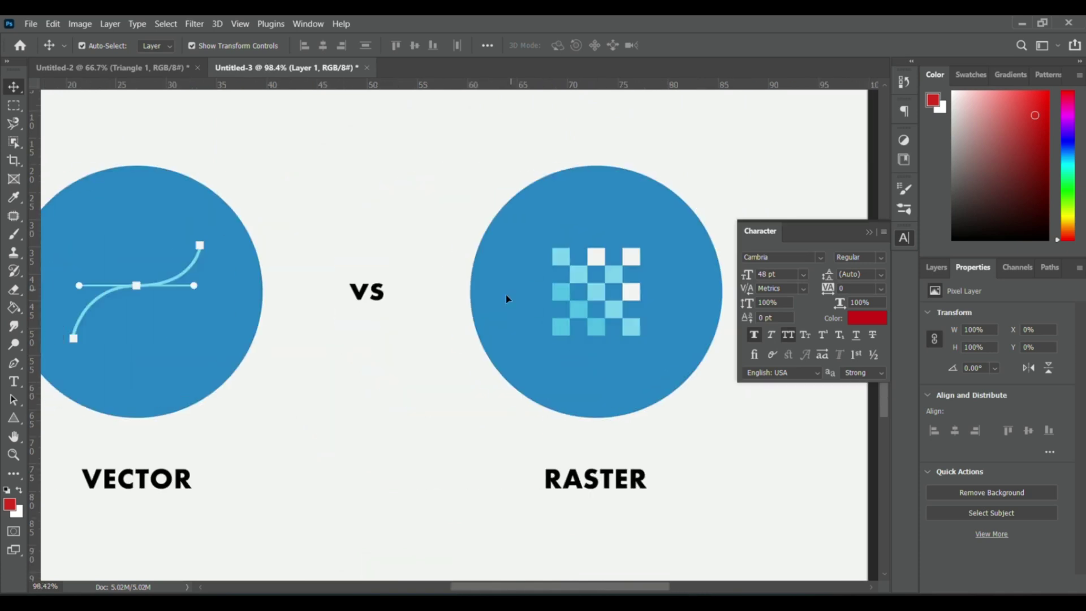
scroll(505, 294, down, 2)
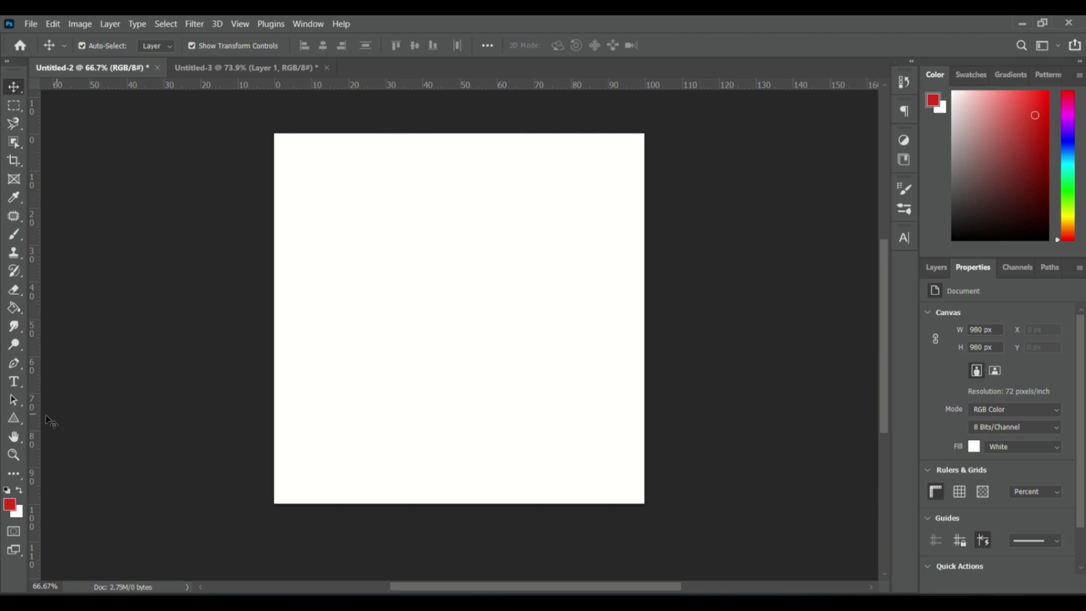
Draw a rectangle about 339 by 146 px in the blank Untitled-2 canvas's upper left area and fill it with red.
right_click(18, 419)
click(62, 419)
drag(301, 152, 429, 206)
click(972, 416)
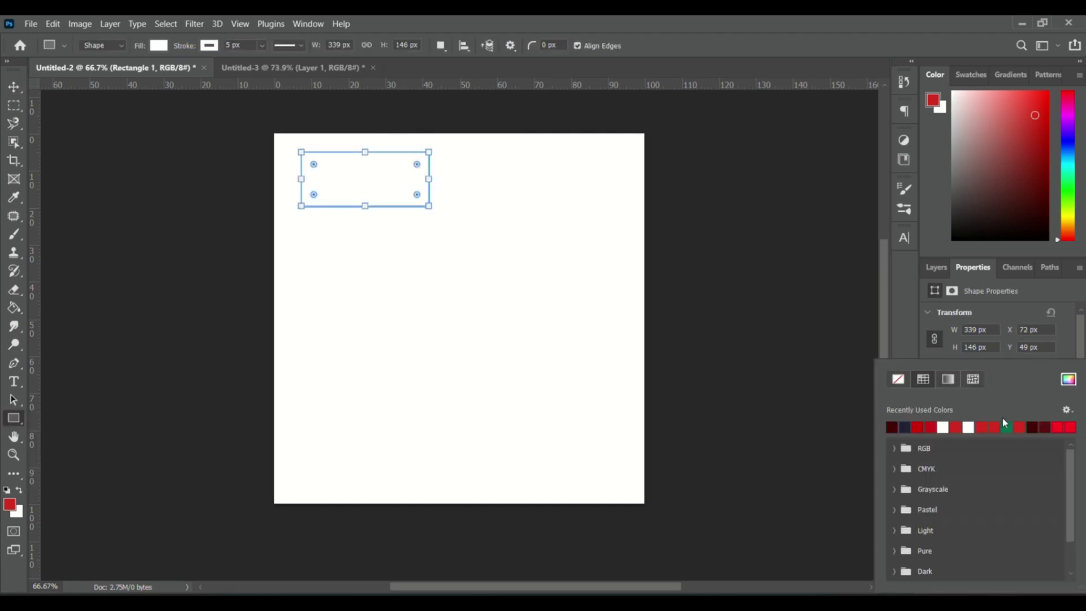
click(894, 428)
Draw an ellipse about 241 by 211 px to the right of the red rectangle and fill it with dark navy.
right_click(14, 418)
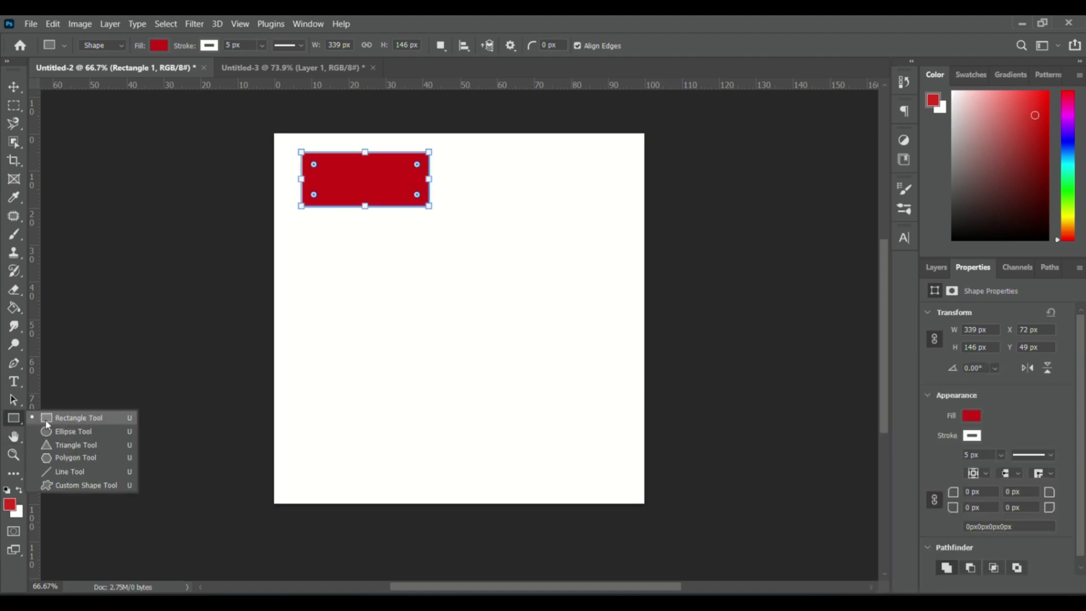
click(62, 430)
drag(507, 159, 598, 238)
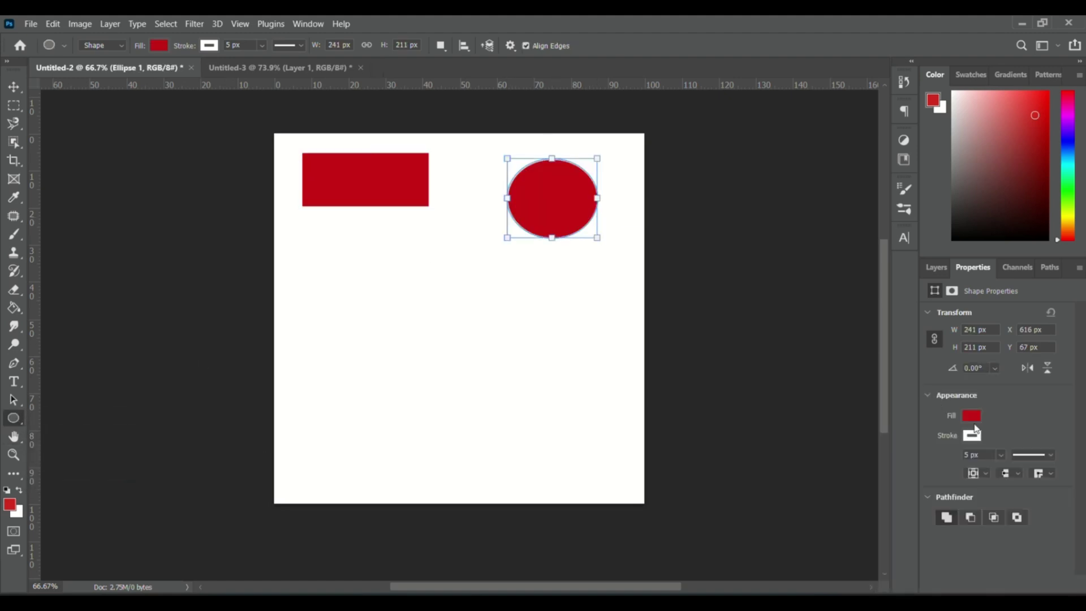
click(972, 417)
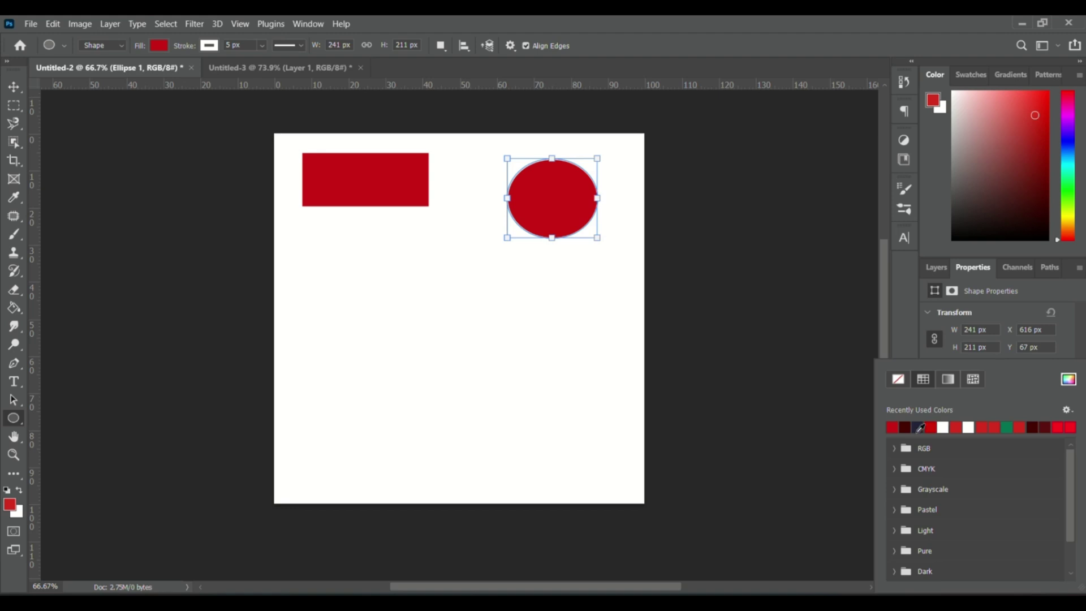
click(893, 428)
Draw a six-sided polygon about 313 by 290 px below the red rectangle and fill it with green.
right_click(11, 420)
click(76, 460)
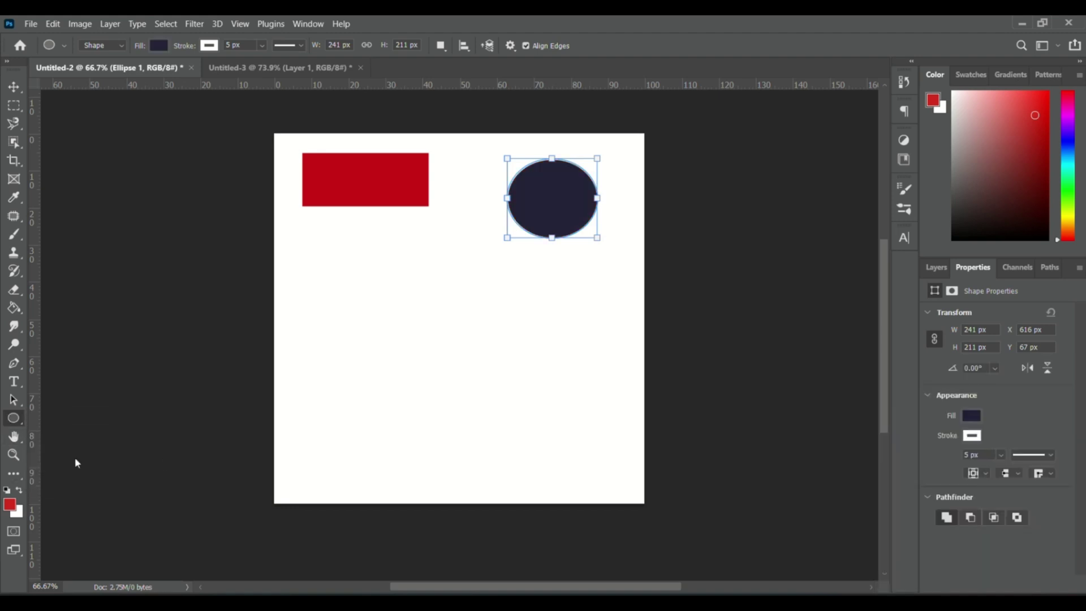
drag(327, 261, 443, 370)
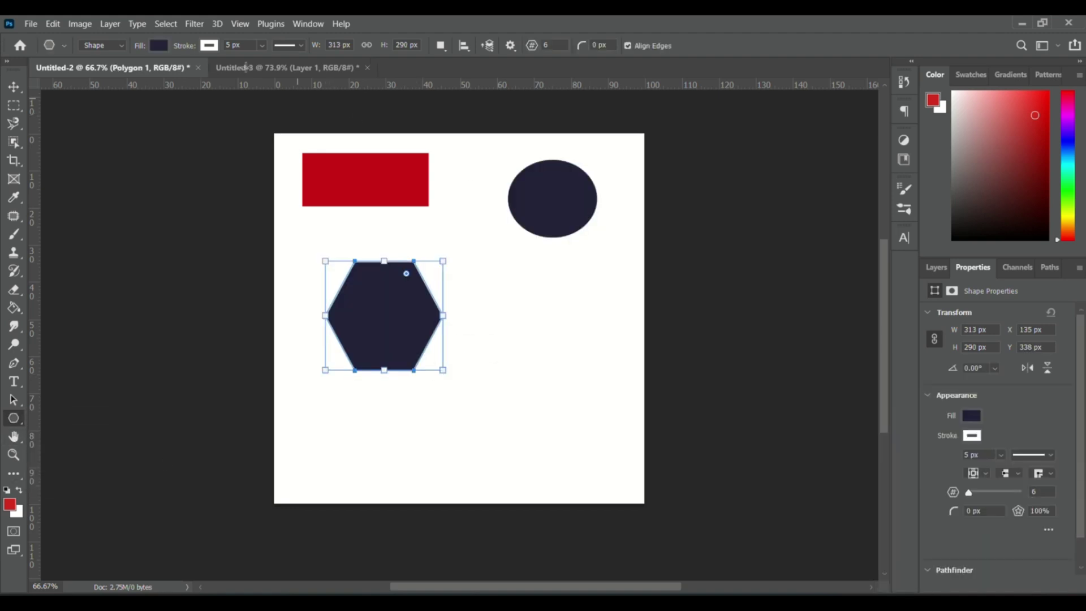
click(159, 45)
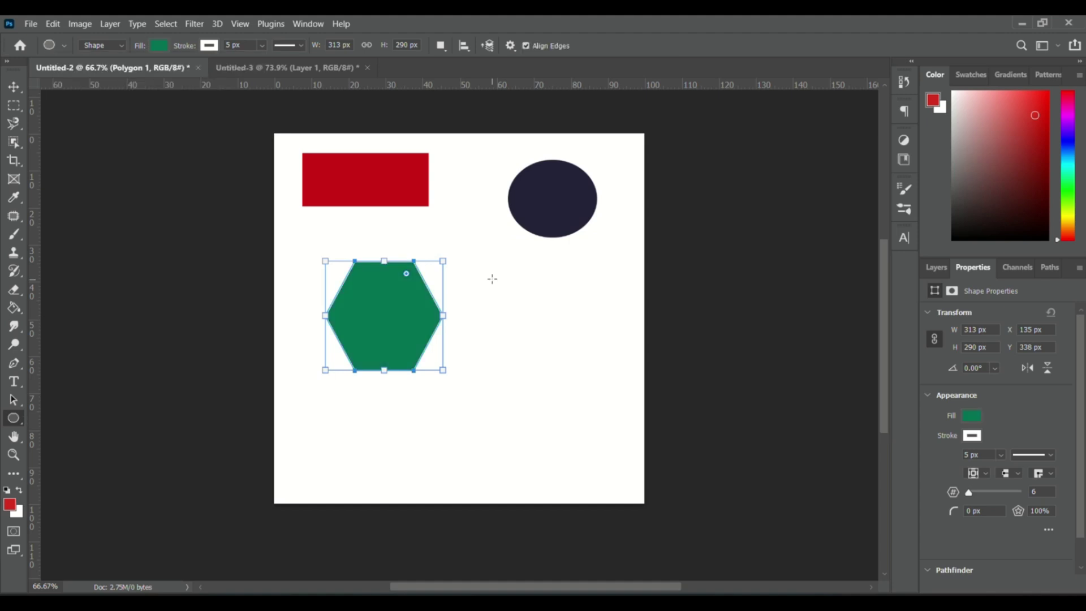
Draw a circle about 357 px across to the right of the hexagon and change the shape fill to dark maroon.
drag(492, 279, 627, 414)
click(971, 419)
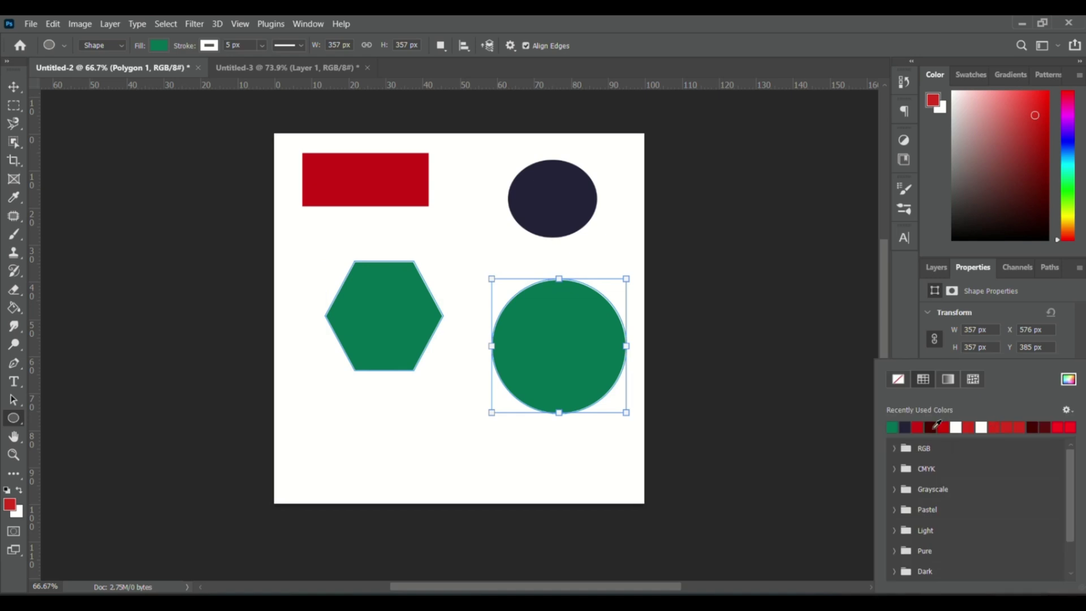
click(905, 427)
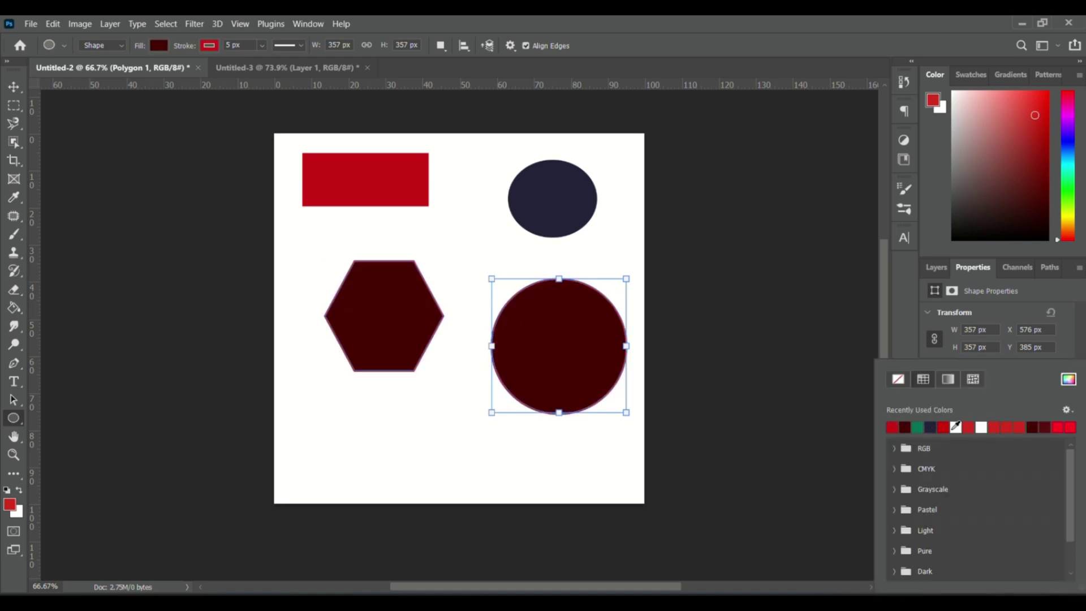
Set the stroke of the hexagon and circle to green and increase the stroke width.
click(918, 427)
click(905, 345)
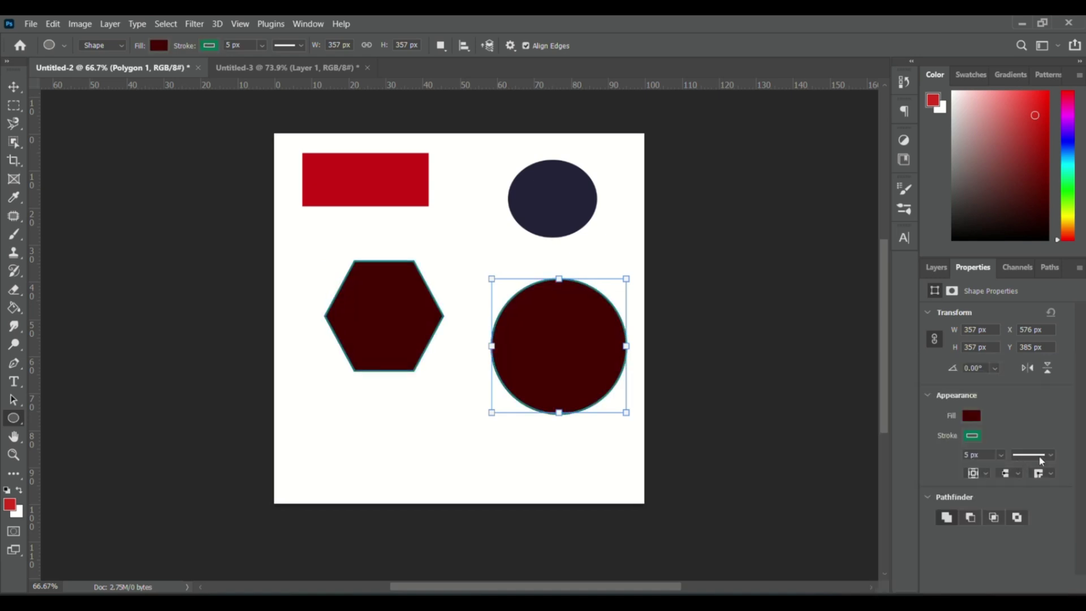
click(1001, 454)
drag(1003, 469, 1034, 474)
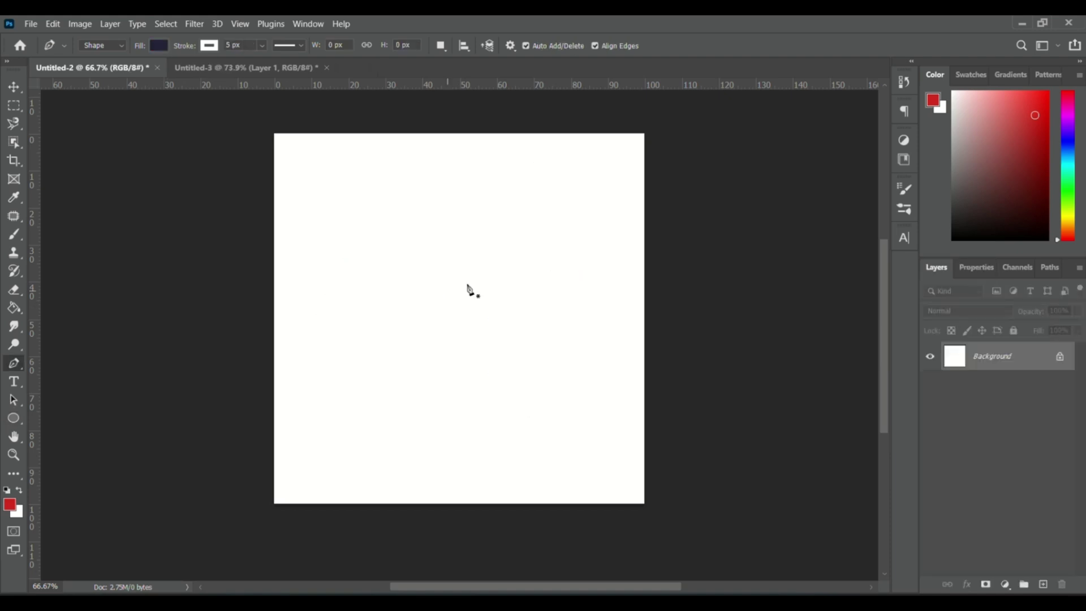
Draw a closed navy shape about 686 by 416 px with the Pen tool, with a straight upper edge and curved sides and bottom.
click(340, 210)
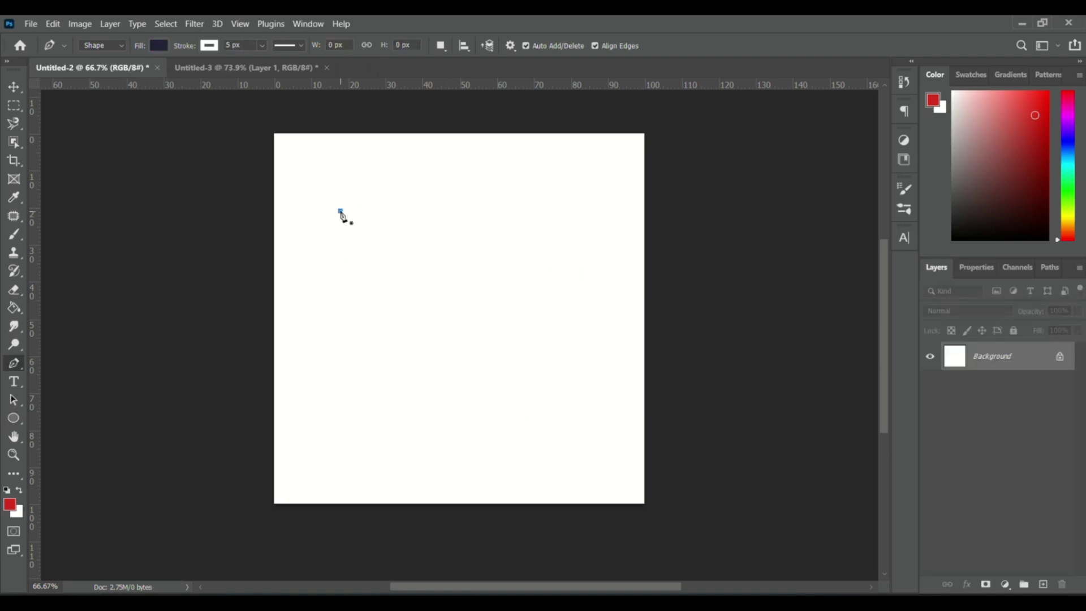
click(567, 214)
drag(572, 334, 537, 371)
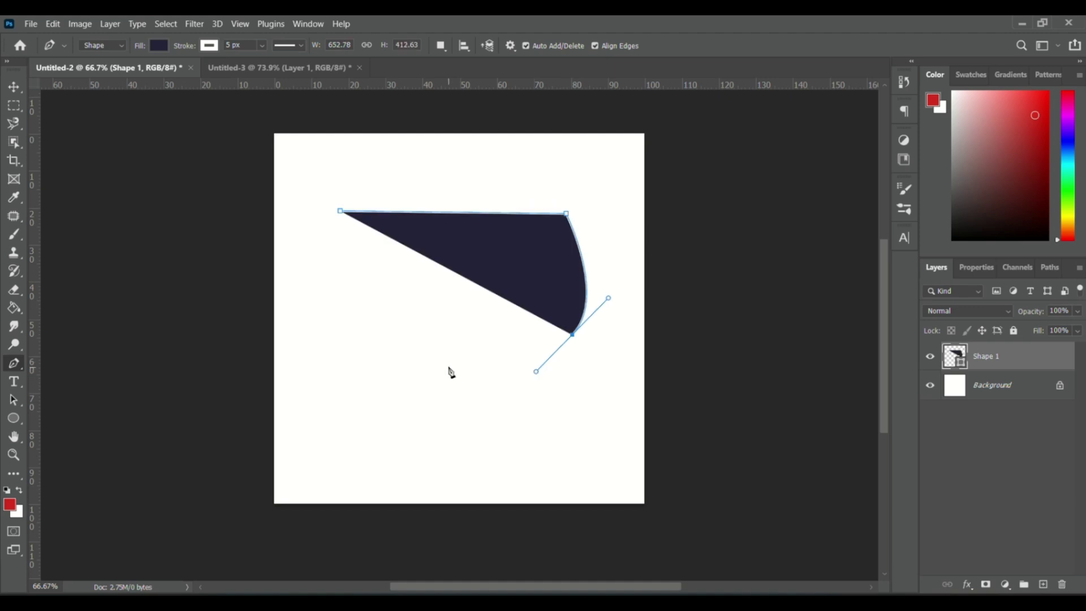
drag(448, 366, 419, 365)
drag(331, 332, 320, 309)
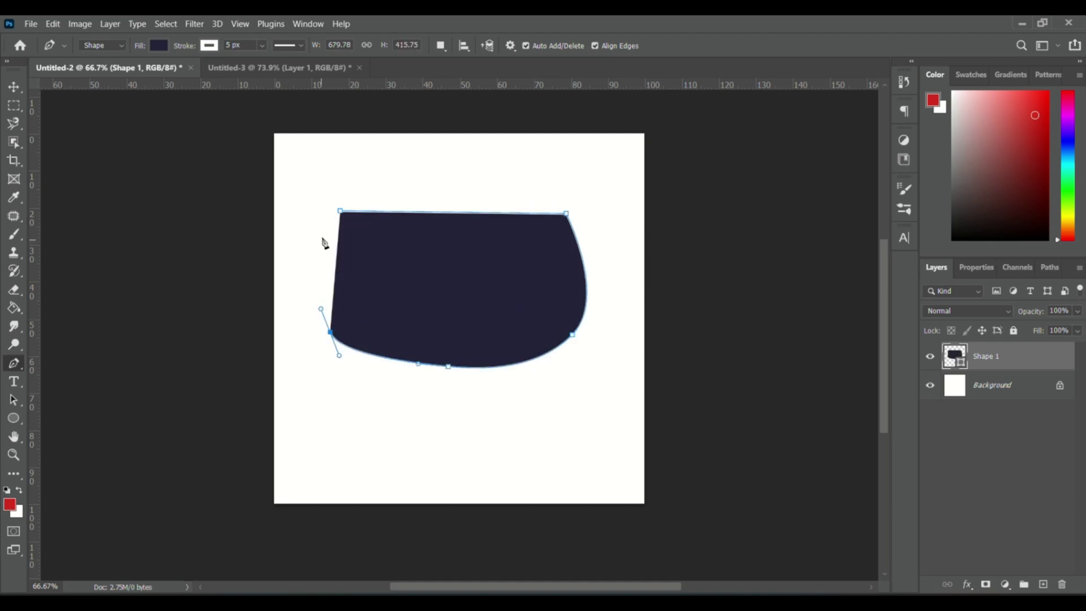
click(341, 212)
click(341, 212)
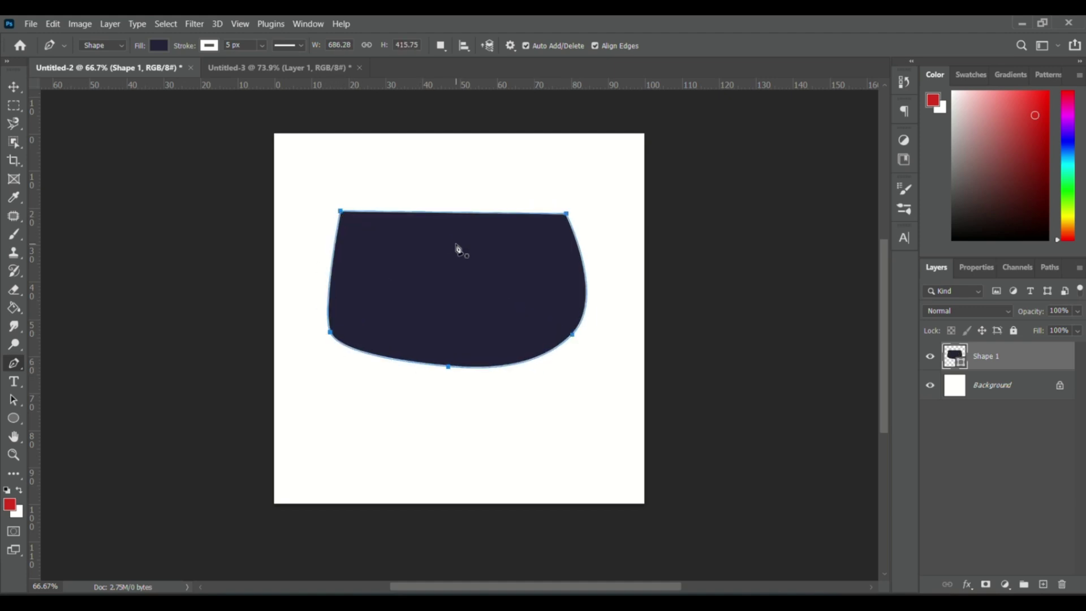
Give the pen-drawn shape a red stroke with a width of about 21.74 px.
click(209, 46)
click(217, 120)
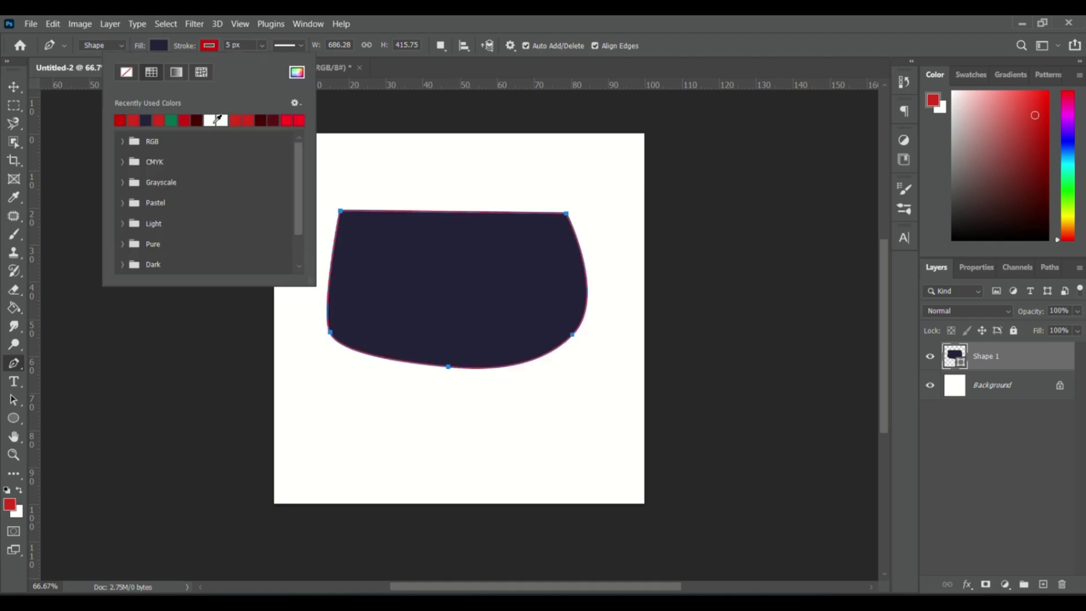
click(261, 46)
drag(262, 61, 258, 62)
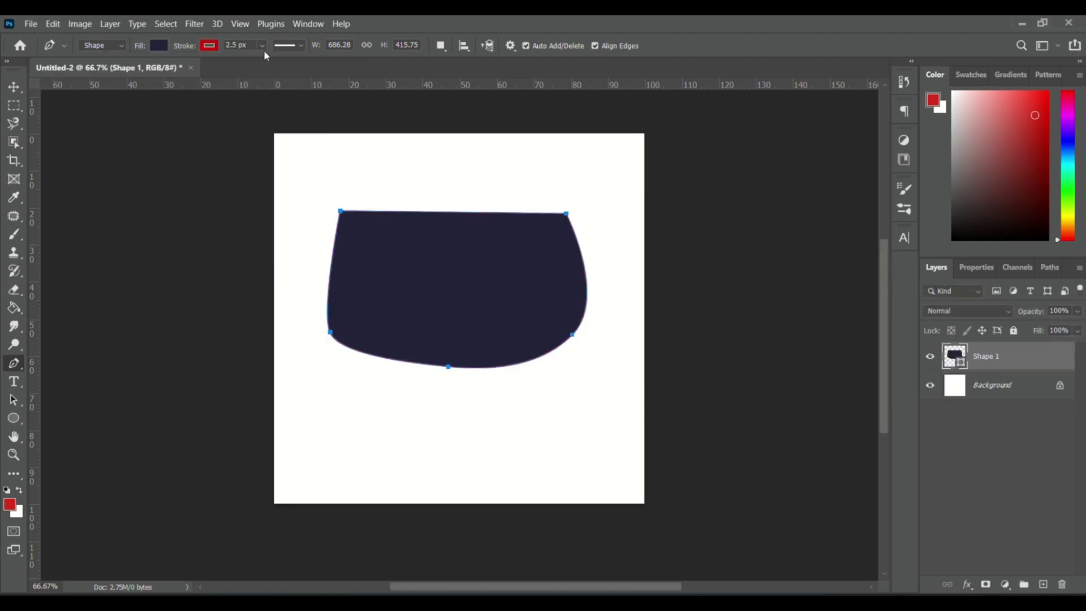
click(262, 46)
mouse_move(258, 61)
mouse_down()
mouse_move(296, 65)
mouse_move(270, 77)
mouse_up()
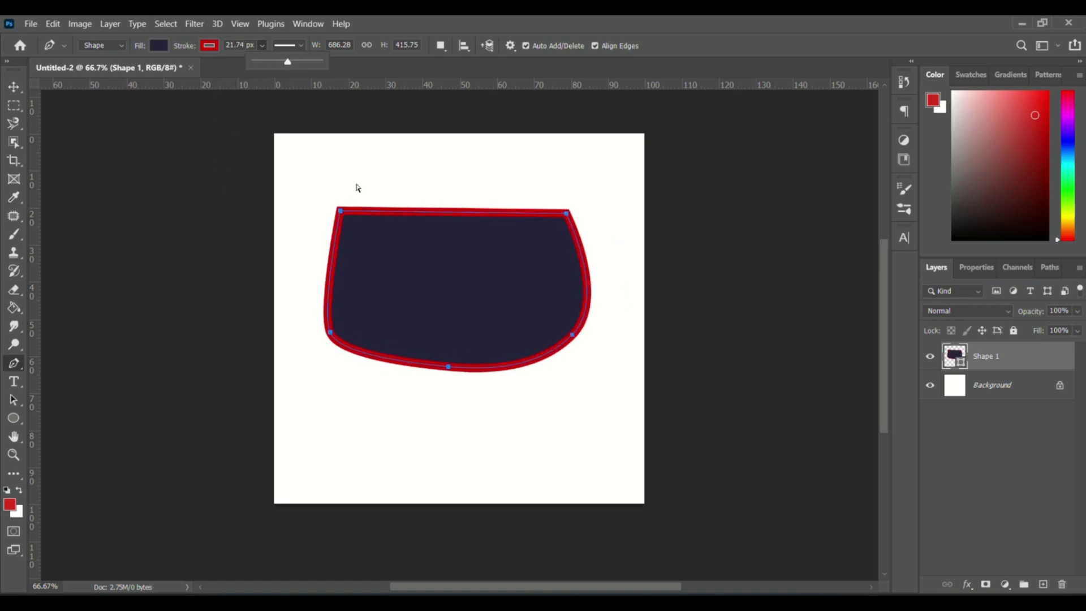
Deselect the pen-drawn shape's path and switch to the Move tool.
key(ctrl+Return)
key(ctrl+d)
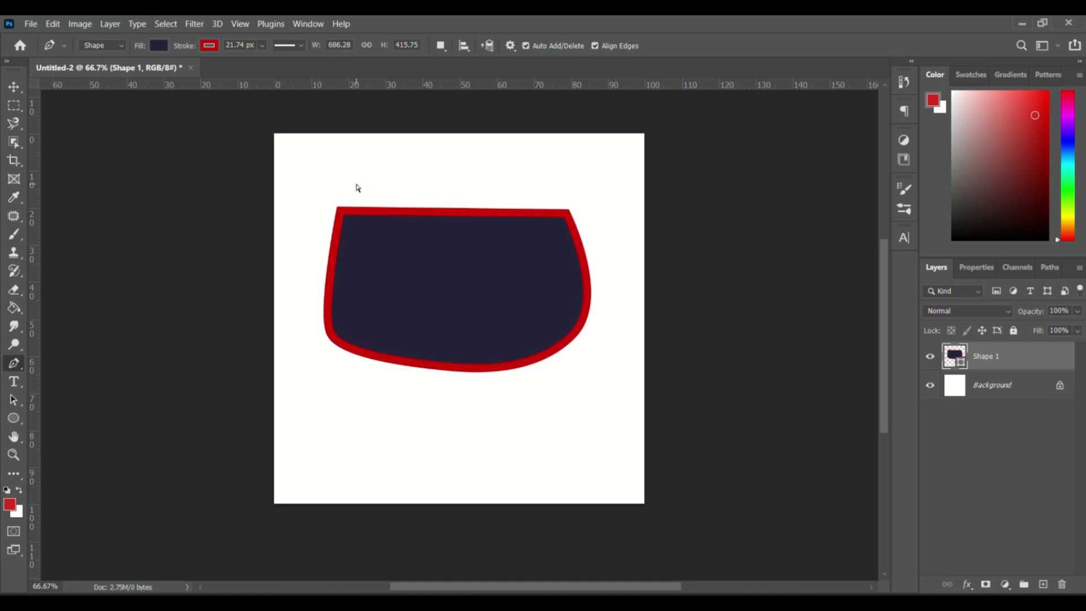
click(14, 87)
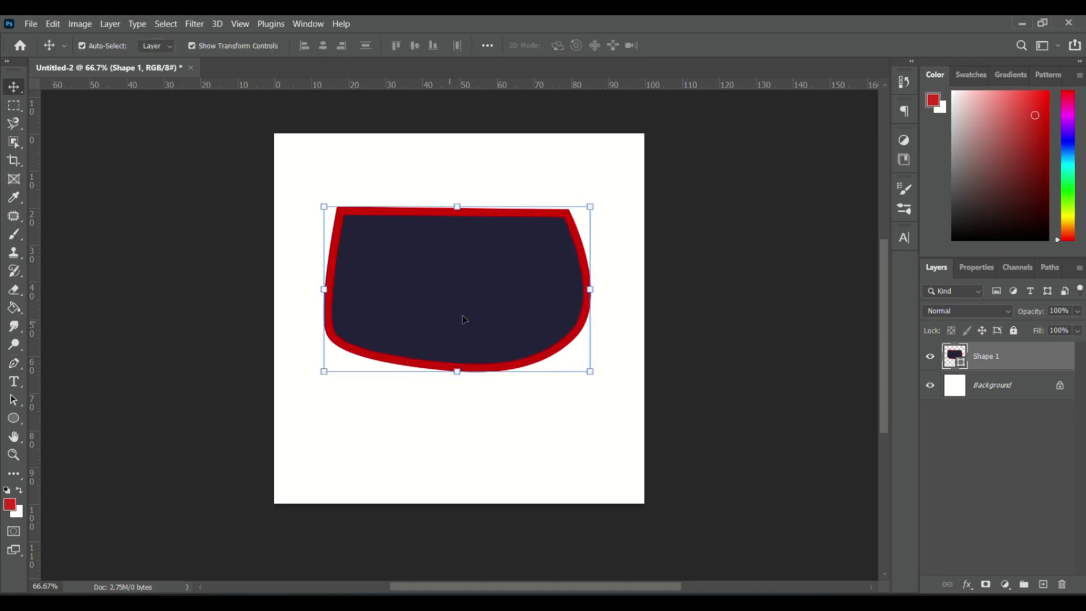
mouse_move(463, 315)
mouse_down()
mouse_move(443, 357)
mouse_move(459, 331)
mouse_up()
scroll(456, 327, up, 3)
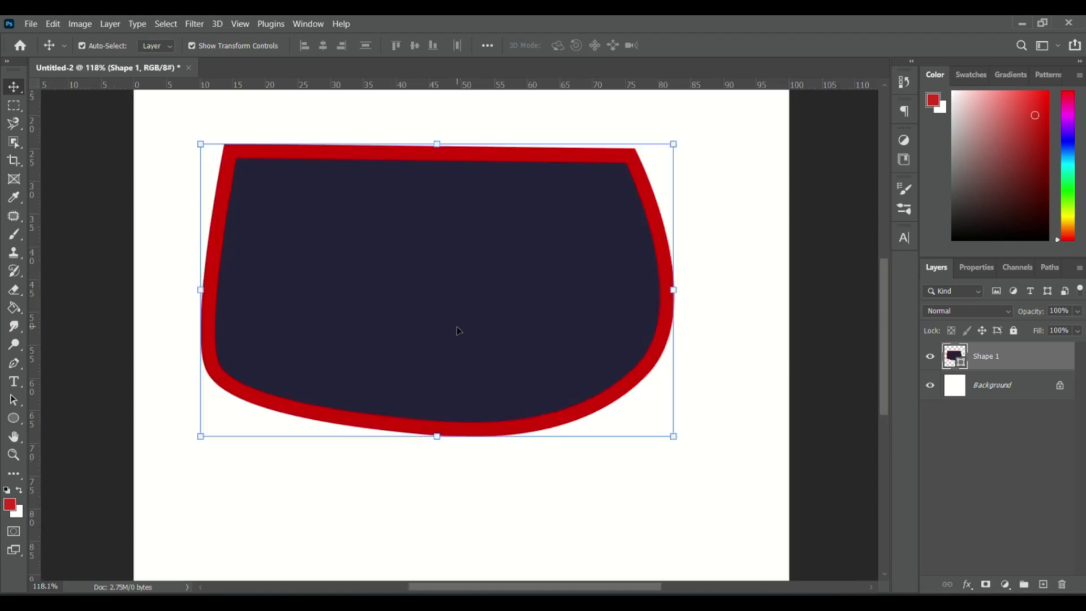
scroll(484, 290, down, 3)
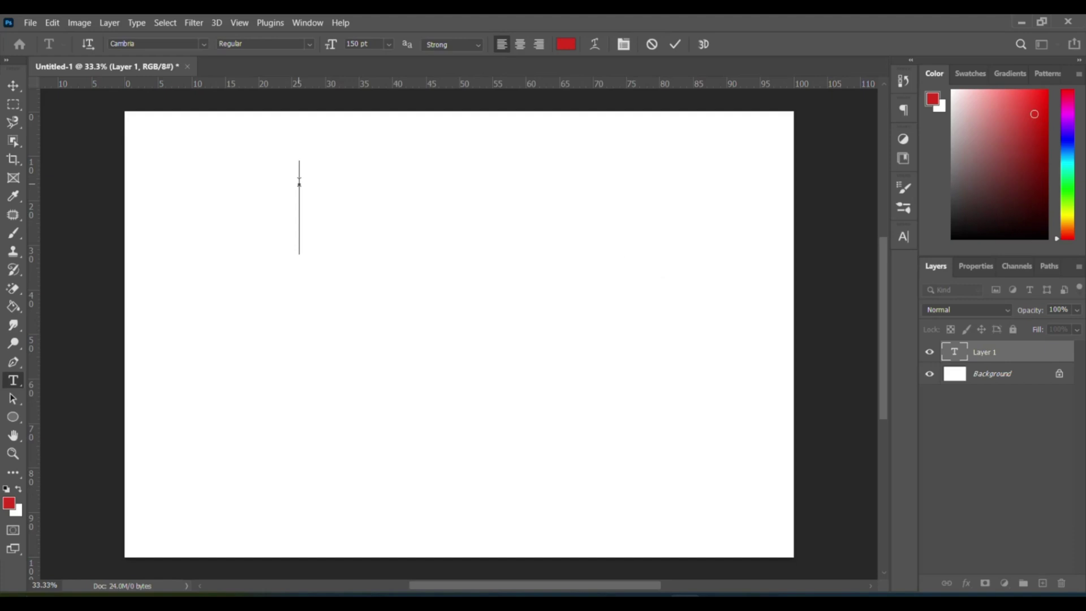
Add the red title "PARTS OF VECTOR OBJECTS" and centre below it the 100 pt lines "ANCHOR POINTS", "PATH", "BEIZER CURVE" and "PATH PALETTE".
text(PARTS OF VECTOR OBJECTS)
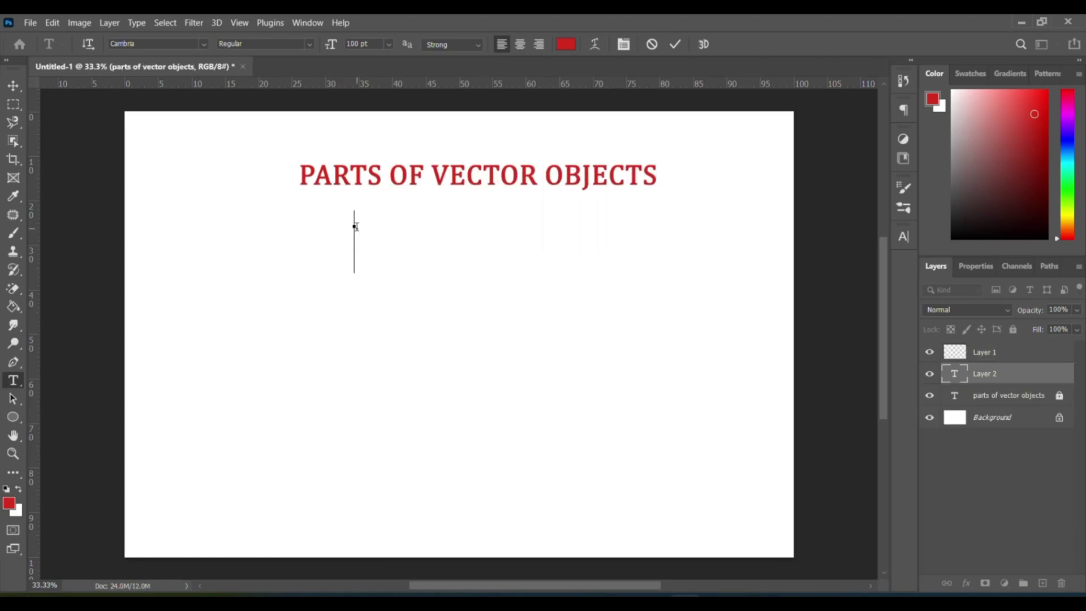
text(ANCHOR POINTS)
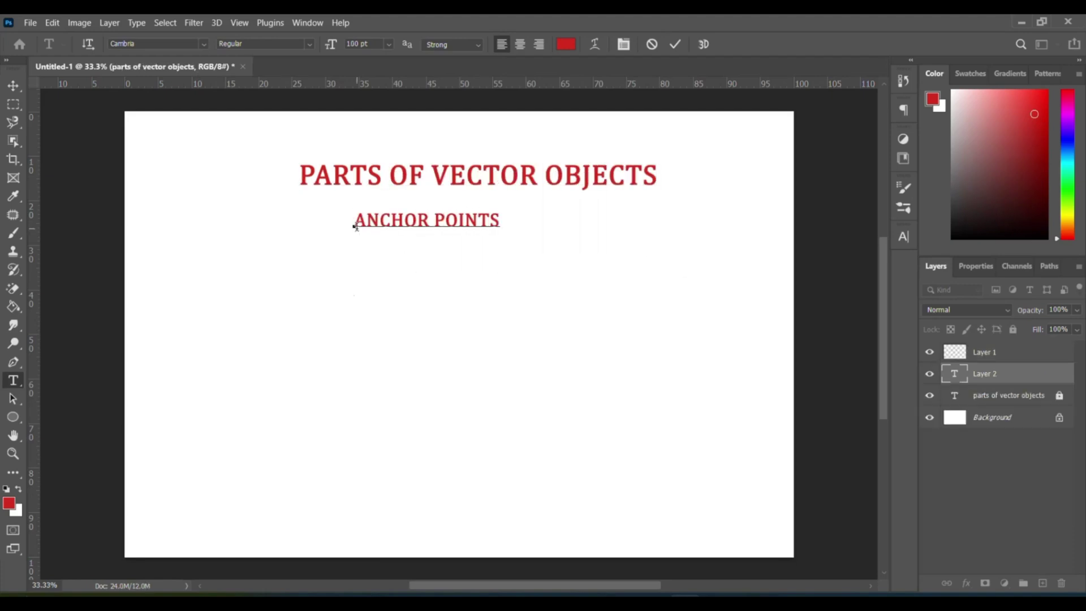
key(Return)
text(PATH)
key(Return)
text(BEIZER CURVE)
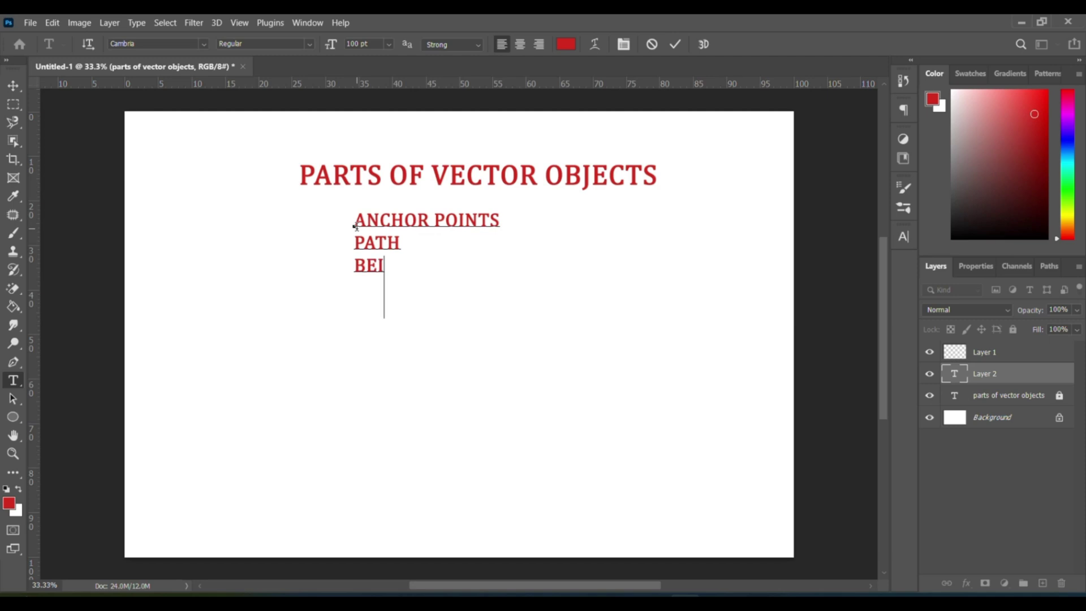
key(Return)
text(PATH PALETTE)
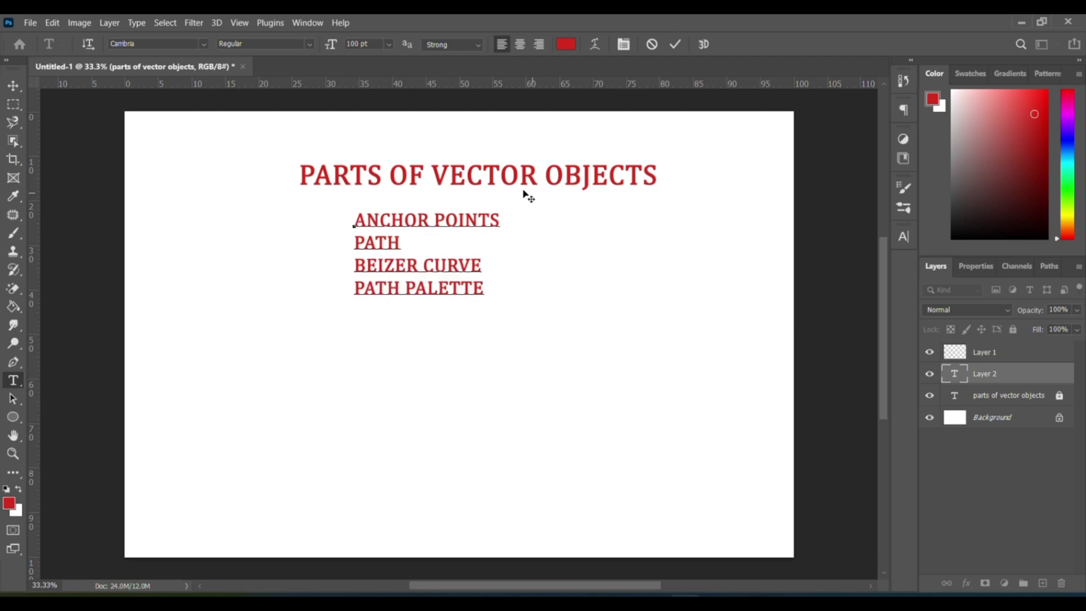
drag(516, 181, 571, 170)
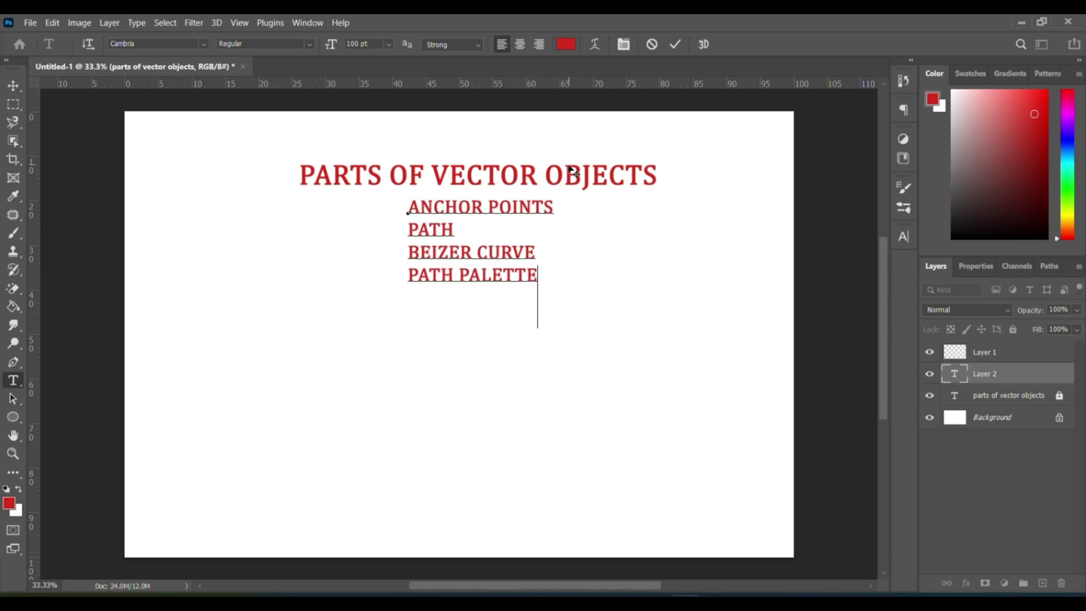
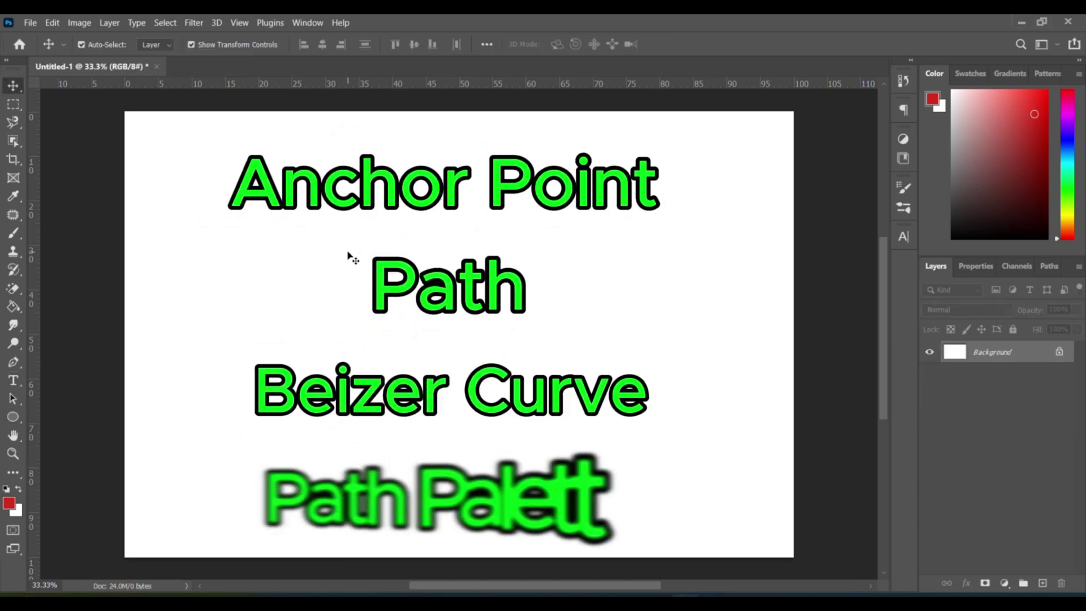
Draw a circle about 849 px across with no fill, and pull its uppermost point down toward the centre.
click(20, 417)
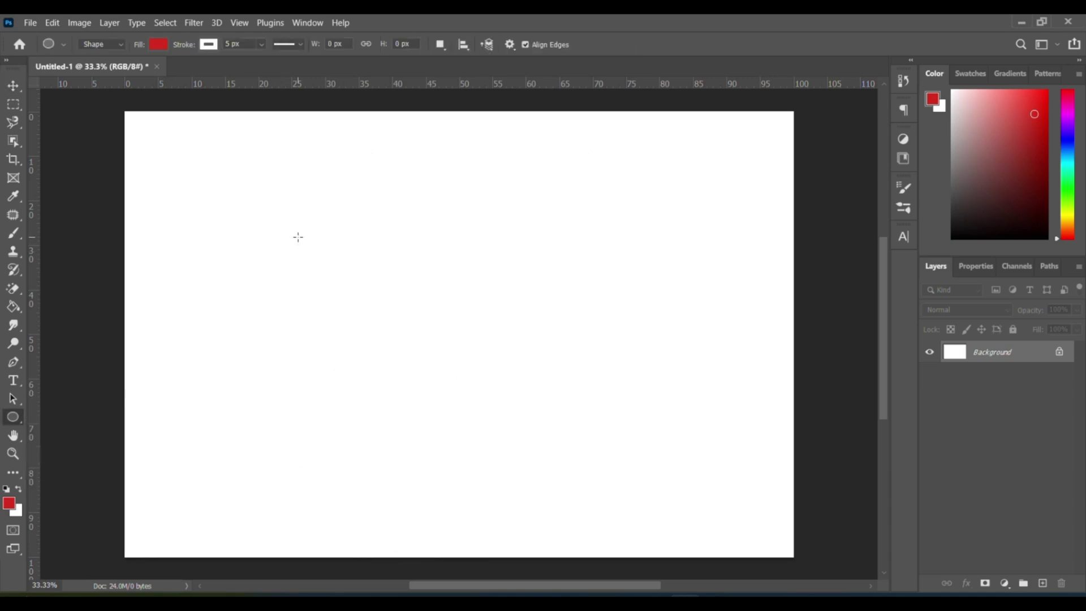
drag(298, 237, 531, 395)
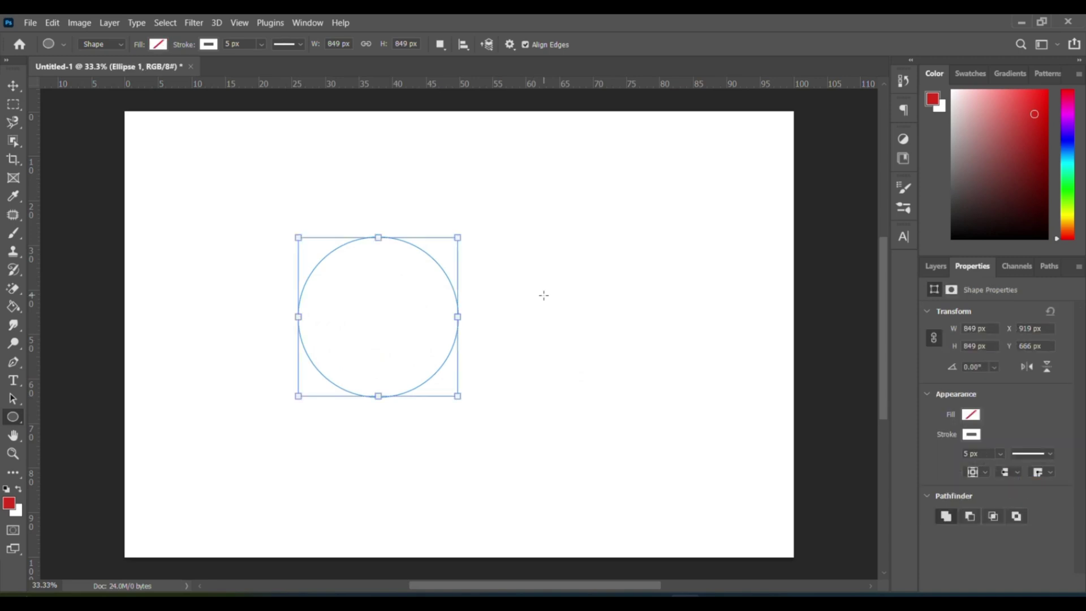
key(v)
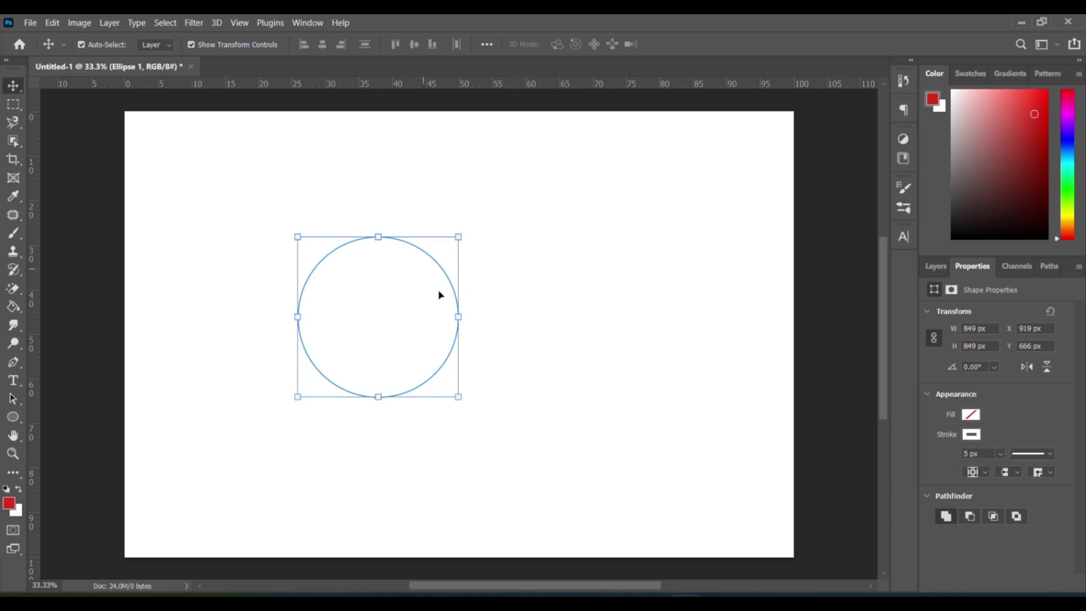
drag(377, 236, 378, 294)
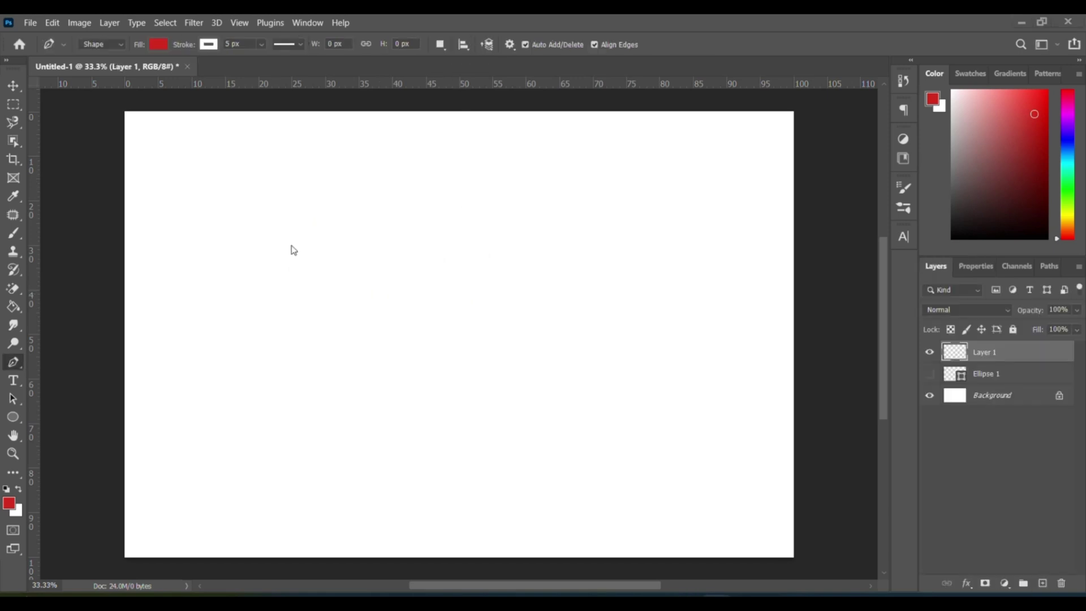
Draw a closed red shape about 1448 by 1117 px with the Pen tool, with a rounded bottom and a pointed peak.
click(284, 252)
click(559, 244)
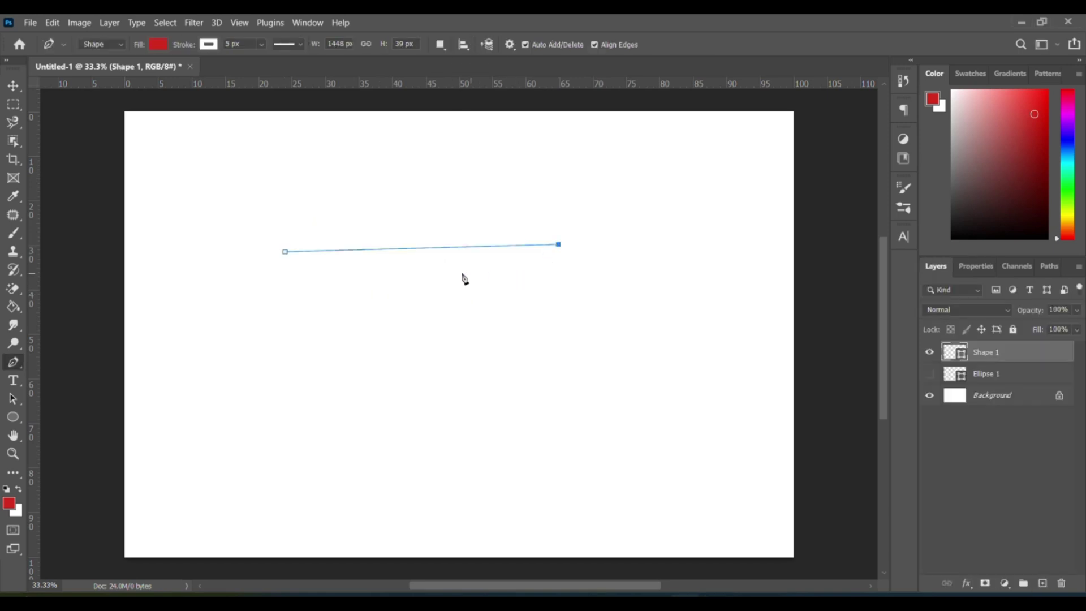
click(434, 248)
drag(436, 252, 438, 351)
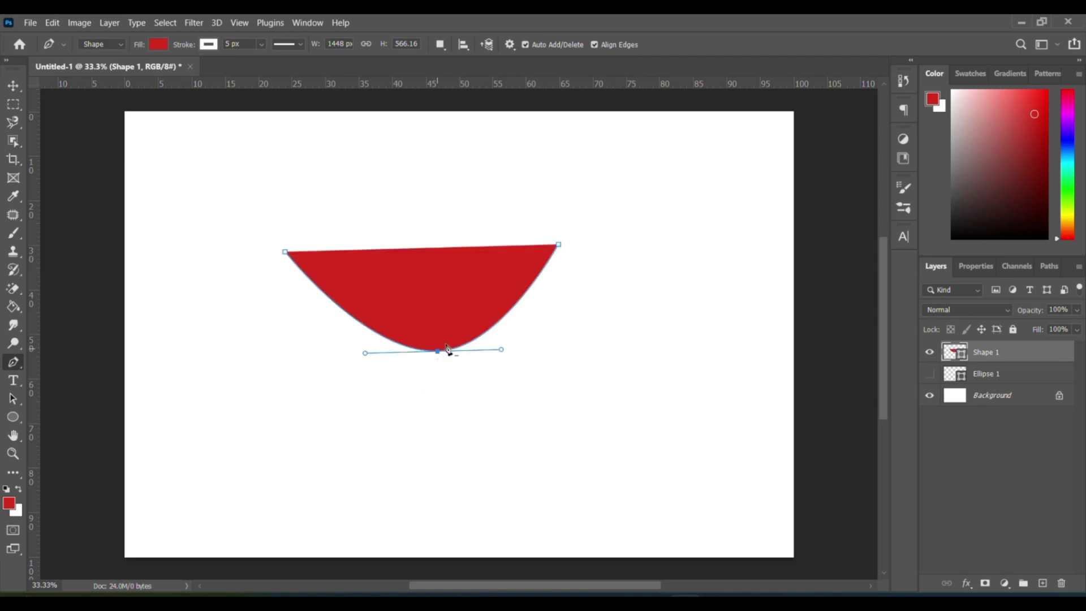
click(435, 140)
click(285, 251)
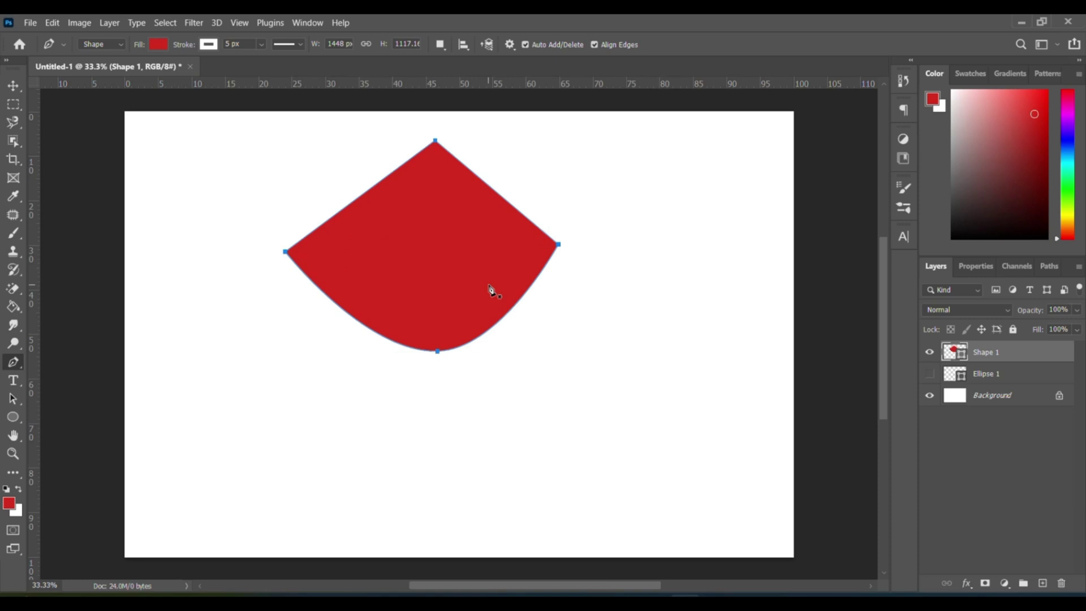
Move the red shape slightly up and left, and bulge its two straight upper edges outward with an added anchor point on each.
drag(360, 196, 339, 180)
click(338, 185)
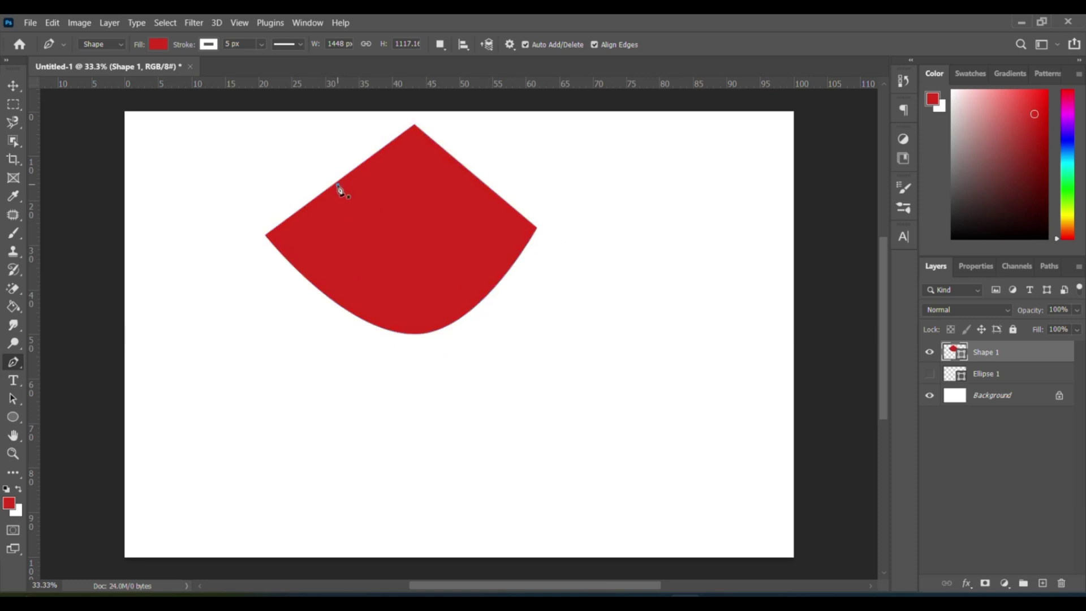
key(ctrl+z)
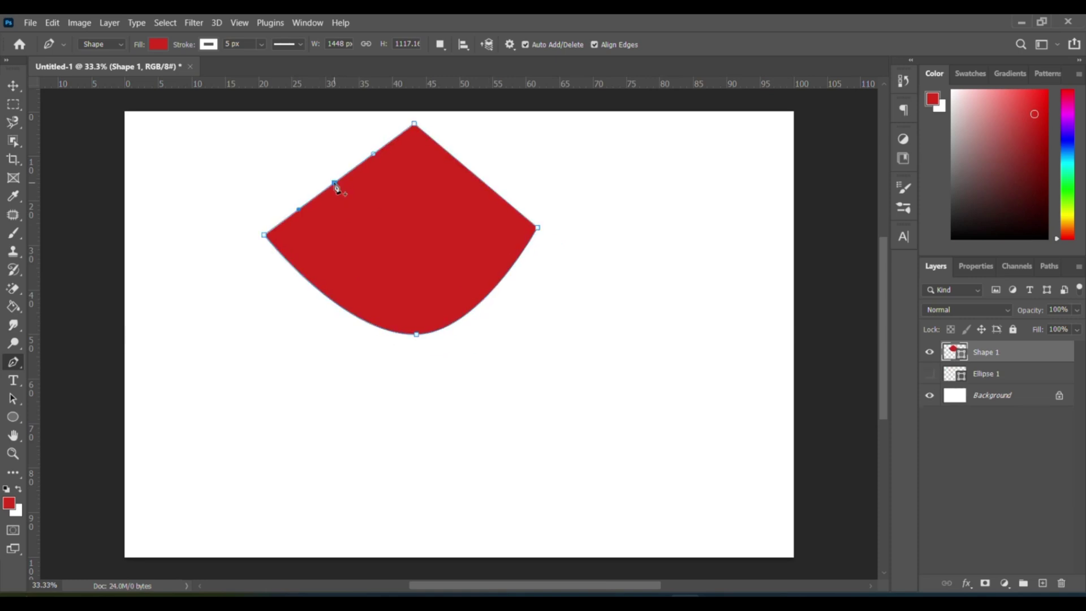
drag(335, 186, 300, 164)
click(472, 172)
drag(478, 173, 555, 175)
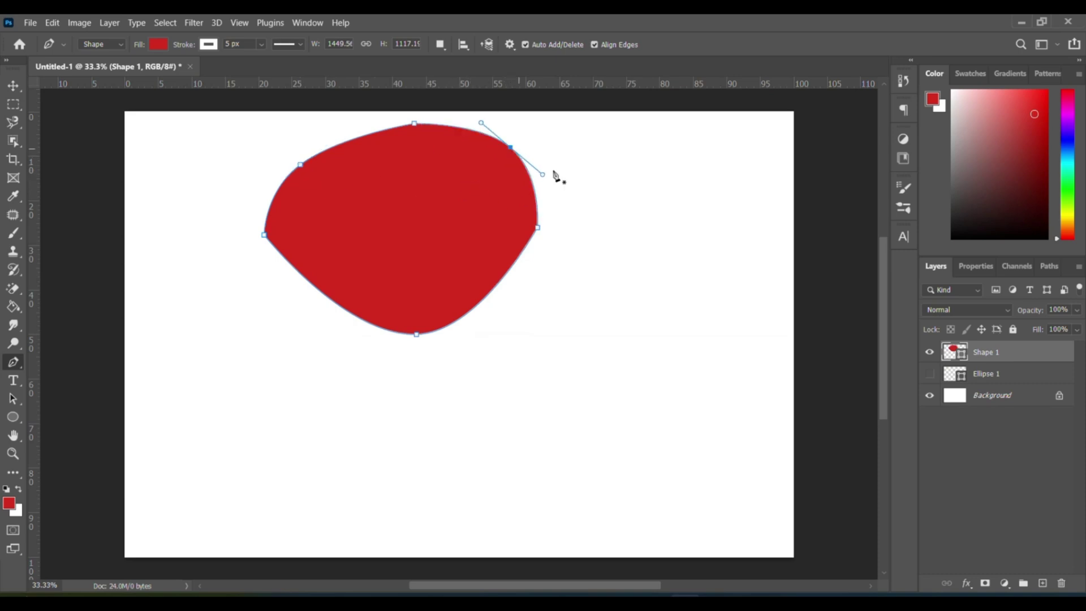
Undo the recent anchor point edits on the red shape.
key(ctrl+z)
key(ctrl+z)
key(ctrl+z)
key(ctrl+z)
key(ctrl+z)
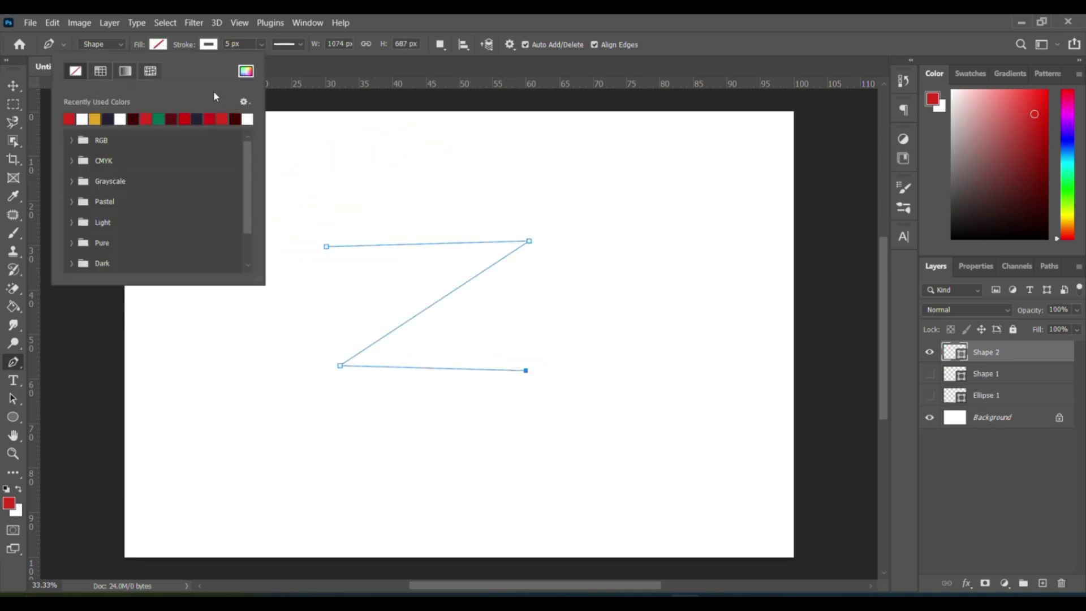
Add an anchor point midway along the unfilled Z-shaped path's diagonal and bend the diagonal into curves with the point's direction handles.
click(160, 44)
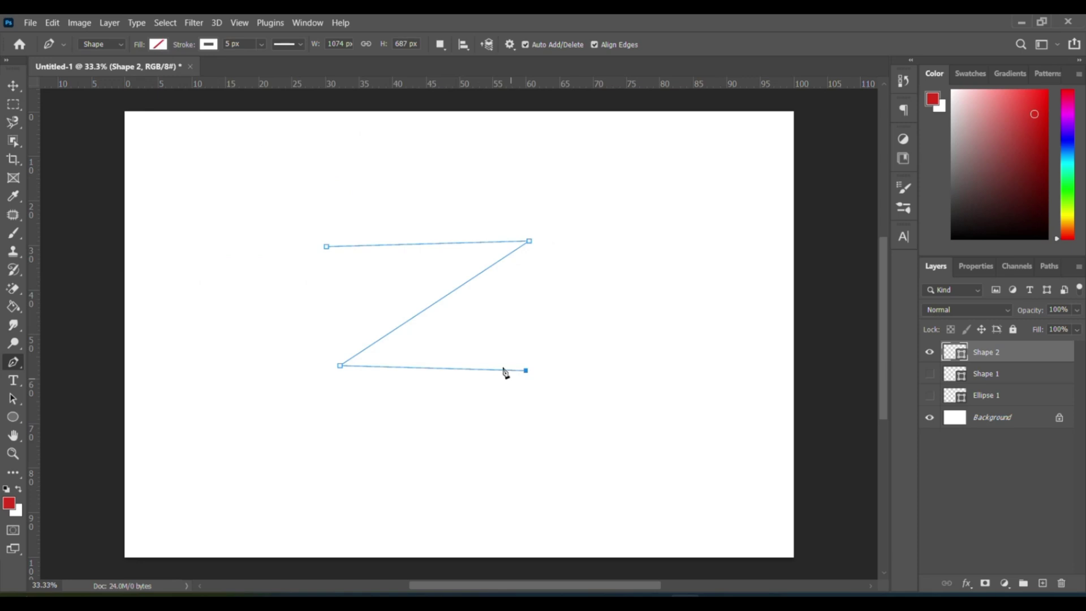
drag(436, 306, 478, 308)
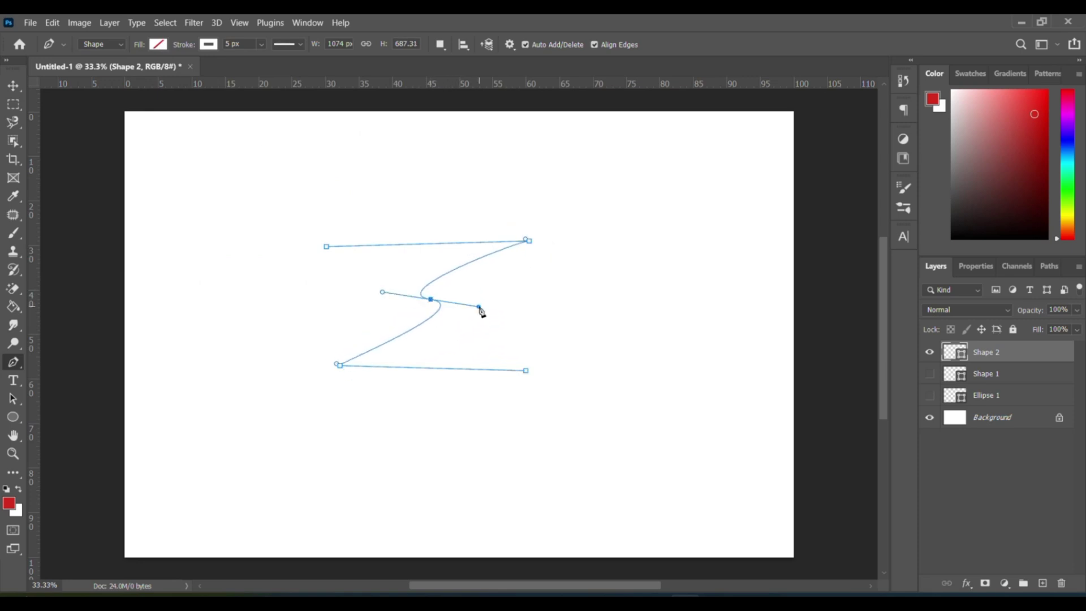
click(479, 306)
key(ctrl+z)
drag(479, 306, 287, 163)
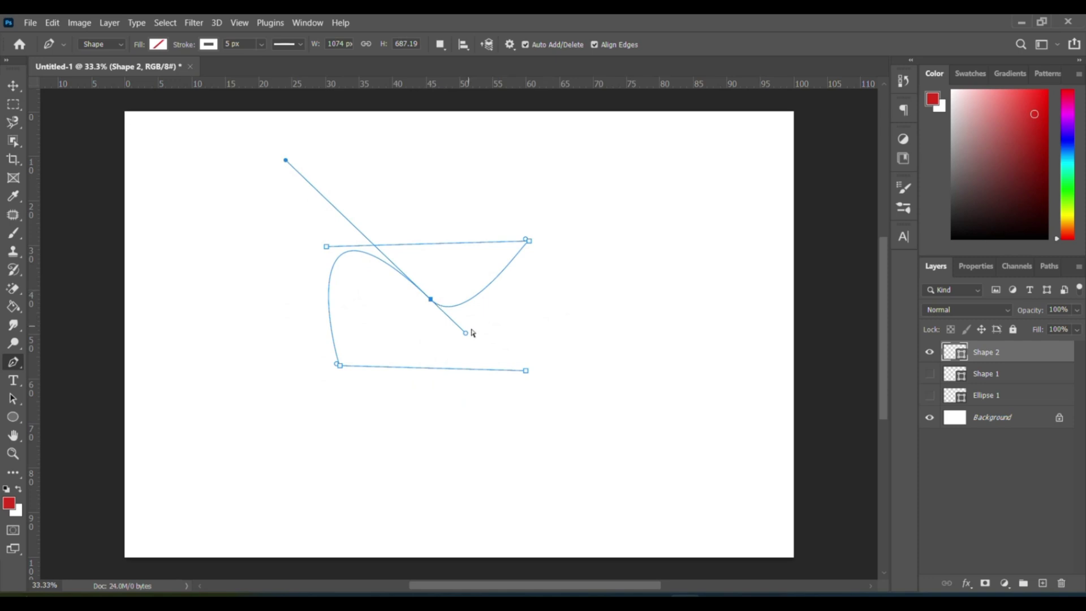
drag(466, 334, 417, 426)
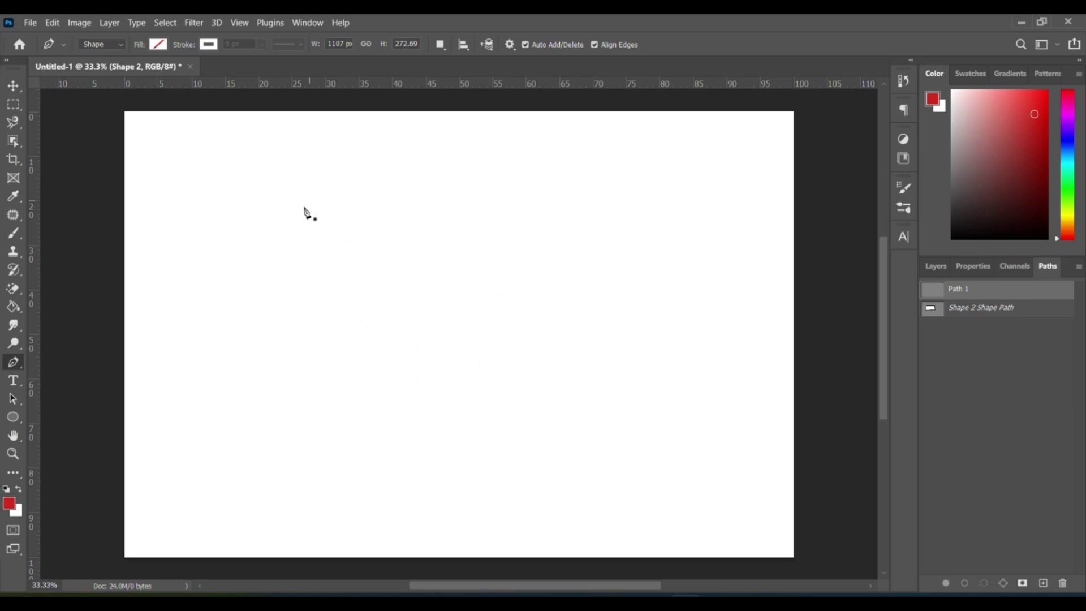
Draw a curved, self-crossing path about 1989 by 1210 px with the Pen tool, ending it at its starting point.
click(300, 236)
drag(432, 242, 518, 305)
click(527, 398)
drag(526, 411, 474, 469)
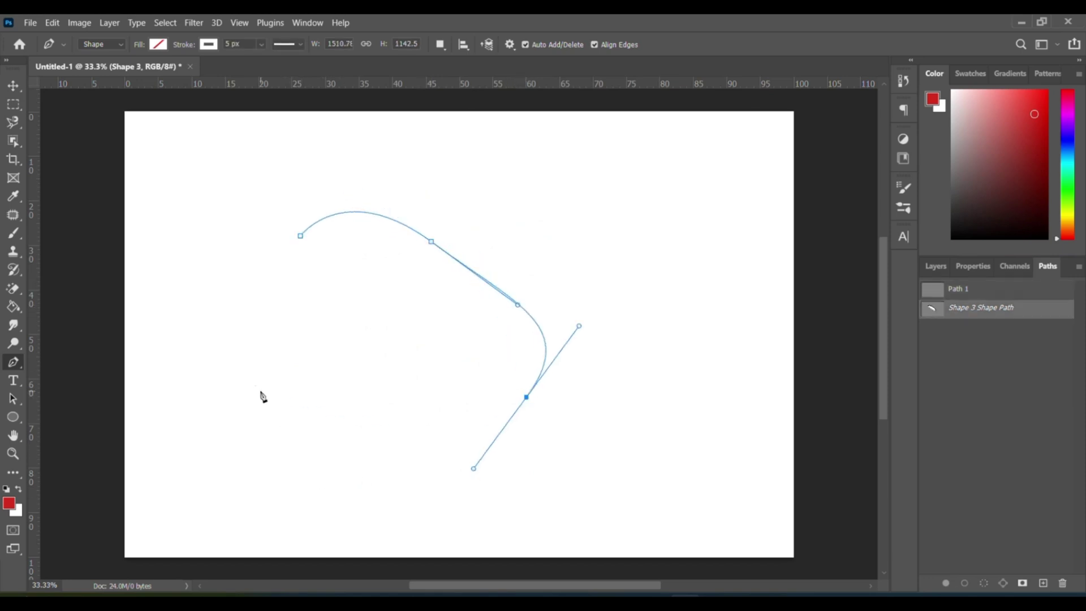
drag(260, 391, 253, 347)
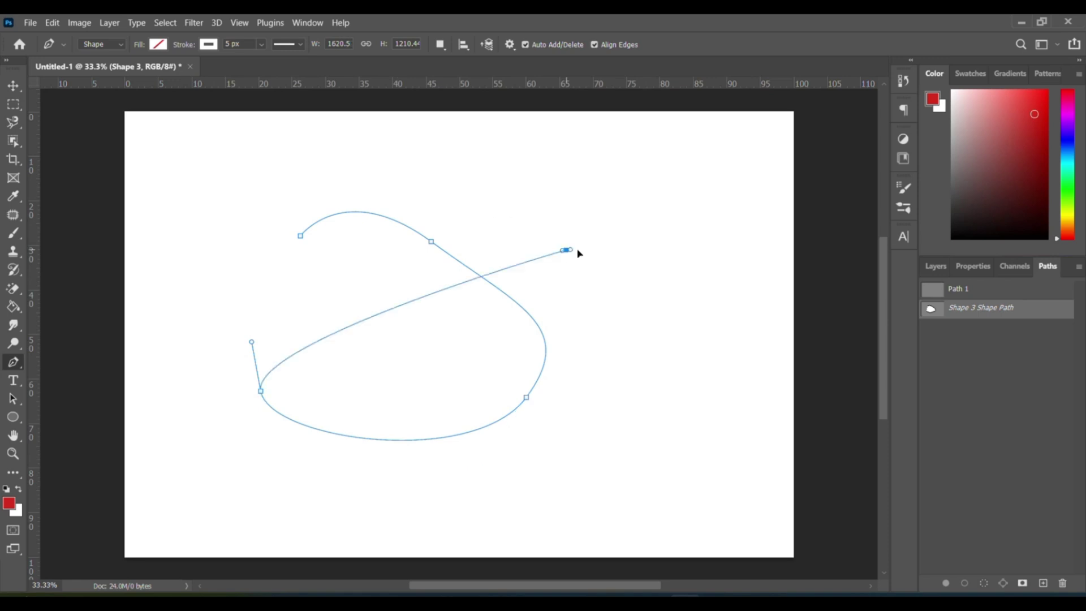
drag(566, 249, 637, 337)
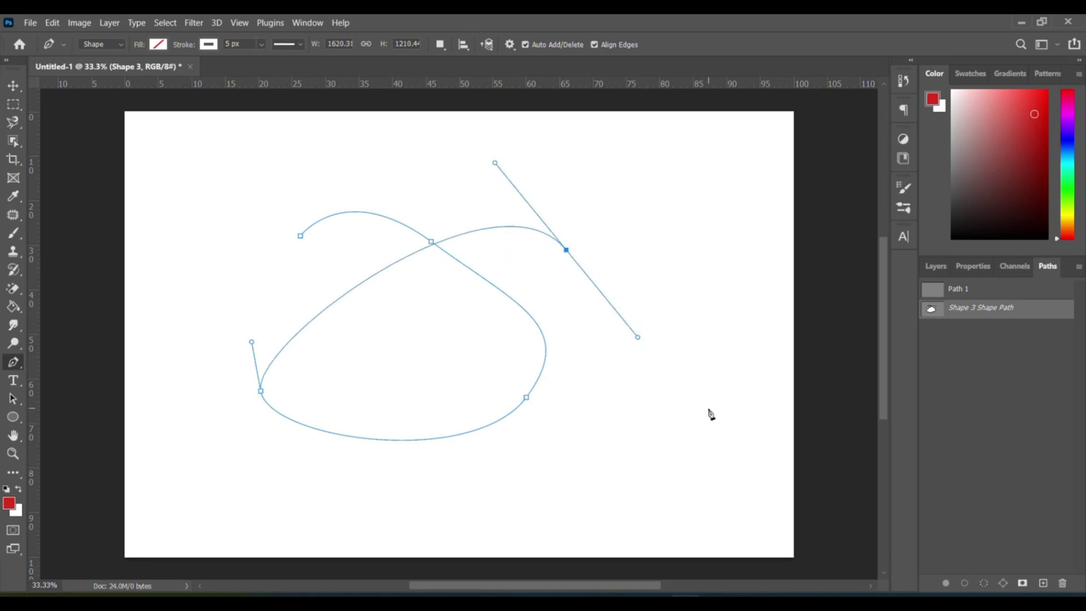
click(636, 393)
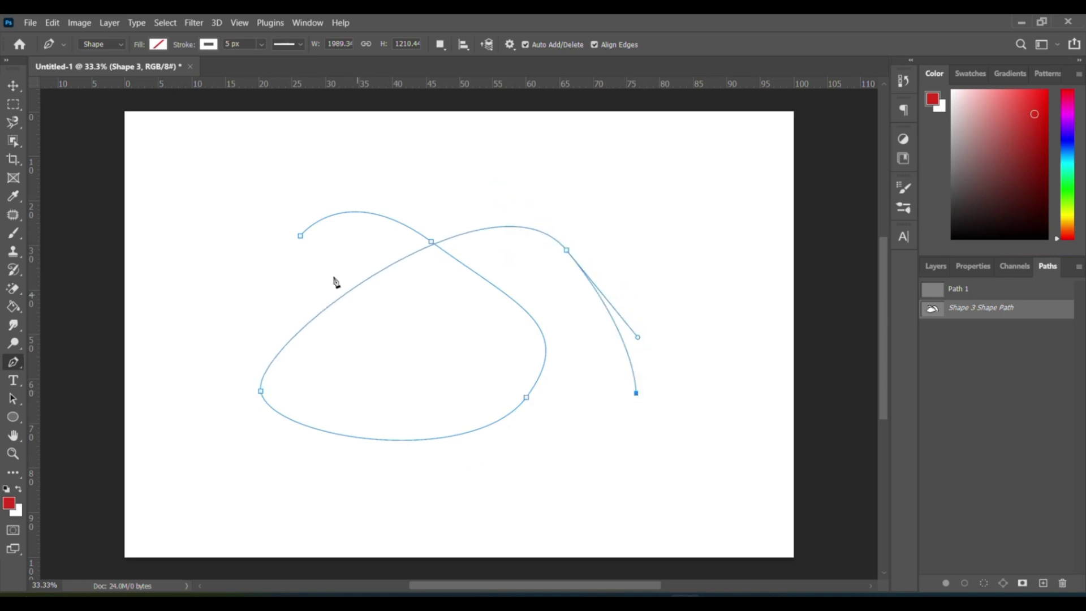
click(301, 236)
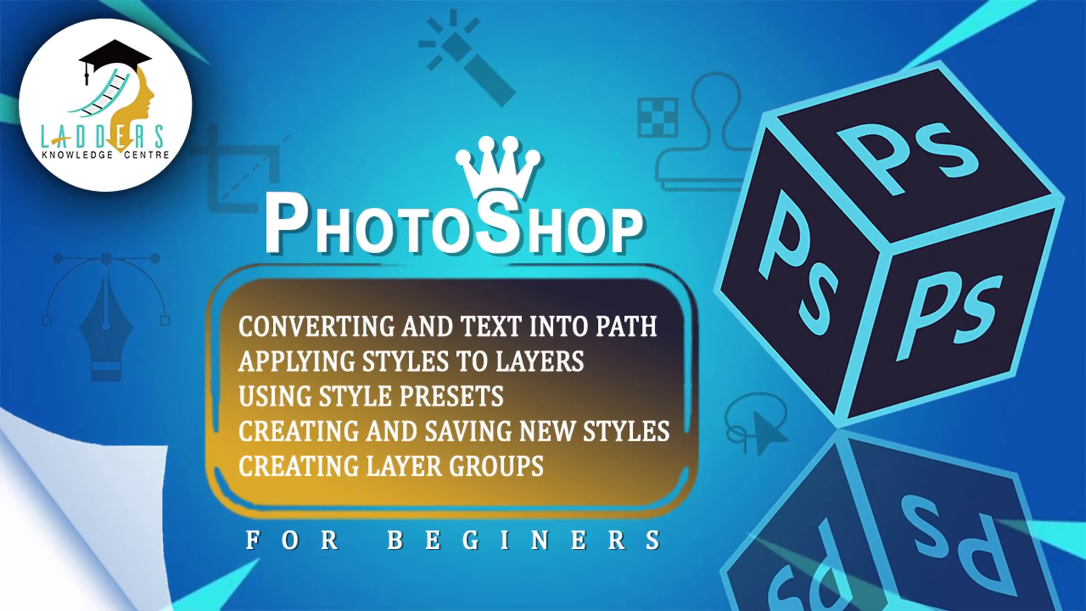
Add the red 48 pt Cambria title "Converting text into the path" near the top of the blank canvas.
text(Converting text into)
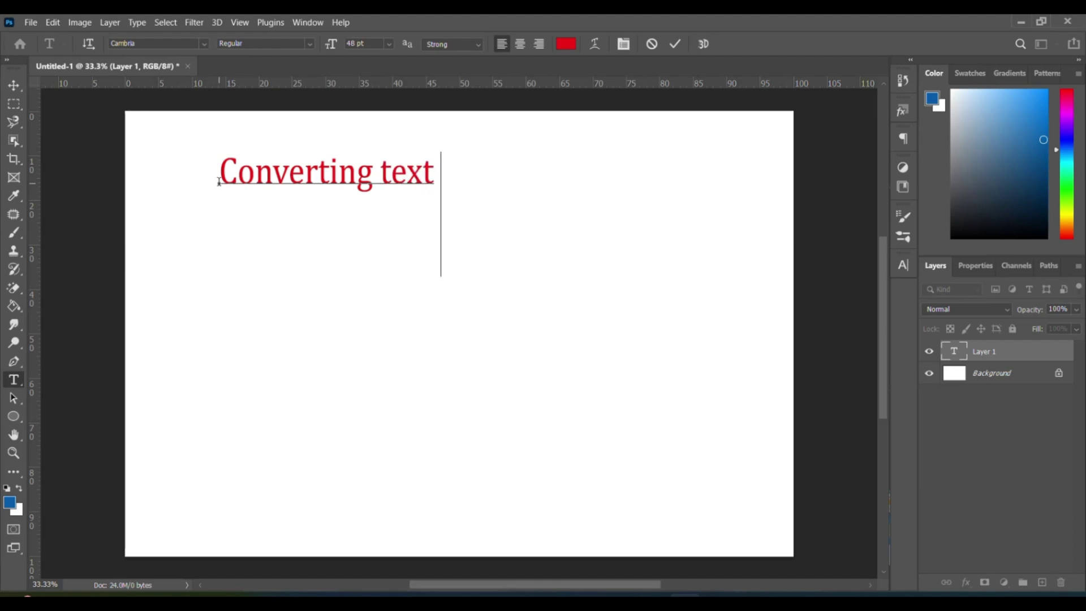
text( the)
text(path)
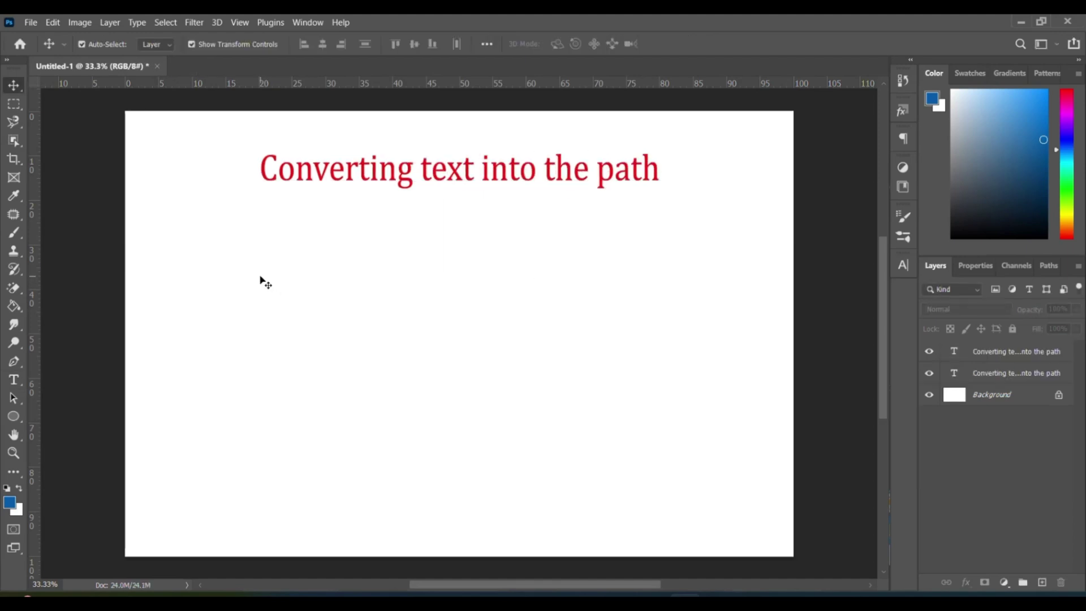
Draw a straight Pen path below the title, about as wide as the title, and raise its middle into a shallow arch.
click(14, 361)
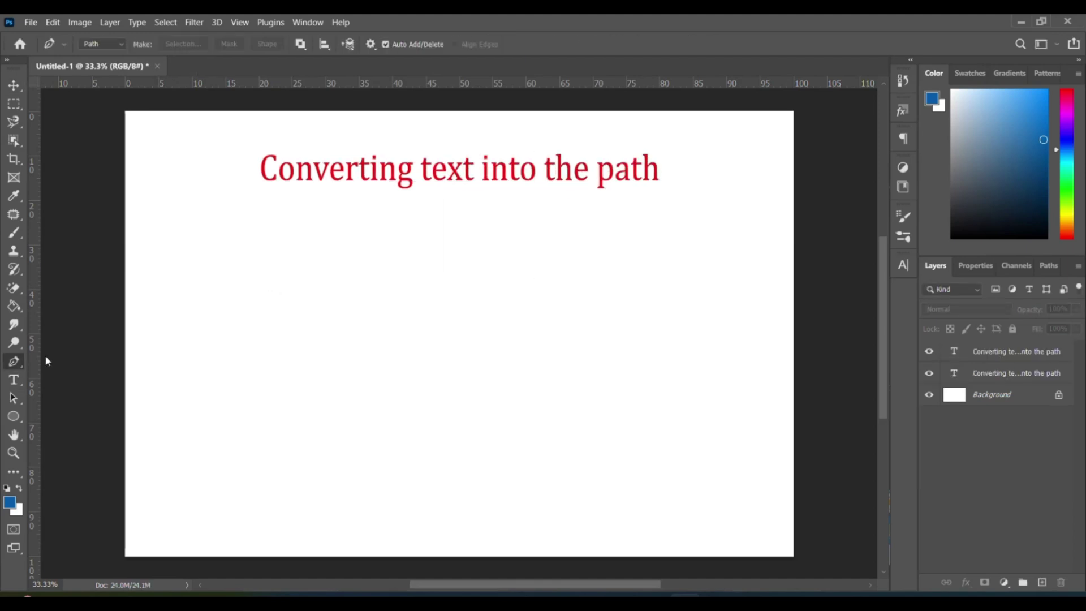
click(270, 285)
click(663, 282)
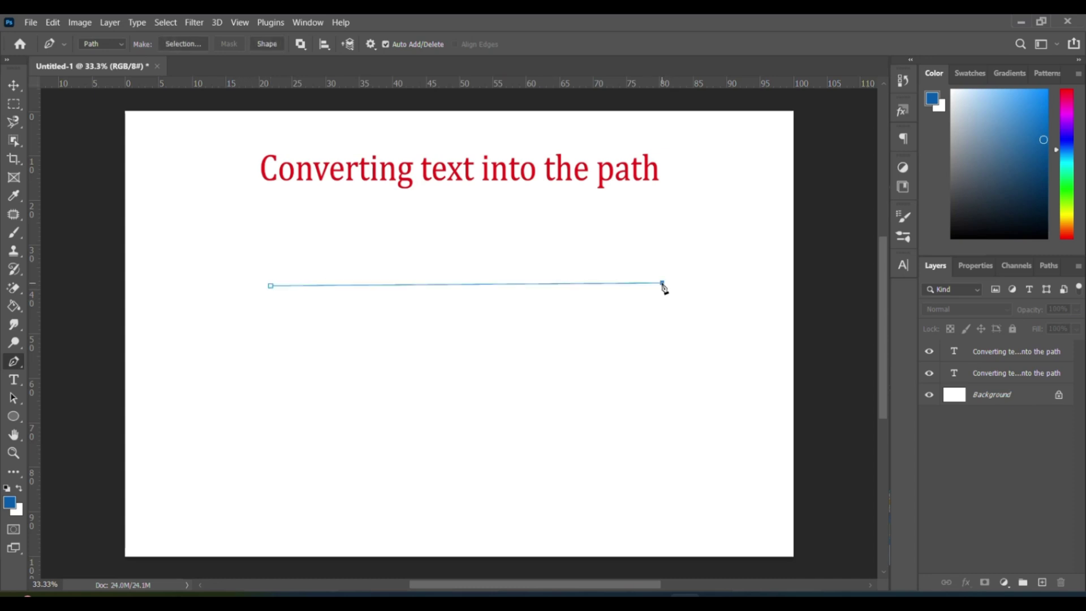
click(468, 285)
drag(468, 285, 467, 249)
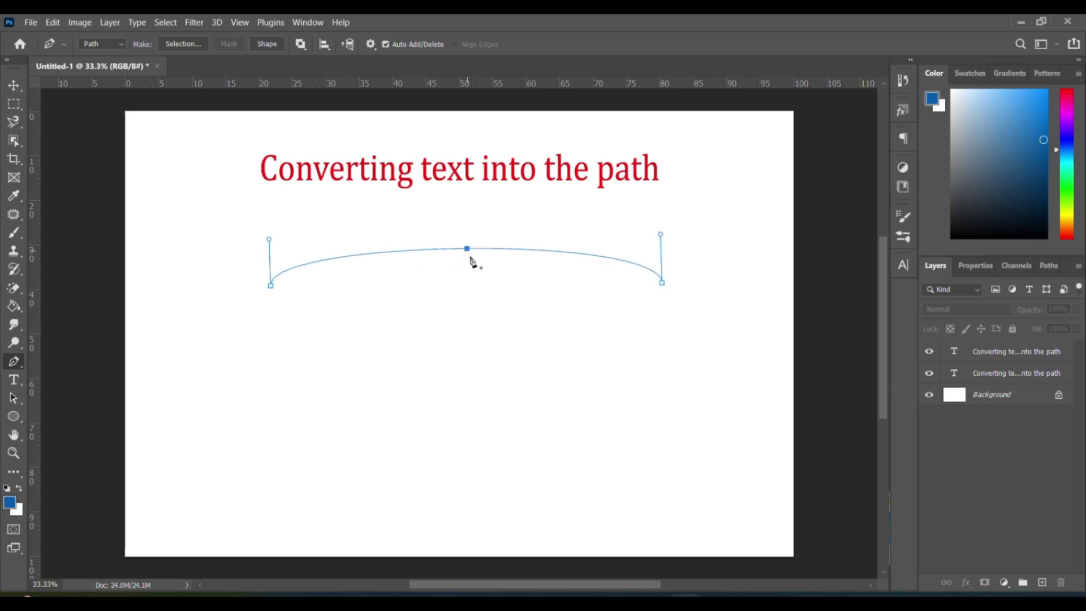
Start horizontal type on the arched path at its left end.
click(14, 380)
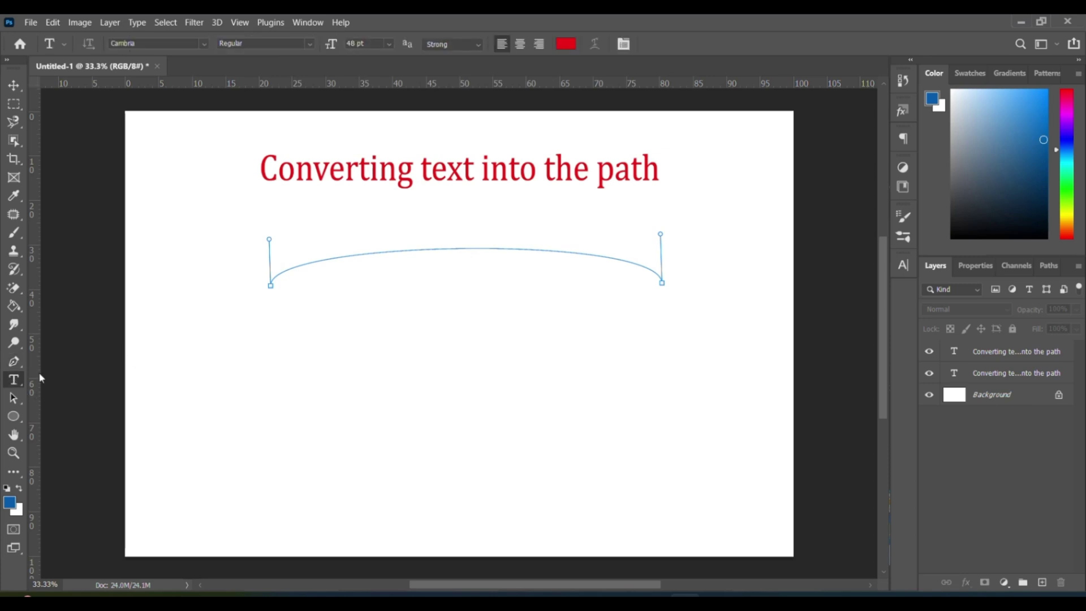
click(273, 280)
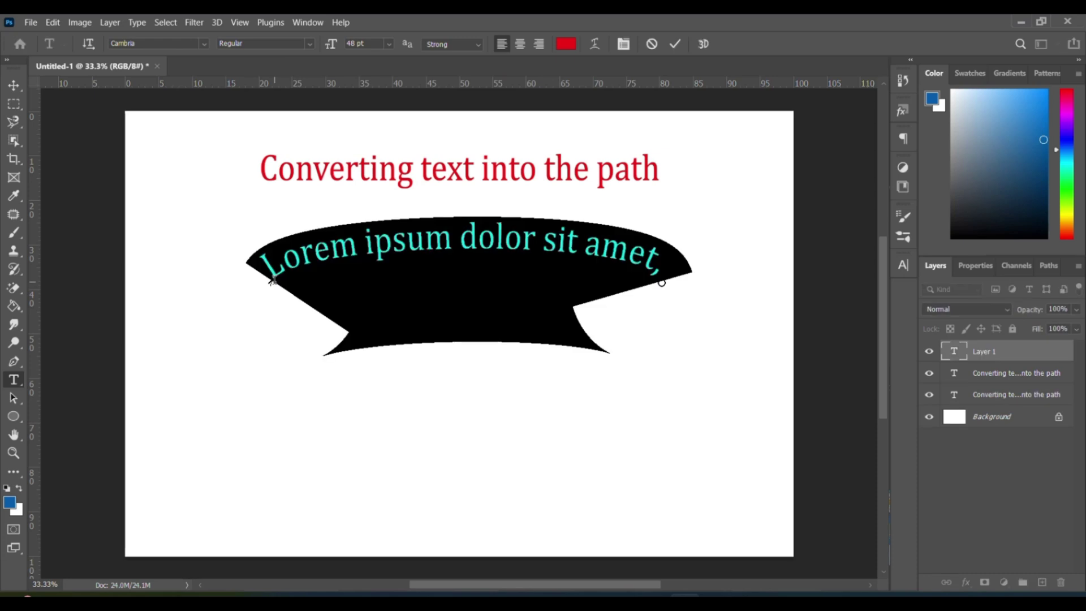
click(841, 405)
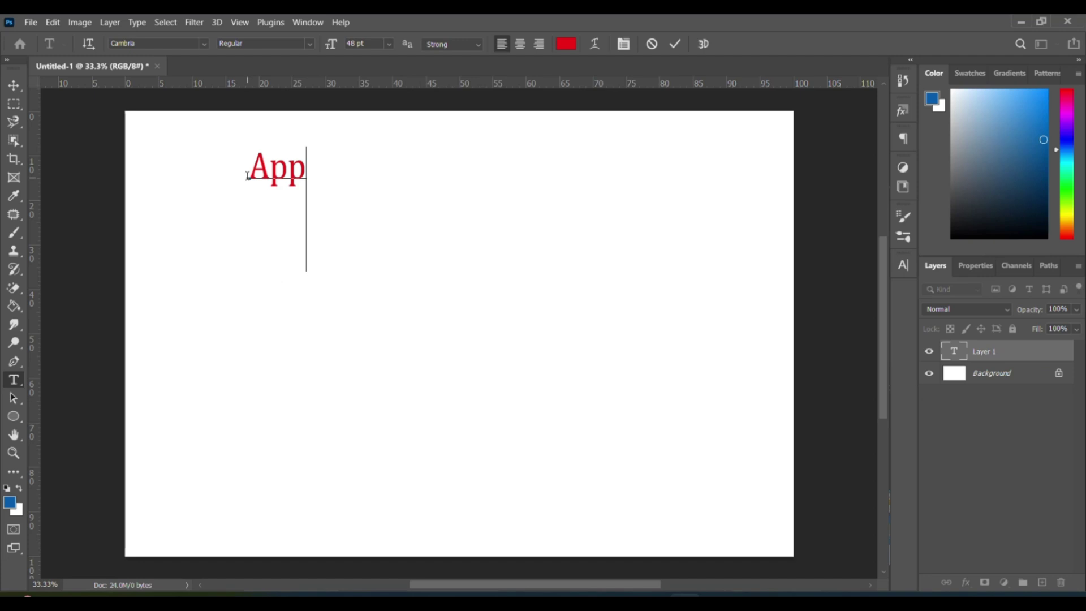
Complete the red 48 pt Cambria title "Applying styles to layers" on the blank canvas.
text(lying styles to layers)
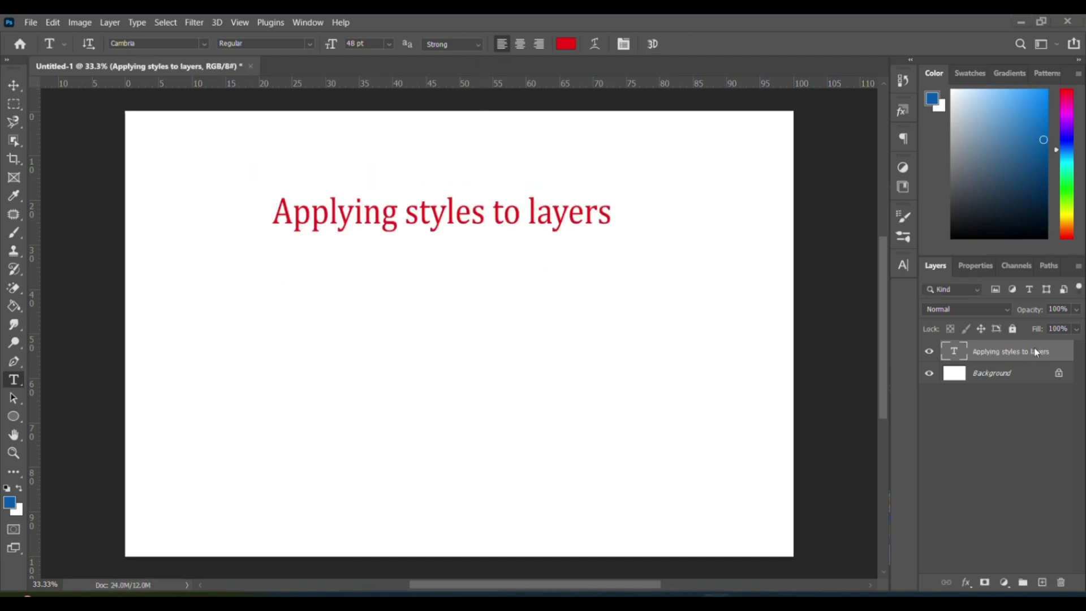
key(v)
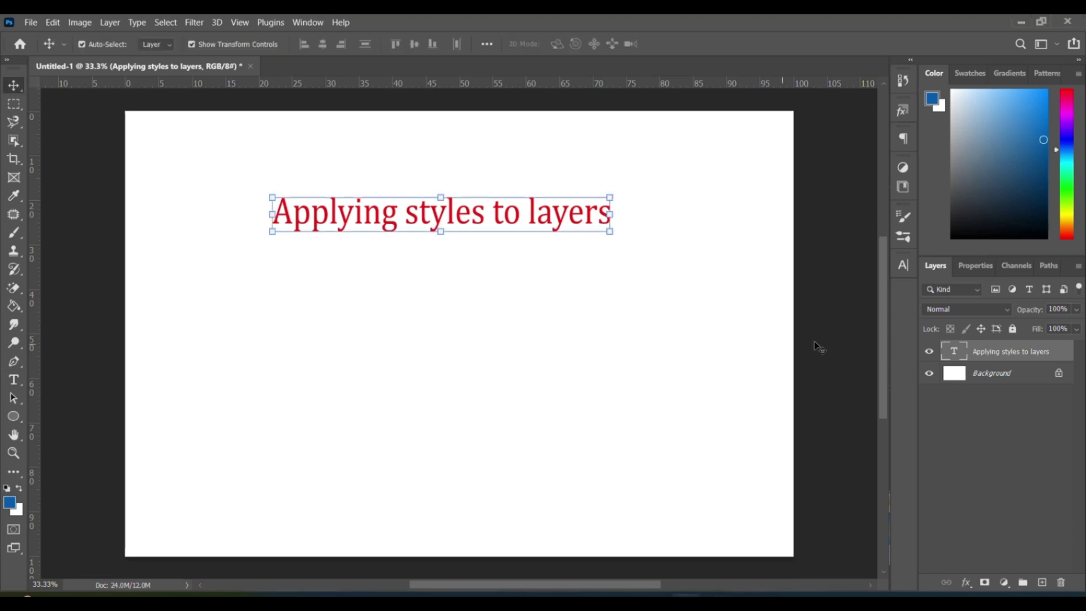
Add a Drop Shadow effect to the title layer with 72% opacity and 7 px distance.
double_click(1068, 358)
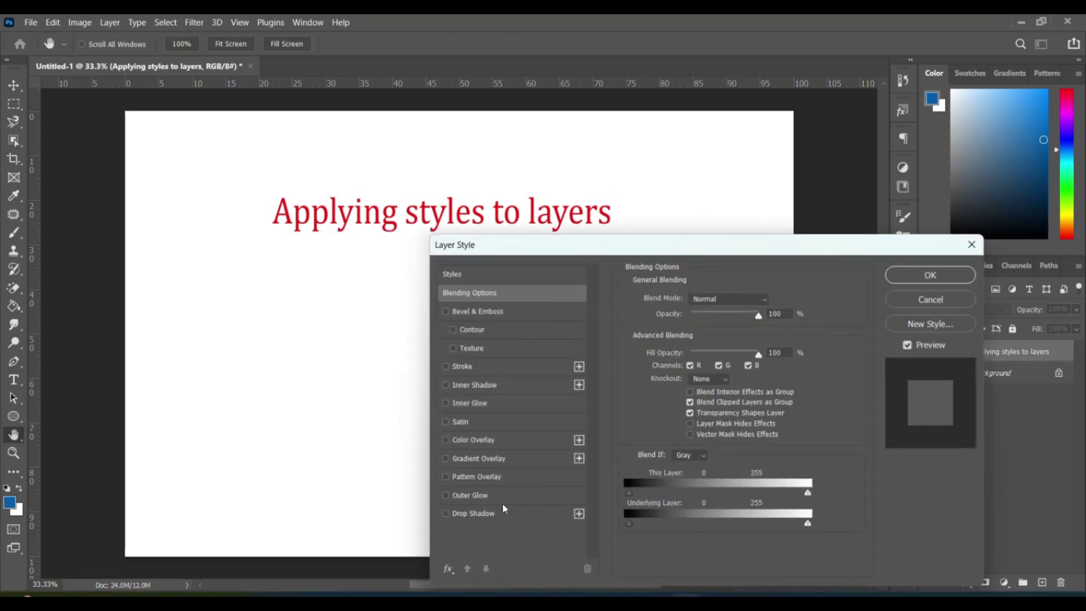
click(445, 514)
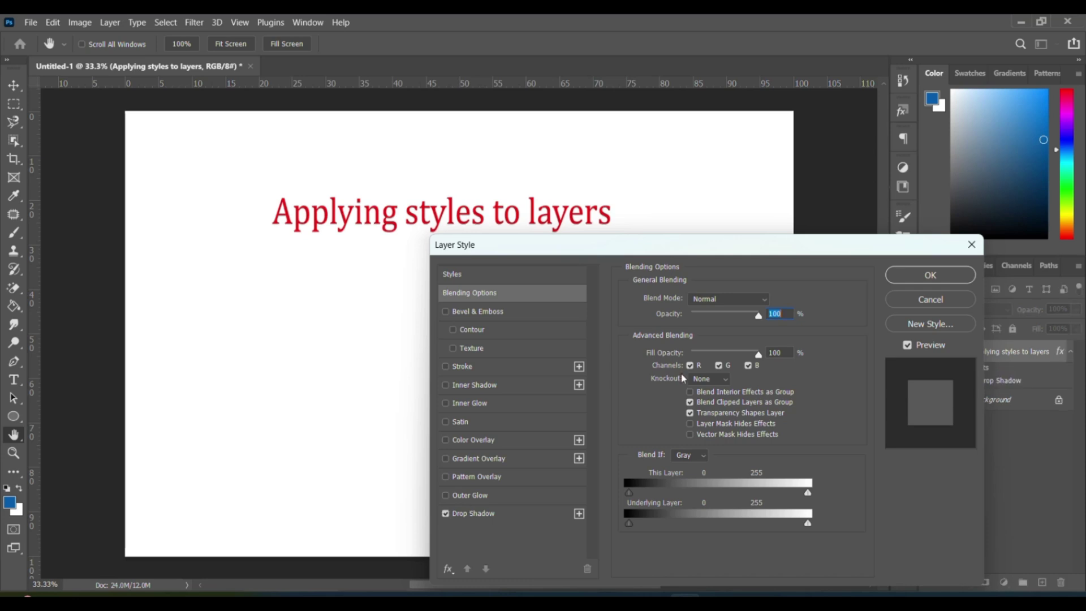
click(535, 511)
drag(707, 325, 730, 324)
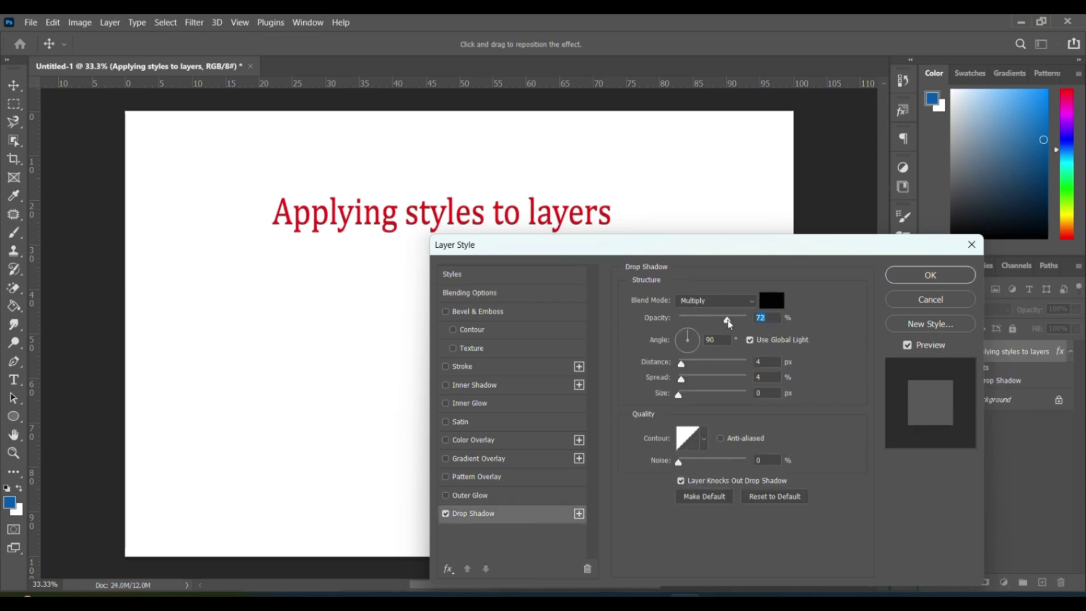
drag(682, 365, 684, 366)
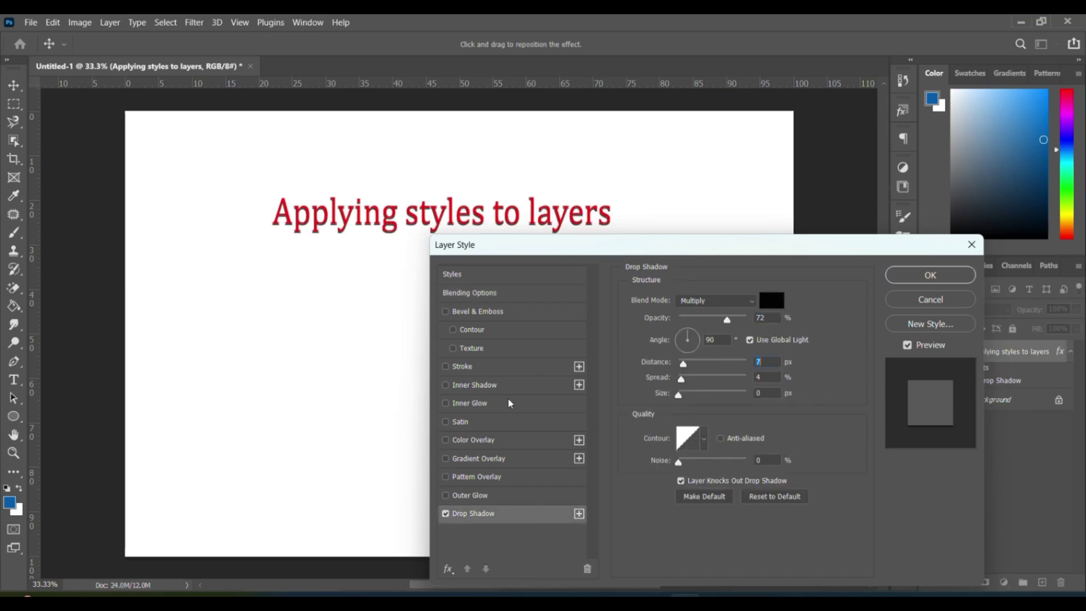
Add a Stroke effect to the title layer and set its color to magenta f006e8.
click(498, 370)
click(660, 402)
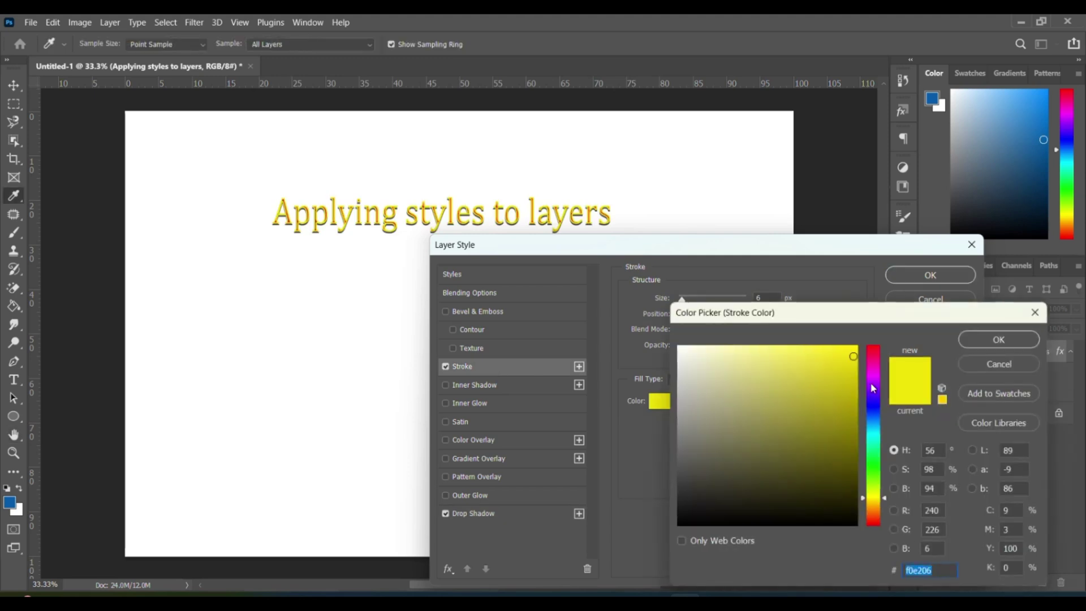
click(873, 378)
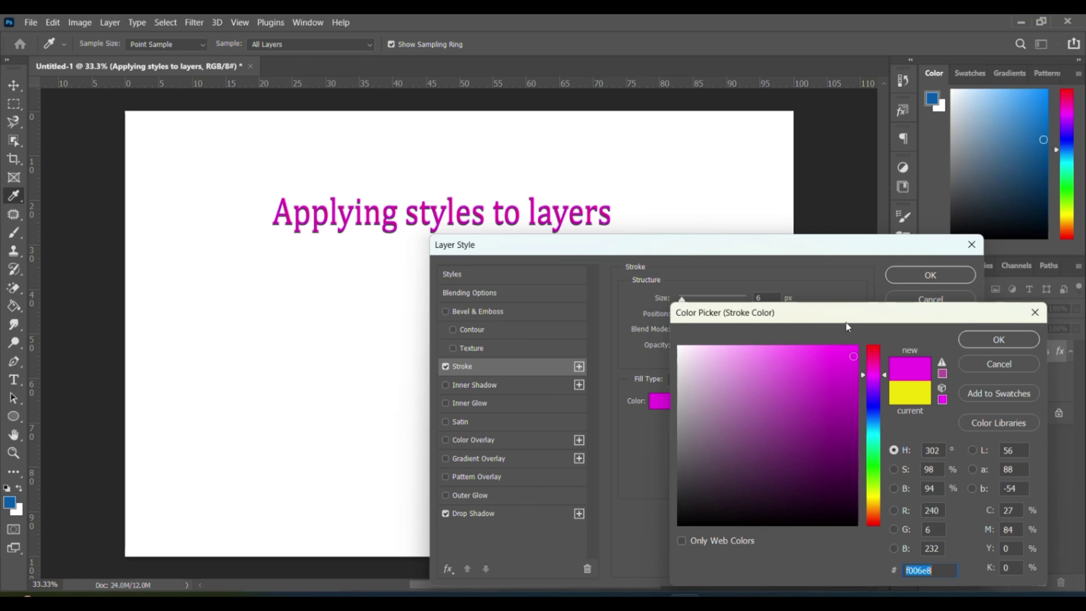
click(998, 340)
Add a Bevel & Emboss effect to the title layer with a depth of 1% and adjust its softening.
click(515, 313)
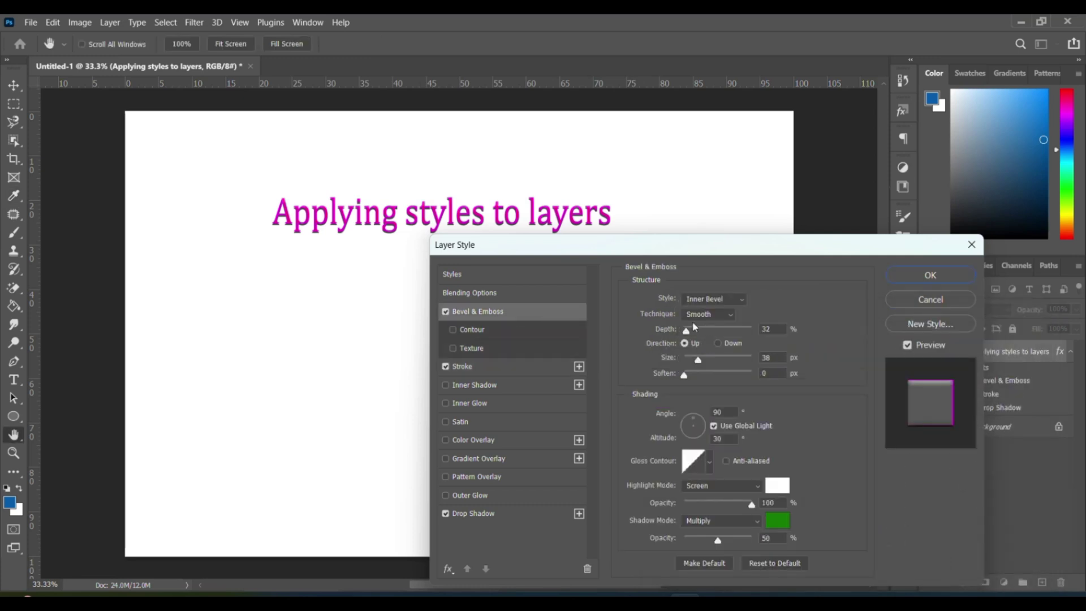
drag(694, 327, 674, 340)
click(700, 361)
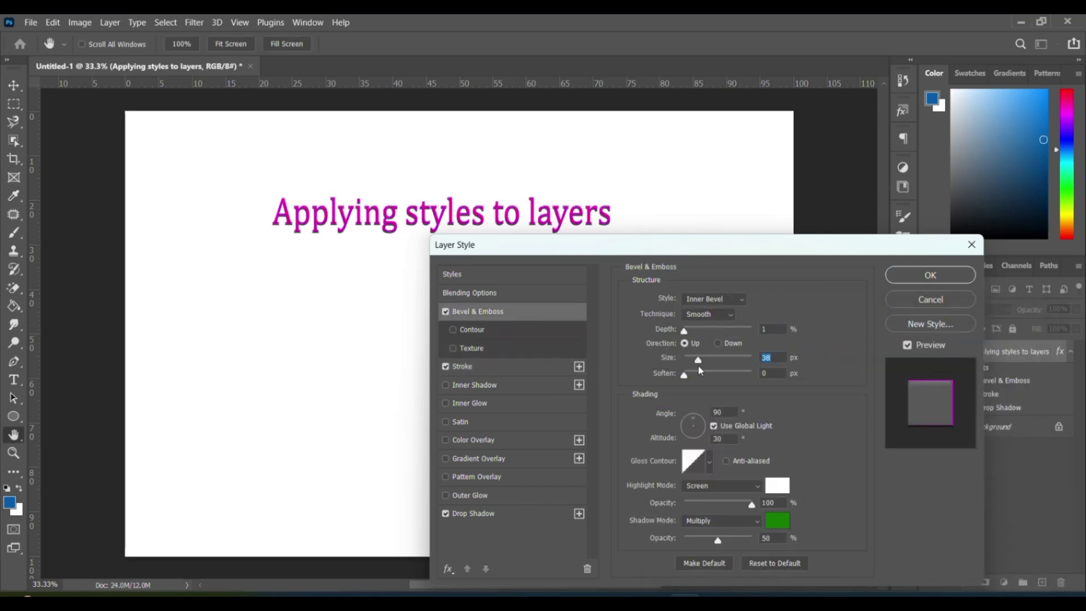
drag(684, 378, 695, 387)
Add an Inner Glow in red c91212 to the title layer and apply the layer styles.
click(506, 406)
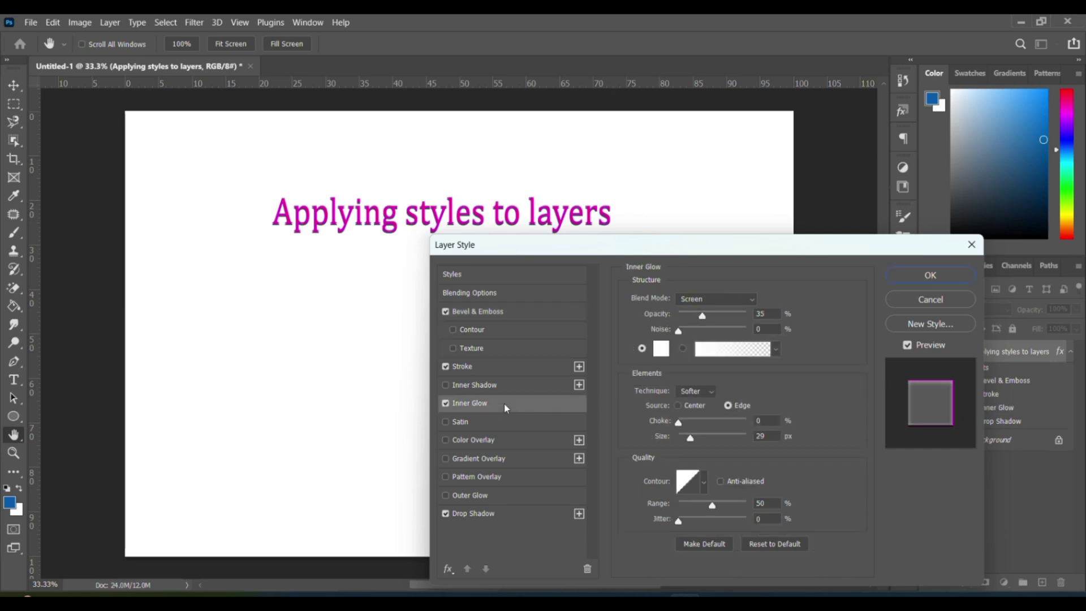
click(660, 348)
click(842, 384)
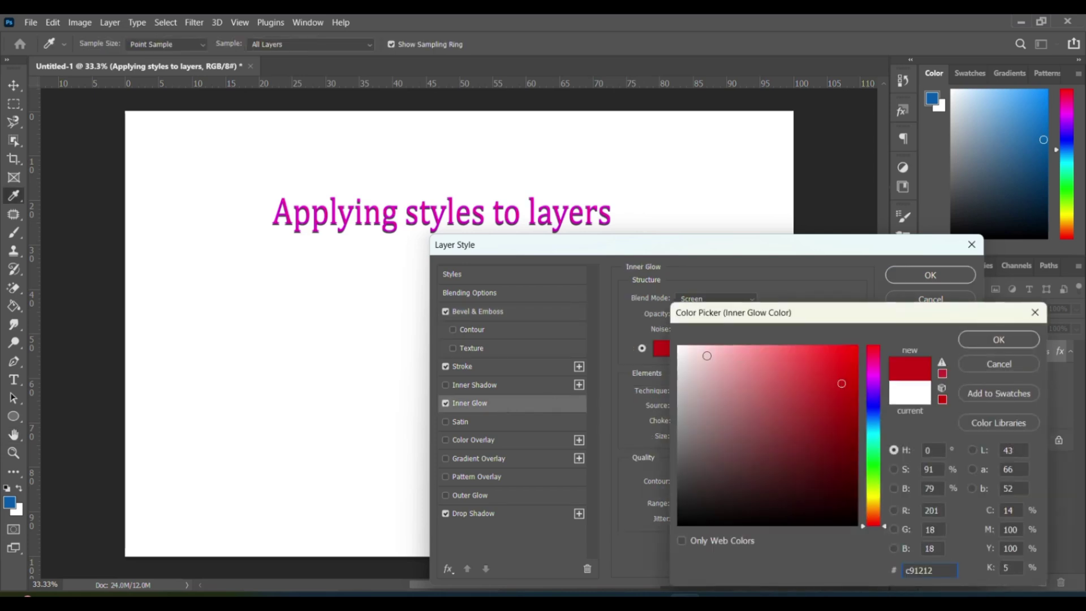
click(988, 341)
click(931, 275)
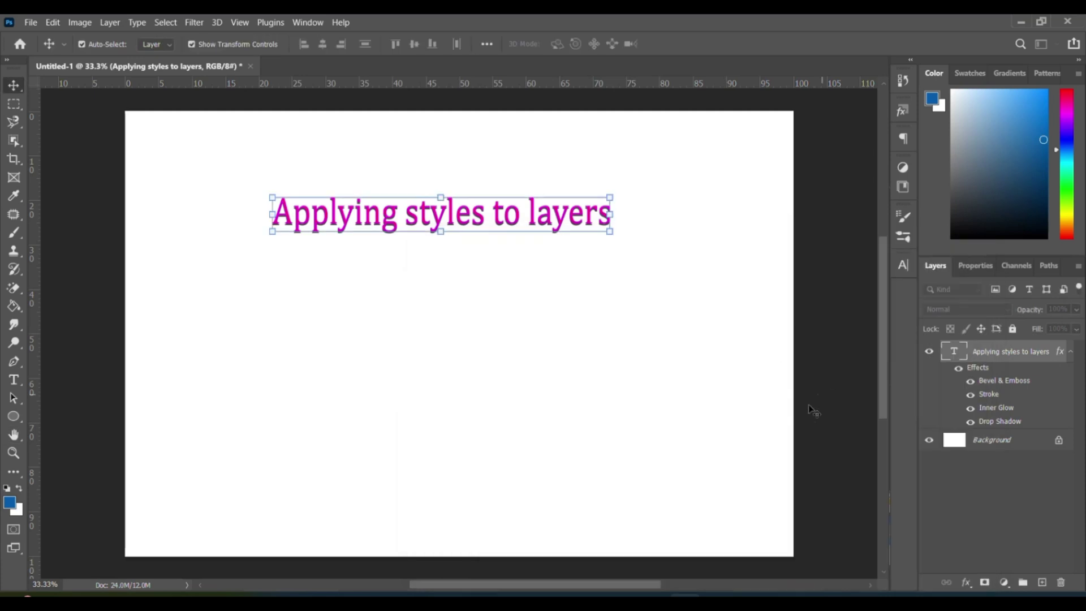
Add the red 48 pt Panton Black Caps title "USING STYLE PRESETS" and widen the gaps between its words.
text(USING )
text(STYLE PRESETS)
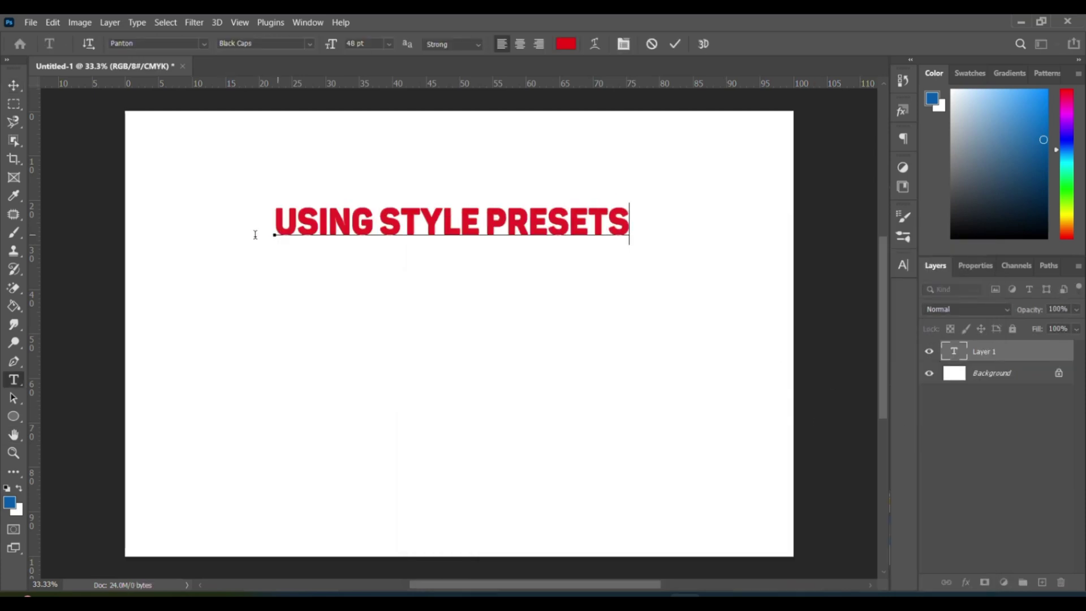
click(368, 223)
click(486, 222)
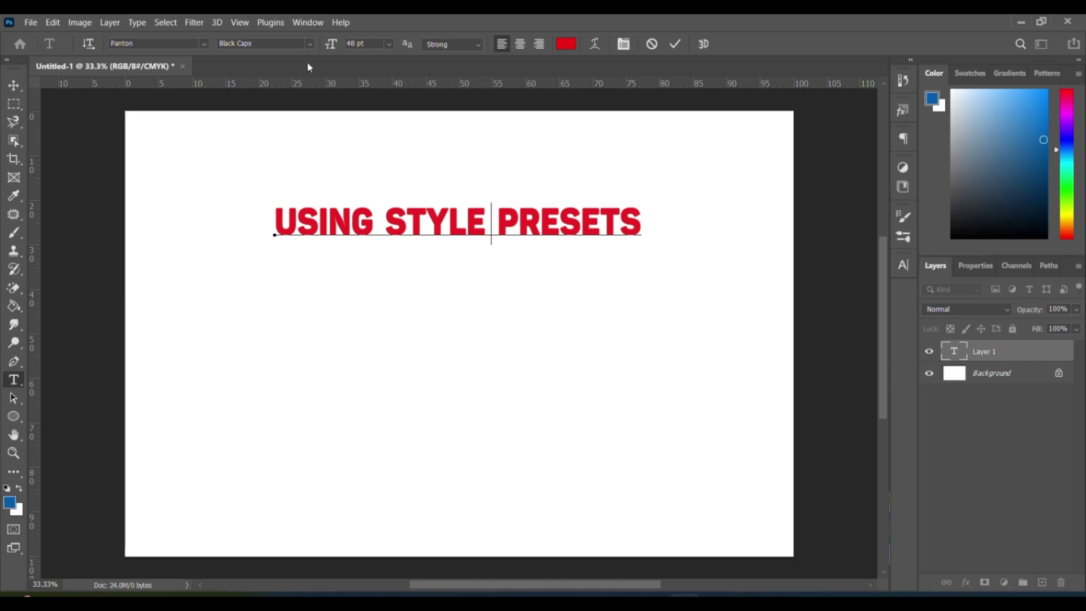
Display the style presets and commit the title text so its layer is ready for styling.
click(307, 22)
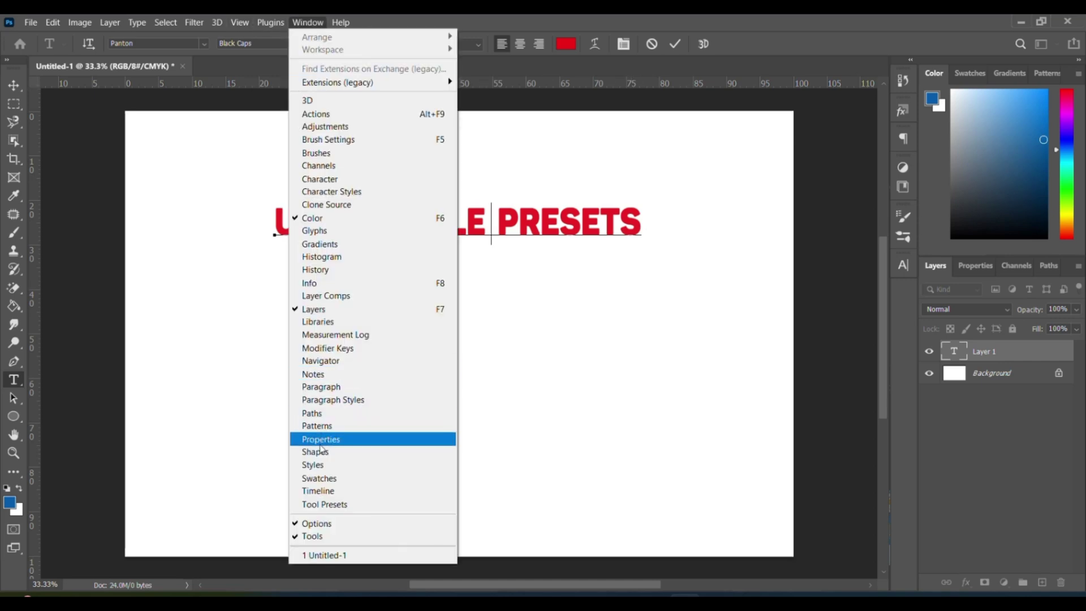
click(320, 466)
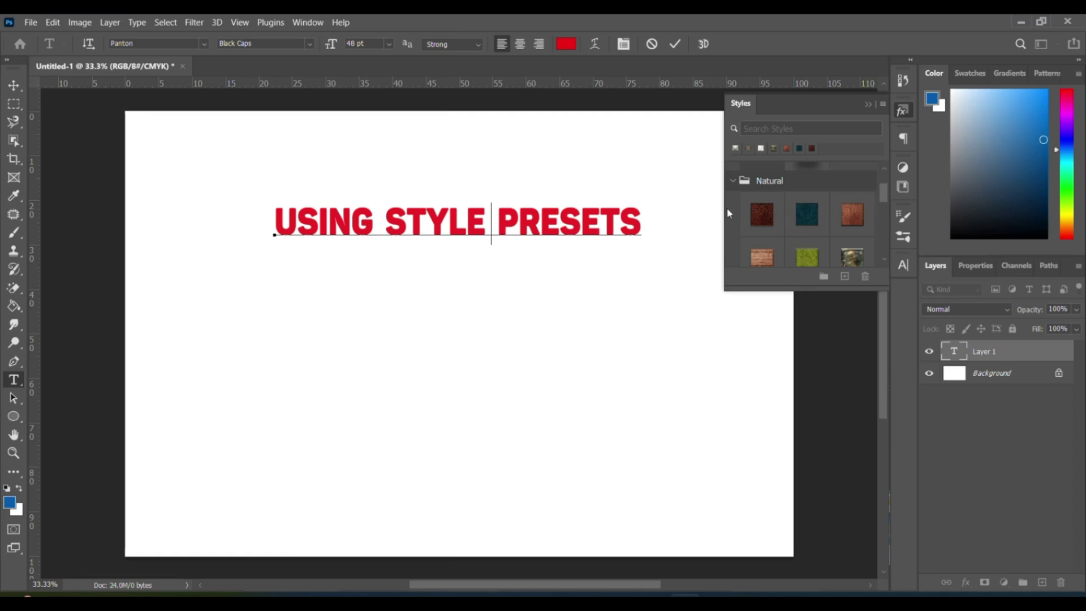
click(13, 86)
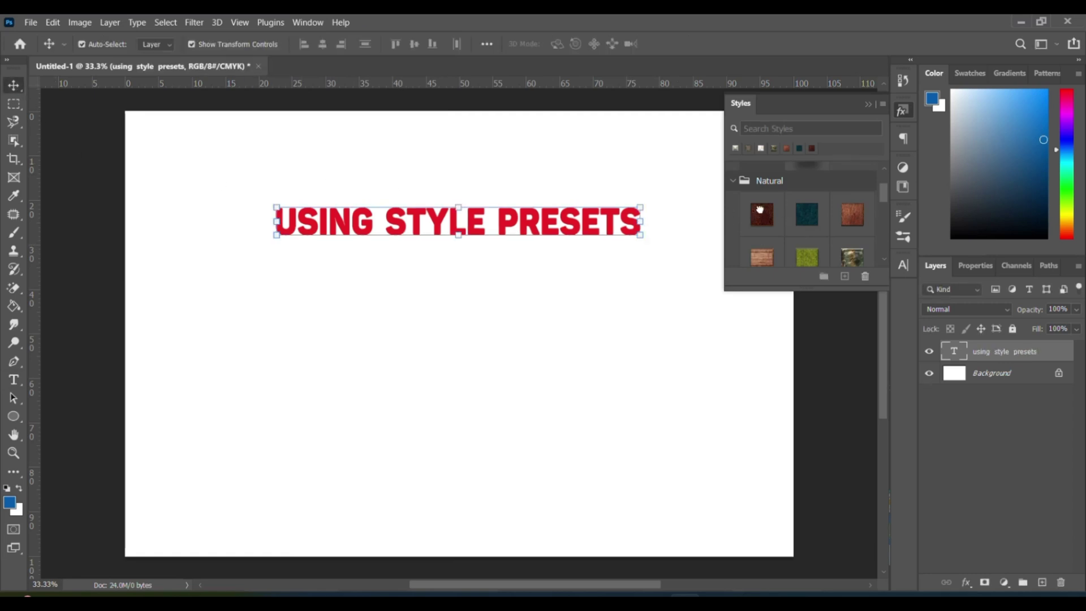
Try several Natural style presets on the title, including the teal, white marble and green grass ones.
click(760, 209)
click(807, 214)
scroll(849, 255, down, 1)
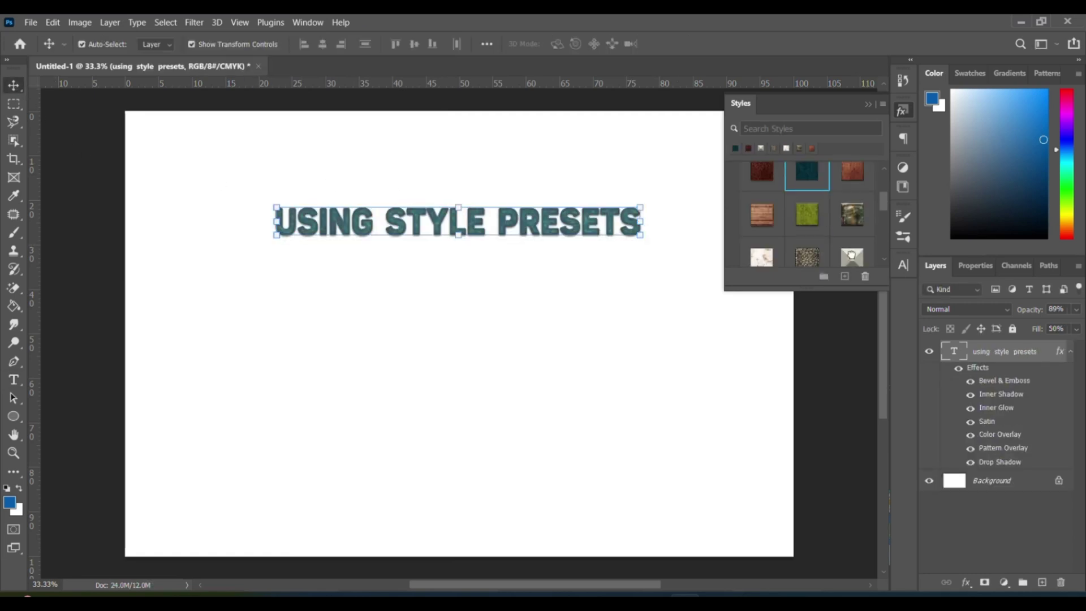
click(852, 254)
scroll(850, 251, down, 1)
click(764, 234)
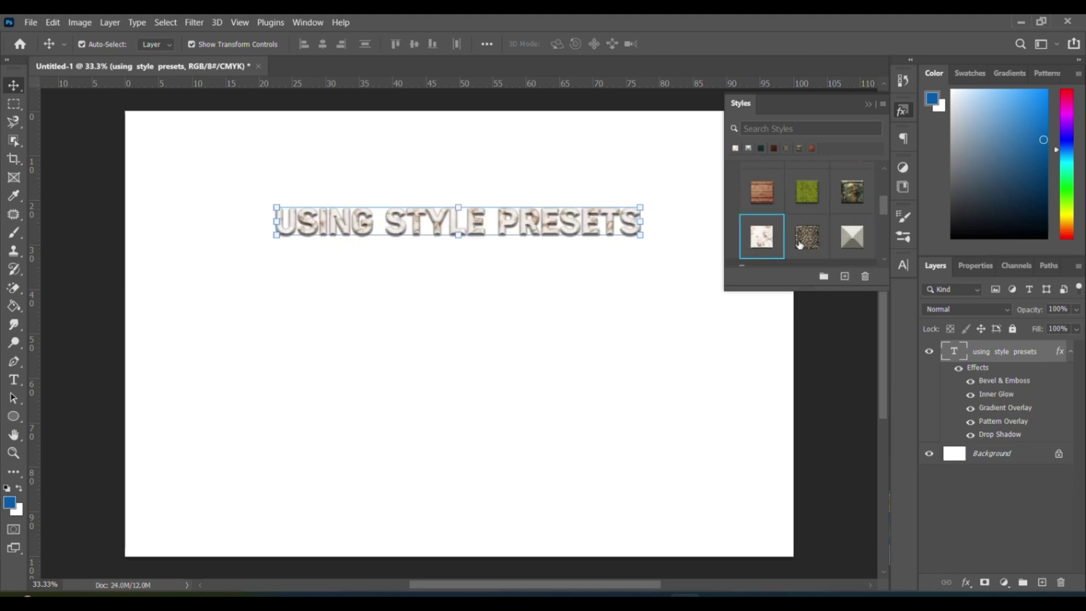
click(798, 242)
click(815, 195)
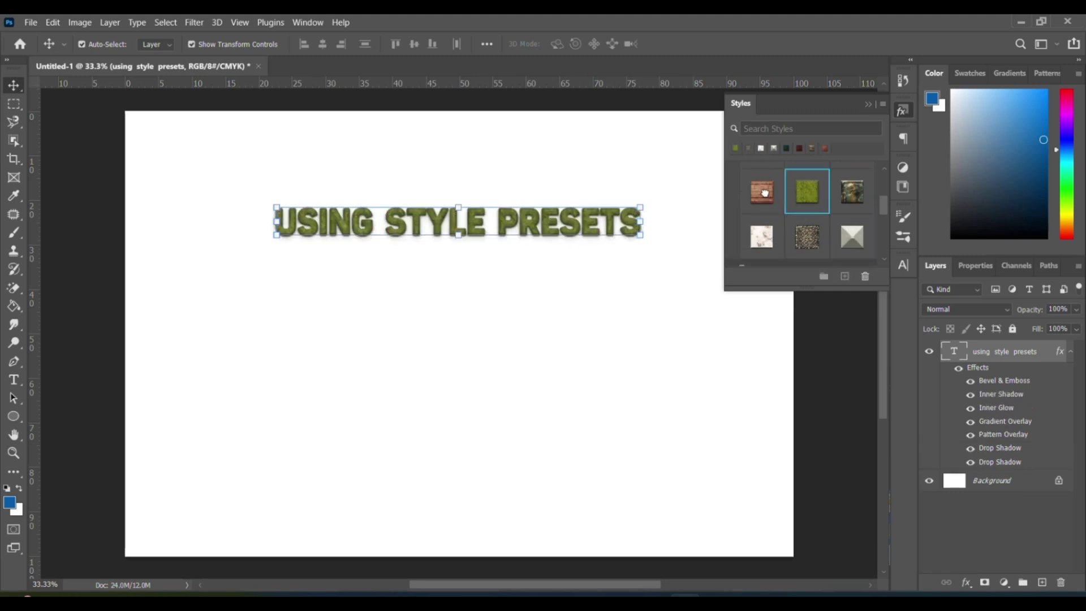
Try the wood, teal, copper and dark red Natural presets on the title, and a recently used preset.
click(762, 193)
scroll(762, 196, up, 1)
click(812, 189)
click(841, 195)
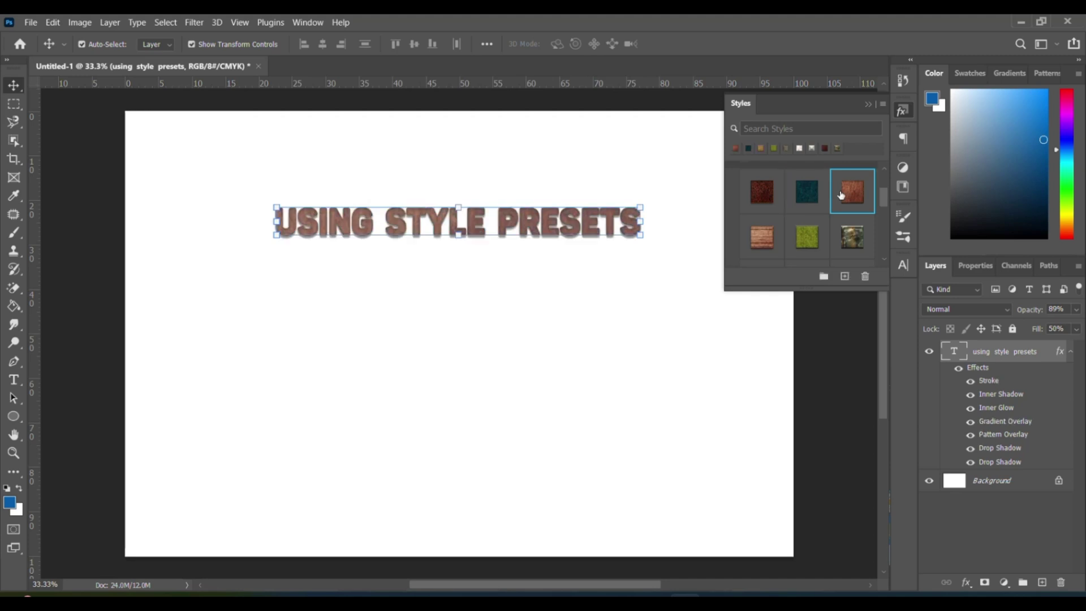
click(758, 196)
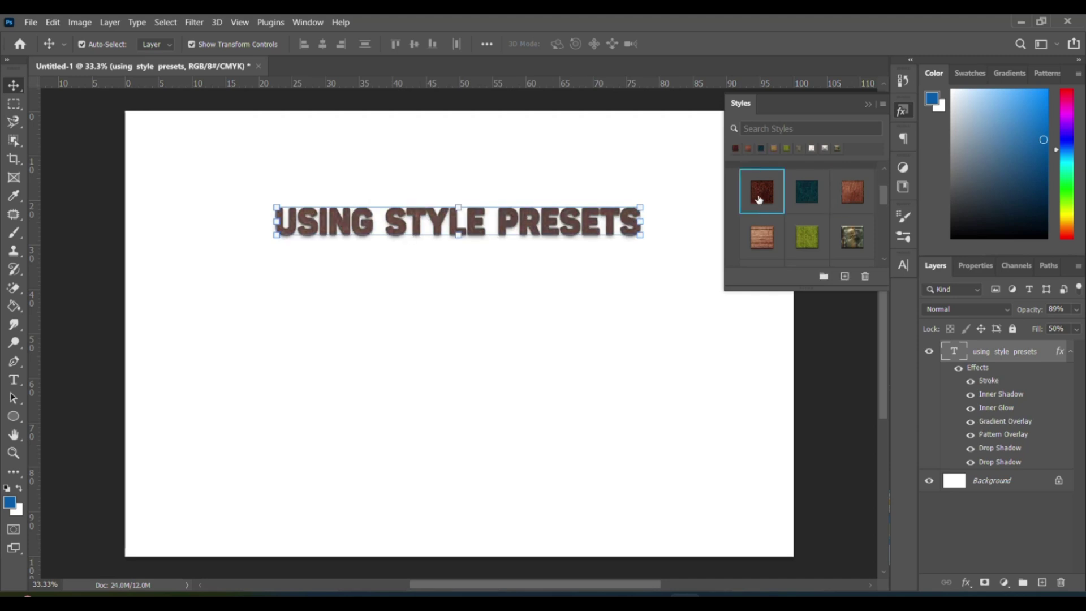
scroll(769, 187, up, 1)
click(800, 148)
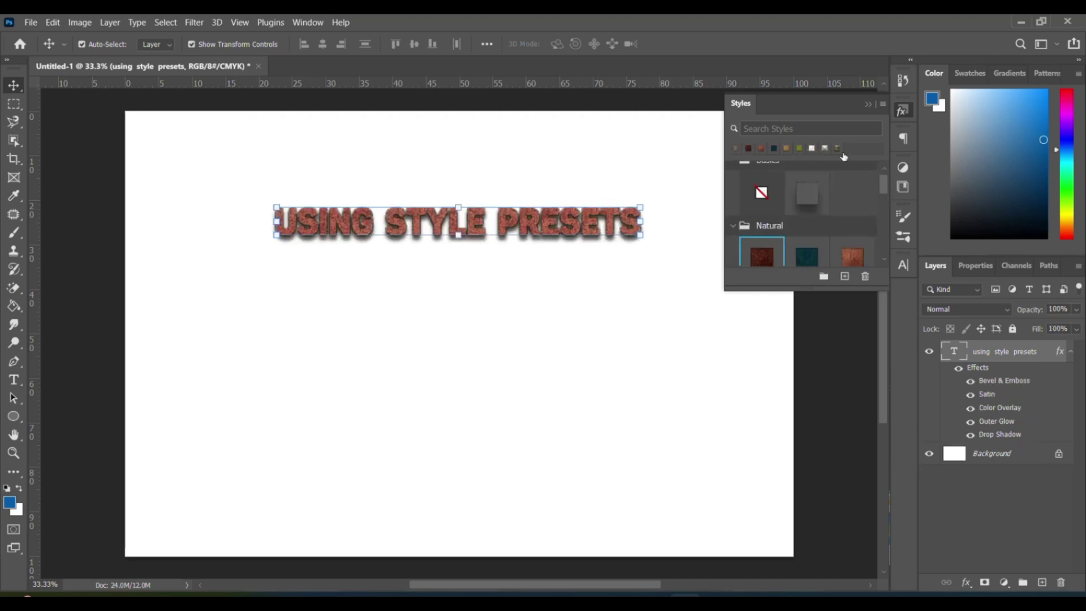
Try the leopard fur, blue and yellow fabric presets on the title, and settle on the red Fabric preset.
scroll(844, 156, down, 1)
scroll(827, 213, down, 1)
scroll(828, 213, down, 2)
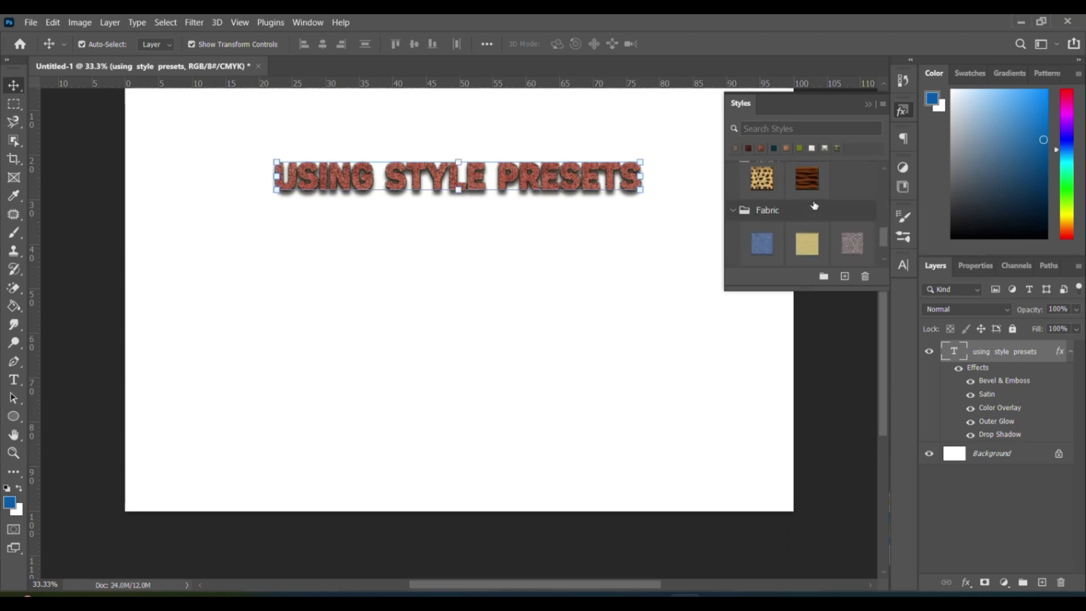
click(757, 171)
click(769, 245)
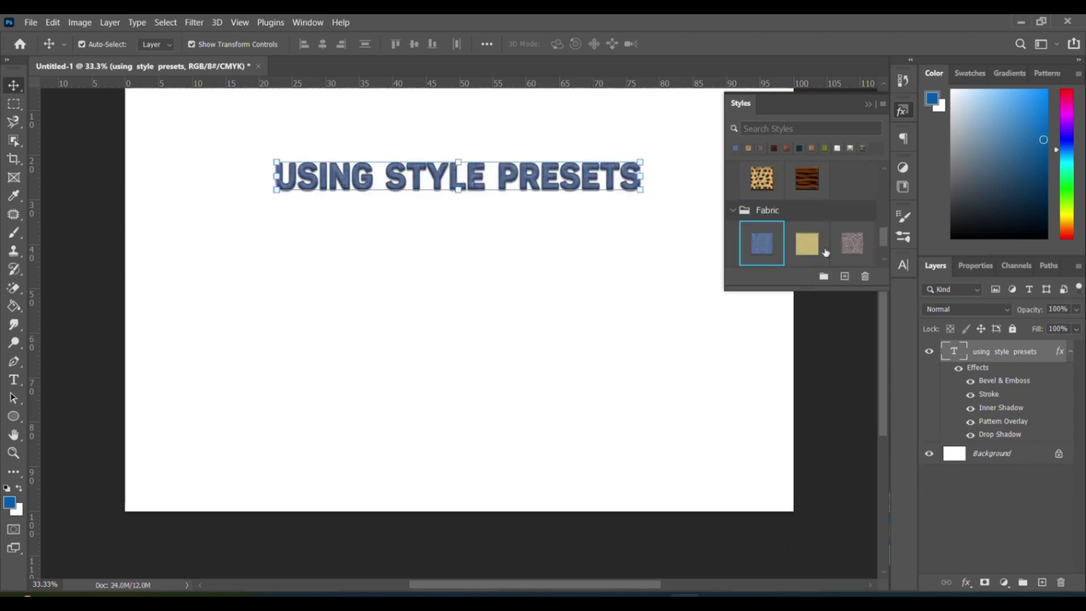
click(809, 245)
scroll(820, 246, down, 1)
click(802, 242)
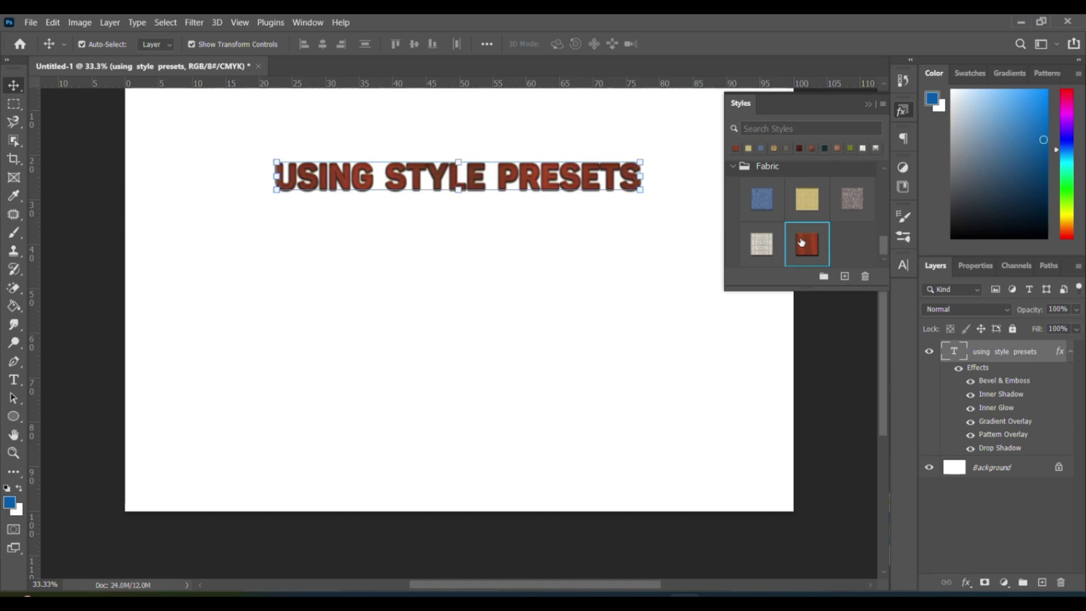
Enter the title "CREATING AND SAVING NEW STYLES" in the styled text layer and shift it slightly left.
text(CREATING AND SAVI)
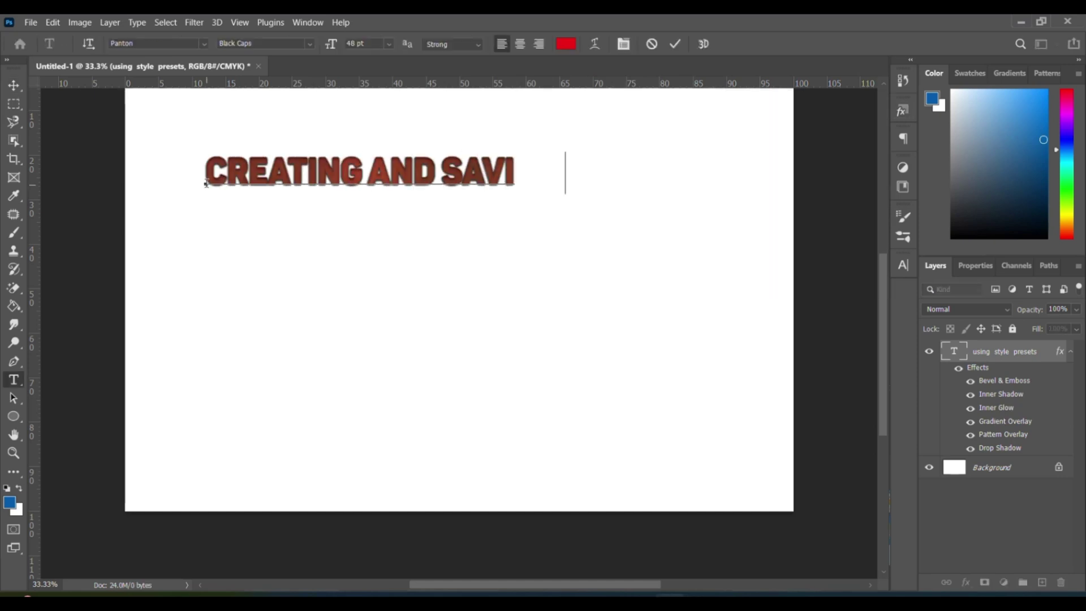
text(NG NEW STYLES)
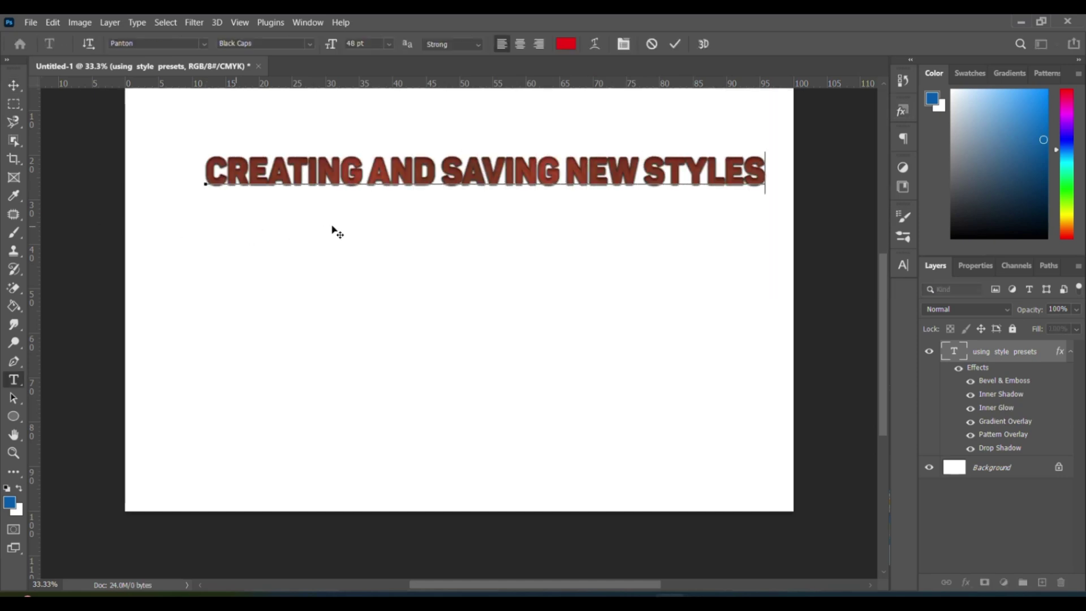
drag(329, 227, 302, 229)
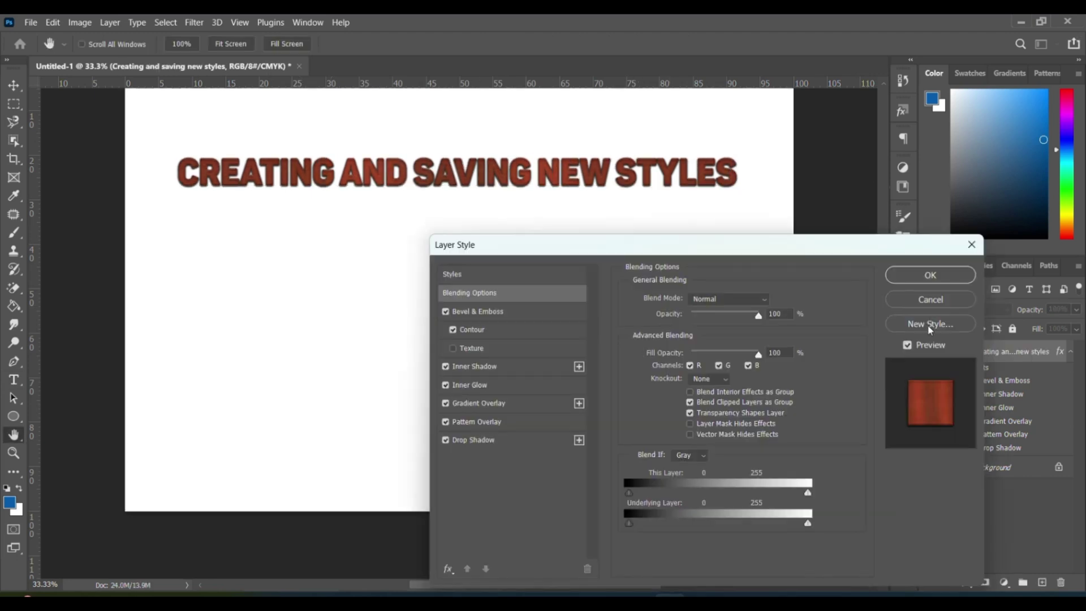
Keep only Gradient Overlay enabled among the title's main effects and save the layer effects as a new style named "Gradient".
click(931, 323)
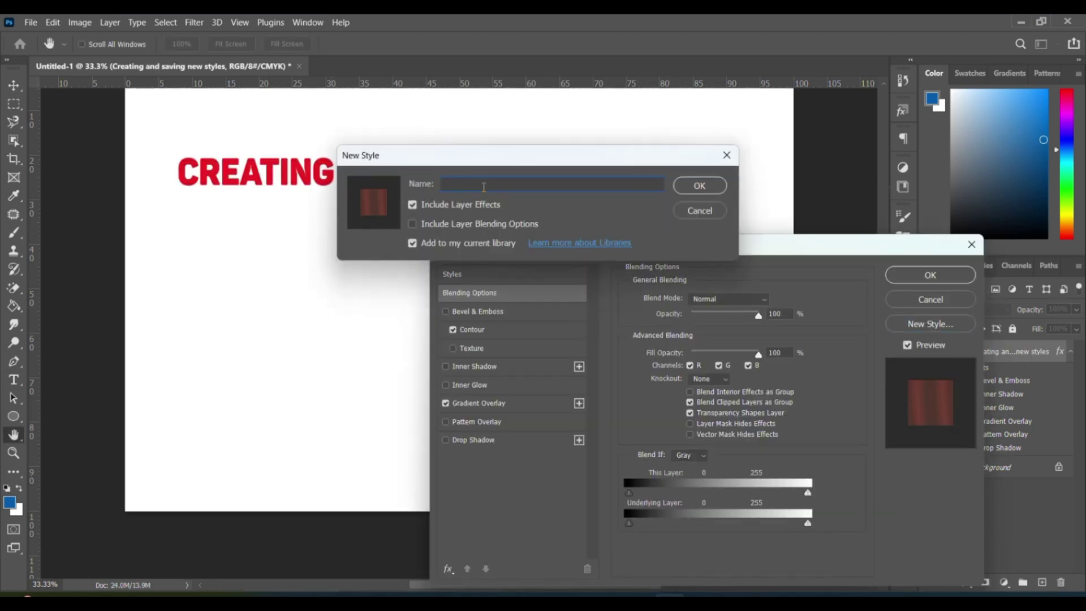
text(Gradient)
key(Return)
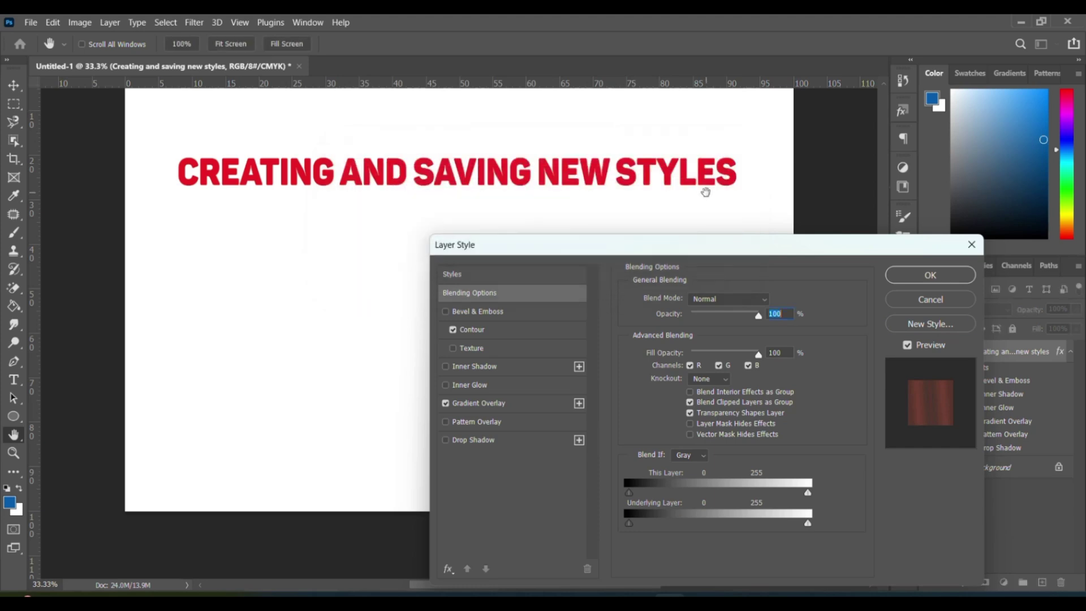
Enable the Inner Glow and Drop Shadow effects for the title text in the layer style settings.
click(445, 385)
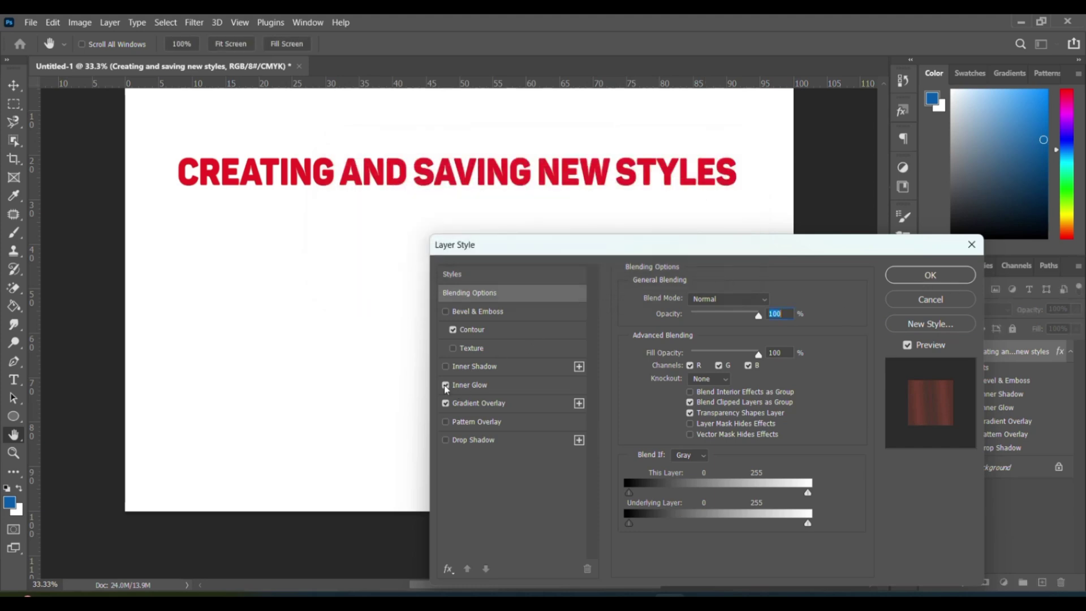
click(501, 386)
click(478, 439)
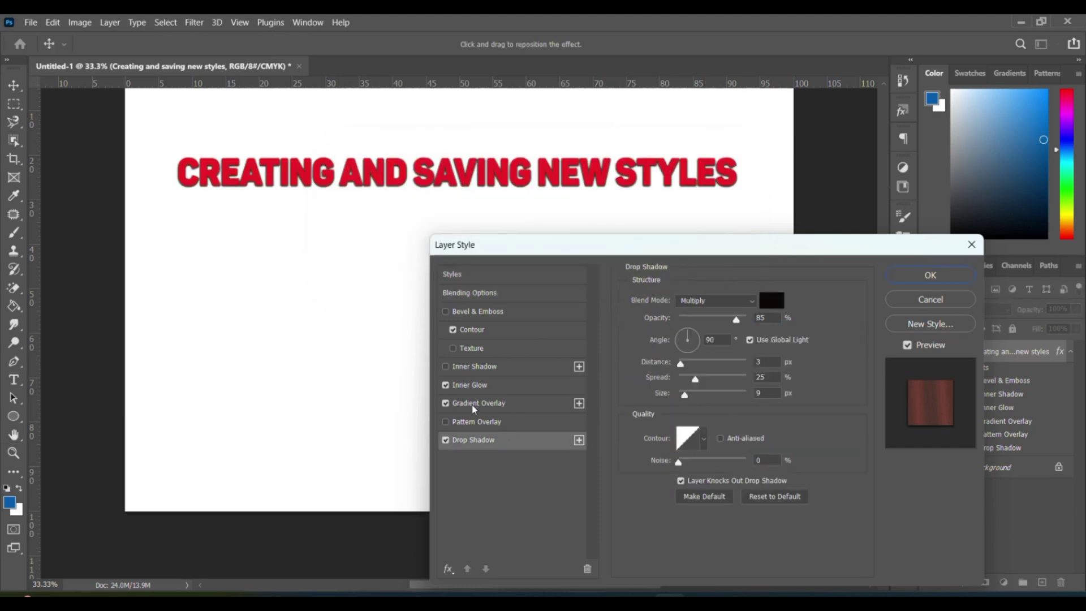
Enable Pattern Overlay on the title, try the Water patterns and choose the green one, with Bevel & Emboss and Texture also enabled.
click(477, 422)
click(704, 350)
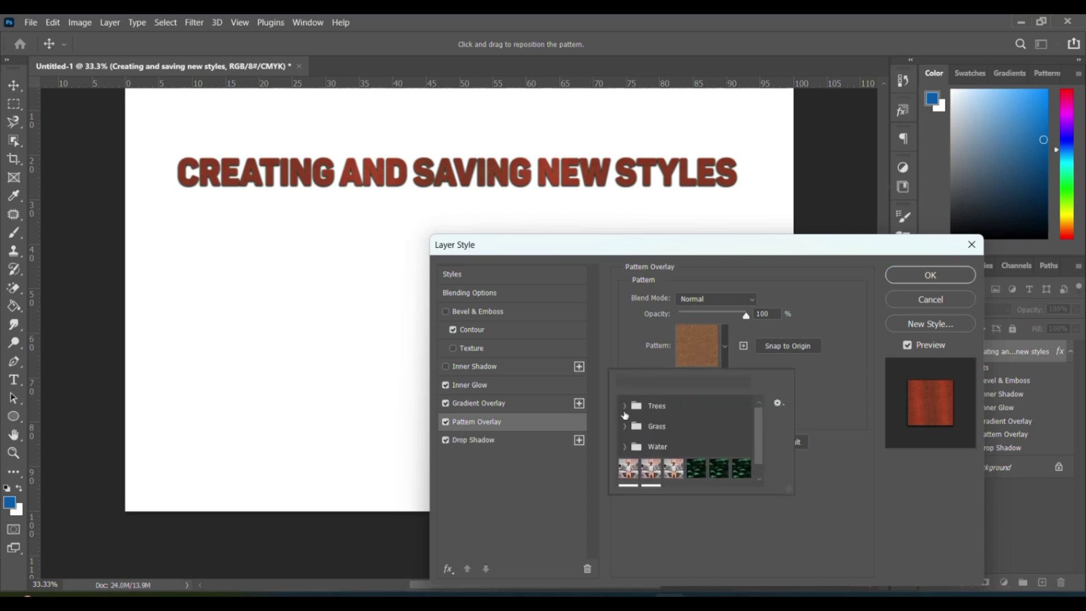
click(625, 447)
click(642, 467)
click(665, 467)
scroll(688, 453, down, 1)
click(688, 445)
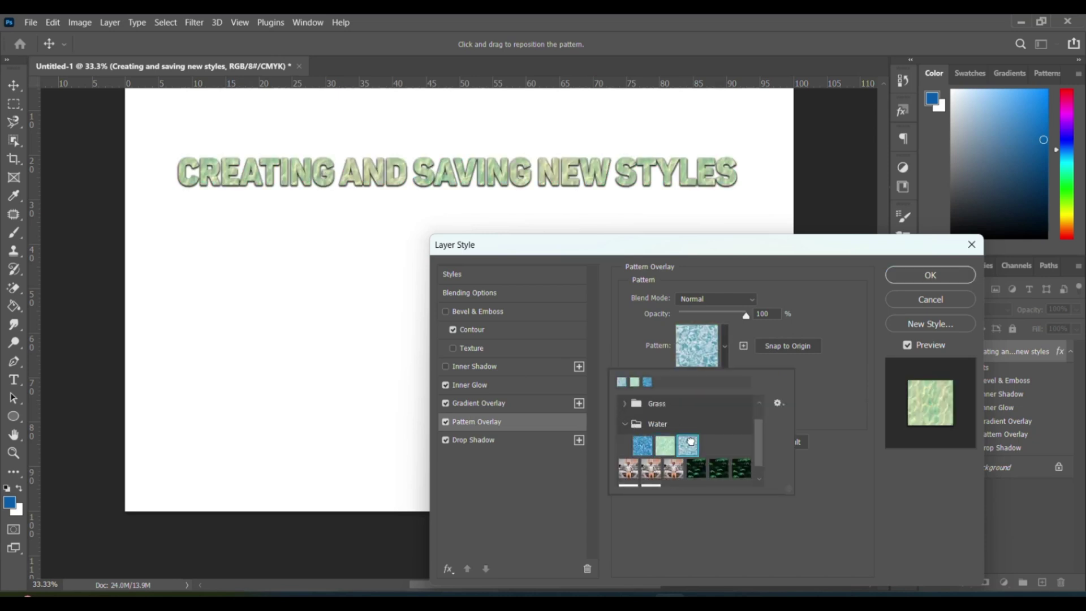
click(665, 445)
click(625, 403)
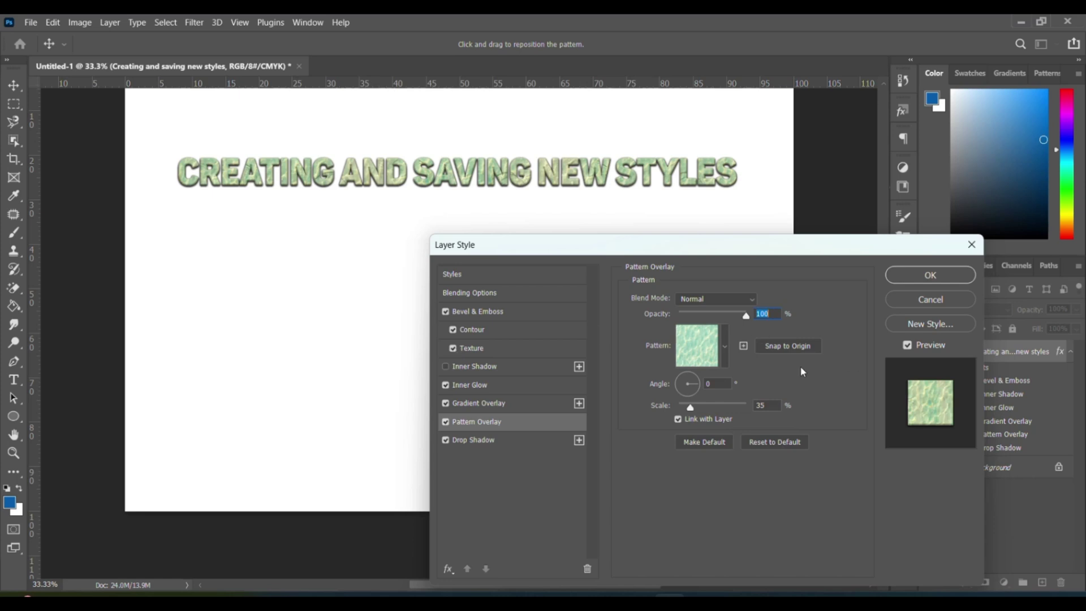
drag(694, 384, 699, 368)
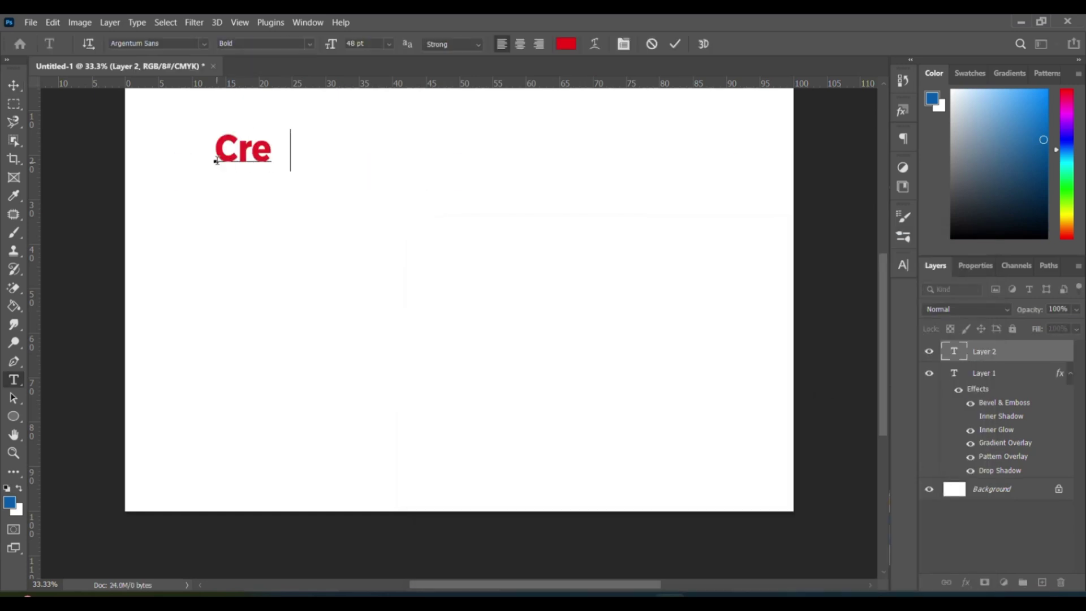
Enter the heading "Creating a layer groups" in the new text layer and shift it toward the centre of the canvas.
text(ating a layer groups)
drag(392, 199, 445, 211)
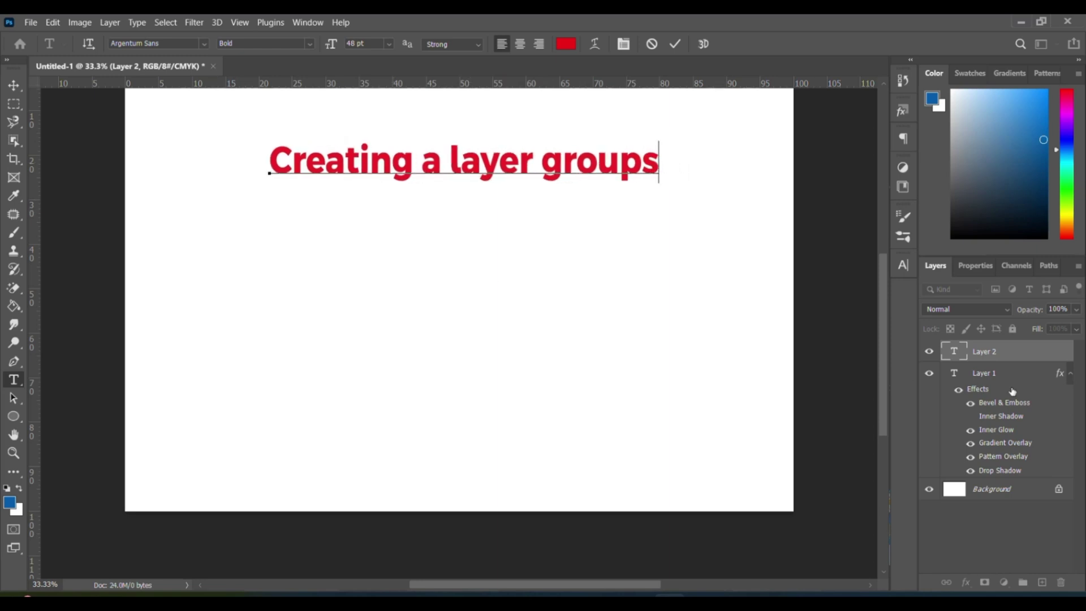
Add a separate "Lorem Ipsum" horizontal text layer and position it just beneath the heading.
right_click(9, 382)
click(92, 375)
click(289, 330)
click(289, 329)
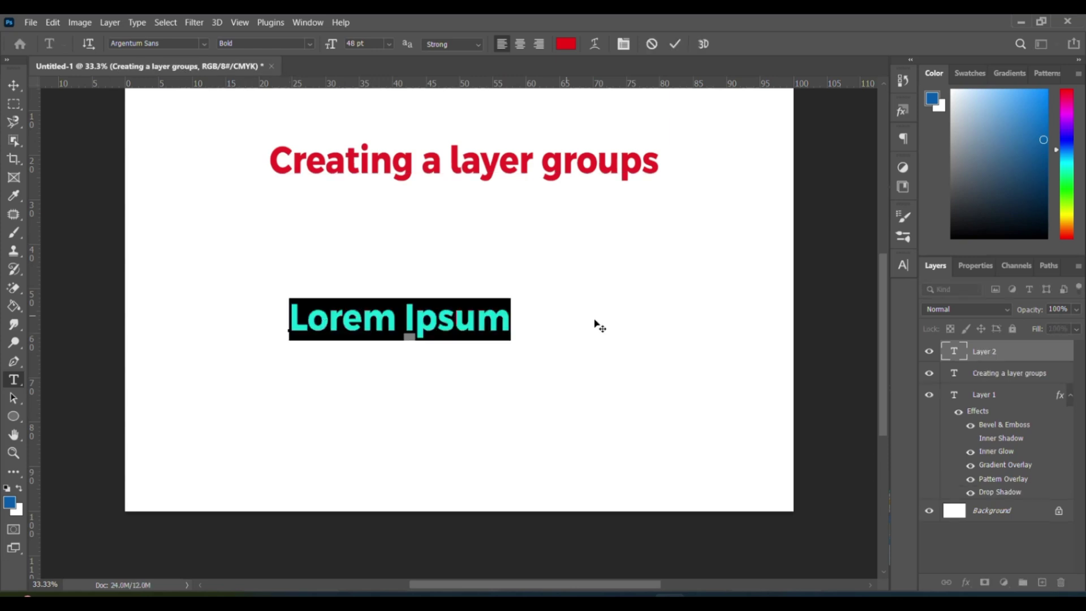
key(ctrl+Return)
key(v)
drag(432, 311, 473, 240)
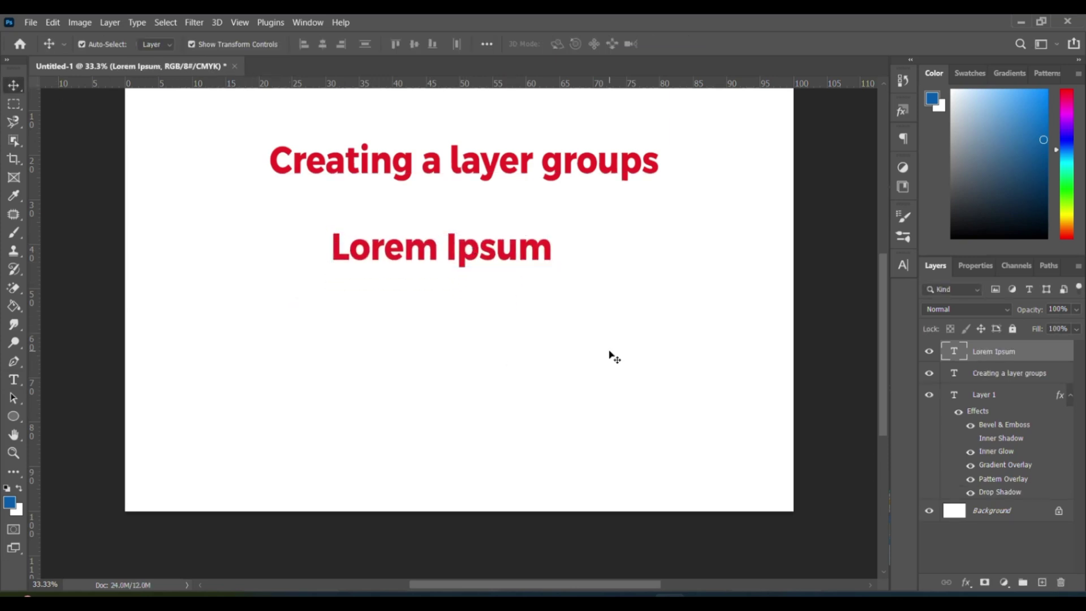
Group the "Lorem Ipsum" and "Creating a layer groups" text layers and name the group "Text".
ctrl+click(1039, 359)
click(1038, 358)
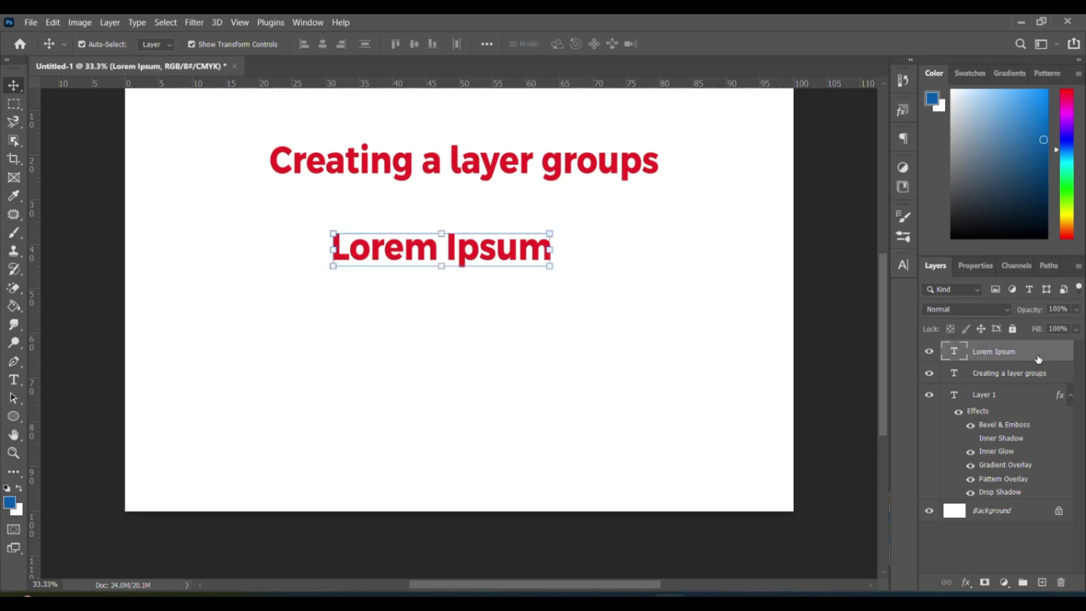
click(1040, 363)
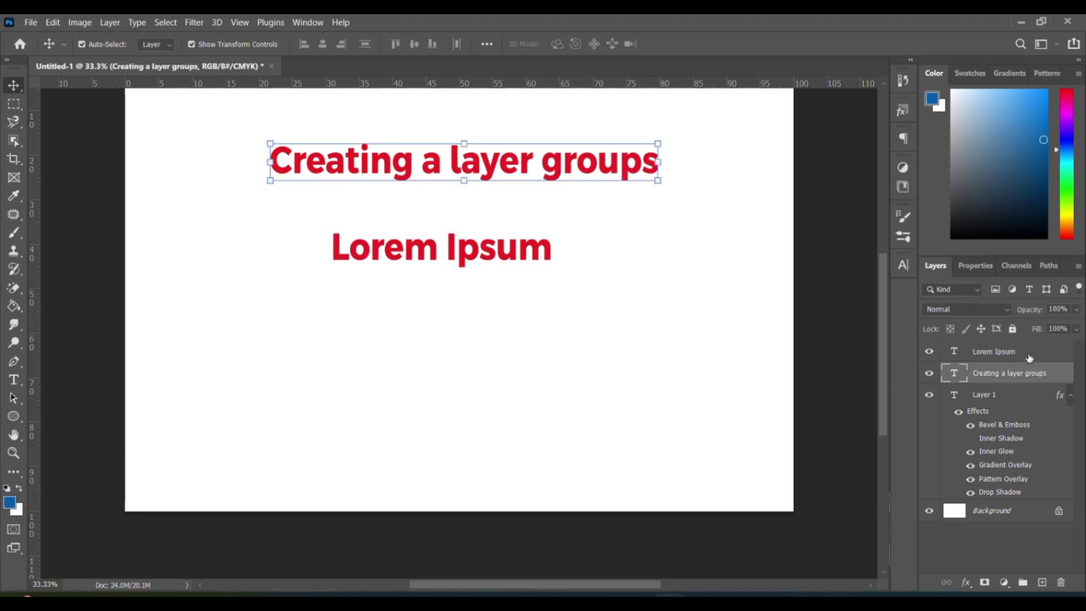
click(1029, 357)
key(ctrl)
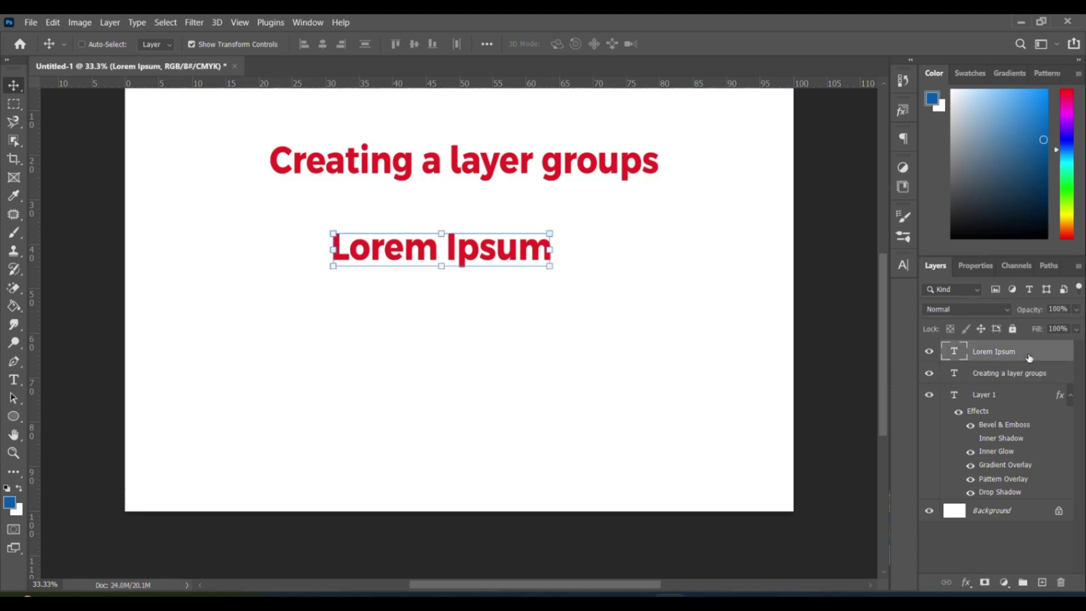
ctrl+click(1045, 376)
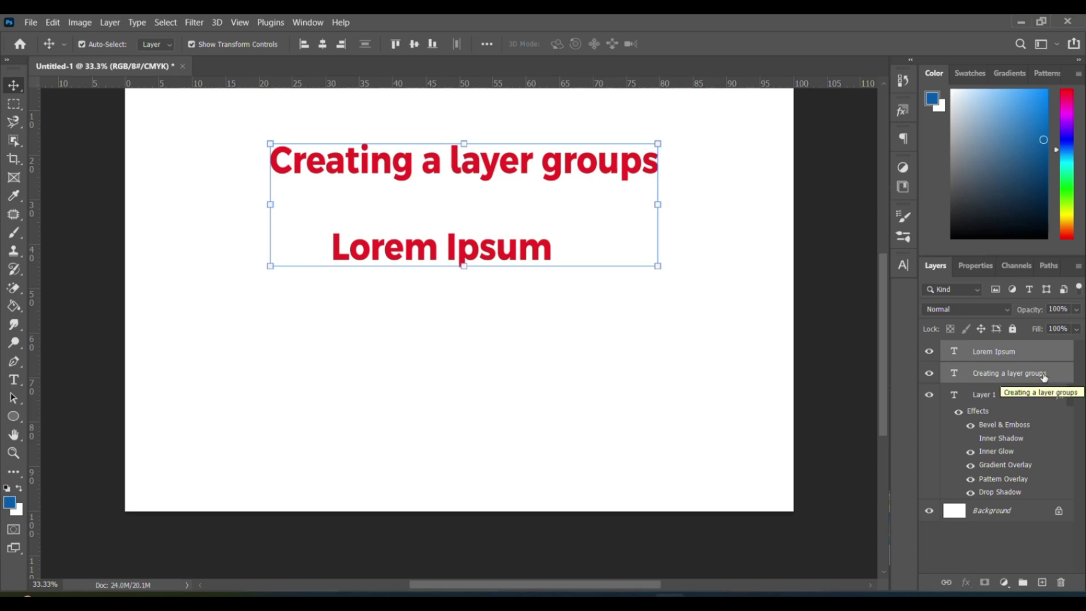
key(ctrl+g)
double_click(991, 349)
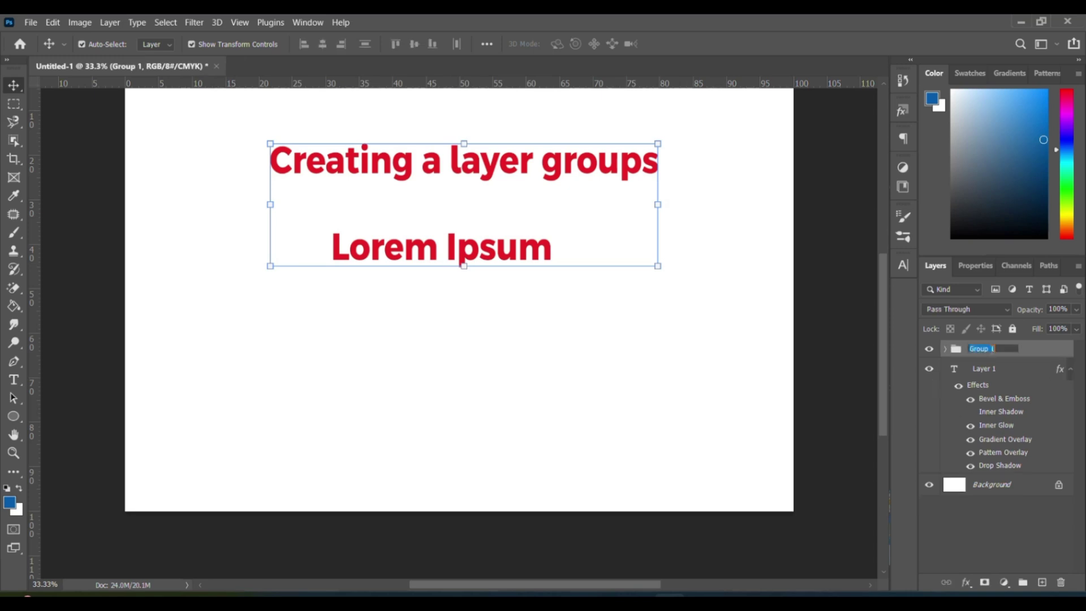
key(Return)
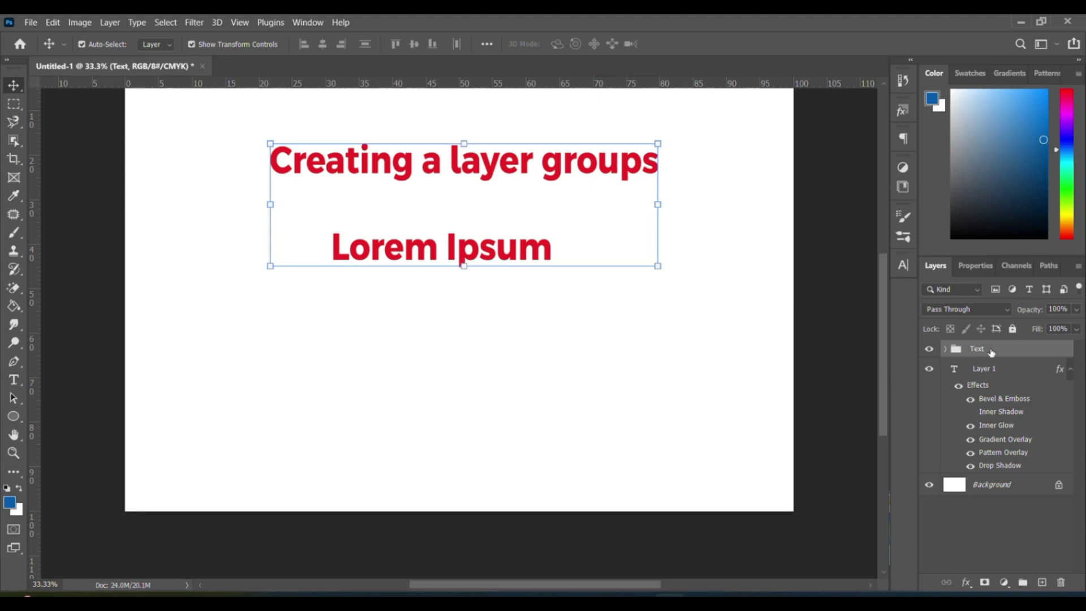
Expand the Text group, select its Lorem Ipsum layer, and toggle the whole group's visibility off and on.
click(946, 349)
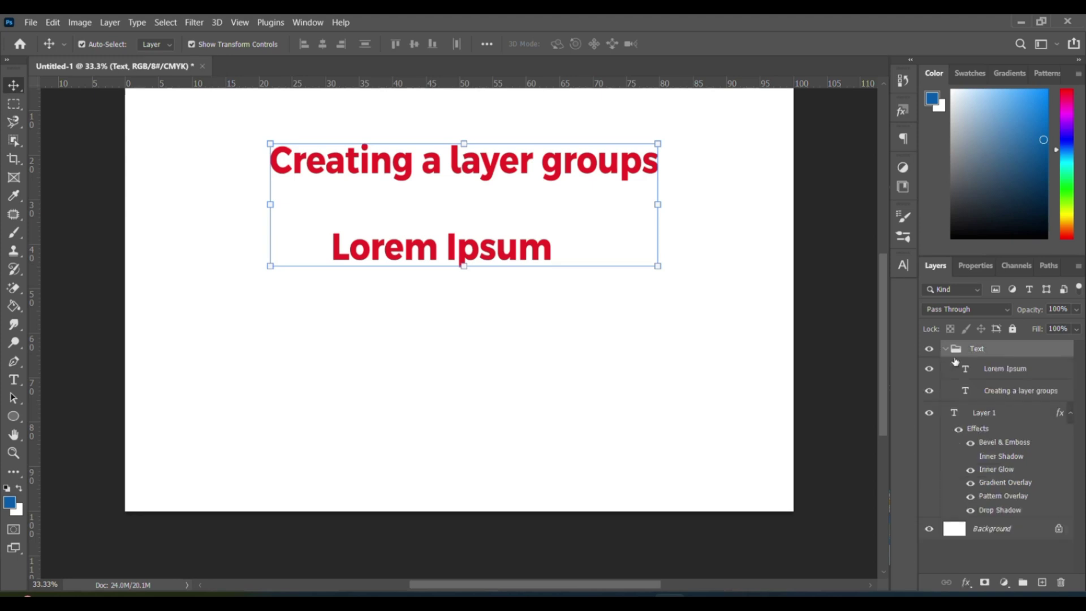
click(985, 371)
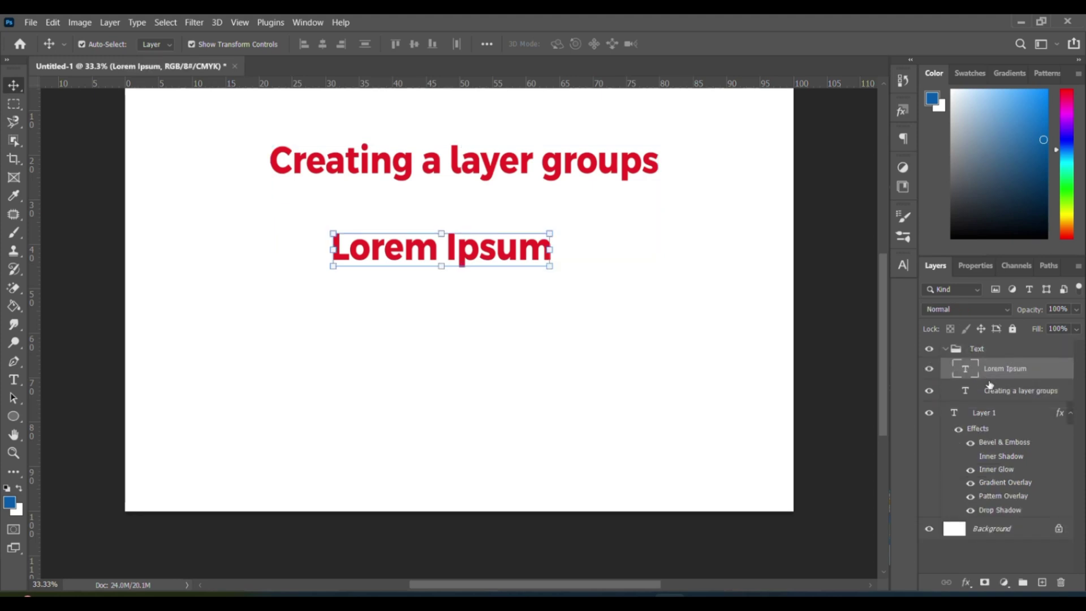
click(929, 349)
click(929, 349)
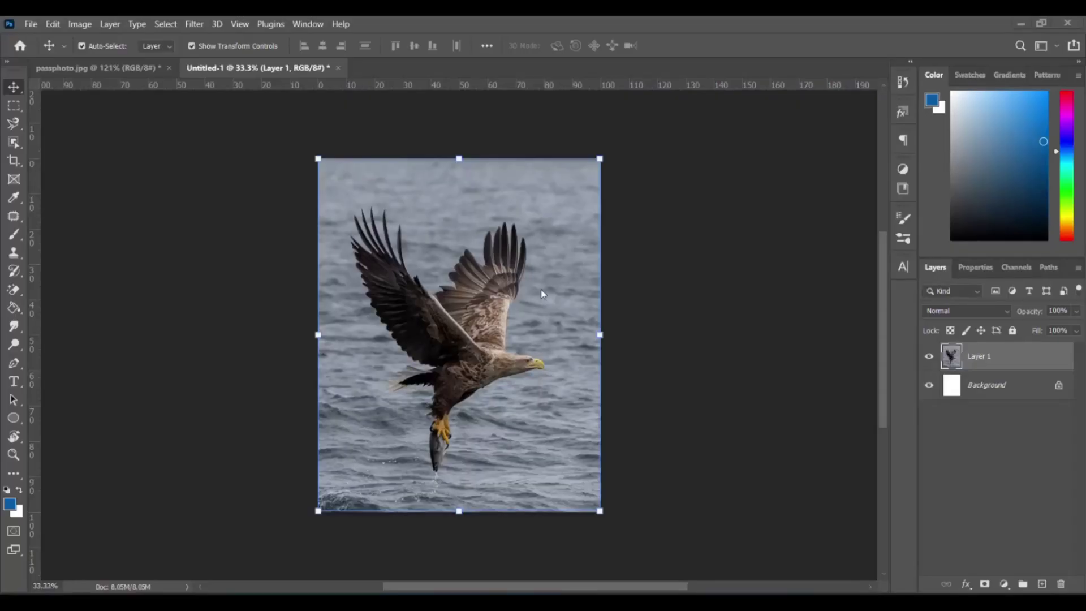
Open the Filter Gallery on the eagle layer at 25% preview and try Artistic filters including Cutout, Neon Glow, Poster Edges and Rough Pastels.
click(194, 24)
click(225, 96)
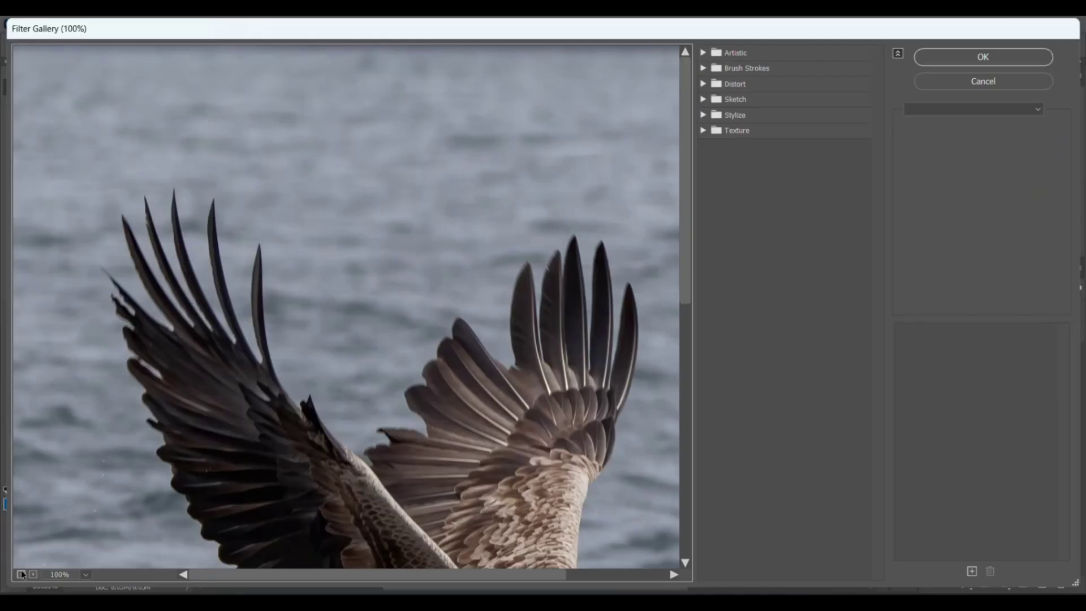
click(21, 574)
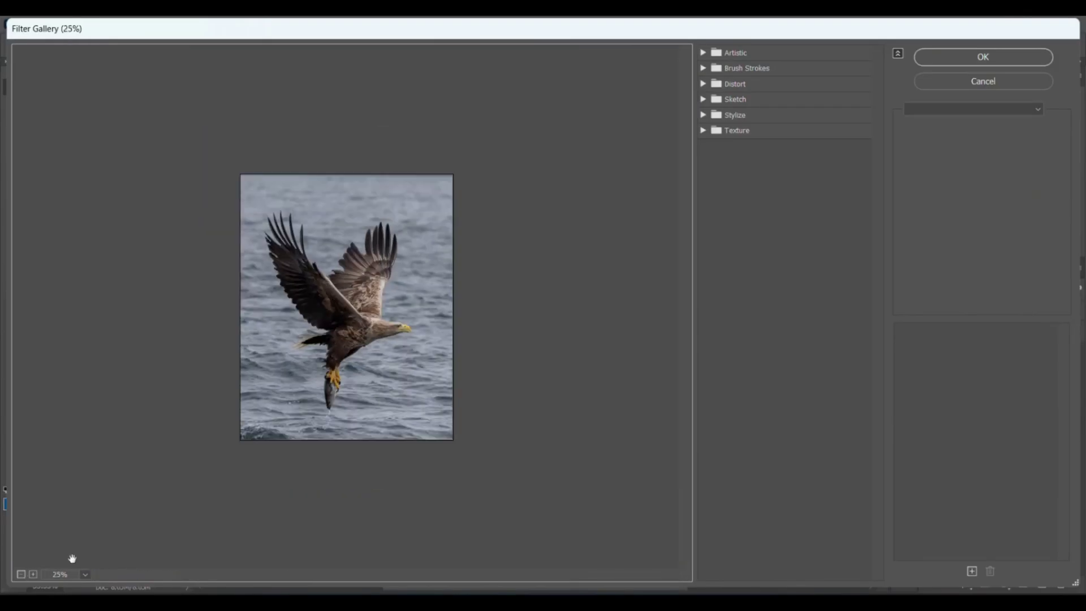
click(714, 54)
click(727, 76)
click(803, 84)
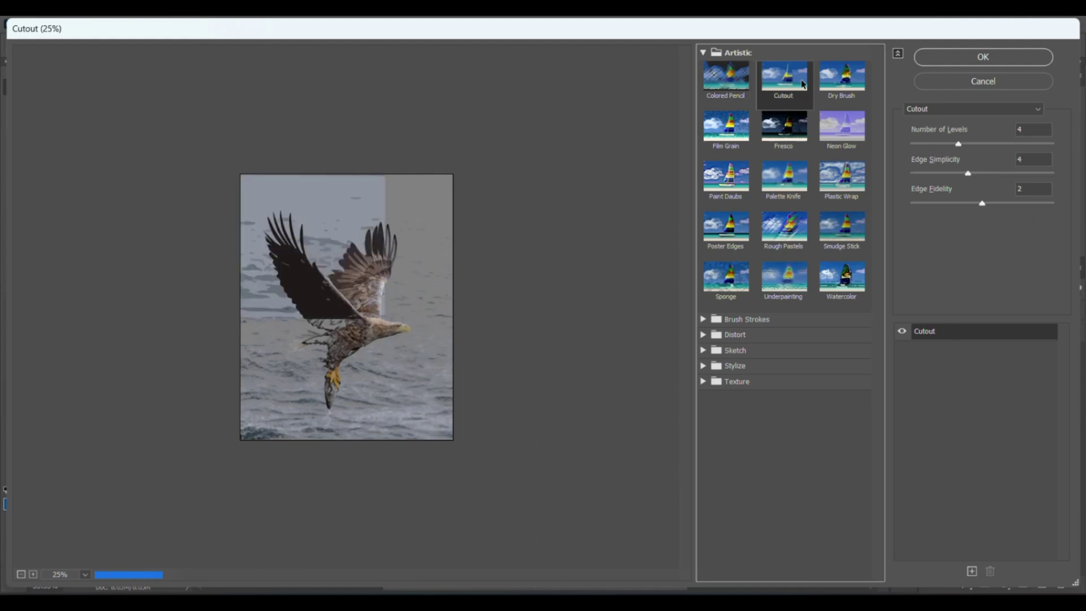
click(842, 126)
click(726, 226)
click(778, 237)
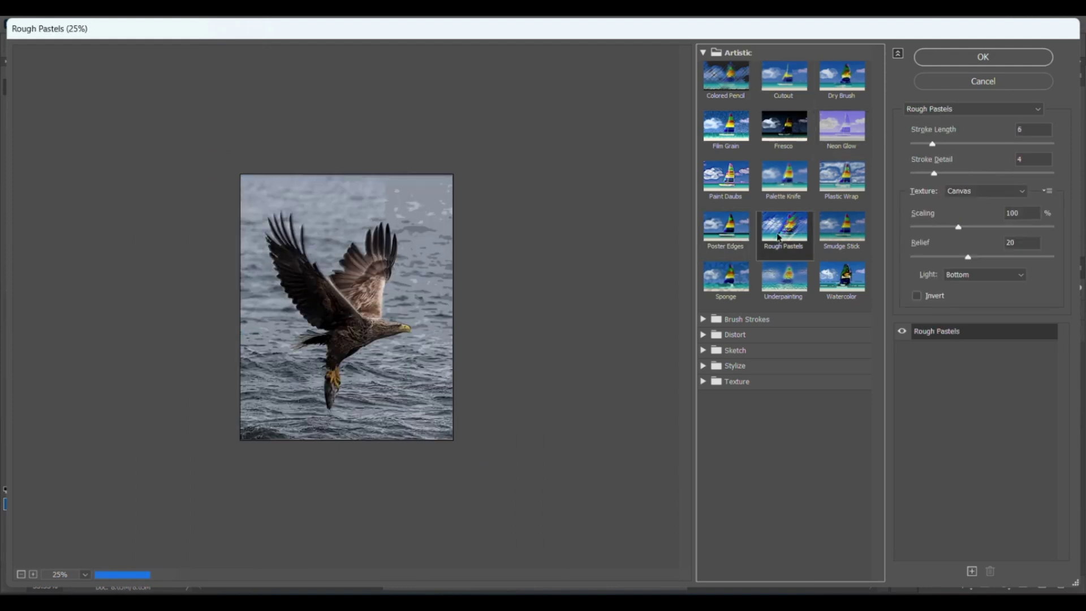
Try Angled Strokes, the Stylize filter, and the Distort filters Diffuse Glow, Glass and Ocean Ripple on the eagle photo.
click(703, 319)
click(784, 342)
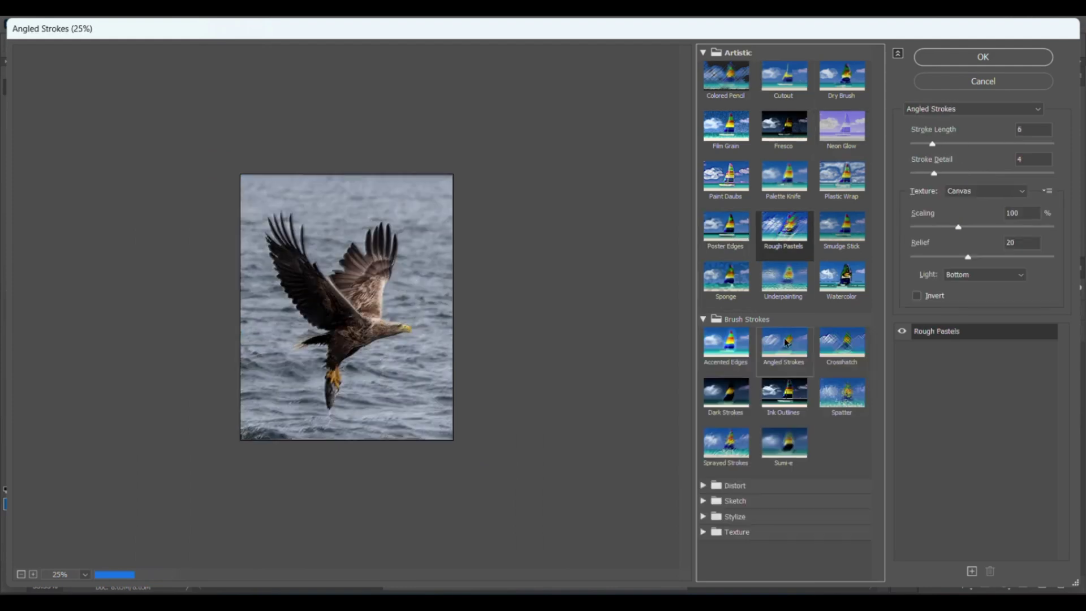
click(704, 517)
click(727, 532)
click(703, 485)
click(735, 508)
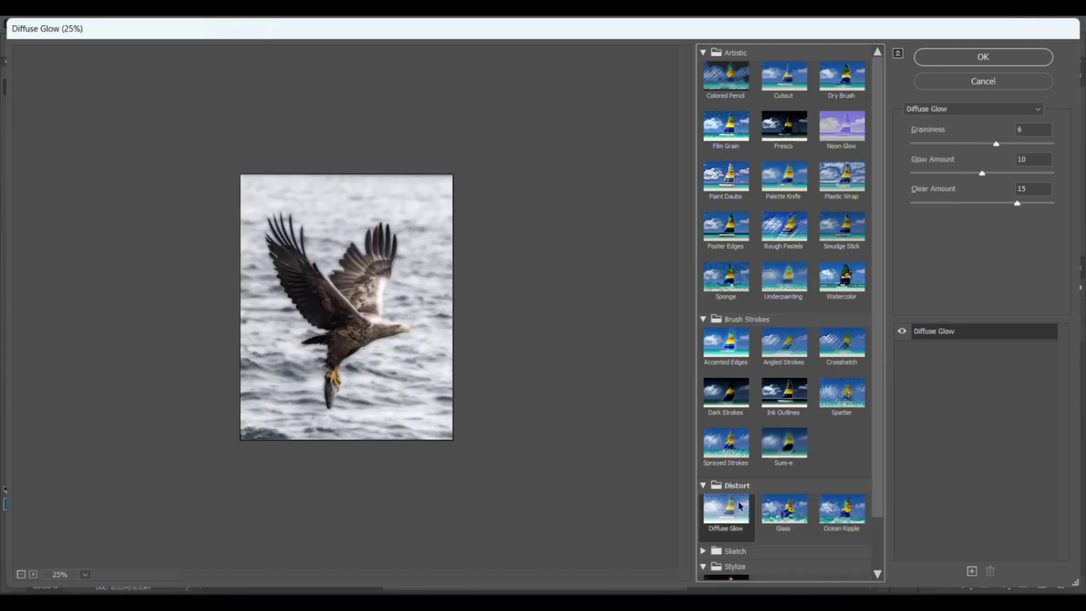
click(784, 509)
click(841, 509)
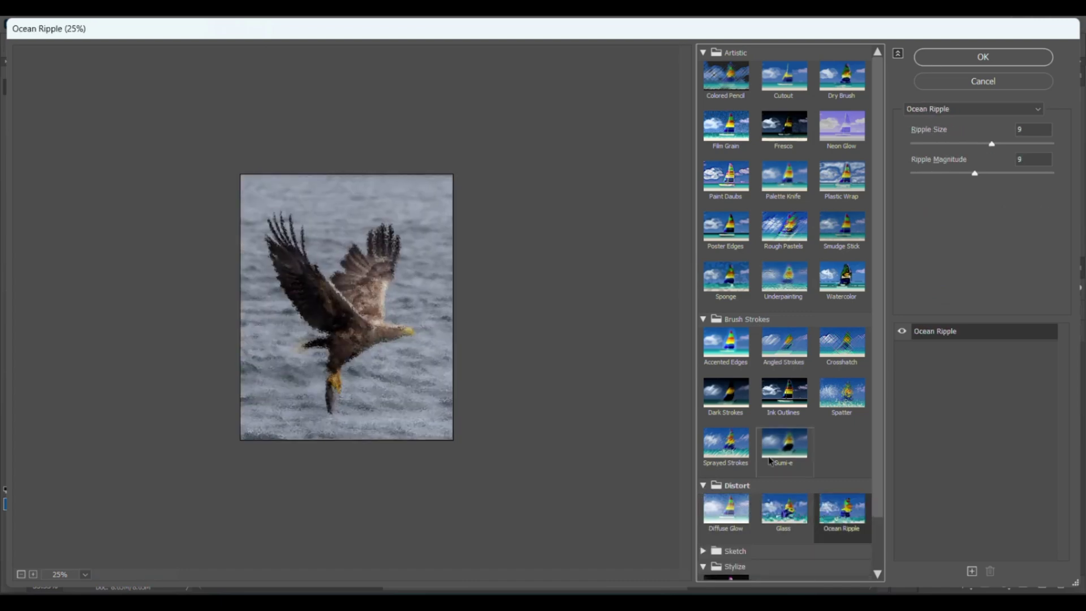
Try the Sketch filters Bas Relief, Chalk & Charcoal, Charcoal, Conté Crayon and Halftone Pattern on the eagle photo, then close the gallery.
scroll(770, 461, down, 1)
click(704, 491)
click(726, 514)
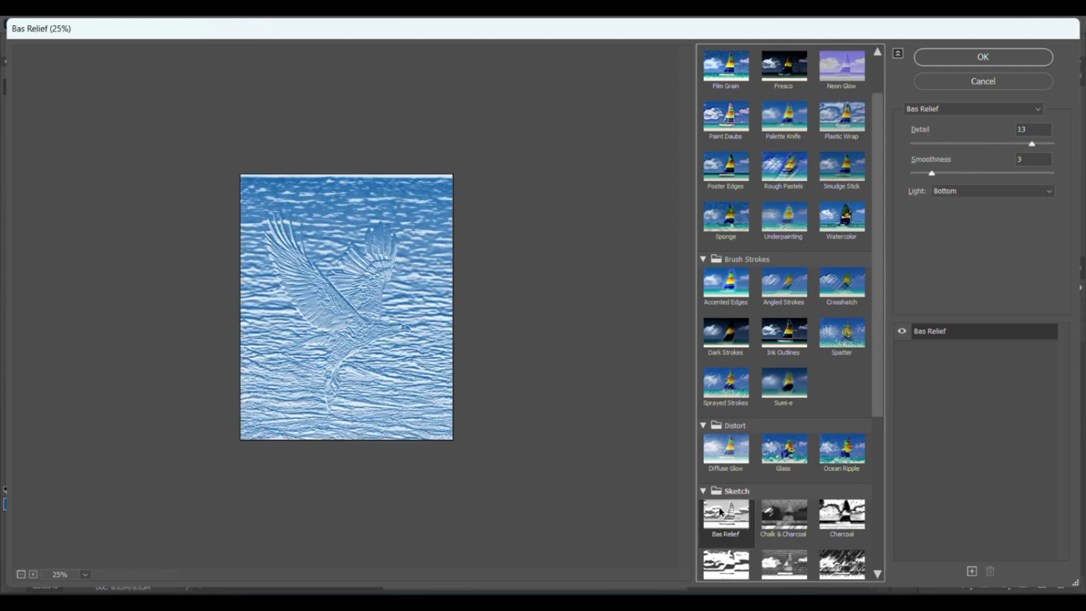
click(806, 526)
click(842, 515)
scroll(842, 515, down, 1)
click(784, 498)
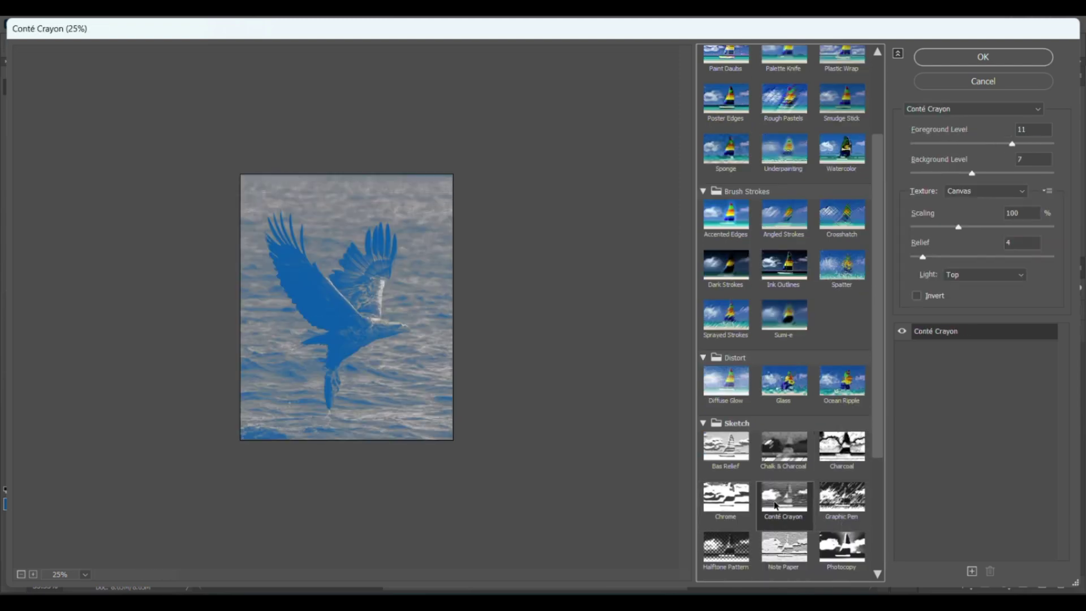
click(724, 546)
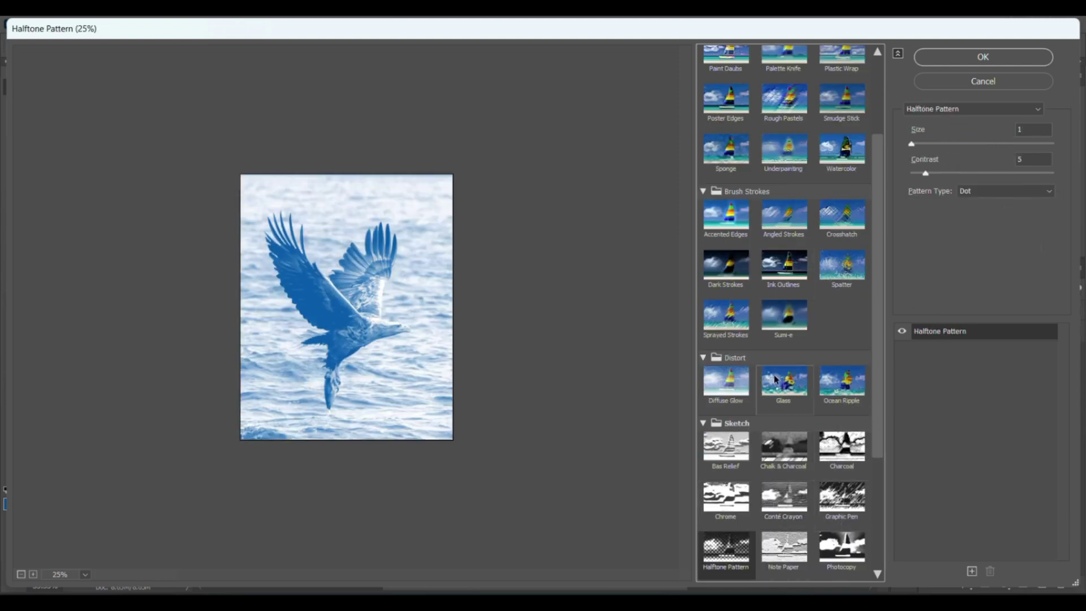
click(981, 56)
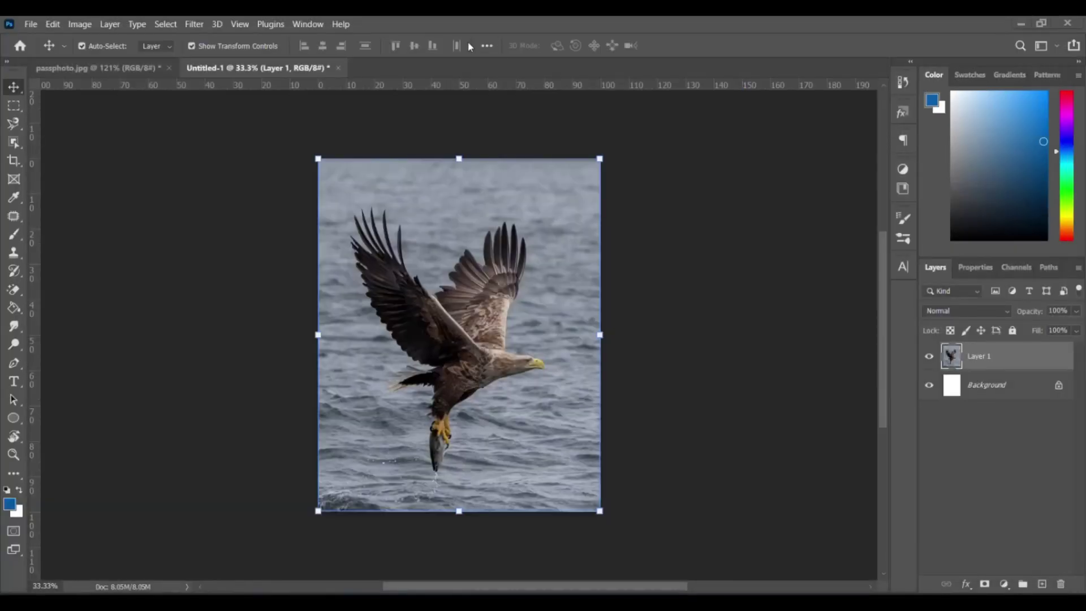
Try a Gaussian Blur with a radius of about 11.1 pixels on the eagle layer, then cancel it.
click(194, 24)
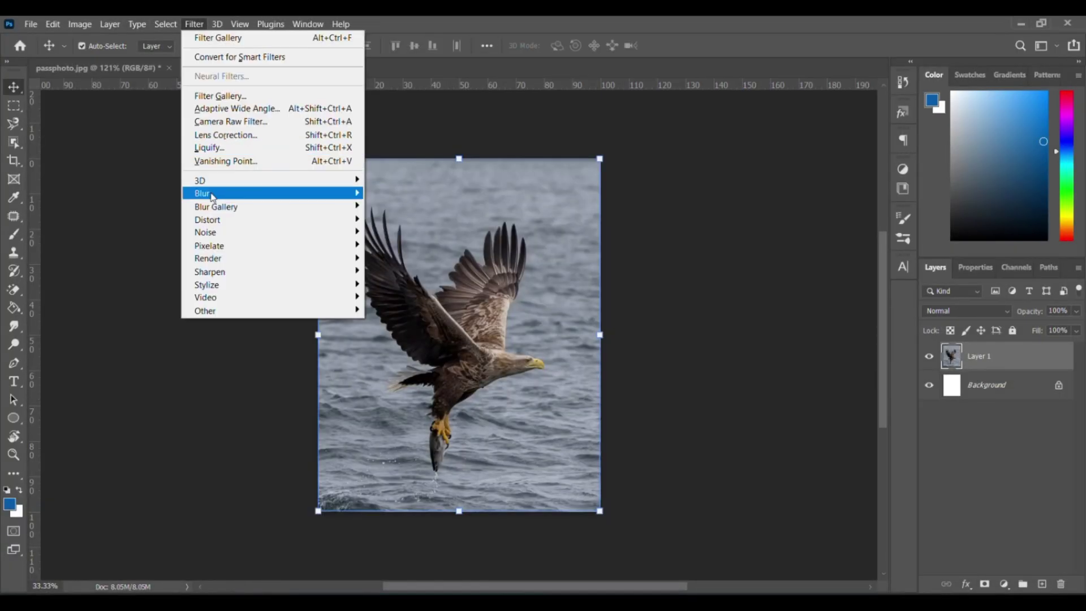
mouse_move(214, 195)
click(396, 245)
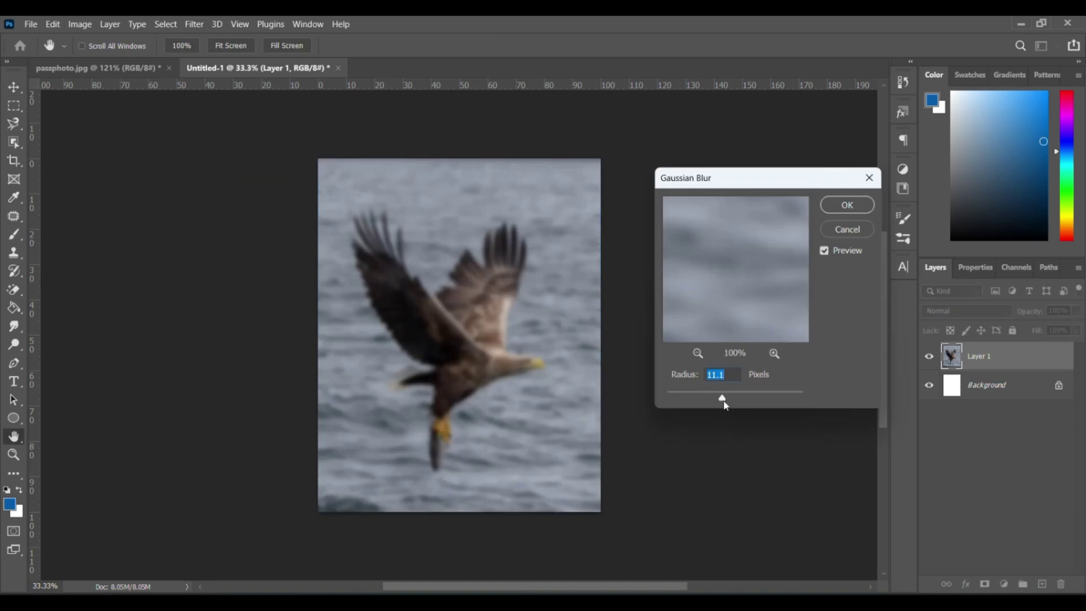
mouse_move(725, 400)
mouse_down()
mouse_move(686, 396)
mouse_move(746, 401)
mouse_move(723, 401)
mouse_up()
click(848, 229)
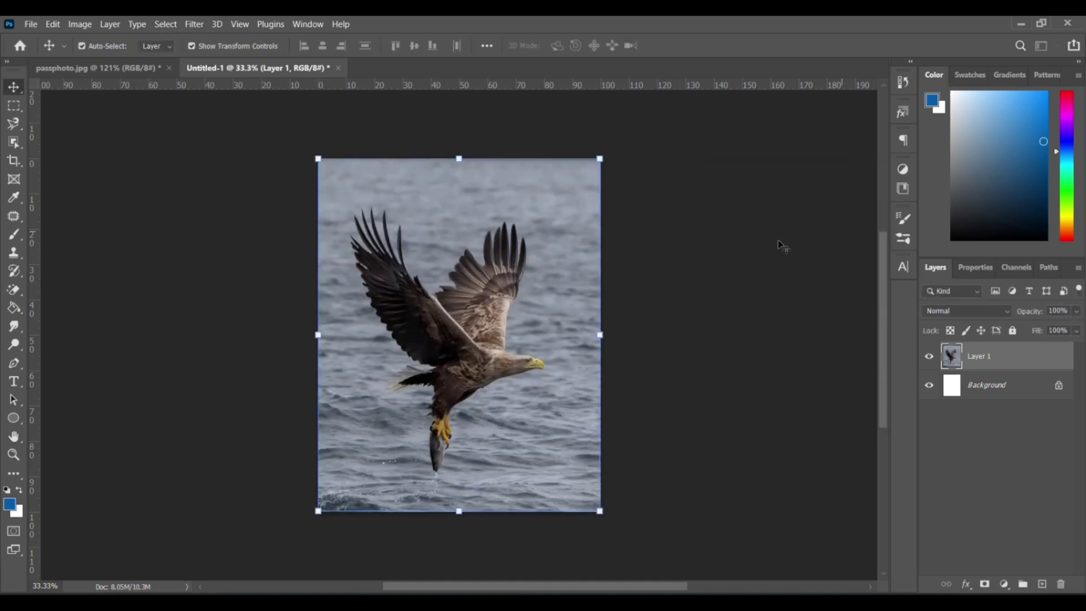
Open Smart Sharpen on the eagle layer and set Amount to 386%, Radius to 1.4 px and Reduce Noise to 28%.
click(194, 24)
mouse_move(251, 200)
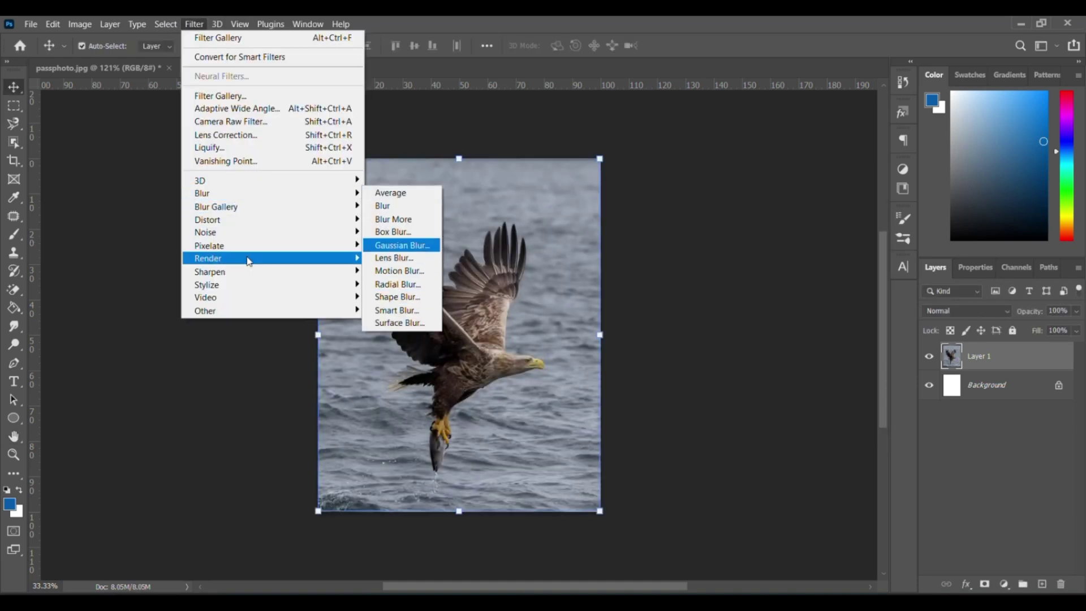
mouse_move(350, 270)
click(403, 323)
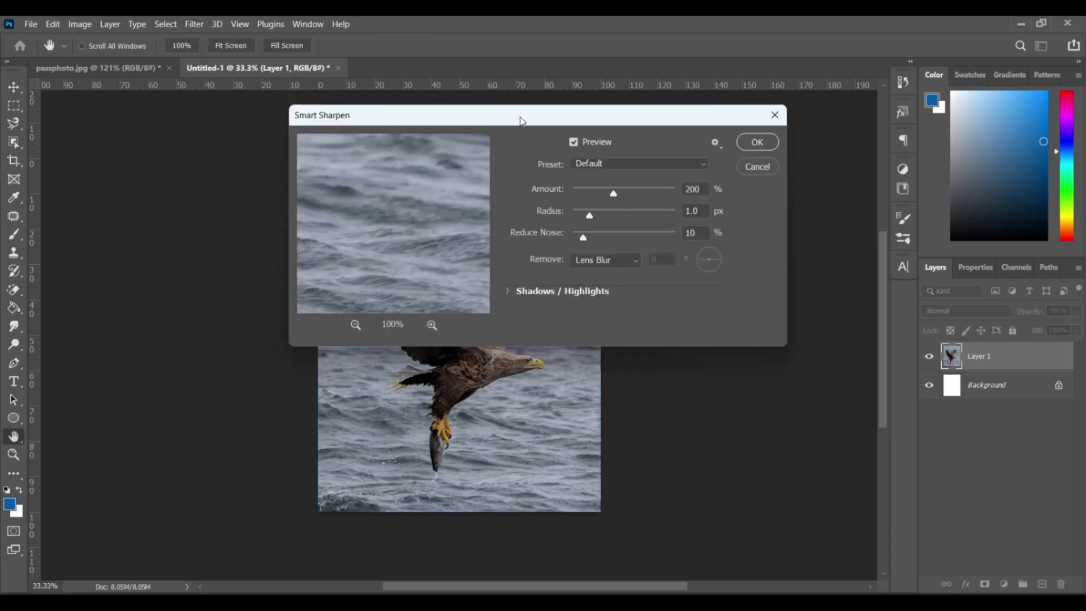
drag(521, 120, 525, 418)
drag(617, 489, 656, 490)
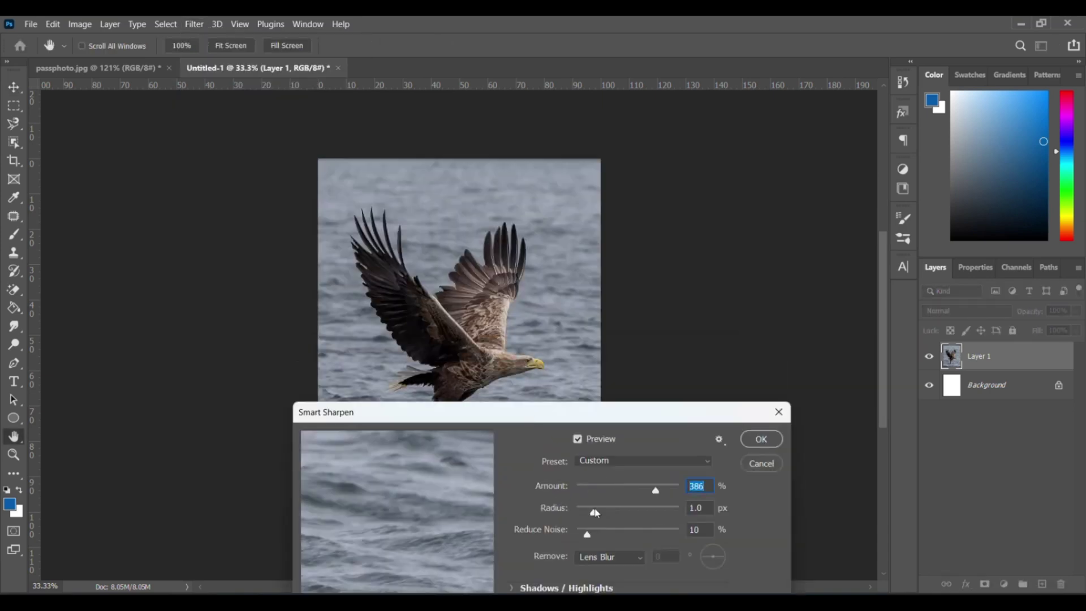
drag(593, 512, 605, 534)
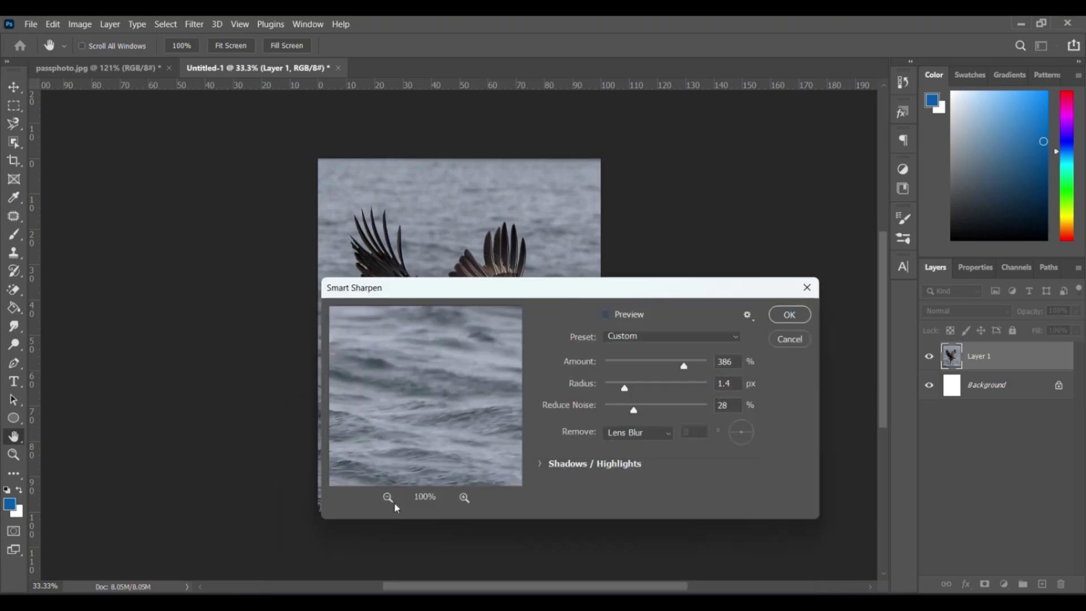
Zoom the Smart Sharpen preview out to the whole eagle, toggle the image preview, and apply the filter.
click(389, 499)
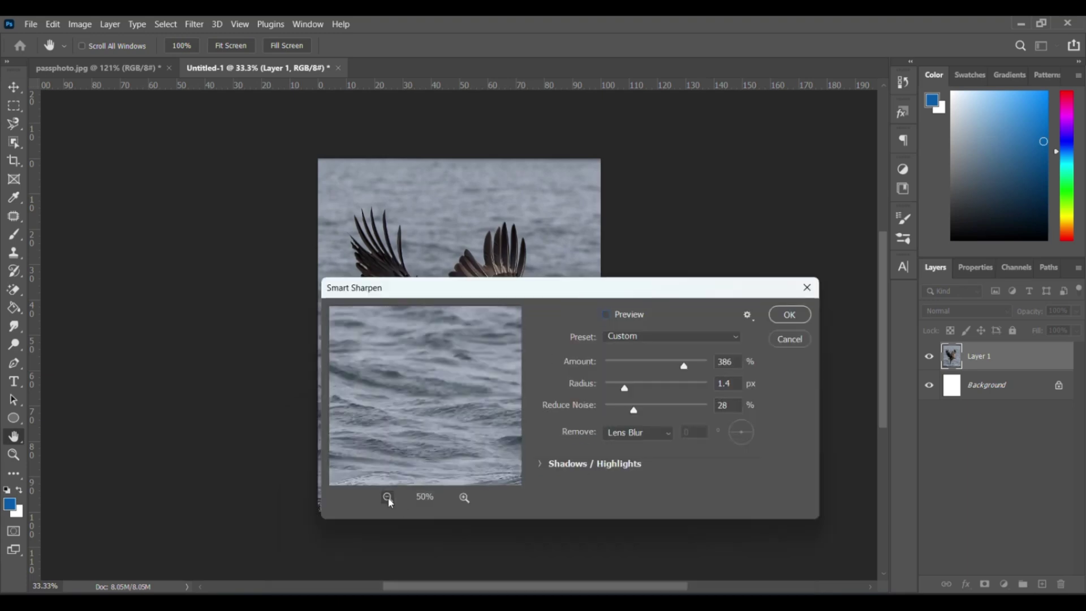
click(388, 498)
click(388, 499)
click(606, 314)
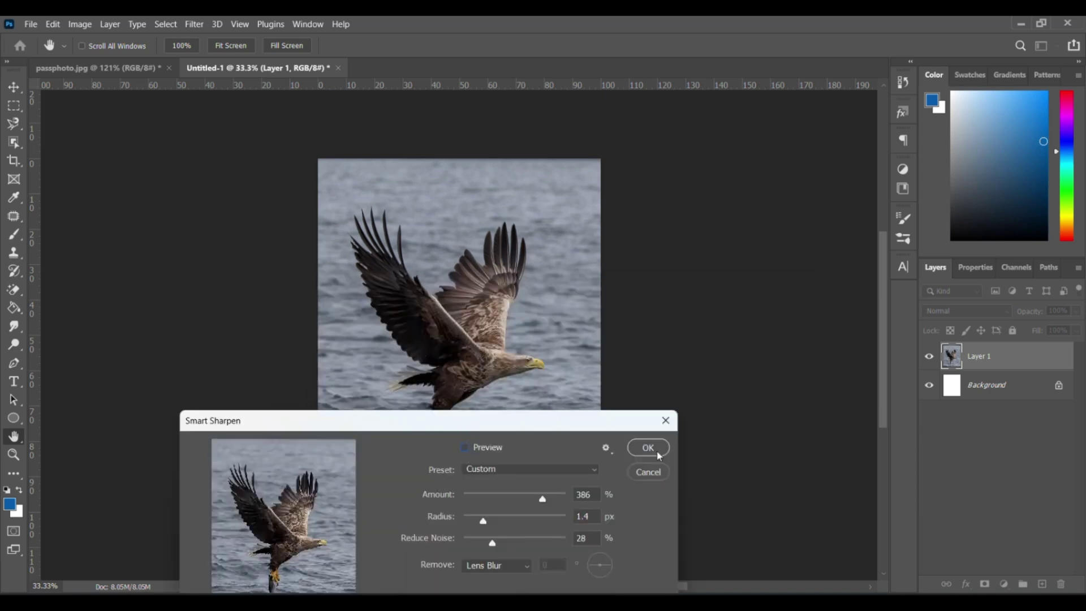
click(648, 447)
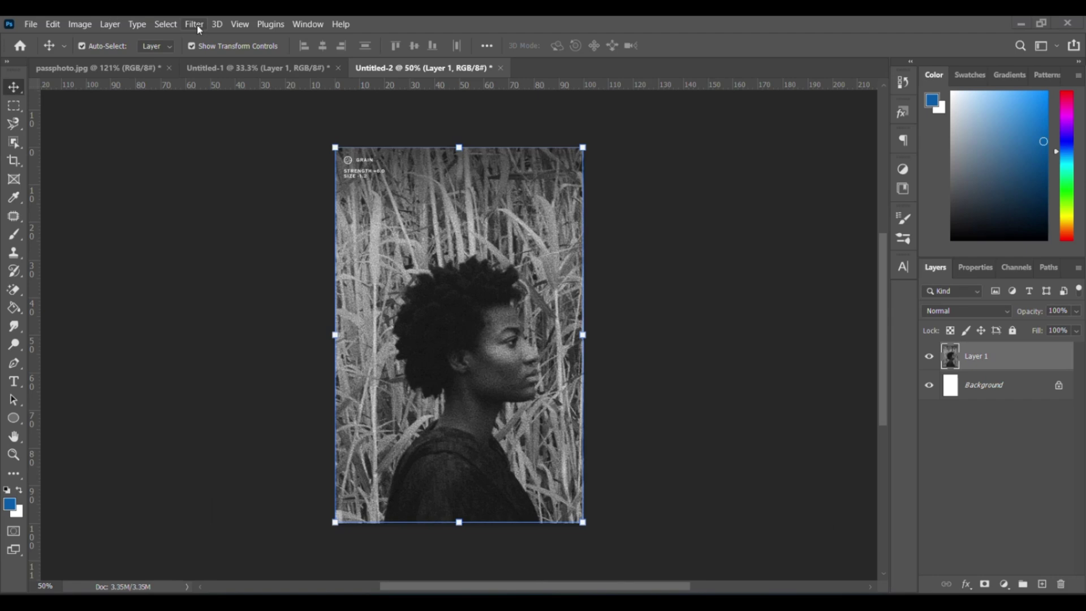
Open Reduce Noise on the grainy portrait, set Strength to 10 and the other three settings to 100%, and switch to Advanced mode.
click(195, 25)
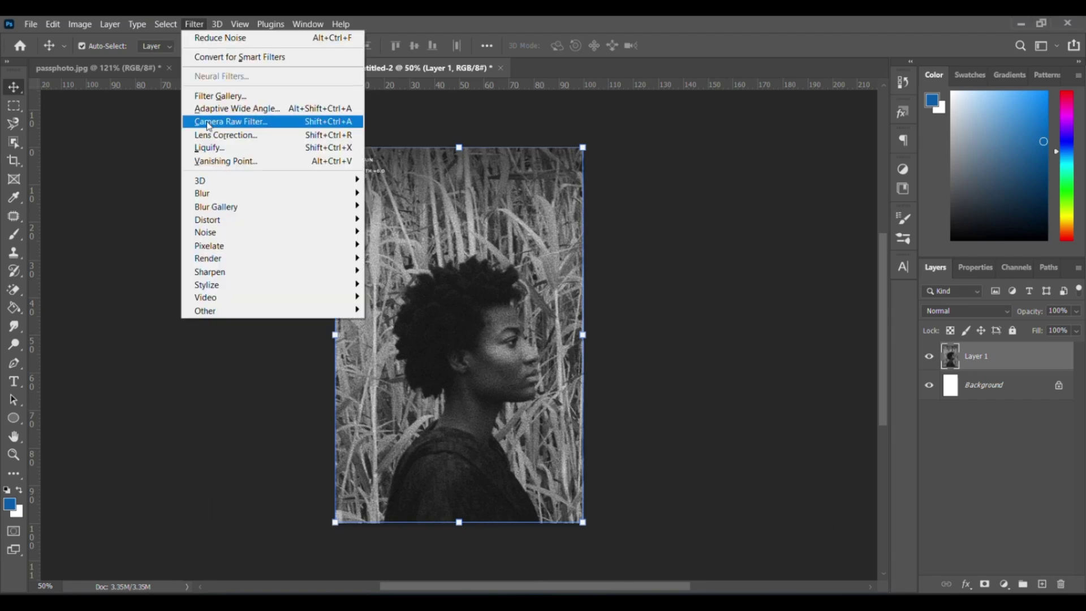
mouse_move(219, 236)
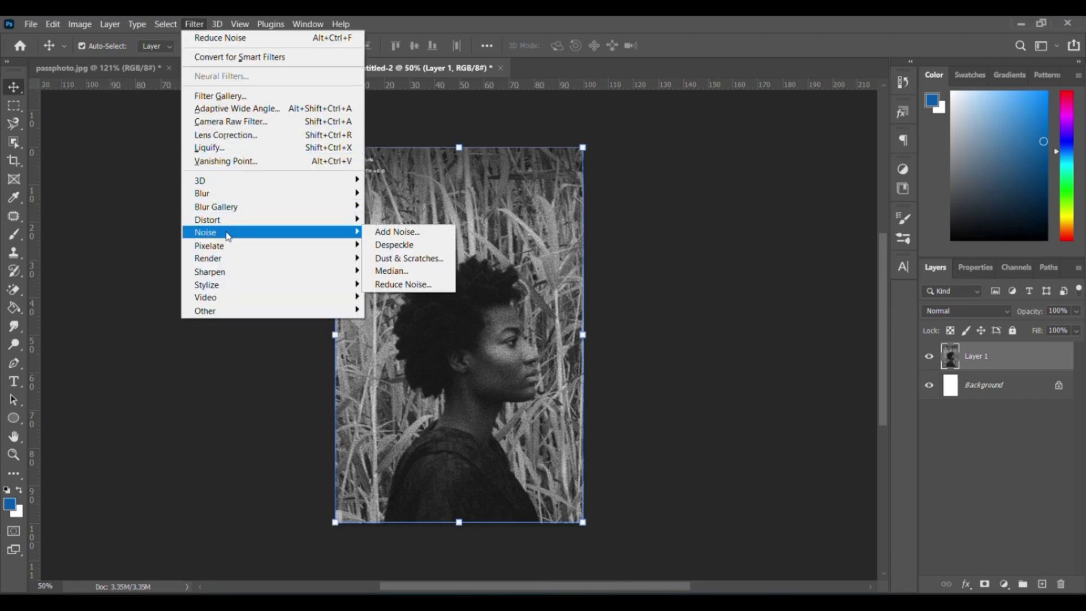
click(400, 285)
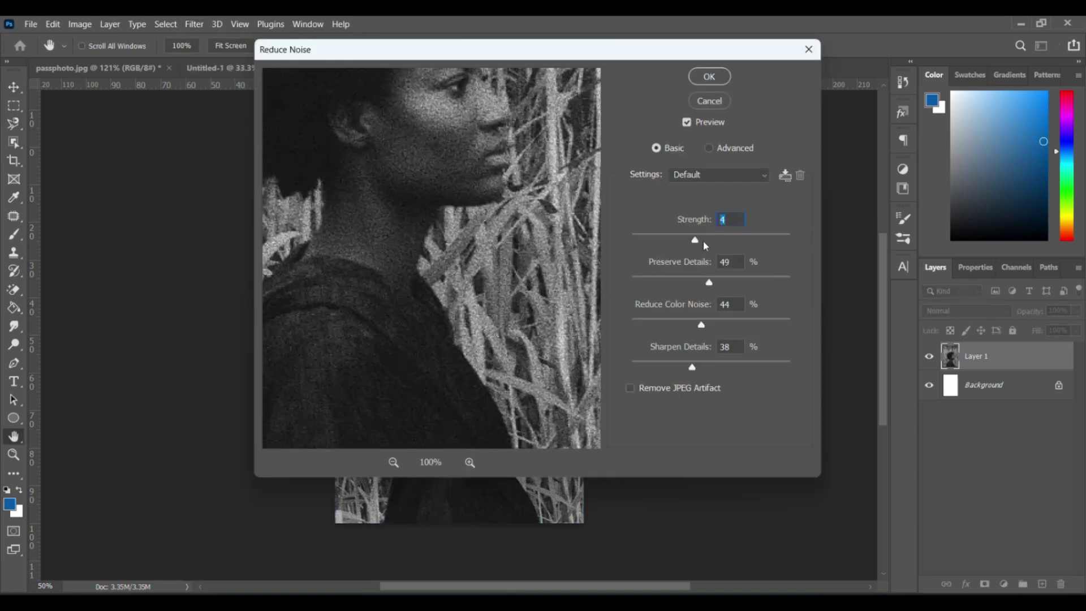
drag(695, 240, 823, 221)
drag(701, 326, 825, 317)
drag(691, 366, 817, 366)
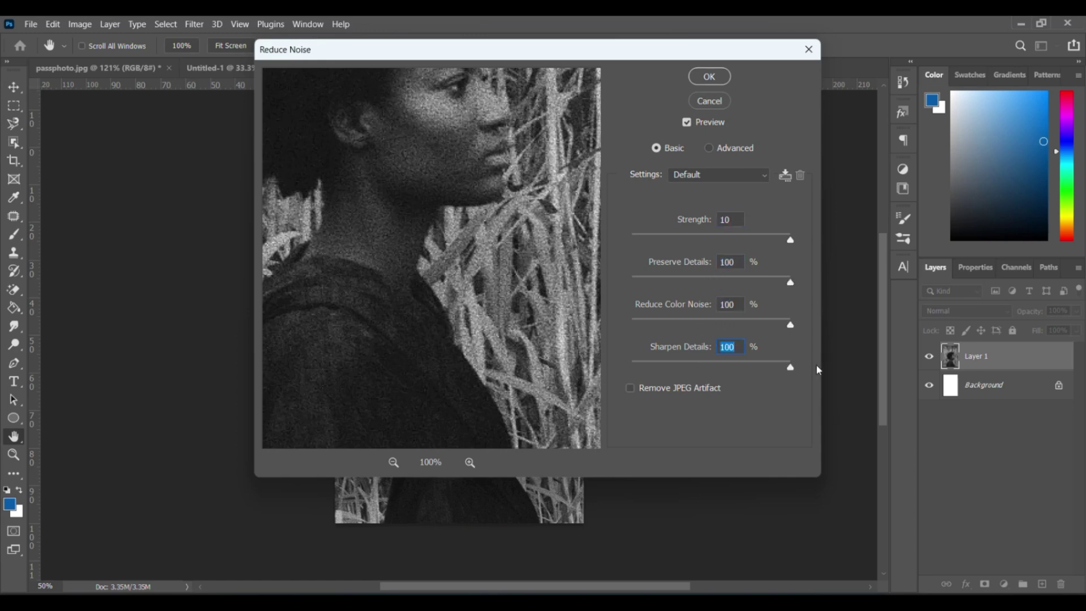
click(709, 148)
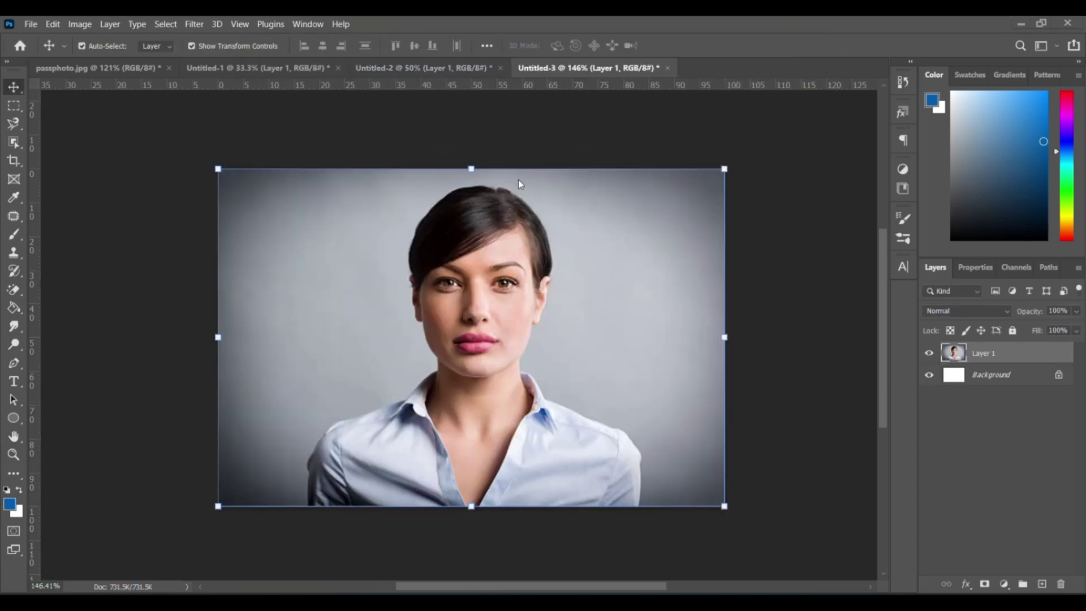
Open Liquify on the portrait and set Eye Distance -72, Nose Height -79, Nose Width -61, Smile 32 and Upper Lip 54.
click(194, 24)
click(233, 152)
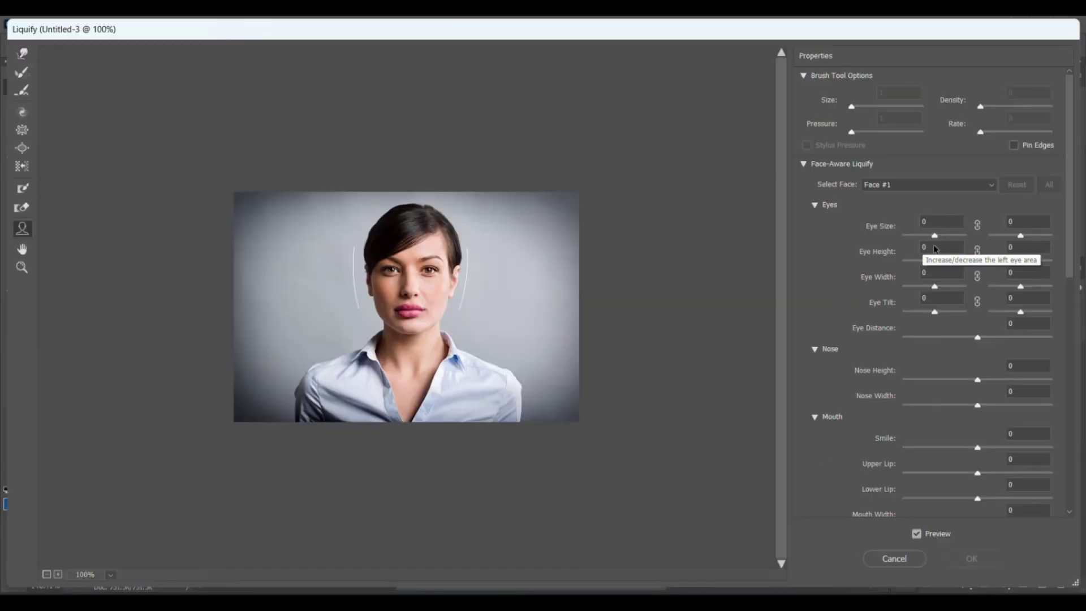
drag(977, 337, 925, 339)
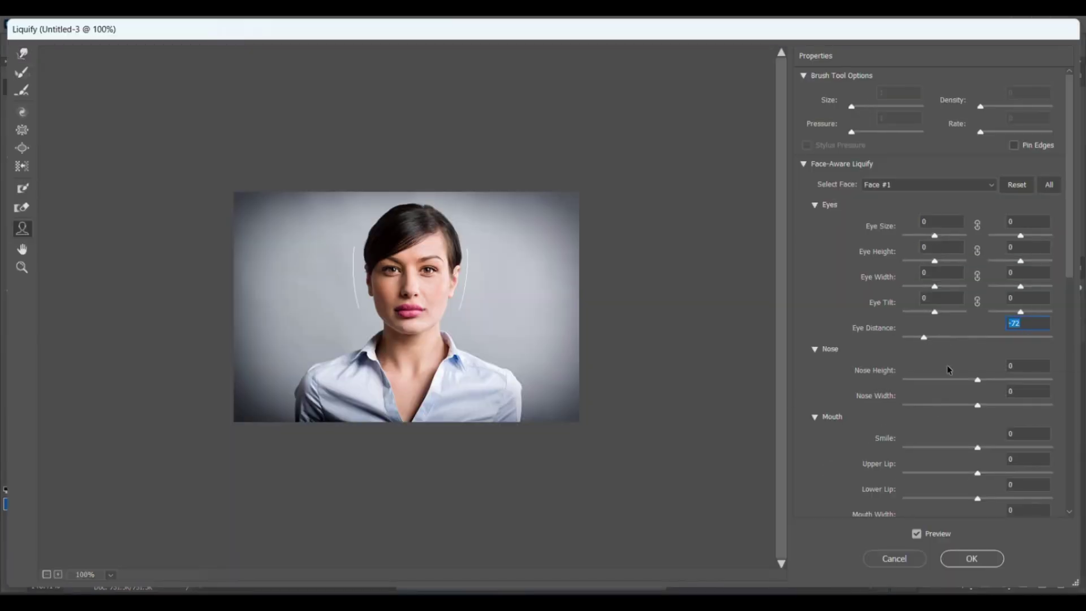
drag(977, 379, 1020, 379)
drag(970, 405, 1017, 428)
scroll(930, 414, down, 2)
scroll(998, 467, down, 8)
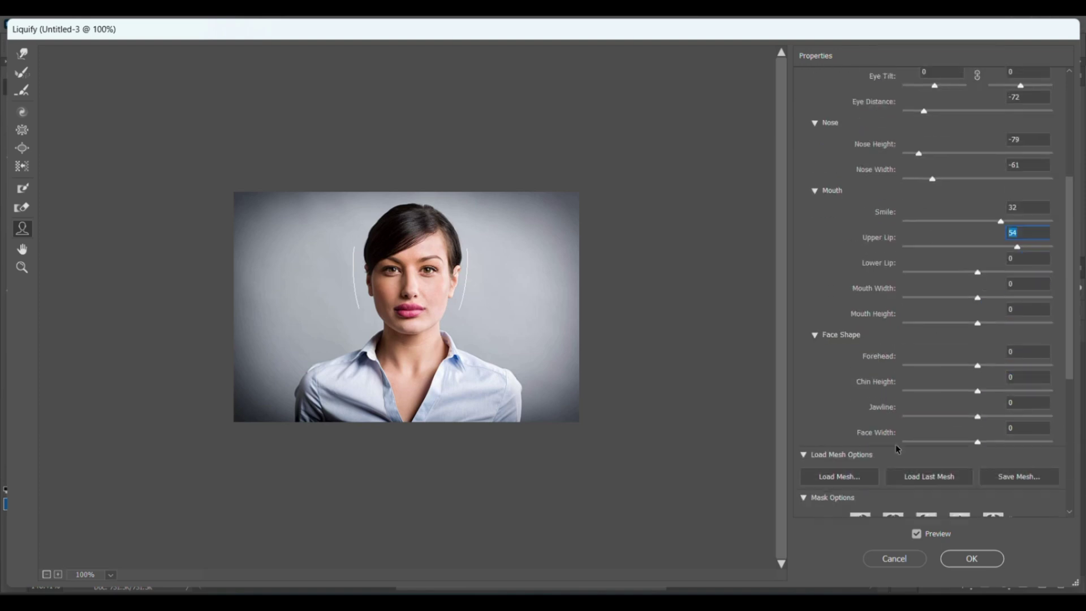
Reshape the face in Liquify with Forehead 53, Jawline -91 and Face Width 38.
drag(978, 366, 1016, 365)
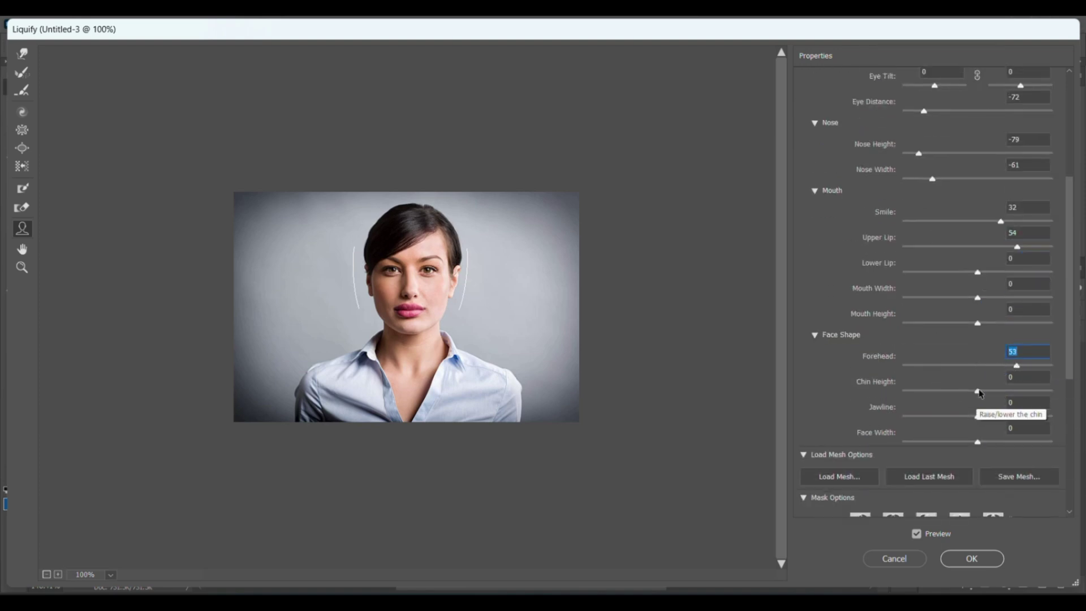
drag(977, 416, 909, 423)
drag(978, 441, 1005, 445)
Toggle the Liquify preview to compare the original and edited face, then apply the changes.
scroll(955, 431, down, 5)
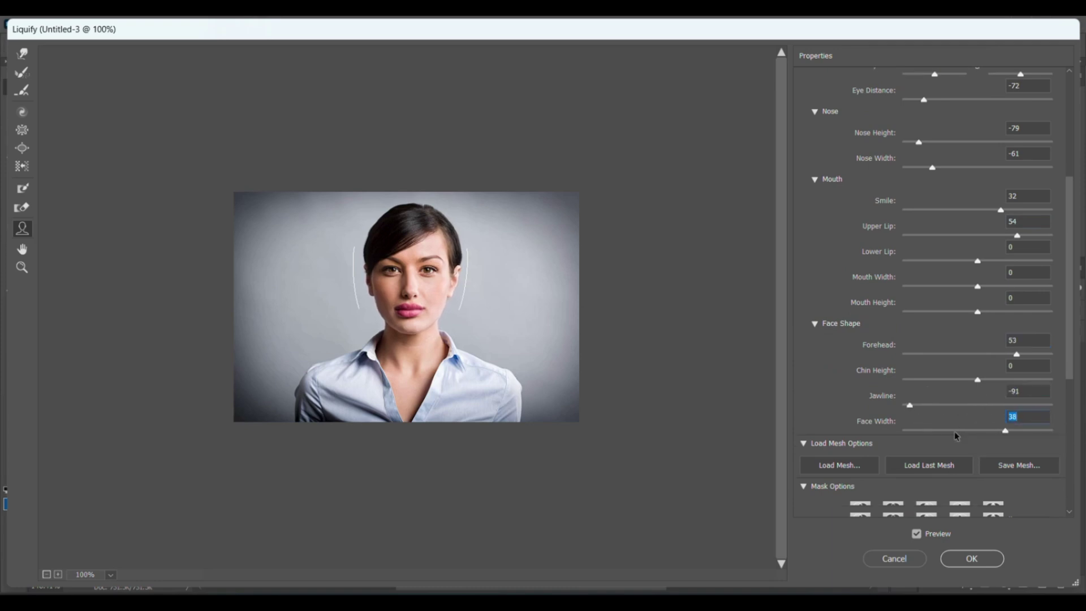
click(917, 534)
click(917, 534)
click(917, 534)
click(917, 534)
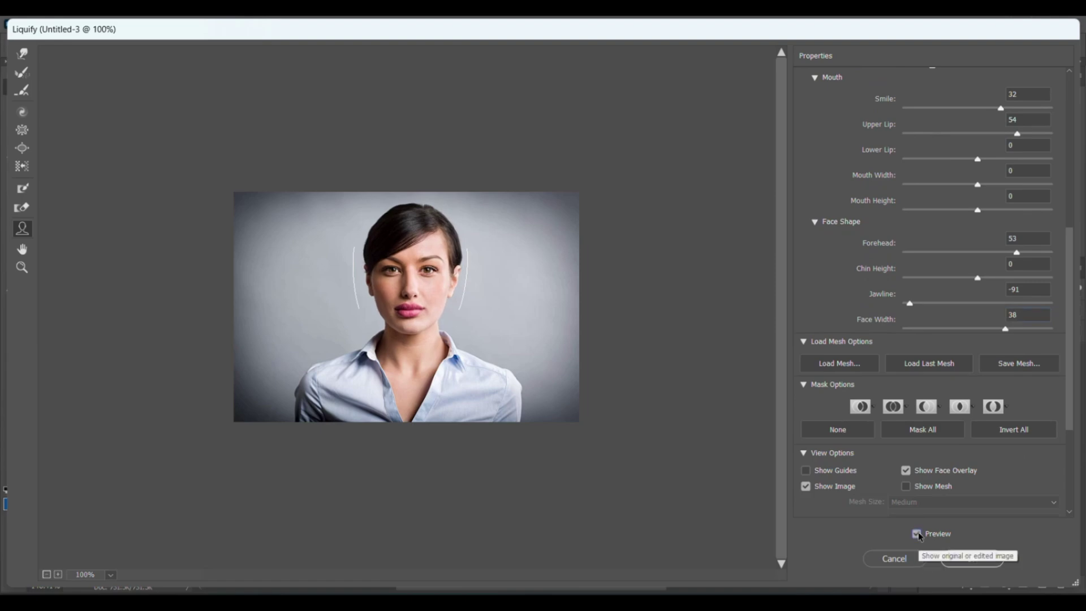
key(Return)
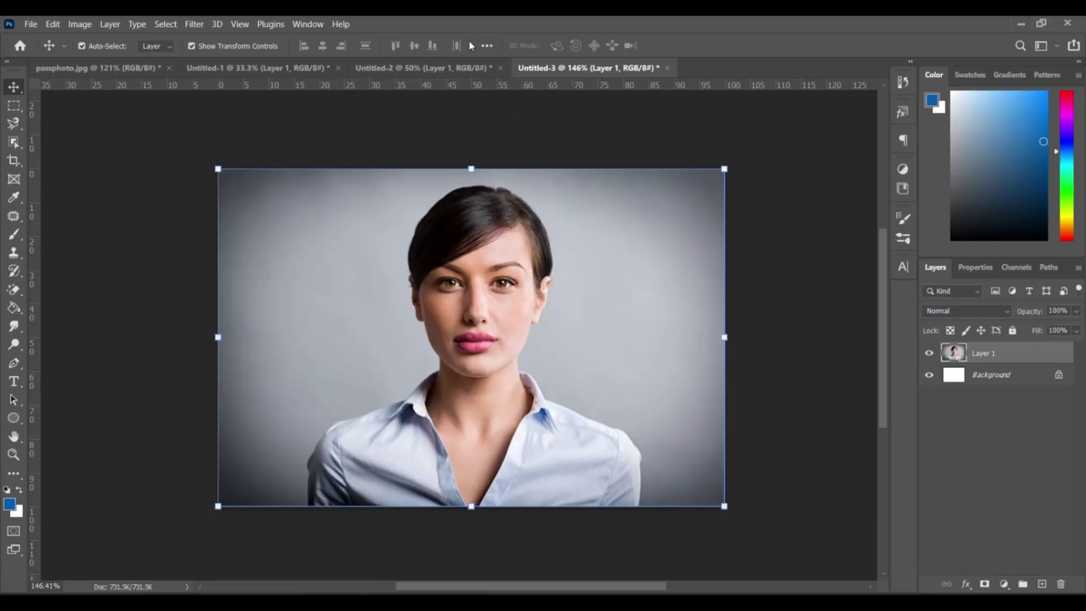
Open the Filter Gallery on the portrait layer and expand the Artistic filters.
click(194, 24)
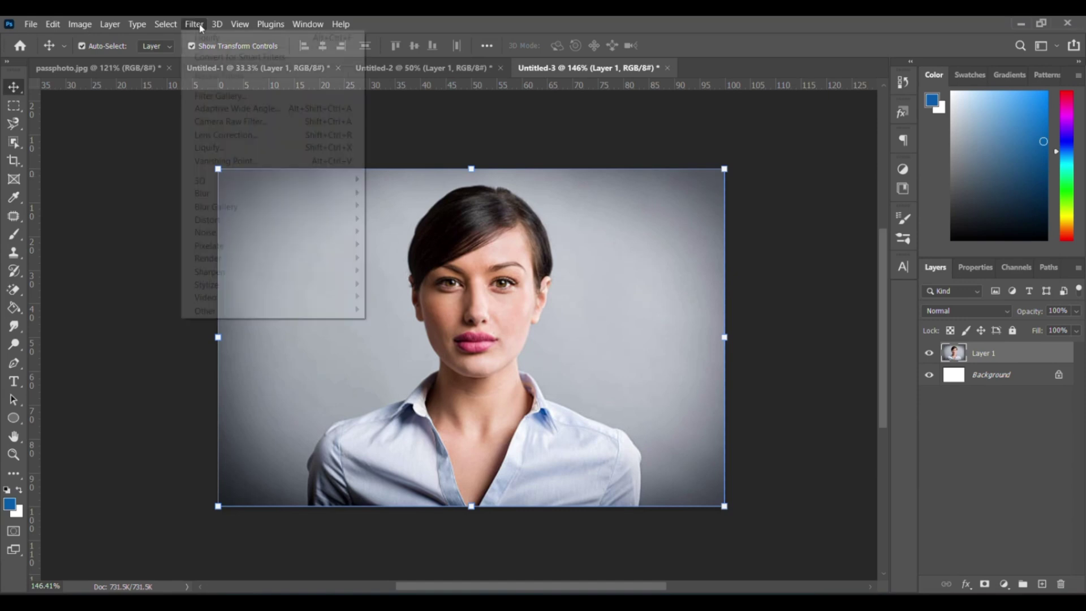
click(224, 98)
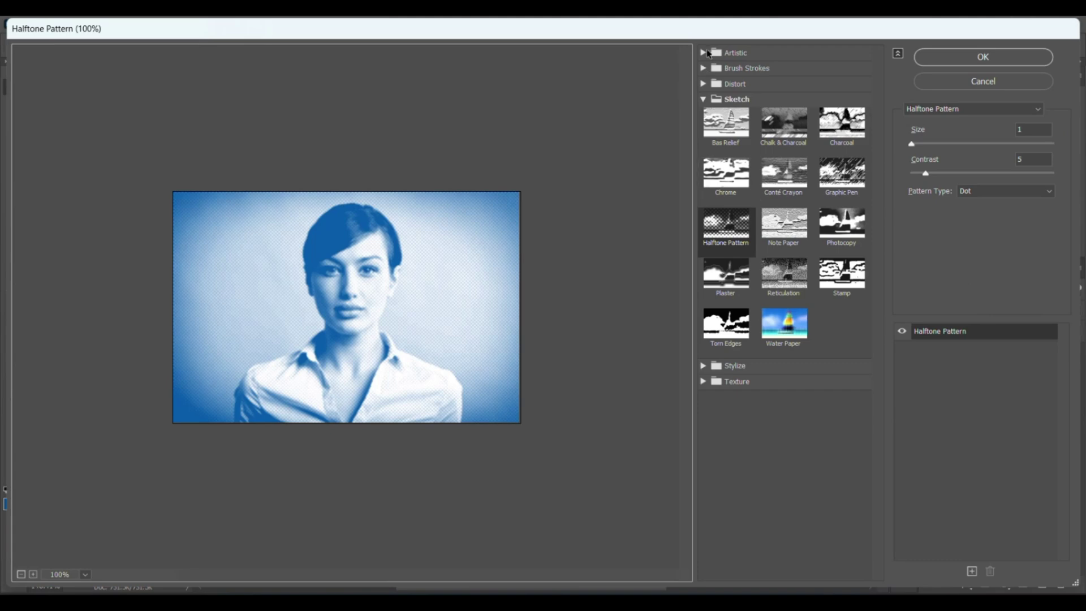
click(731, 52)
Try Dry Brush, then Cutout with 3 levels, Edge Simplicity 0 and Edge Fidelity 1 on the portrait.
click(842, 78)
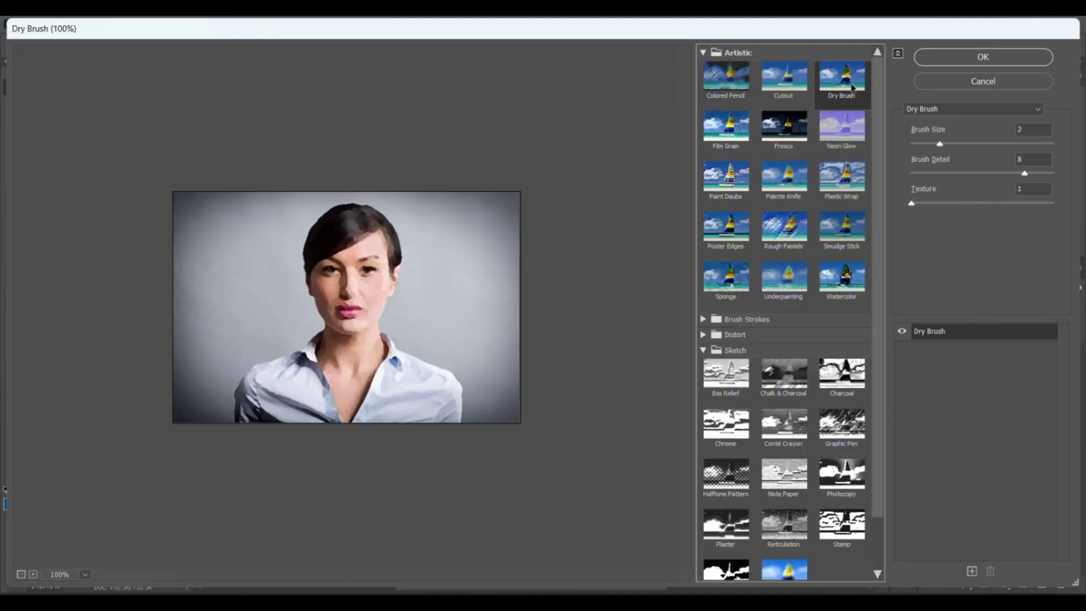
click(781, 80)
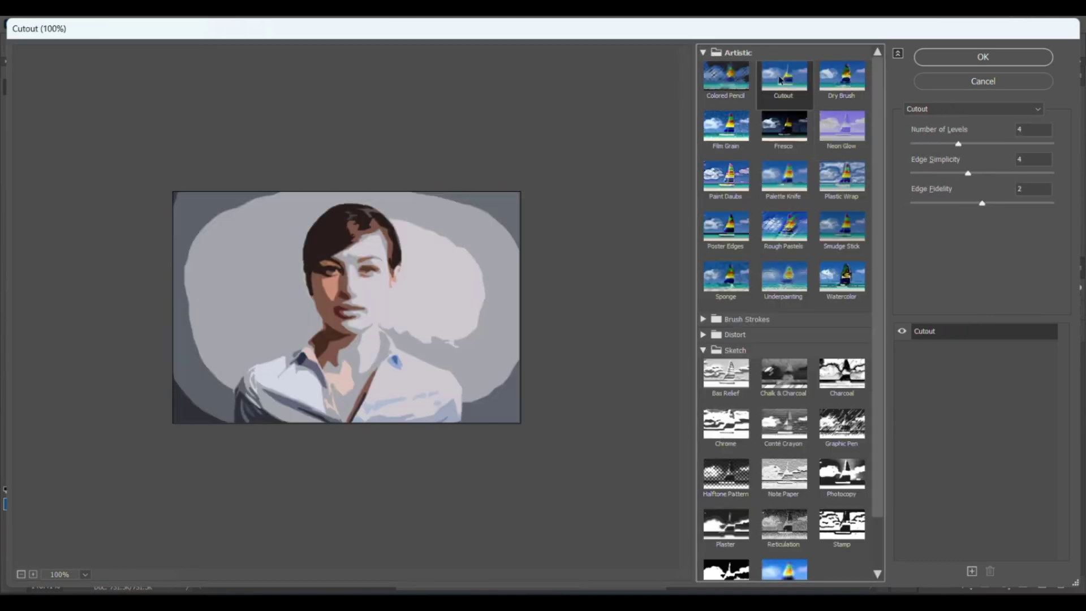
drag(959, 144, 912, 196)
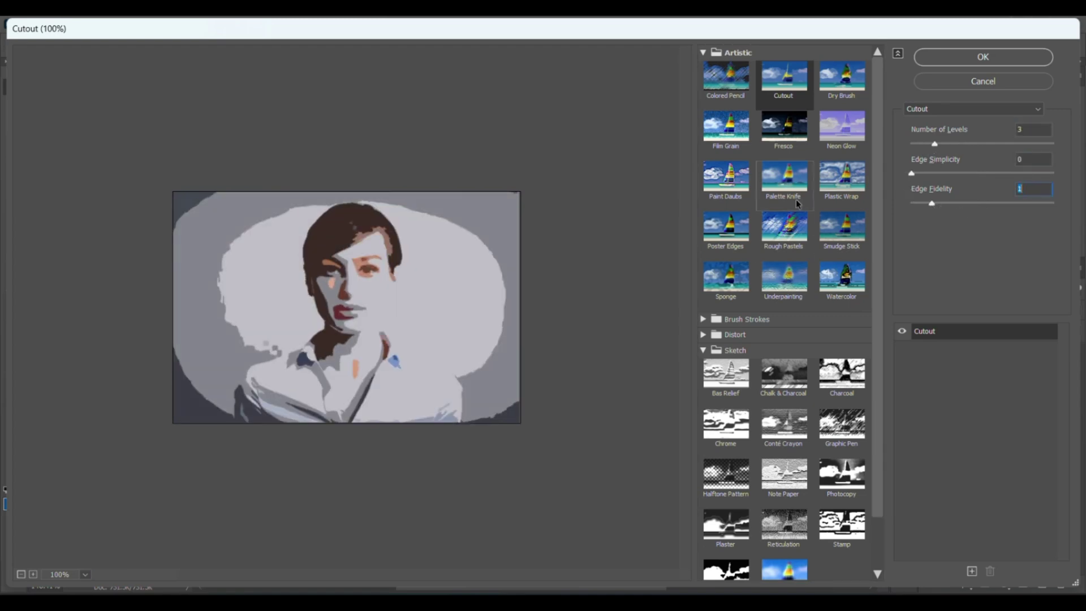
Apply Poster Edges to the portrait with Edge Thickness 7, Edge Intensity 0 and Posterization 3.
click(727, 226)
drag(940, 144, 1010, 144)
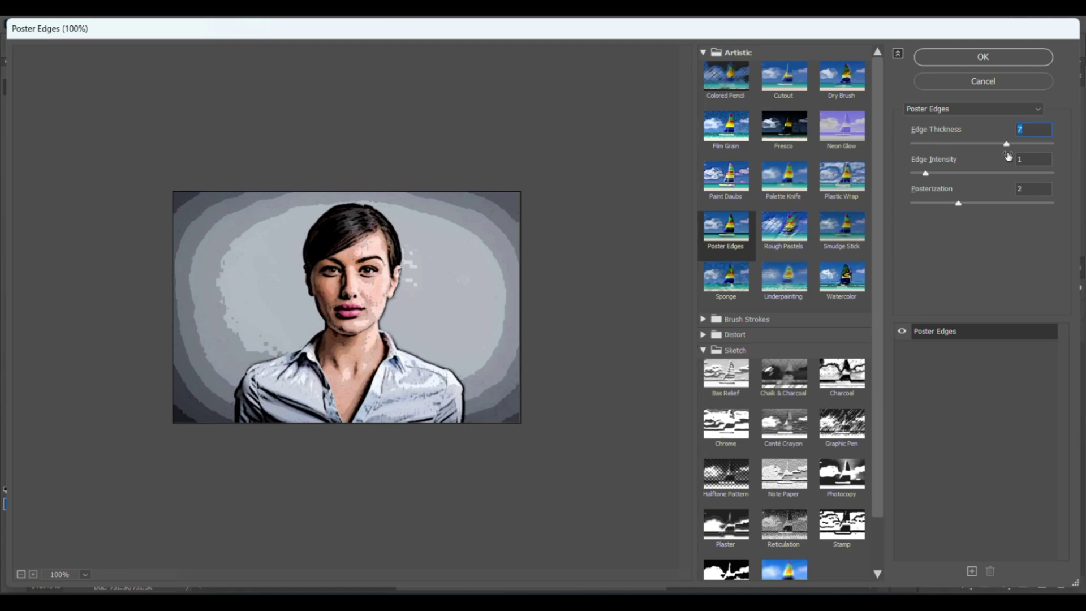
drag(925, 174, 972, 222)
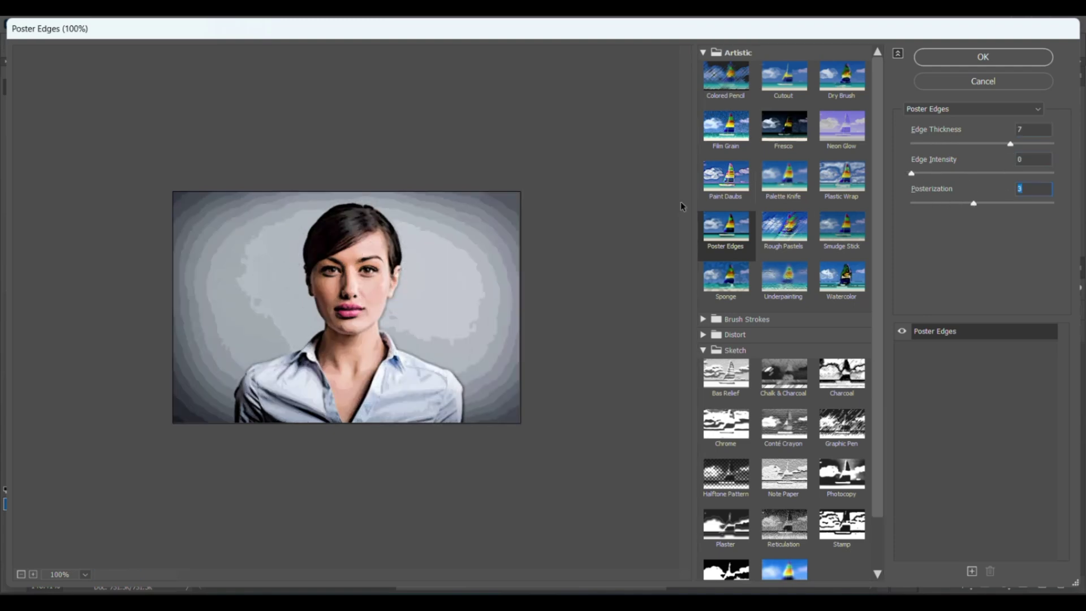
click(954, 56)
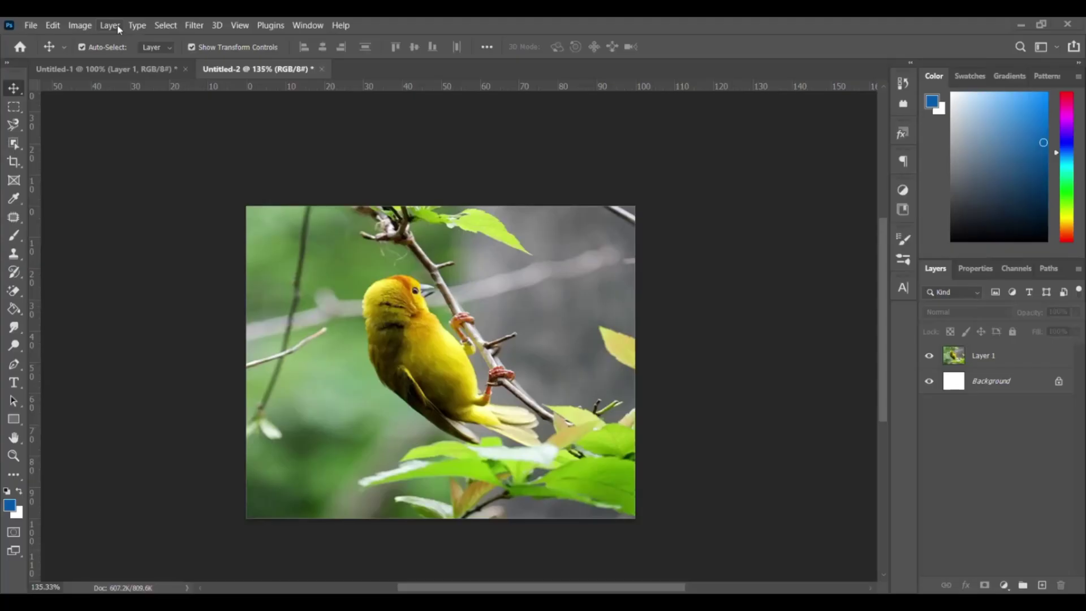
Select the yellow bird photo's layer and open the High Pass filter on it.
click(194, 26)
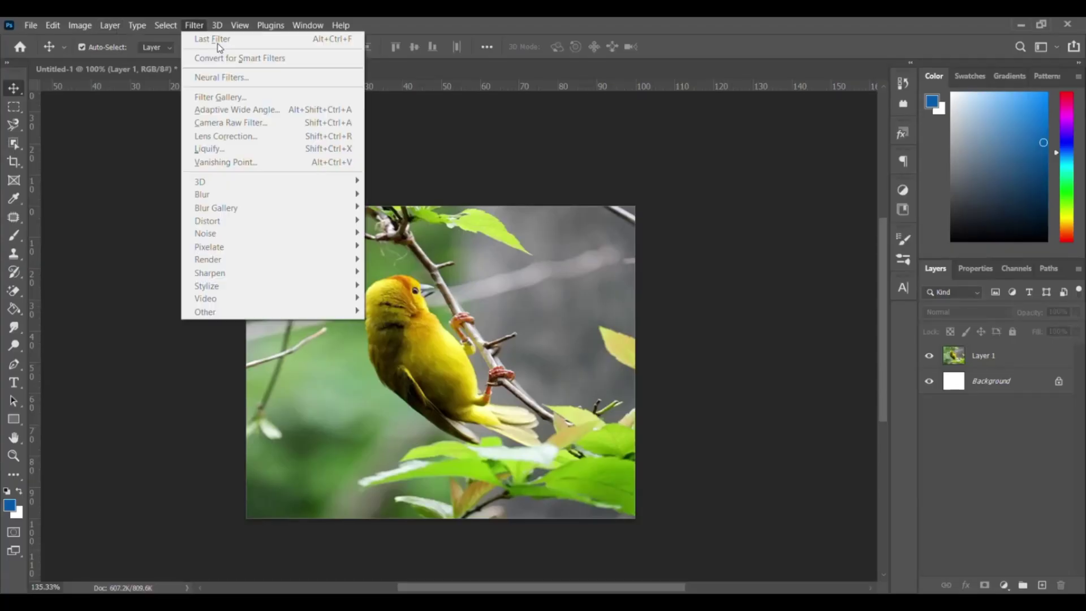
click(516, 265)
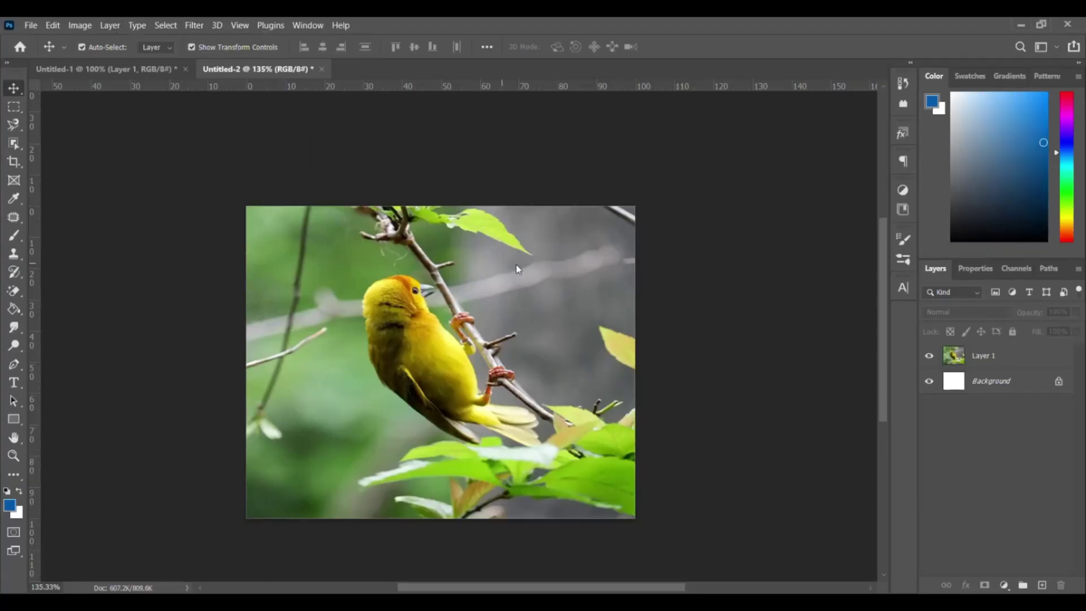
click(1004, 362)
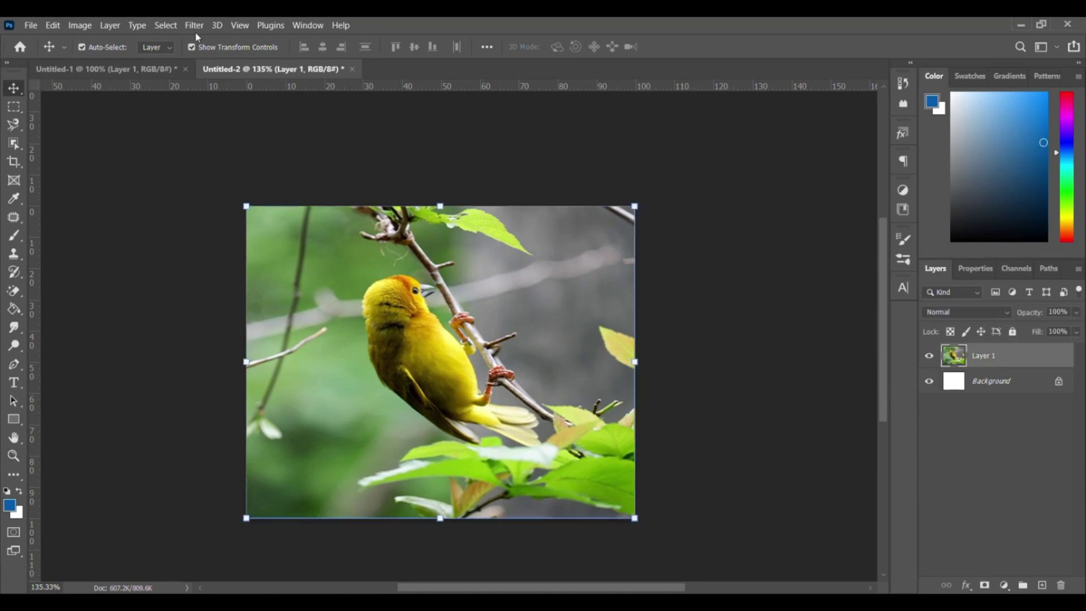
click(194, 25)
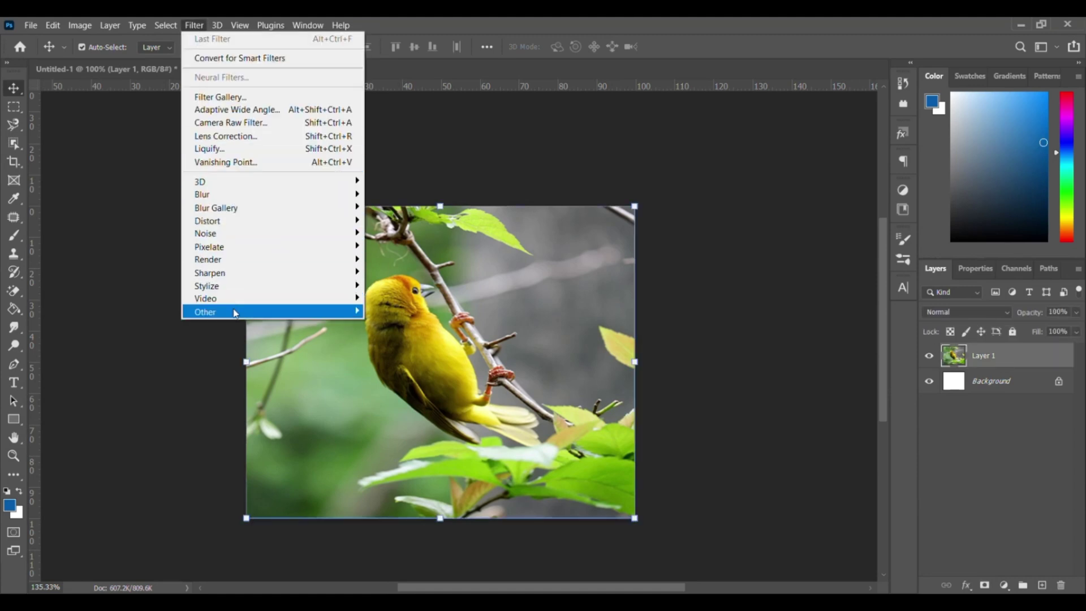
mouse_move(236, 313)
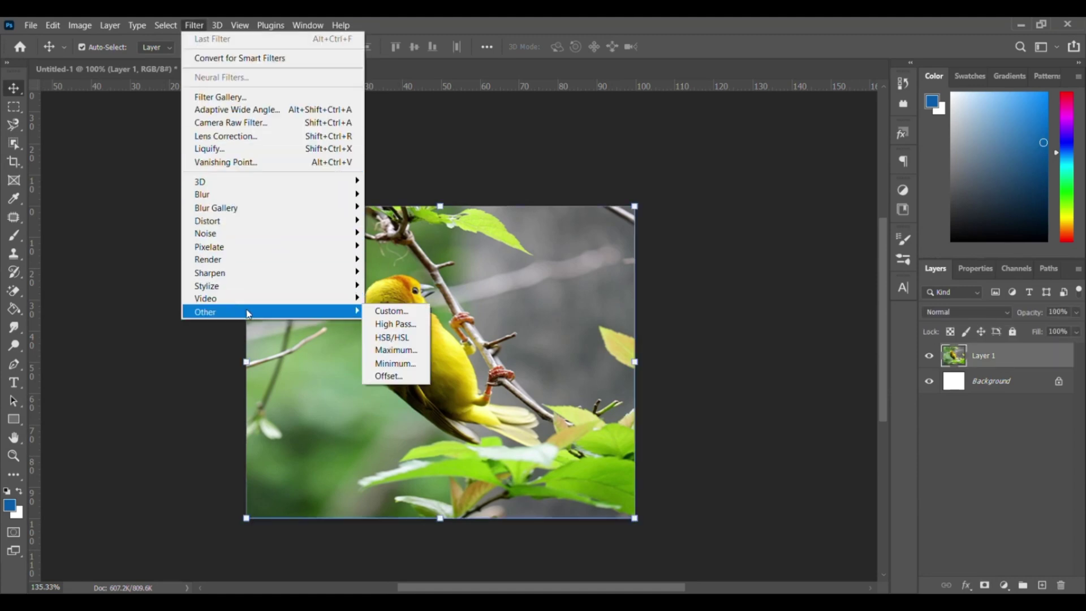
click(403, 327)
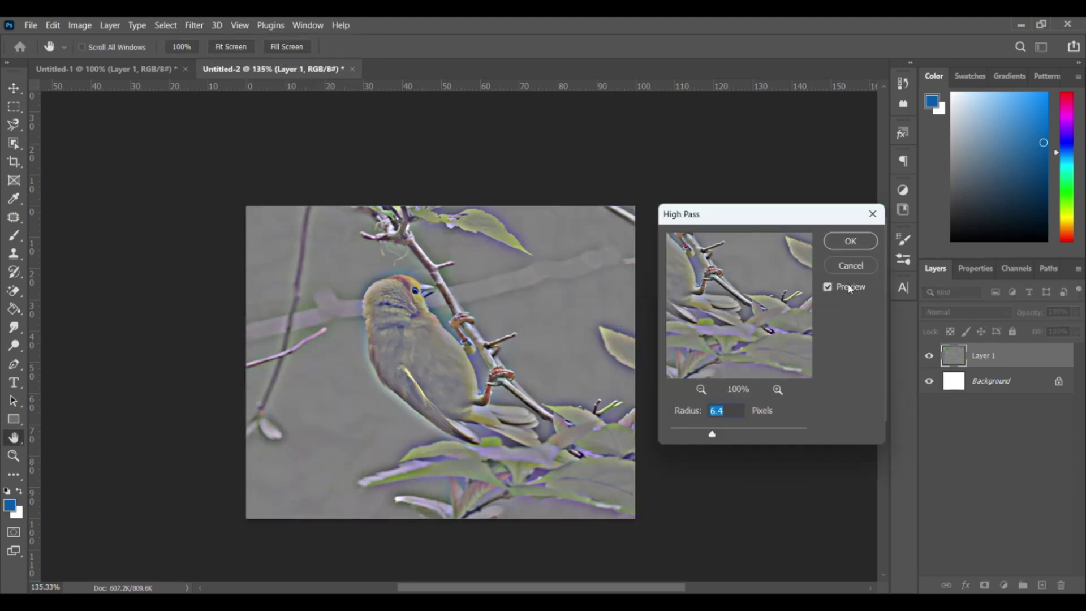
Set the High Pass radius to 9.4 pixels and toggle the preview to compare with the original photo.
mouse_move(712, 441)
mouse_down()
mouse_move(779, 439)
mouse_move(725, 450)
mouse_up()
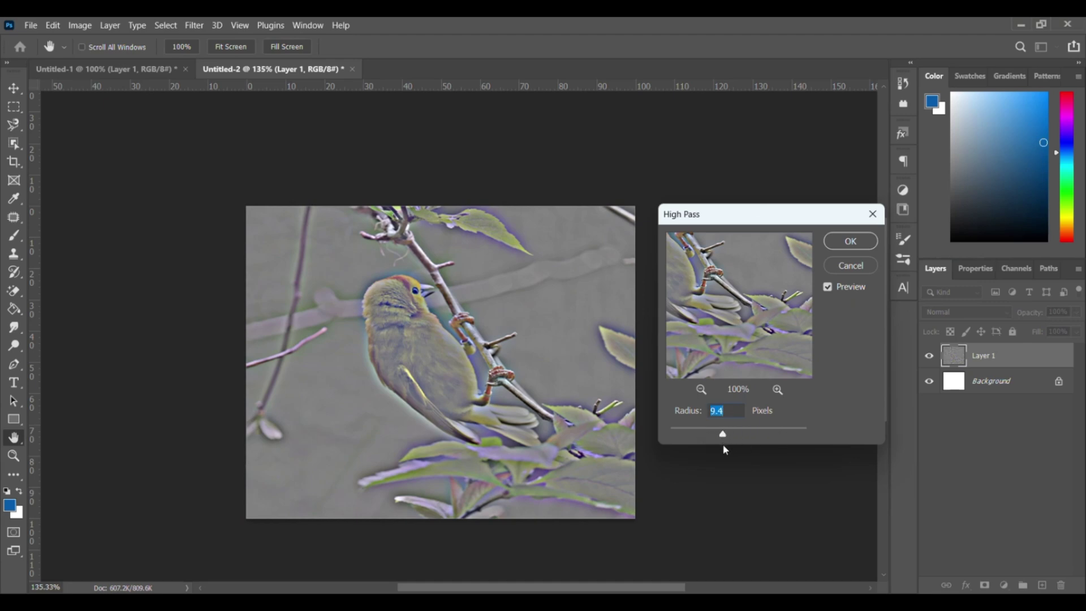
click(826, 292)
click(826, 292)
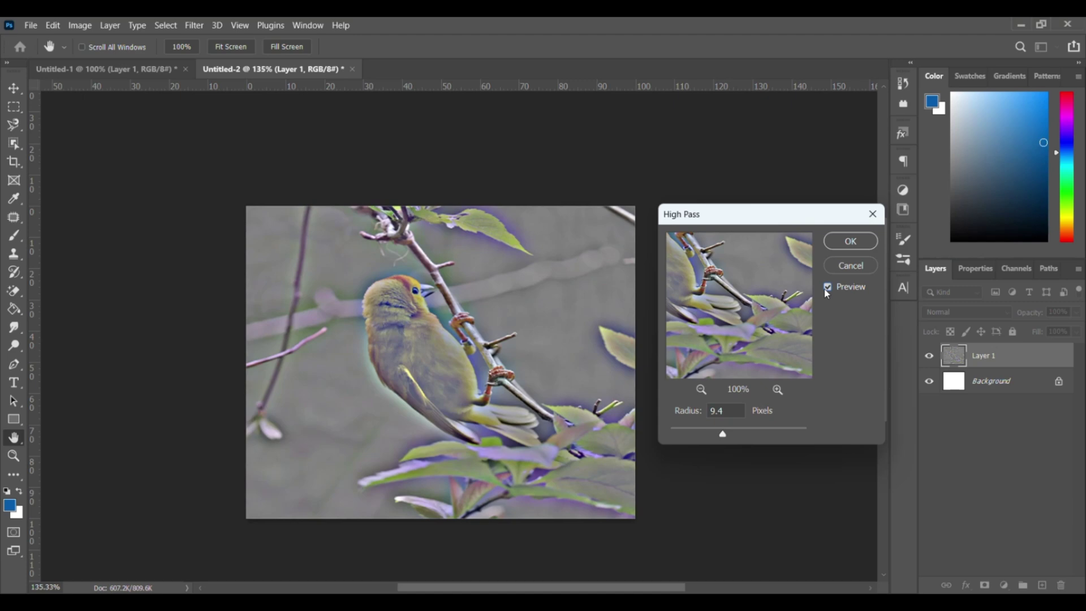
Try a High Pass radius of 3.0 pixels on the bird photo and discard the filter.
drag(725, 441, 695, 442)
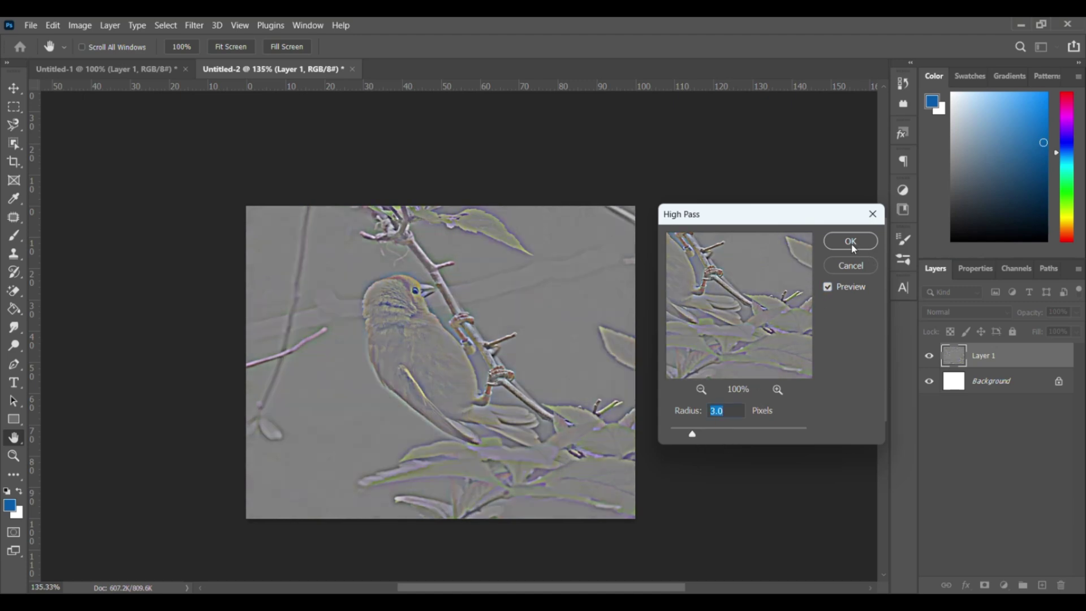
click(852, 266)
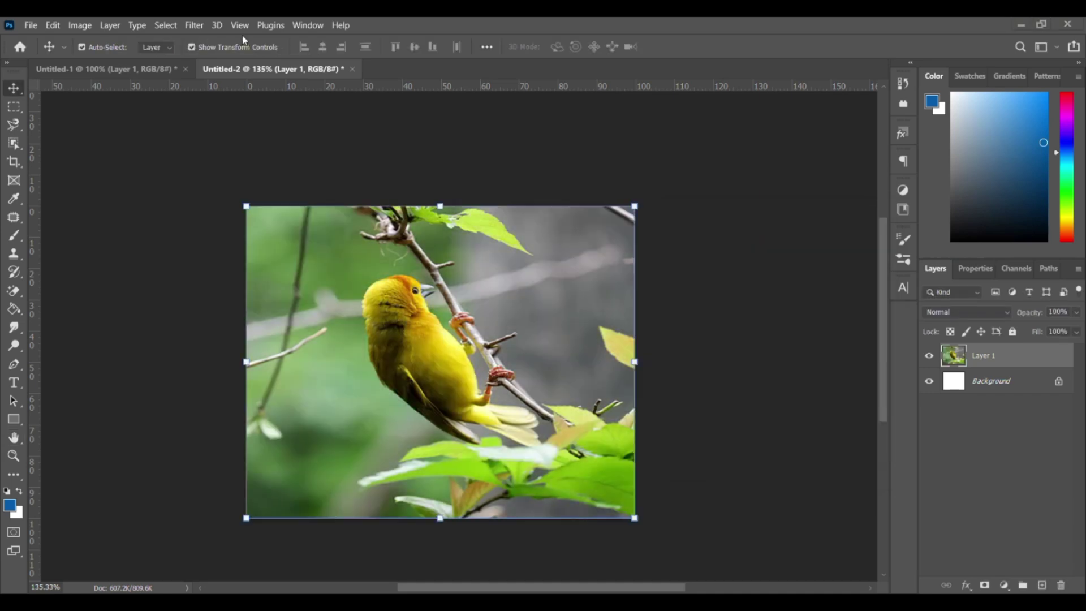
Open the list of installed plugins, browse for more in Creative Cloud Desktop, and leave its sign-in page.
click(269, 28)
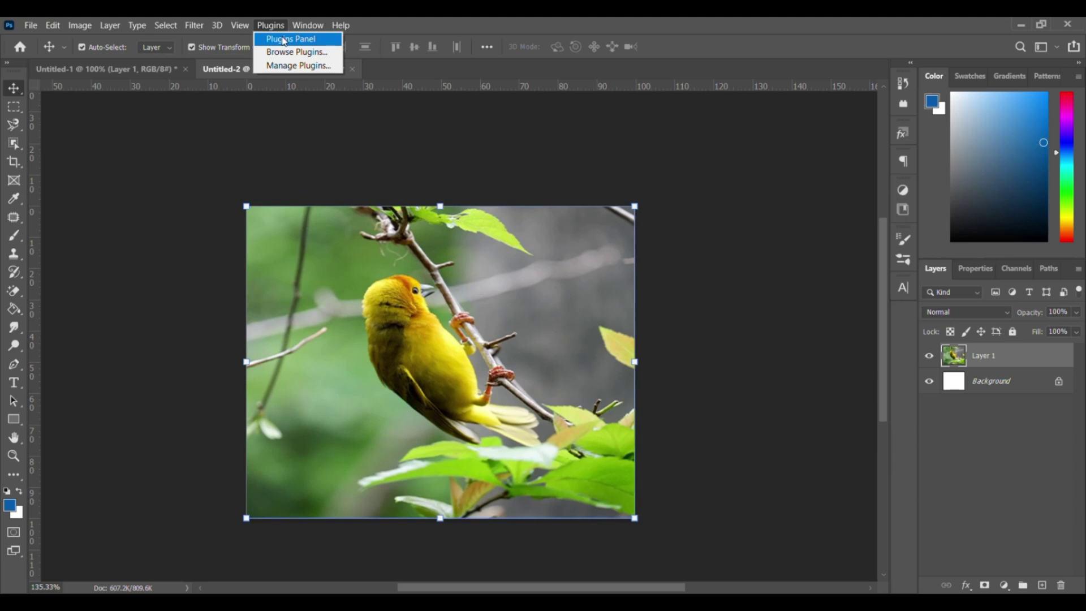
click(284, 39)
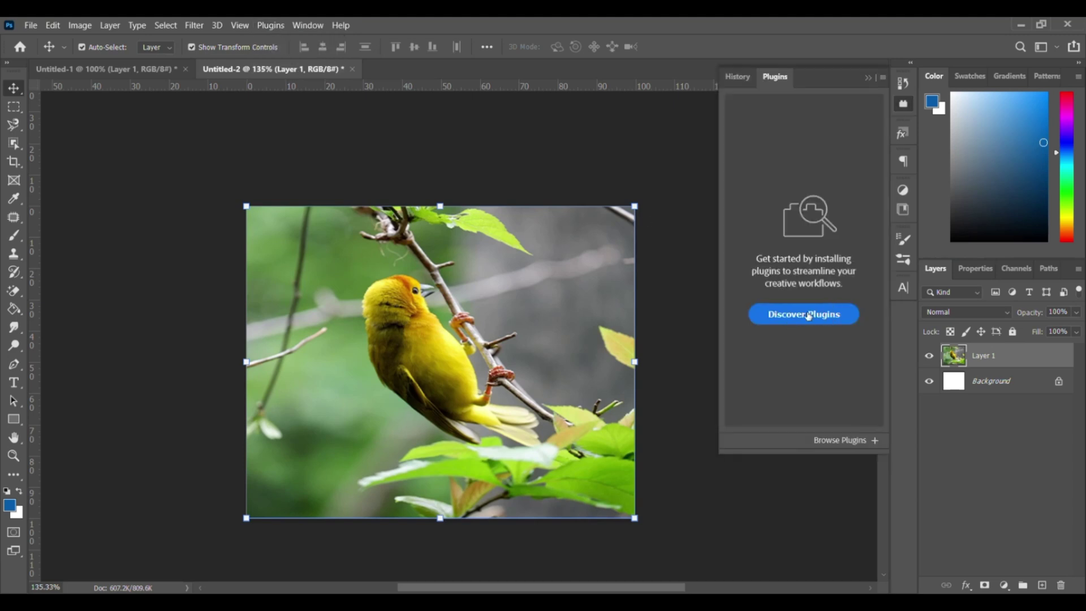
click(874, 440)
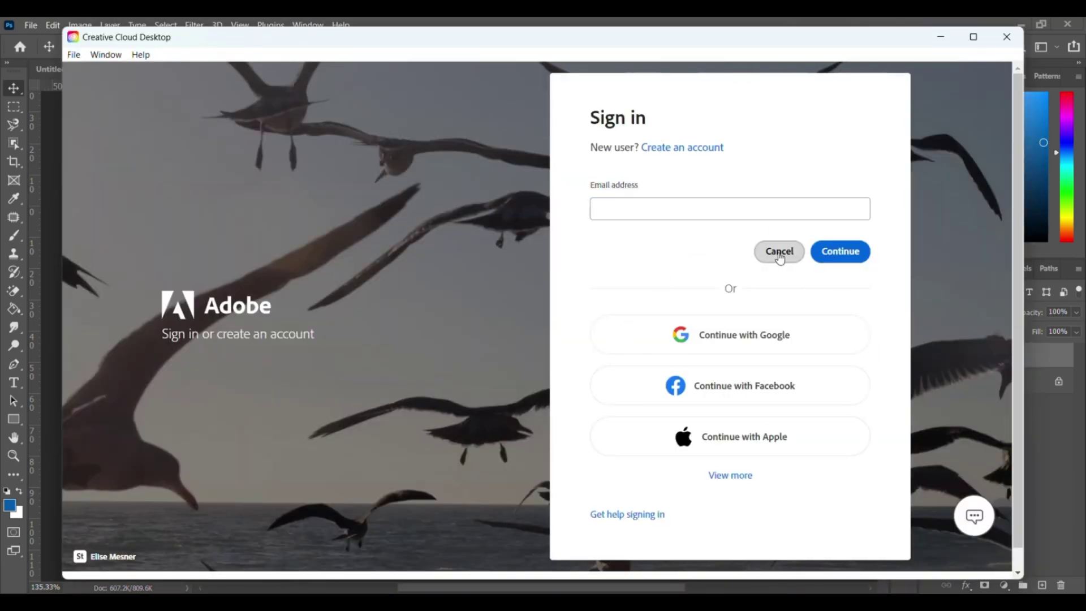
click(761, 336)
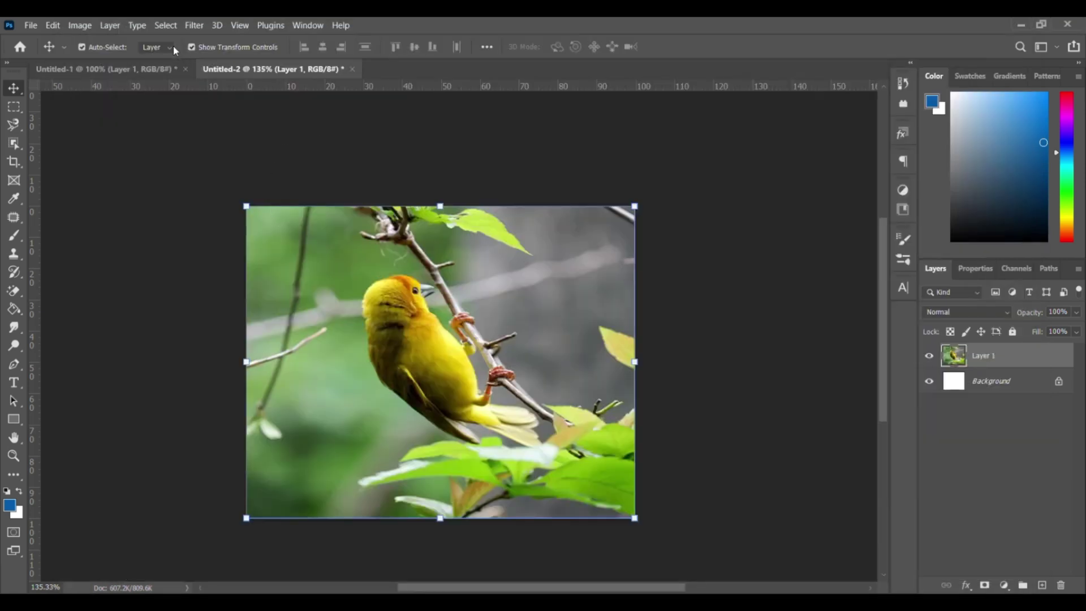
Apply Color Balance to the bird photo's midtones with levels +35, +58 and +56.
click(80, 26)
mouse_move(96, 61)
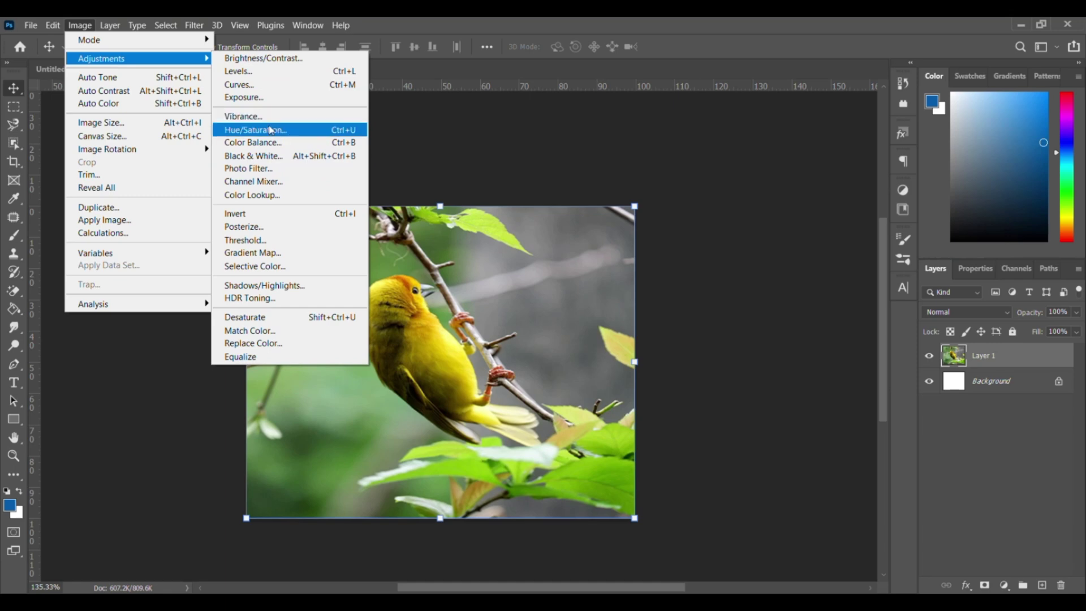
click(280, 143)
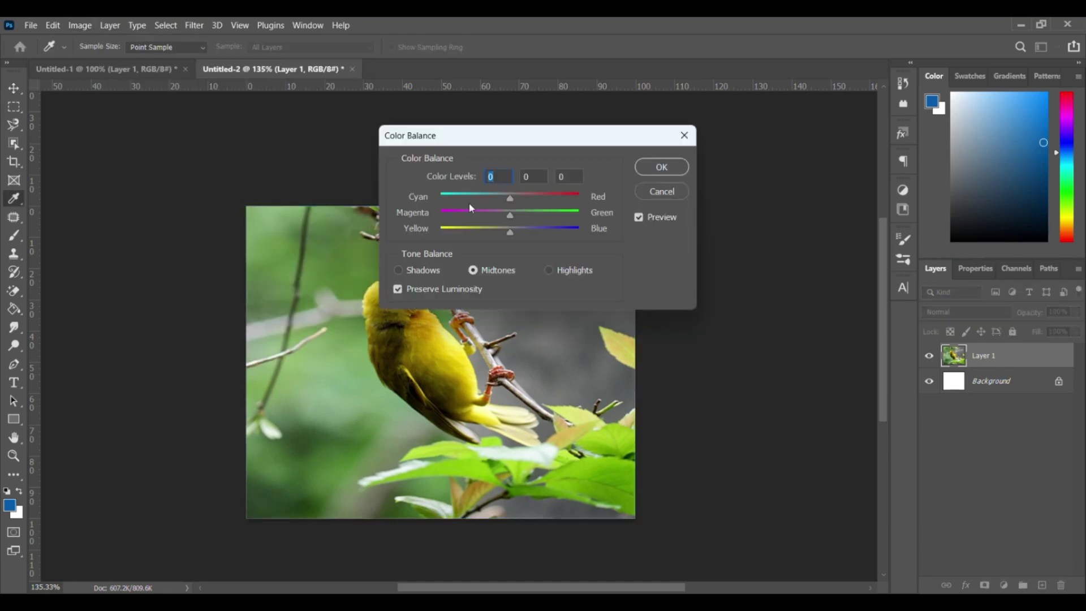
drag(523, 137, 745, 96)
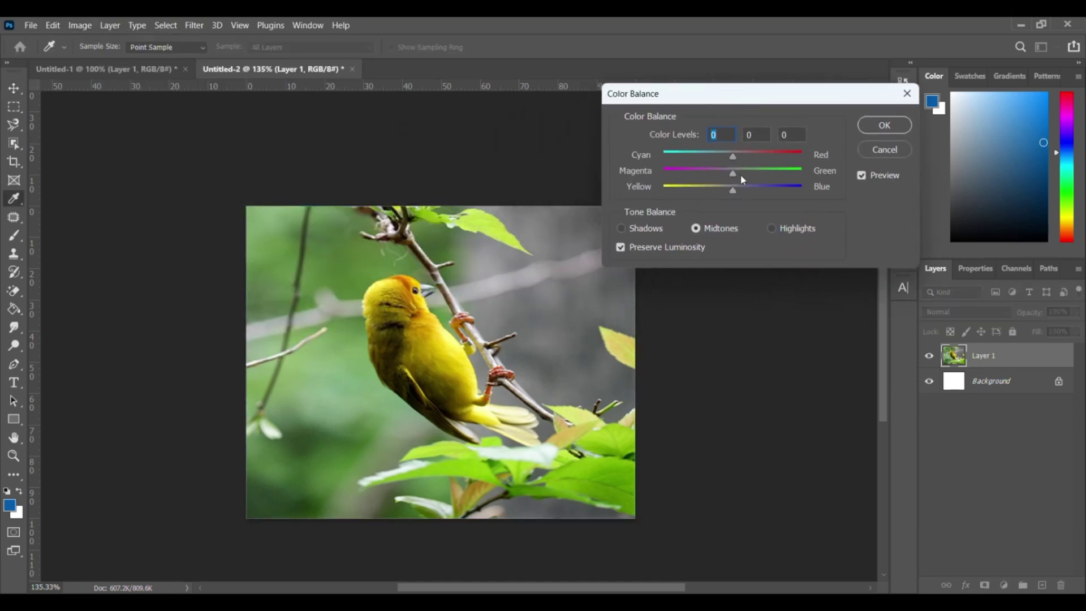
drag(731, 157, 774, 195)
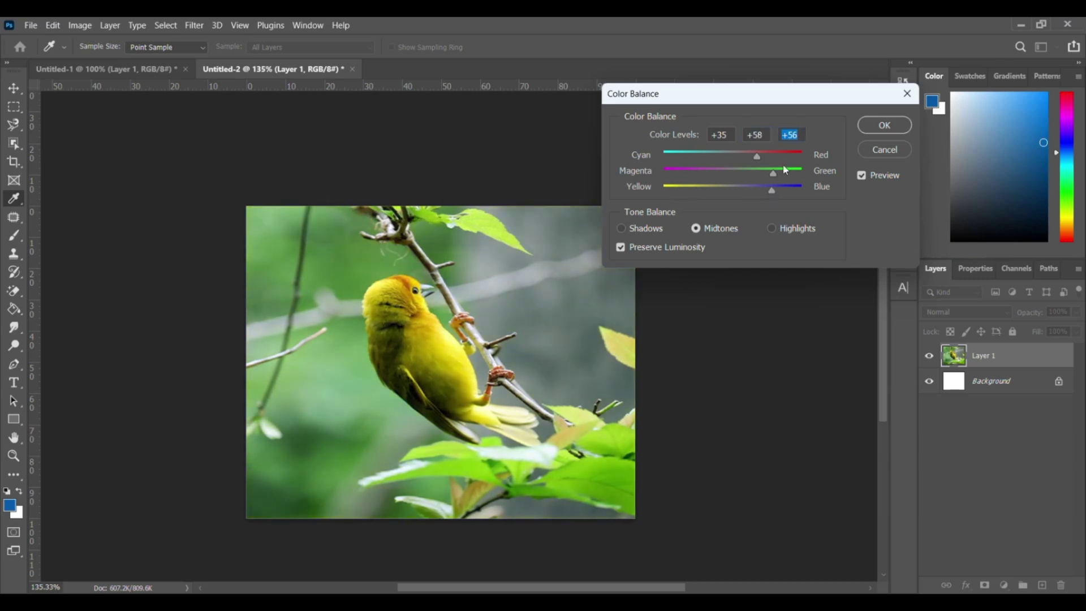
click(884, 126)
key(v)
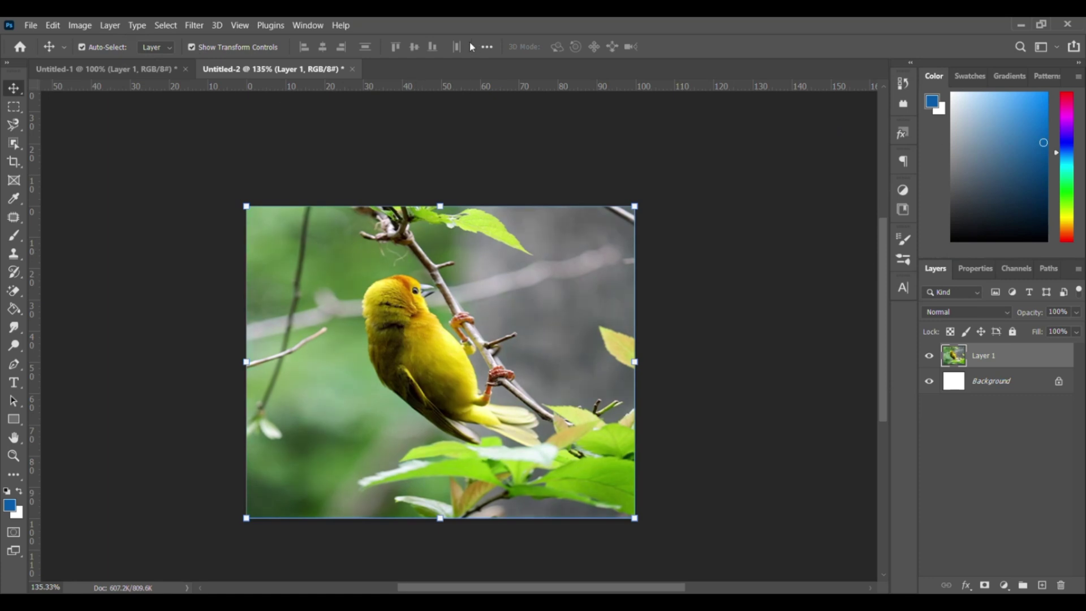
Convert the bird document to CMYK Color mode, flattening its layers.
click(84, 27)
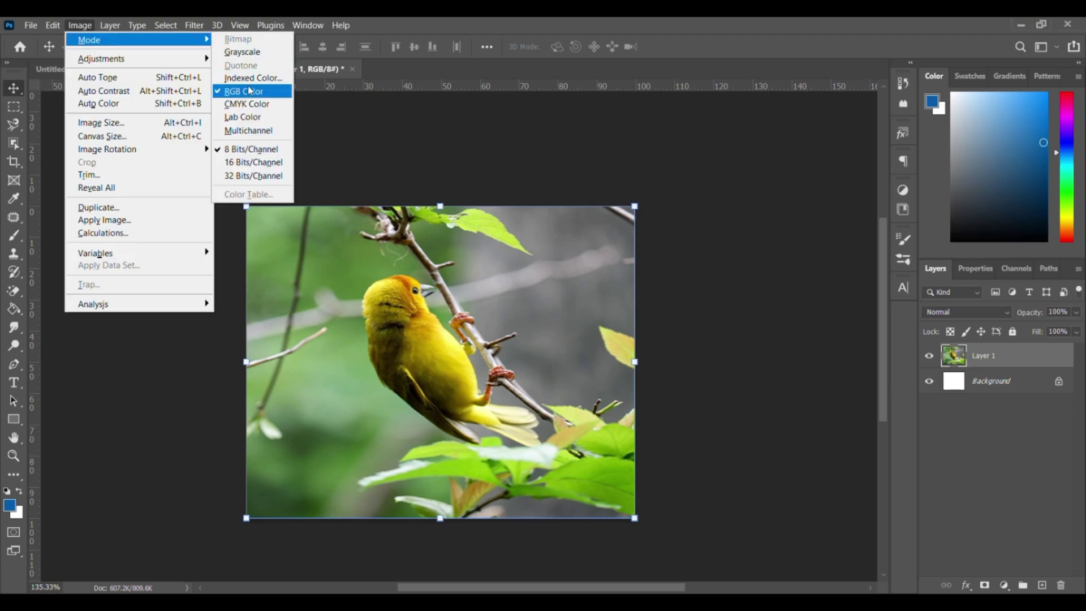
click(255, 103)
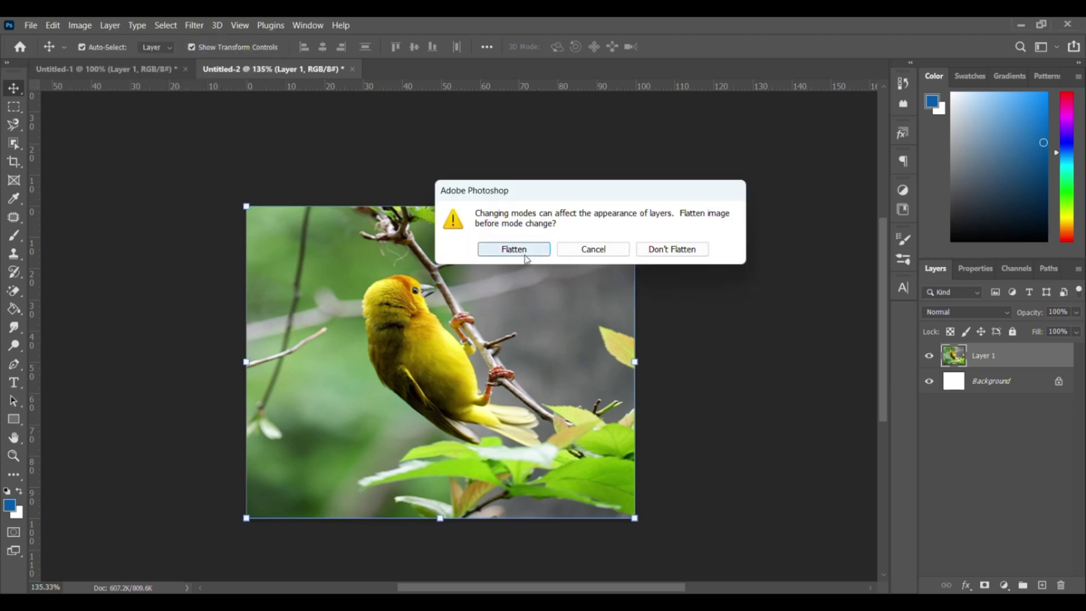
click(525, 255)
click(554, 270)
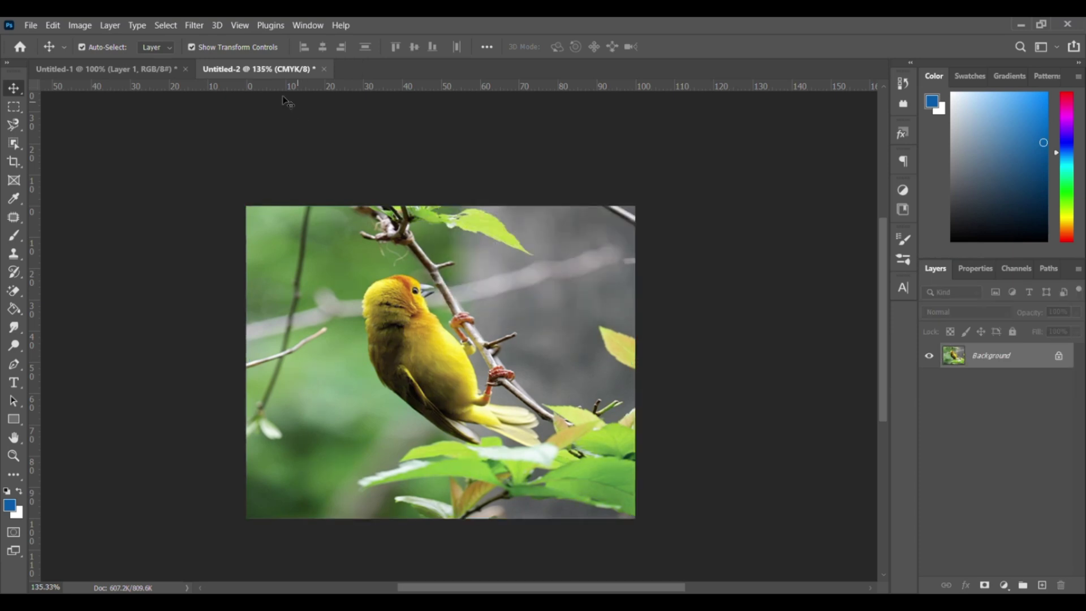
Try converting the bird image to Grayscale mode, discarding its color information.
click(80, 25)
mouse_move(97, 49)
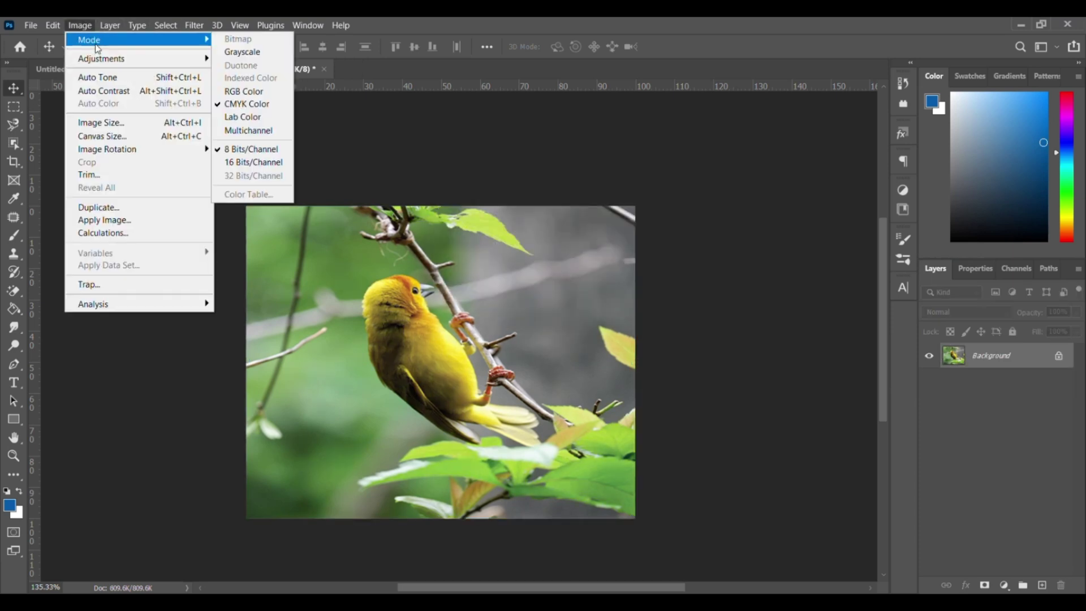
click(254, 54)
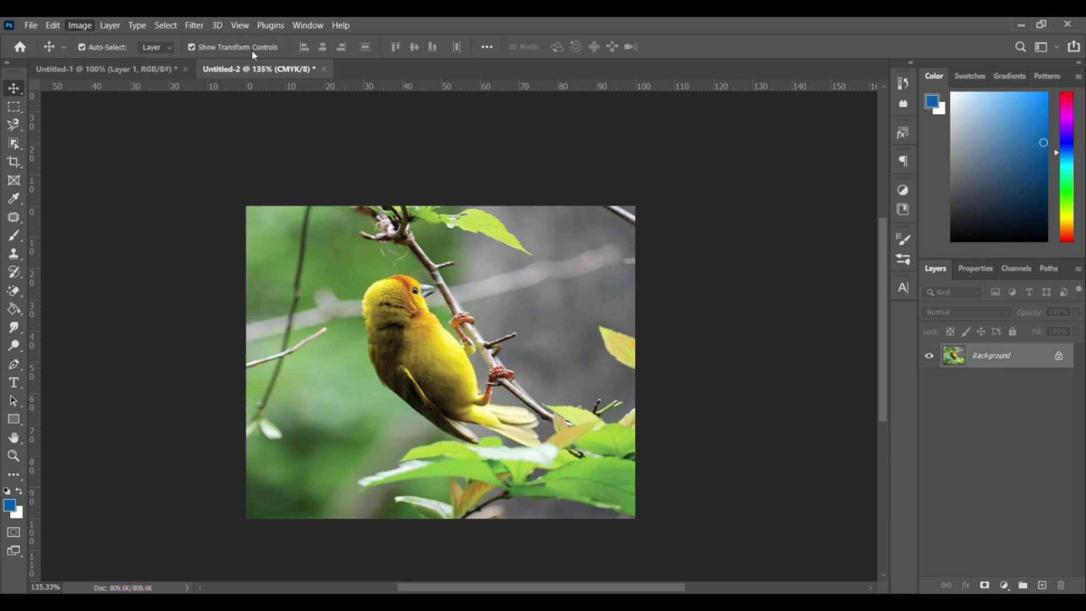
click(504, 249)
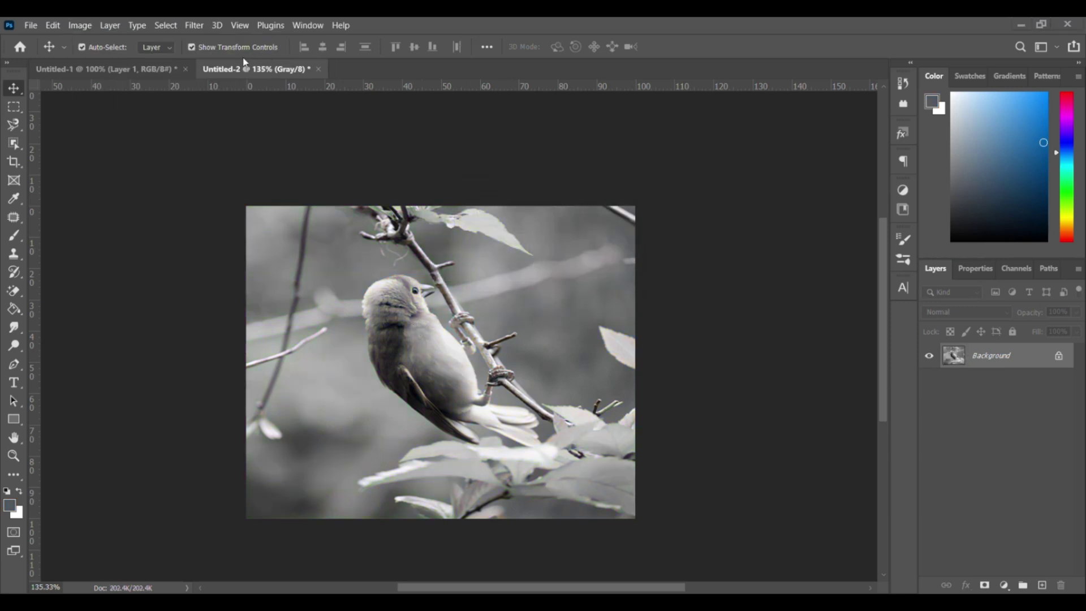
Try the Shadows/Highlights adjustment on the grayscale bird photo, changing its amounts.
click(79, 26)
mouse_move(107, 60)
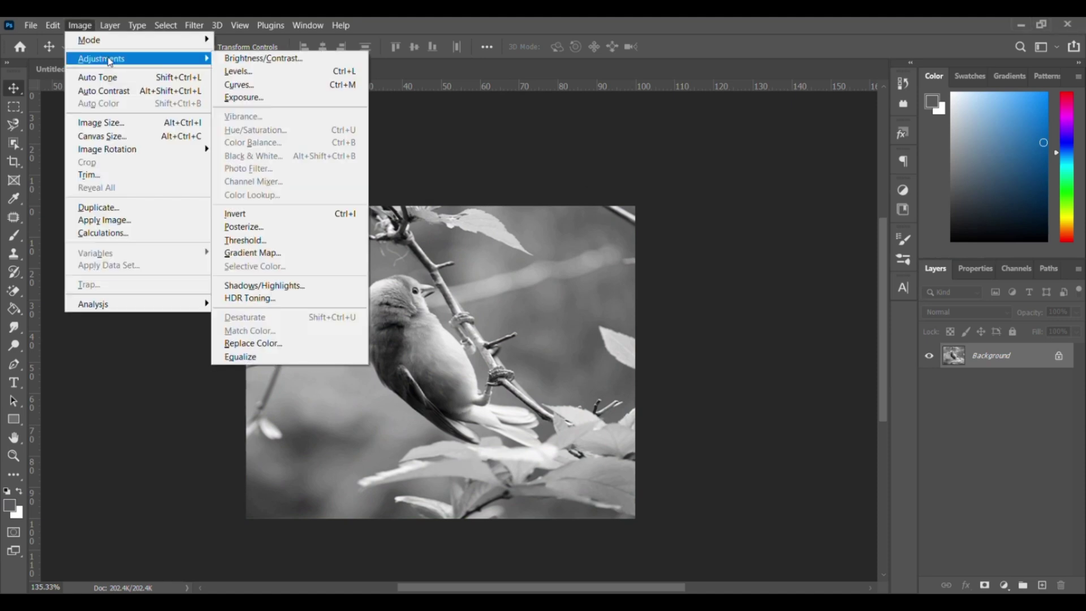
click(276, 287)
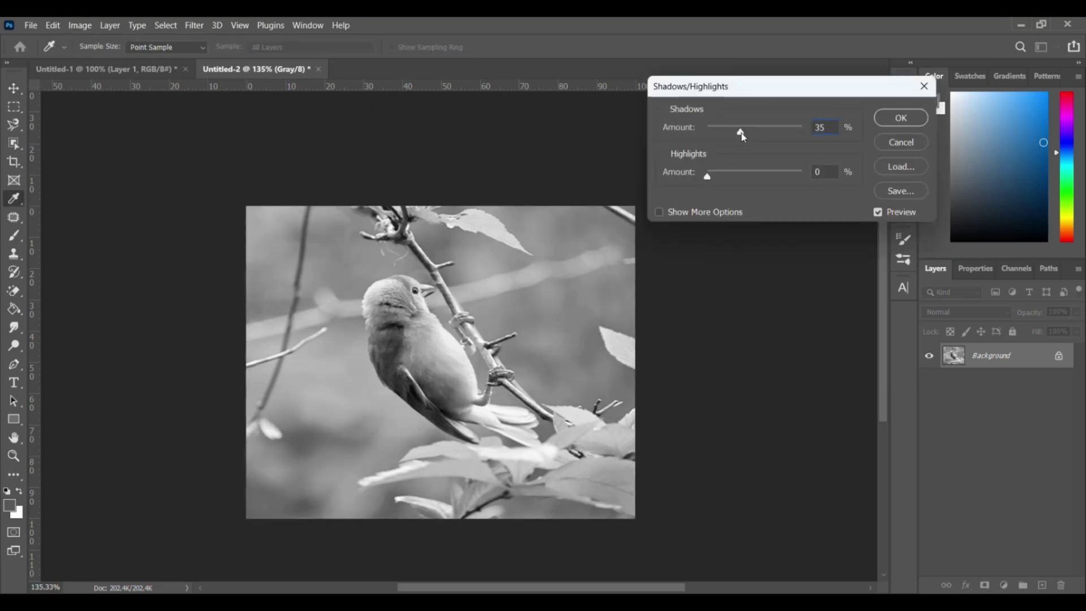
drag(741, 135, 806, 170)
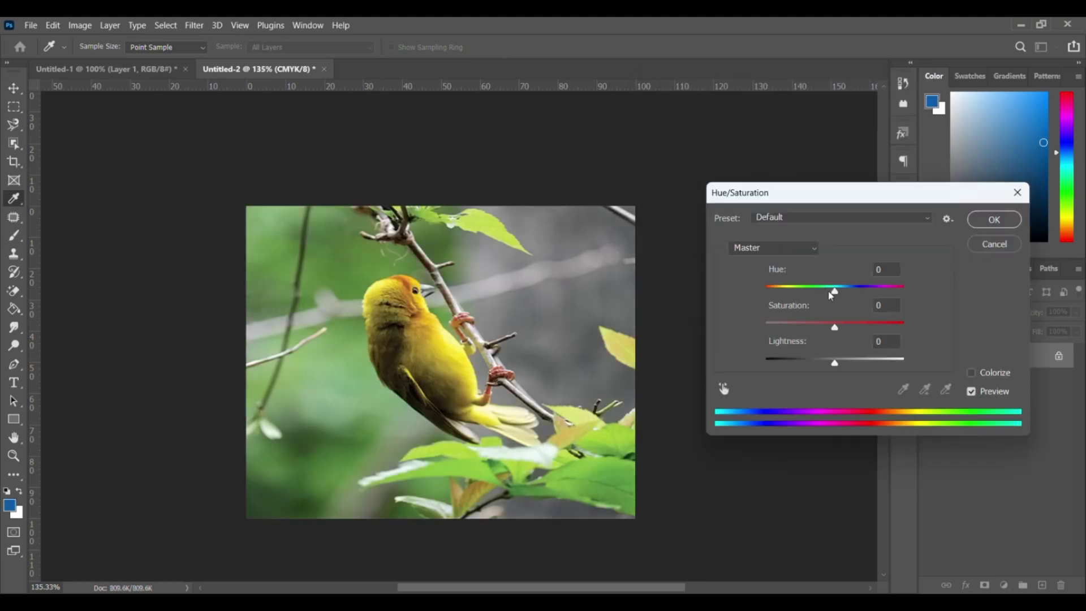
Try Hue/Saturation on the bird photo with Hue -6, Saturation +63 and Lightness -20.
drag(831, 295, 880, 332)
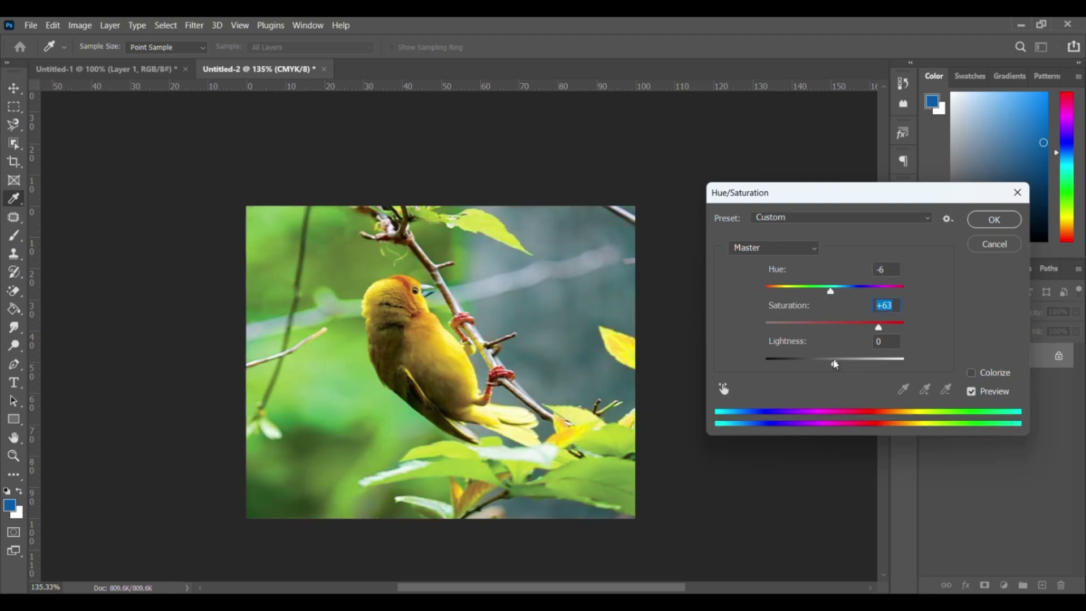
mouse_move(835, 365)
mouse_down()
mouse_move(806, 363)
mouse_move(846, 365)
mouse_move(826, 364)
mouse_up()
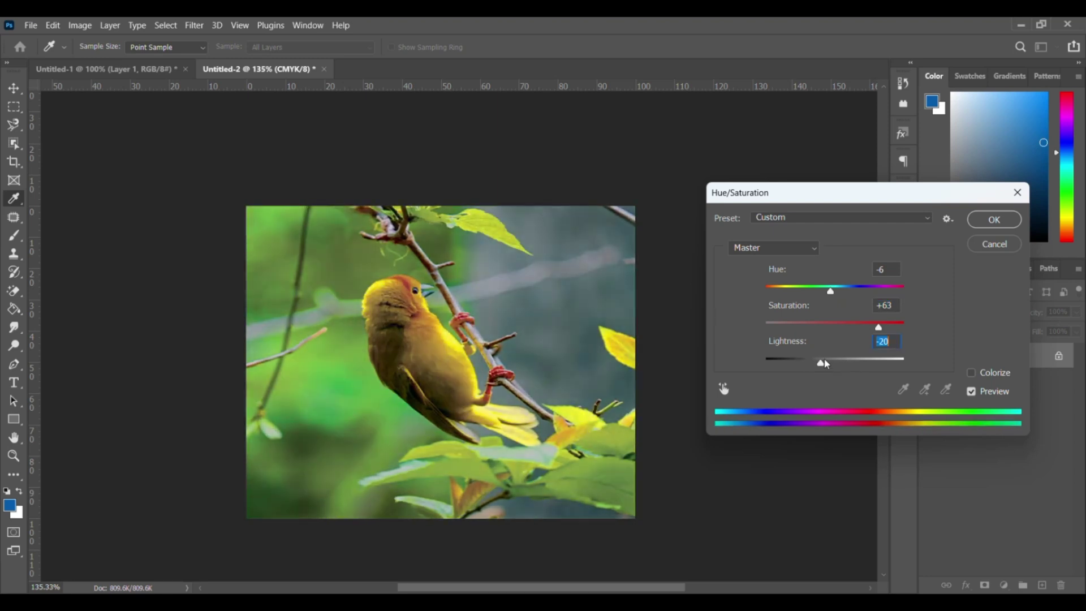
click(991, 244)
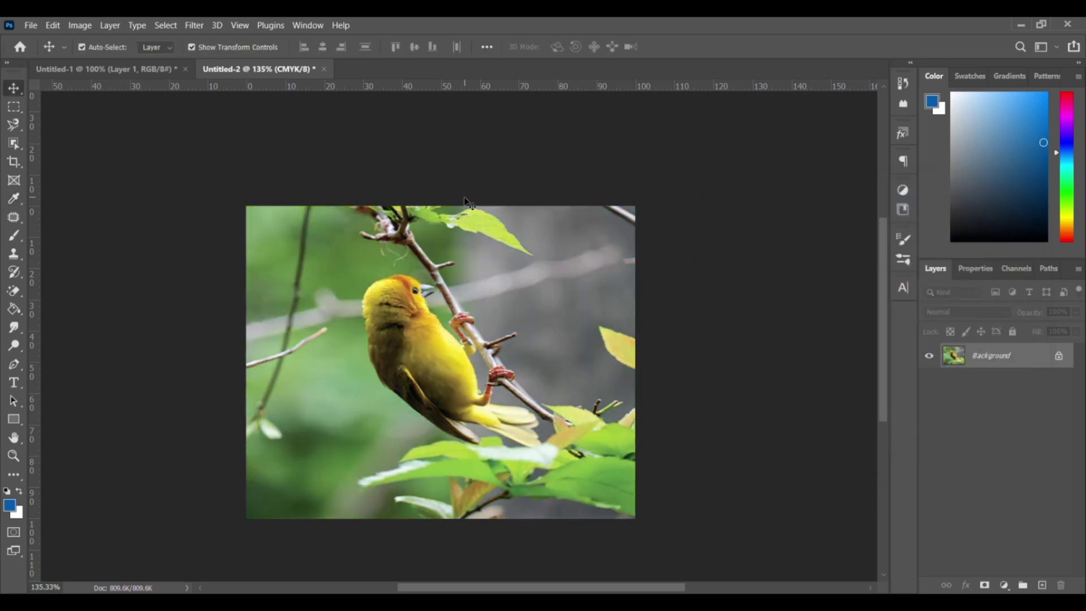
Open Curves on the bird photo and bend the CMYK curve to output 46 at input 32.
key(ctrl+m)
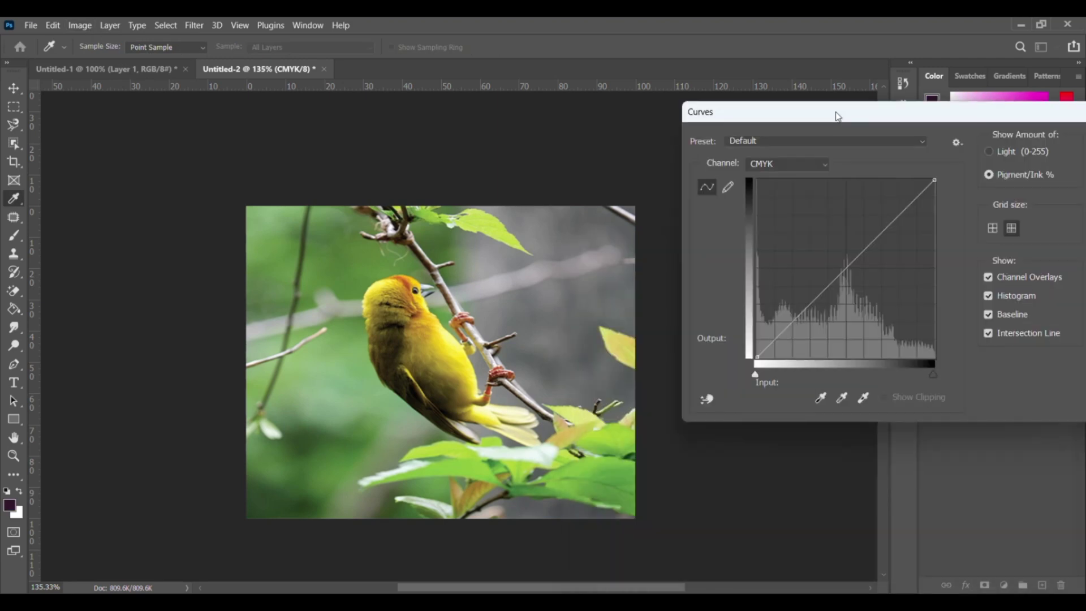
drag(836, 114, 822, 100)
drag(796, 282, 799, 261)
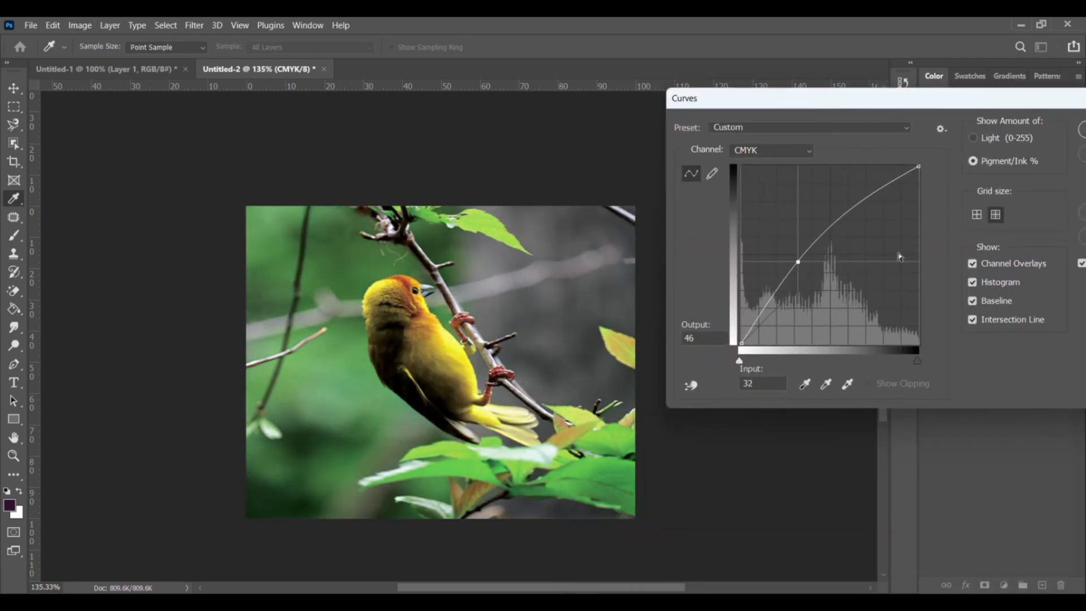
Reshape the curve of an individual ink channel and apply the Curves adjustment to the bird photo.
click(803, 151)
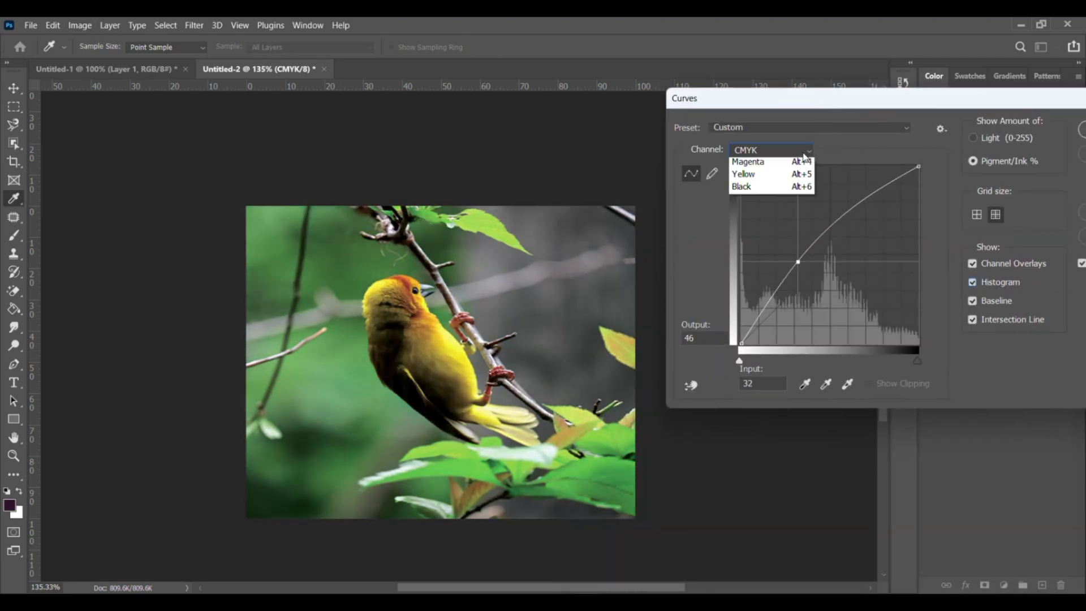
click(762, 178)
drag(823, 260, 794, 264)
click(770, 151)
click(753, 187)
drag(877, 101, 756, 145)
click(986, 172)
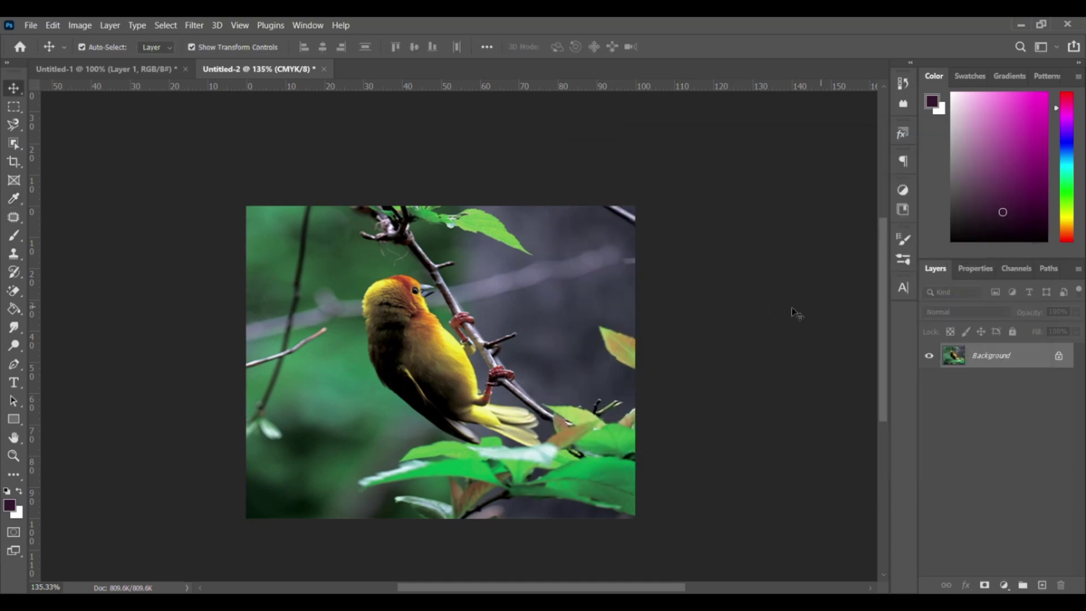
Try Color Balance on the bird photo's shadows with levels -50, +44 and +56.
click(72, 26)
mouse_move(109, 67)
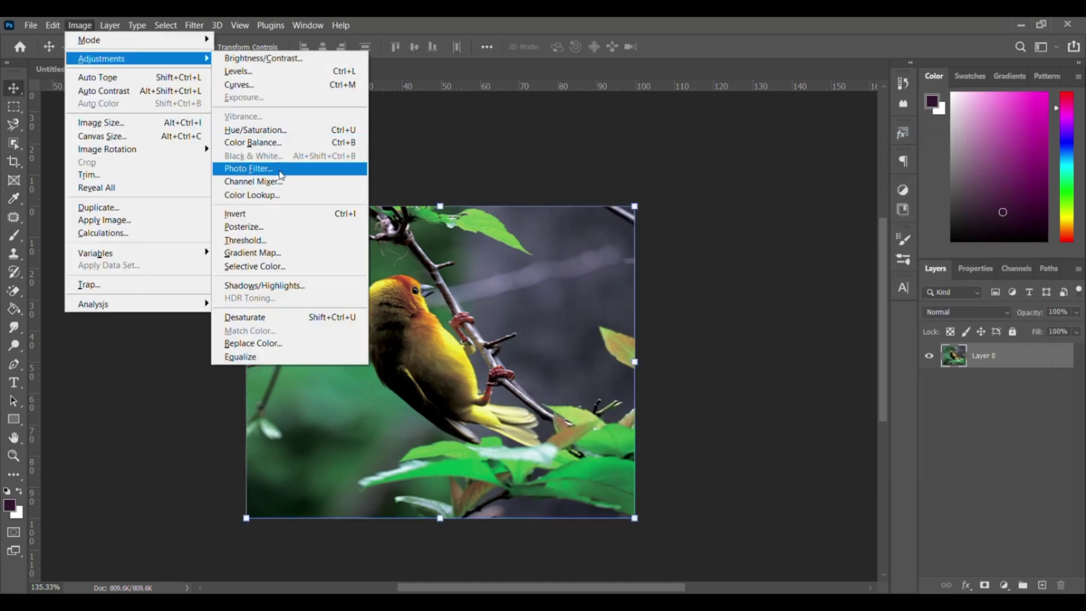
click(304, 145)
click(622, 229)
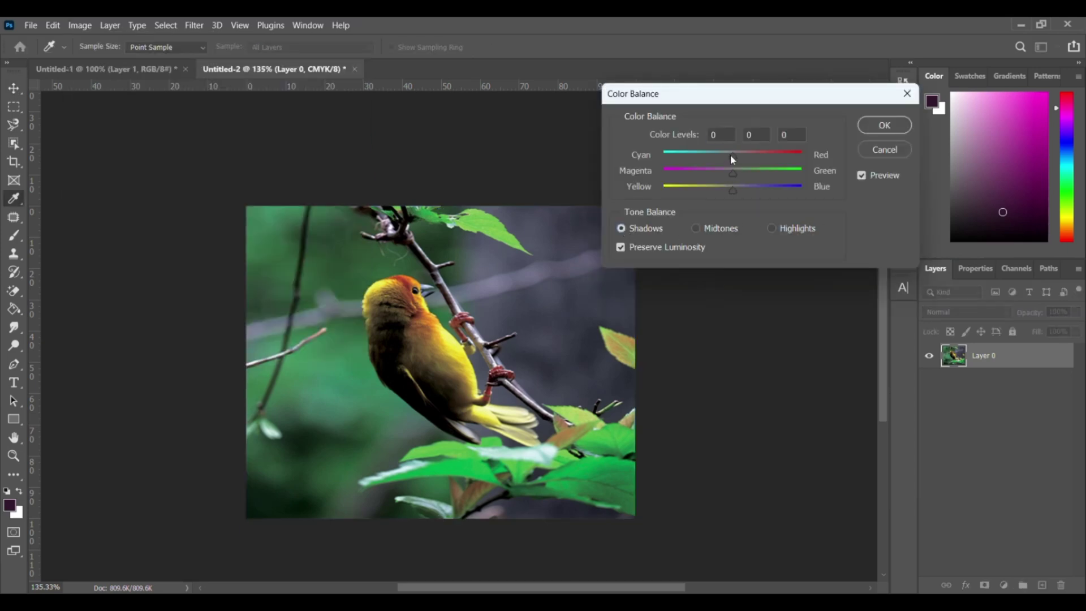
drag(731, 156, 772, 195)
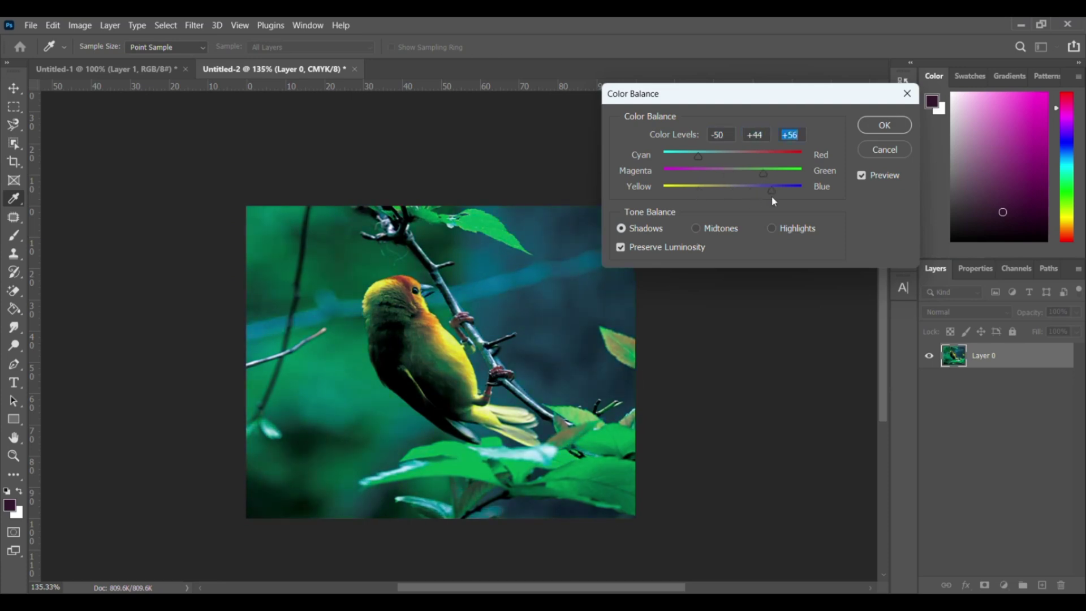
Try Color Balance highlights levels of -98, +46 and +89, compare with the original through the preview, and cancel the adjustment.
click(771, 228)
drag(733, 158, 795, 191)
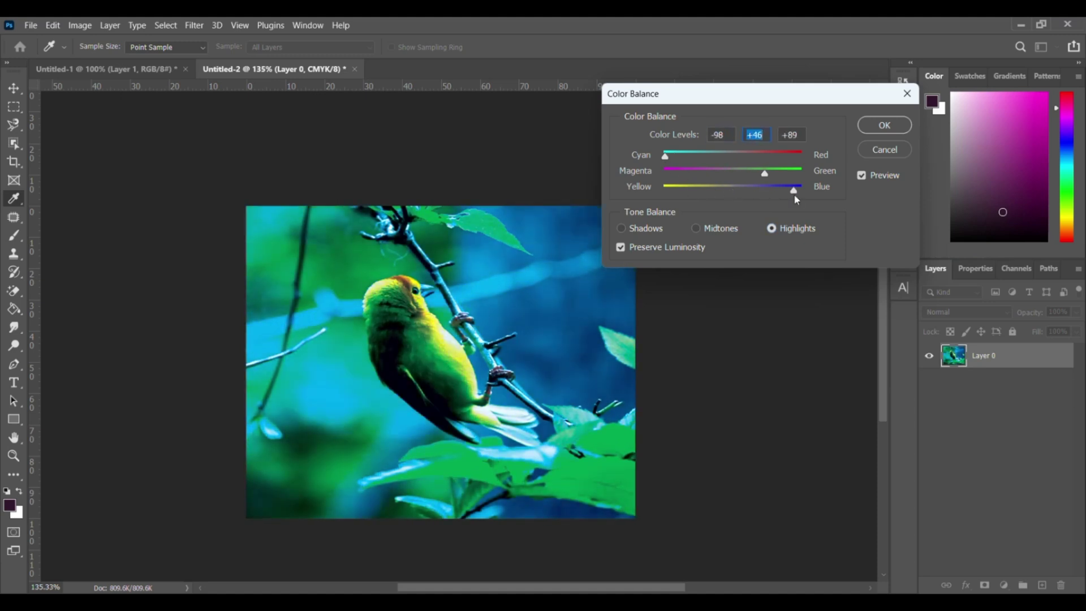
click(861, 176)
click(862, 176)
click(862, 177)
click(863, 176)
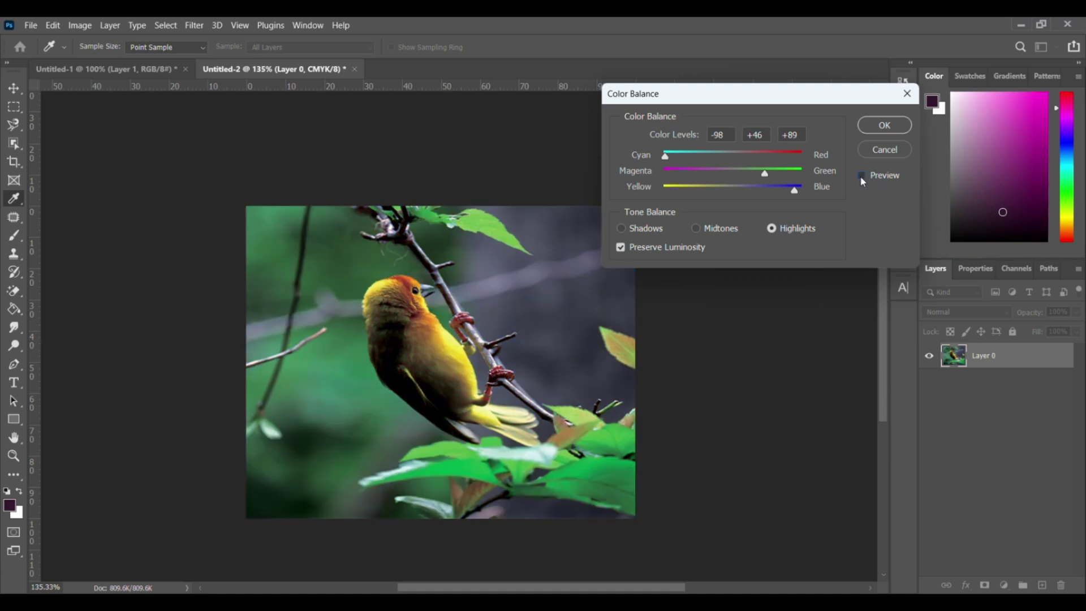
click(862, 177)
click(862, 177)
key(Escape)
key(v)
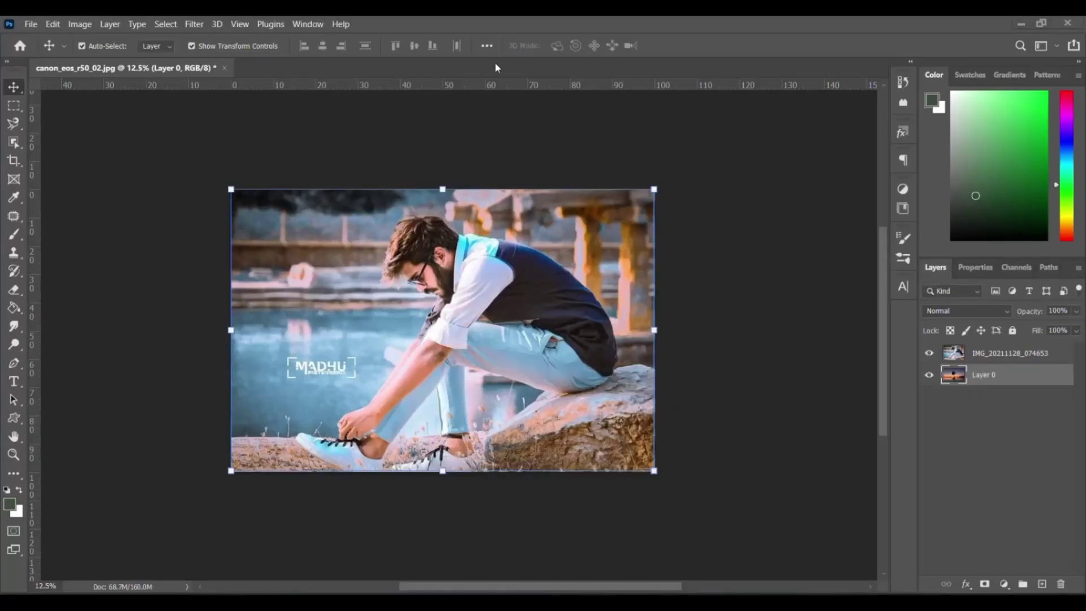
Select the IMG_20211128_074653 layer, toggle its visibility to check the layer beneath, and add a layer mask to it.
click(985, 352)
click(929, 353)
click(929, 353)
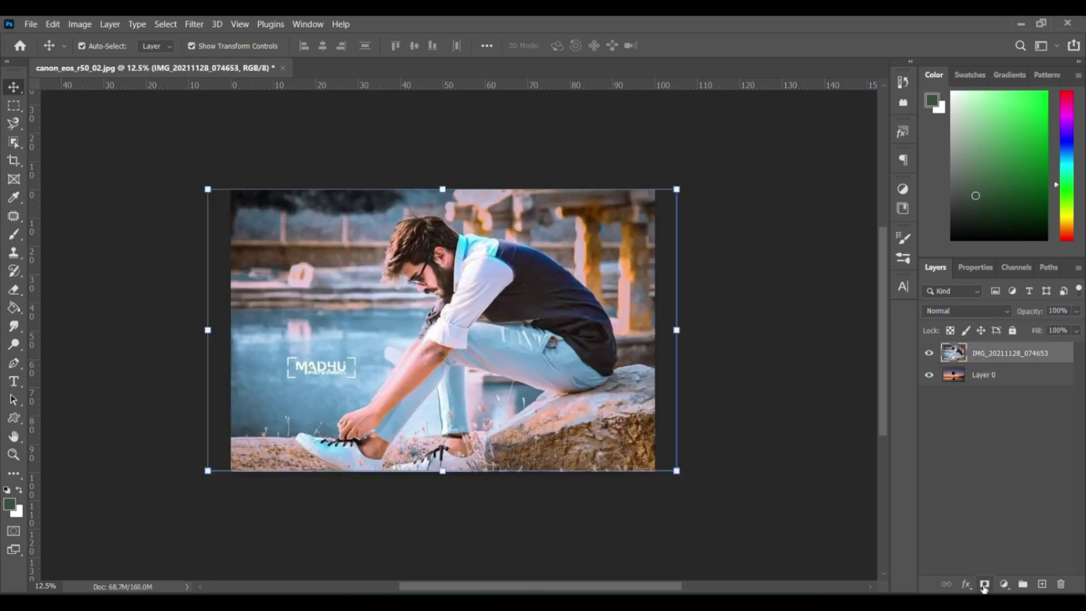
click(985, 584)
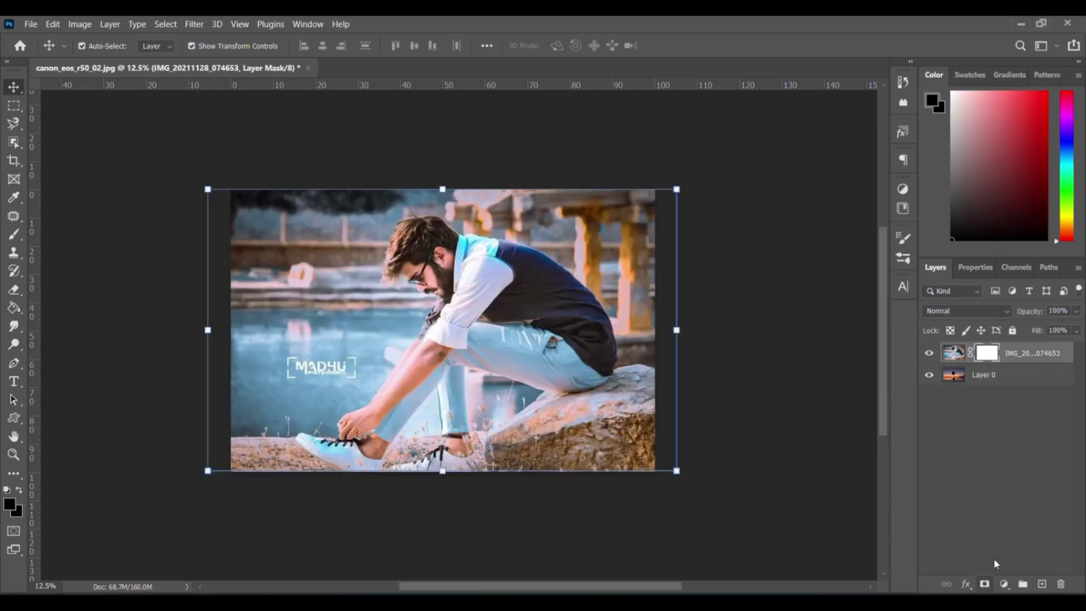
Delete the white mask from the IMG_20211128_074653 layer and add a black mask that hides the whole layer.
double_click(990, 357)
click(1056, 572)
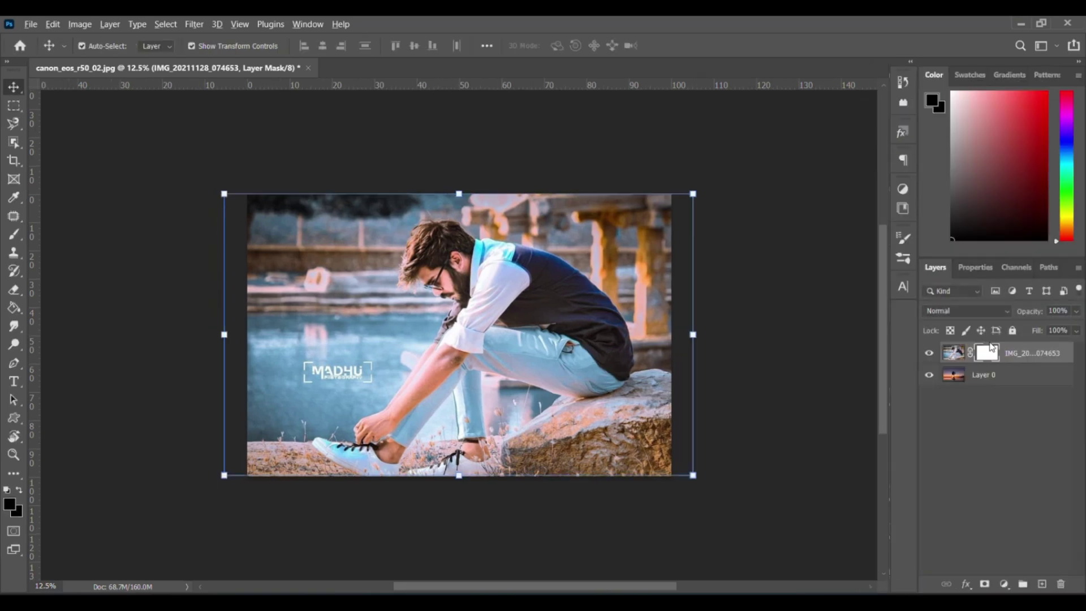
key(b)
alt+click(989, 355)
drag(990, 356, 1060, 584)
scroll(491, 320, up, 3)
alt+click(985, 584)
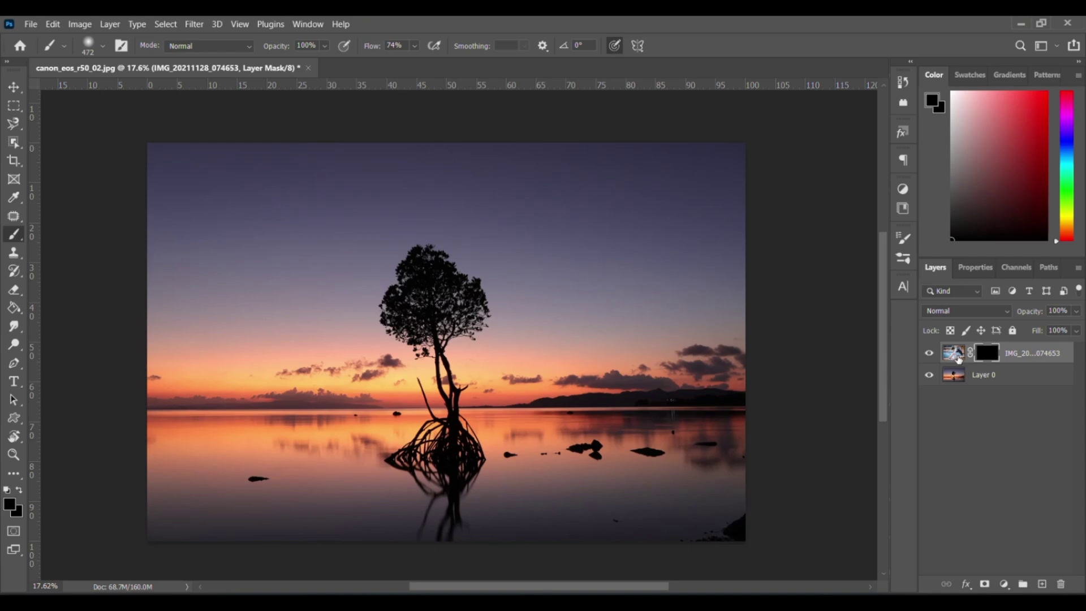
Disable the black layer mask and erase a diagonal stroke over the man directly on the photo with the Eraser tool.
shift+click(987, 353)
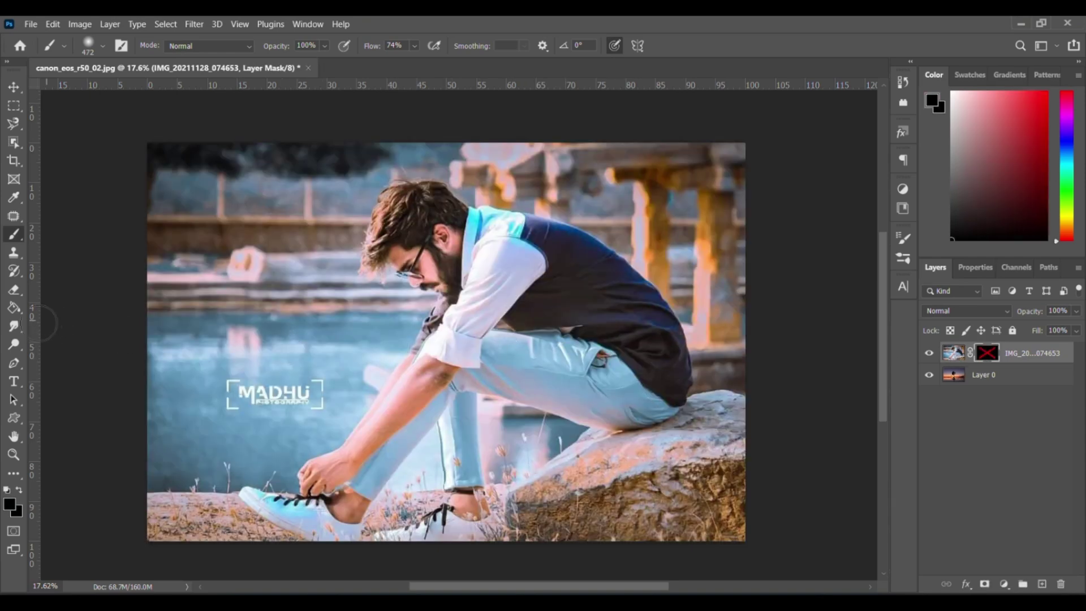
click(13, 290)
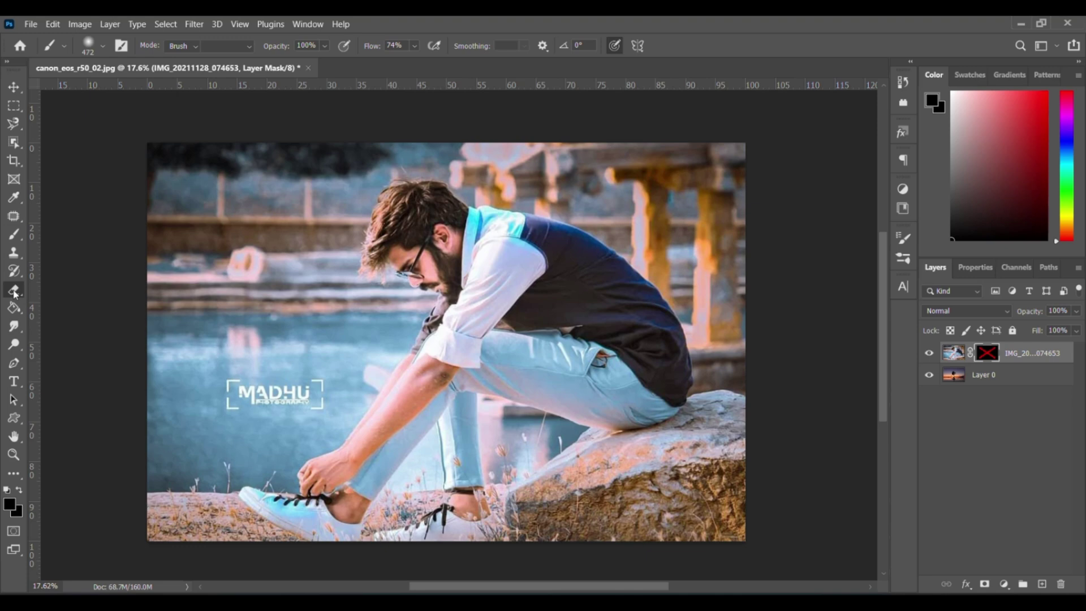
click(962, 352)
mouse_move(413, 286)
mouse_down()
mouse_move(326, 374)
mouse_move(395, 447)
mouse_move(624, 445)
mouse_move(362, 250)
mouse_move(380, 166)
mouse_move(431, 238)
mouse_move(347, 325)
mouse_move(396, 271)
mouse_move(588, 366)
mouse_move(389, 473)
mouse_move(490, 348)
mouse_up()
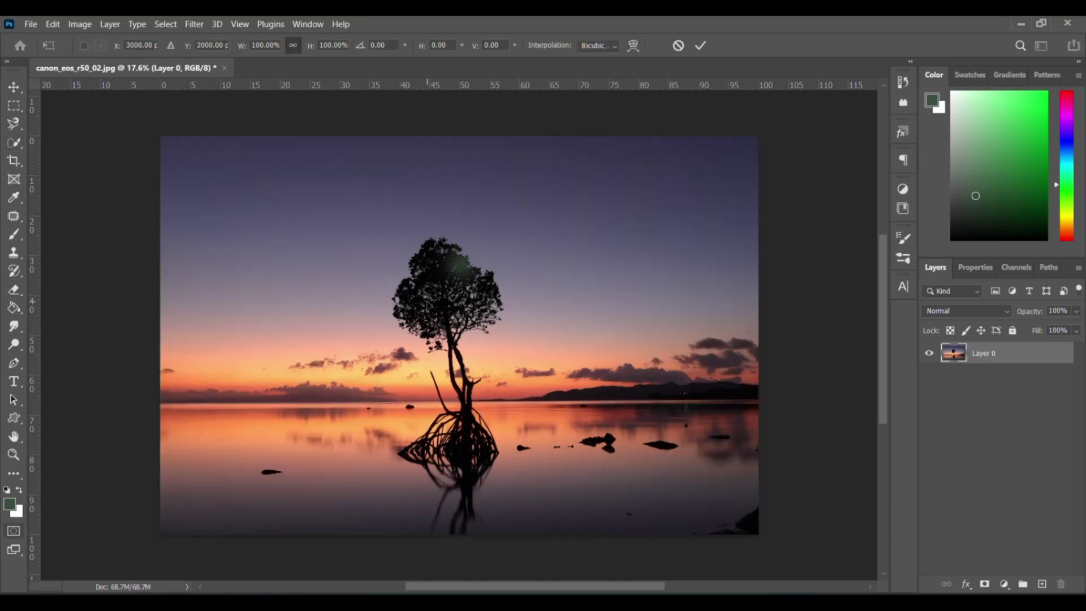
Select the tree and its roots with the Quick Selection tool and show a quick mask whose color indicates Selected Areas.
click(17, 144)
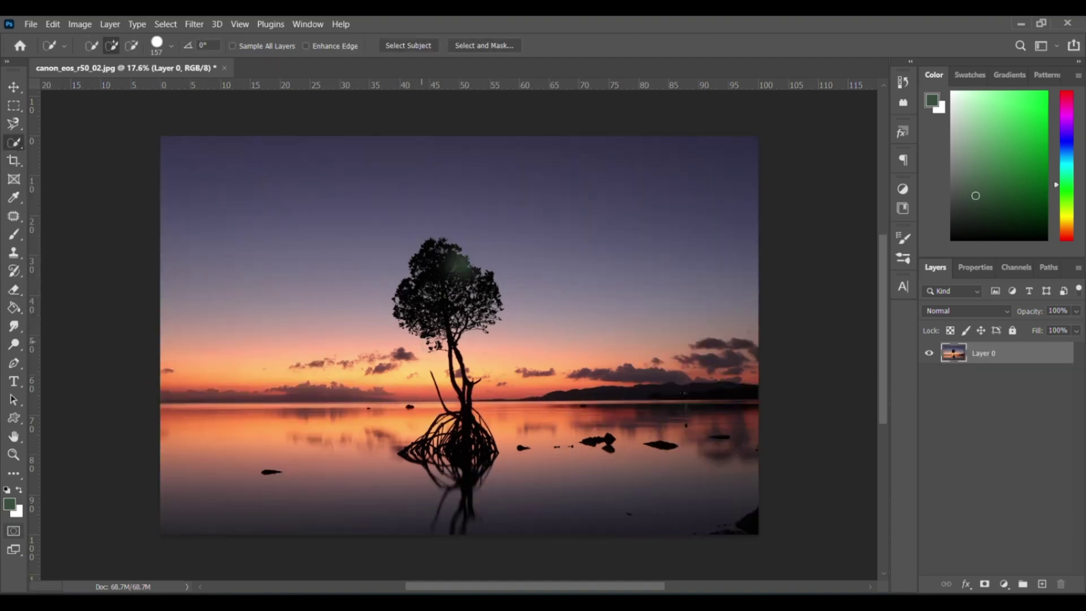
mouse_move(435, 300)
mouse_down()
mouse_move(463, 391)
mouse_move(464, 435)
mouse_move(434, 451)
mouse_up()
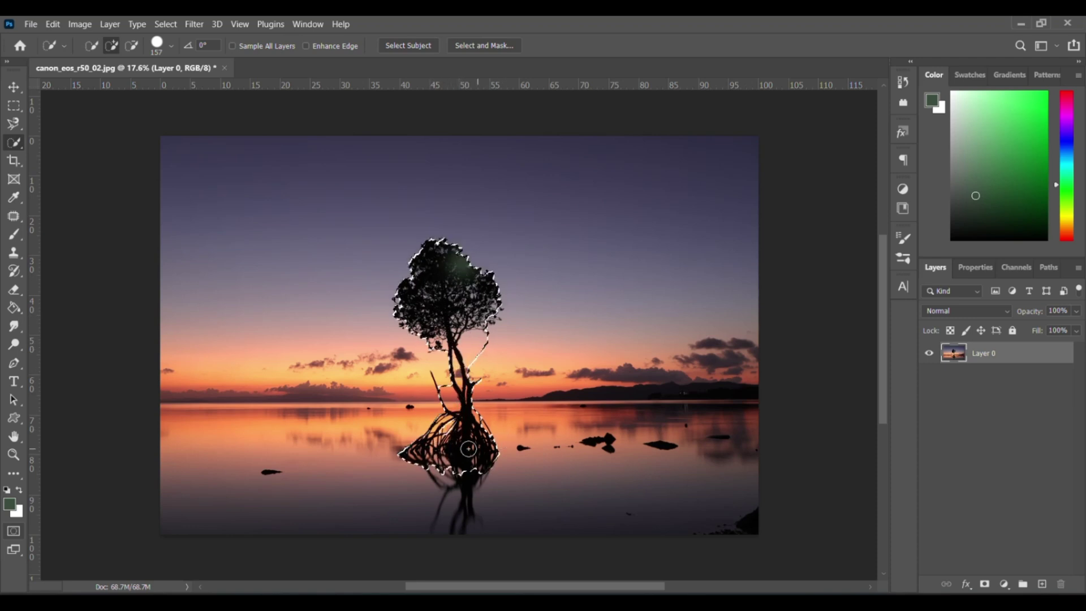
click(14, 531)
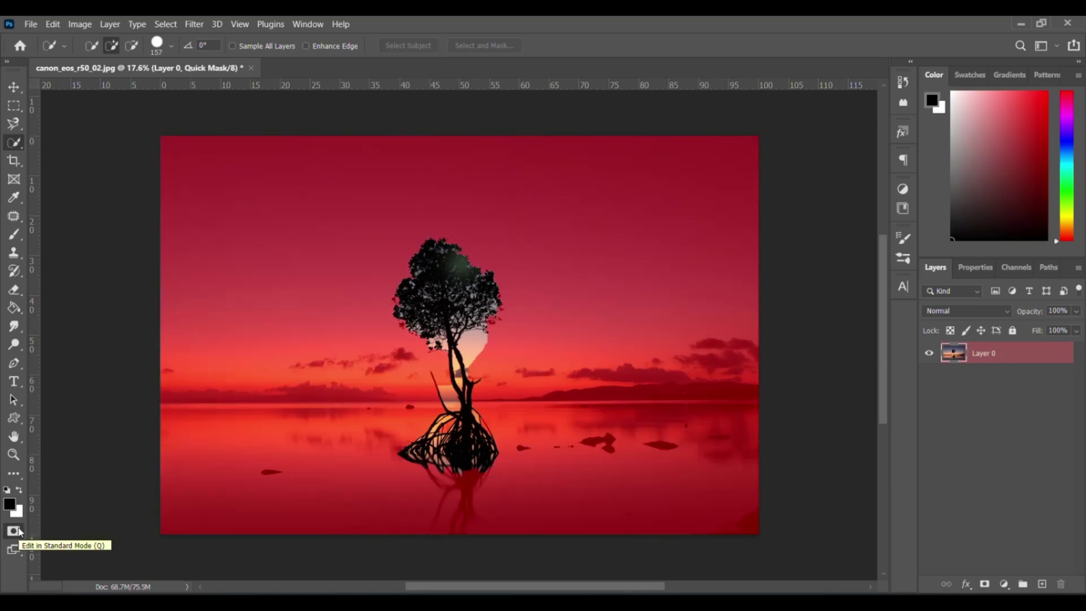
double_click(15, 530)
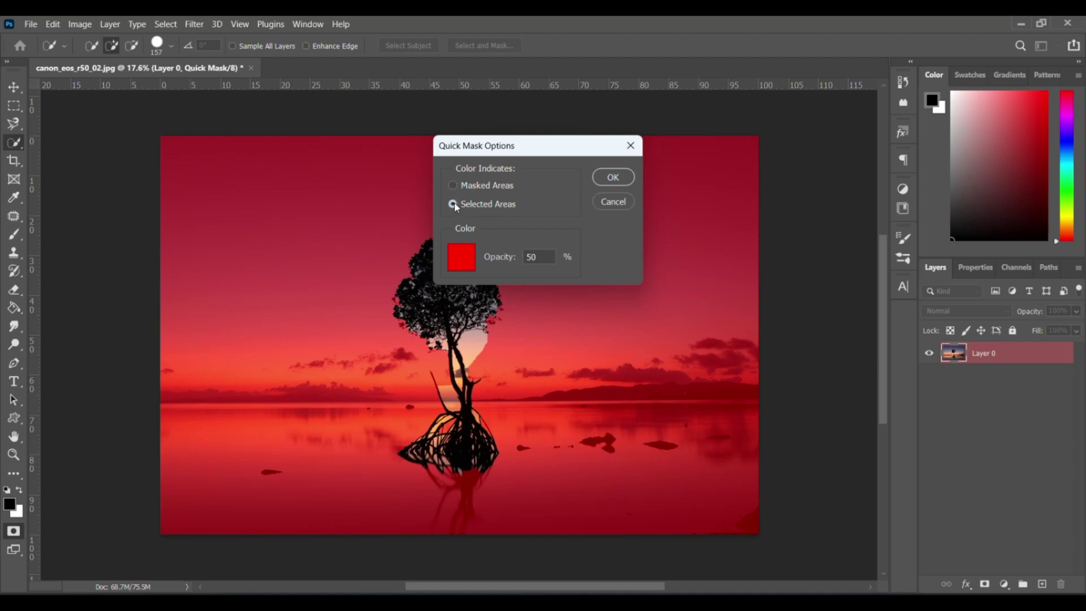
click(610, 176)
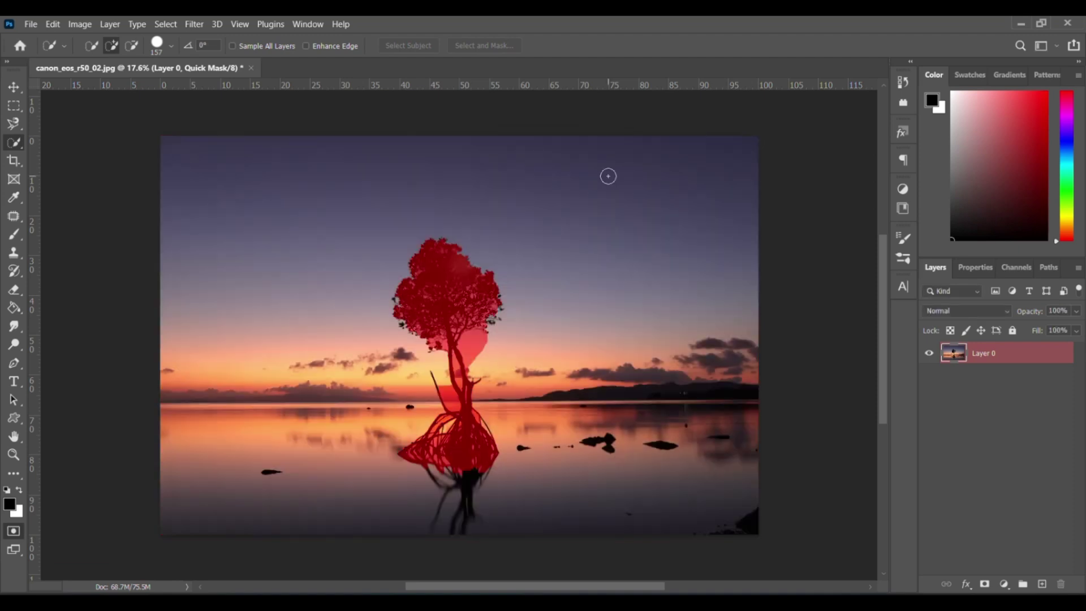
Set the Quick Mask options so the color indicates Masked Areas at 100% opacity.
double_click(13, 531)
click(452, 185)
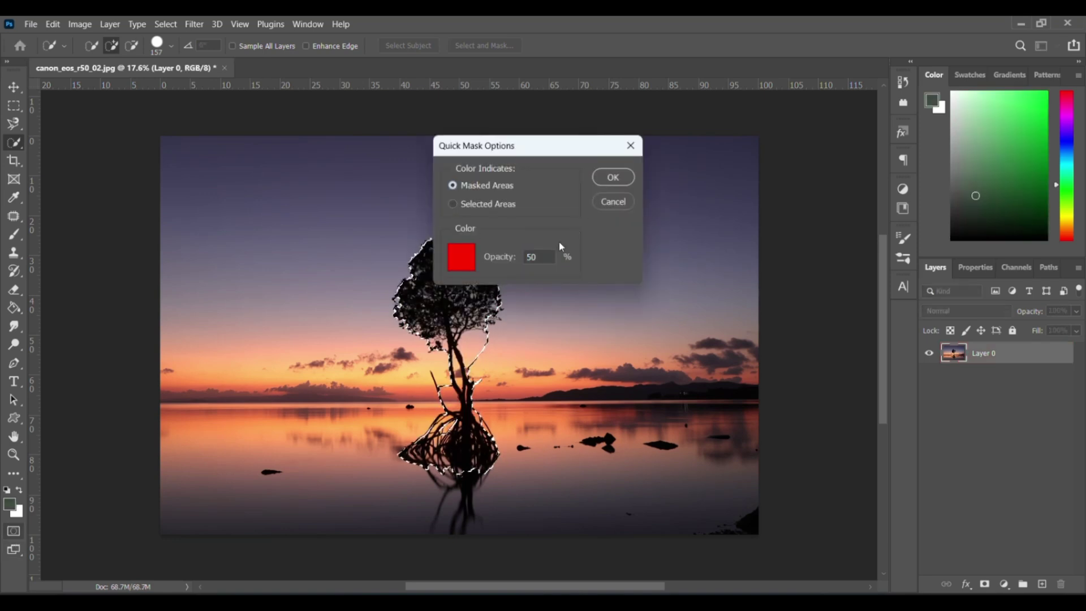
click(547, 258)
key(BackSpace)
key(BackSpace)
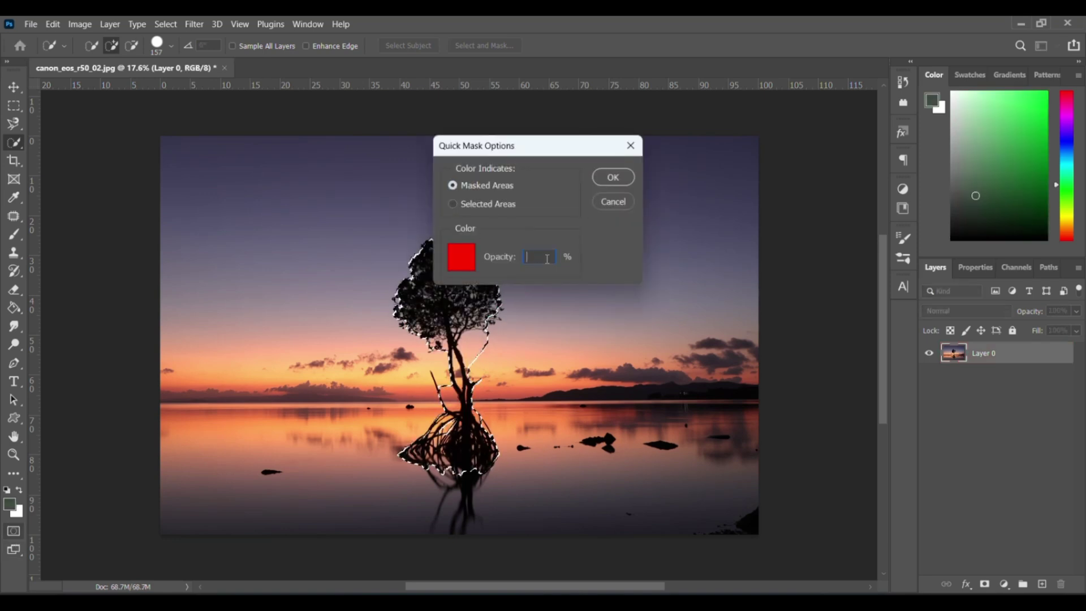
text(100)
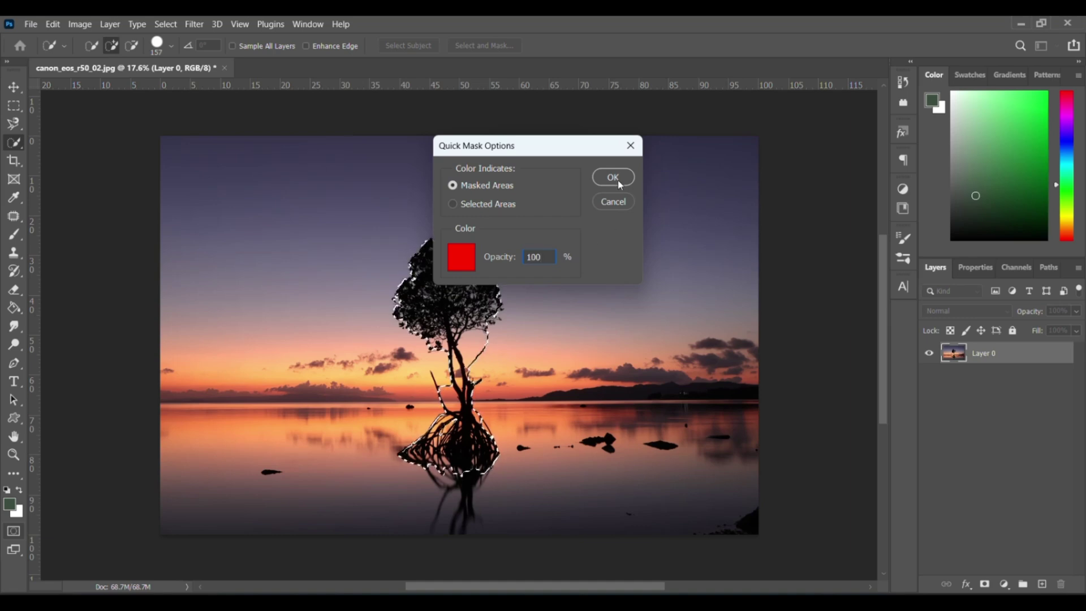
click(613, 177)
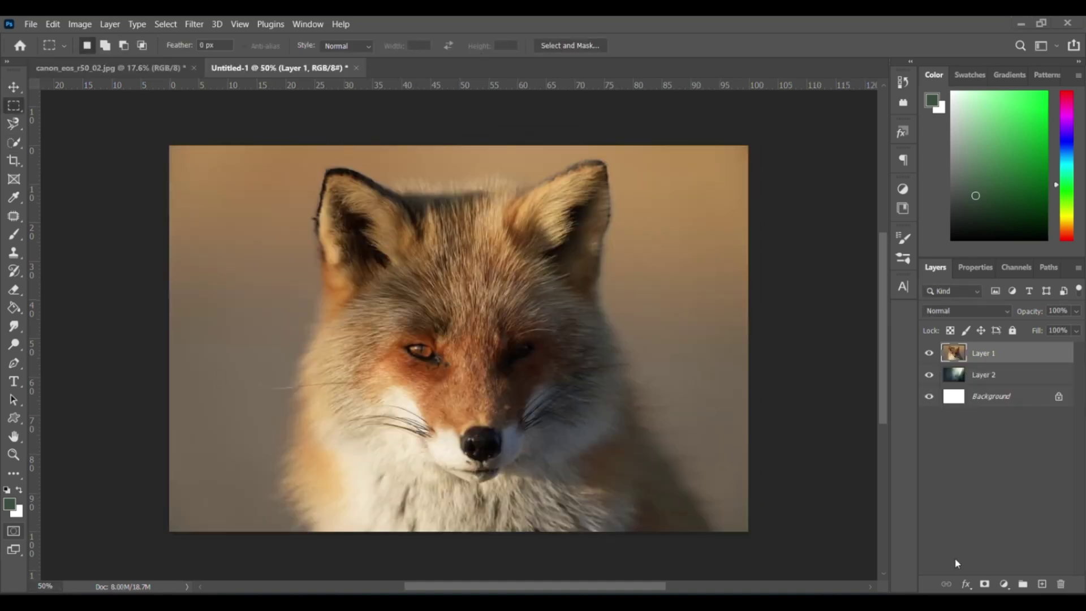
Add a black mask to Layer 1 in Untitled-1 and reveal the fox inside a full-height rectangular area around its face.
click(985, 584)
key(ctrl+i)
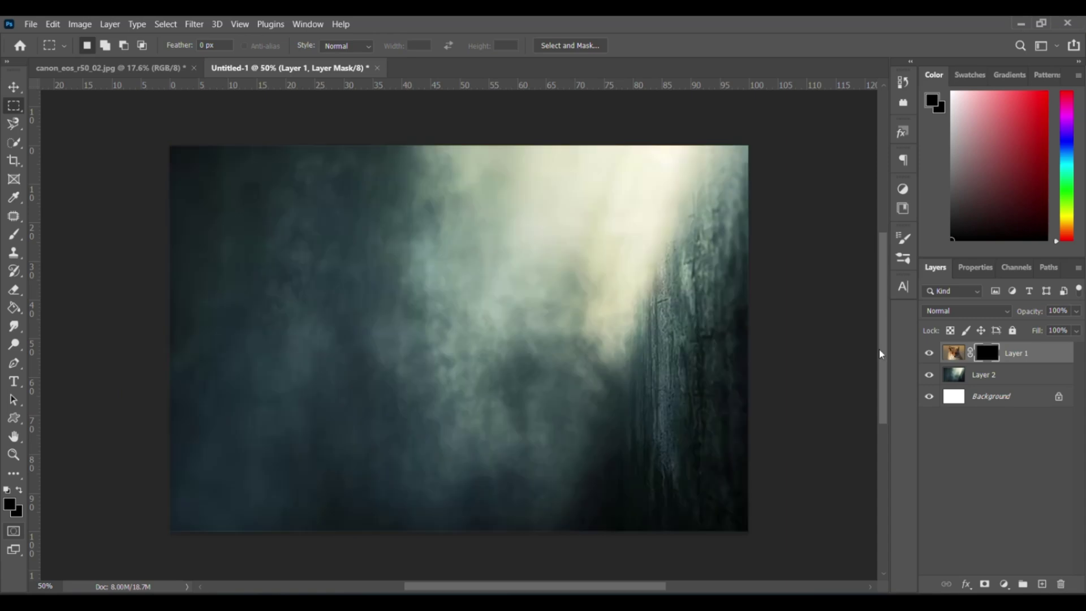
drag(300, 139, 627, 540)
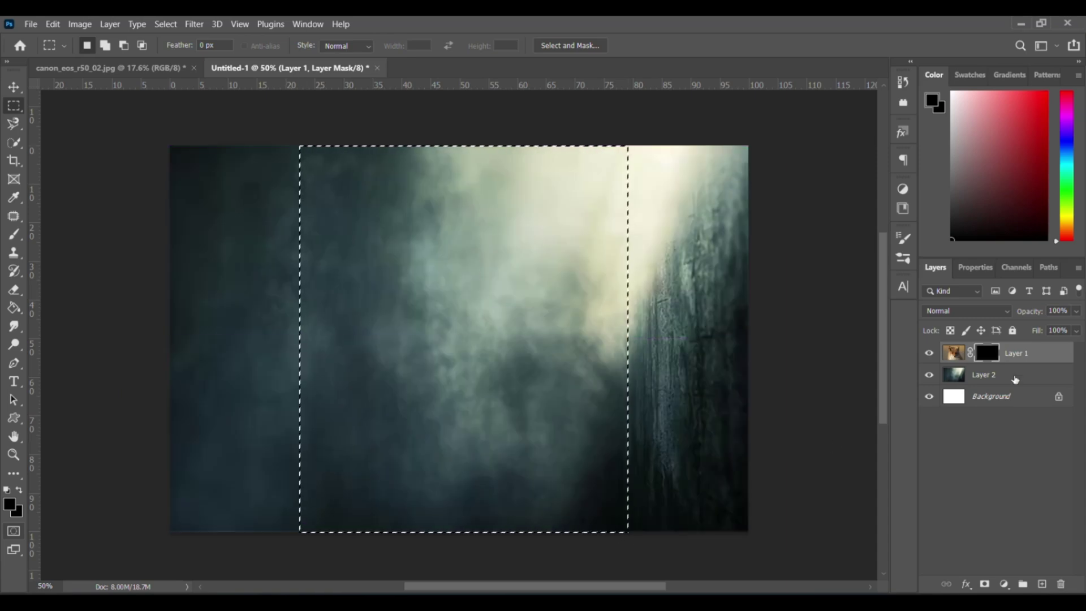
key(ctrl+i)
key(v)
mouse_move(461, 345)
mouse_down()
mouse_move(368, 346)
mouse_move(452, 357)
mouse_up()
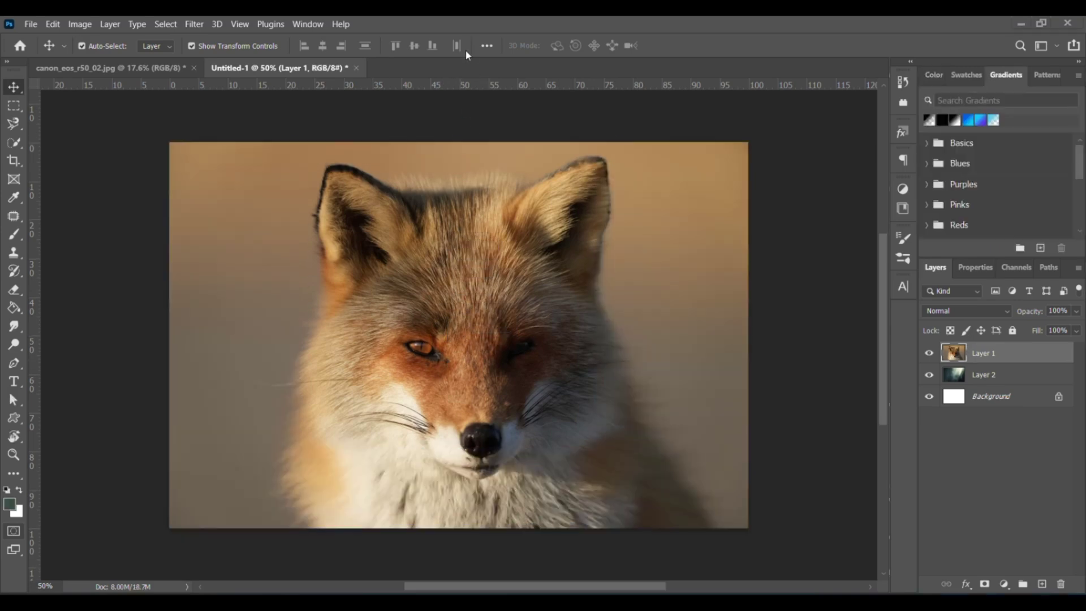
Select the fox as the subject on Layer 1 and convert the selection into a work path.
click(166, 25)
click(198, 179)
click(1048, 267)
click(1079, 268)
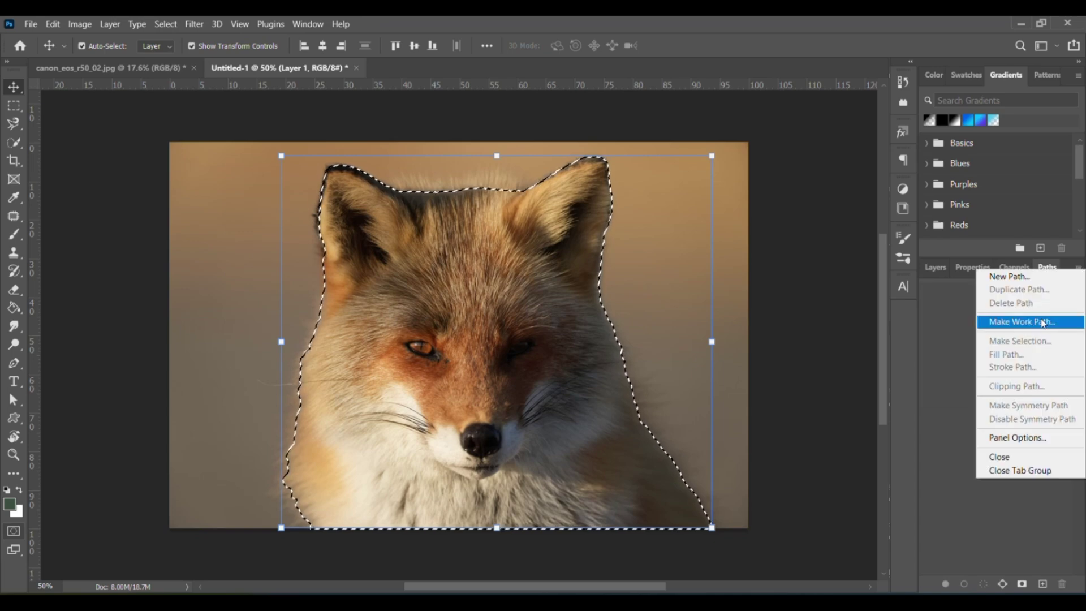
click(1044, 322)
click(606, 197)
Add a layer mask to Layer 1 and a vector mask that follows the fox's work path.
click(935, 267)
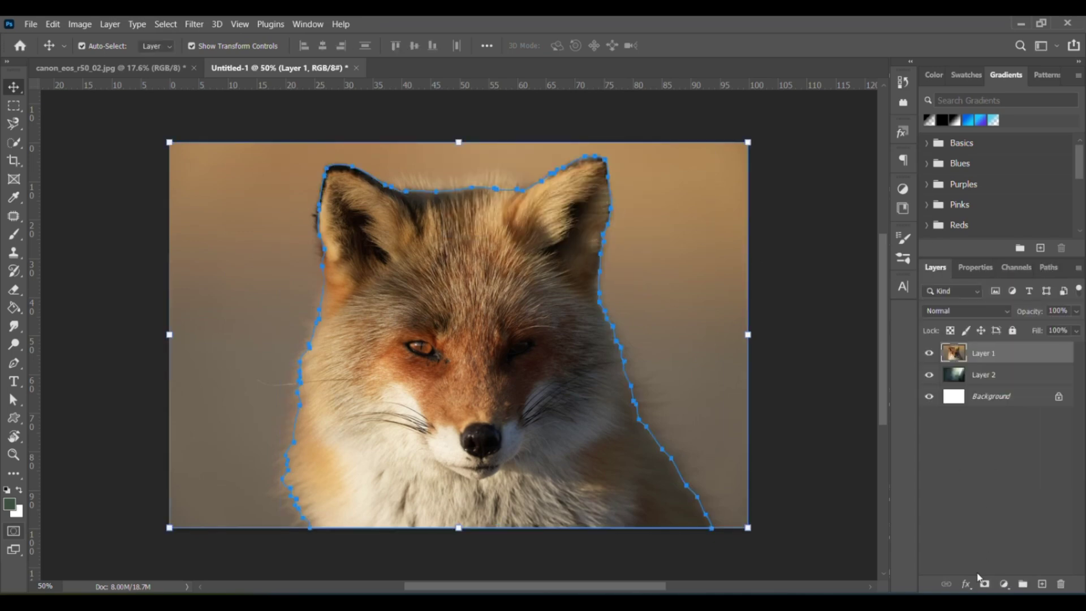
click(985, 584)
click(984, 584)
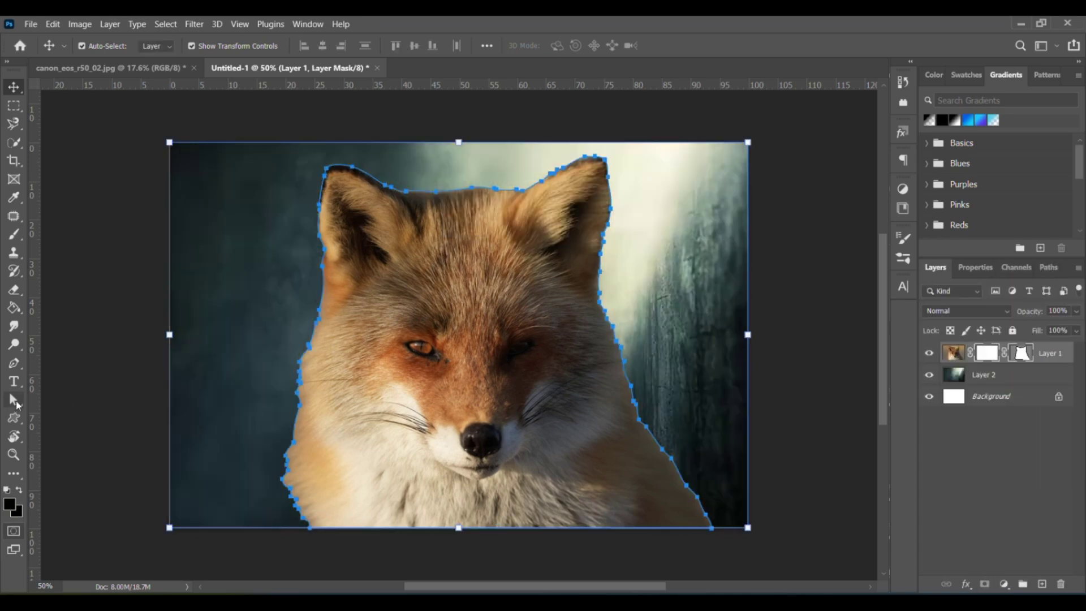
Undo the vector mask and pick an anchor point of the fox's path beside its ear with the Direct Selection tool.
click(14, 400)
key(ctrl+z)
click(609, 230)
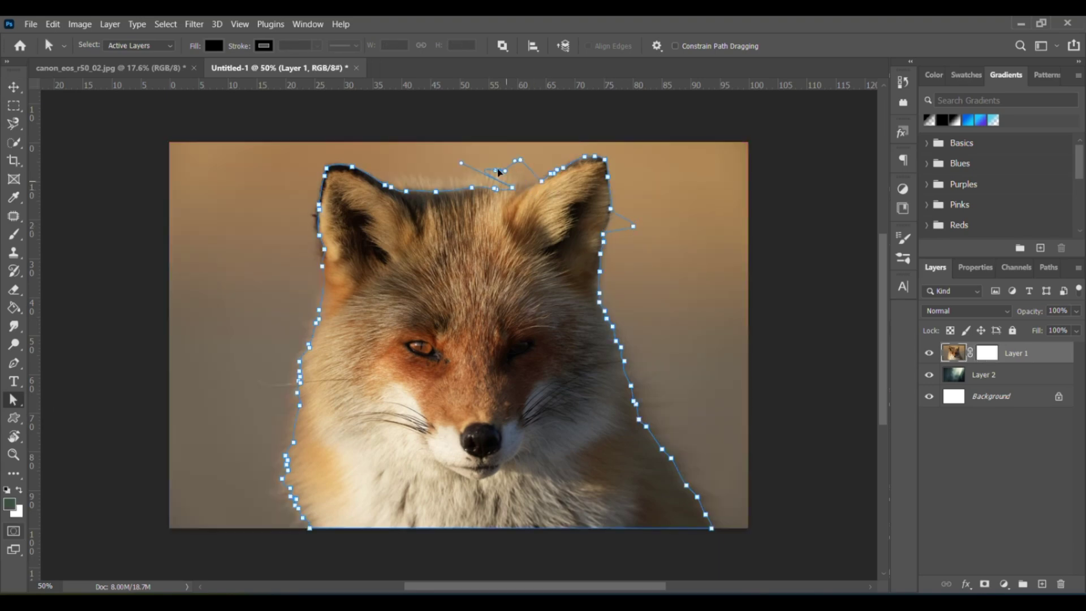
Draw a green ellipse about 787 by 647 px, place the visible fox layer directly above it, and create a clipping mask.
drag(337, 276, 559, 459)
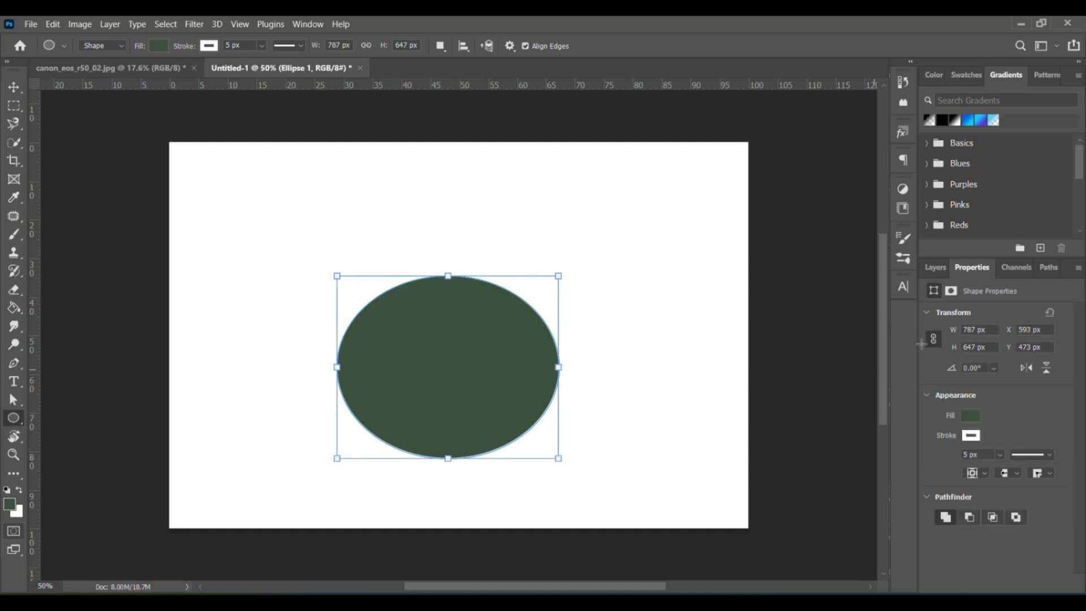
click(941, 270)
drag(995, 358, 1005, 386)
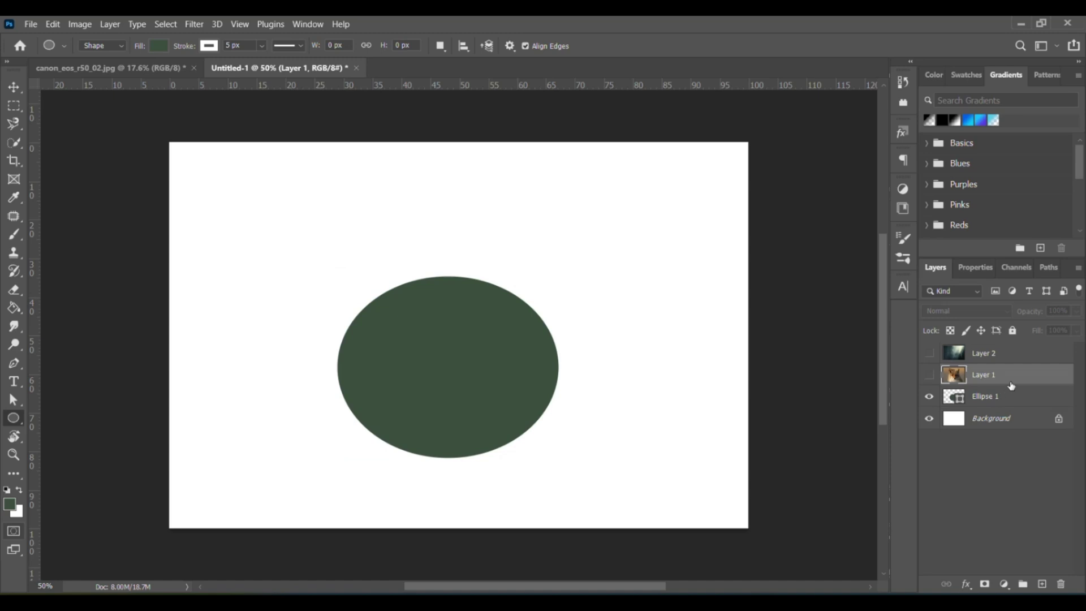
click(930, 375)
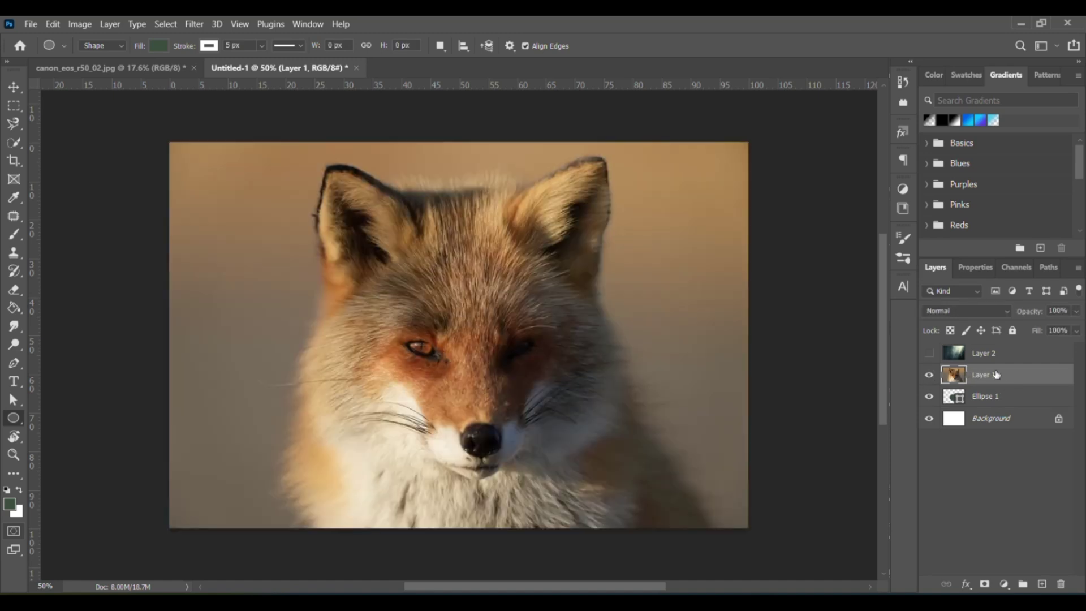
right_click(1024, 377)
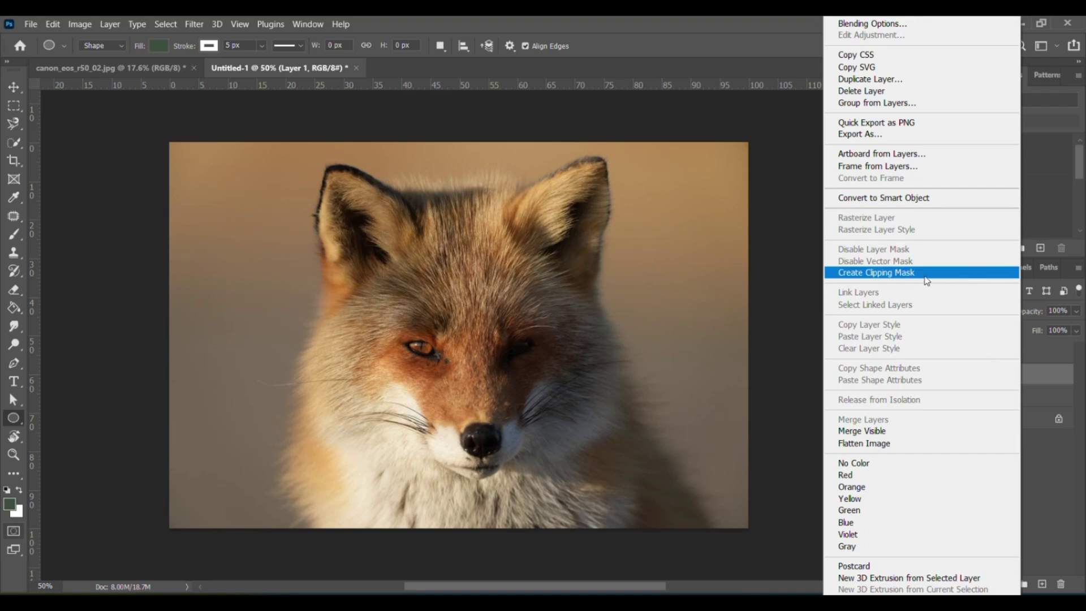
click(927, 274)
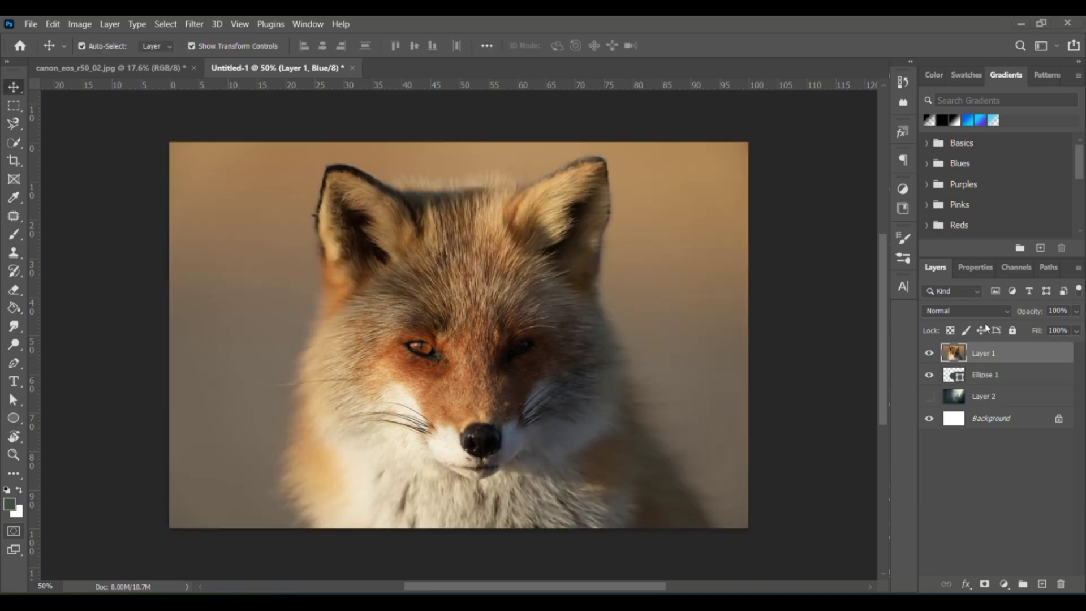
Toggle the visibility of the fox photo's Red and Green channels to examine the color combinations, and restore the full RGB view.
click(1016, 267)
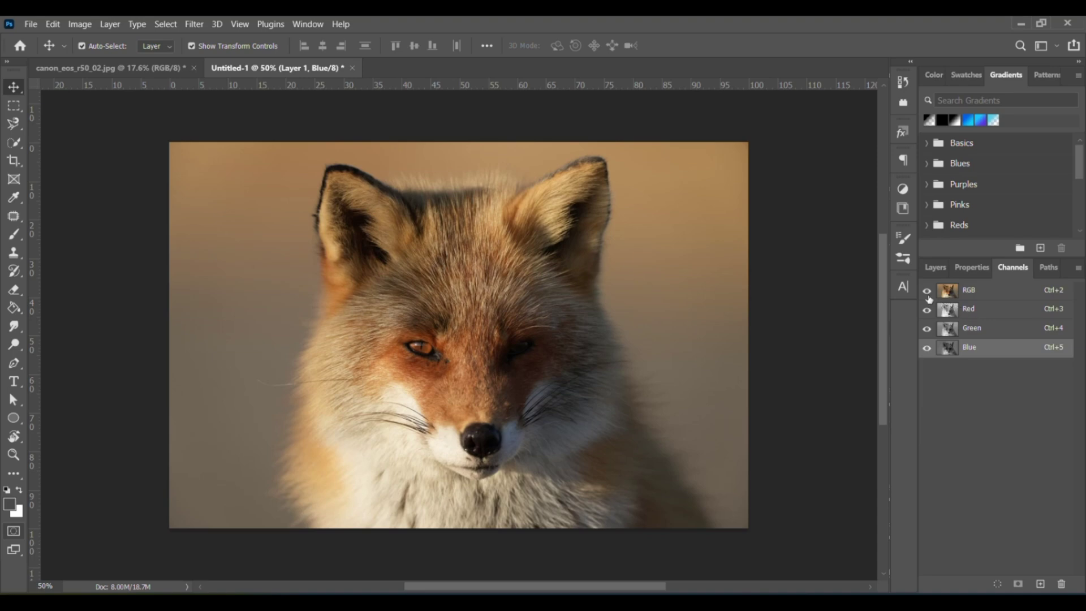
click(926, 310)
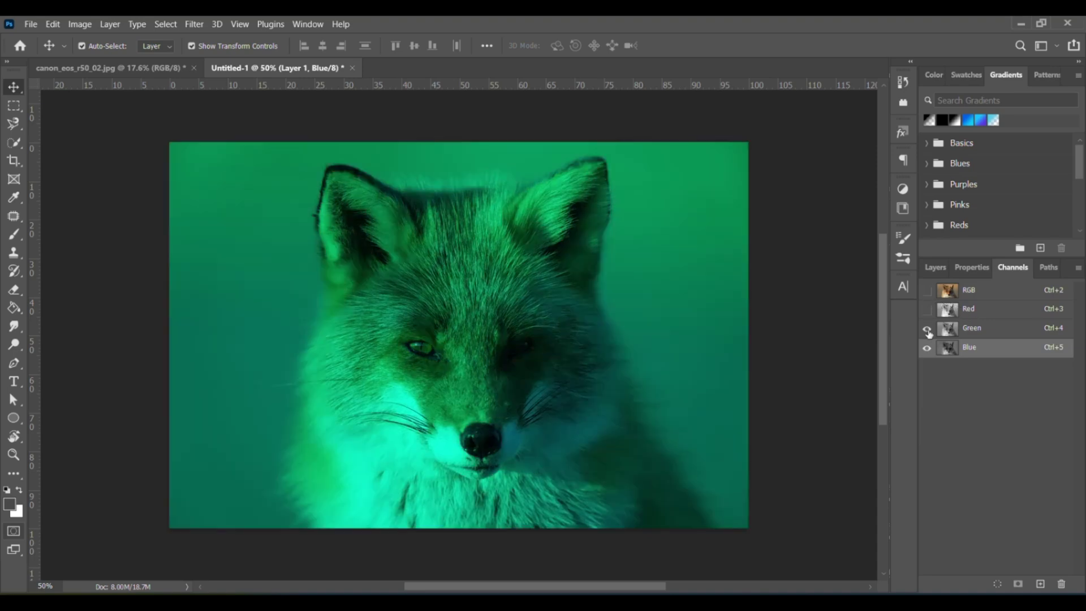
click(927, 328)
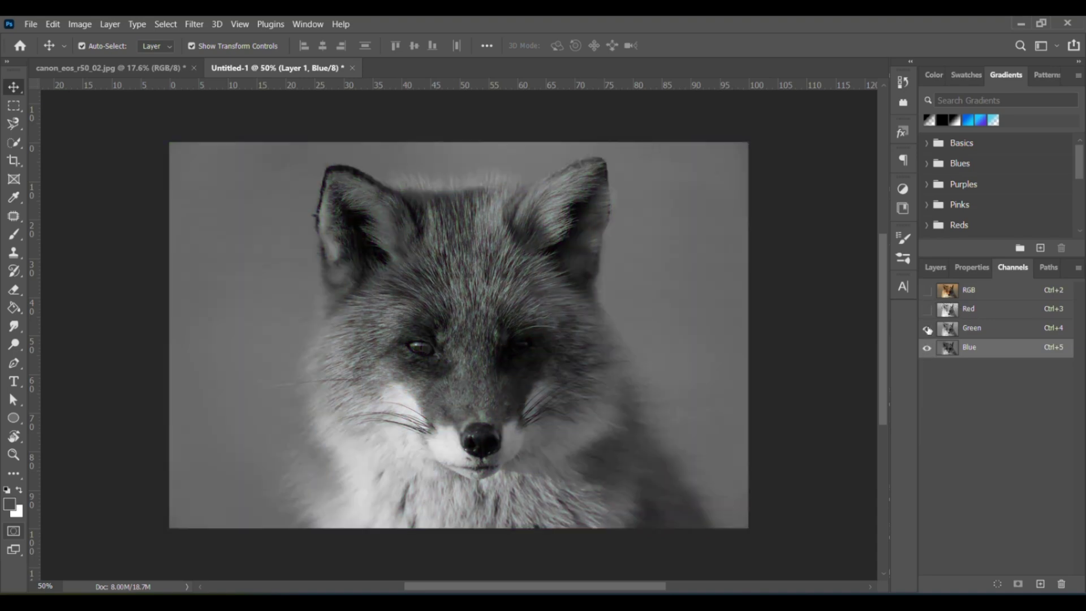
click(927, 328)
click(928, 328)
click(927, 310)
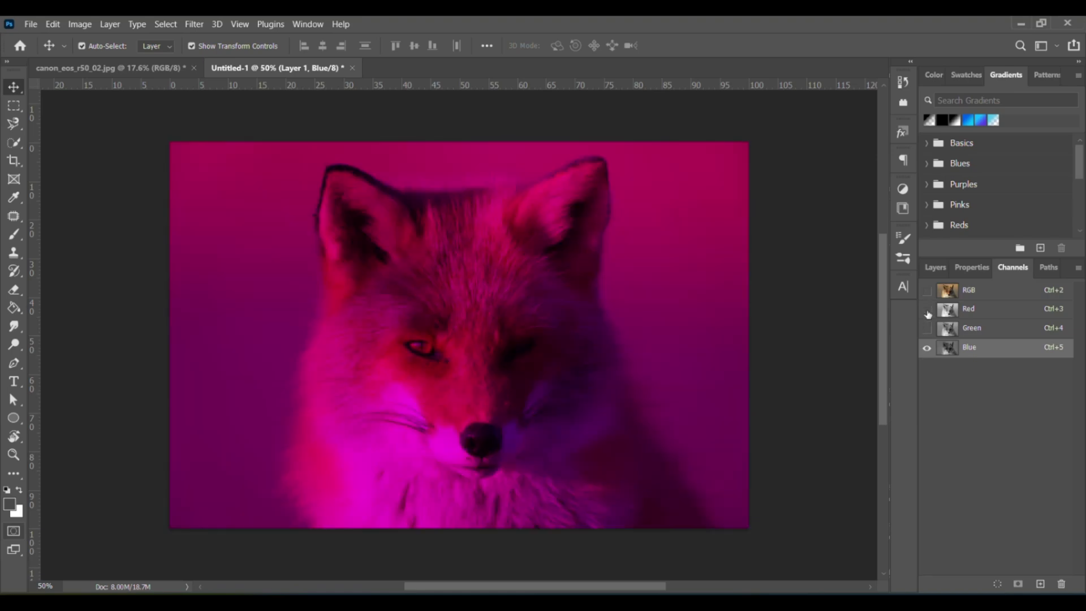
click(928, 310)
click(927, 290)
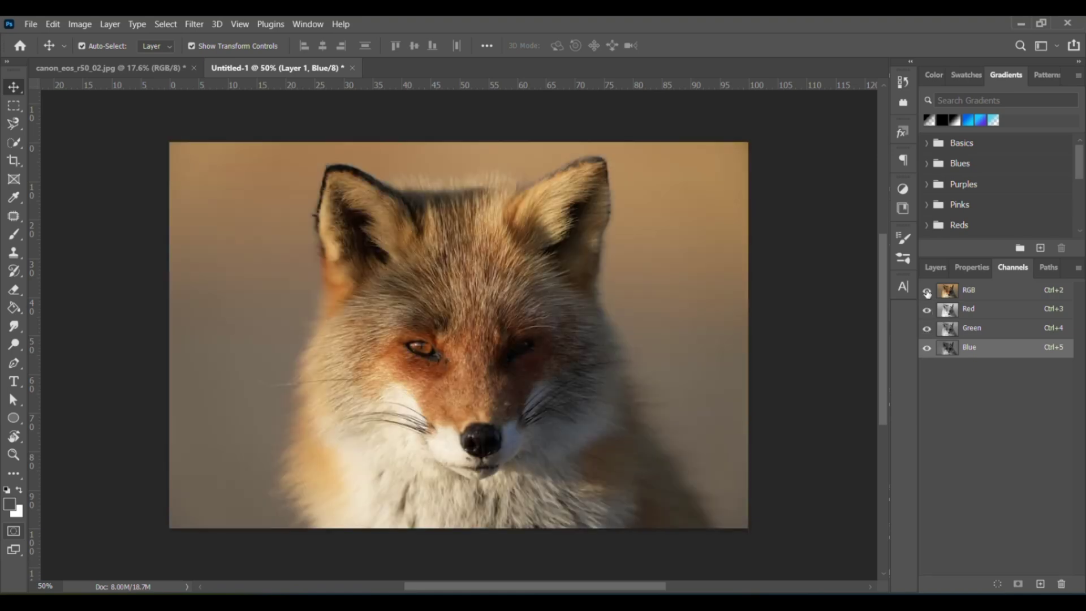
click(928, 309)
click(928, 328)
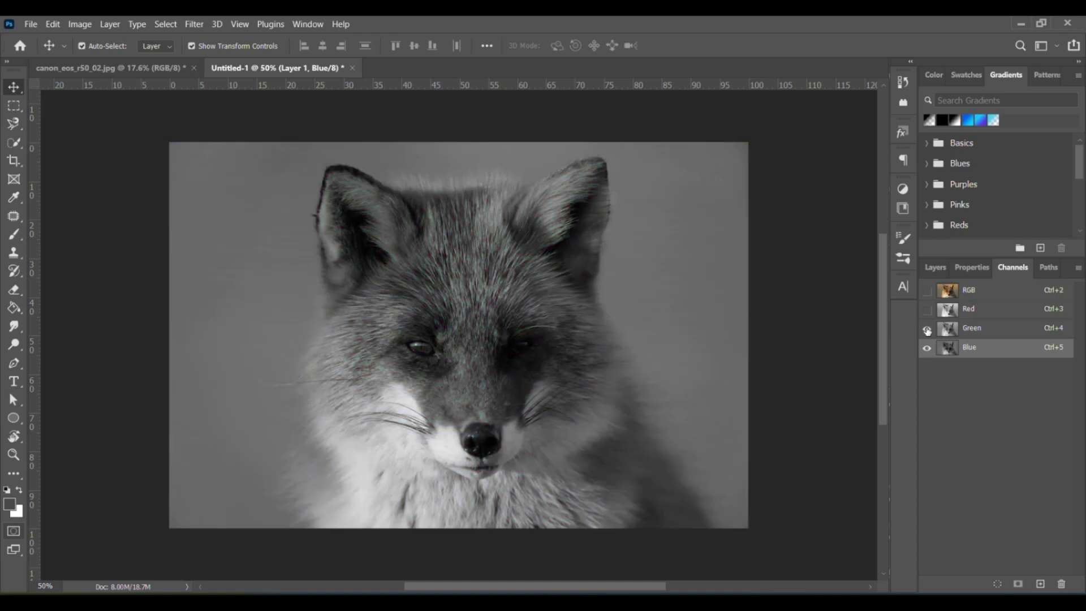
click(928, 330)
click(928, 291)
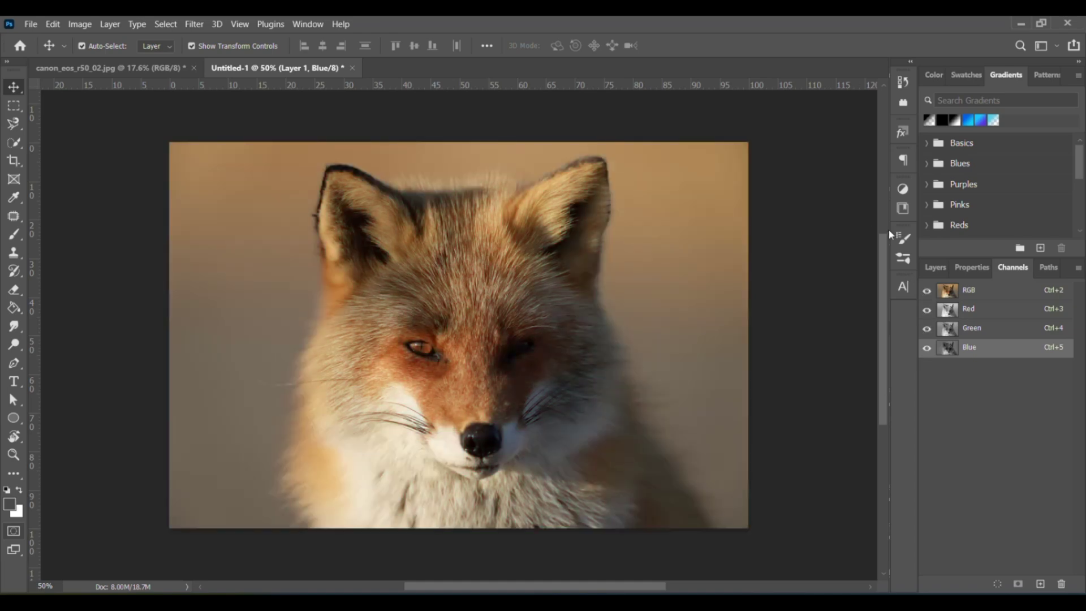
Stretch the fox photo on Layer 1 downward with Free Transform to a height of 102.34%.
key(ctrl+t)
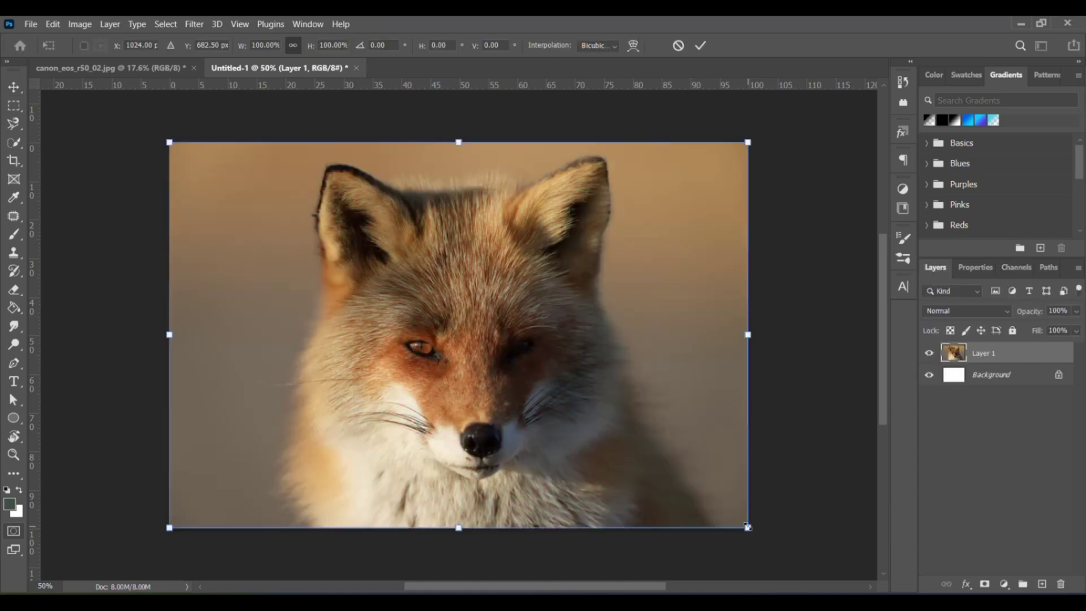
drag(748, 528, 766, 549)
key(ctrl+z)
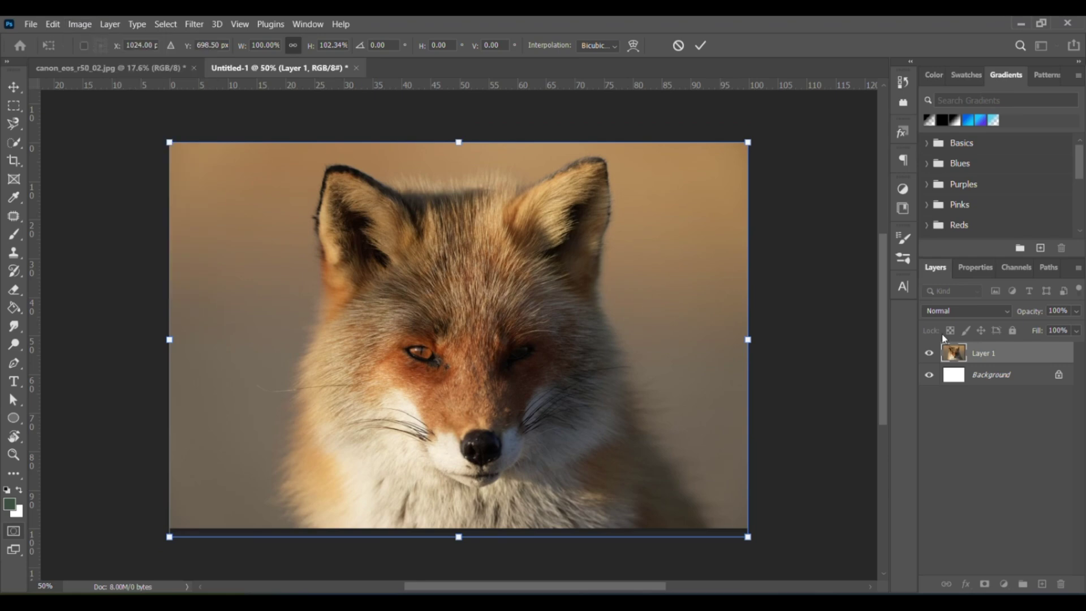
key(Return)
Rotate the whole fox canvas by 180° and by a further 90°.
click(80, 24)
mouse_move(177, 148)
click(238, 146)
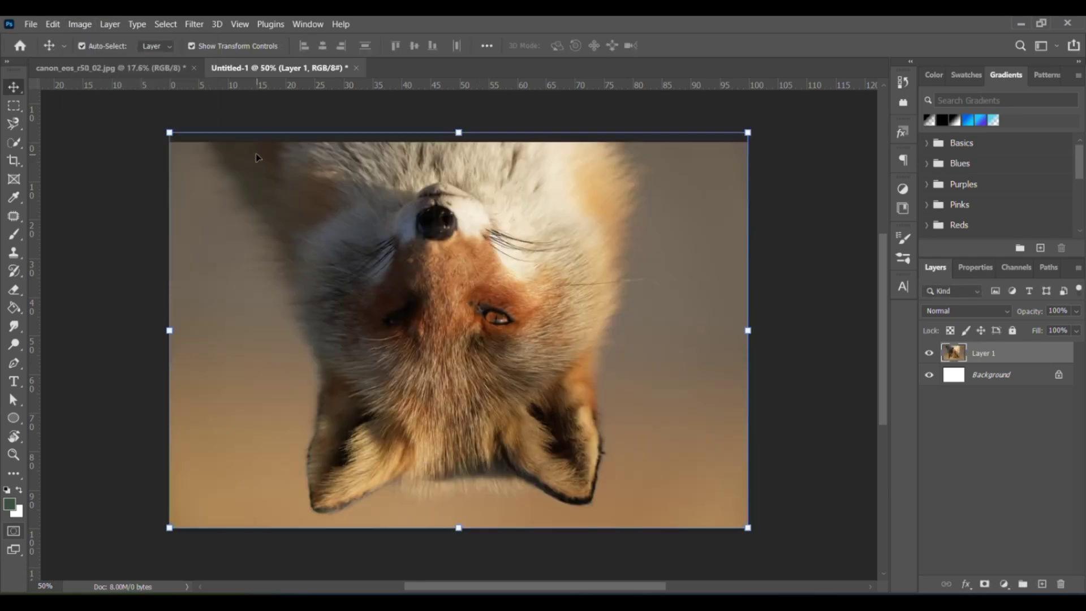
click(80, 23)
mouse_move(142, 148)
click(249, 173)
Rotate the canvas by an arbitrary angle of 65° clockwise, and undo all three canvas rotations.
click(80, 23)
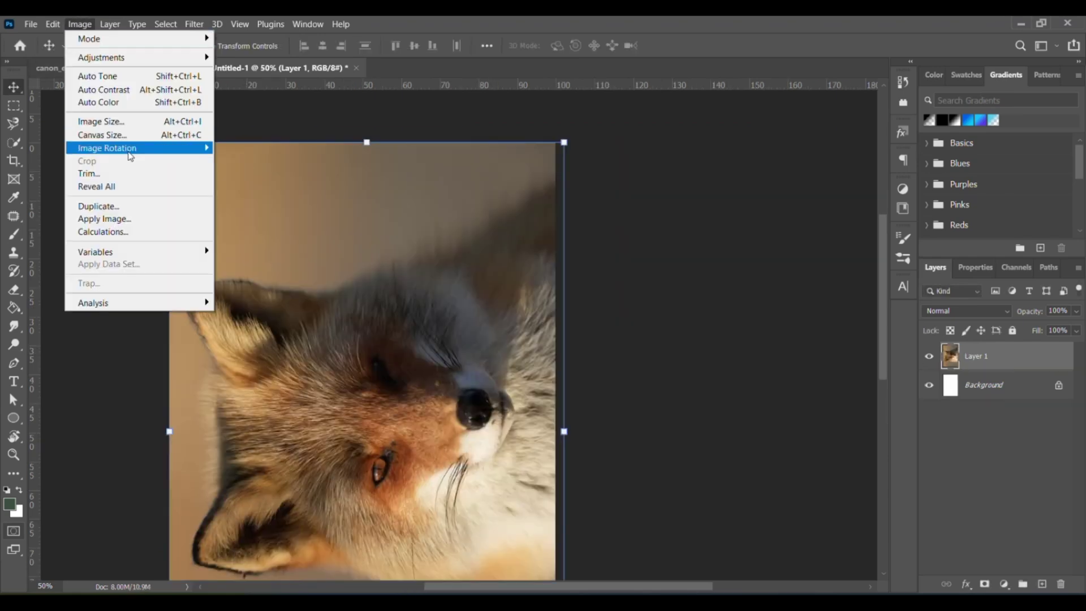
click(266, 187)
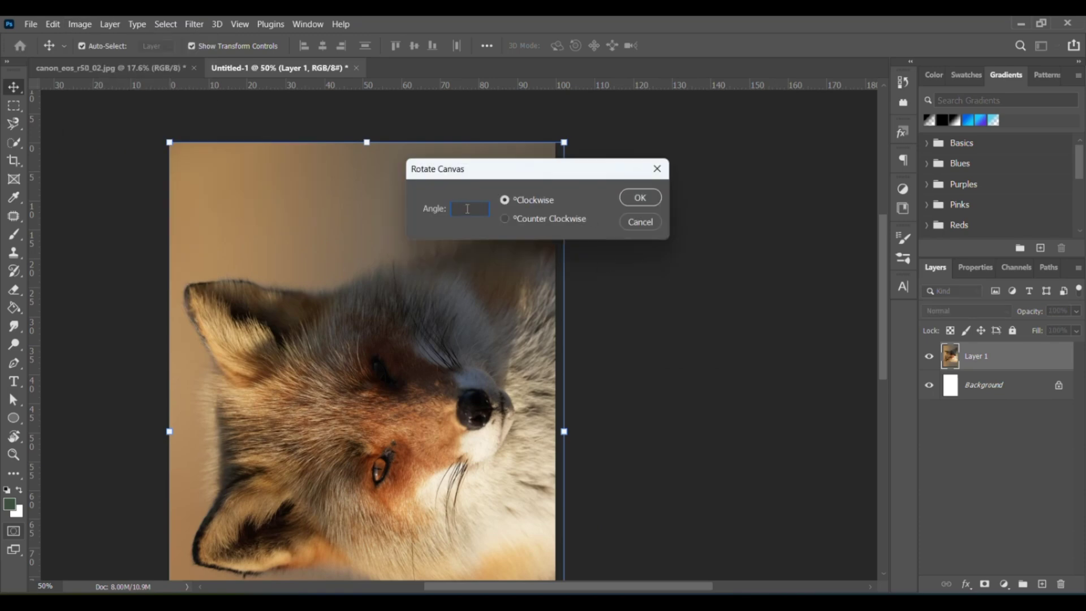
text(65)
key(Return)
scroll(467, 211, down, 1)
key(ctrl+z)
key(ctrl+z)
key(ctrl+z)
scroll(649, 373, up, 1)
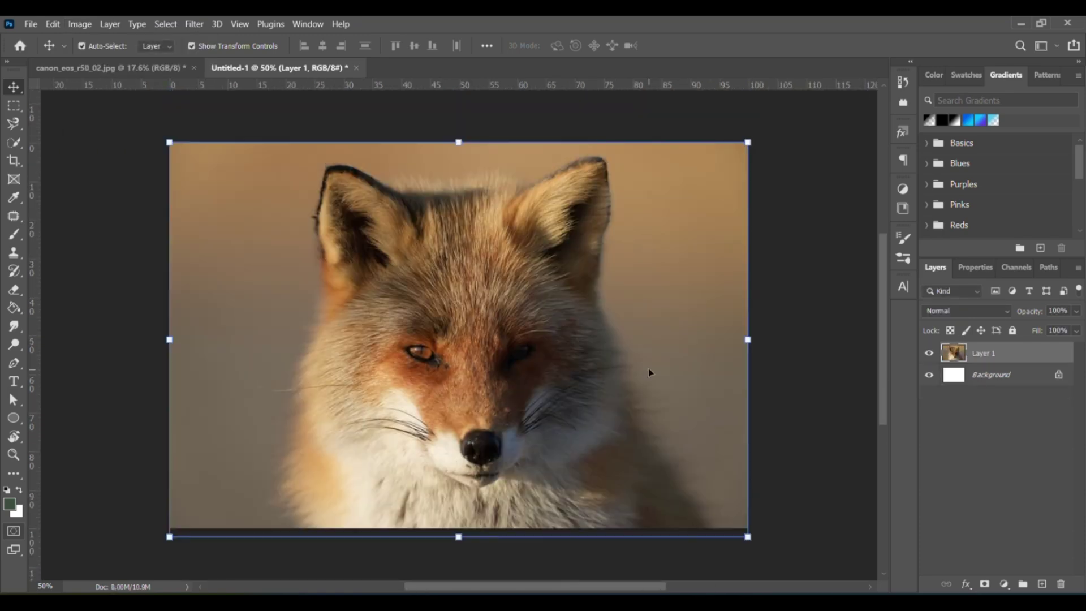
Try to rotate only the fox layer freehand by about 117°.
drag(757, 553, 370, 425)
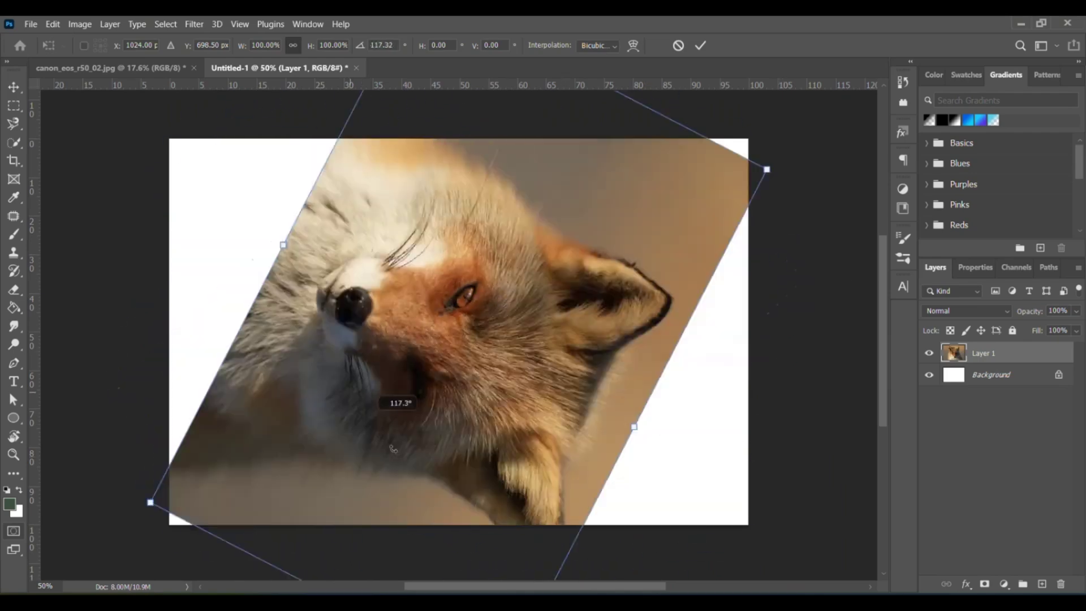
key(Escape)
Examine the fox document's dimensions and options in the Image Size and Canvas Size dialogs without changing any value.
click(79, 24)
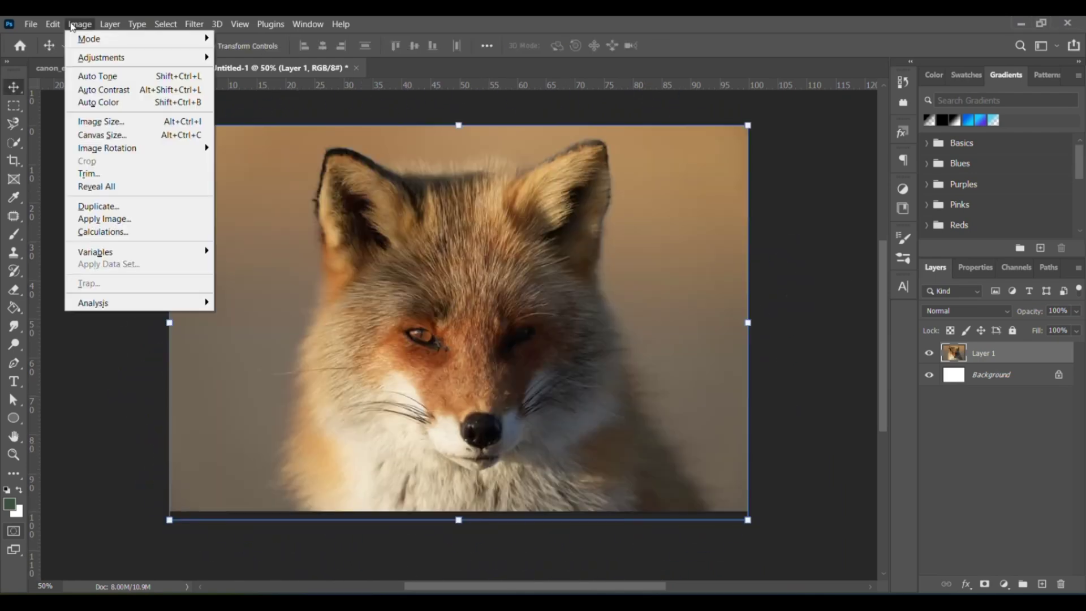
click(135, 120)
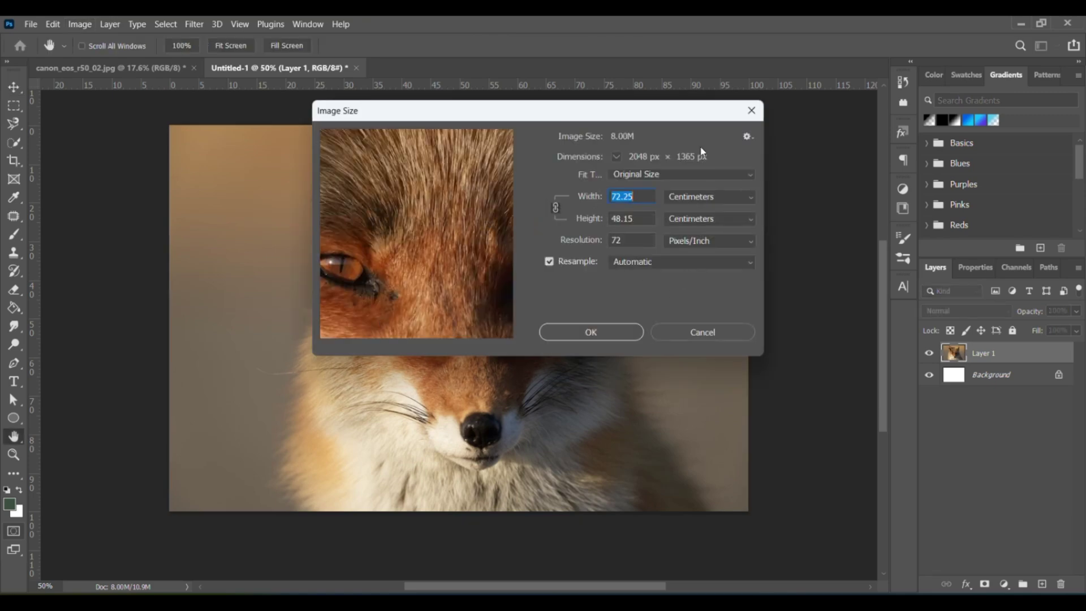
click(696, 332)
key(v)
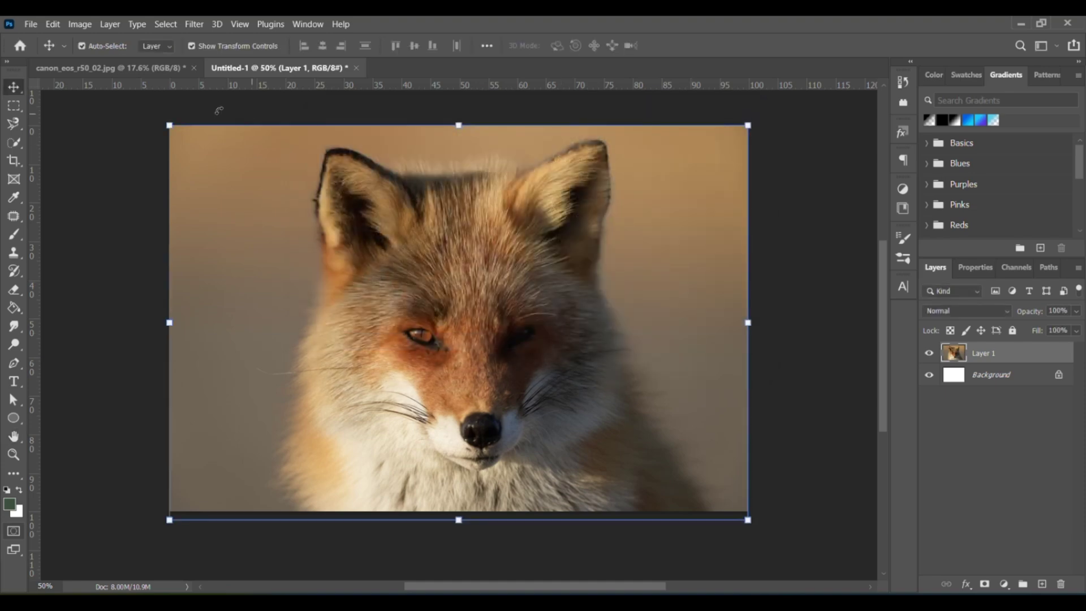
click(80, 24)
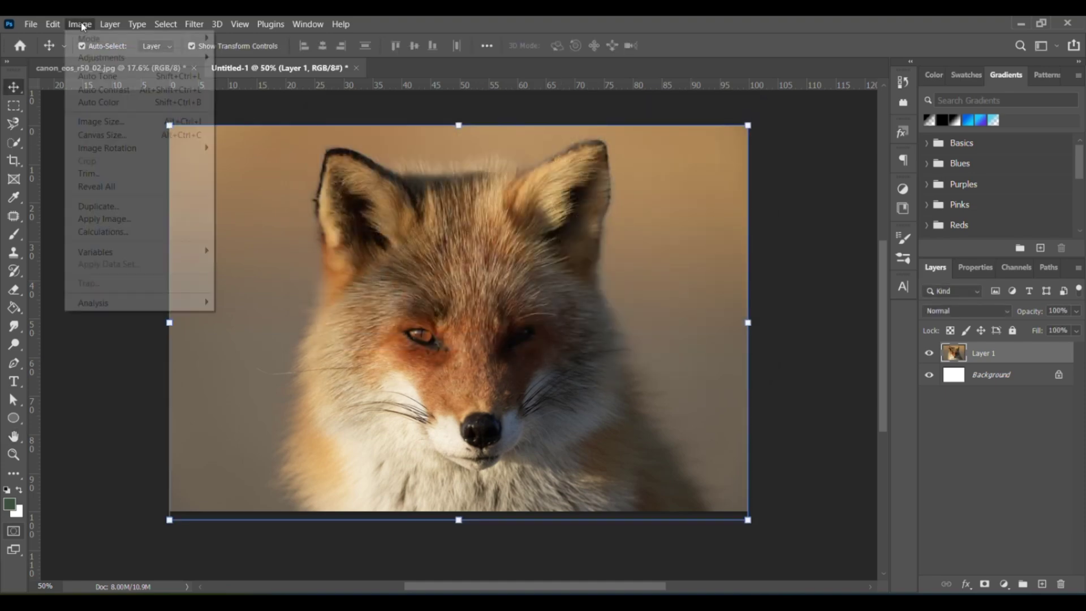
click(114, 137)
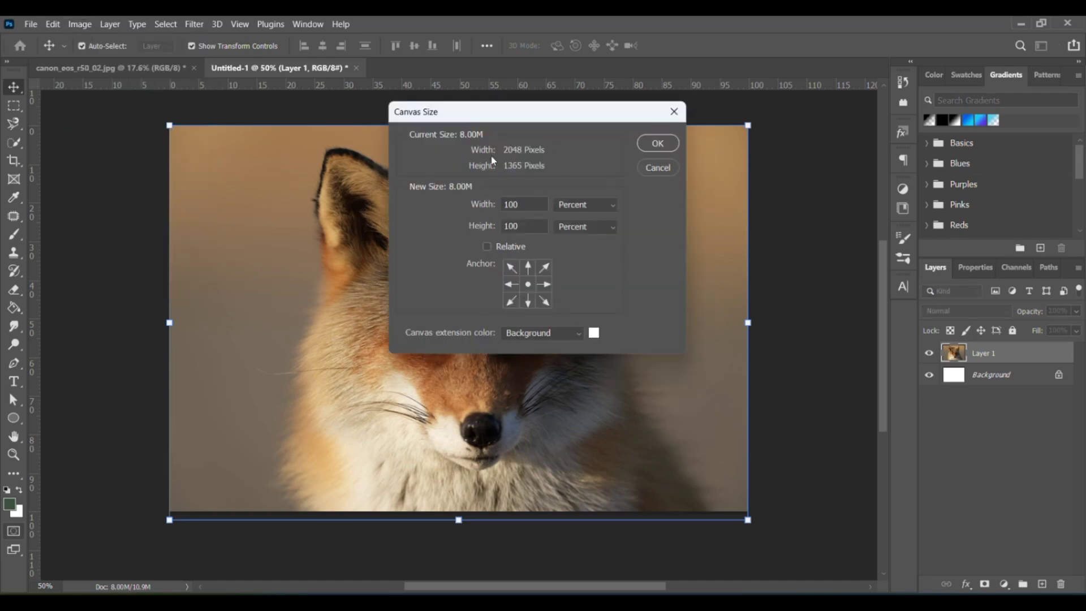
click(658, 144)
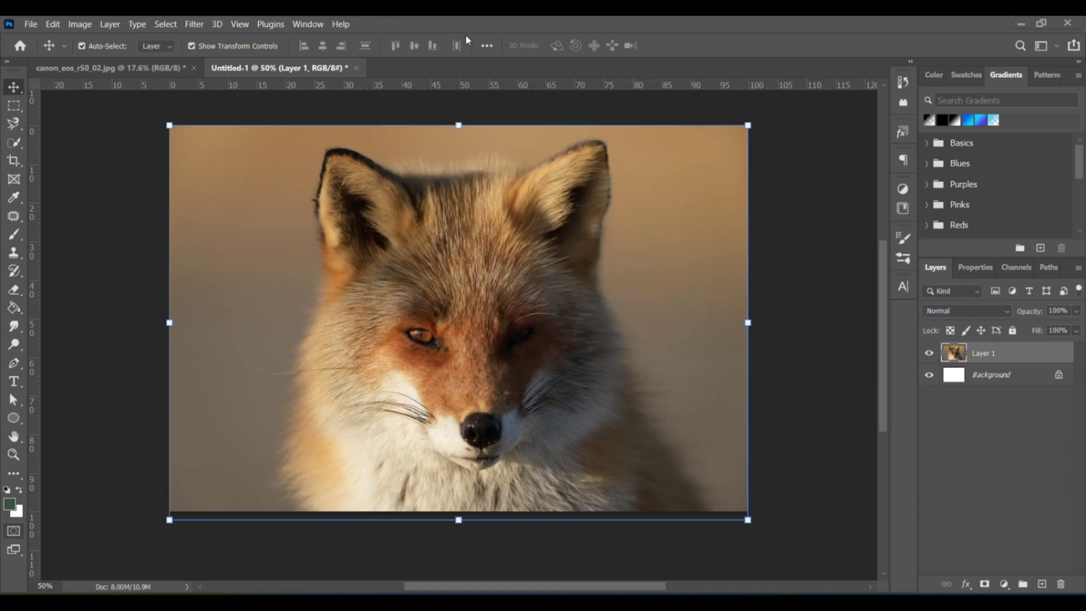
Hide the transform outline on the canvas and apply Image Size with Resample enabled and set to Automatic.
key(ctrl+h)
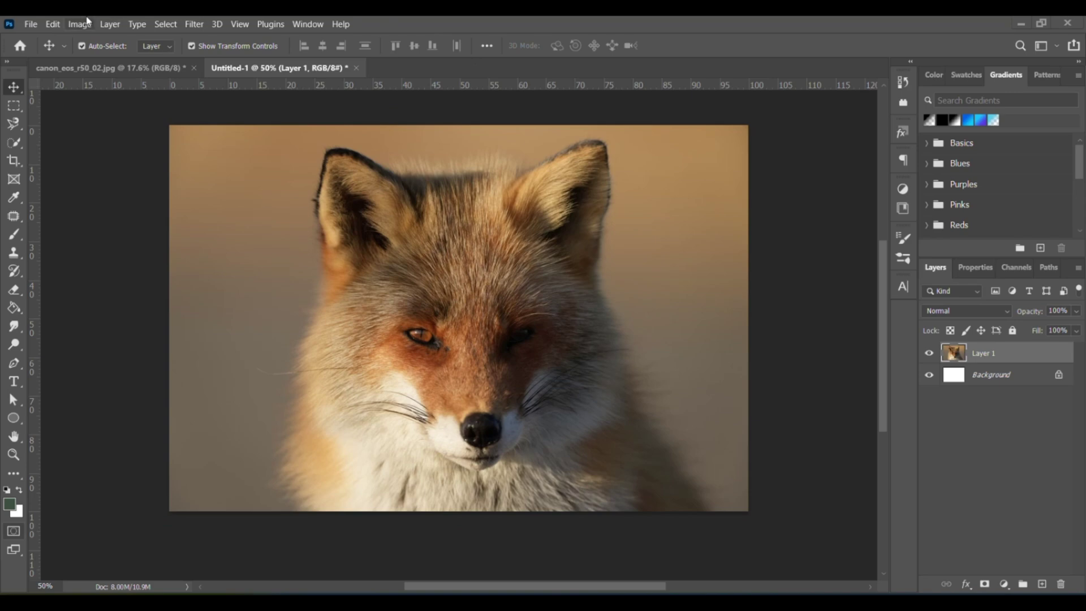
click(80, 24)
click(99, 121)
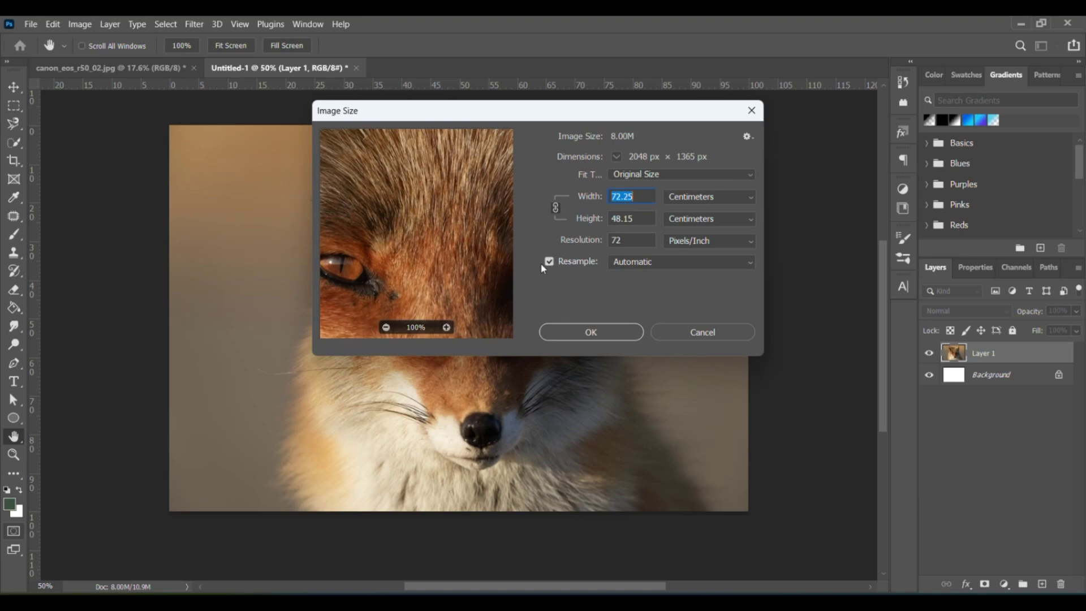
click(549, 262)
click(548, 262)
click(549, 263)
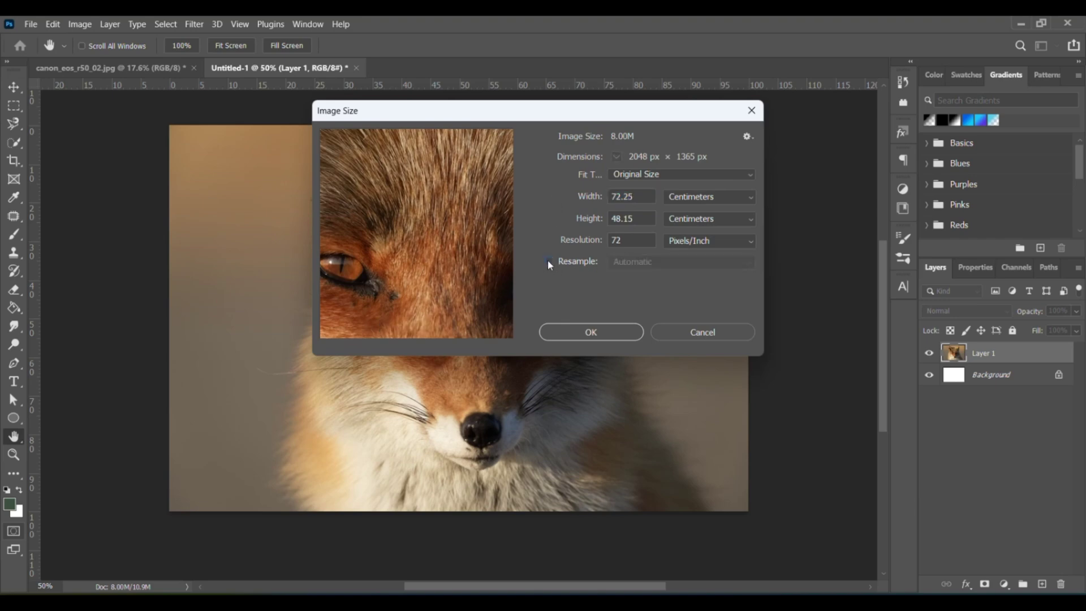
click(549, 263)
click(674, 261)
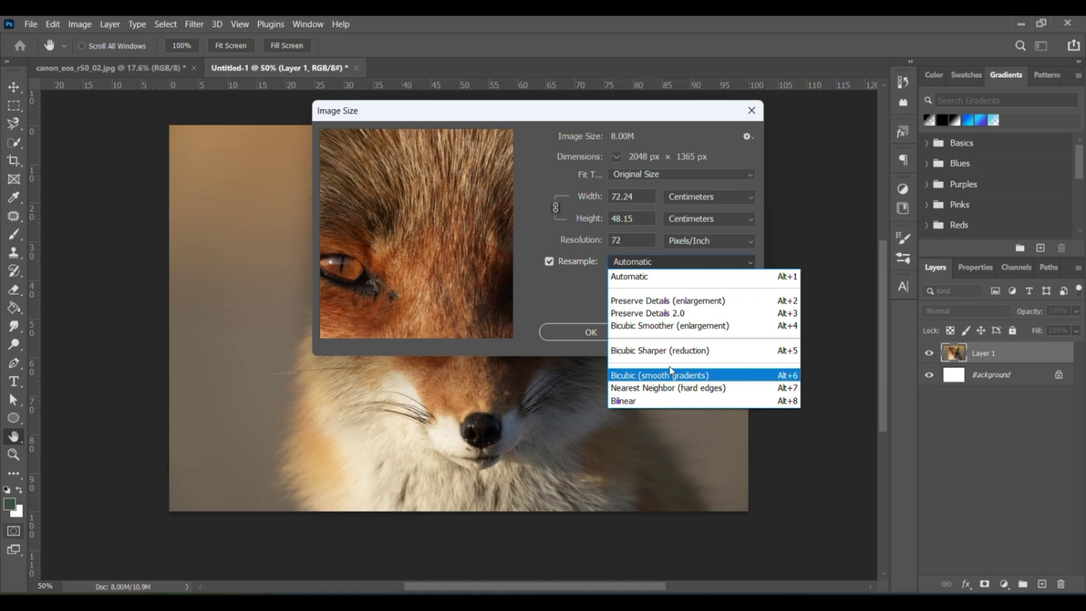
click(592, 333)
click(592, 332)
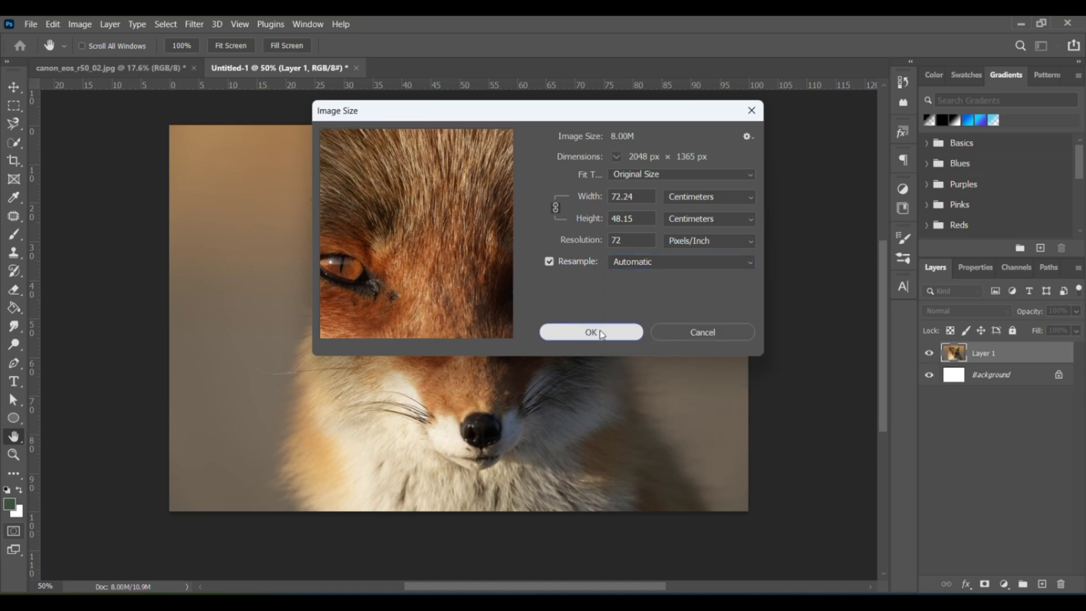
click(609, 332)
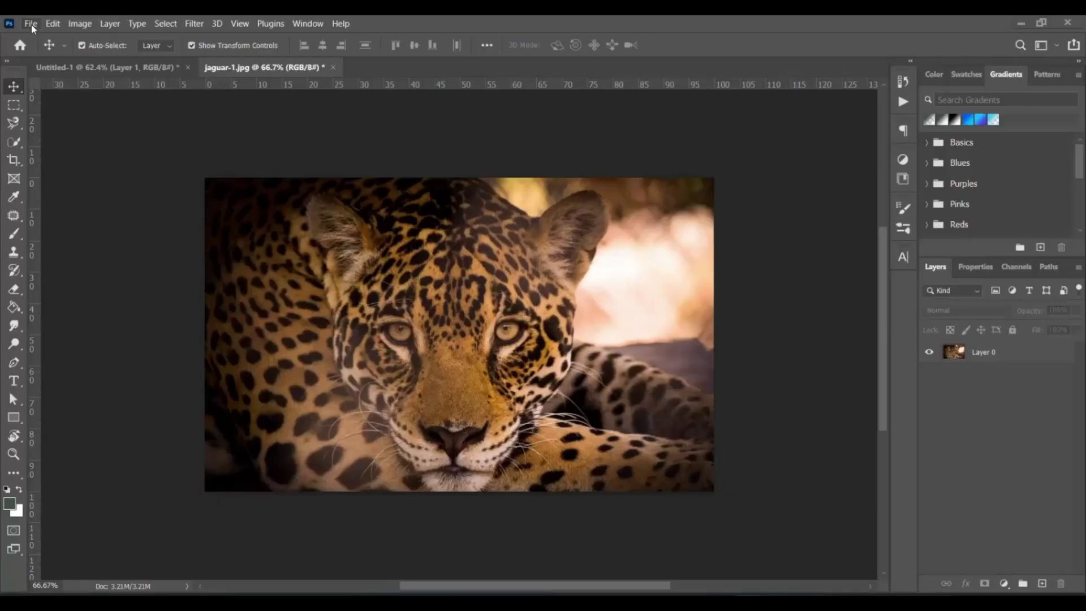
Examine the Batch settings for the jaguar image, including the available default actions and the source folder choice.
click(31, 23)
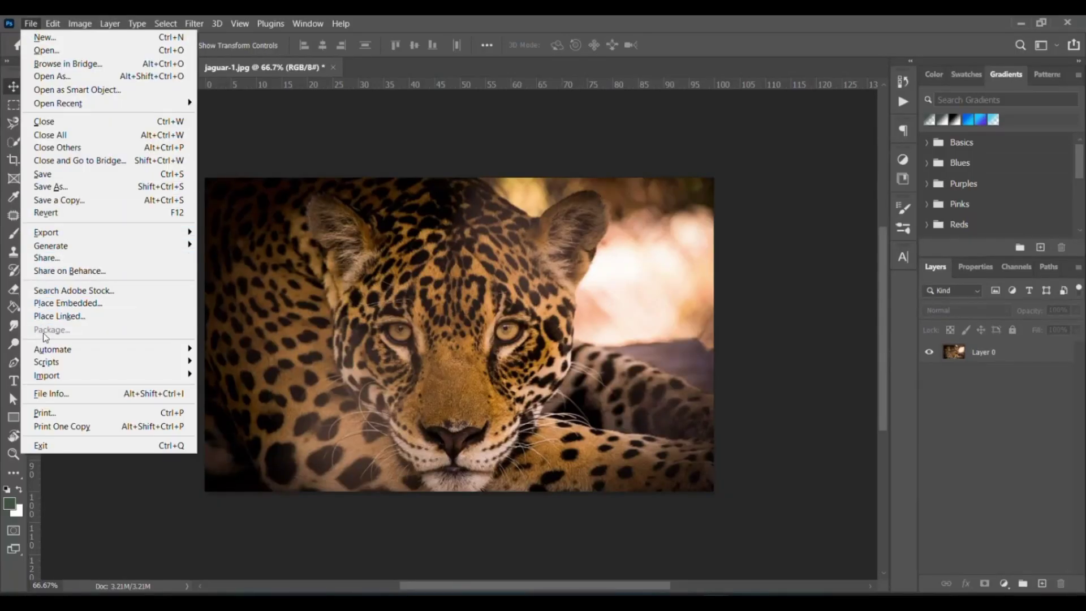
mouse_move(50, 350)
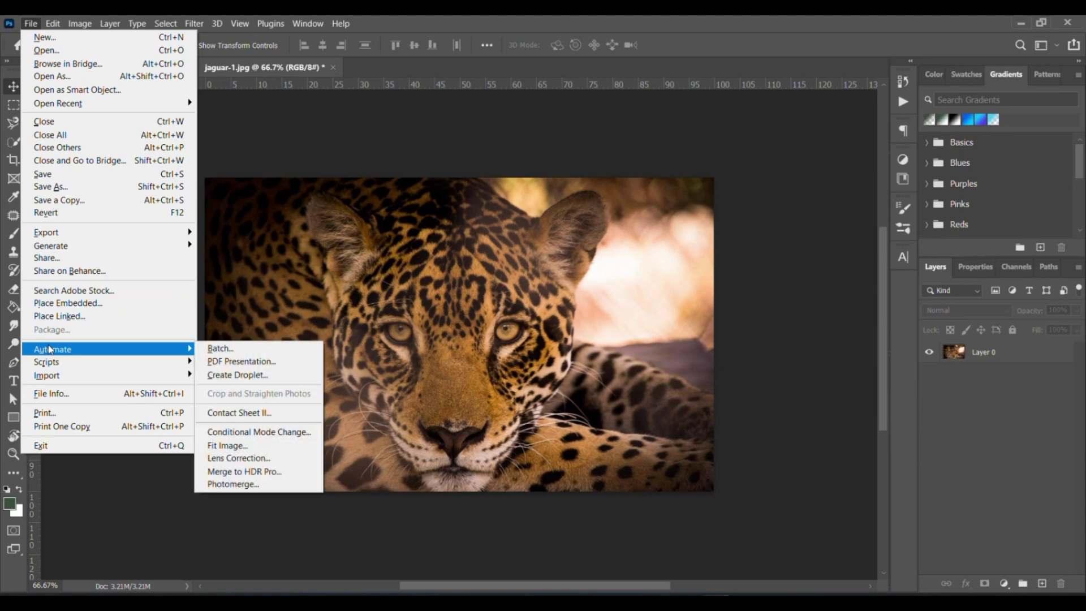
click(225, 348)
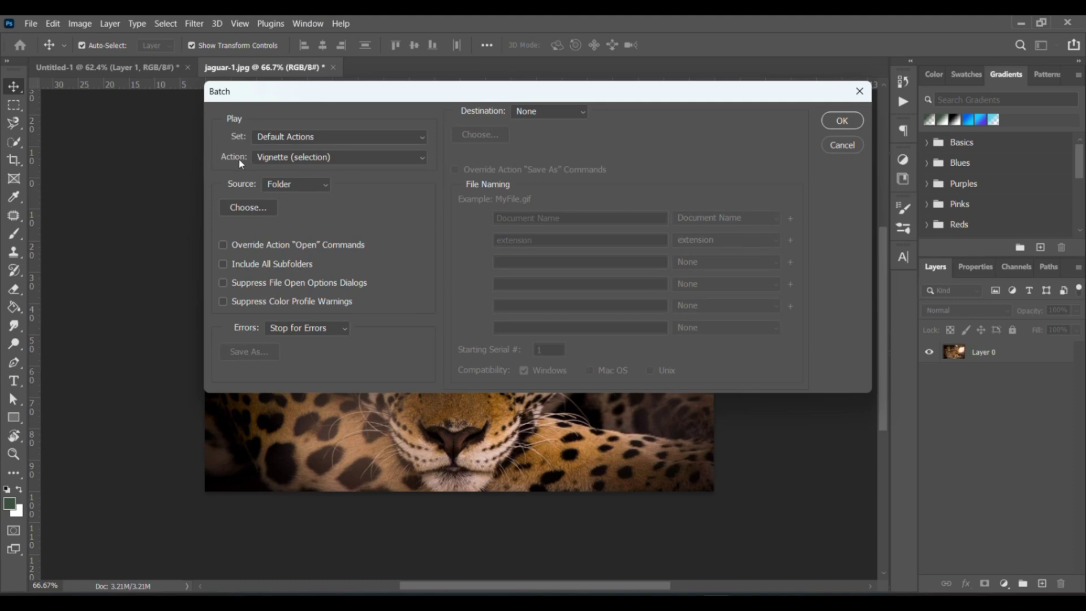
click(342, 157)
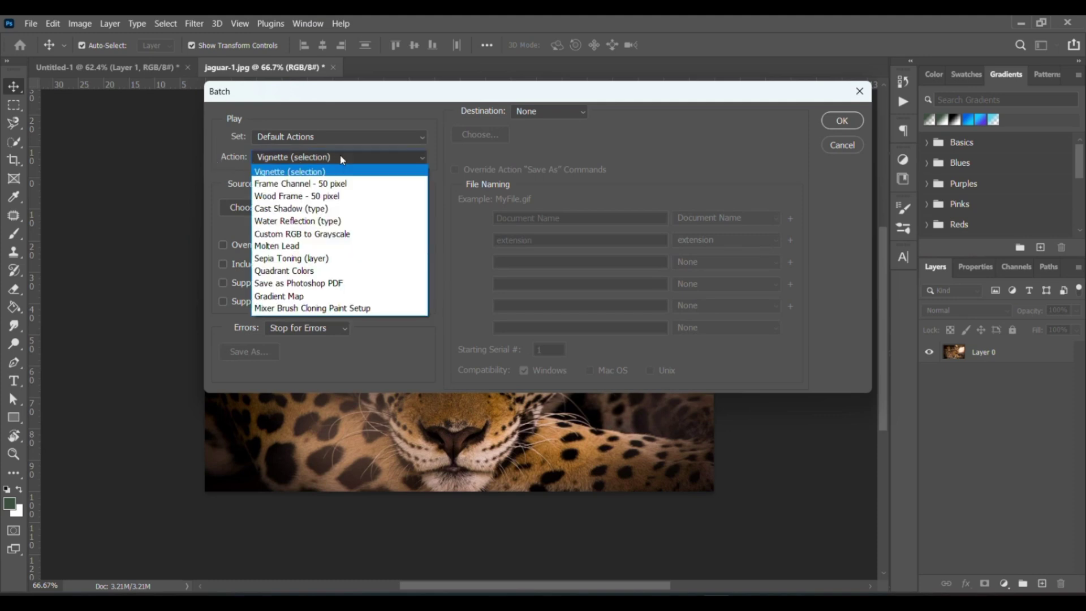
click(342, 158)
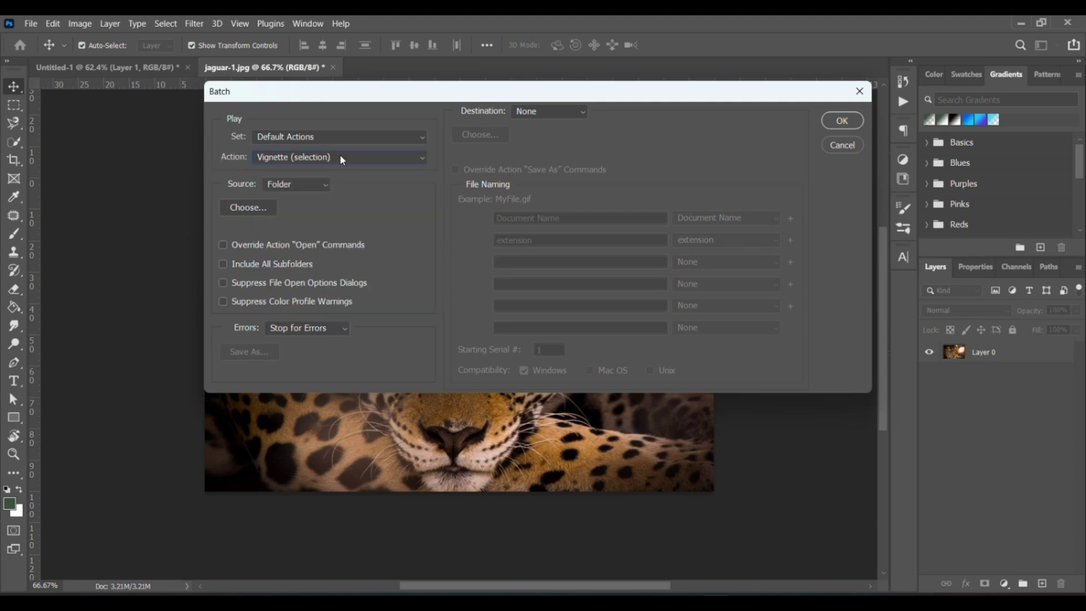
click(248, 208)
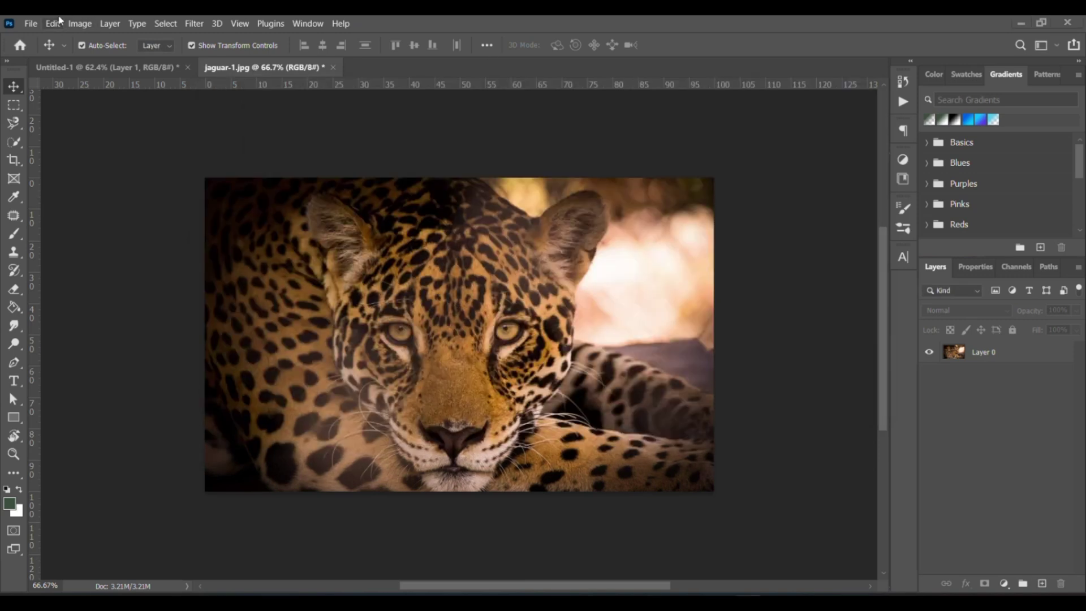
Examine the Image Processor script's source folder and file type options, and close it without running.
click(30, 23)
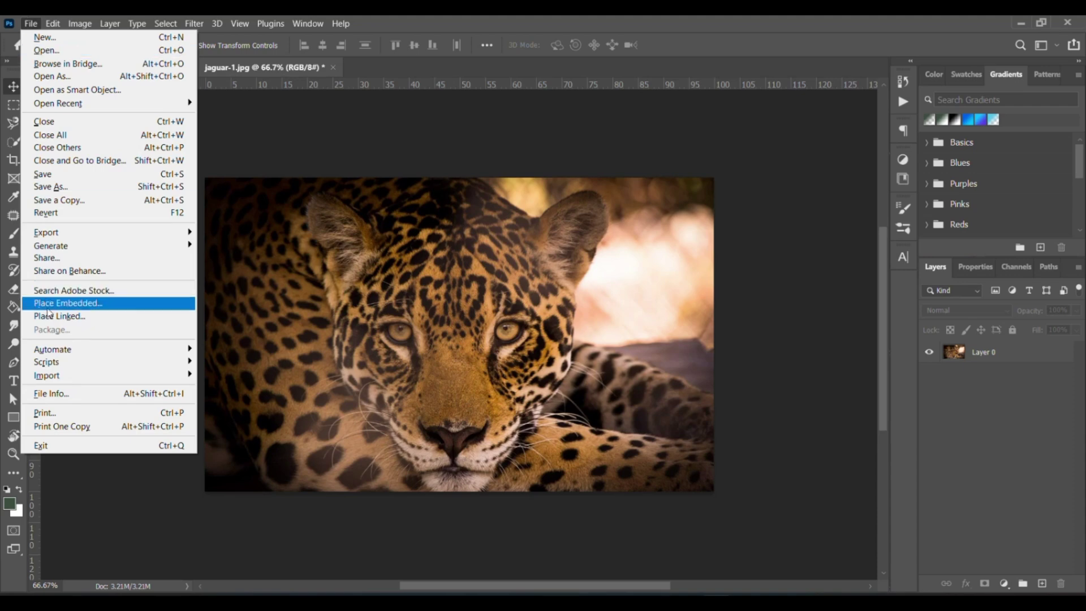
mouse_move(62, 369)
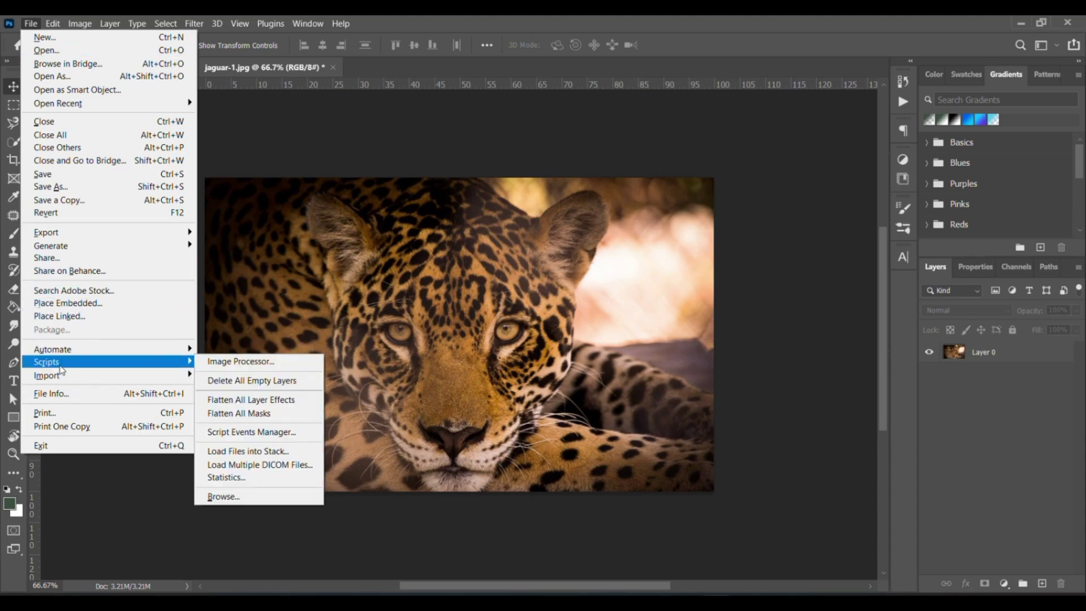
click(245, 361)
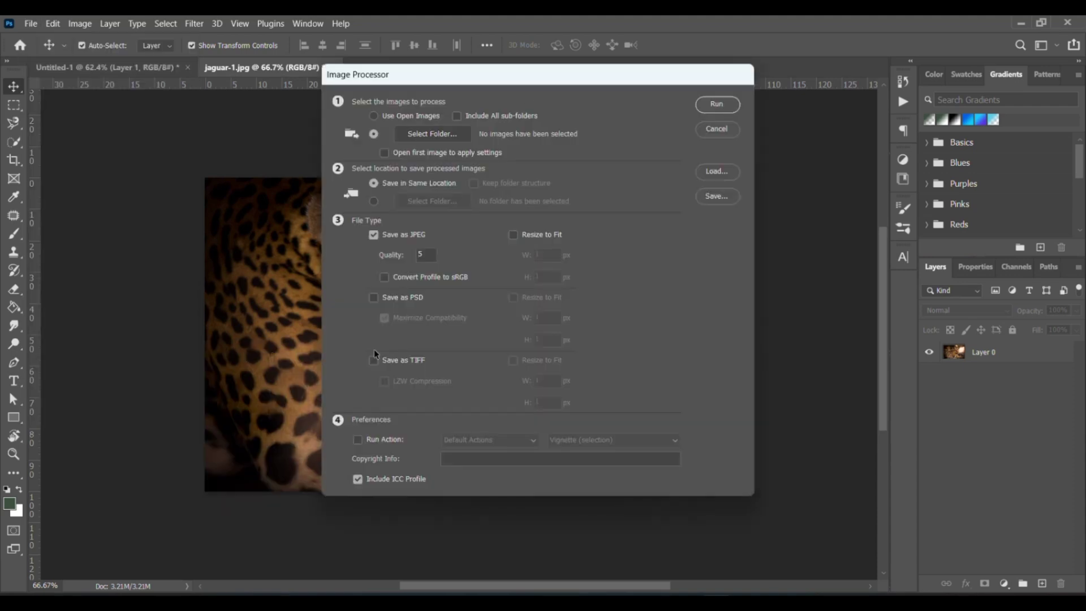
click(442, 134)
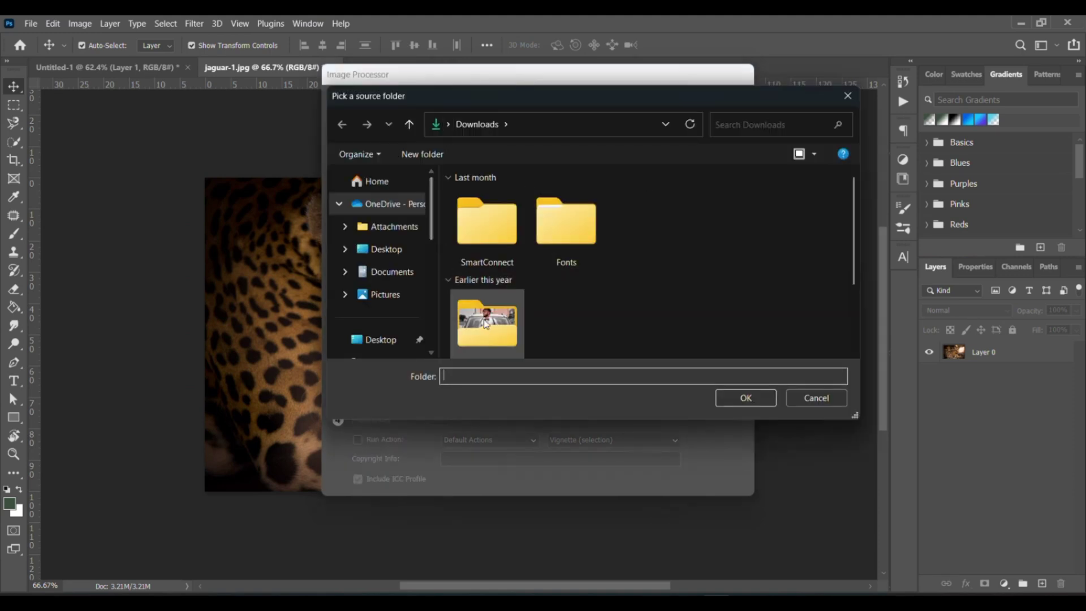
click(816, 397)
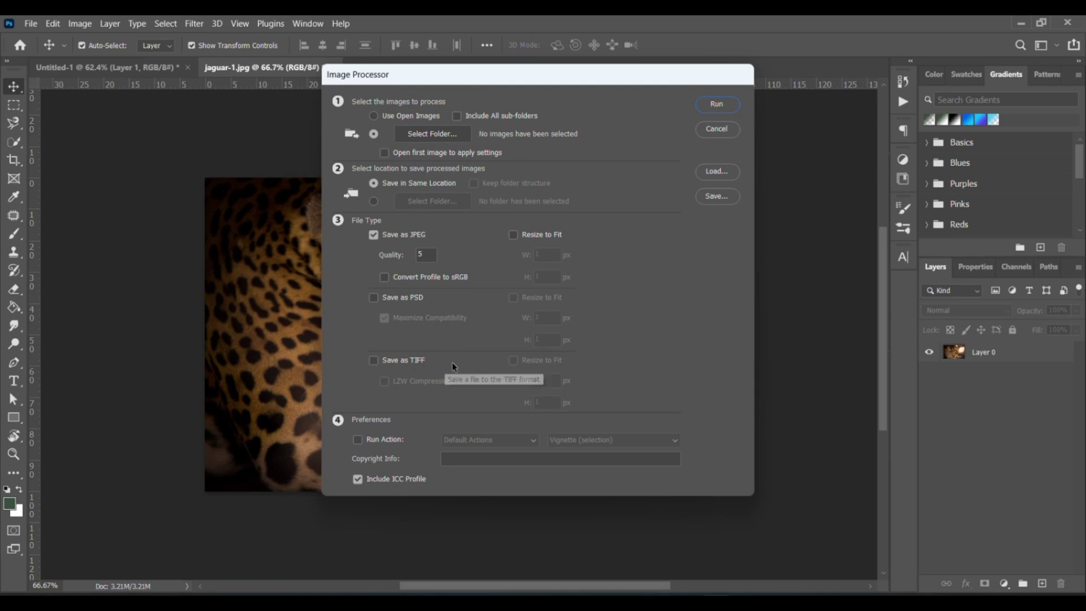
click(718, 129)
Examine the Contact Sheet II settings, browse to the Downloads folder as a possible image source, and close without creating a sheet.
click(30, 23)
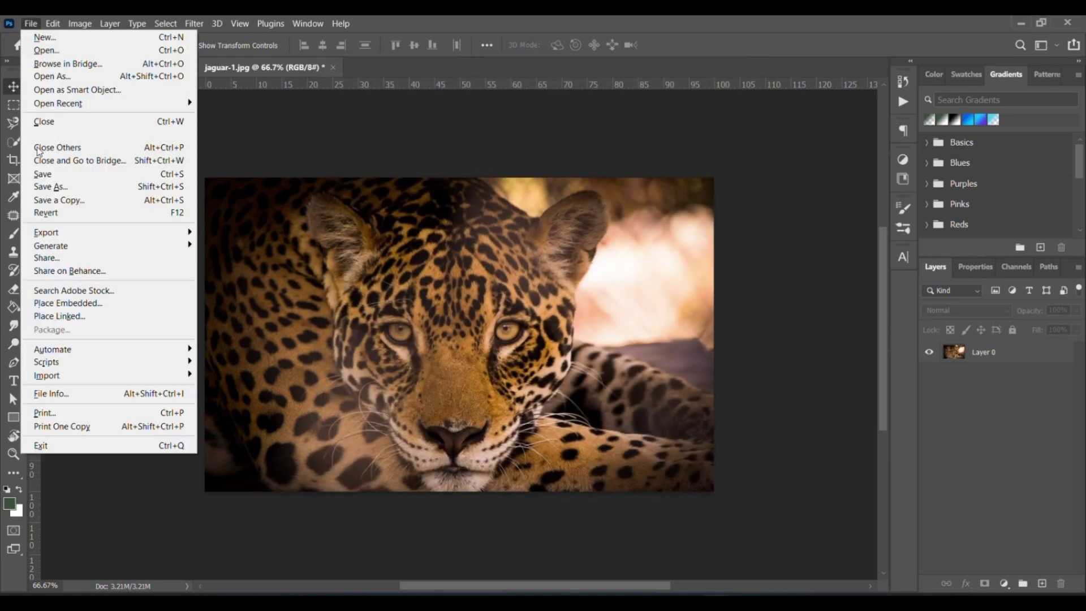
mouse_move(170, 349)
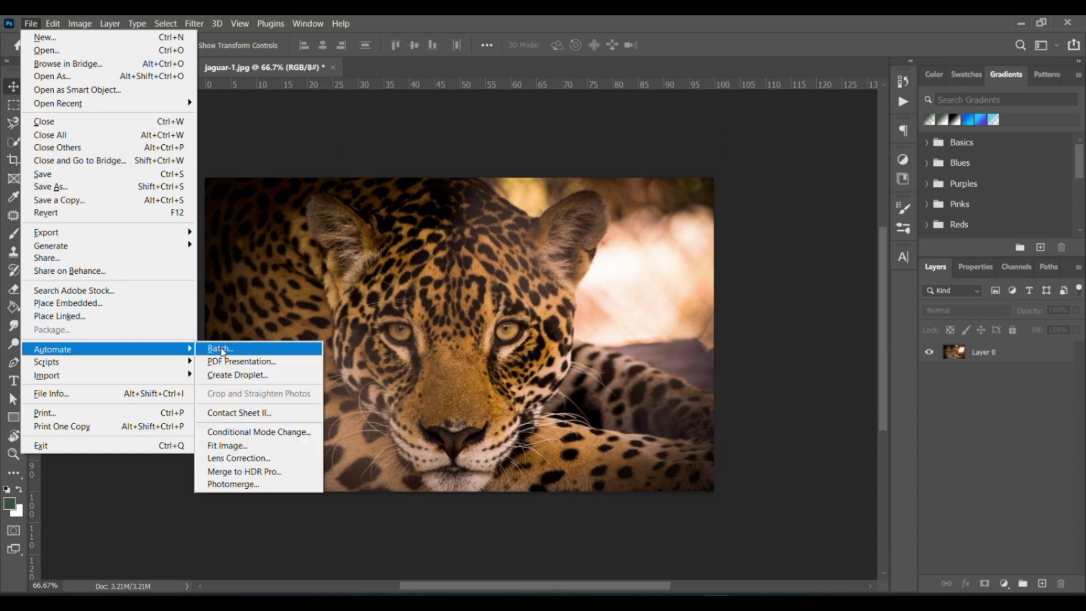
click(264, 414)
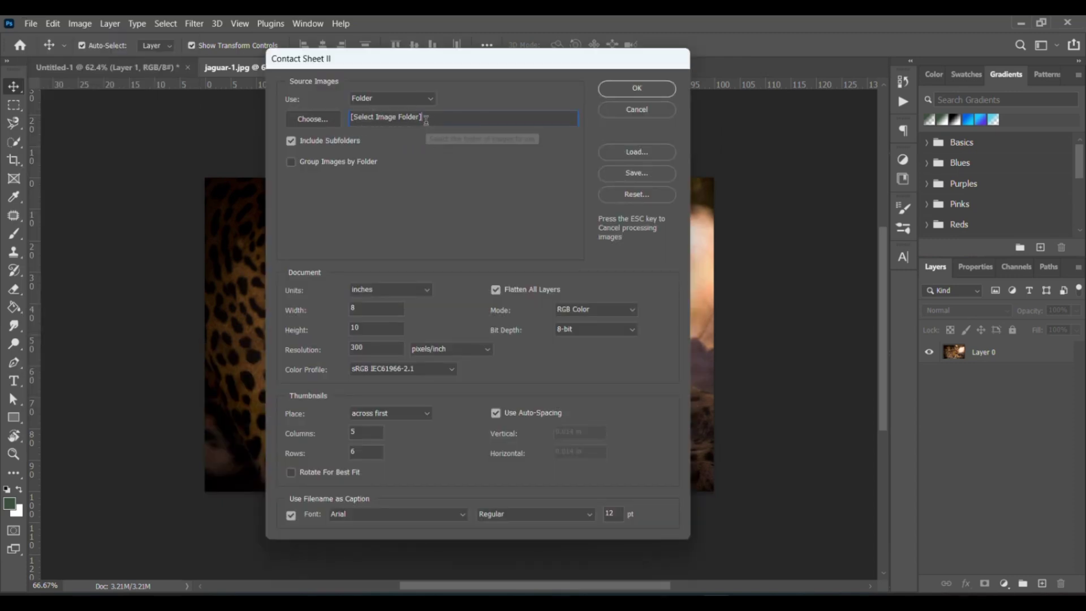
click(311, 119)
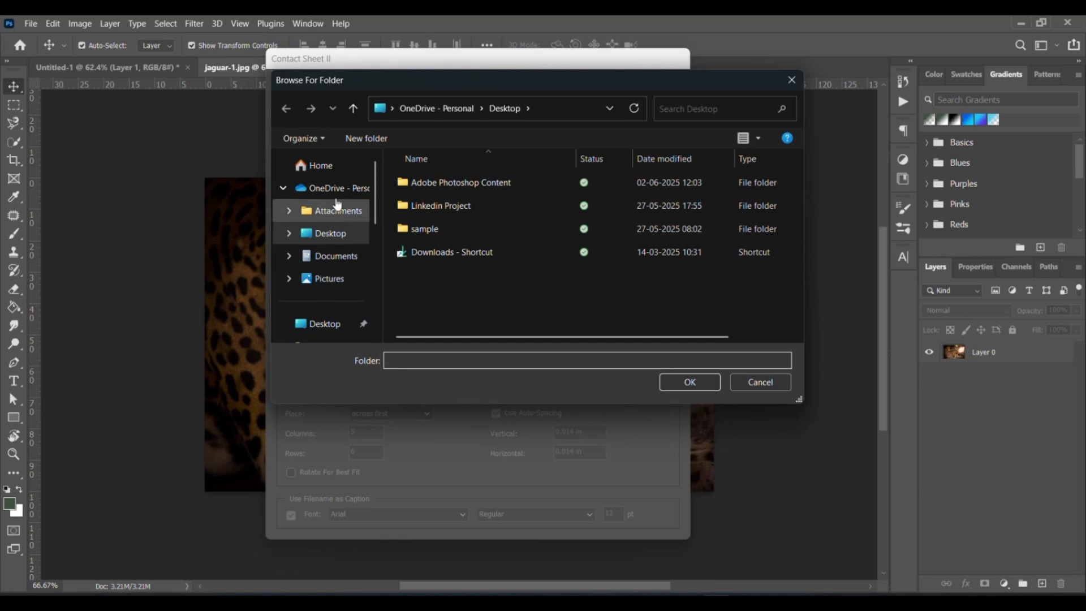
scroll(334, 210, down, 2)
click(331, 274)
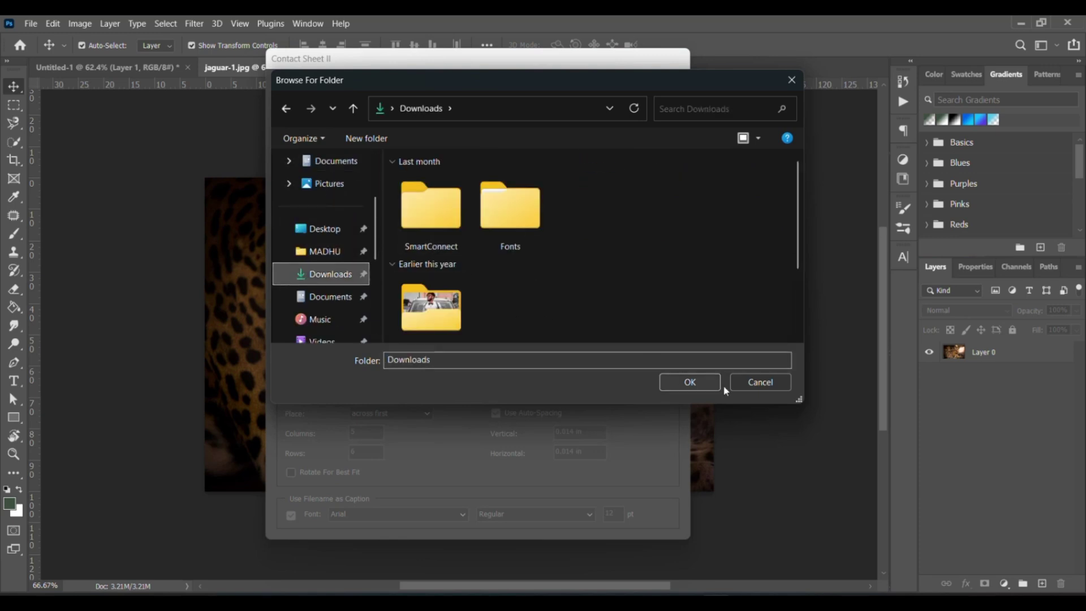
click(761, 383)
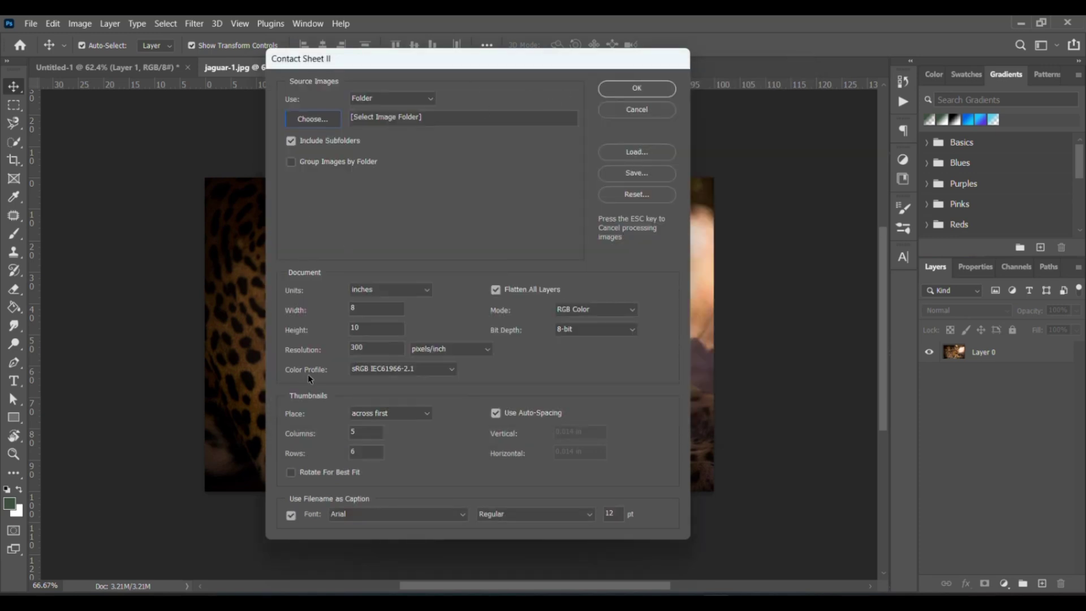
click(637, 109)
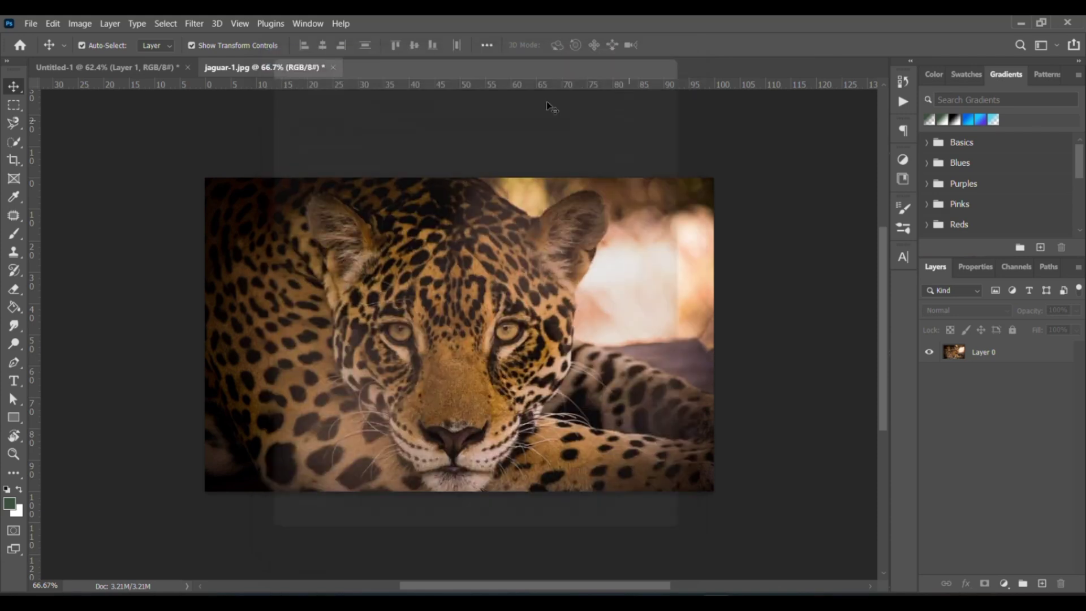
Examine Photomerge's layout and source file options, browse the folders for source images, and close it without merging.
click(31, 23)
mouse_move(67, 349)
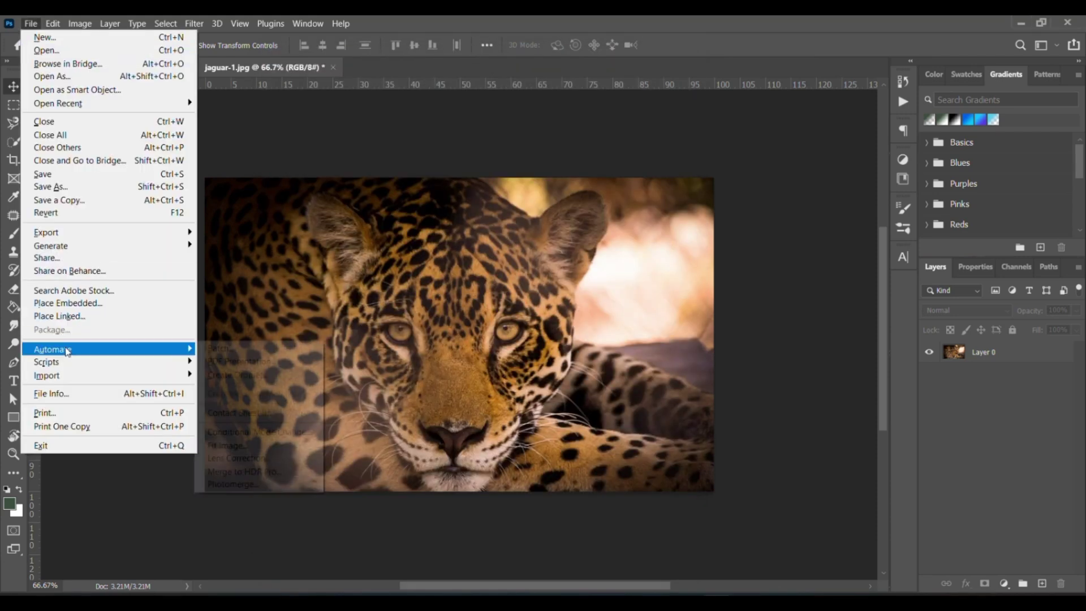
click(253, 487)
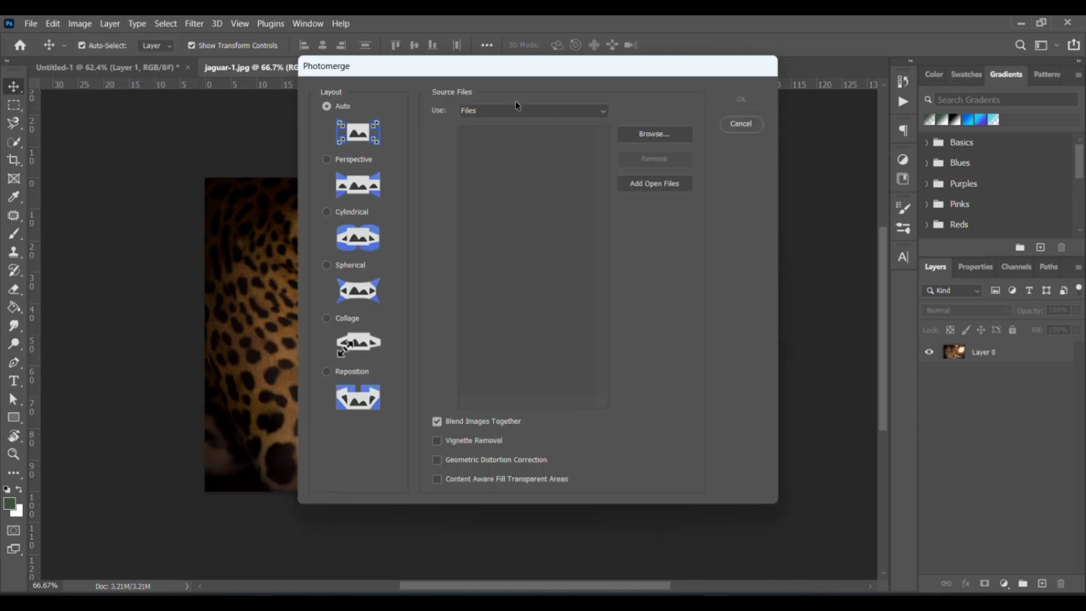
click(655, 141)
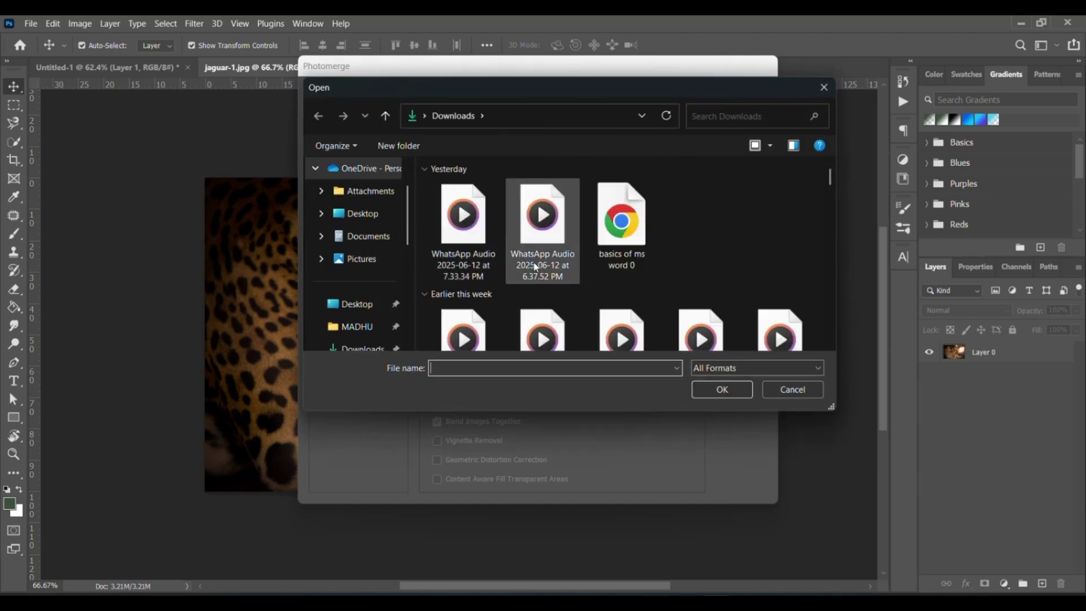
click(357, 327)
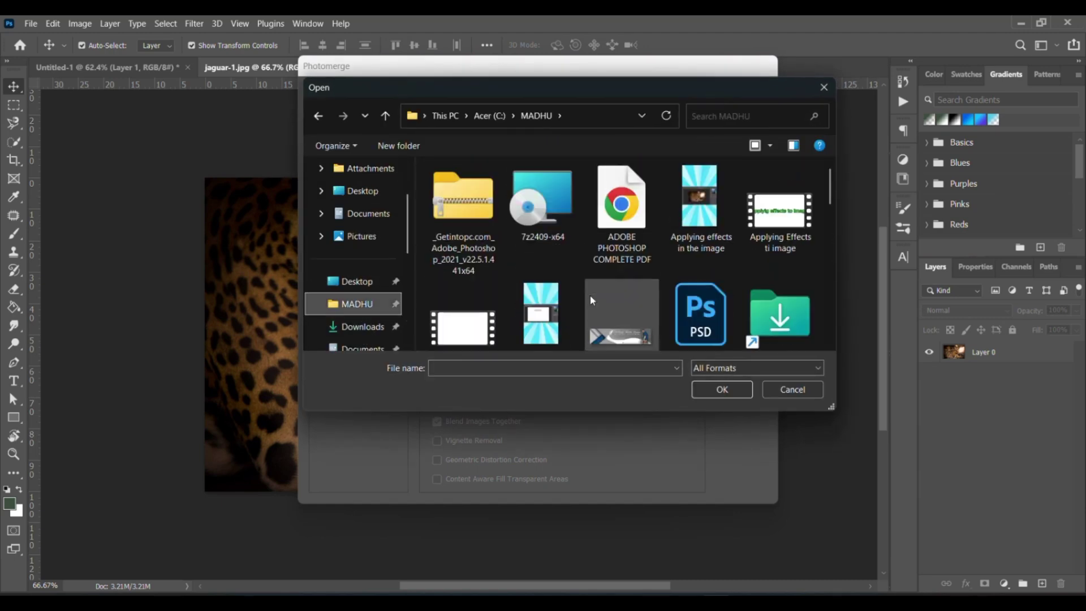
click(792, 389)
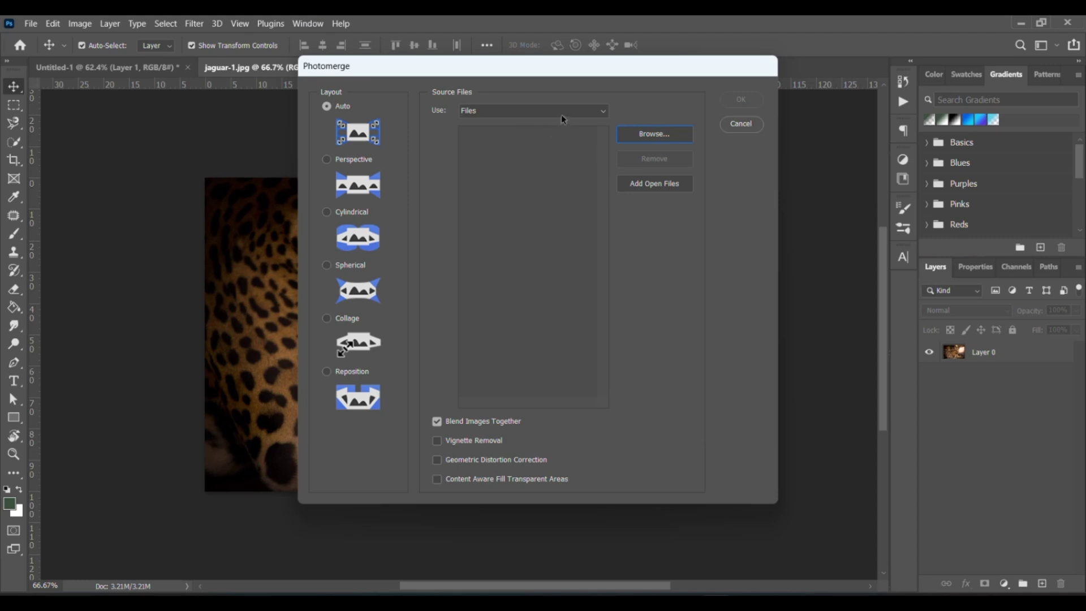
click(745, 123)
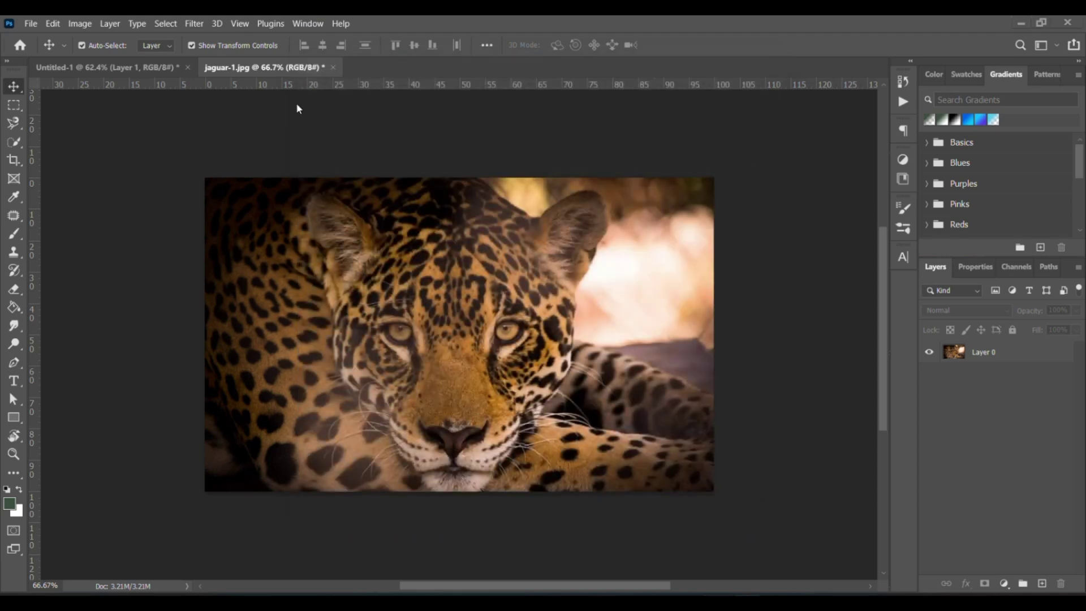
Examine the memory usage, graphics processor, and history and cache settings in the Performance preferences without changing any.
click(52, 23)
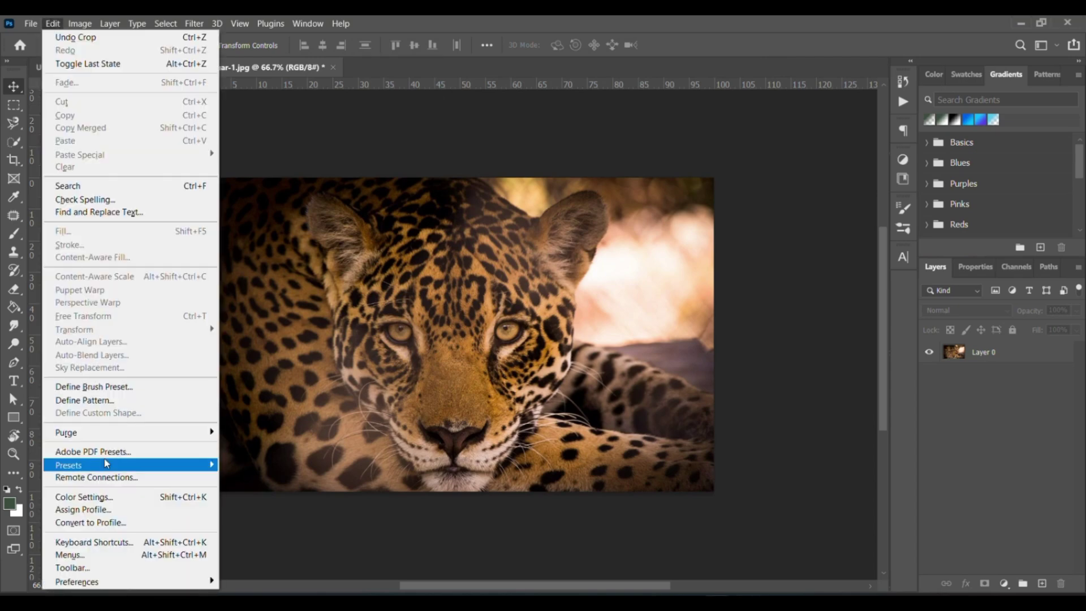
mouse_move(125, 583)
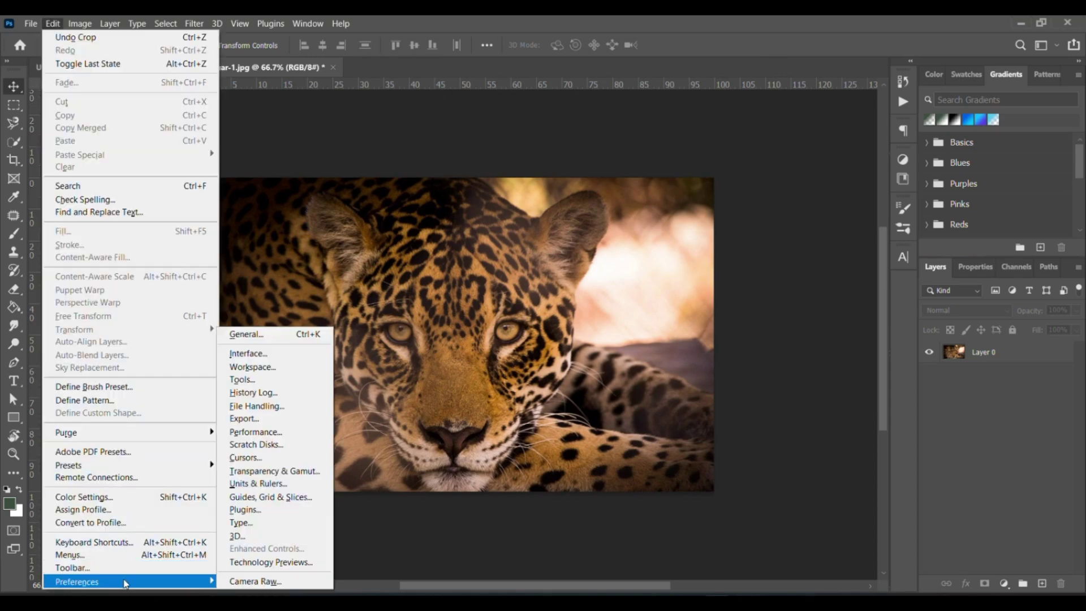
click(257, 439)
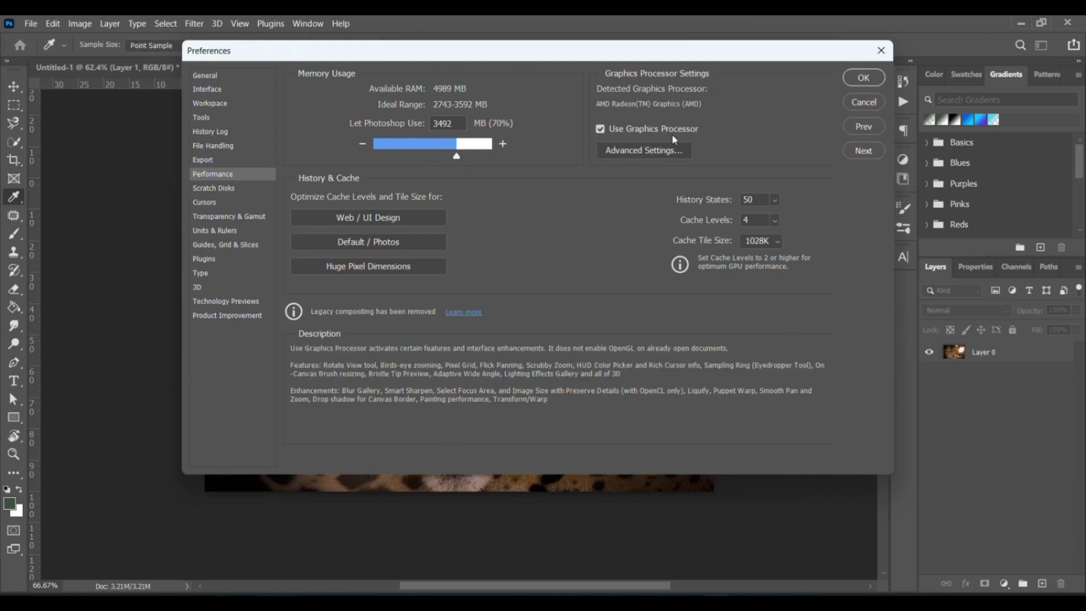
click(863, 78)
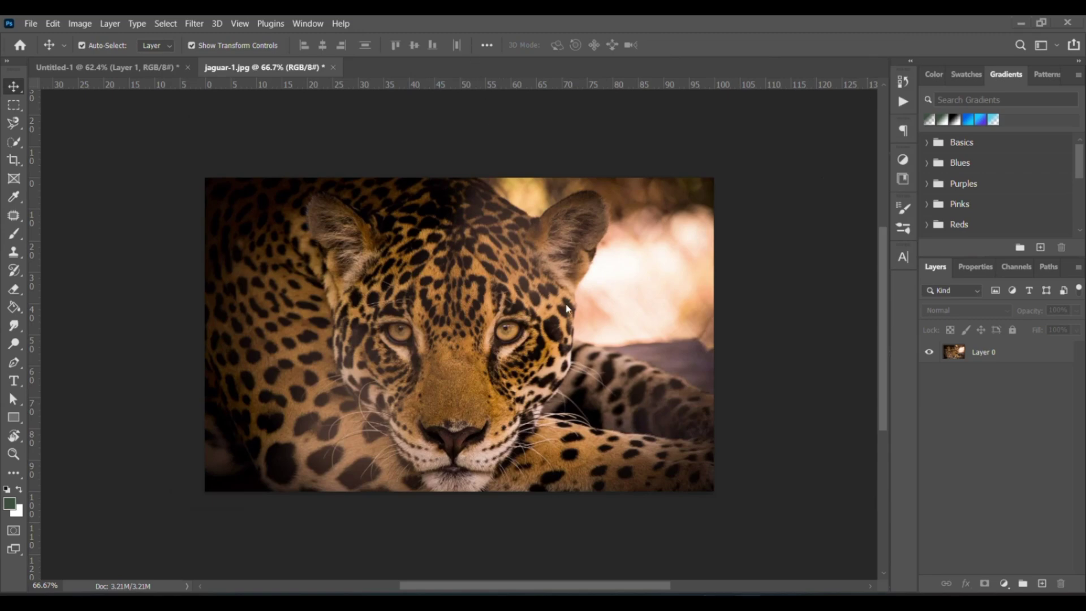
Open the Scratch Disks preferences.
click(53, 23)
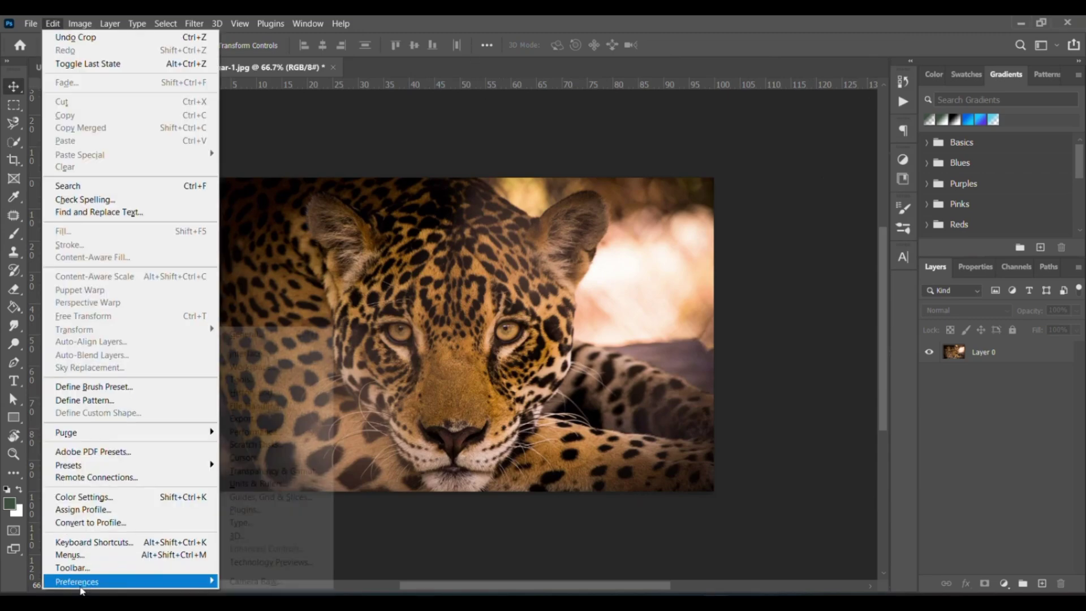
mouse_move(89, 582)
click(250, 445)
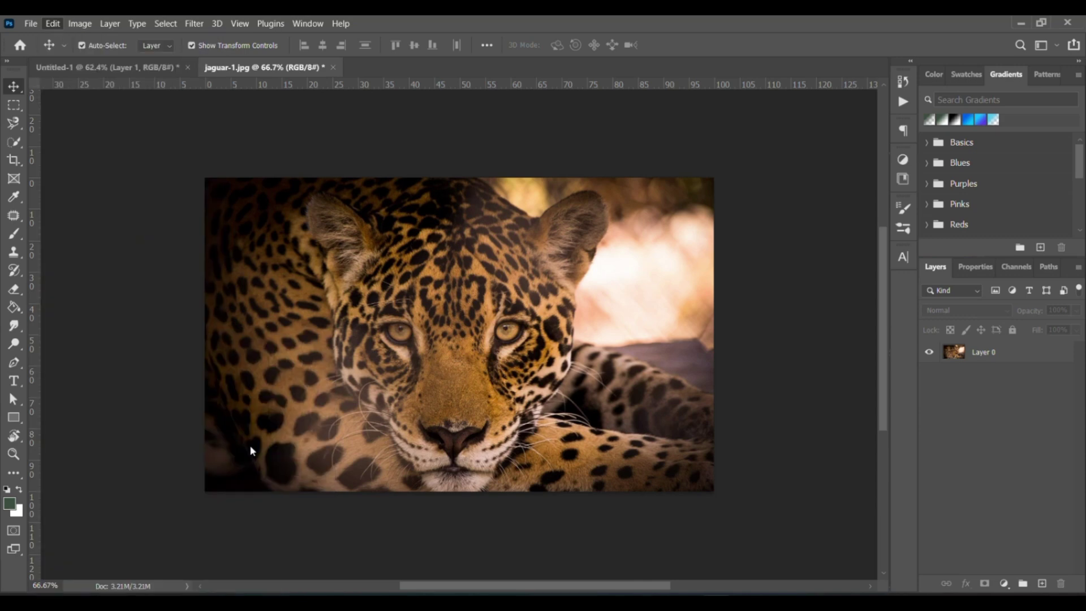